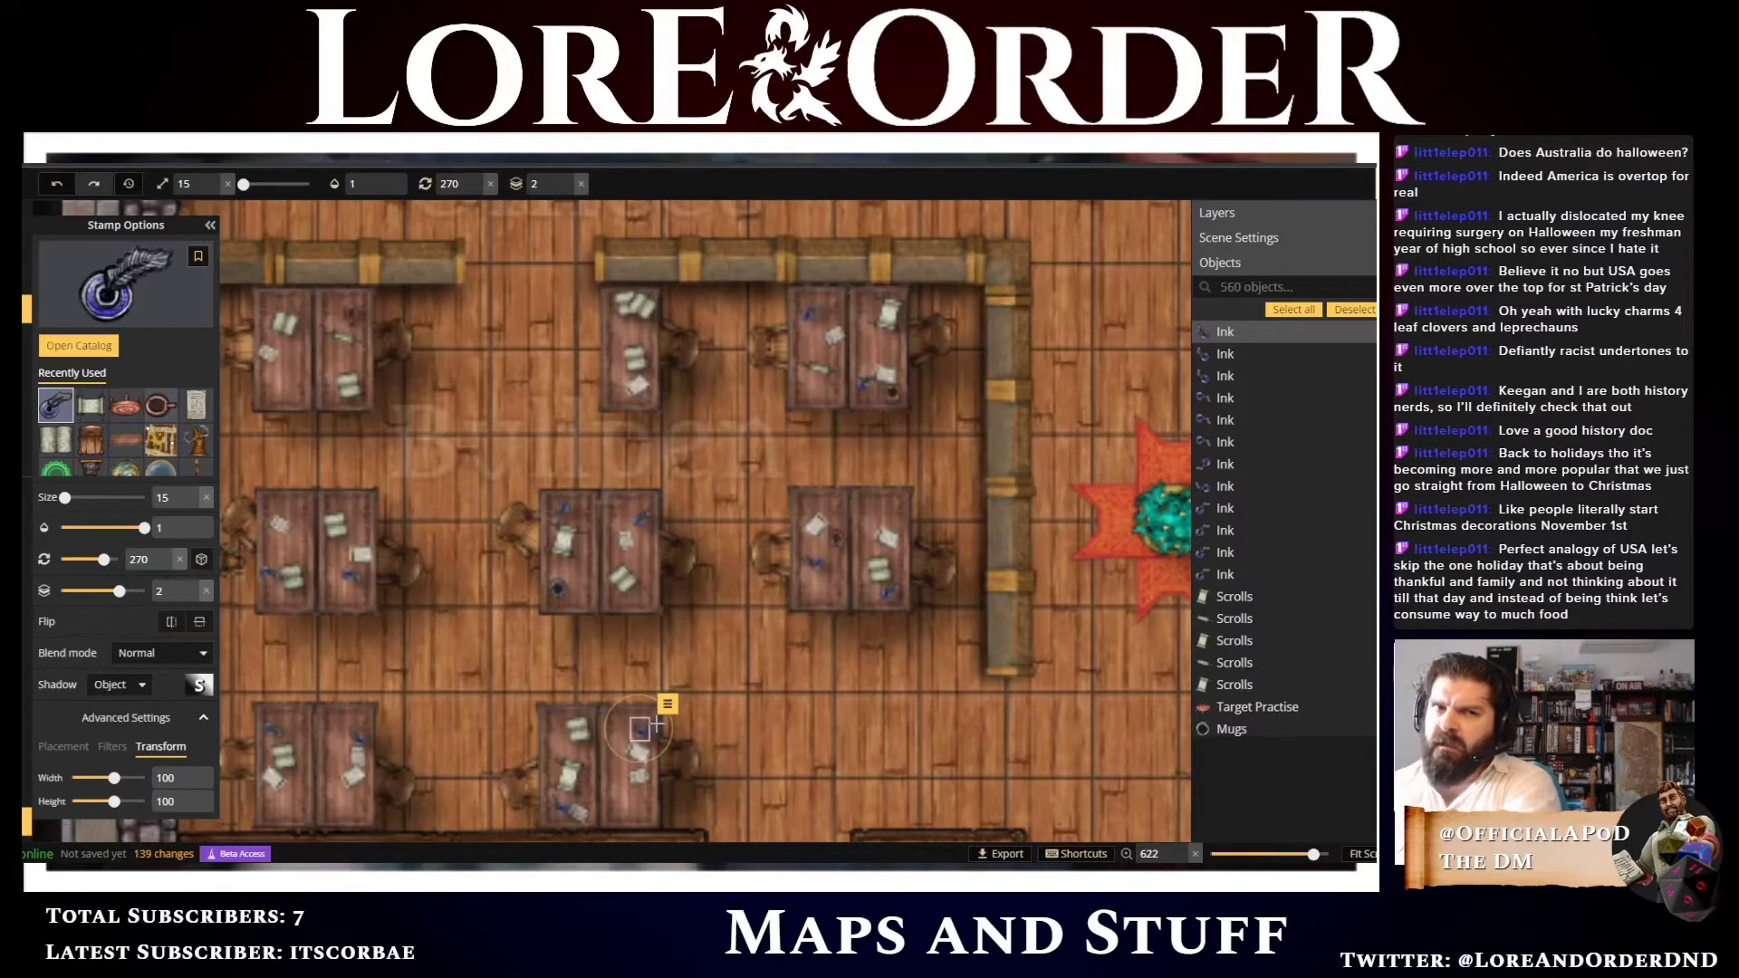
Place an ink stamp on the lower middle desk, and rotate the ink on the upper-right desk to 210°
{"action": "left_click", "coordinate": [639, 729]}
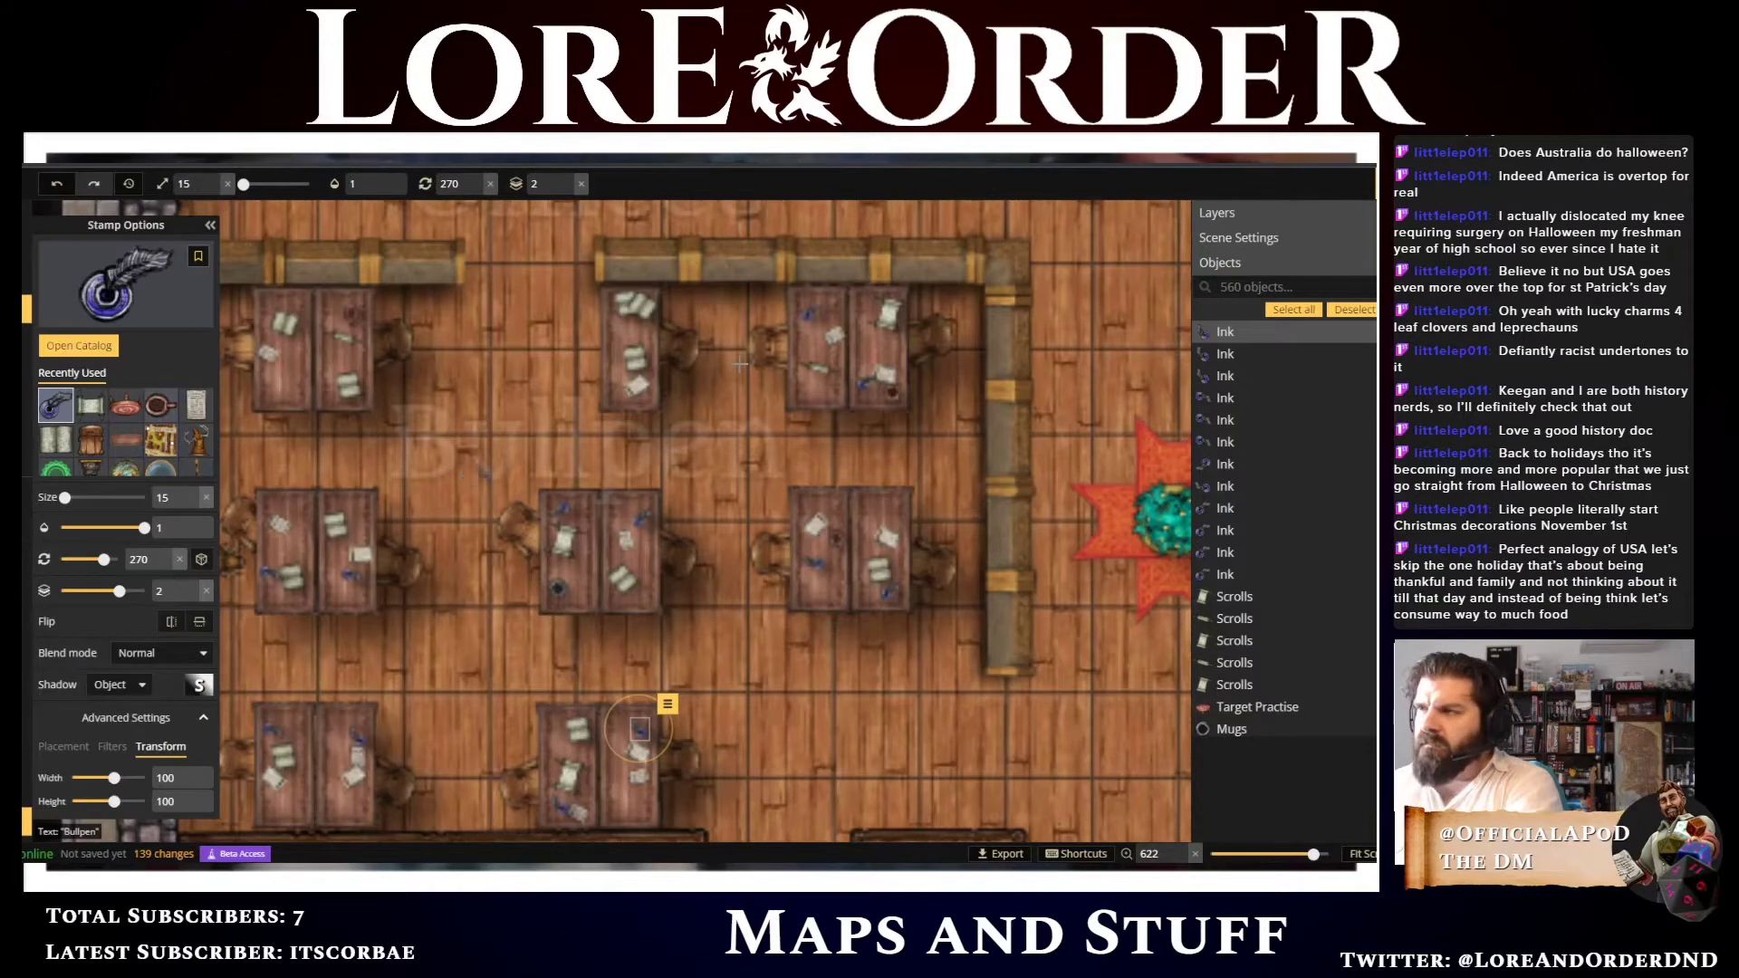
{"action": "key", "text": "v"}
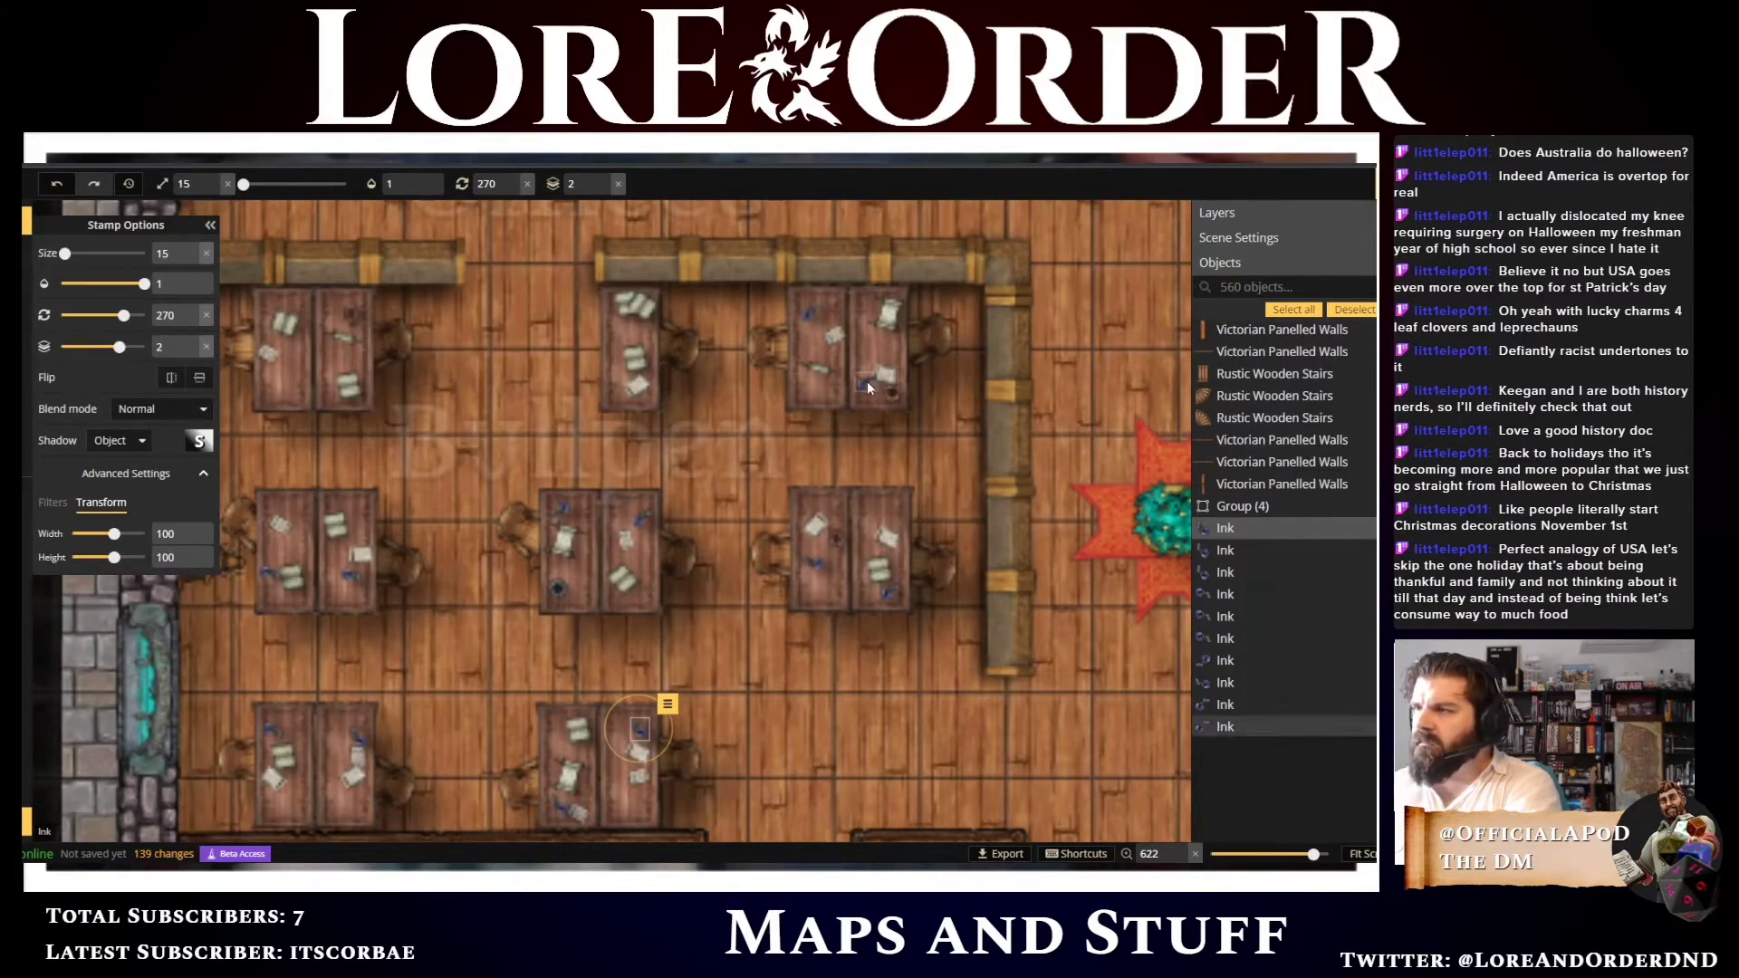
{"action": "left_click", "coordinate": [866, 378]}
{"action": "scroll", "coordinate": [934, 374], "scroll_direction": "down", "scroll_amount": 9}
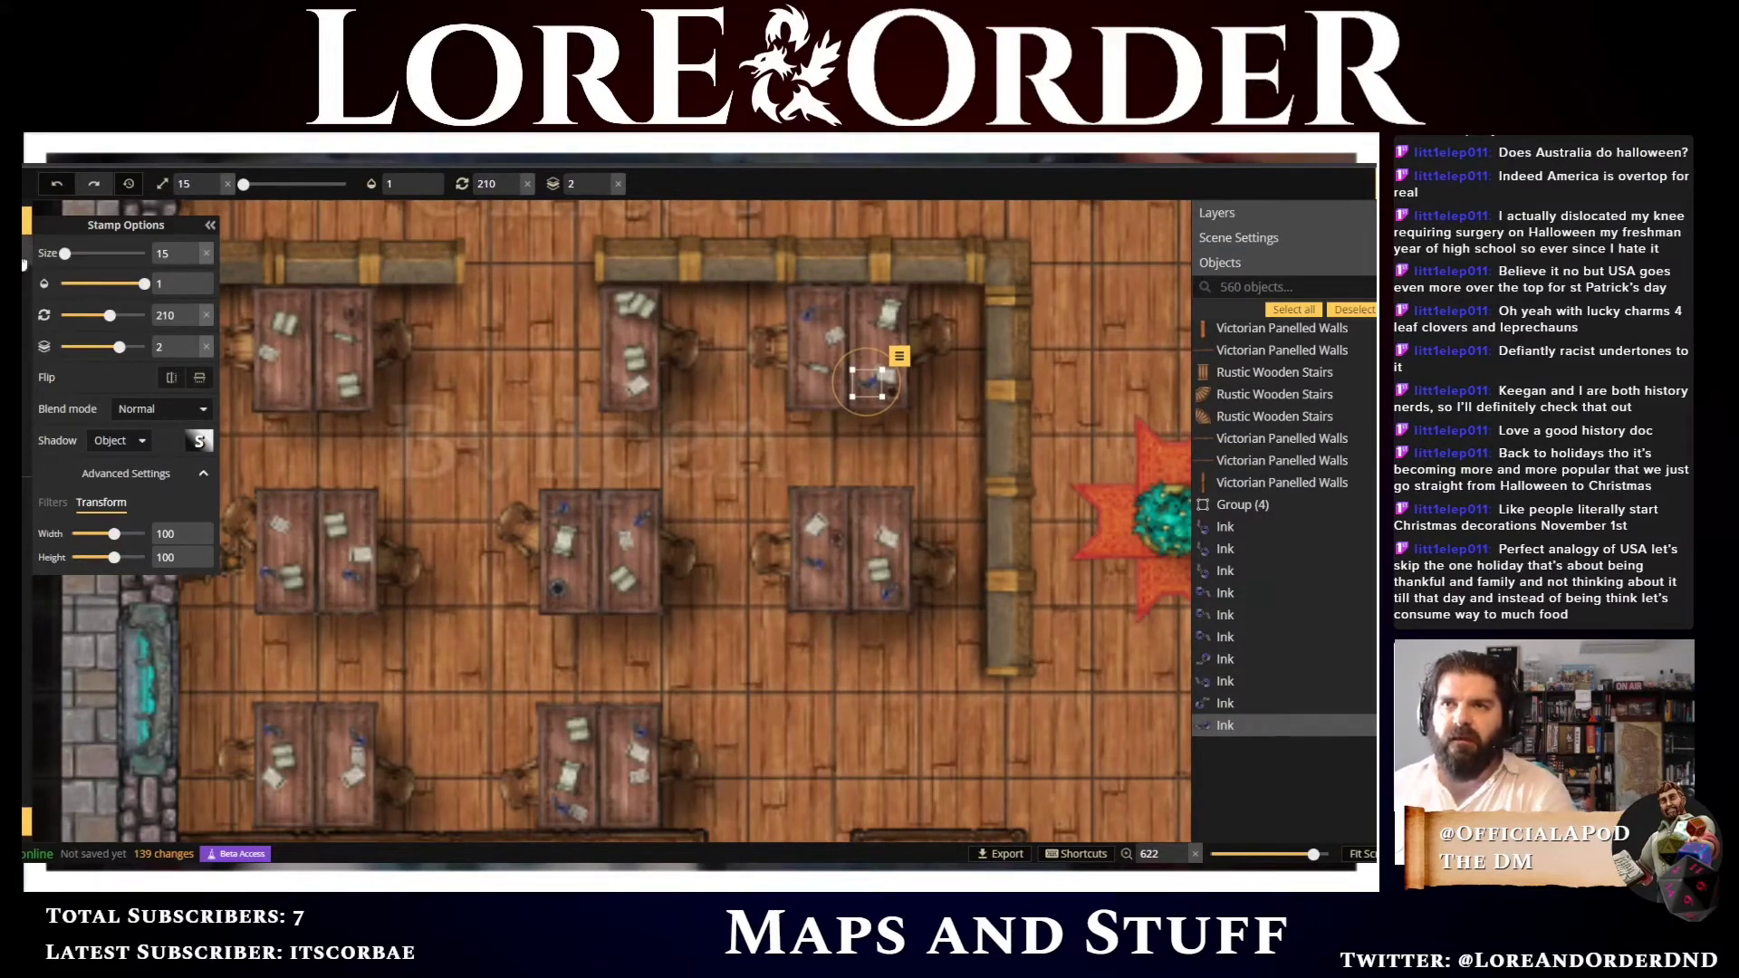
Open the stamp catalog, browse the clutter stamps and choose the Keys stamp from the Prison group
{"action": "left_click", "coordinate": [25, 258]}
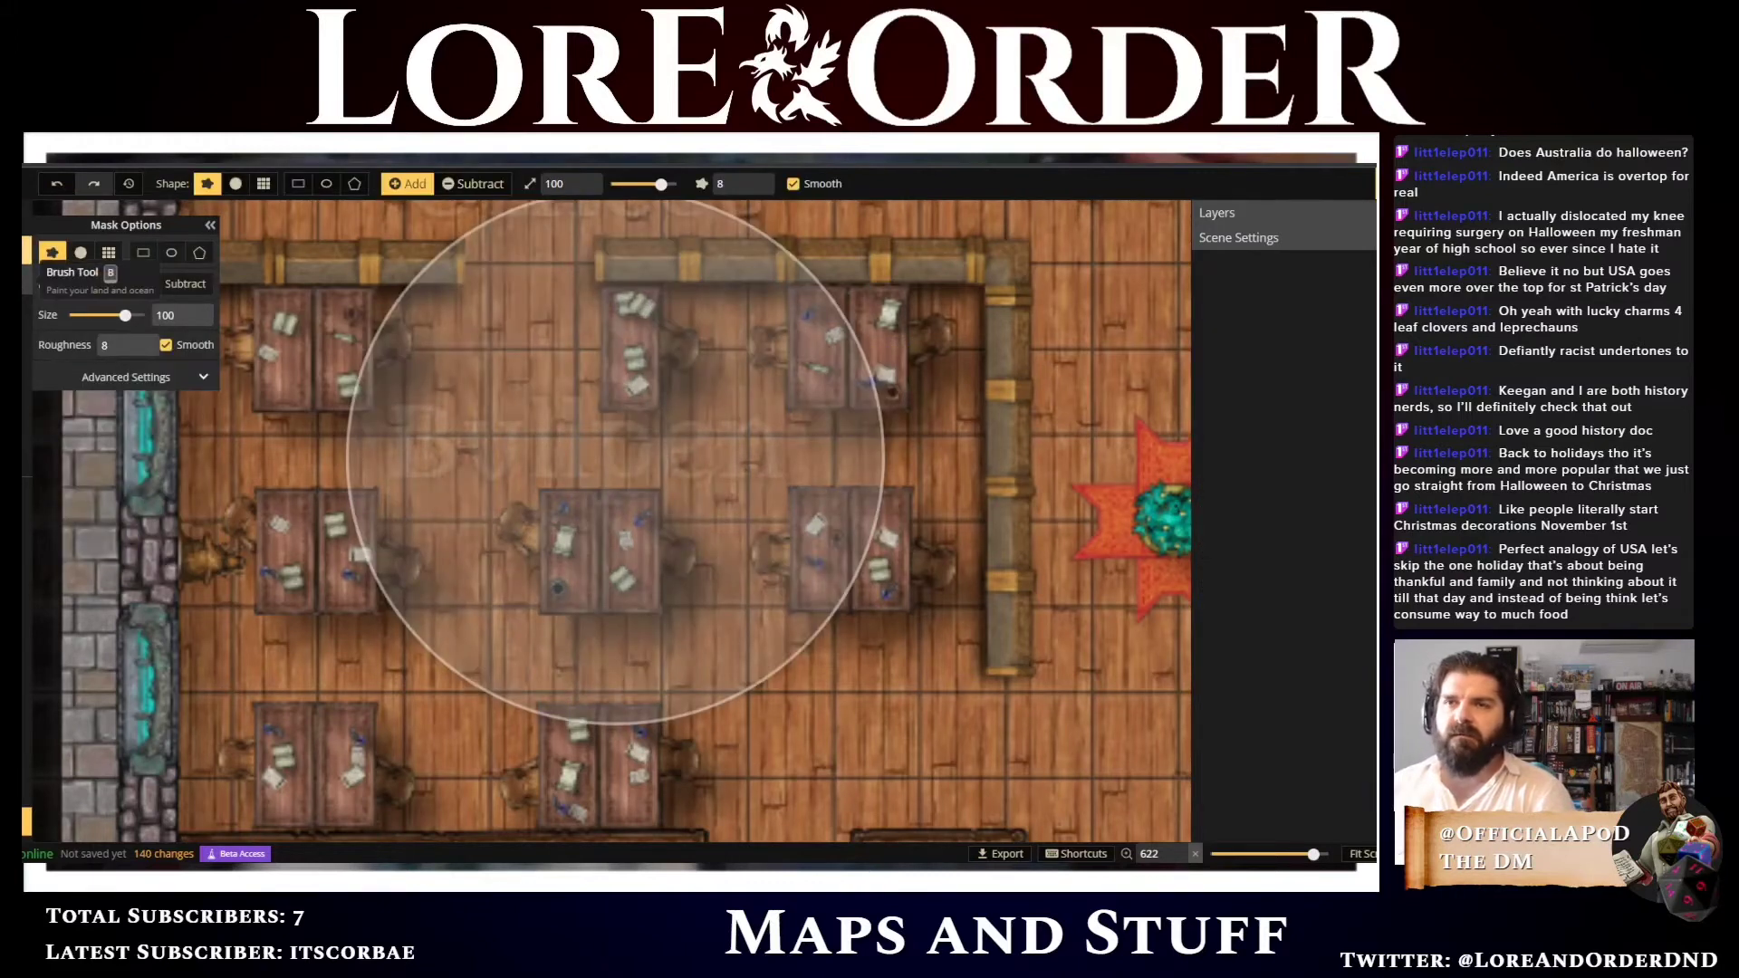
{"action": "left_click", "coordinate": [27, 308]}
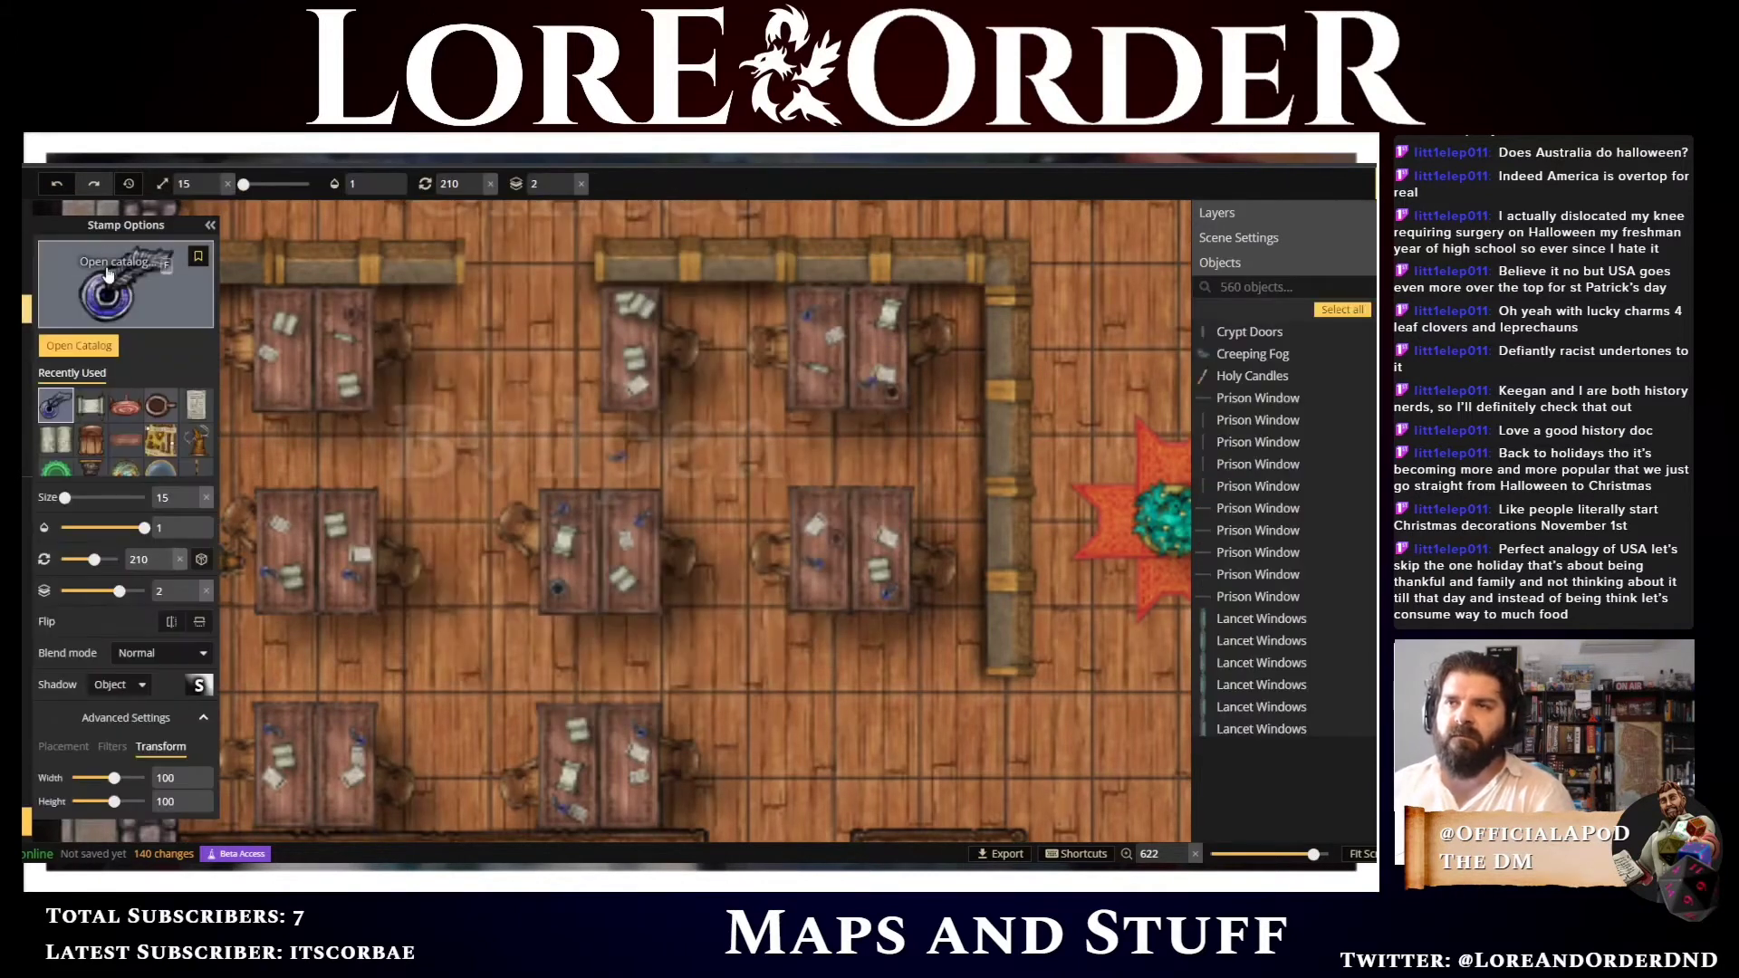
{"action": "left_click", "coordinate": [107, 272]}
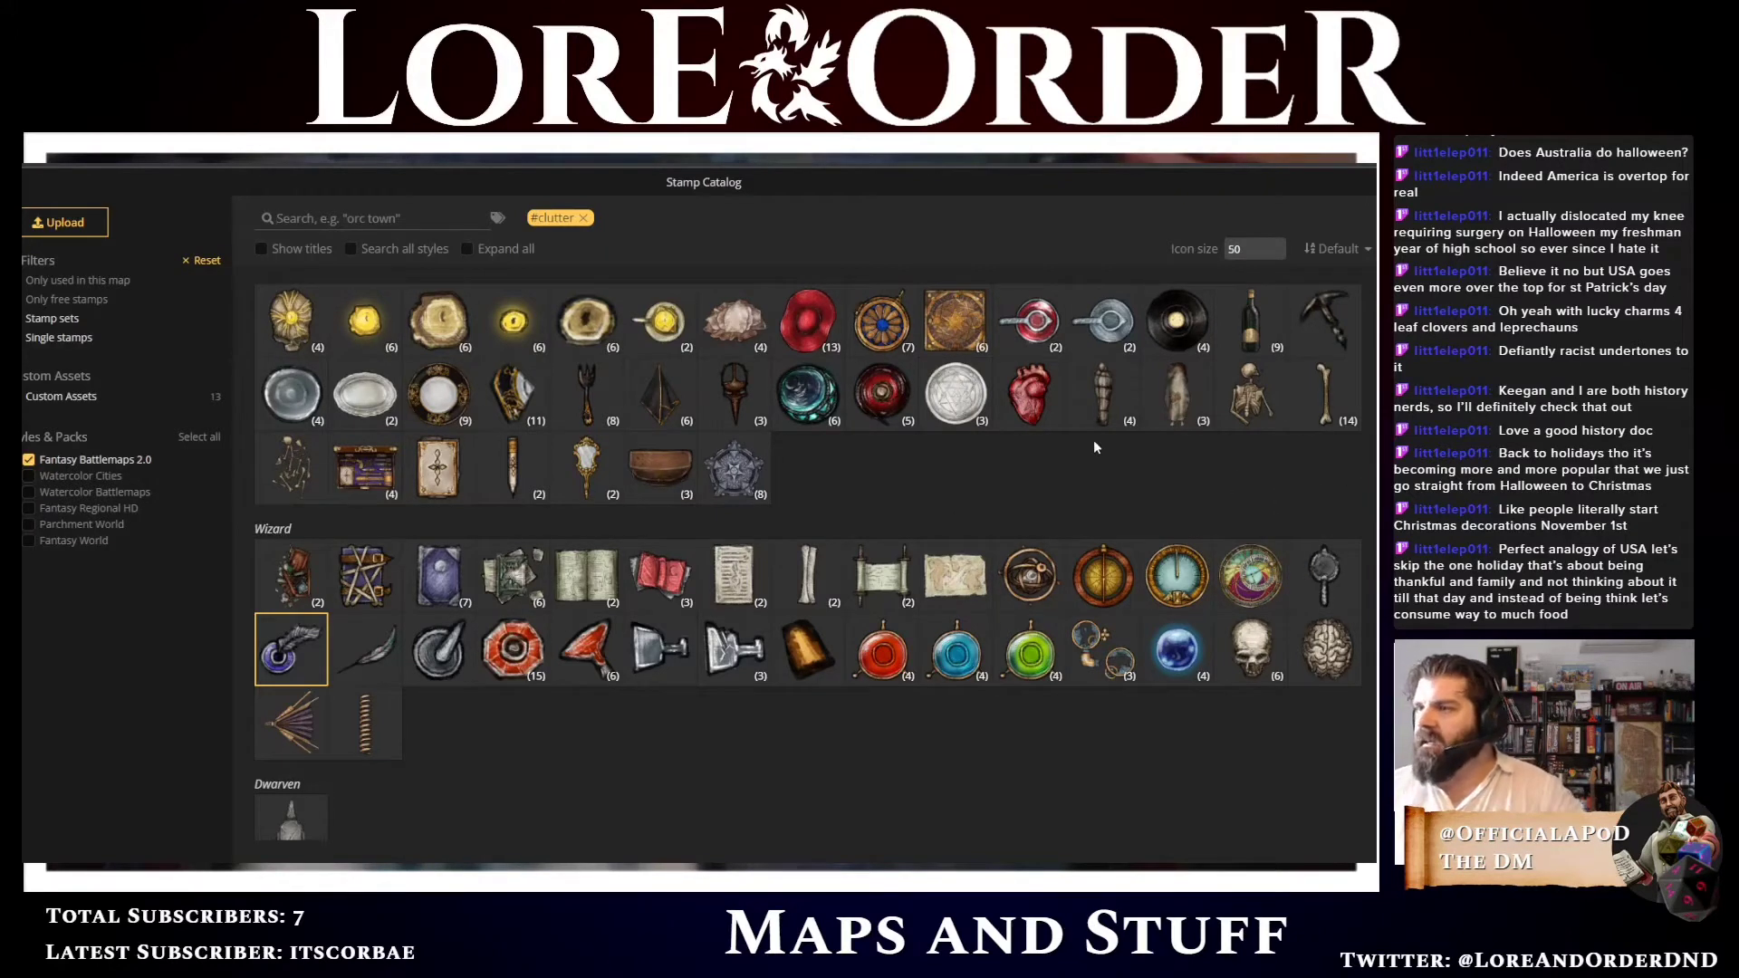
{"action": "left_click", "coordinate": [807, 348]}
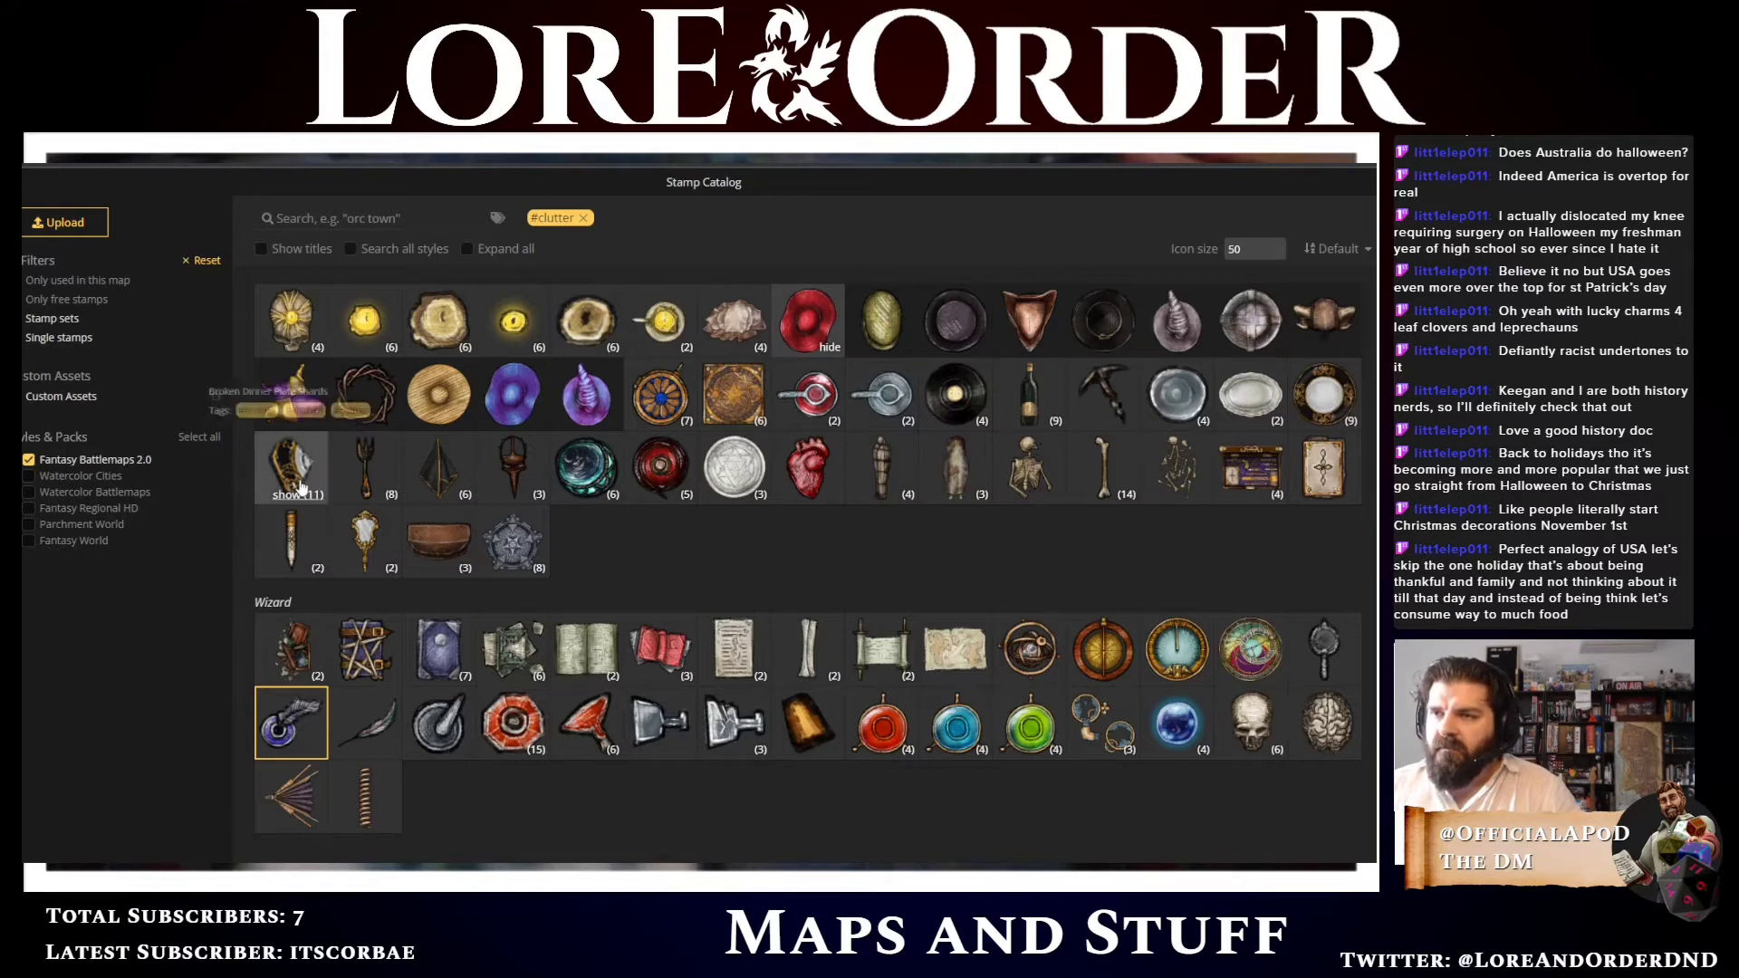
{"action": "scroll", "coordinate": [699, 601], "scroll_direction": "down", "scroll_amount": 6}
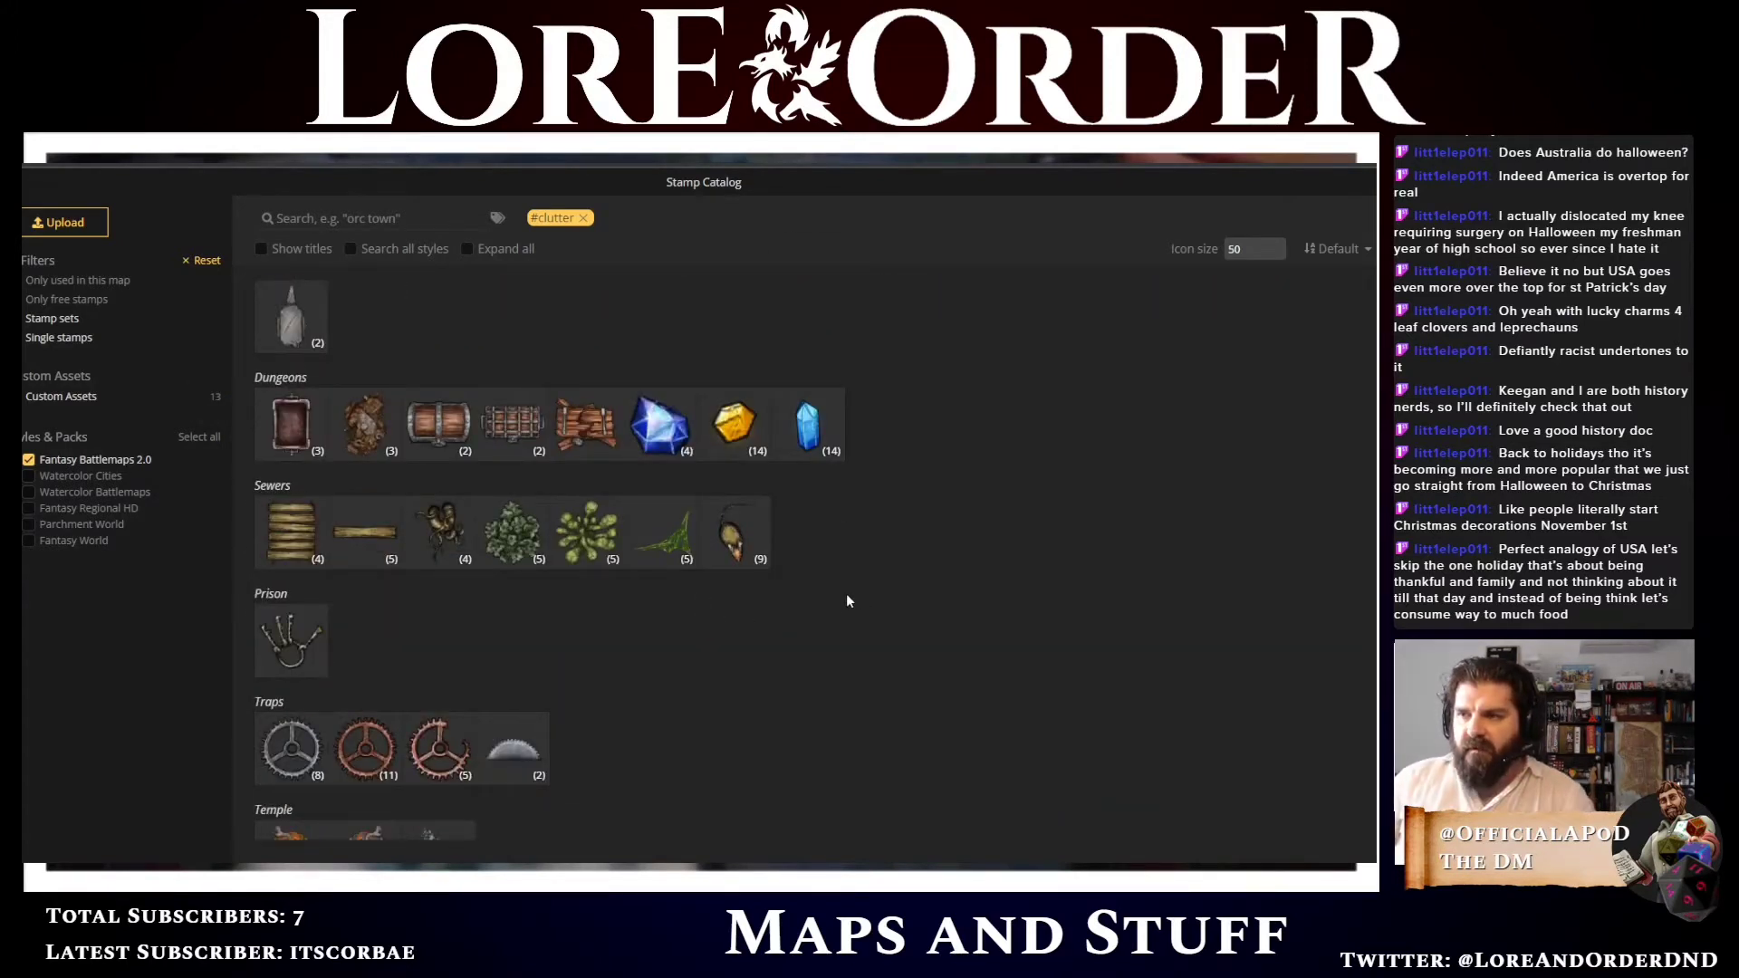
{"action": "scroll", "coordinate": [853, 601], "scroll_direction": "down", "scroll_amount": 2}
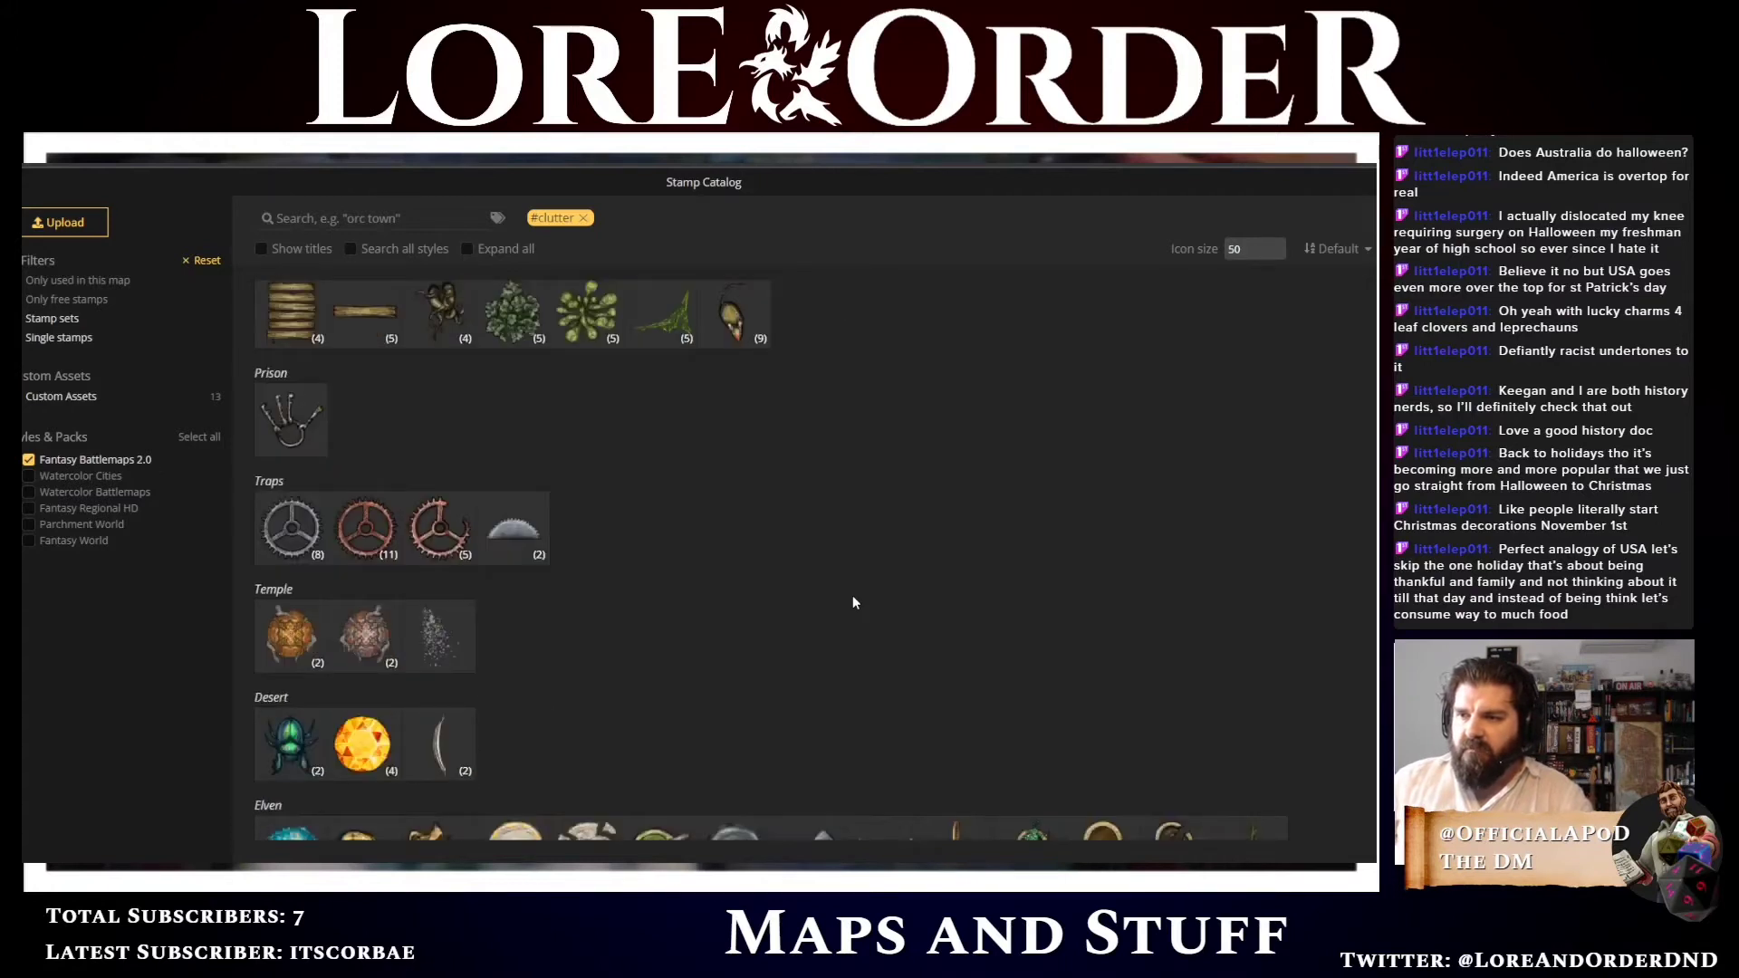
{"action": "left_click", "coordinate": [290, 419]}
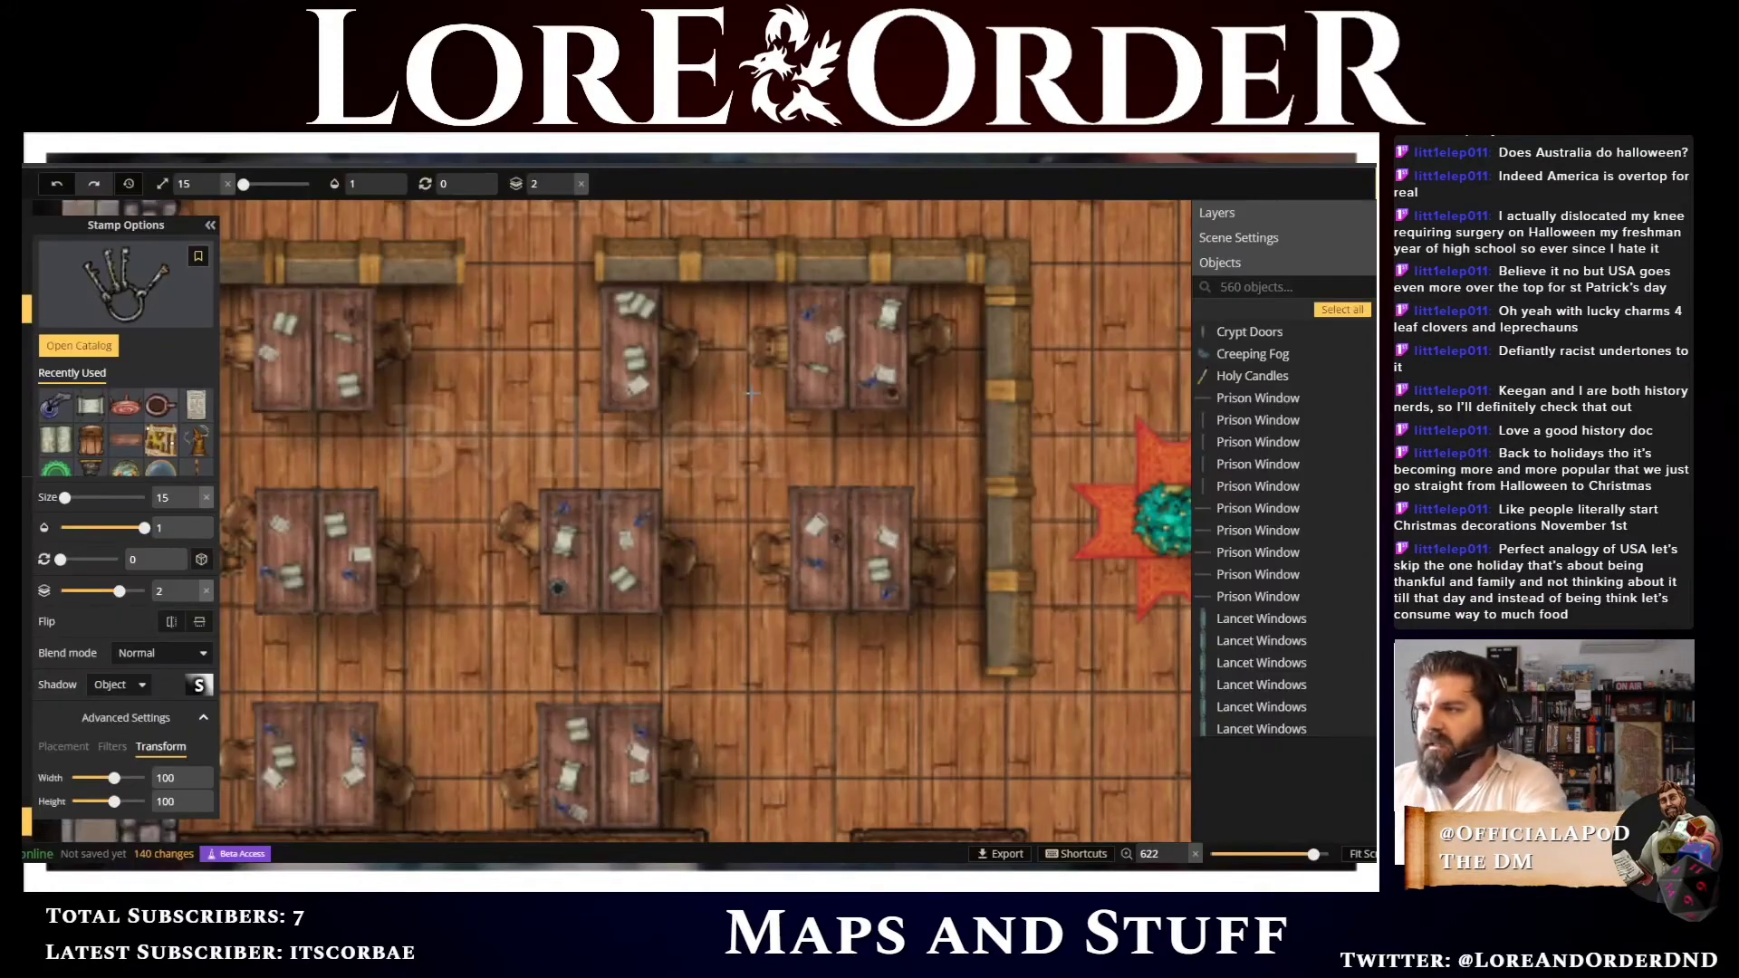
Place the keys stamp on the table in the Holding Cells room
{"action": "scroll", "coordinate": [946, 403], "scroll_direction": "down", "scroll_amount": 1}
{"action": "scroll", "coordinate": [980, 360], "scroll_direction": "down", "scroll_amount": 1}
{"action": "scroll", "coordinate": [1055, 262], "scroll_direction": "down", "scroll_amount": 3}
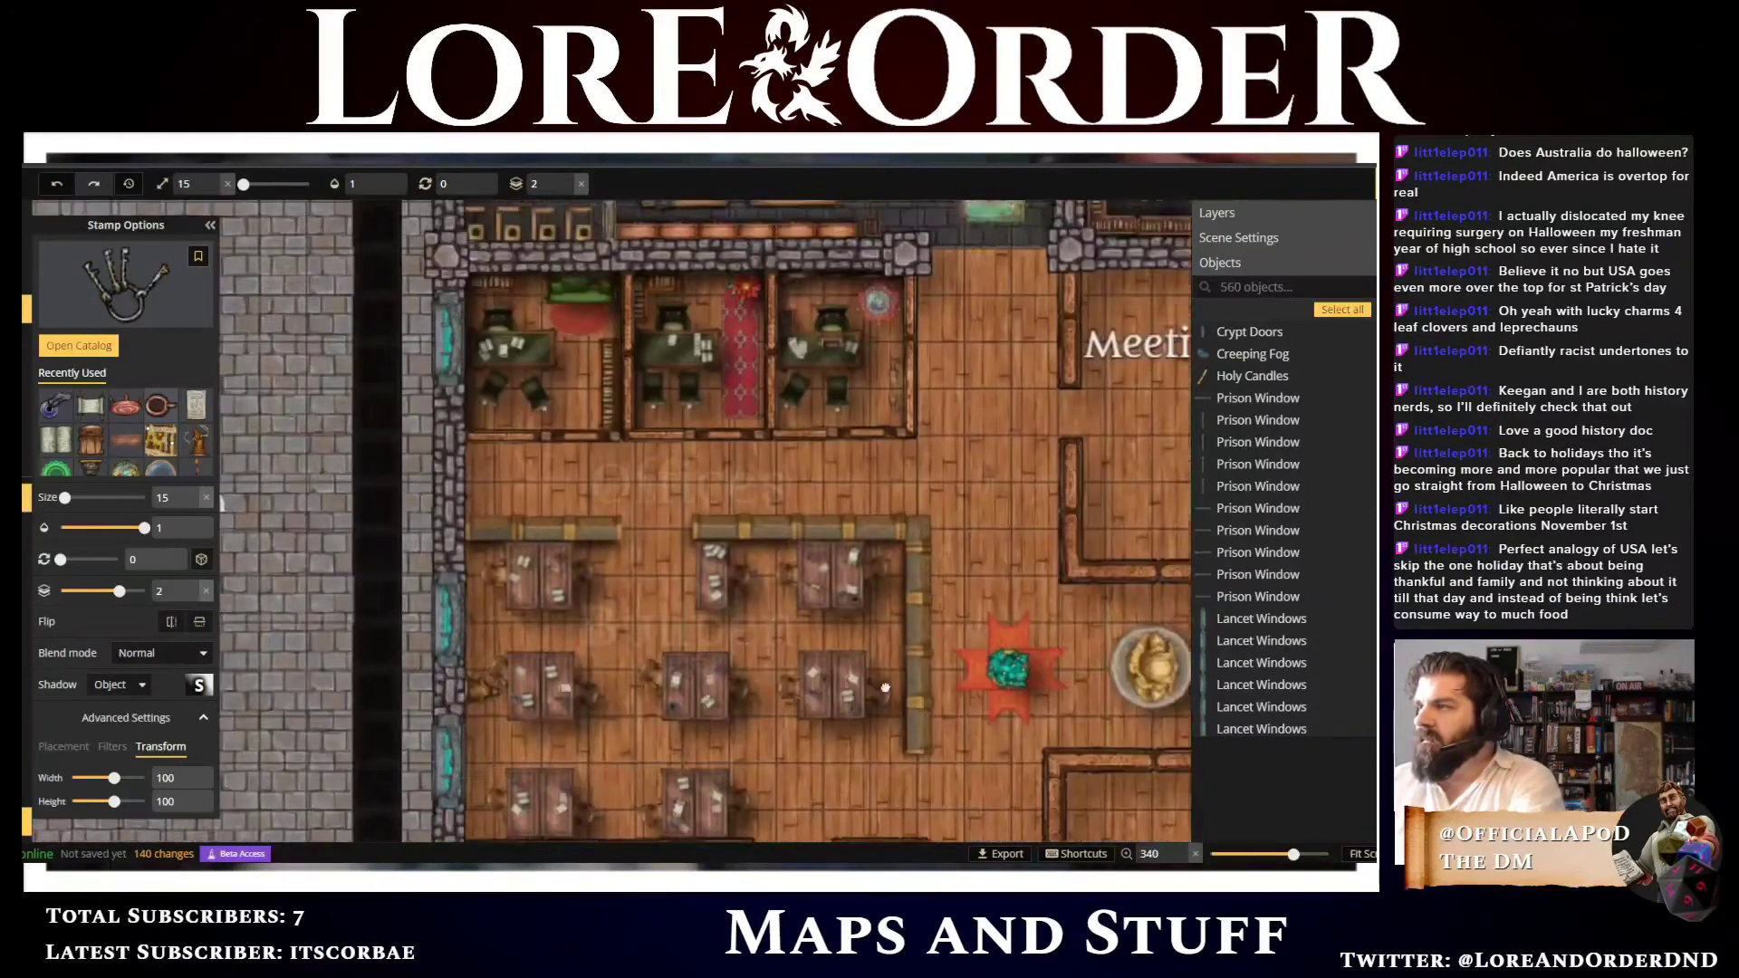
{"action": "left_click_drag", "start_coordinate": [700, 437], "coordinate": [719, 846]}
{"action": "left_click_drag", "start_coordinate": [701, 254], "coordinate": [685, 621]}
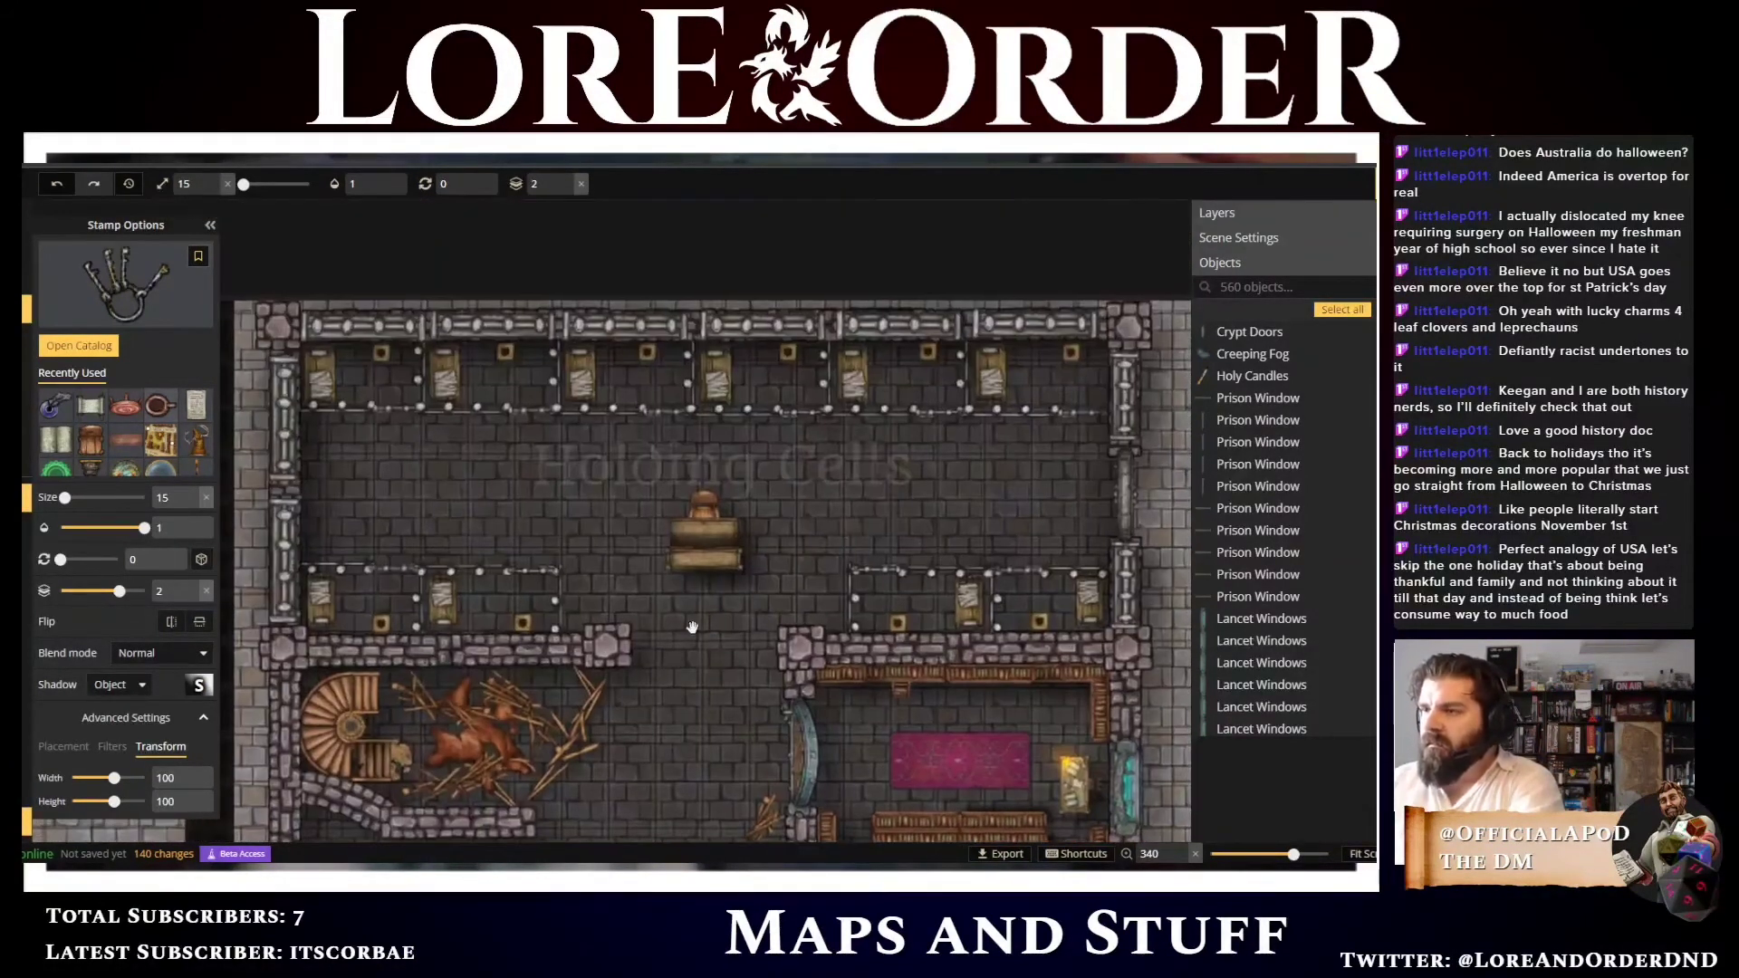
{"action": "left_click", "coordinate": [723, 529]}
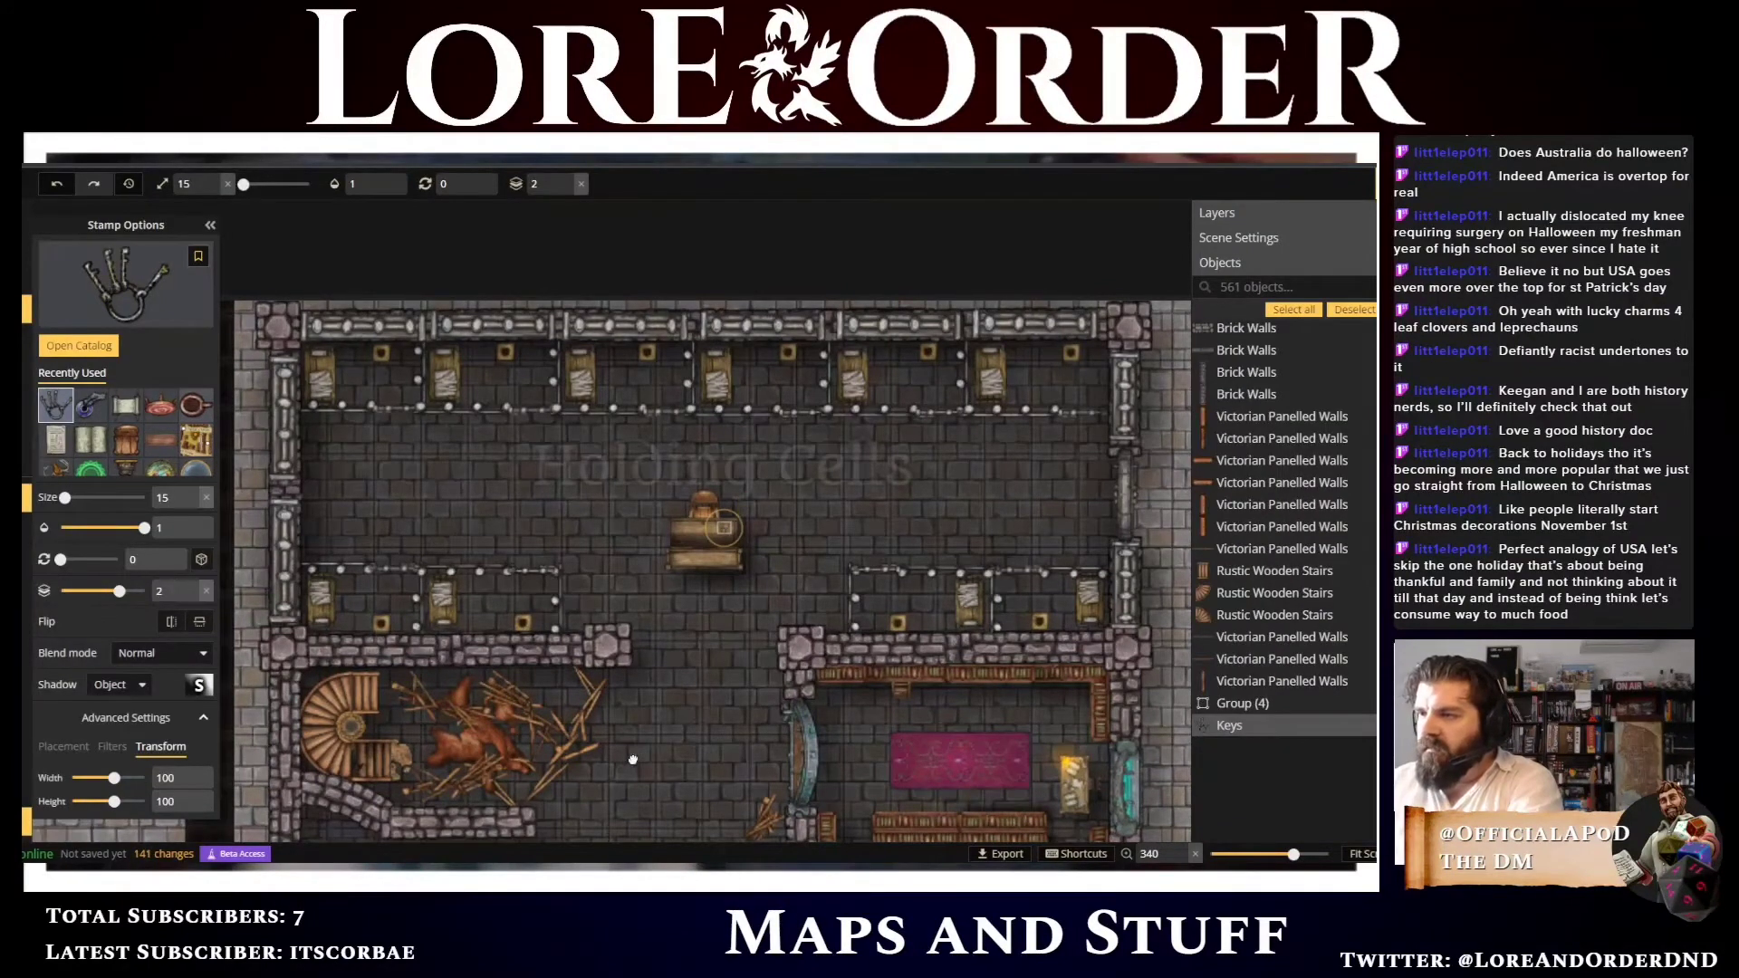
Return to the offices and browse the catalog's clutter stamps, expanding and collapsing the Cloth Flag group
{"action": "left_click_drag", "start_coordinate": [633, 757], "coordinate": [679, 215]}
{"action": "left_click_drag", "start_coordinate": [601, 714], "coordinate": [560, 229]}
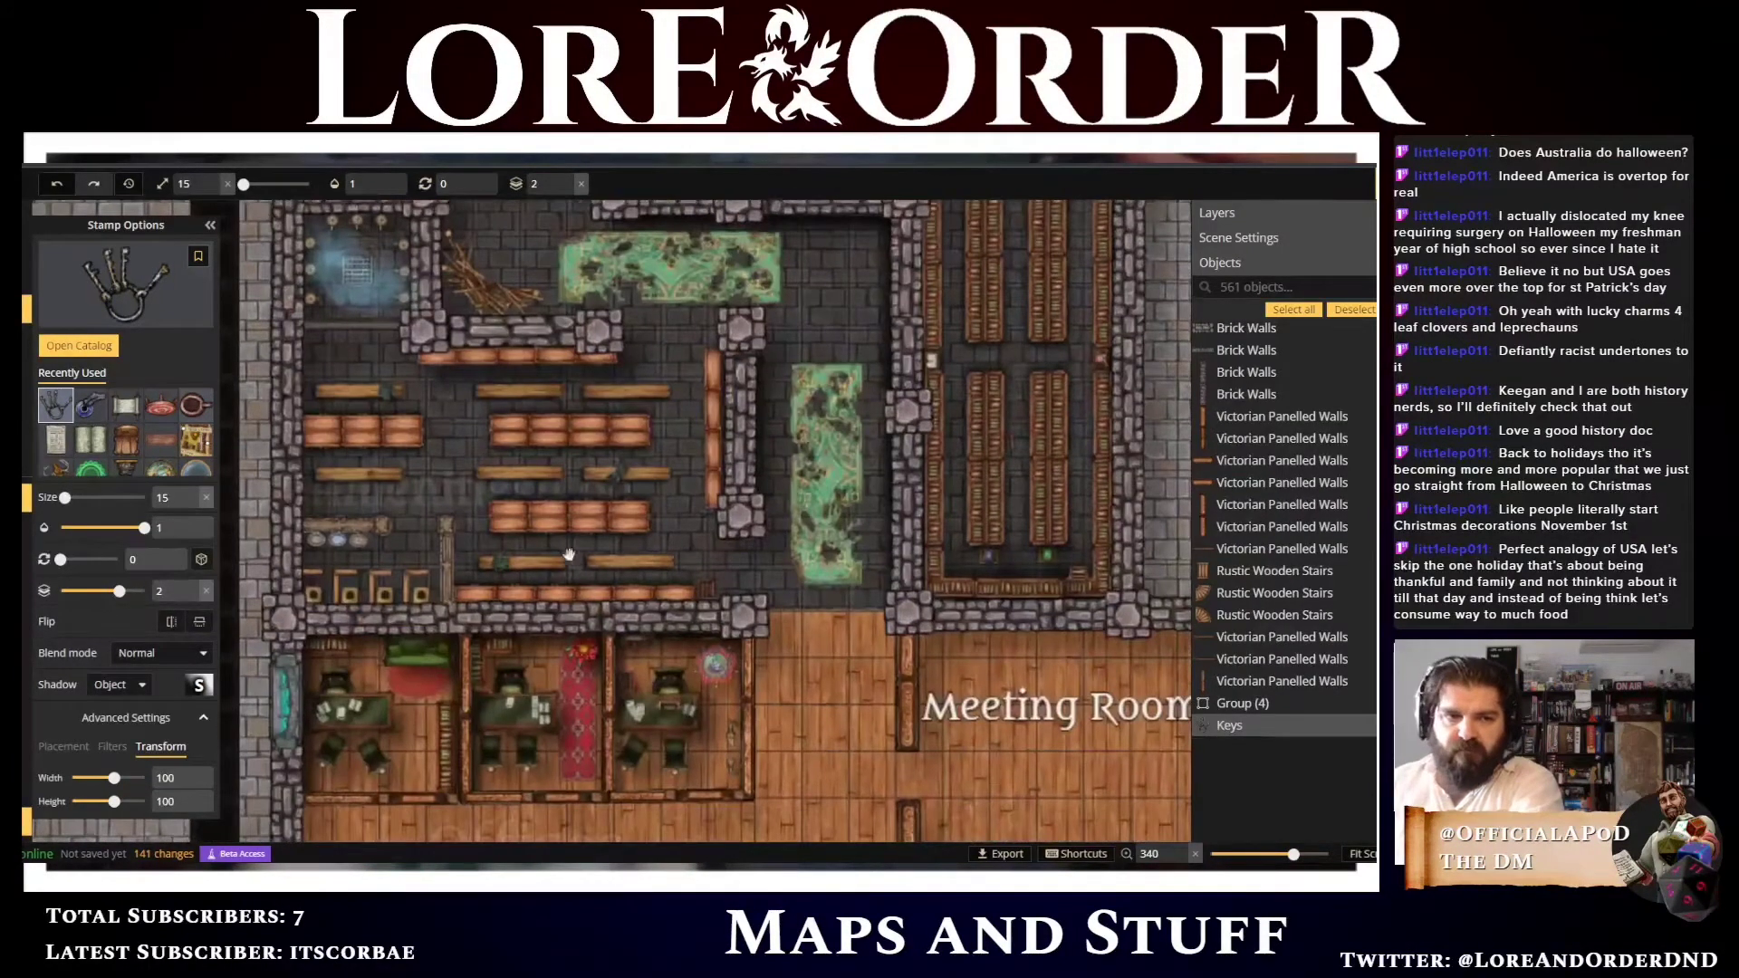
{"action": "left_click_drag", "start_coordinate": [554, 706], "coordinate": [538, 370]}
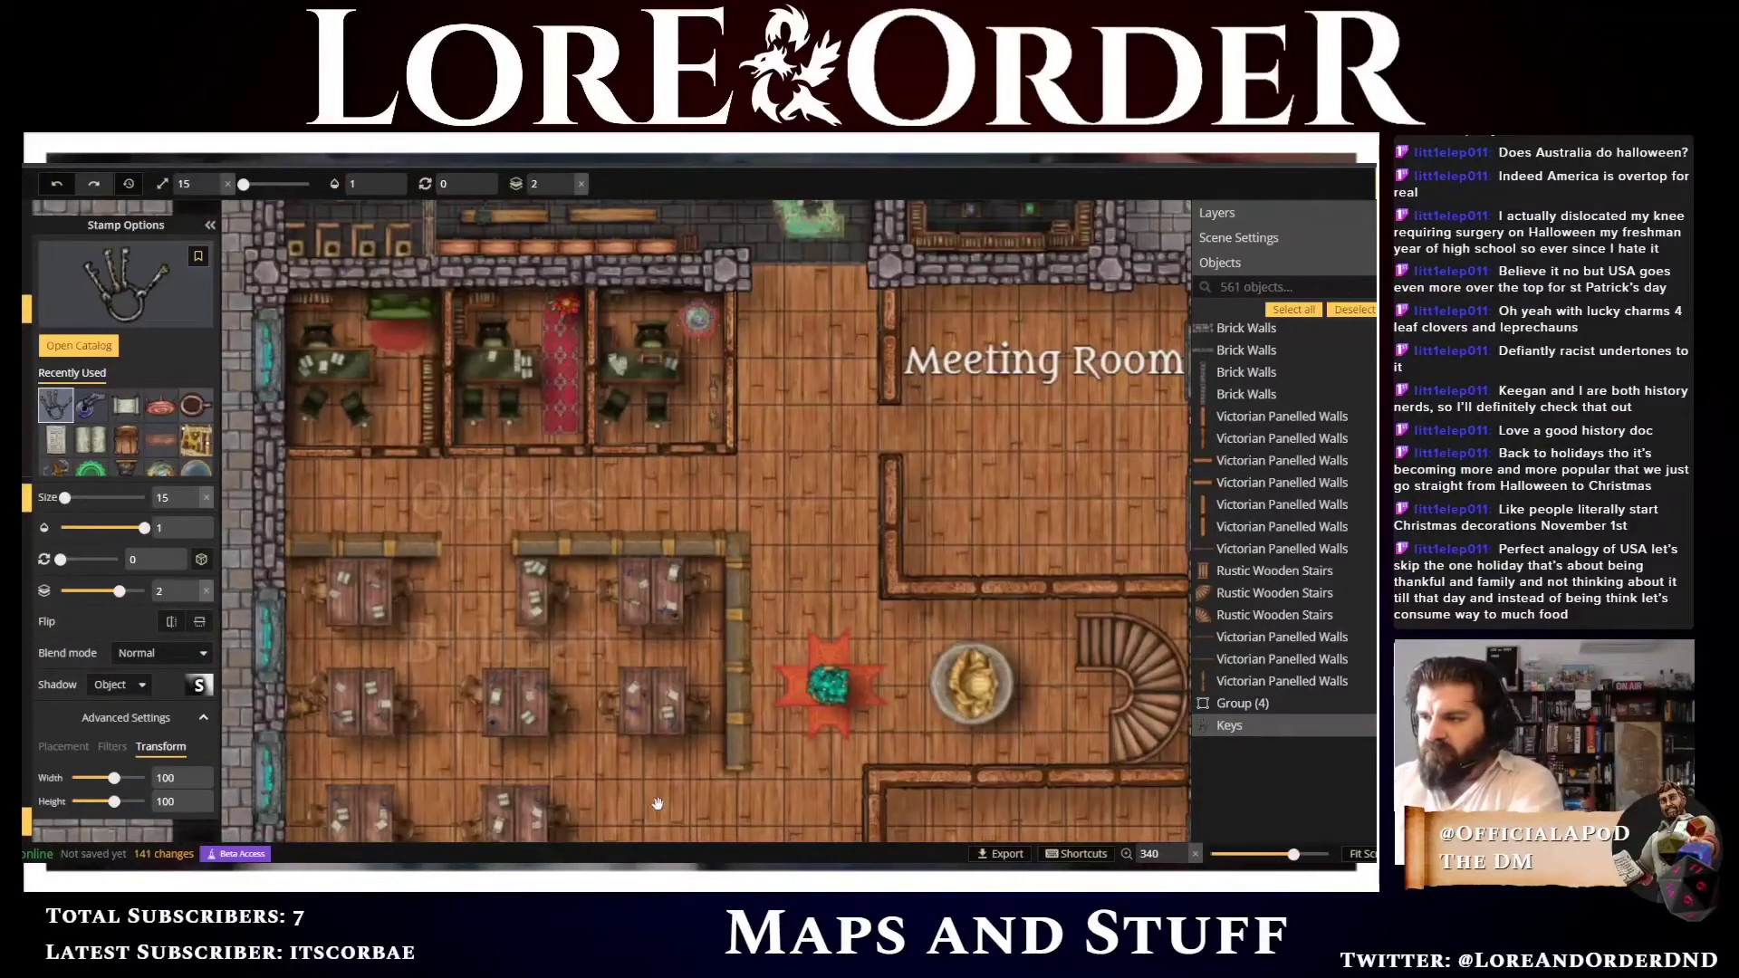
{"action": "left_click_drag", "start_coordinate": [659, 805], "coordinate": [727, 580]}
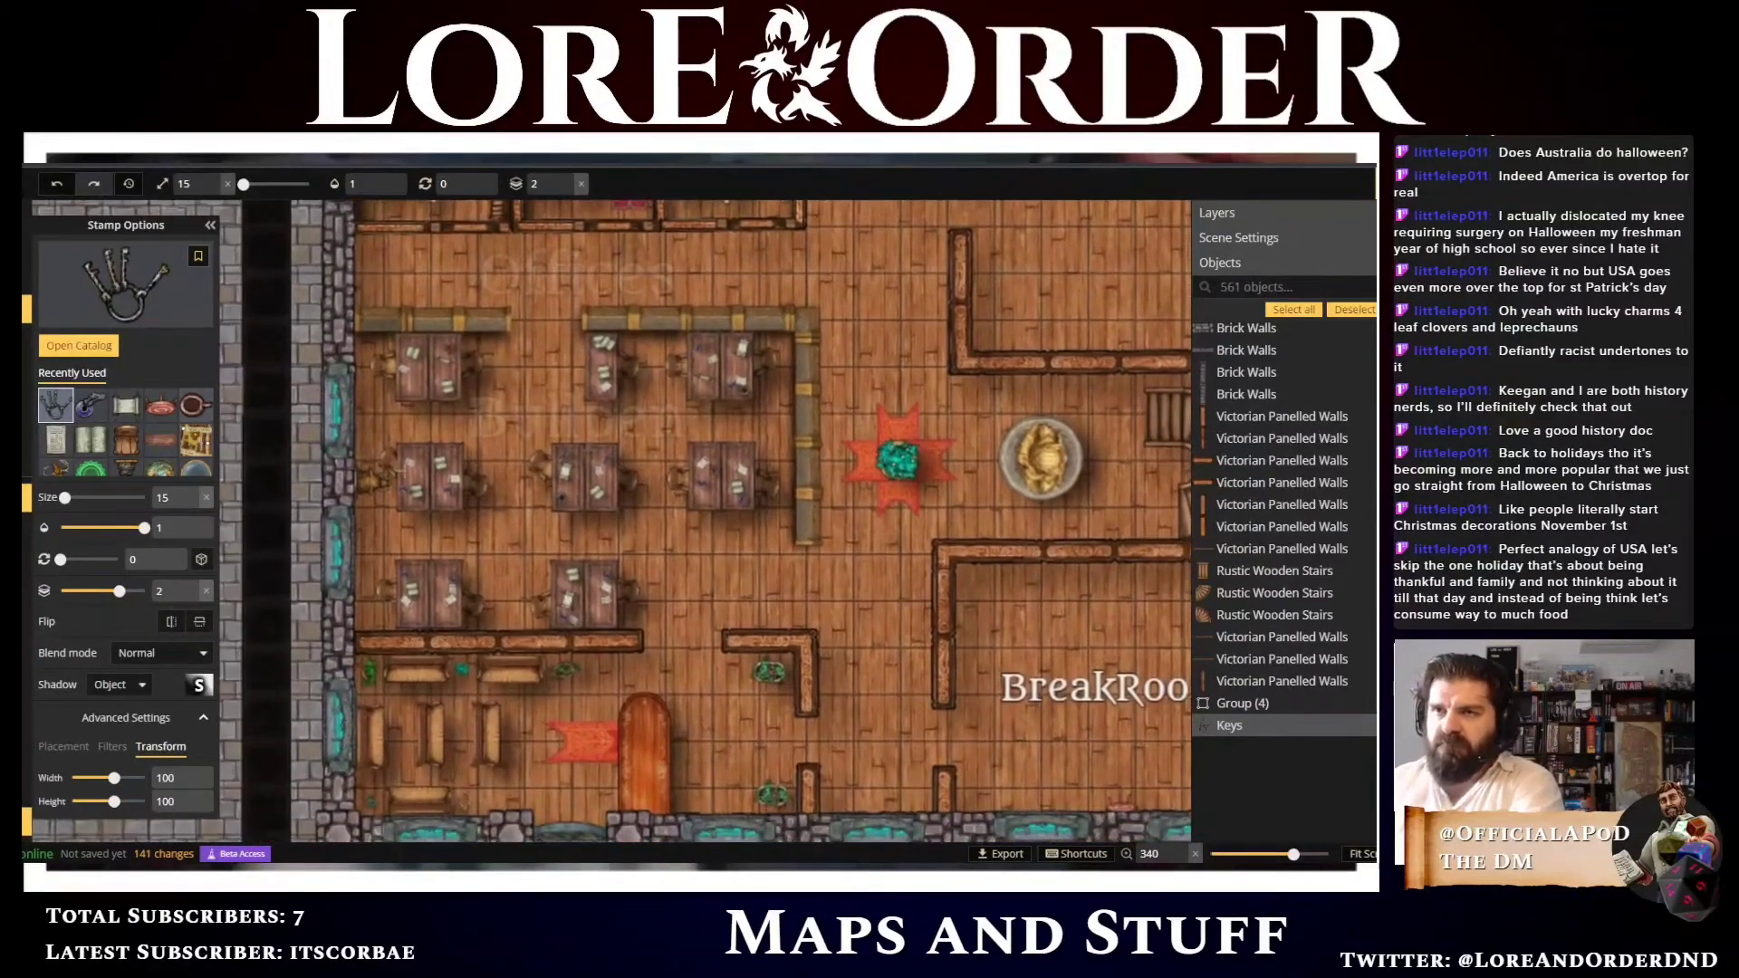
{"action": "left_click", "coordinate": [78, 345]}
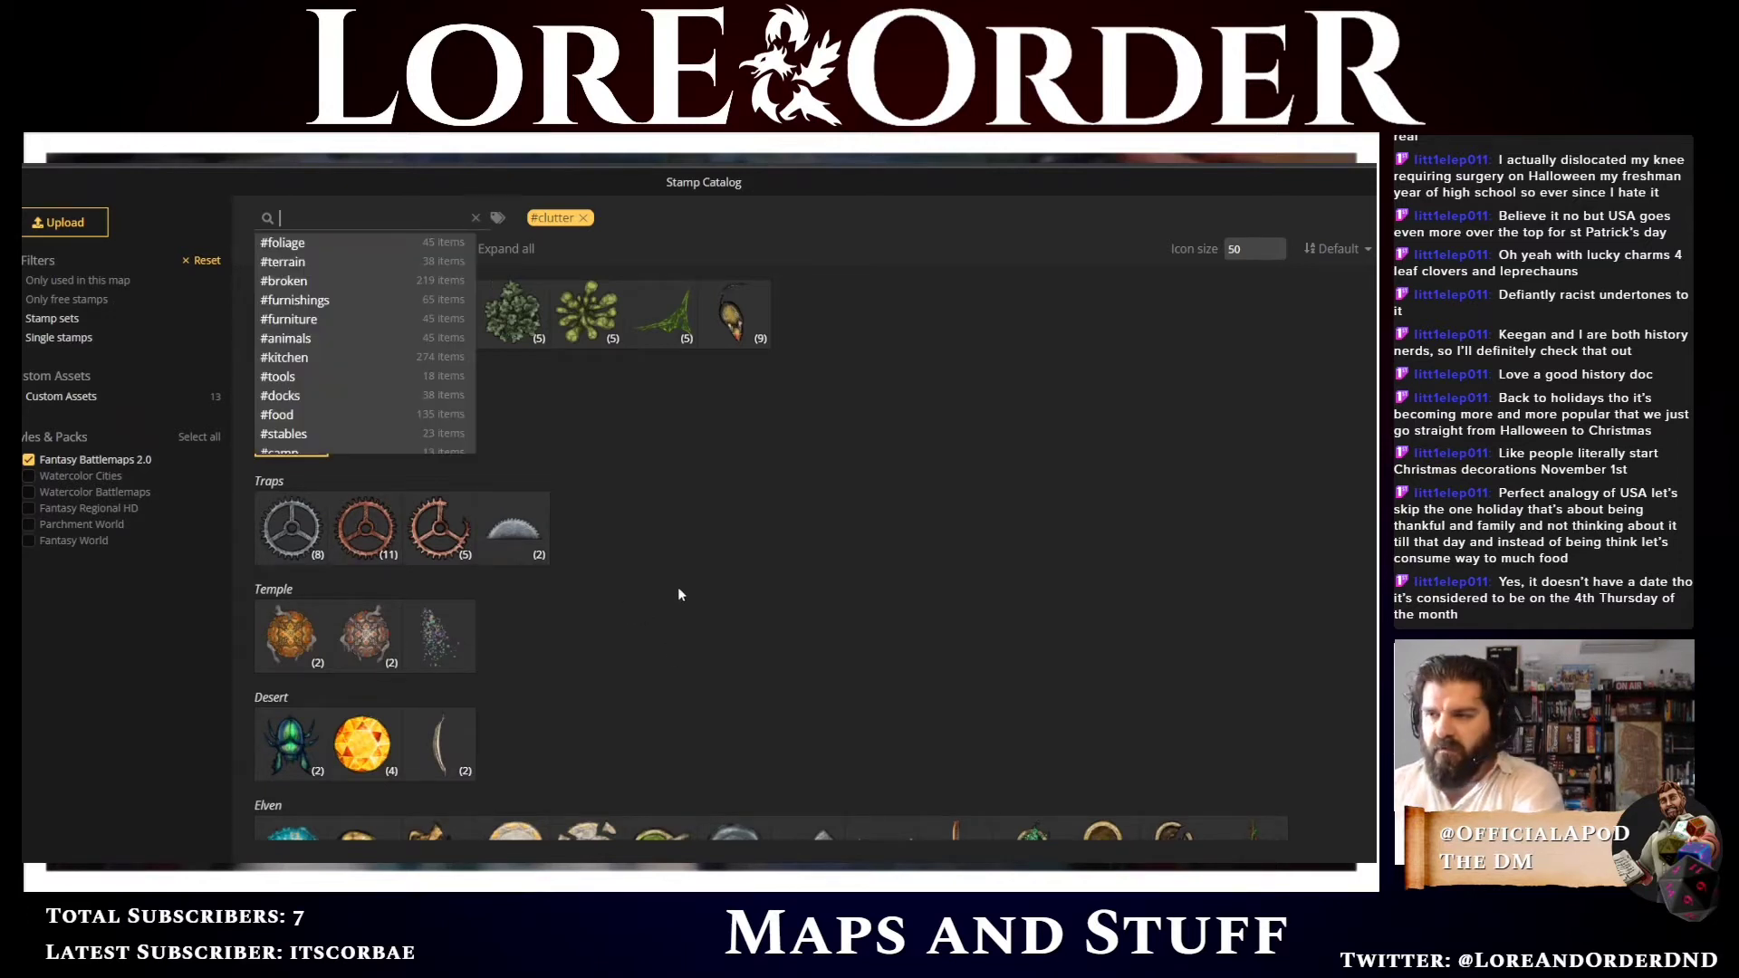
{"action": "left_click", "coordinate": [709, 575]}
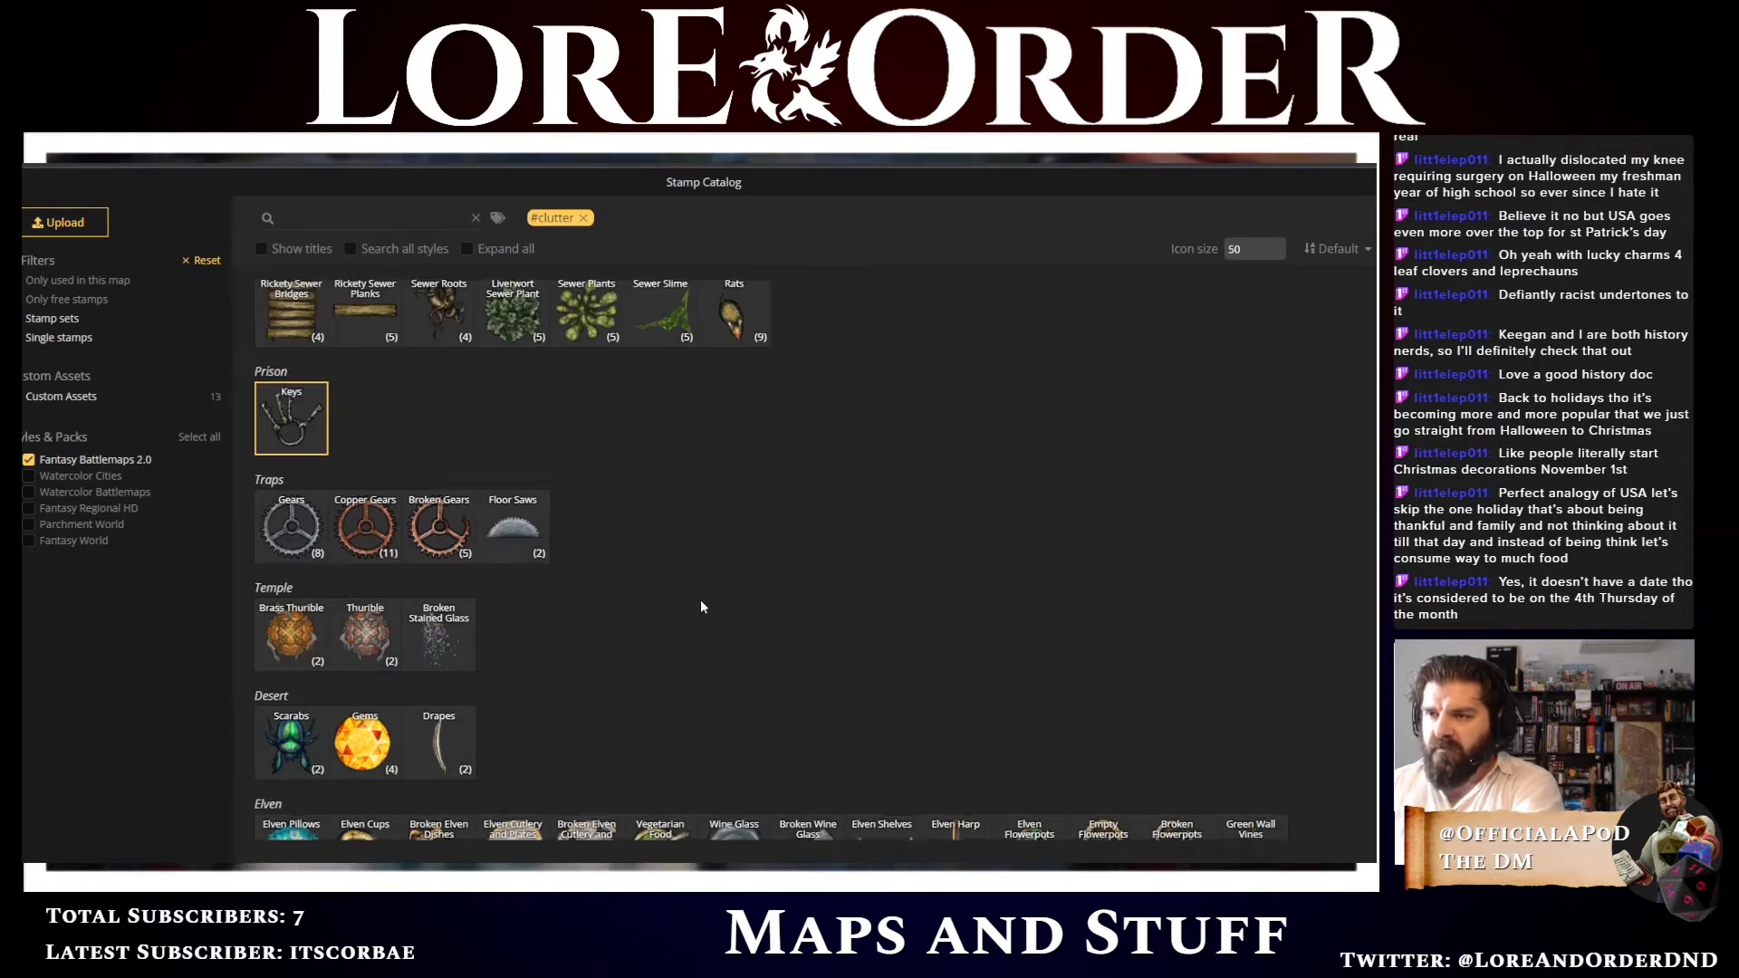
{"action": "scroll", "coordinate": [699, 600], "scroll_direction": "down", "scroll_amount": 3}
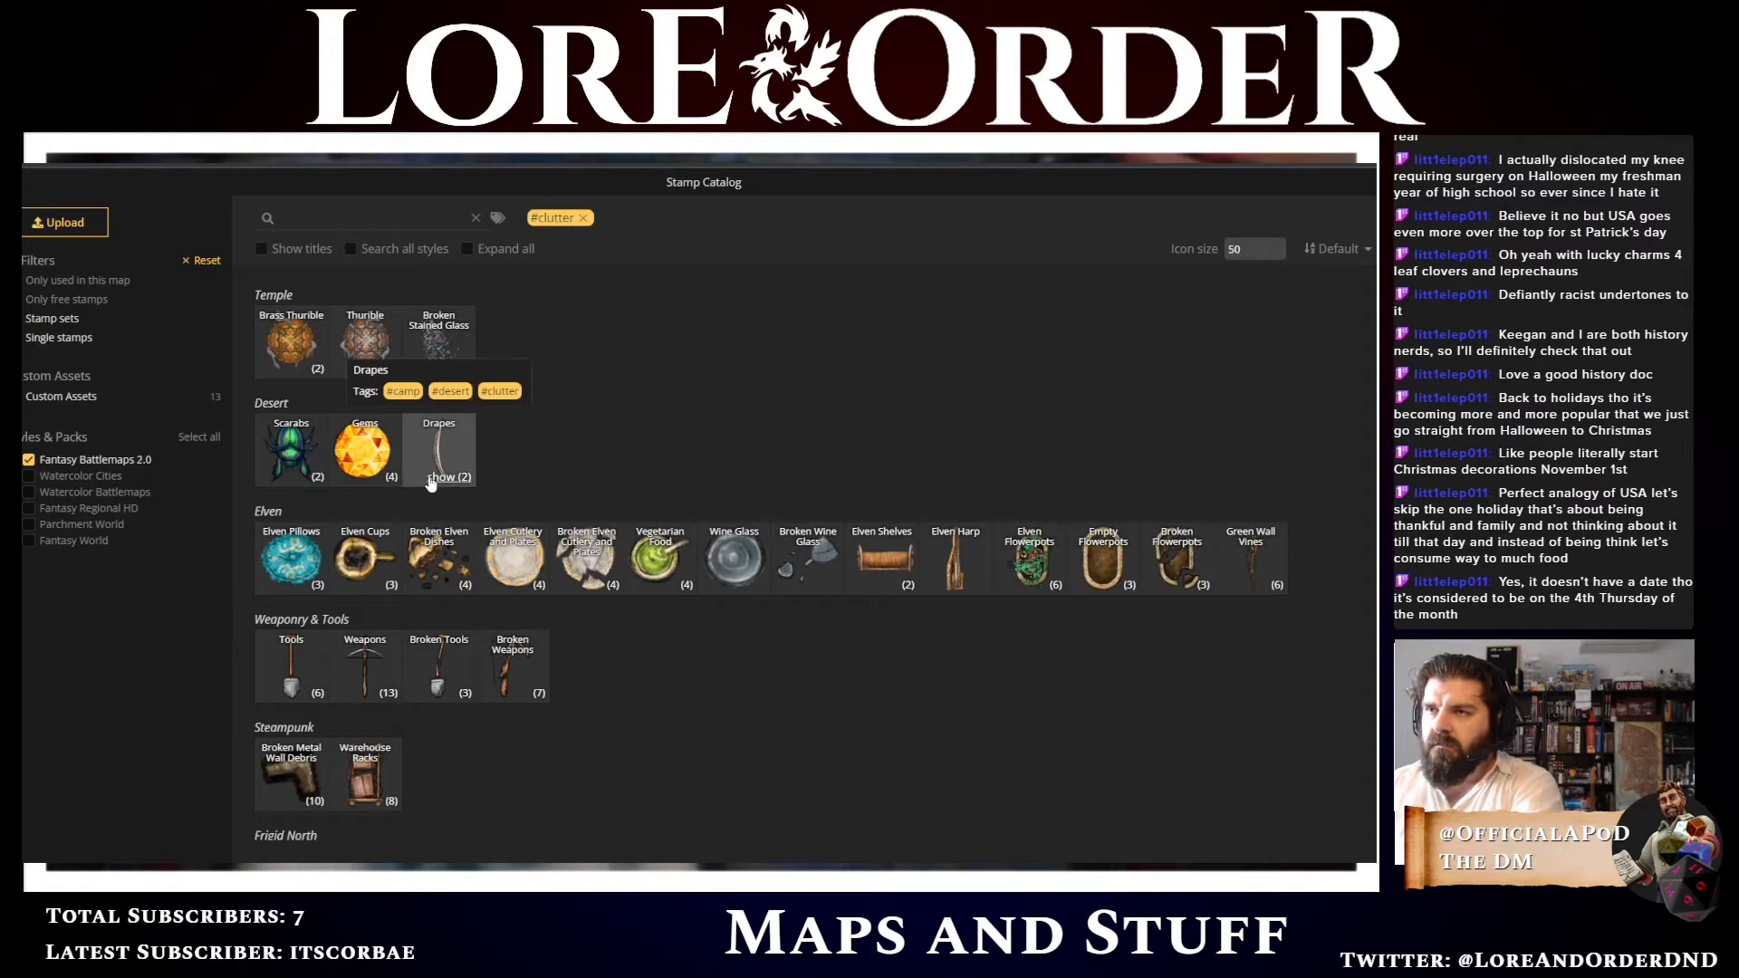
{"action": "left_click", "coordinate": [468, 480]}
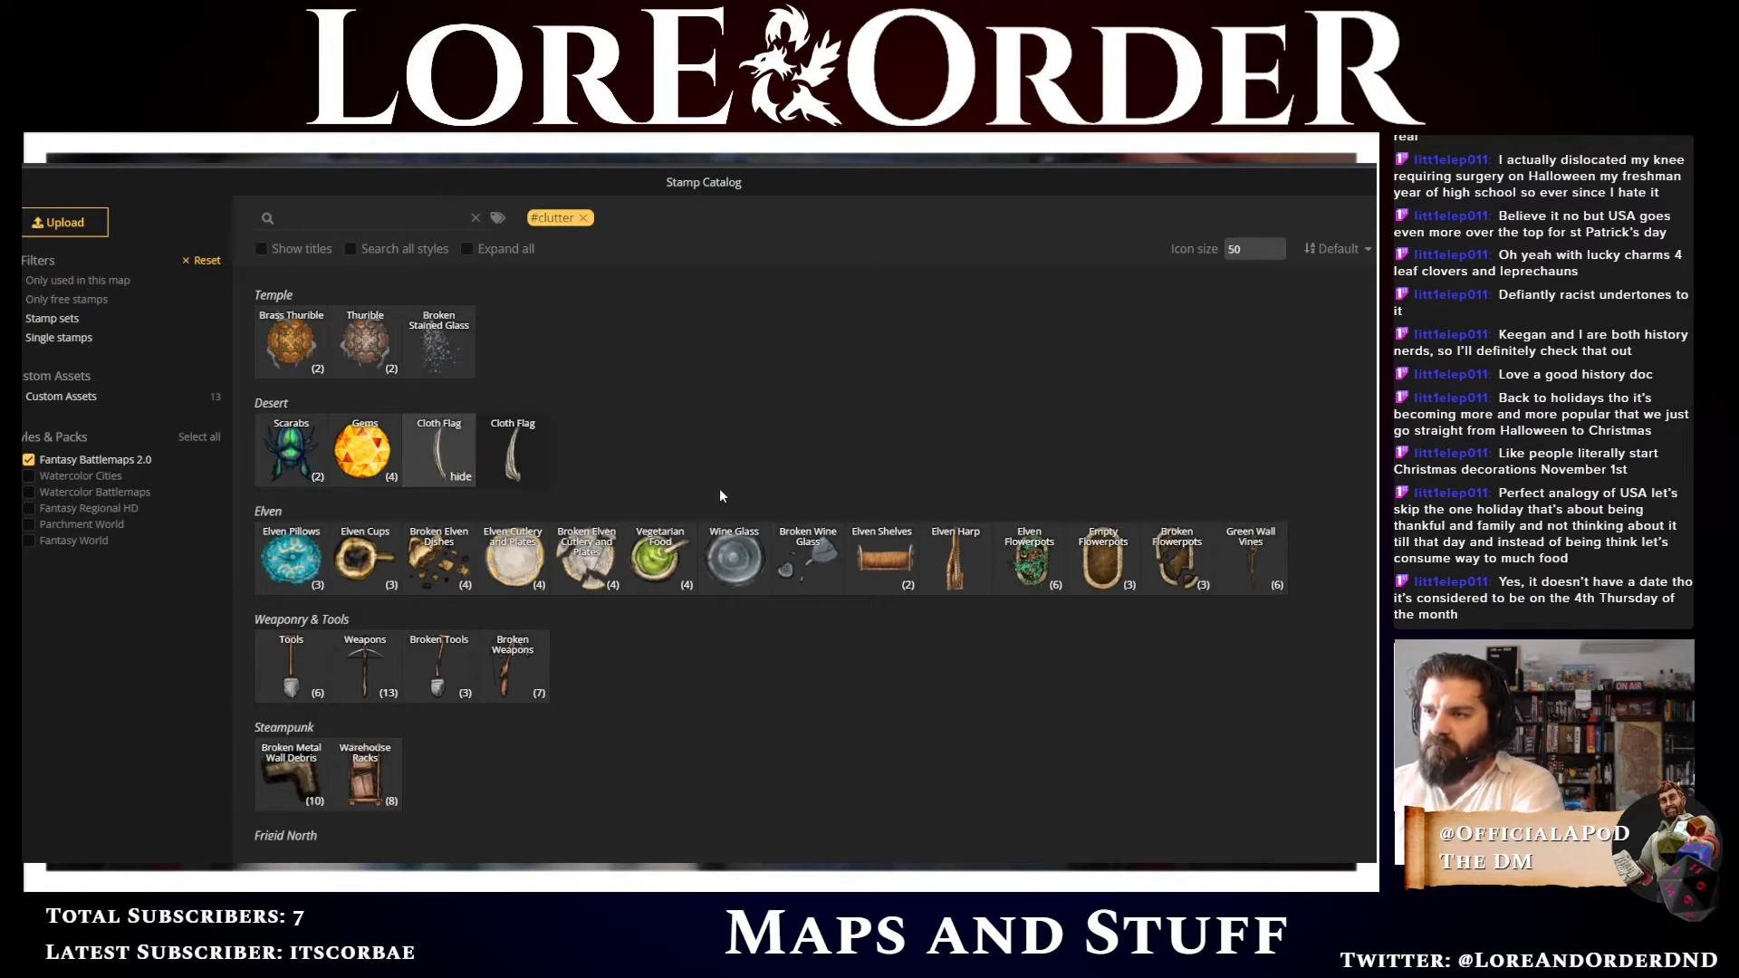
{"action": "scroll", "coordinate": [720, 497], "scroll_direction": "down", "scroll_amount": 1}
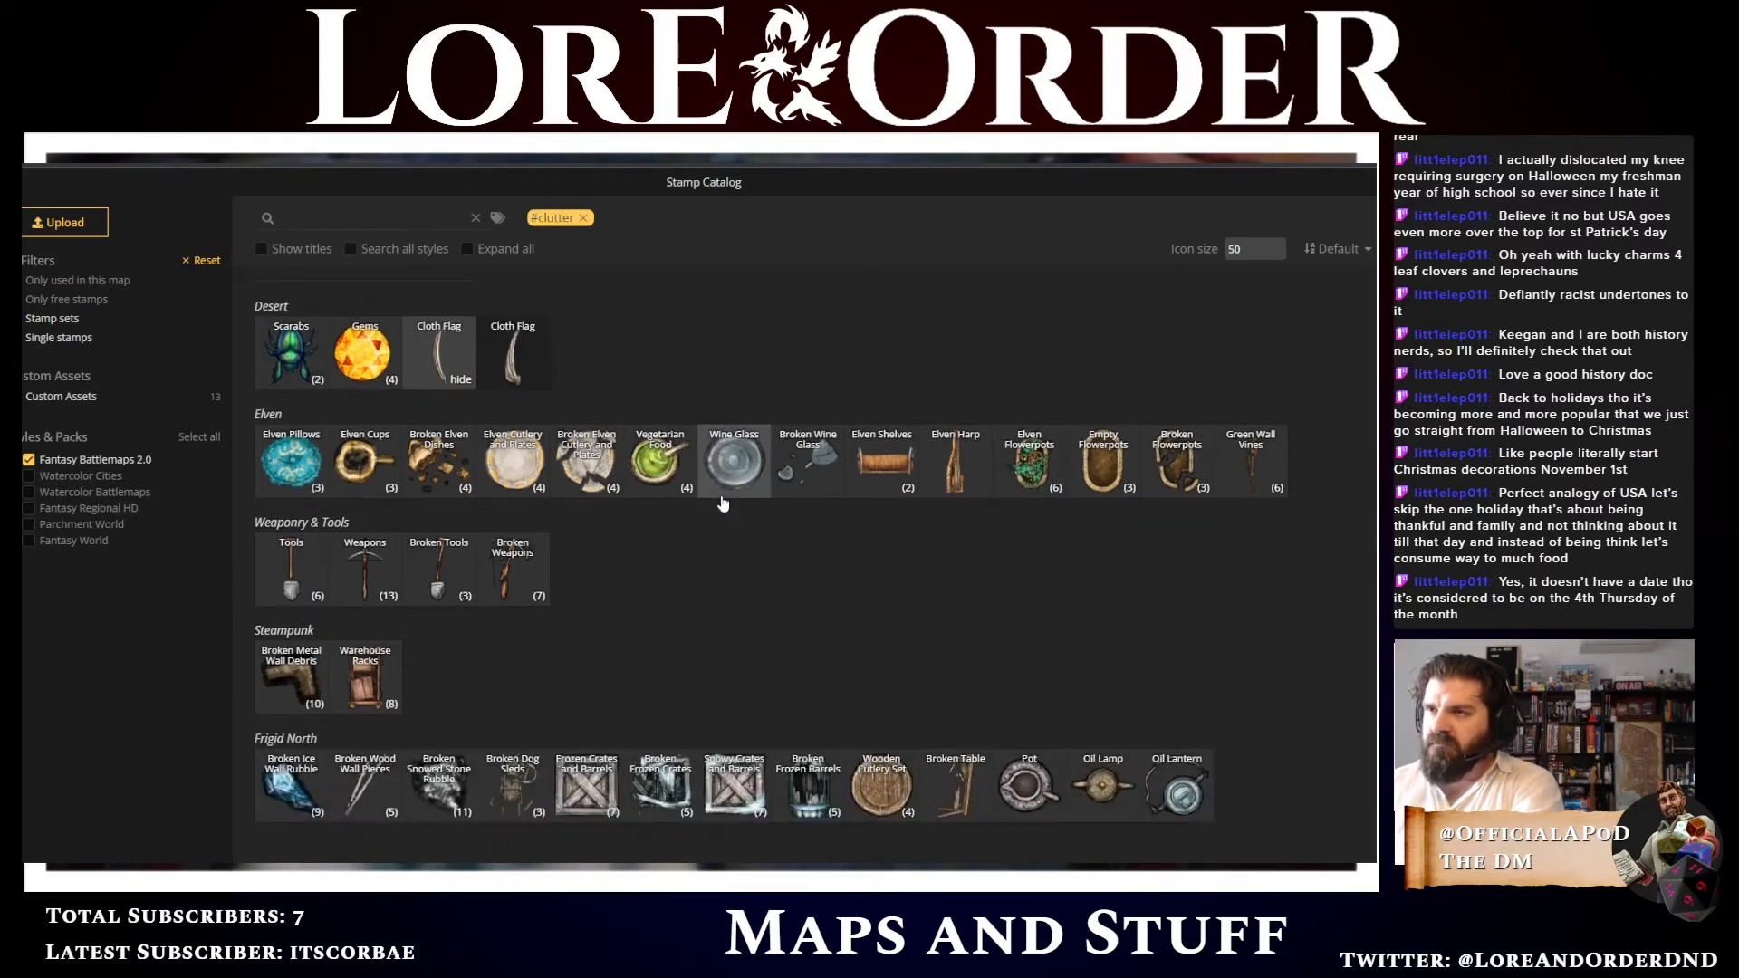
{"action": "left_click", "coordinate": [460, 378]}
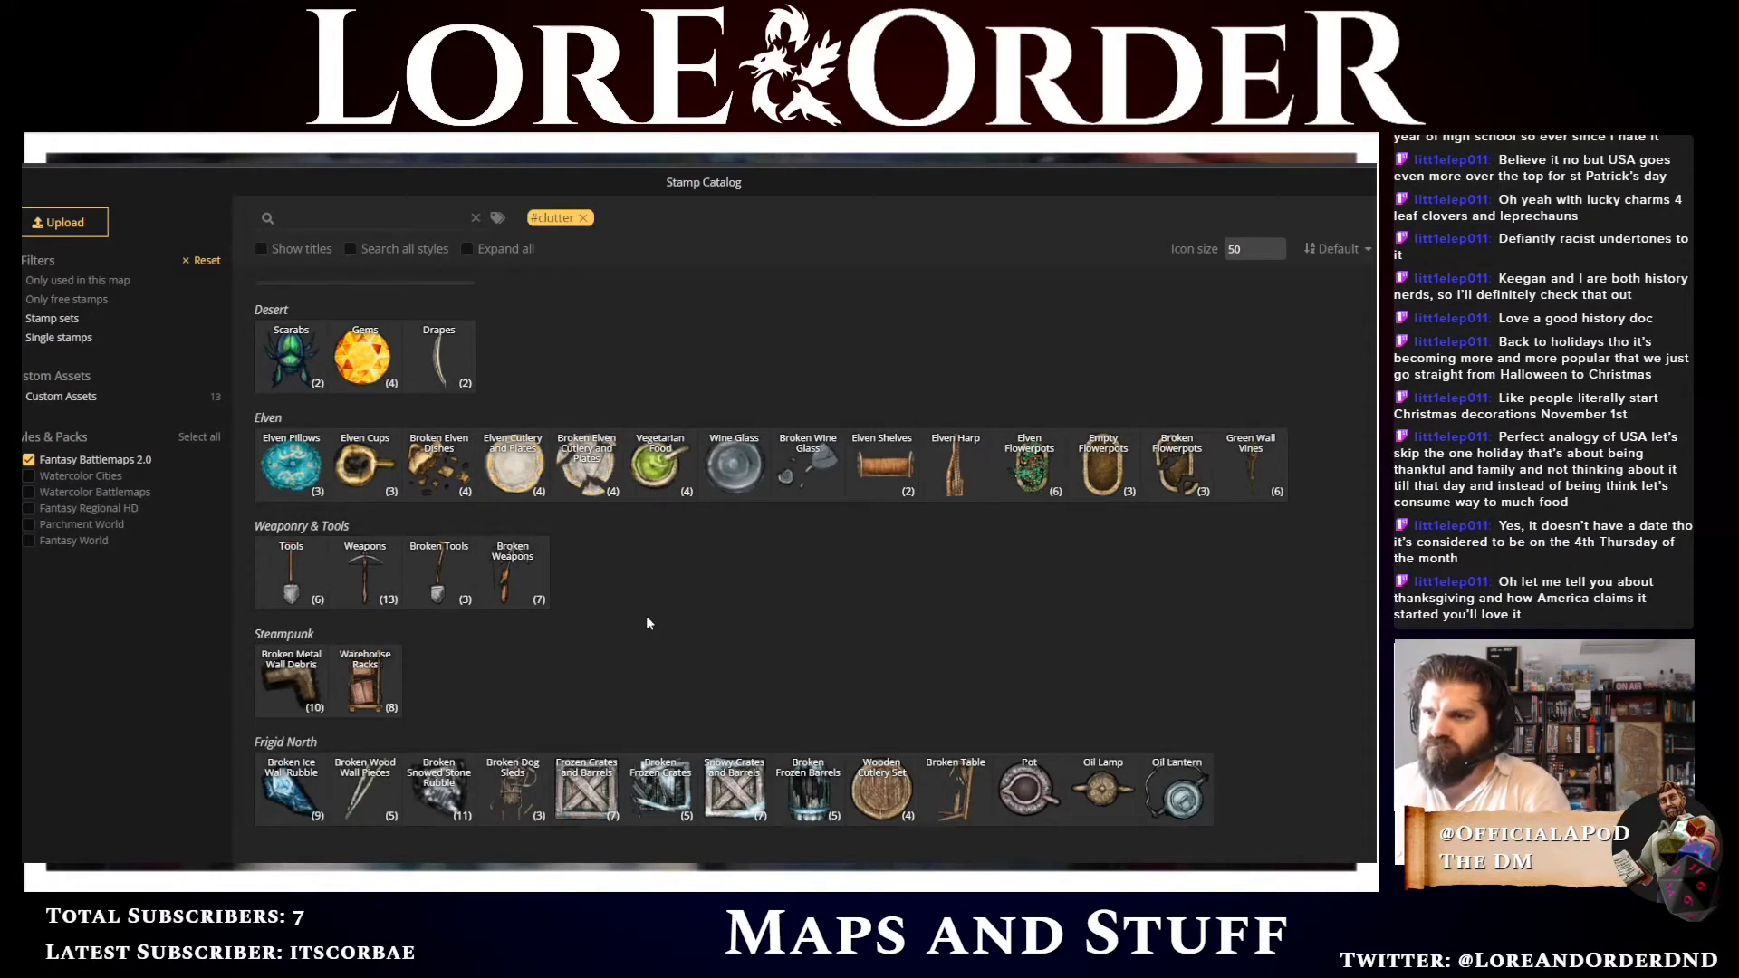
{"action": "scroll", "coordinate": [645, 607], "scroll_direction": "up", "scroll_amount": 4}
{"action": "scroll", "coordinate": [638, 597], "scroll_direction": "down", "scroll_amount": 3}
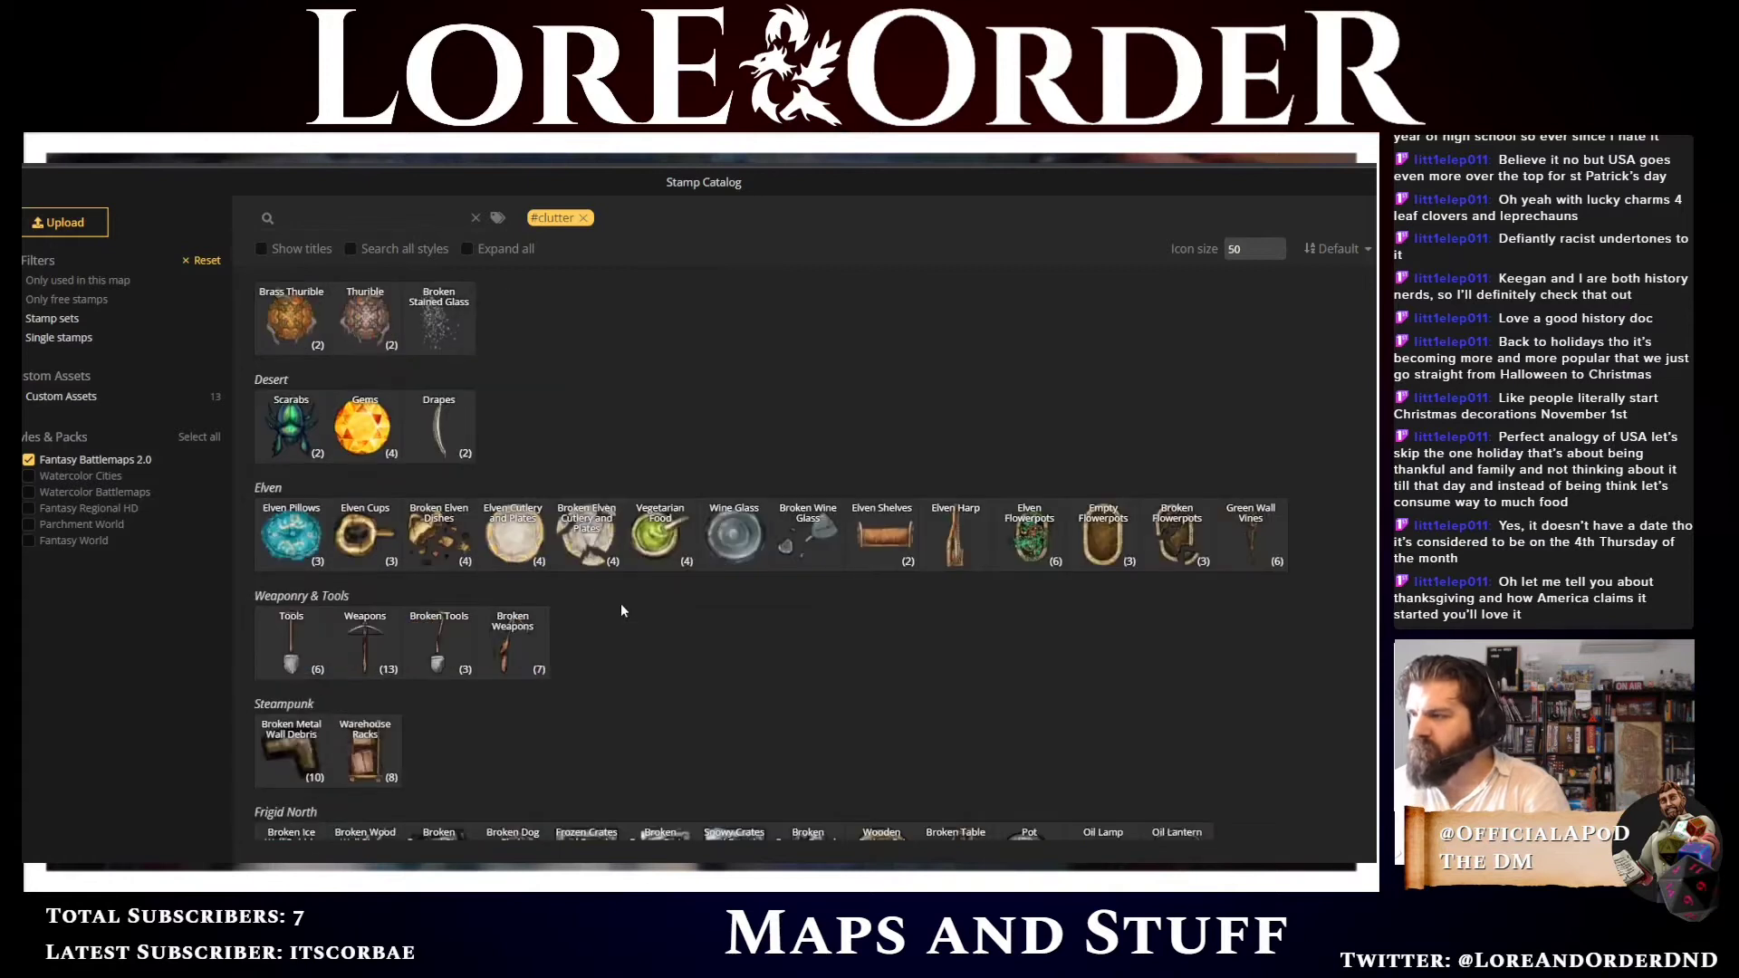
Choose an Elven Pillows stamp and place it on the second desk of the middle row in the offices
{"action": "left_click", "coordinate": [294, 563]}
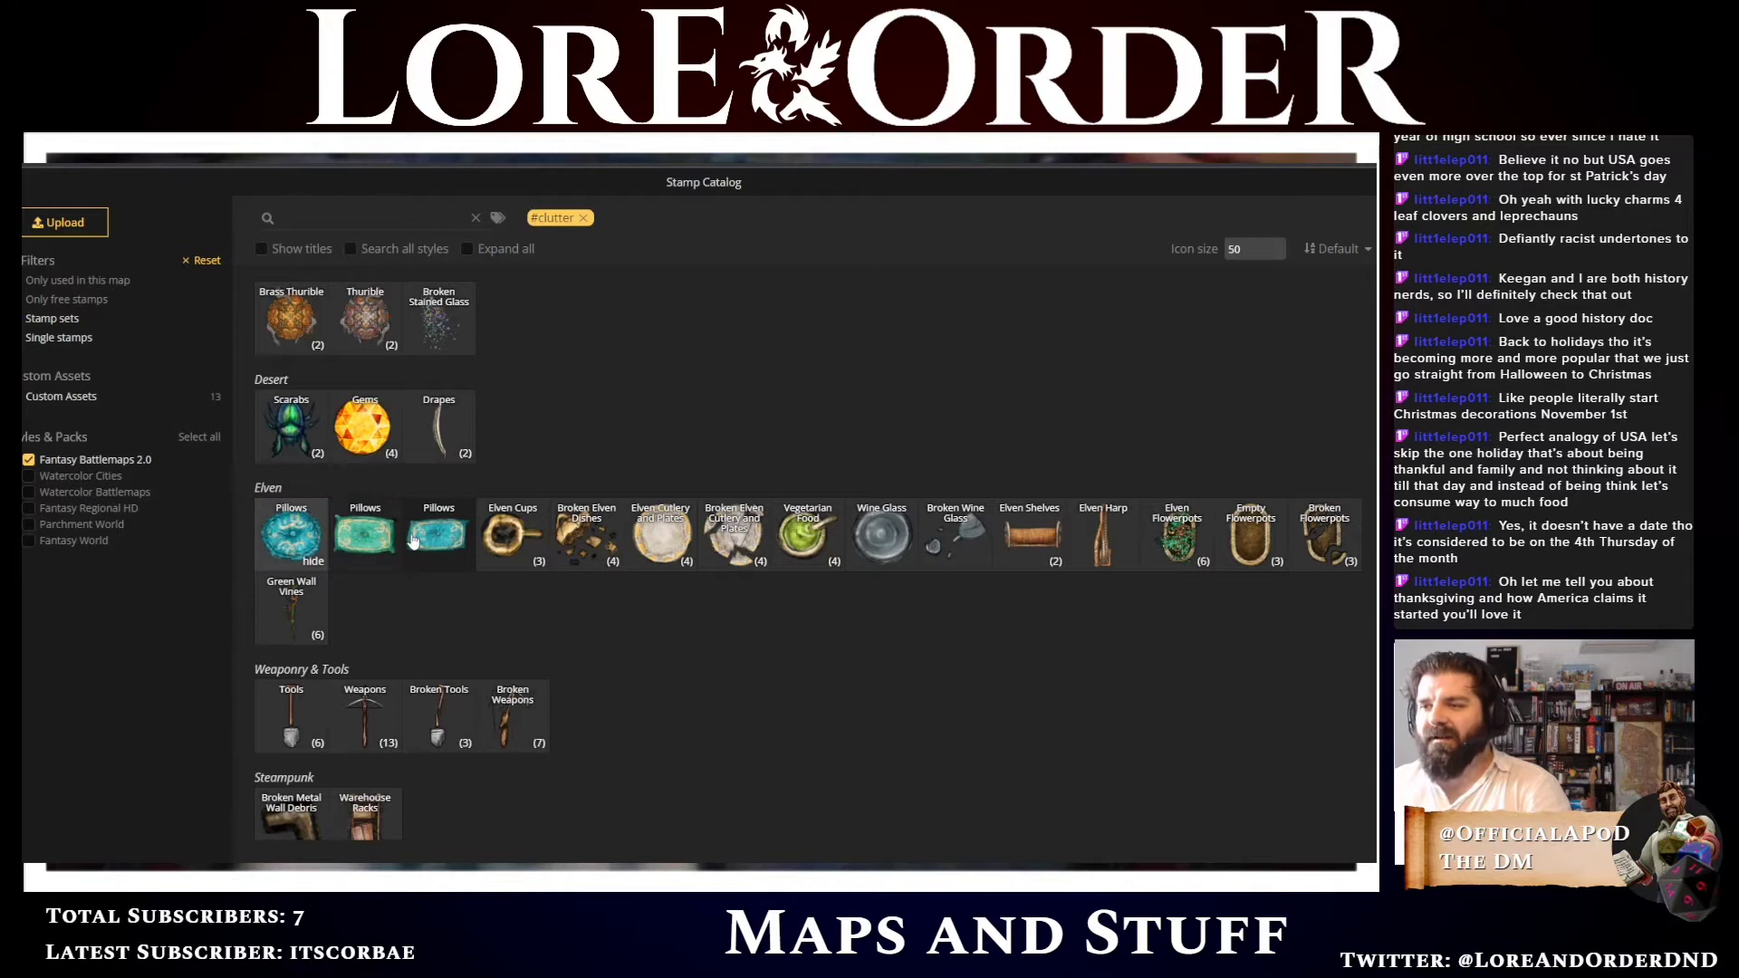
{"action": "left_click", "coordinate": [295, 542]}
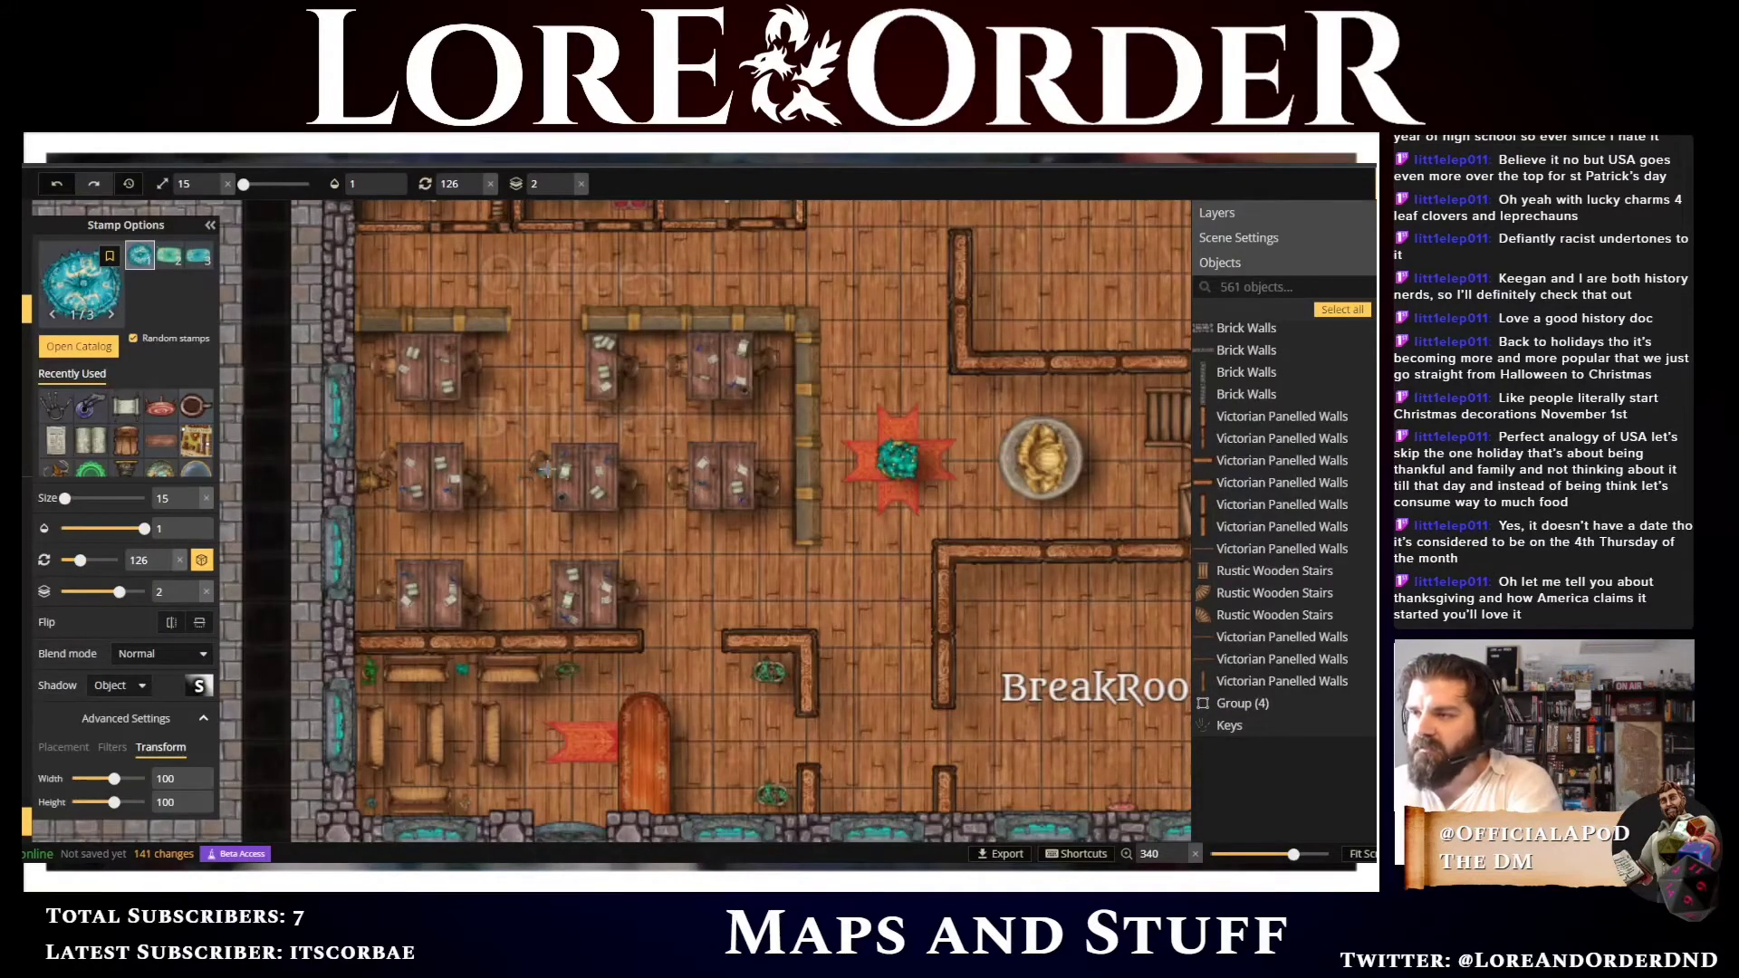
{"action": "left_click", "coordinate": [552, 470]}
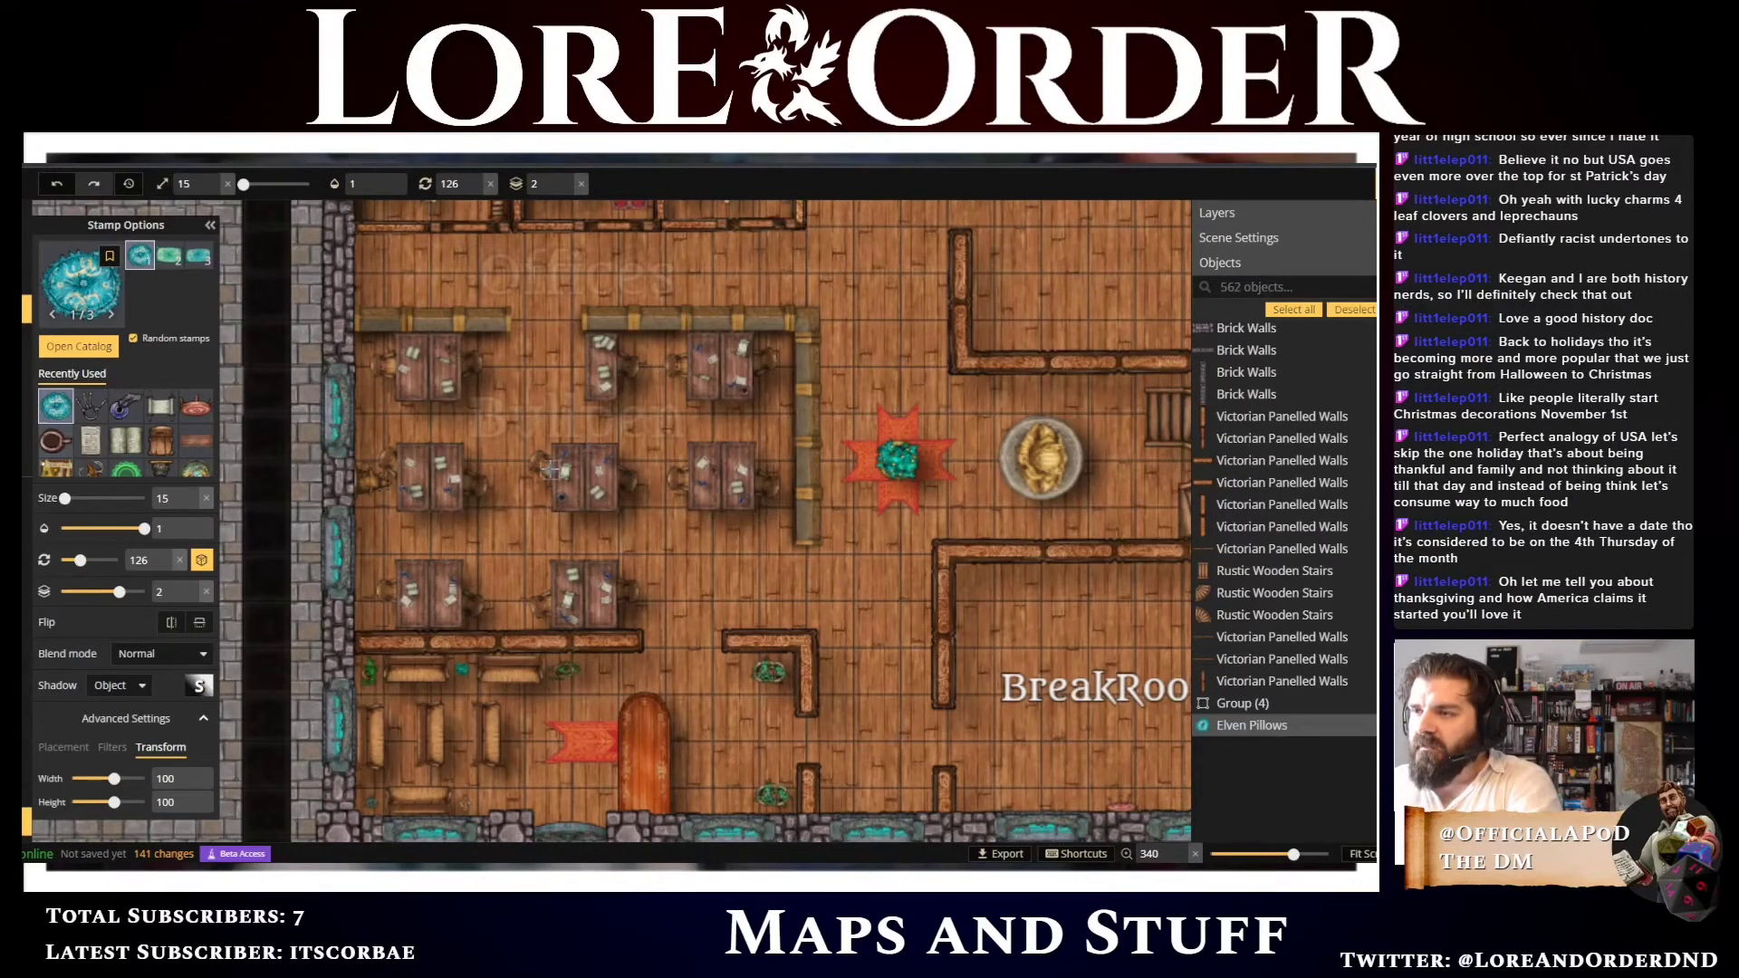
Set the stamp layer to 1 and place a pillow on the upper-right desk
{"action": "left_click", "coordinate": [566, 189]}
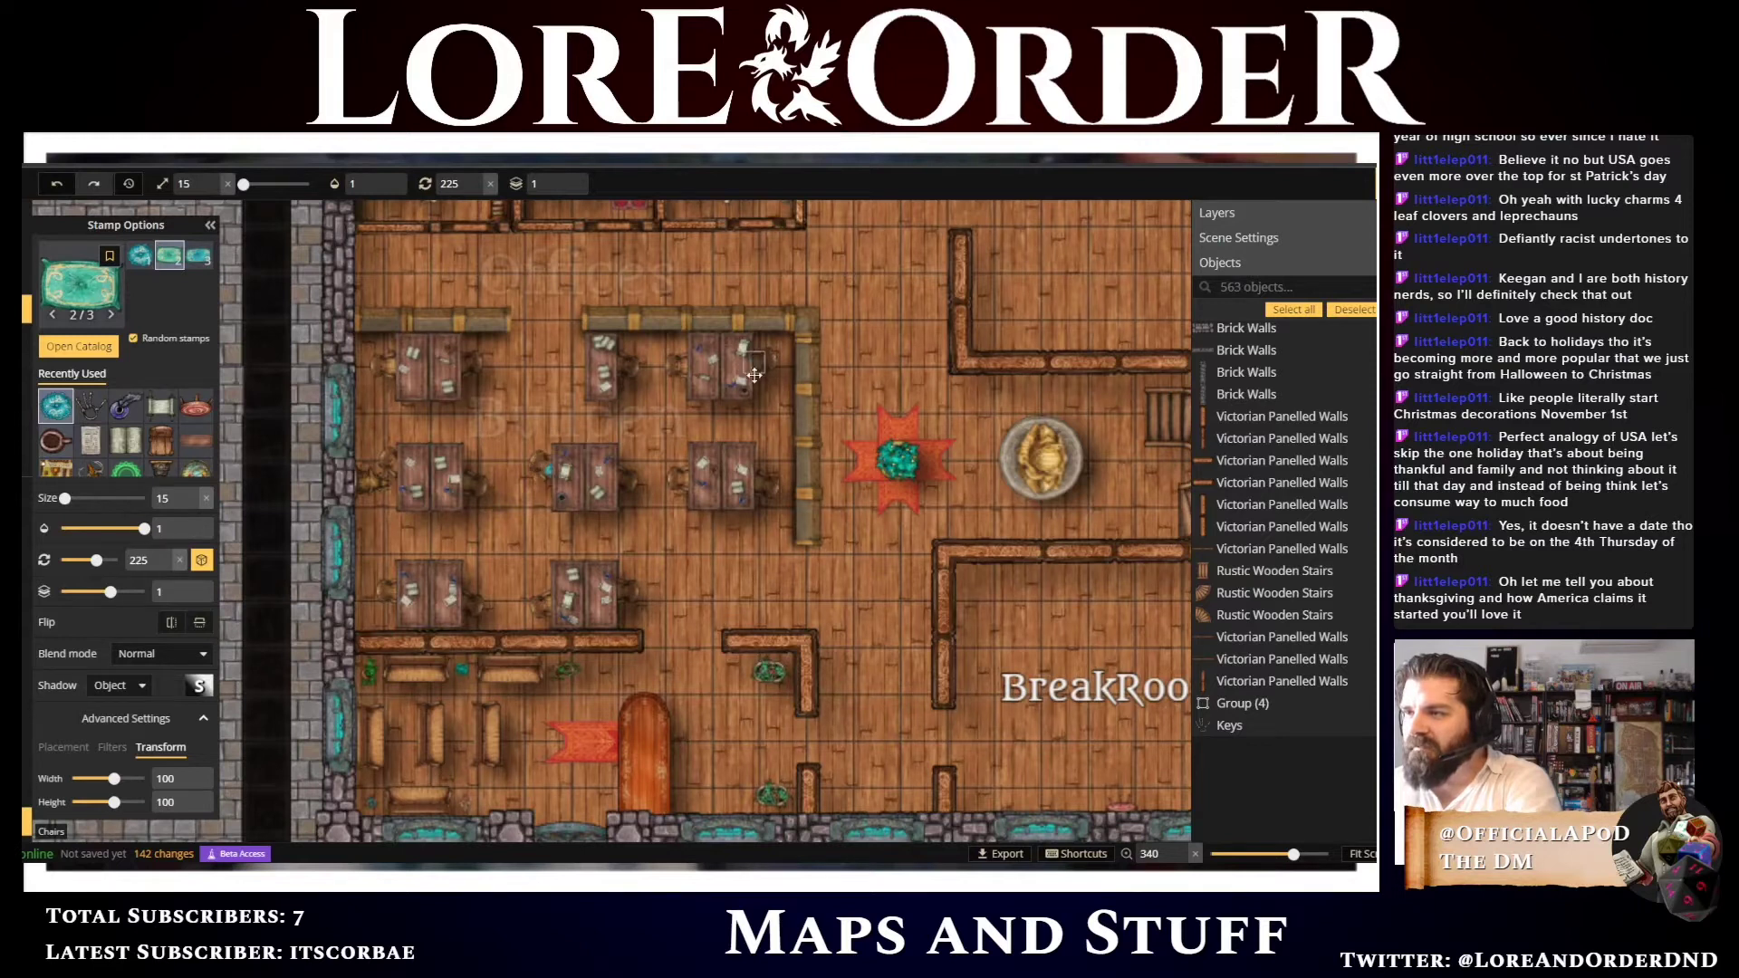
{"action": "left_click", "coordinate": [754, 363]}
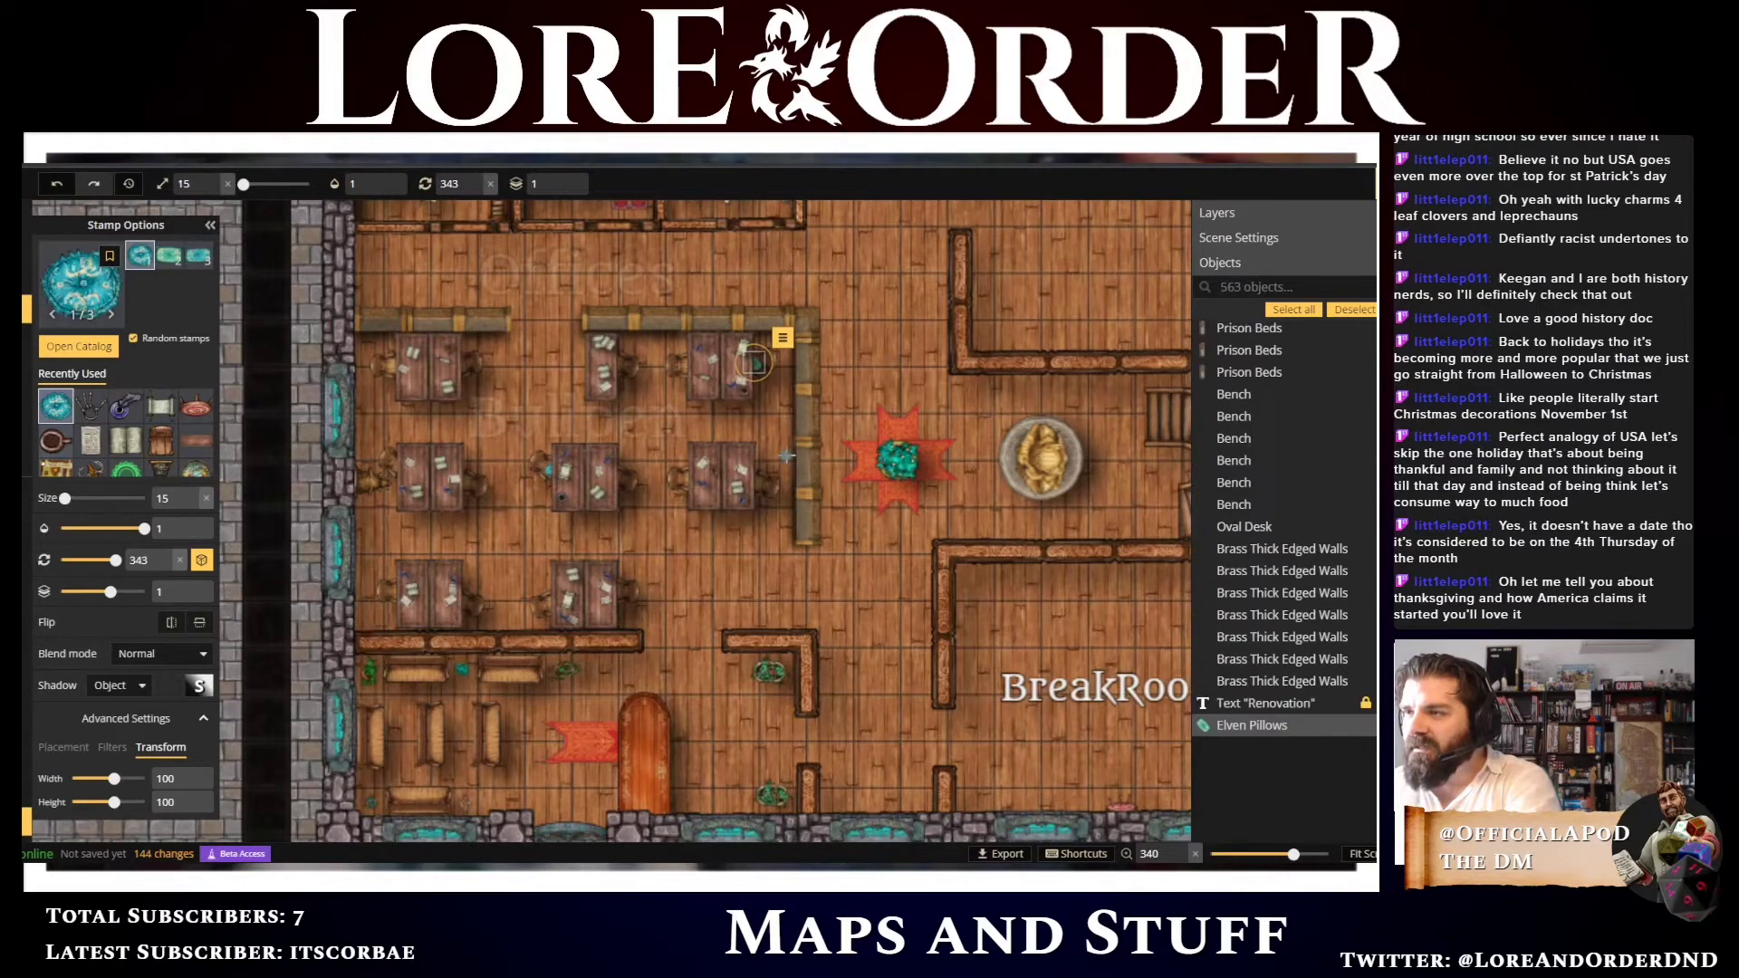
Set the stamp hue filter to 158 and place a pillow on the left desk of the middle row
{"action": "left_click", "coordinate": [102, 750]}
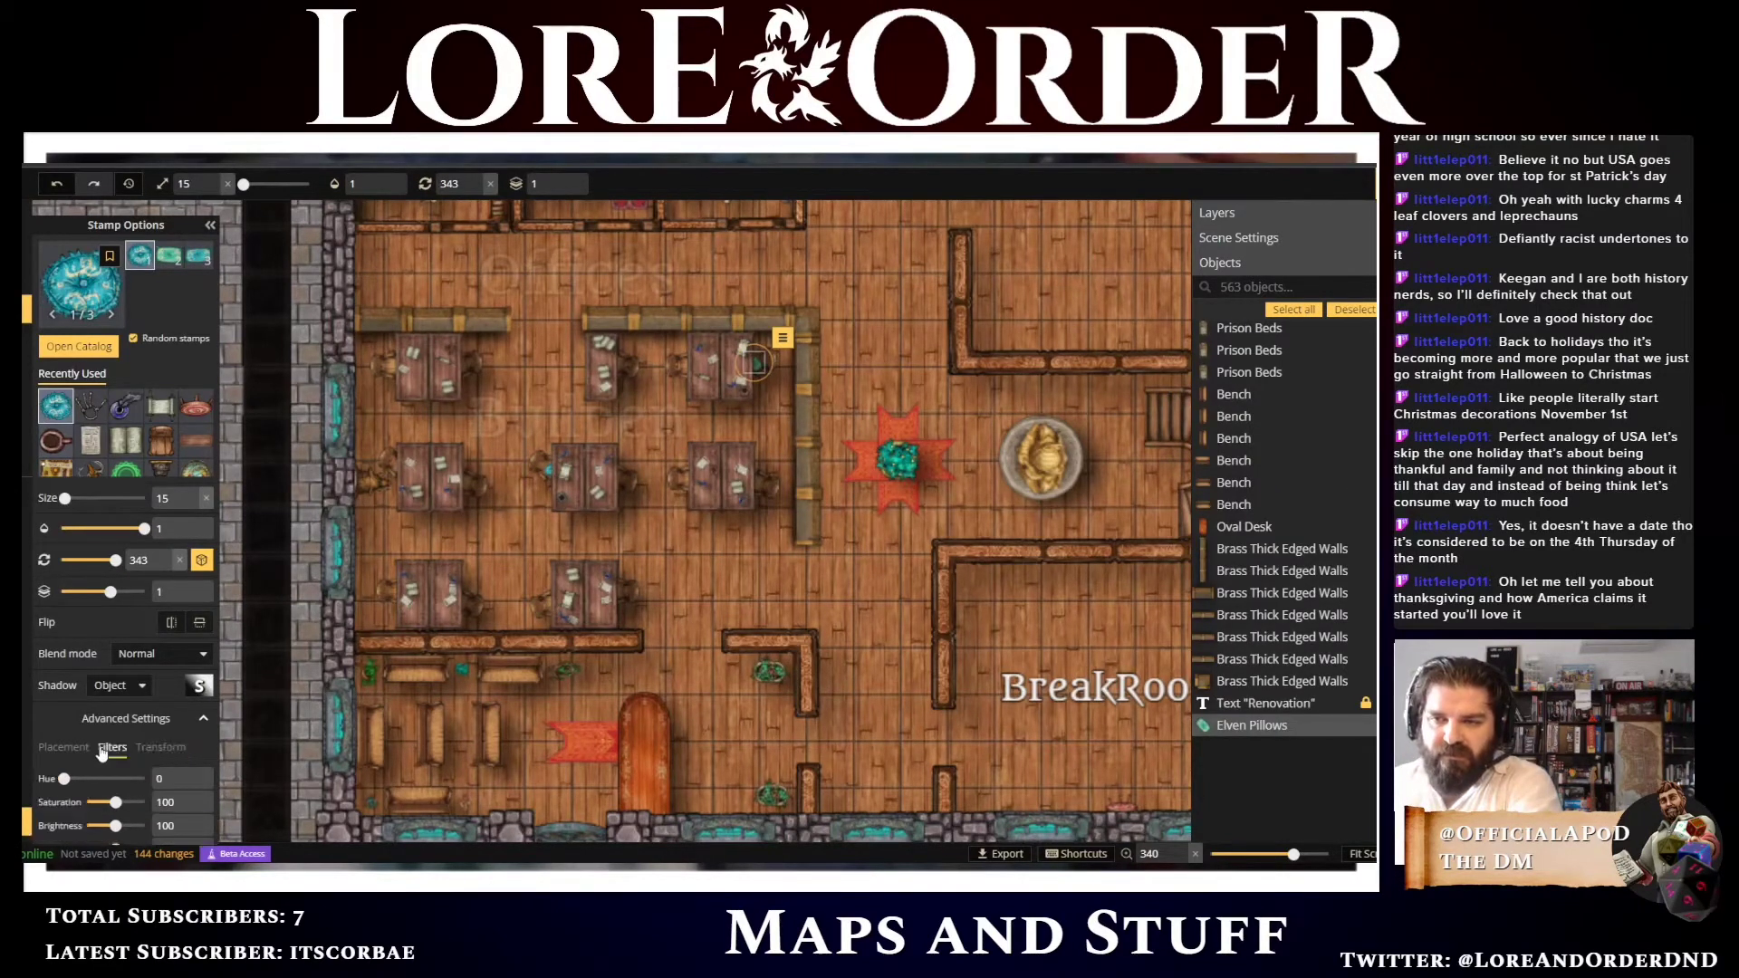
{"action": "scroll", "coordinate": [90, 759], "scroll_direction": "down", "scroll_amount": 1}
{"action": "left_click_drag", "start_coordinate": [64, 755], "coordinate": [99, 756]}
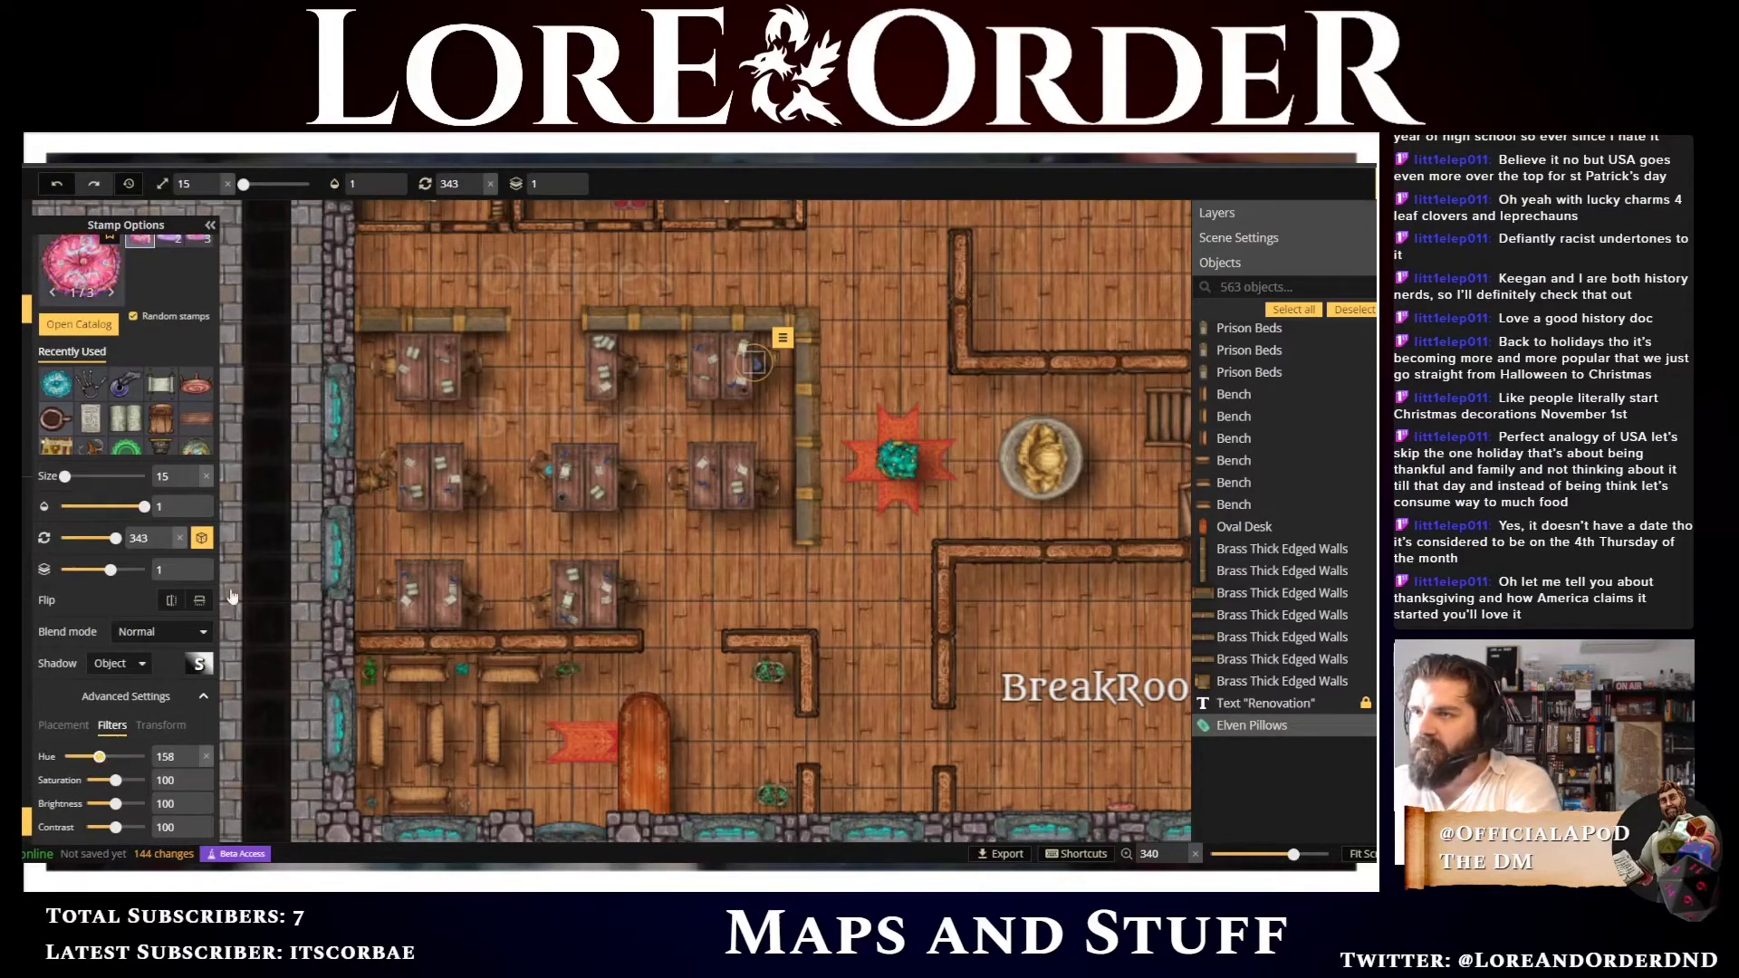
{"action": "left_click", "coordinate": [395, 468]}
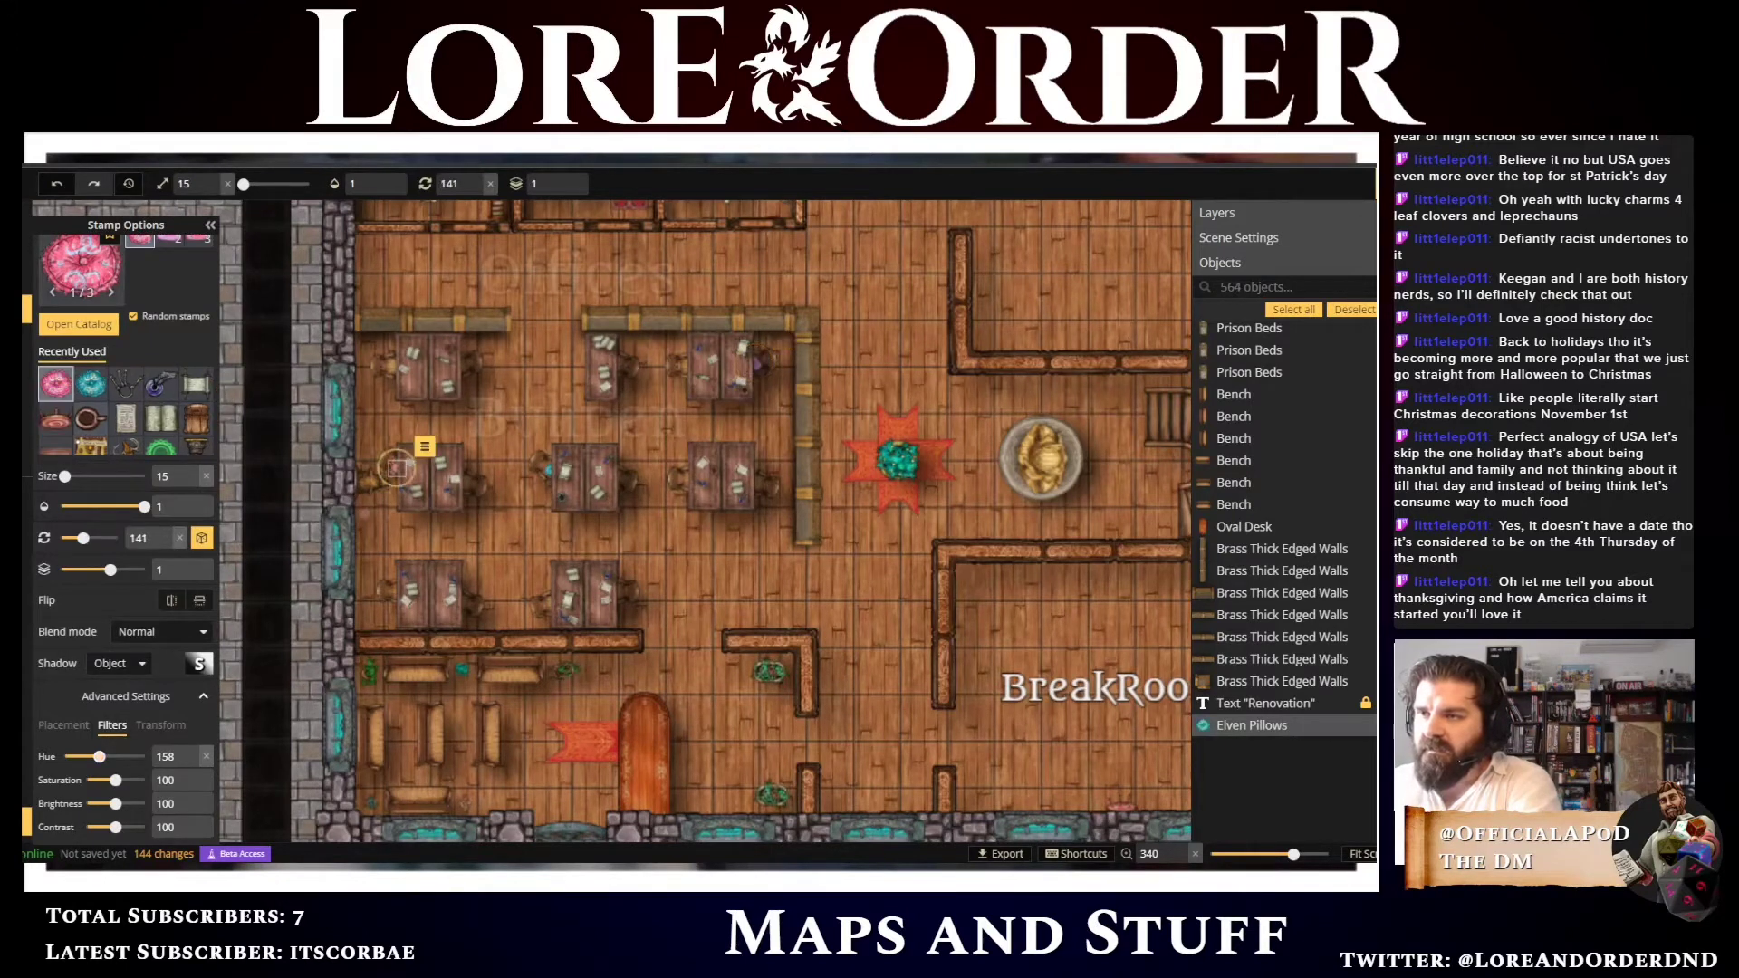
Set the hue to 224 and place a pillow on the lower right desk
{"action": "left_click_drag", "start_coordinate": [100, 756], "coordinate": [114, 759]}
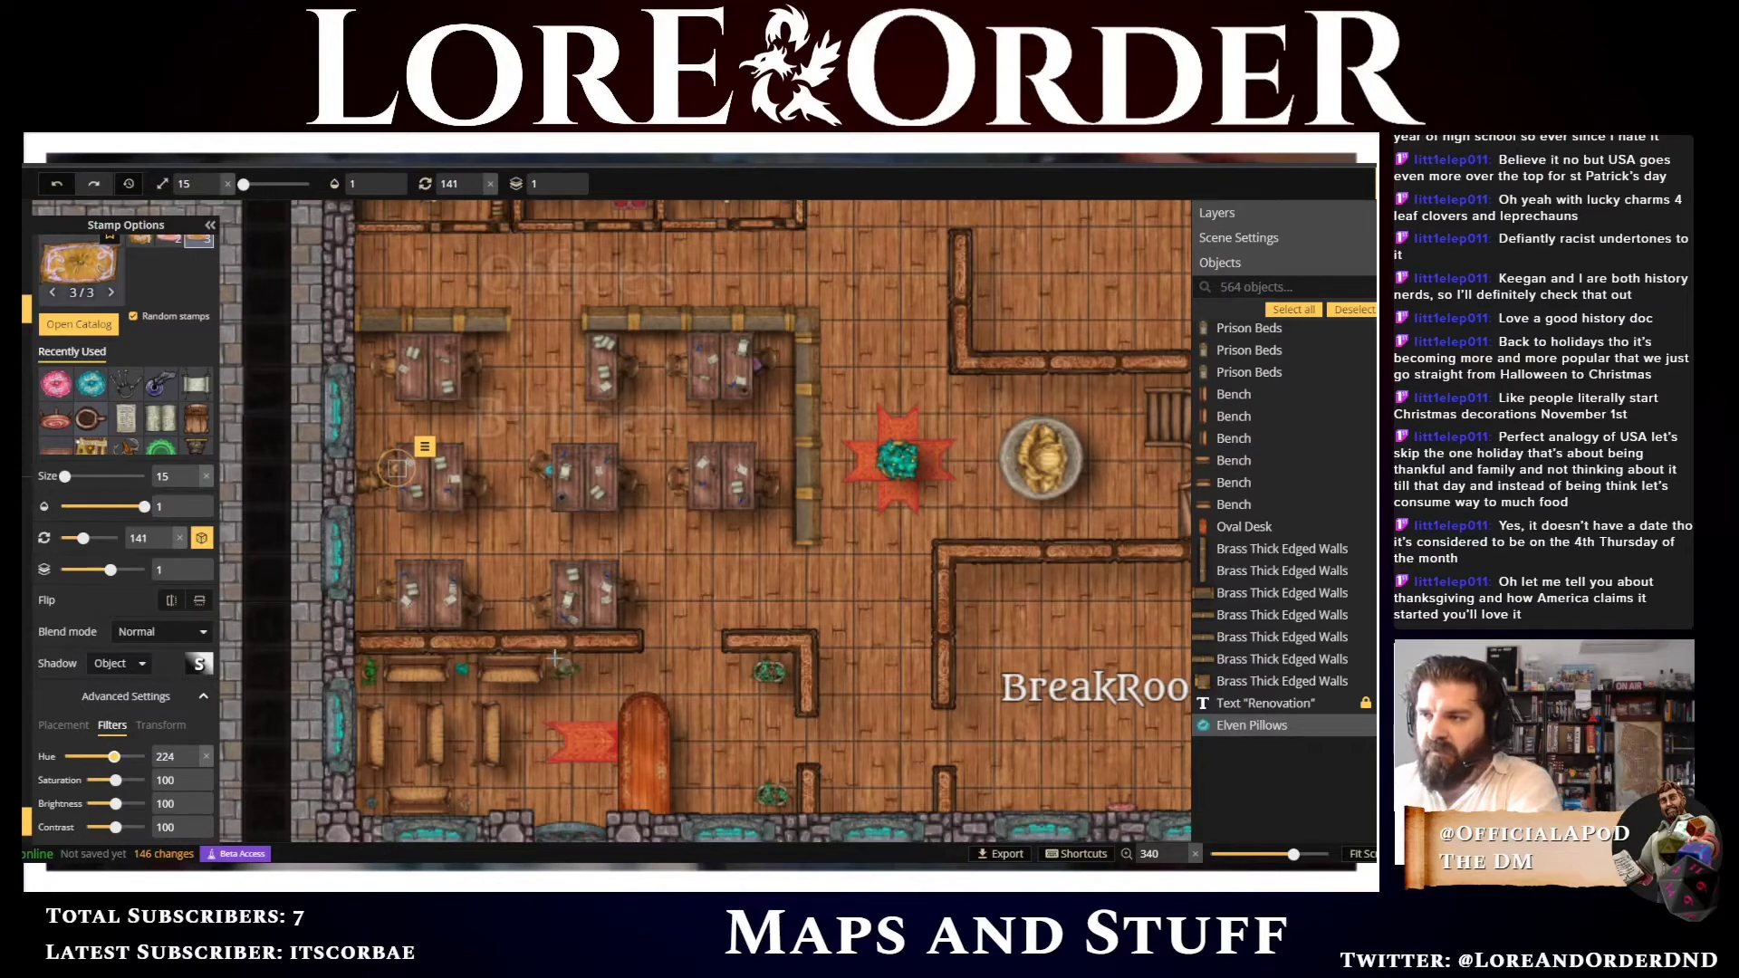
{"action": "left_click", "coordinate": [617, 593]}
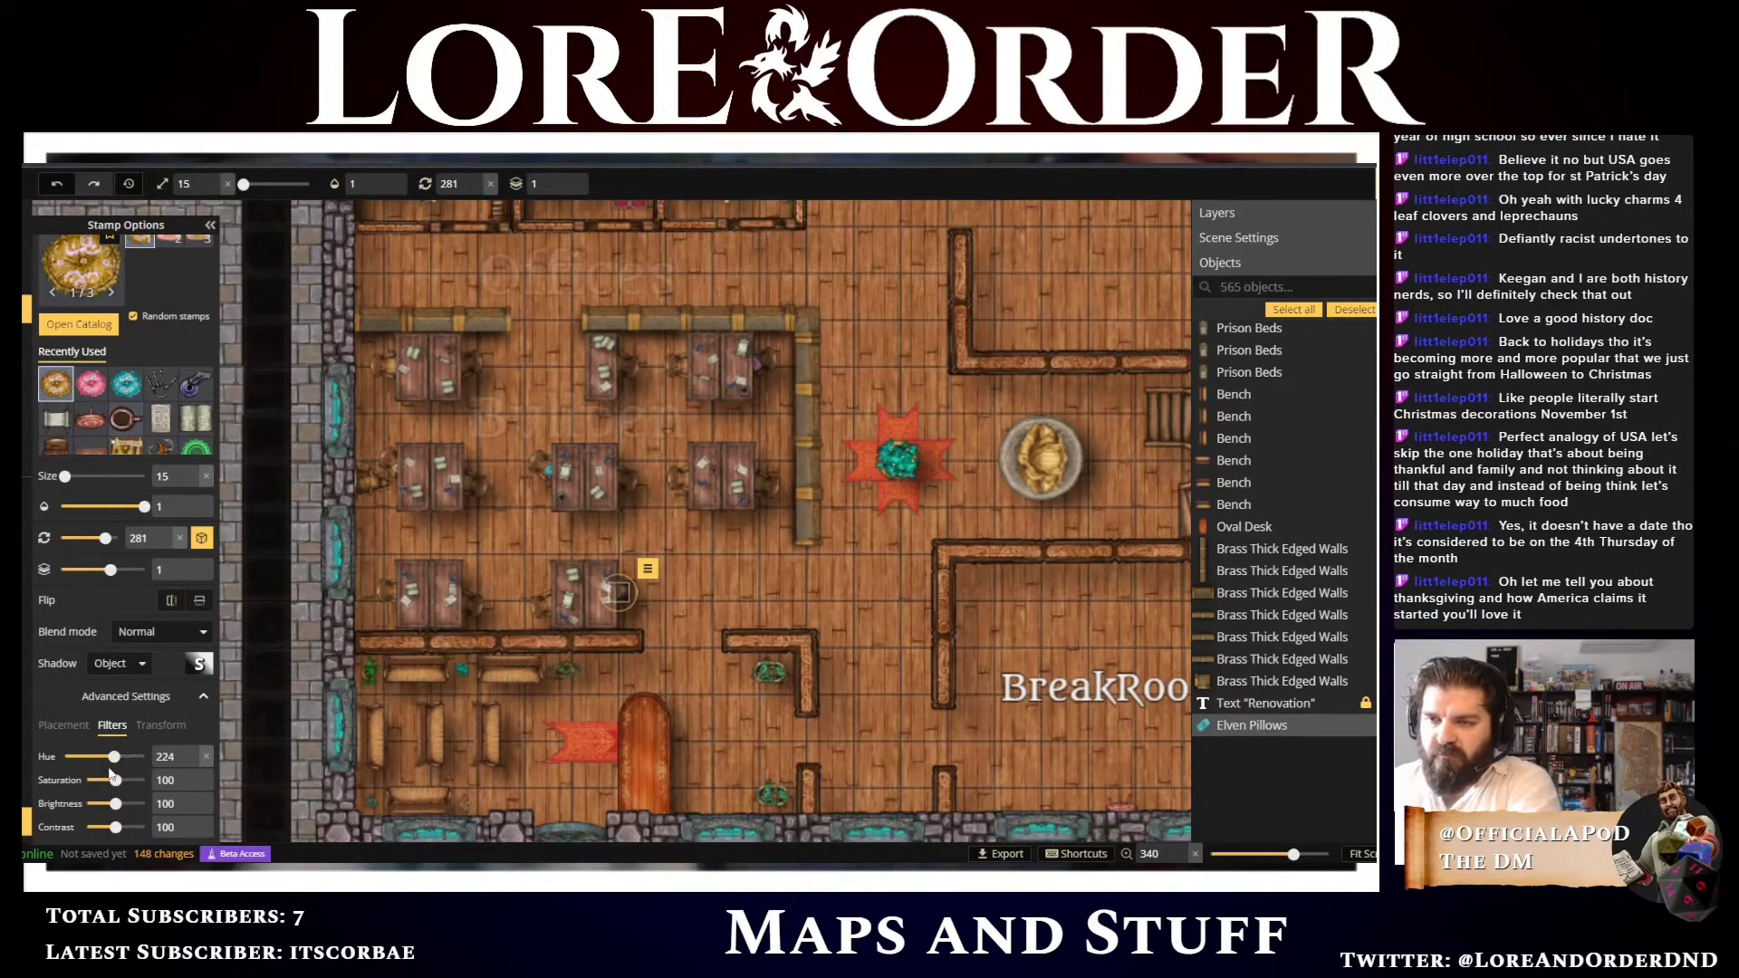
Open the clutter stamp catalog, browse its categories and choose the Fancy Bookshelves stamp
{"action": "left_click_drag", "start_coordinate": [116, 756], "coordinate": [132, 759]}
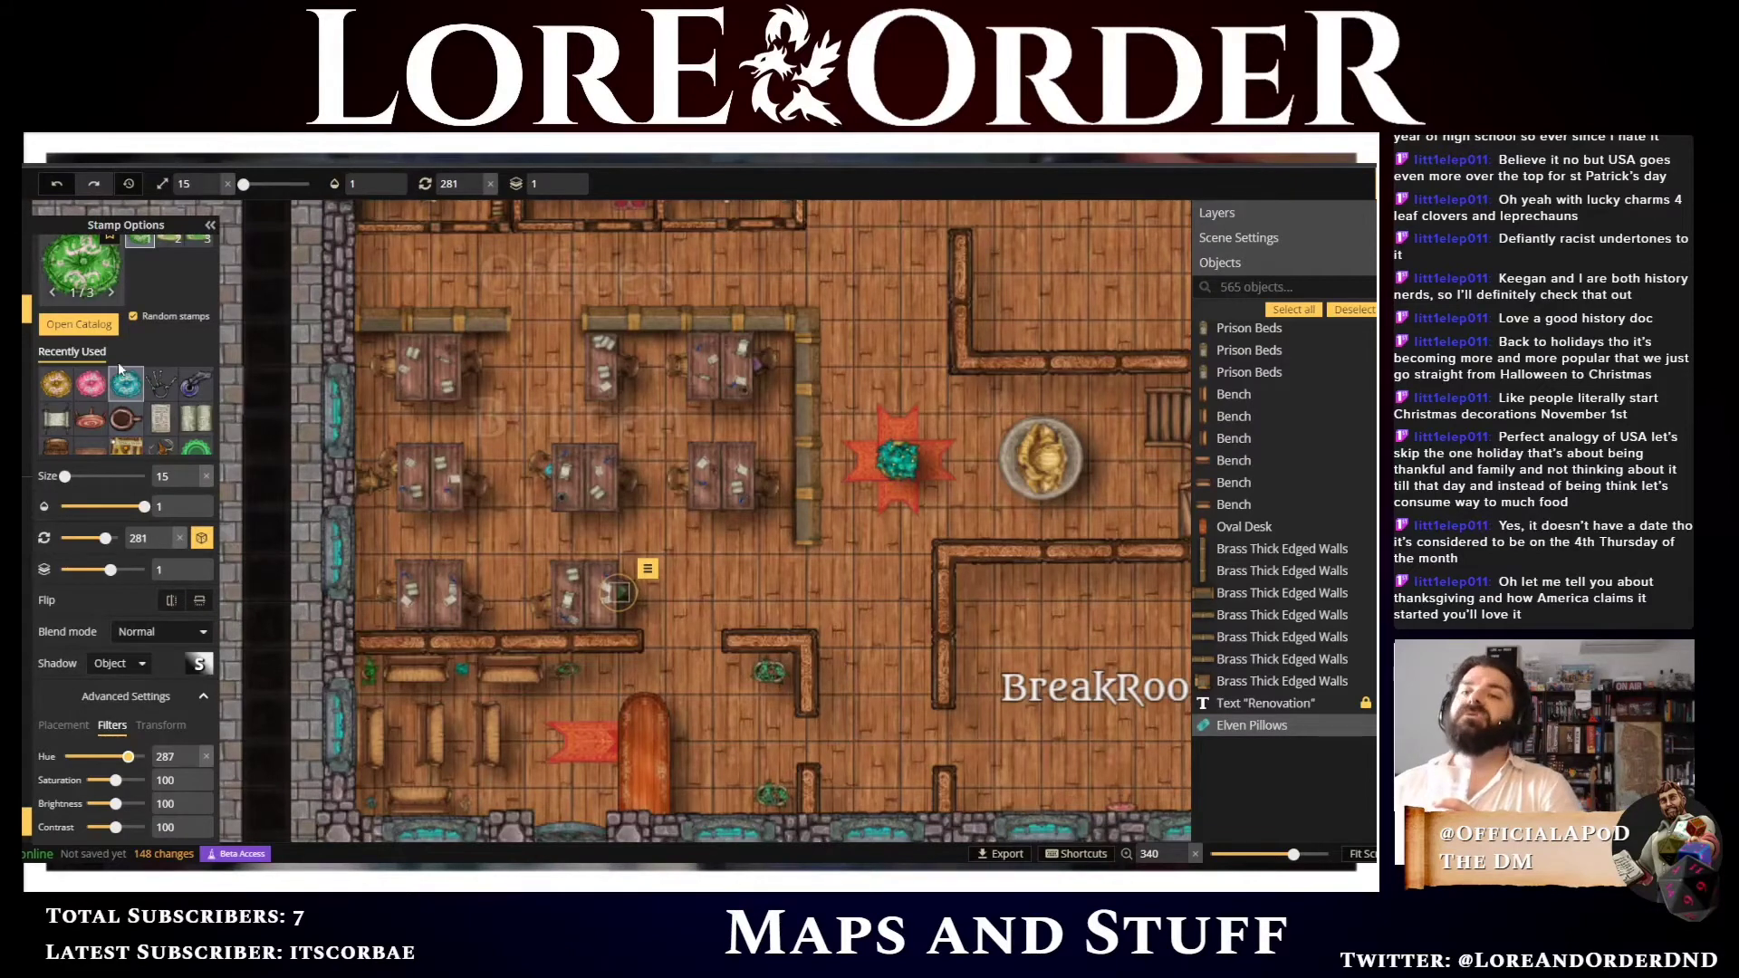
{"action": "left_click", "coordinate": [82, 270]}
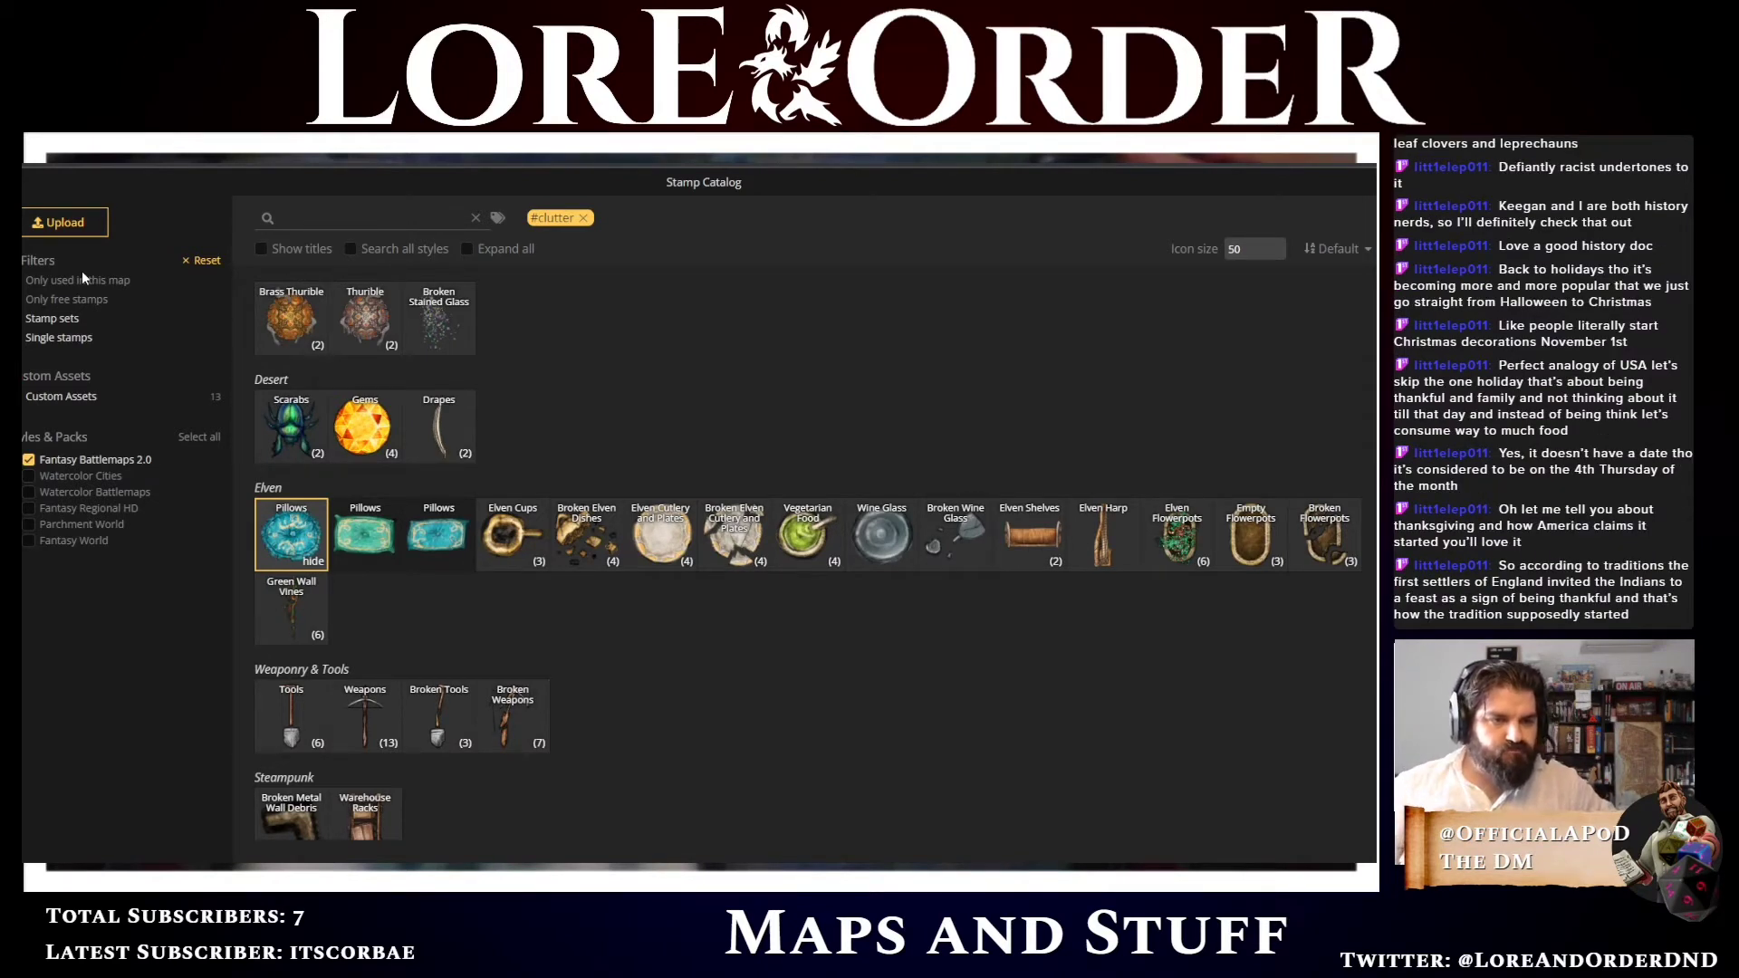
{"action": "left_click", "coordinate": [308, 560]}
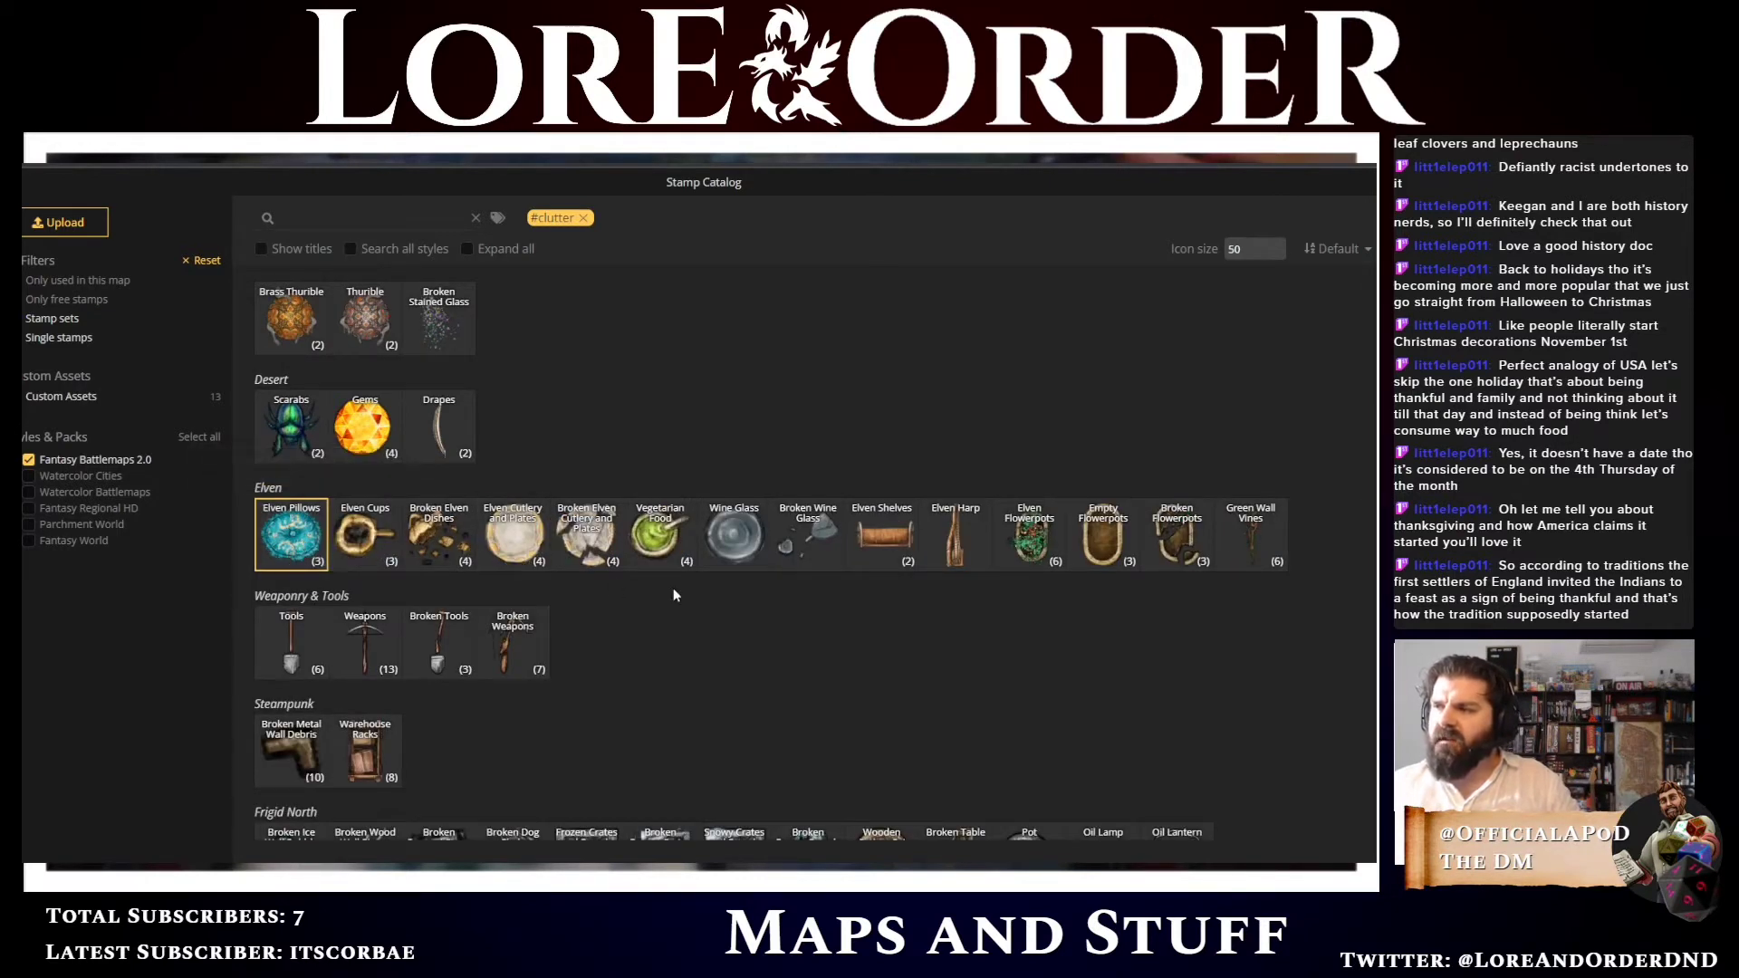
{"action": "scroll", "coordinate": [673, 594], "scroll_direction": "down", "scroll_amount": 1}
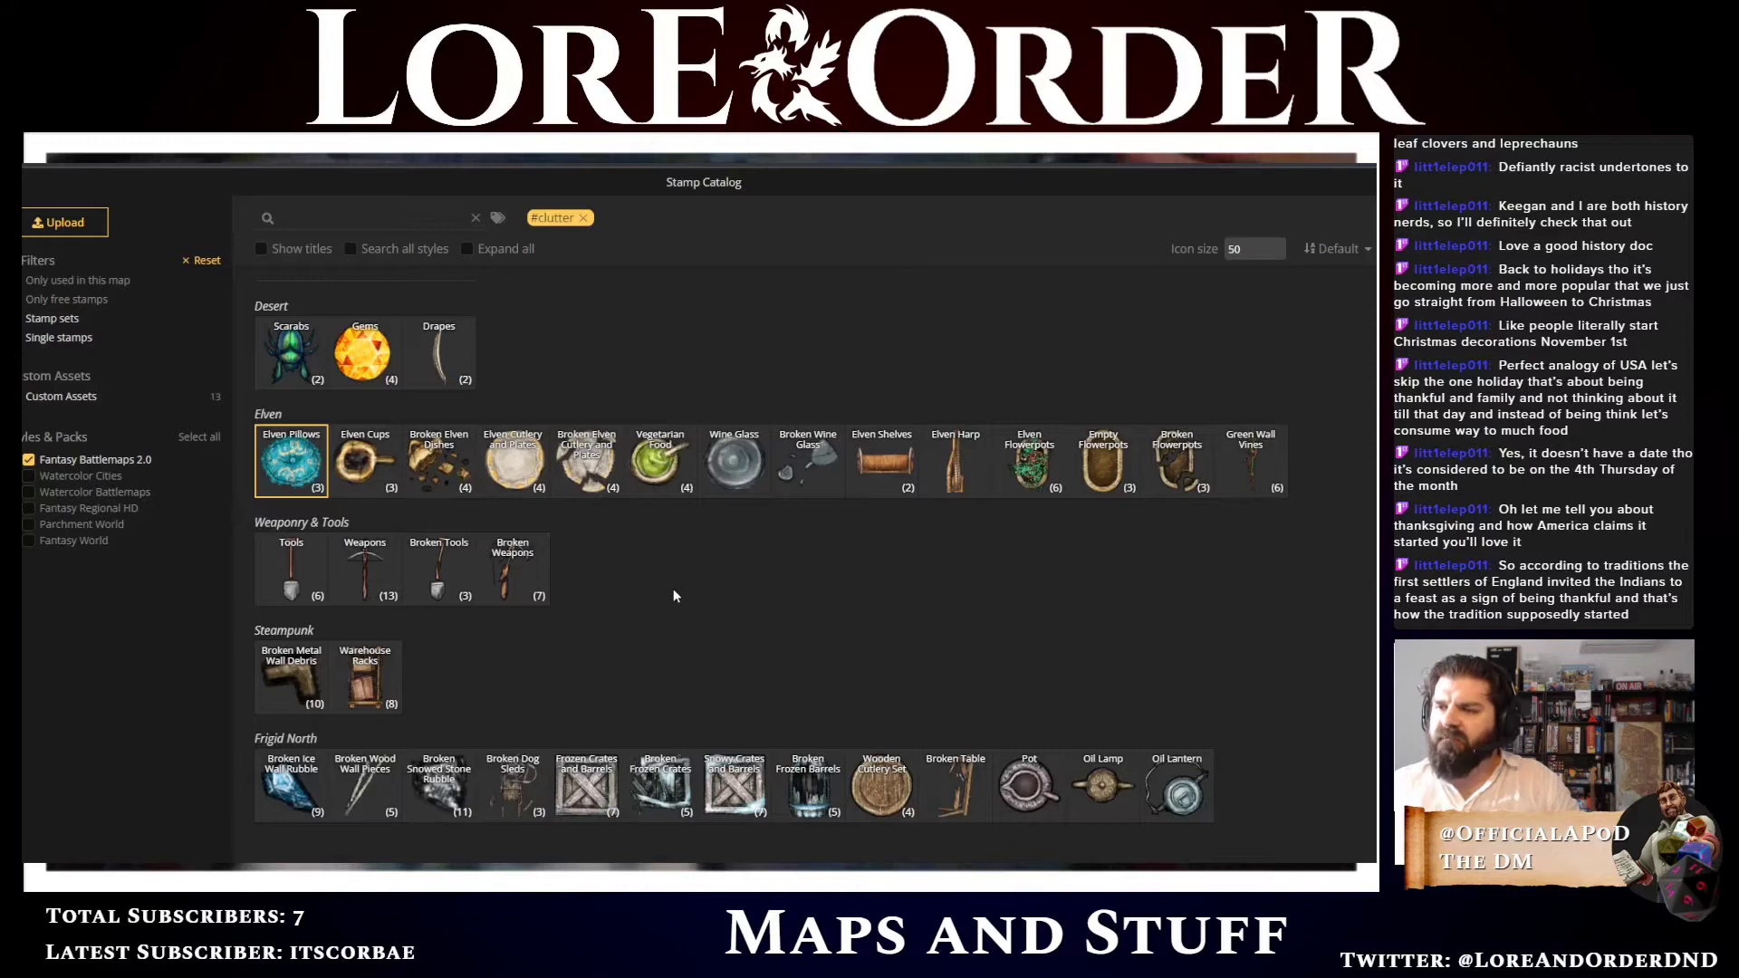
{"action": "scroll", "coordinate": [671, 604], "scroll_direction": "down", "scroll_amount": 5}
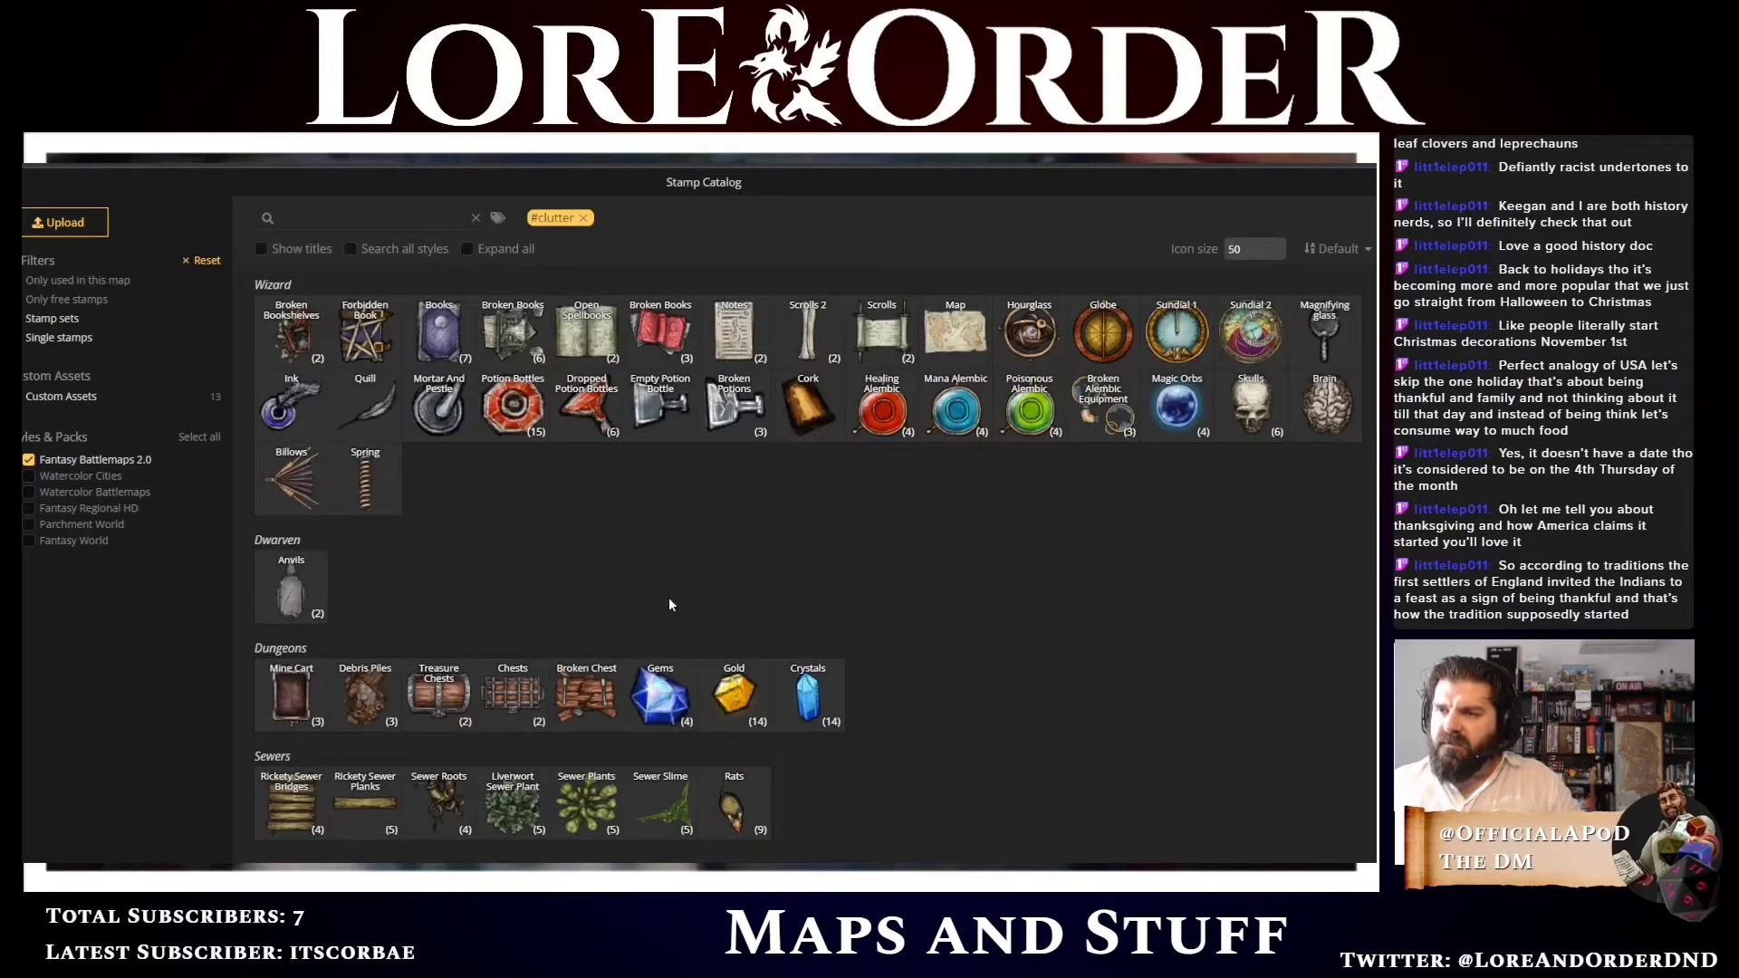
{"action": "scroll", "coordinate": [670, 604], "scroll_direction": "up", "scroll_amount": 2}
{"action": "scroll", "coordinate": [669, 604], "scroll_direction": "up", "scroll_amount": 1}
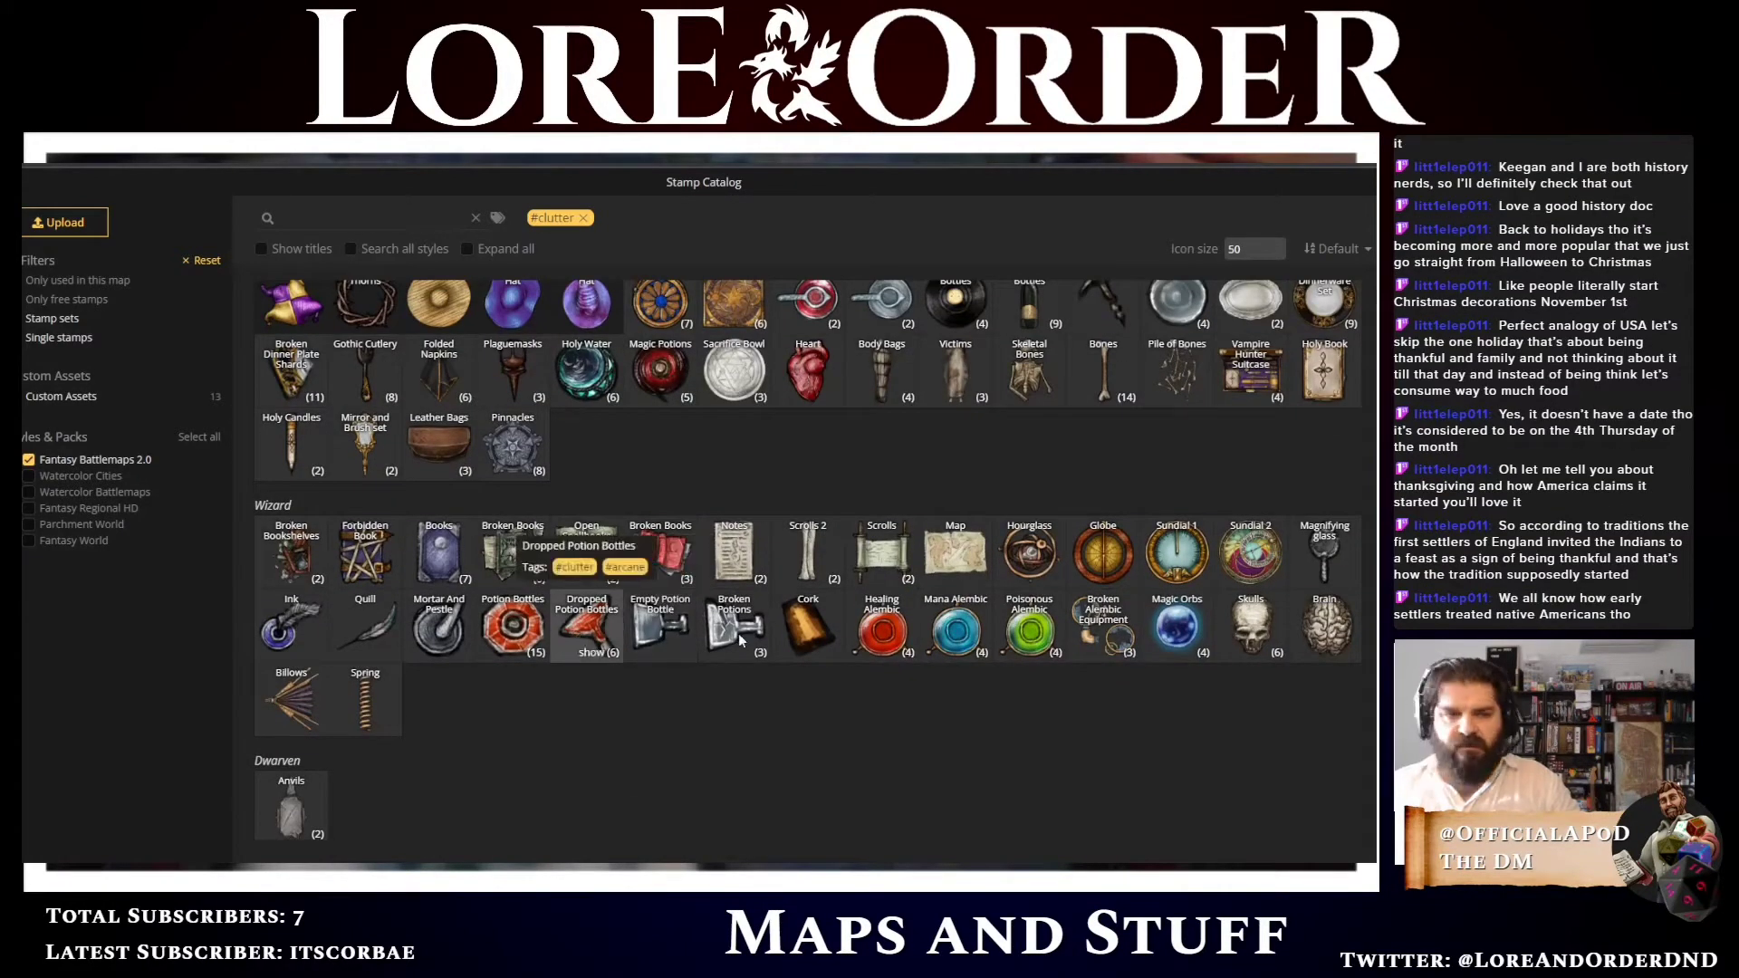
{"action": "scroll", "coordinate": [737, 633], "scroll_direction": "up", "scroll_amount": 1}
{"action": "scroll", "coordinate": [757, 653], "scroll_direction": "up", "scroll_amount": 2}
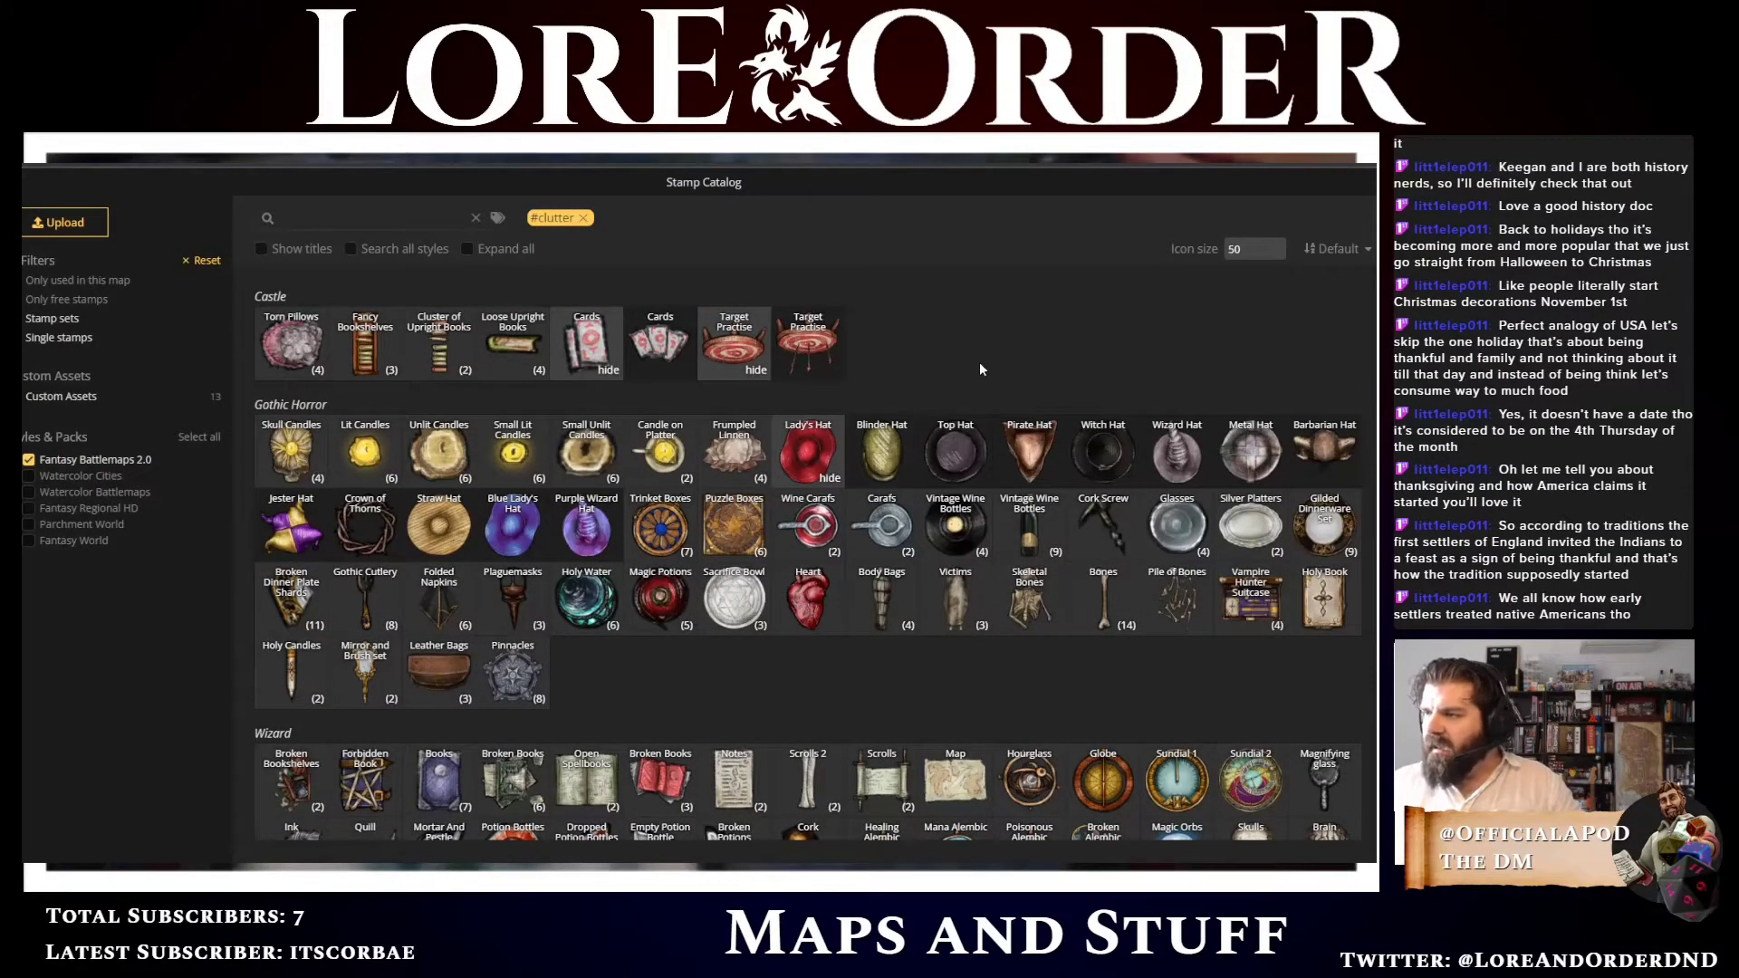
{"action": "scroll", "coordinate": [980, 377], "scroll_direction": "up", "scroll_amount": 2}
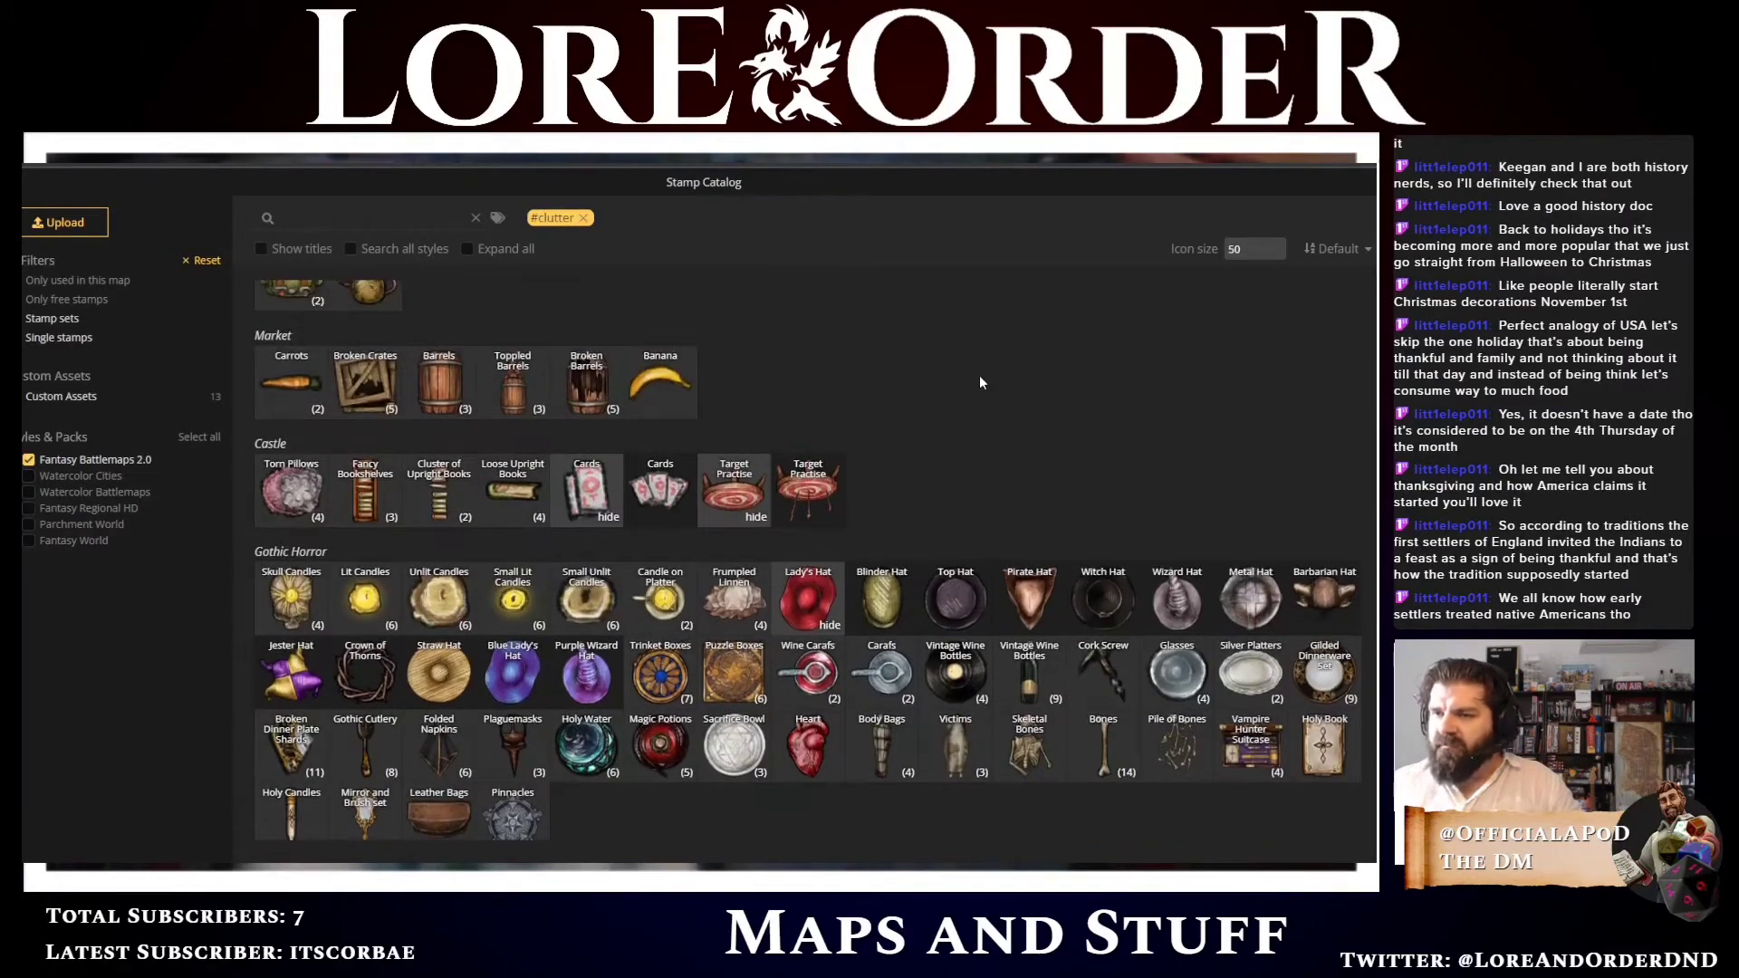
{"action": "left_click", "coordinate": [367, 500]}
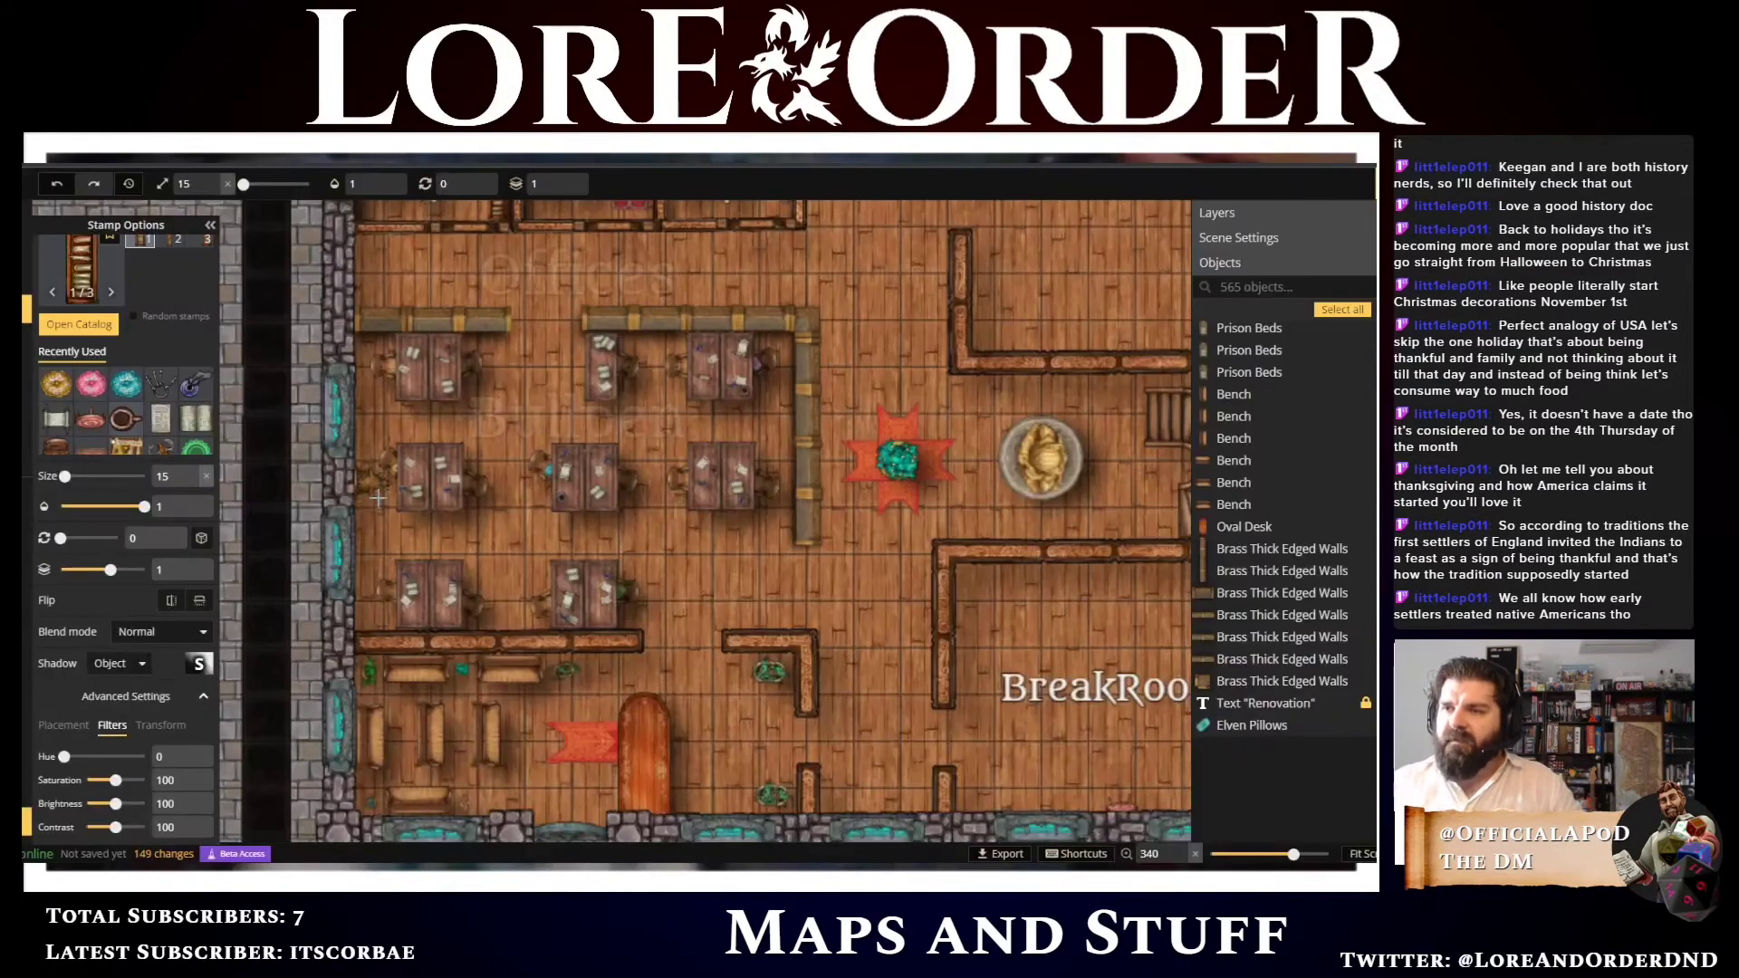
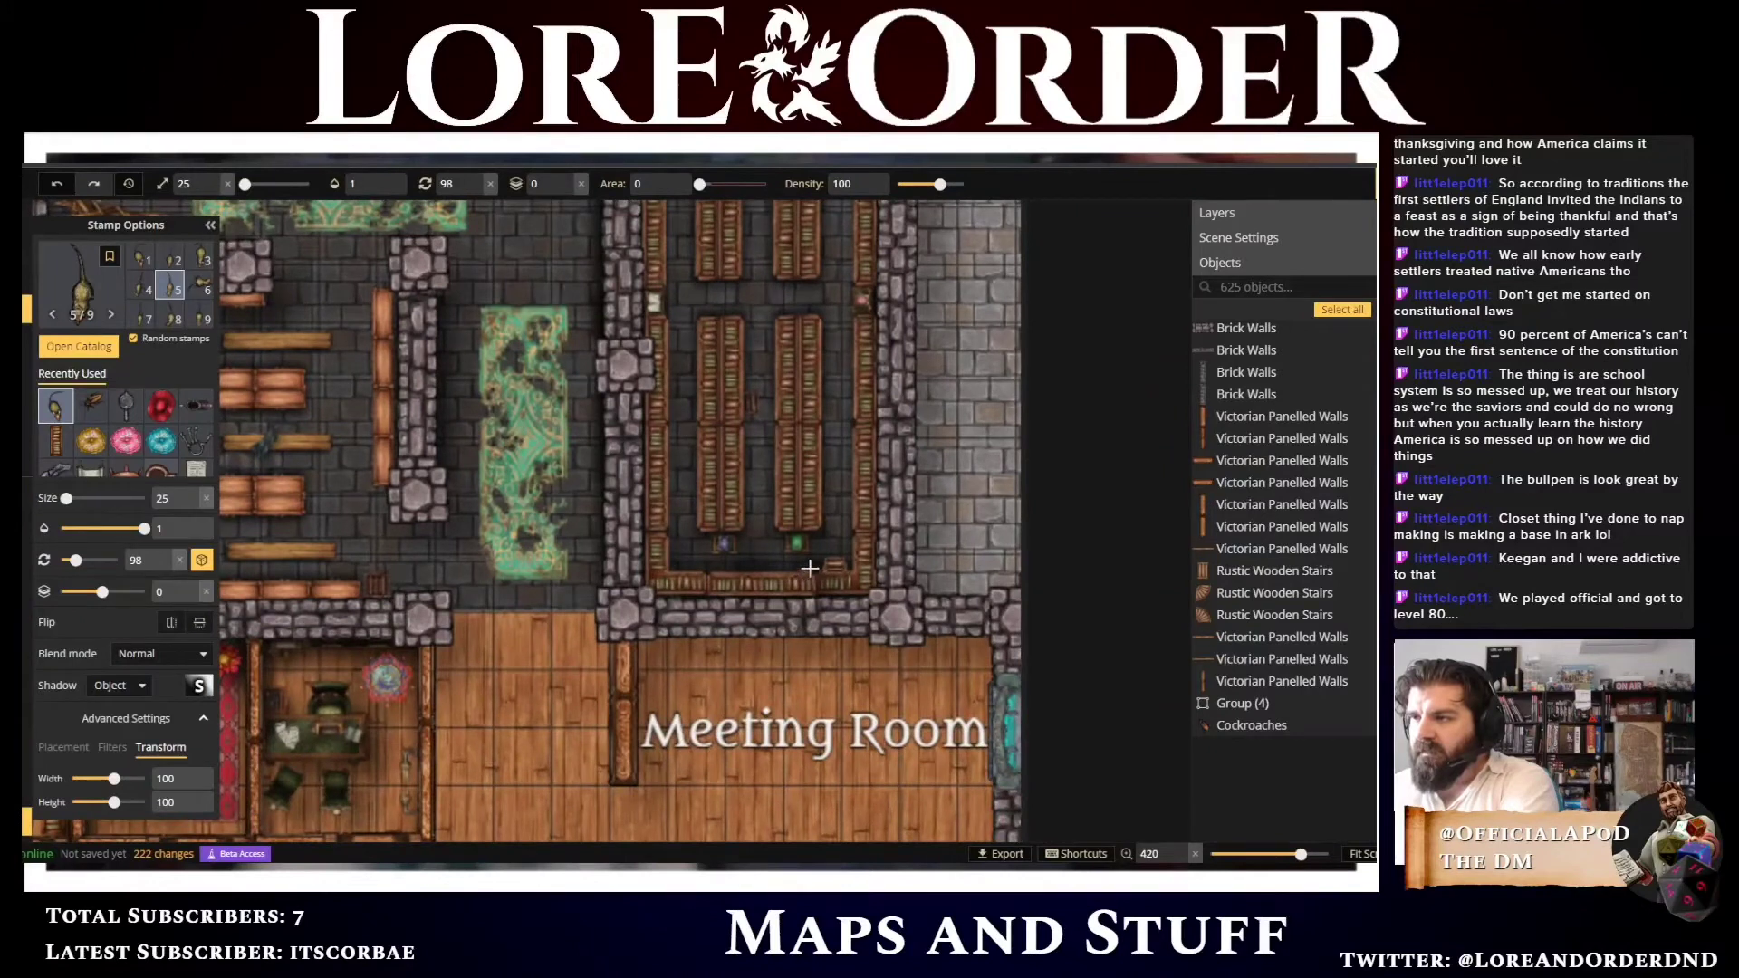
Place Fancy Bookshelves stamps in the shelved room above the meeting room and in the room above the offices
{"action": "left_click", "coordinate": [802, 570]}
{"action": "left_click_drag", "start_coordinate": [623, 640], "coordinate": [764, 558]}
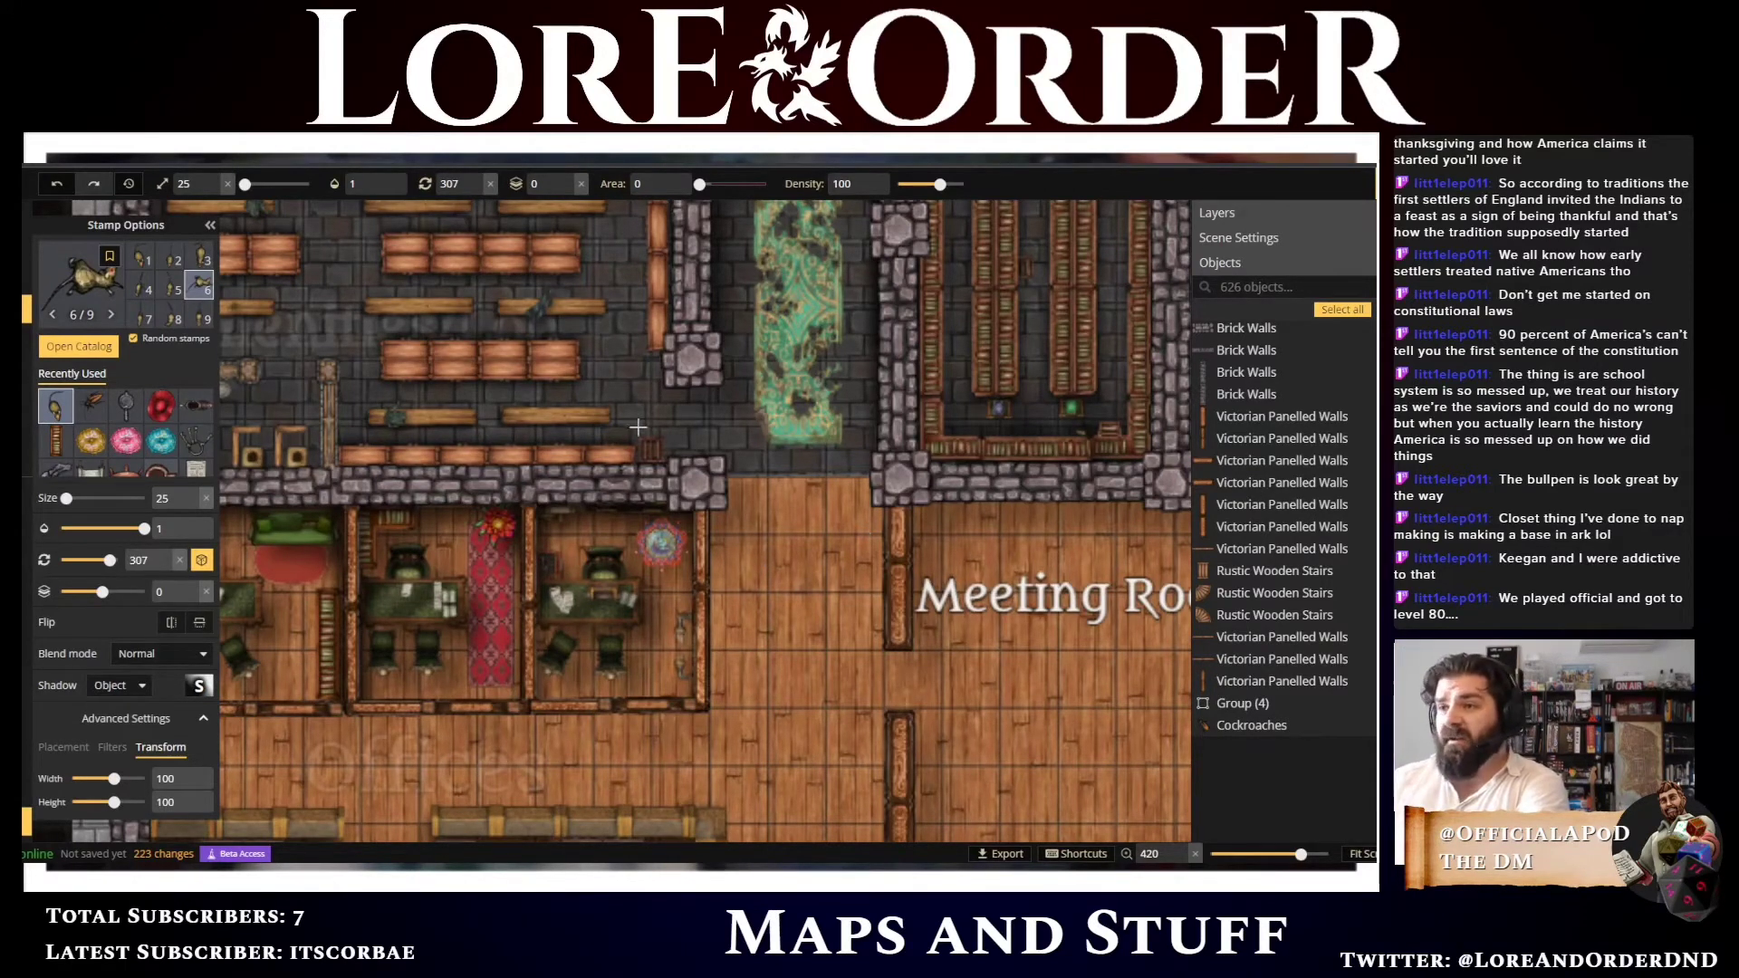
{"action": "left_click_drag", "start_coordinate": [313, 396], "coordinate": [613, 330]}
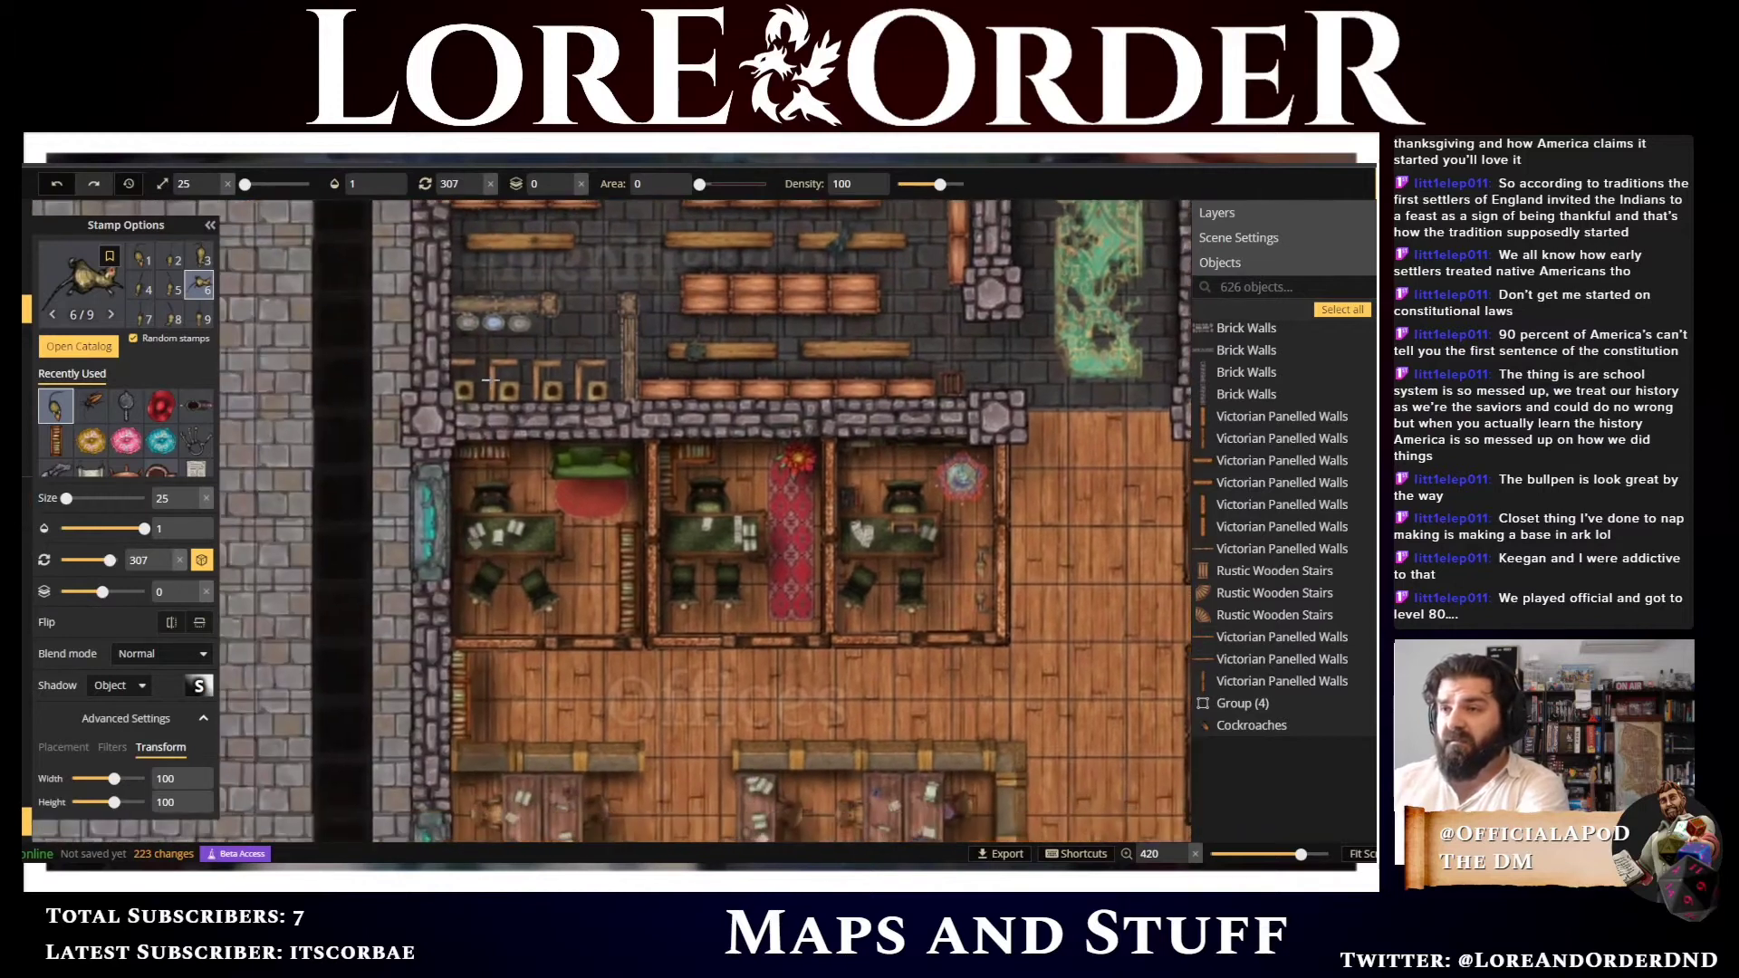
{"action": "left_click", "coordinate": [461, 373]}
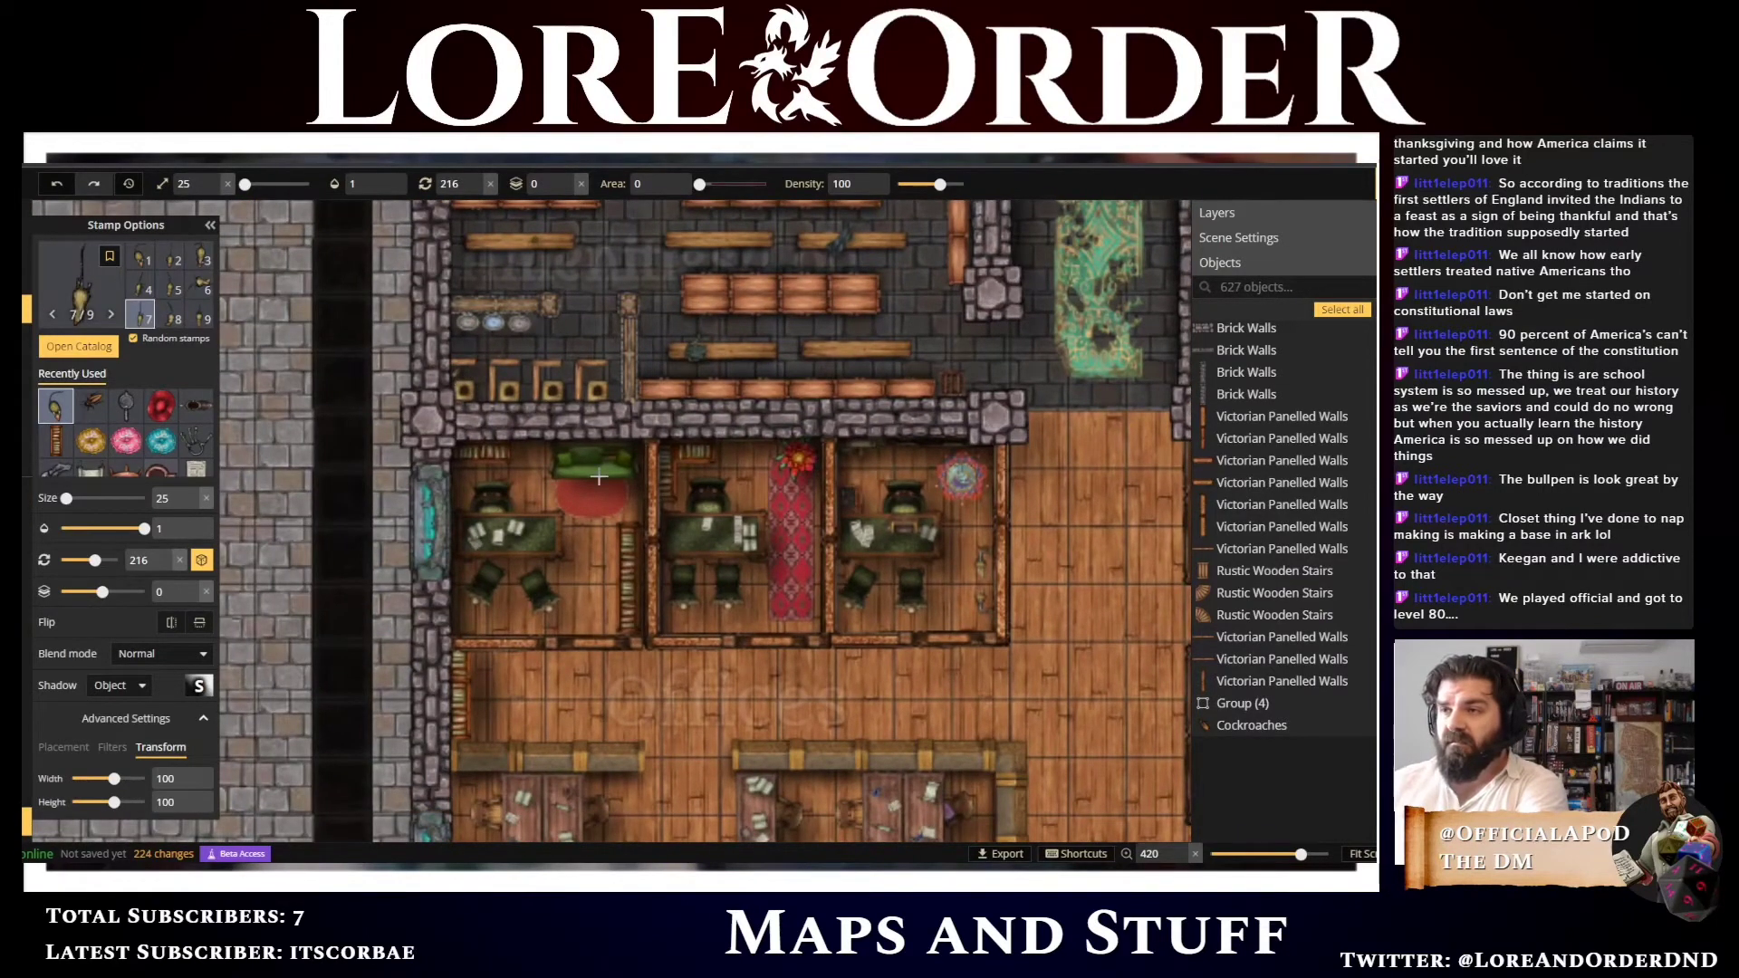
Open the stamp catalog, browse through its categories and choose the Plates stamp
{"action": "left_click_drag", "start_coordinate": [797, 740], "coordinate": [738, 366]}
{"action": "scroll", "coordinate": [737, 366], "scroll_direction": "down", "scroll_amount": 5}
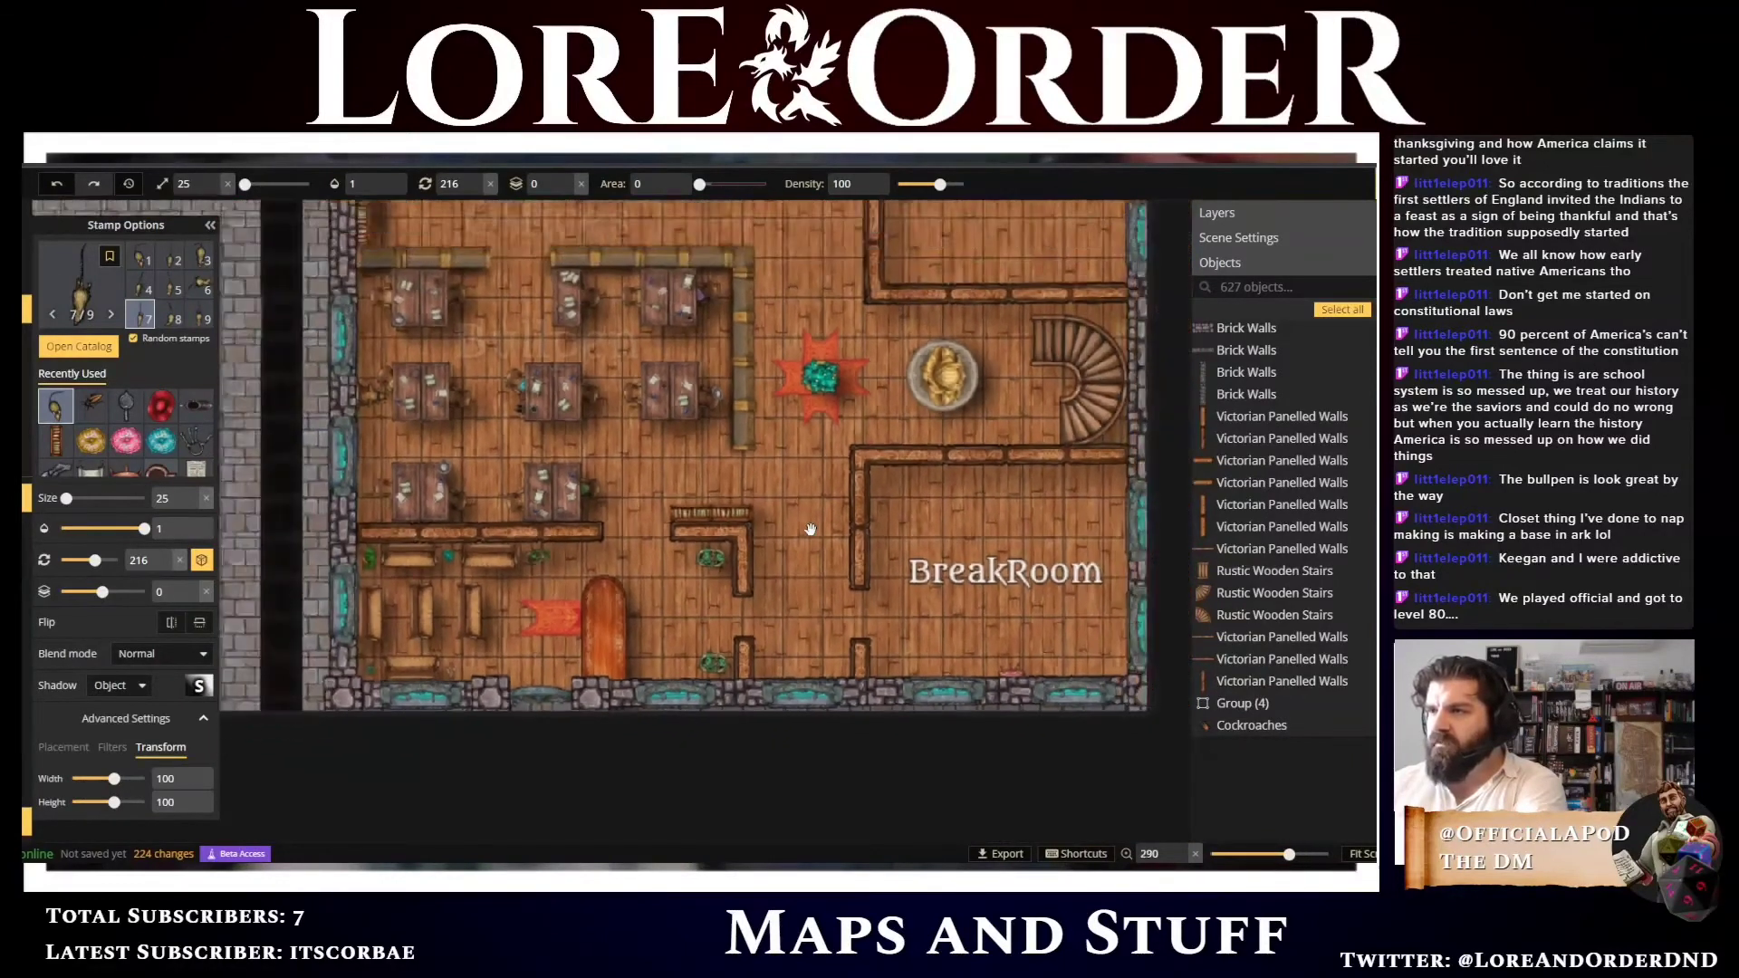
{"action": "left_click", "coordinate": [707, 440]}
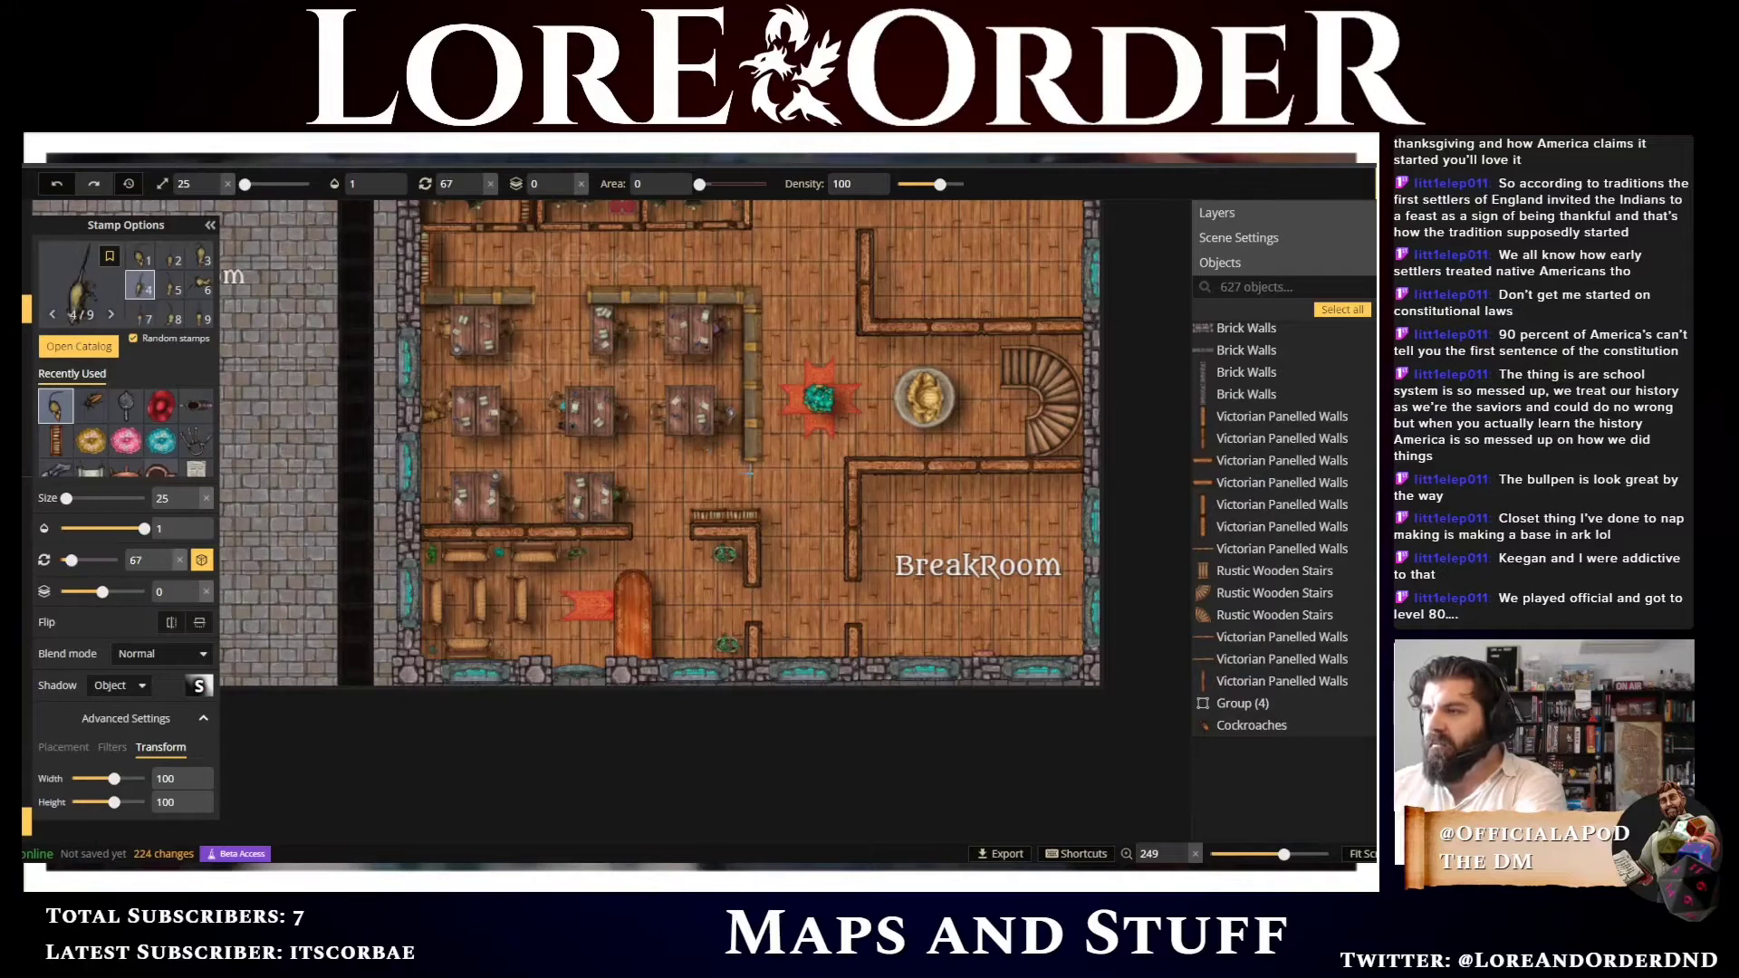
{"action": "scroll", "coordinate": [688, 421], "scroll_direction": "up", "scroll_amount": 3}
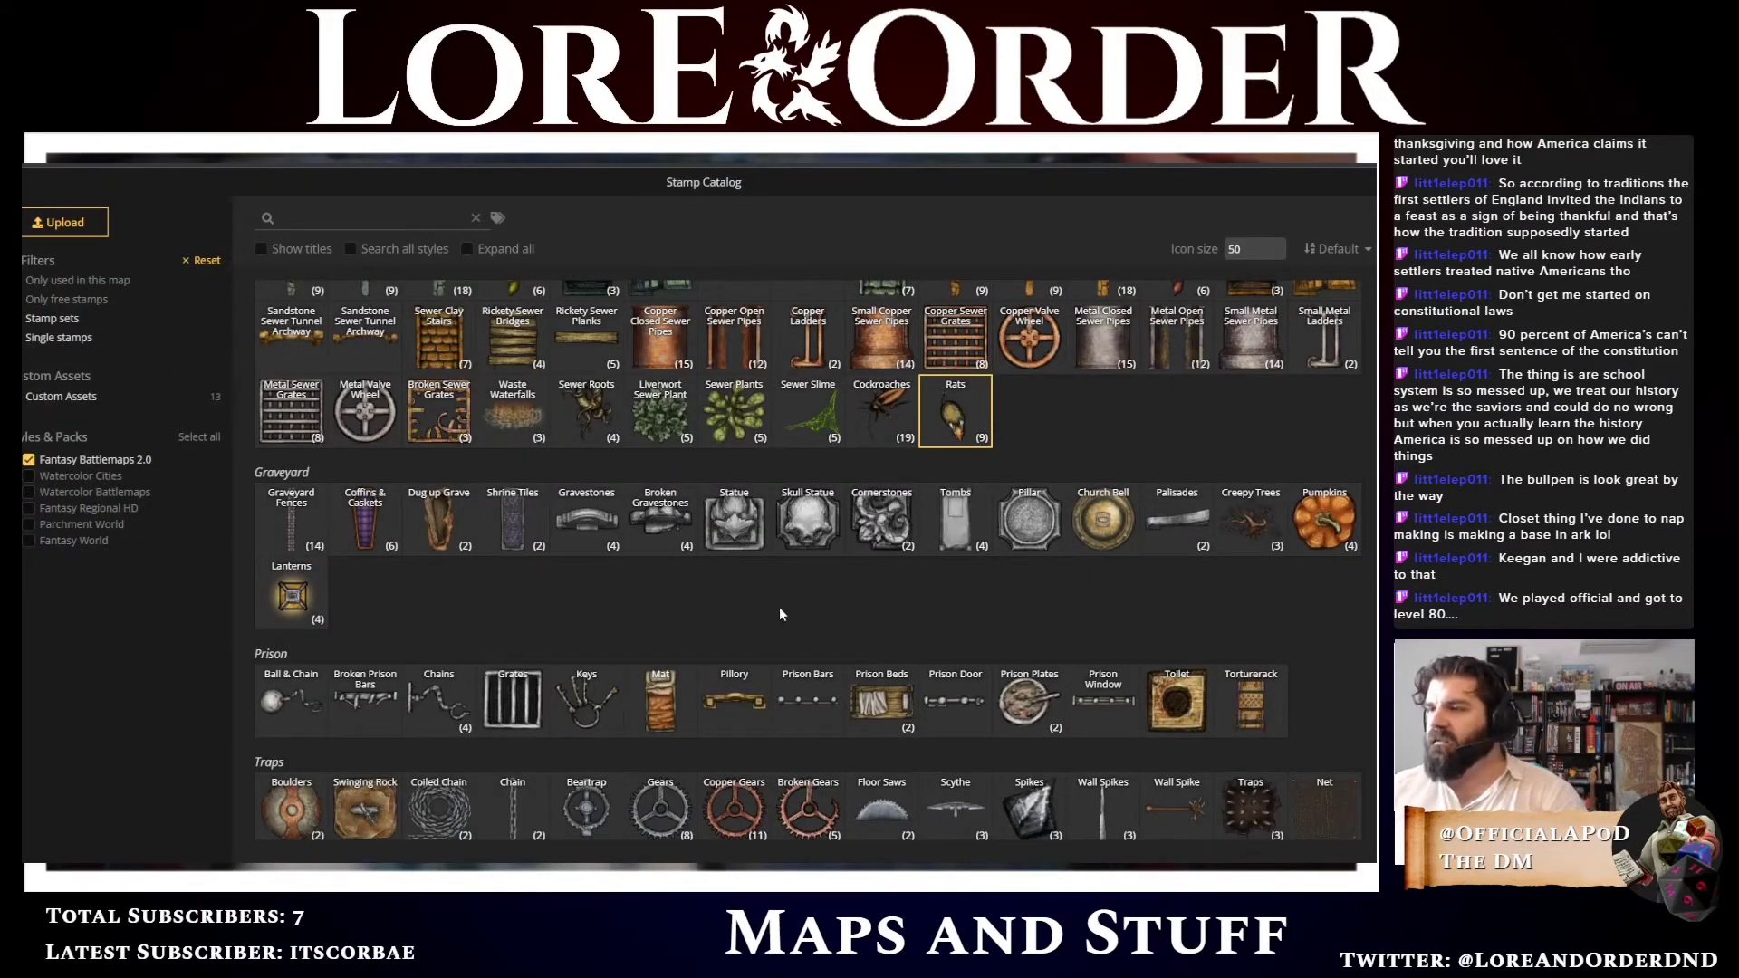
{"action": "scroll", "coordinate": [781, 614], "scroll_direction": "down", "scroll_amount": 5}
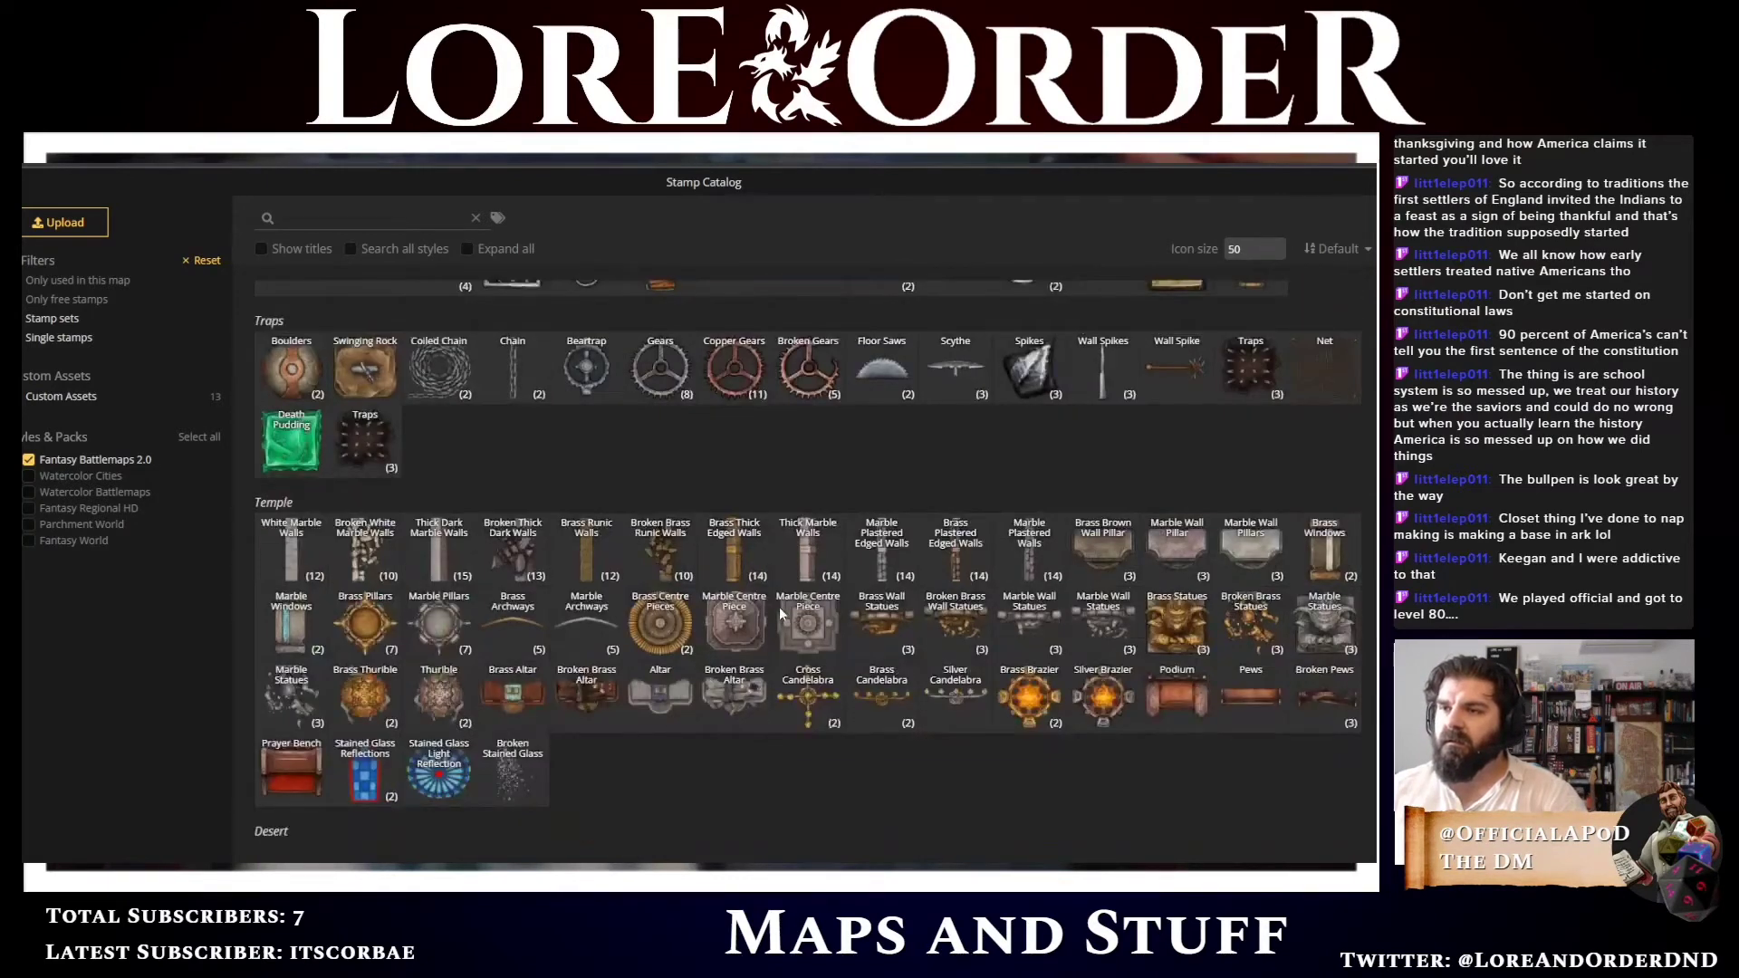
{"action": "scroll", "coordinate": [739, 521], "scroll_direction": "down", "scroll_amount": 1}
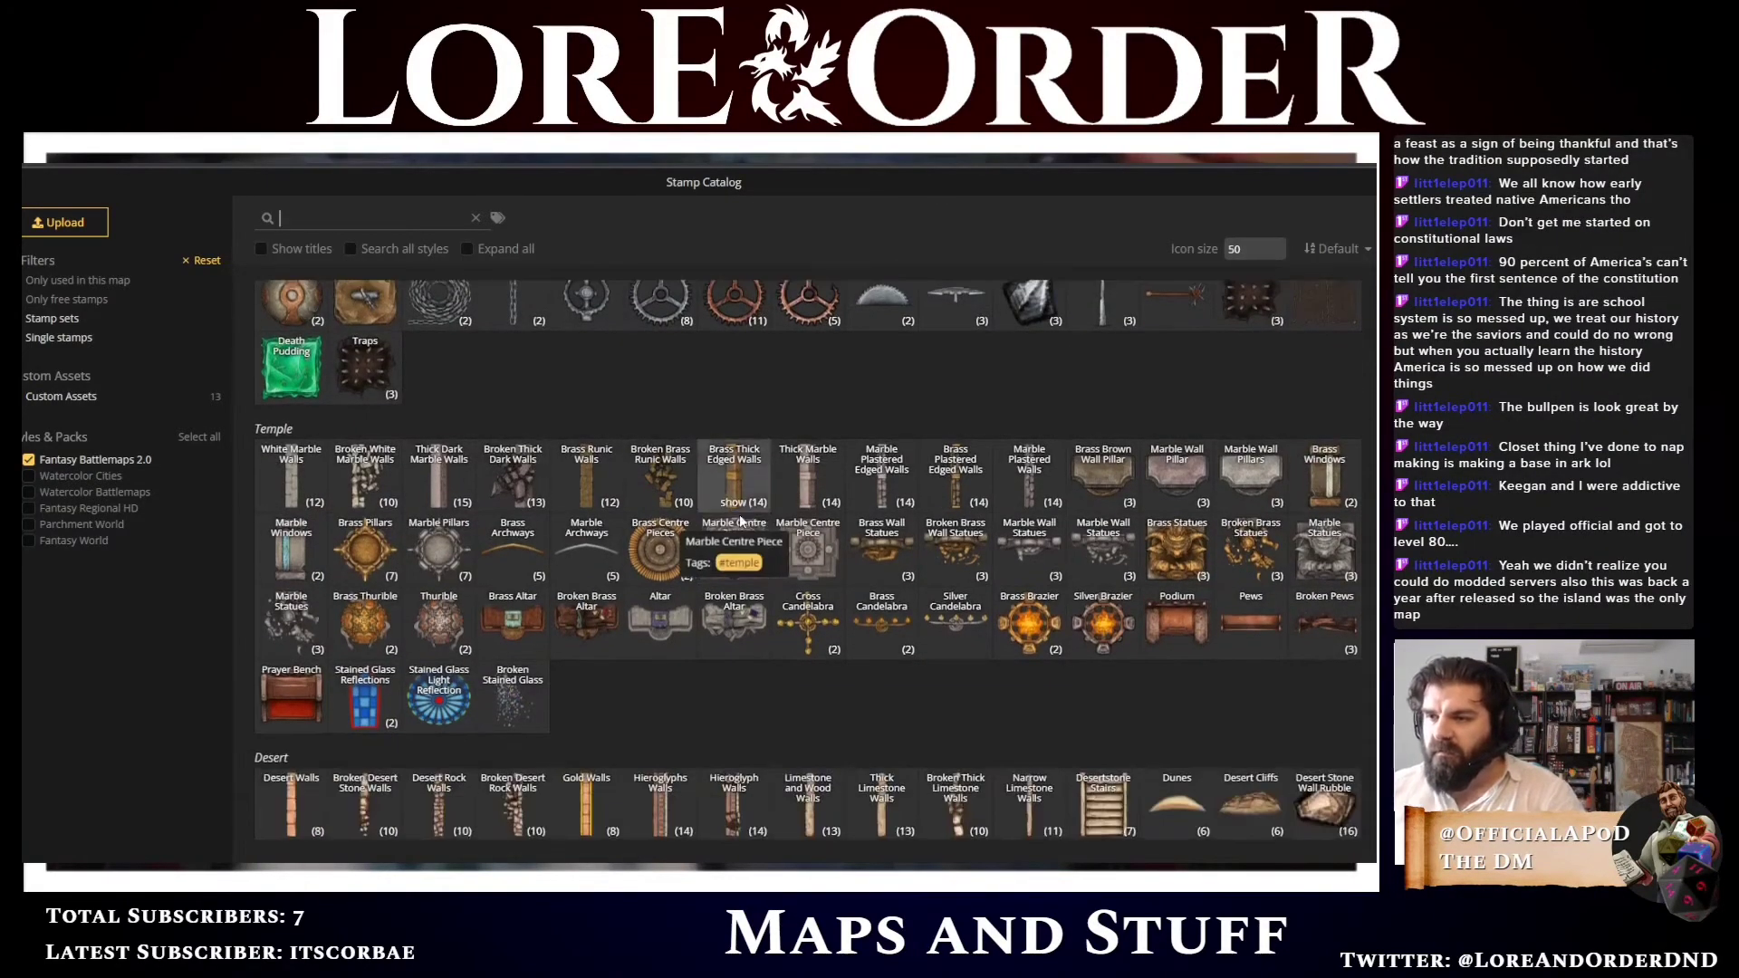
{"action": "scroll", "coordinate": [739, 523], "scroll_direction": "down", "scroll_amount": 2}
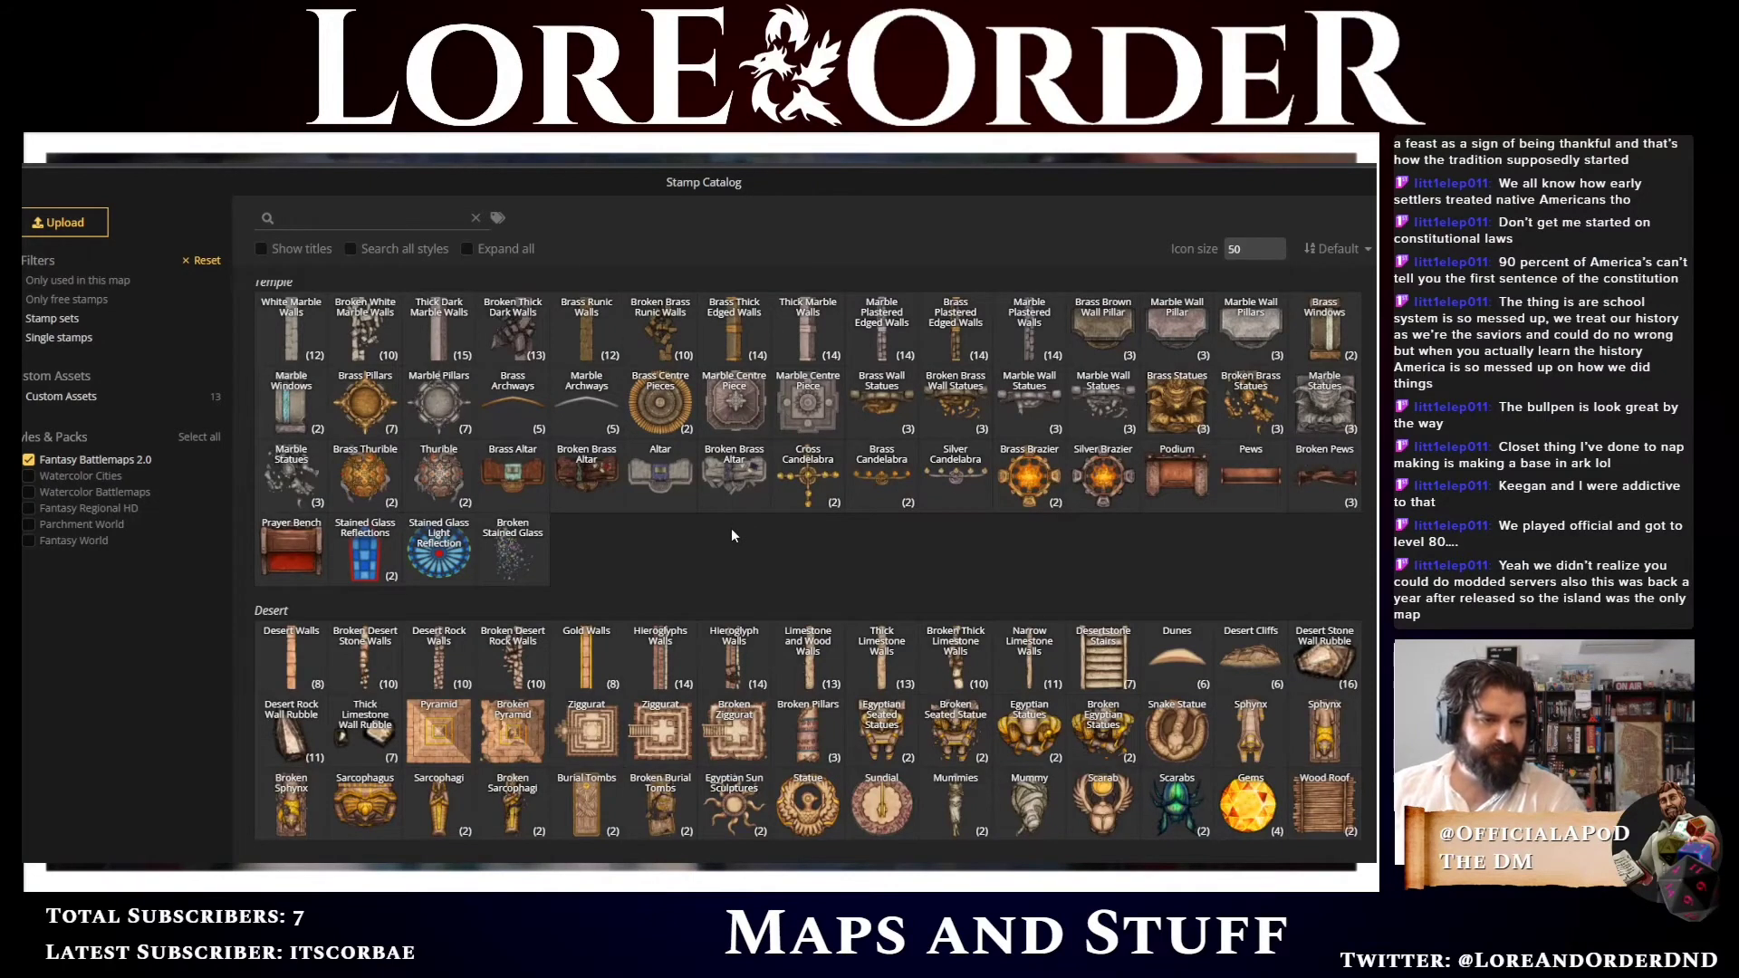
{"action": "scroll", "coordinate": [920, 628], "scroll_direction": "down", "scroll_amount": 2}
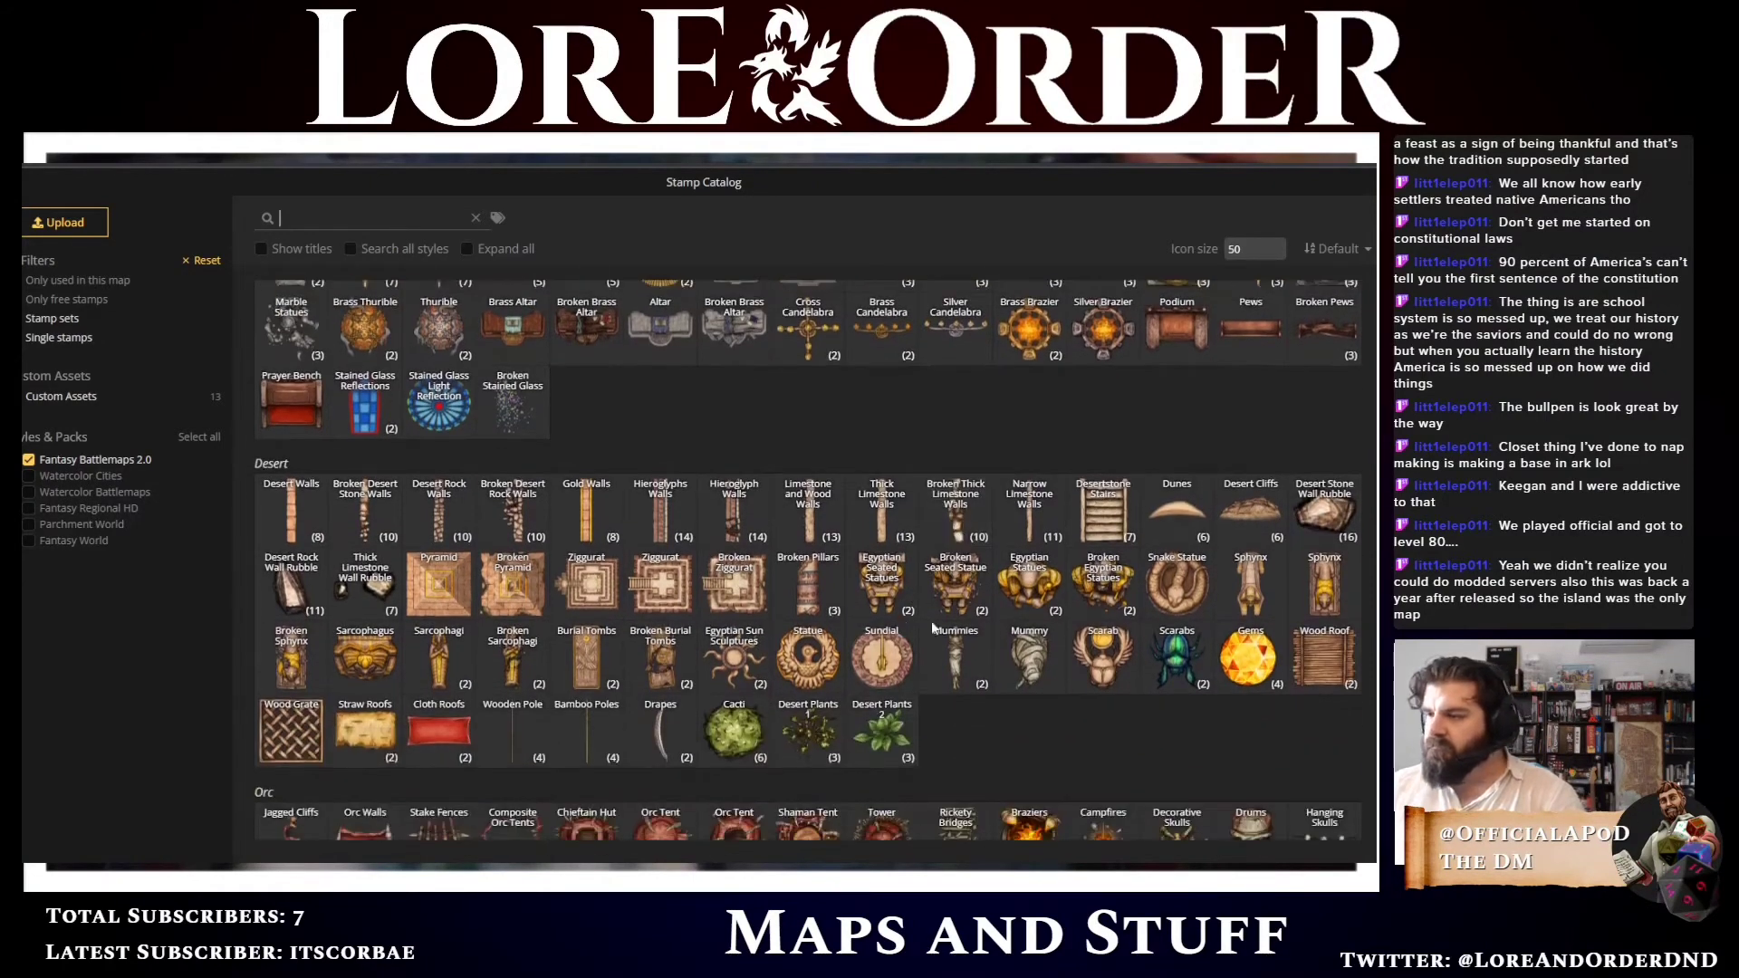
{"action": "scroll", "coordinate": [1026, 713], "scroll_direction": "down", "scroll_amount": 6}
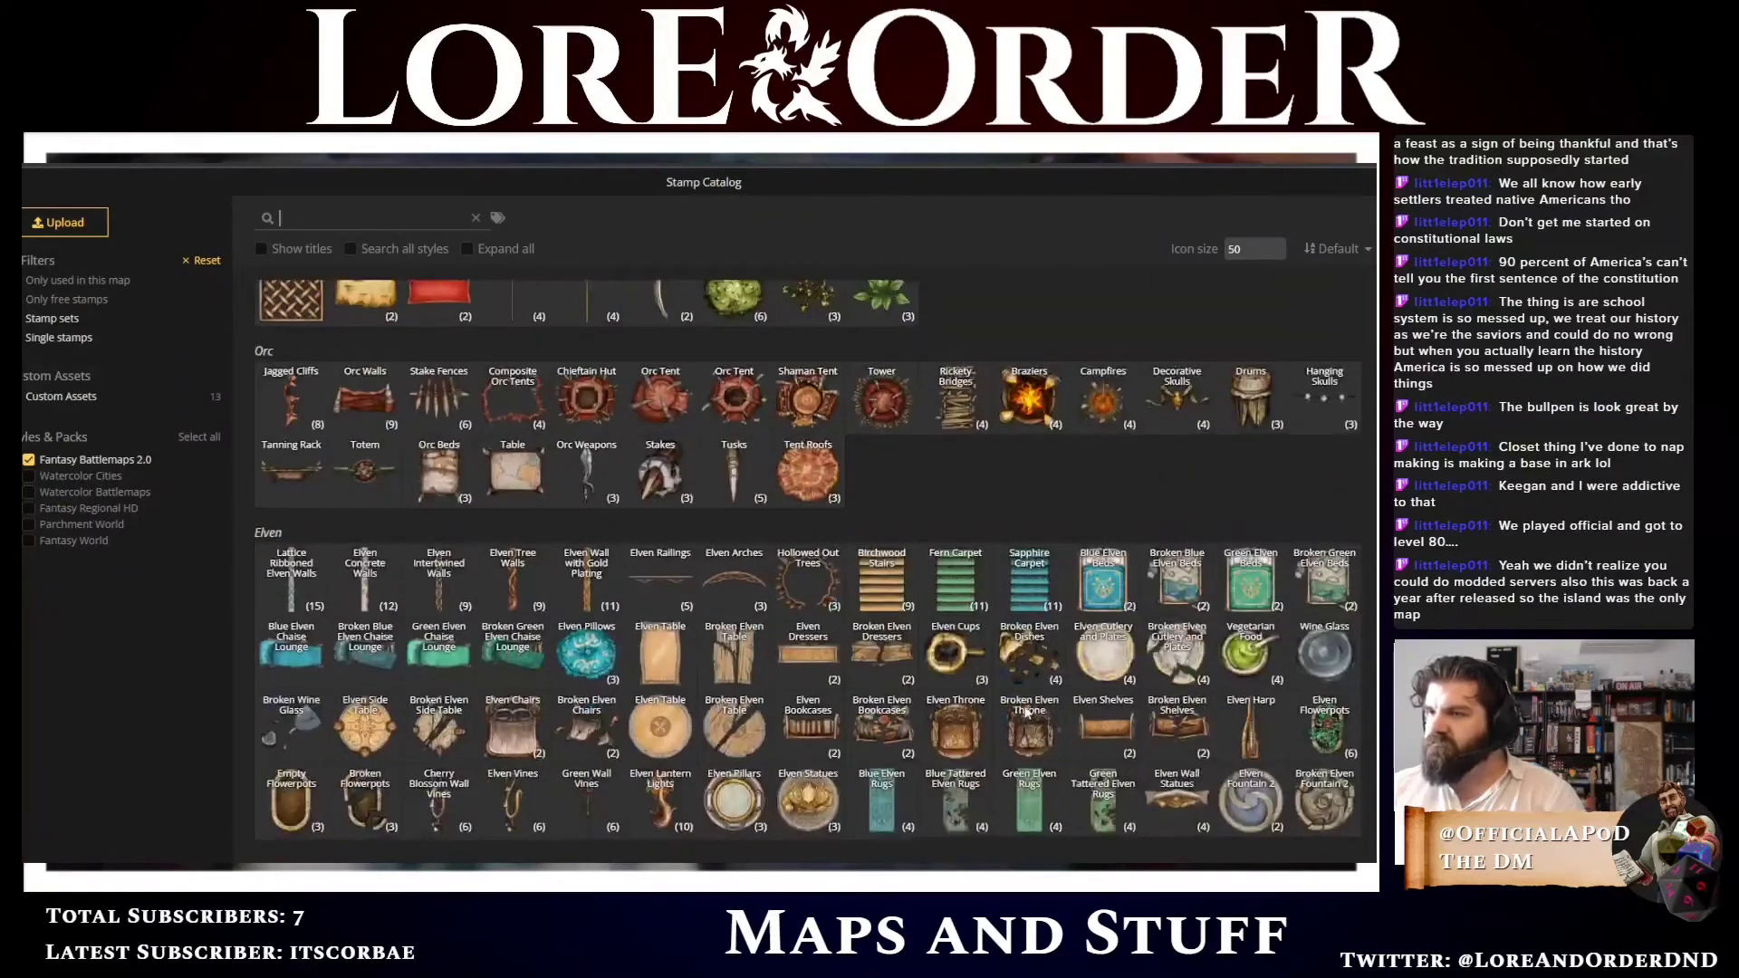
{"action": "scroll", "coordinate": [1026, 712], "scroll_direction": "down", "scroll_amount": 5}
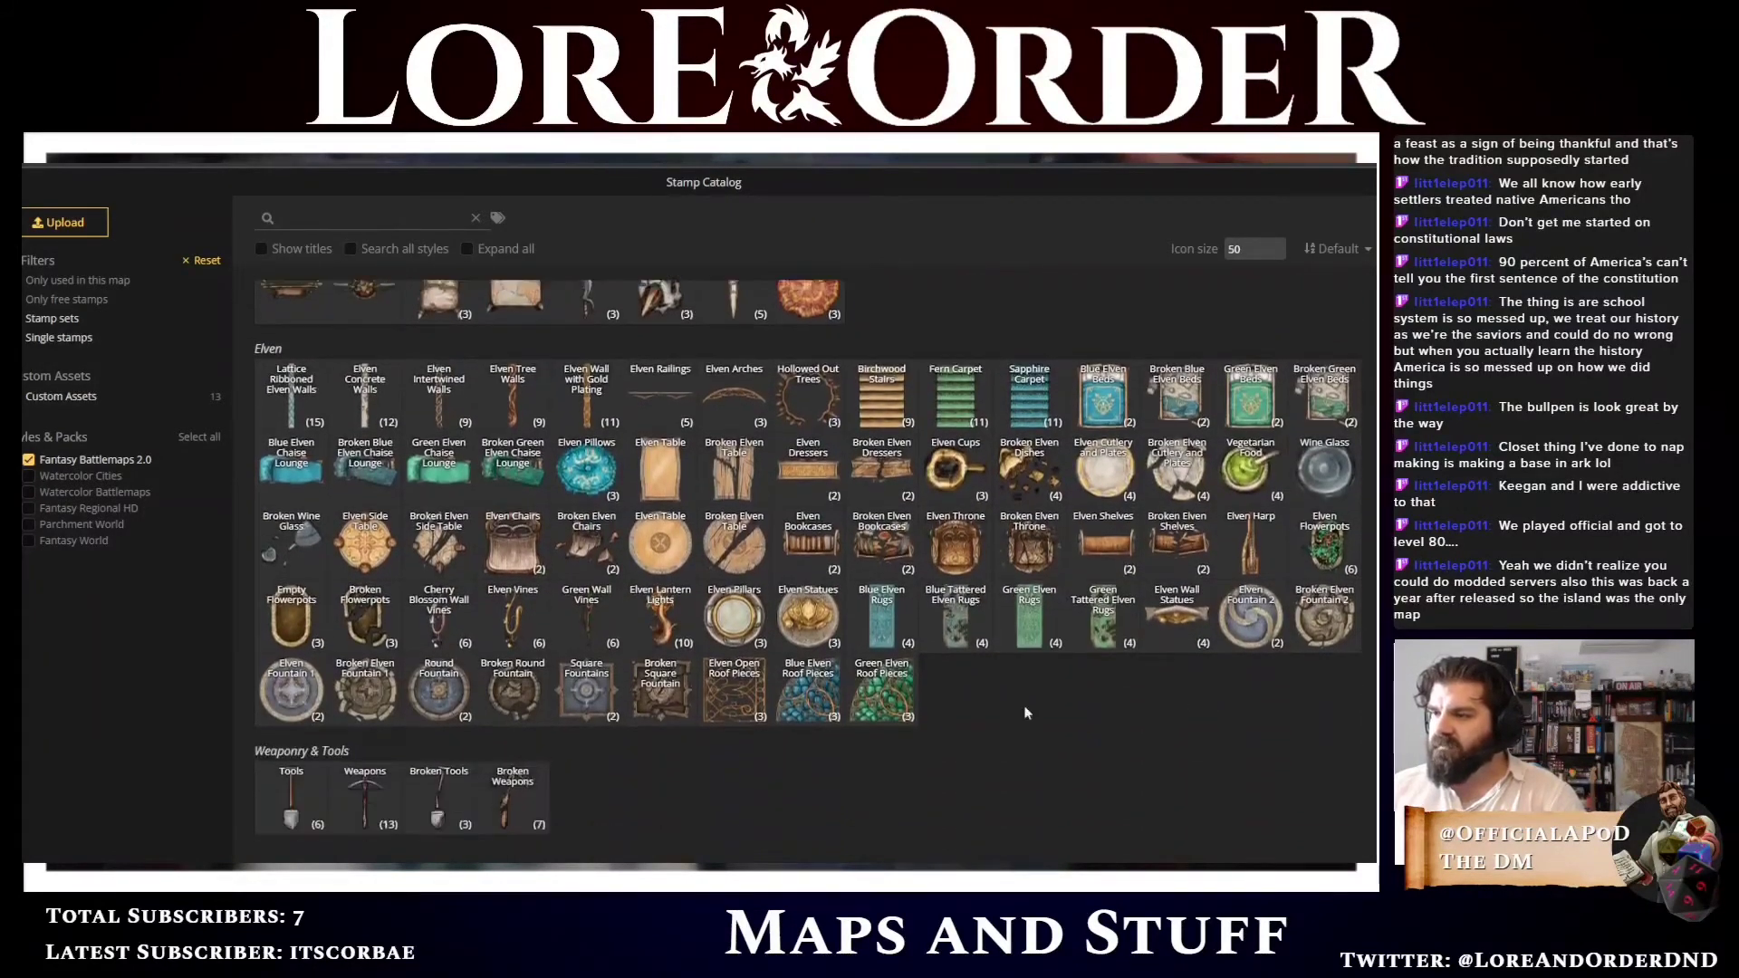
{"action": "scroll", "coordinate": [1026, 712], "scroll_direction": "down", "scroll_amount": 2}
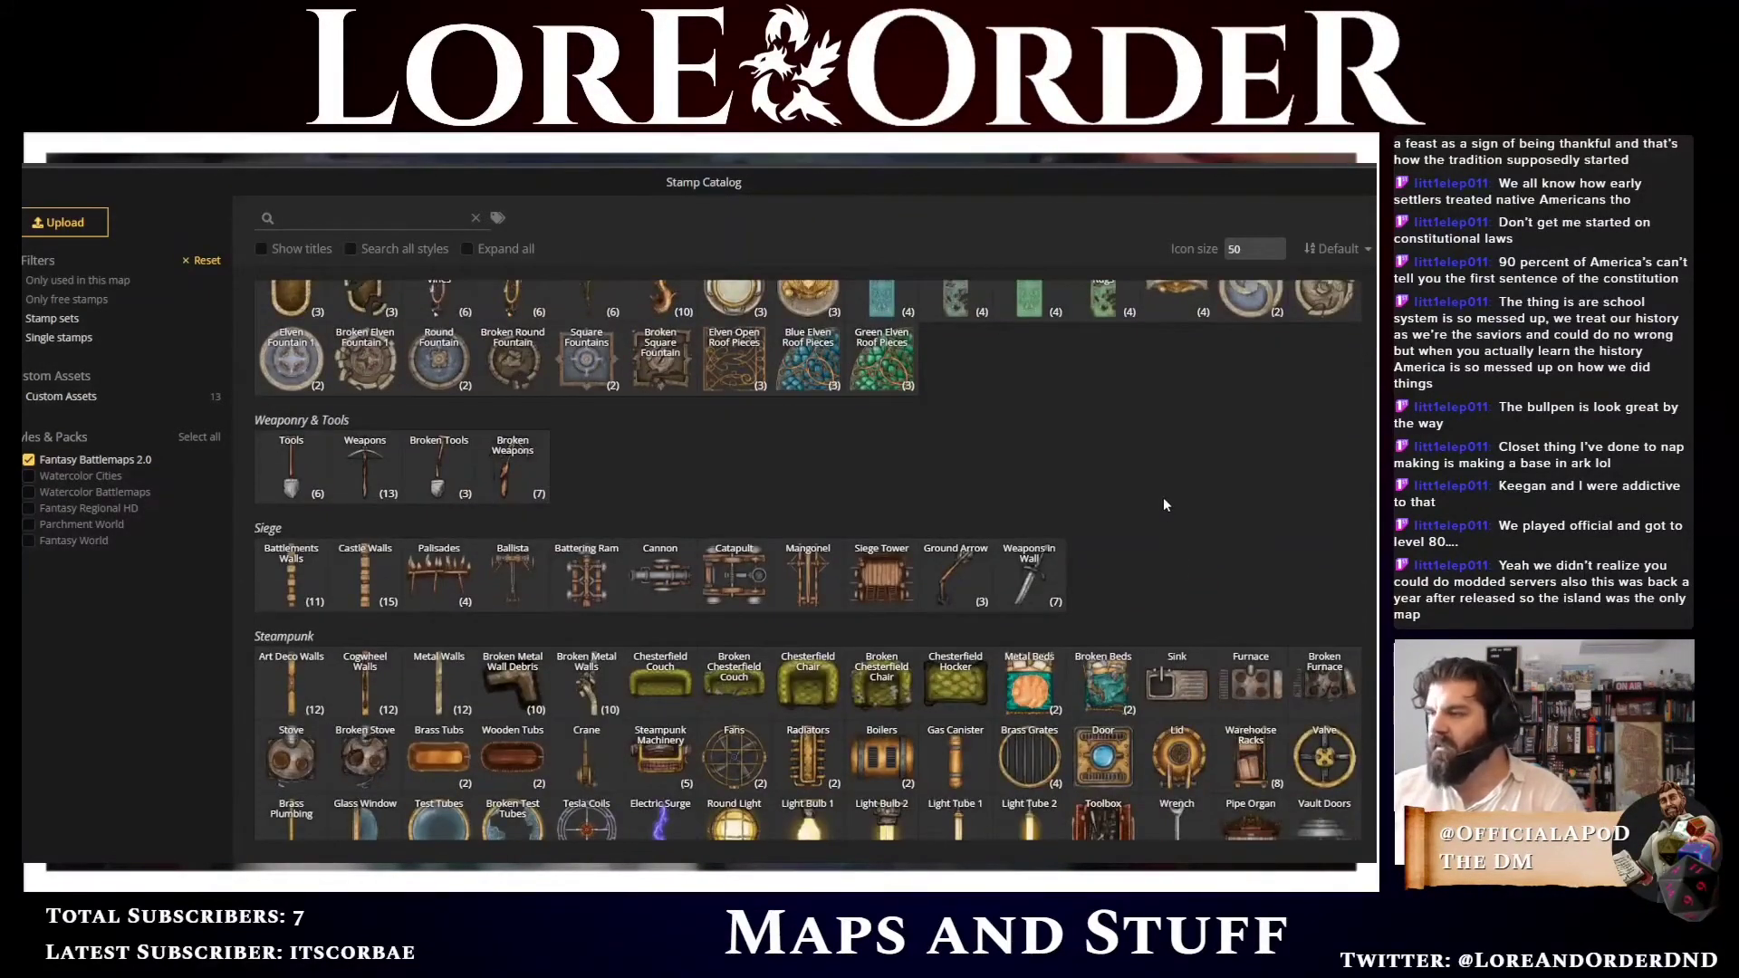
{"action": "scroll", "coordinate": [1163, 505], "scroll_direction": "down", "scroll_amount": 4}
{"action": "scroll", "coordinate": [1155, 516], "scroll_direction": "down", "scroll_amount": 1}
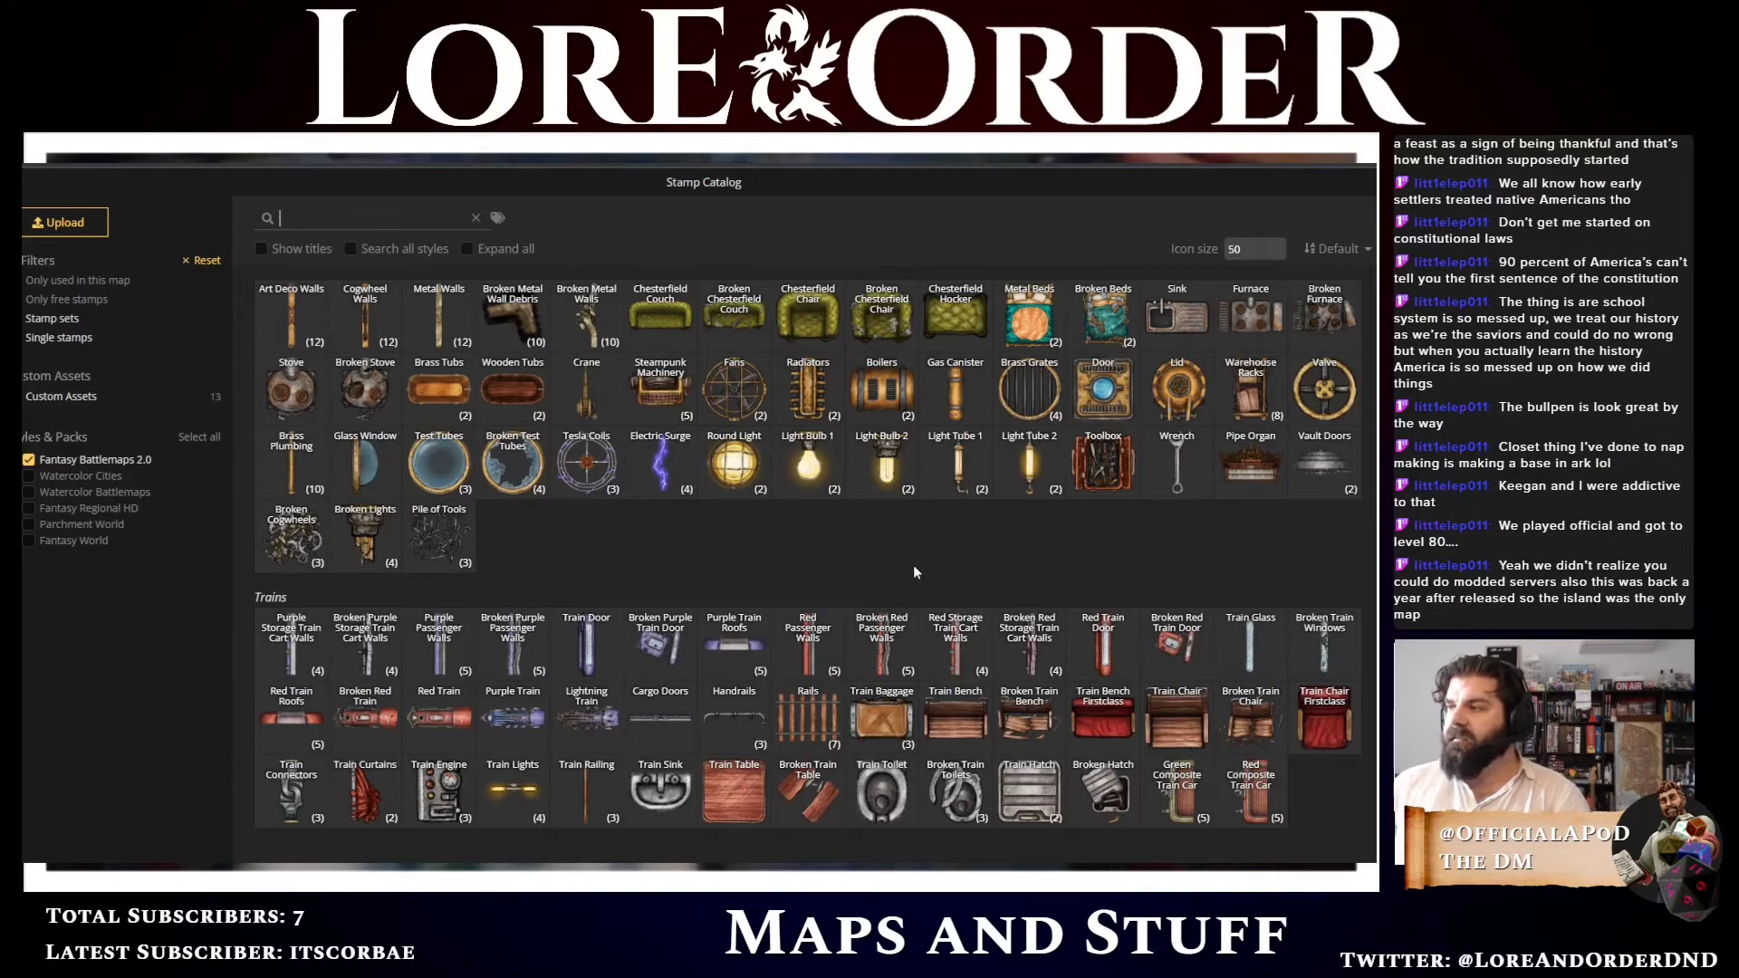
{"action": "scroll", "coordinate": [912, 563], "scroll_direction": "down", "scroll_amount": 5}
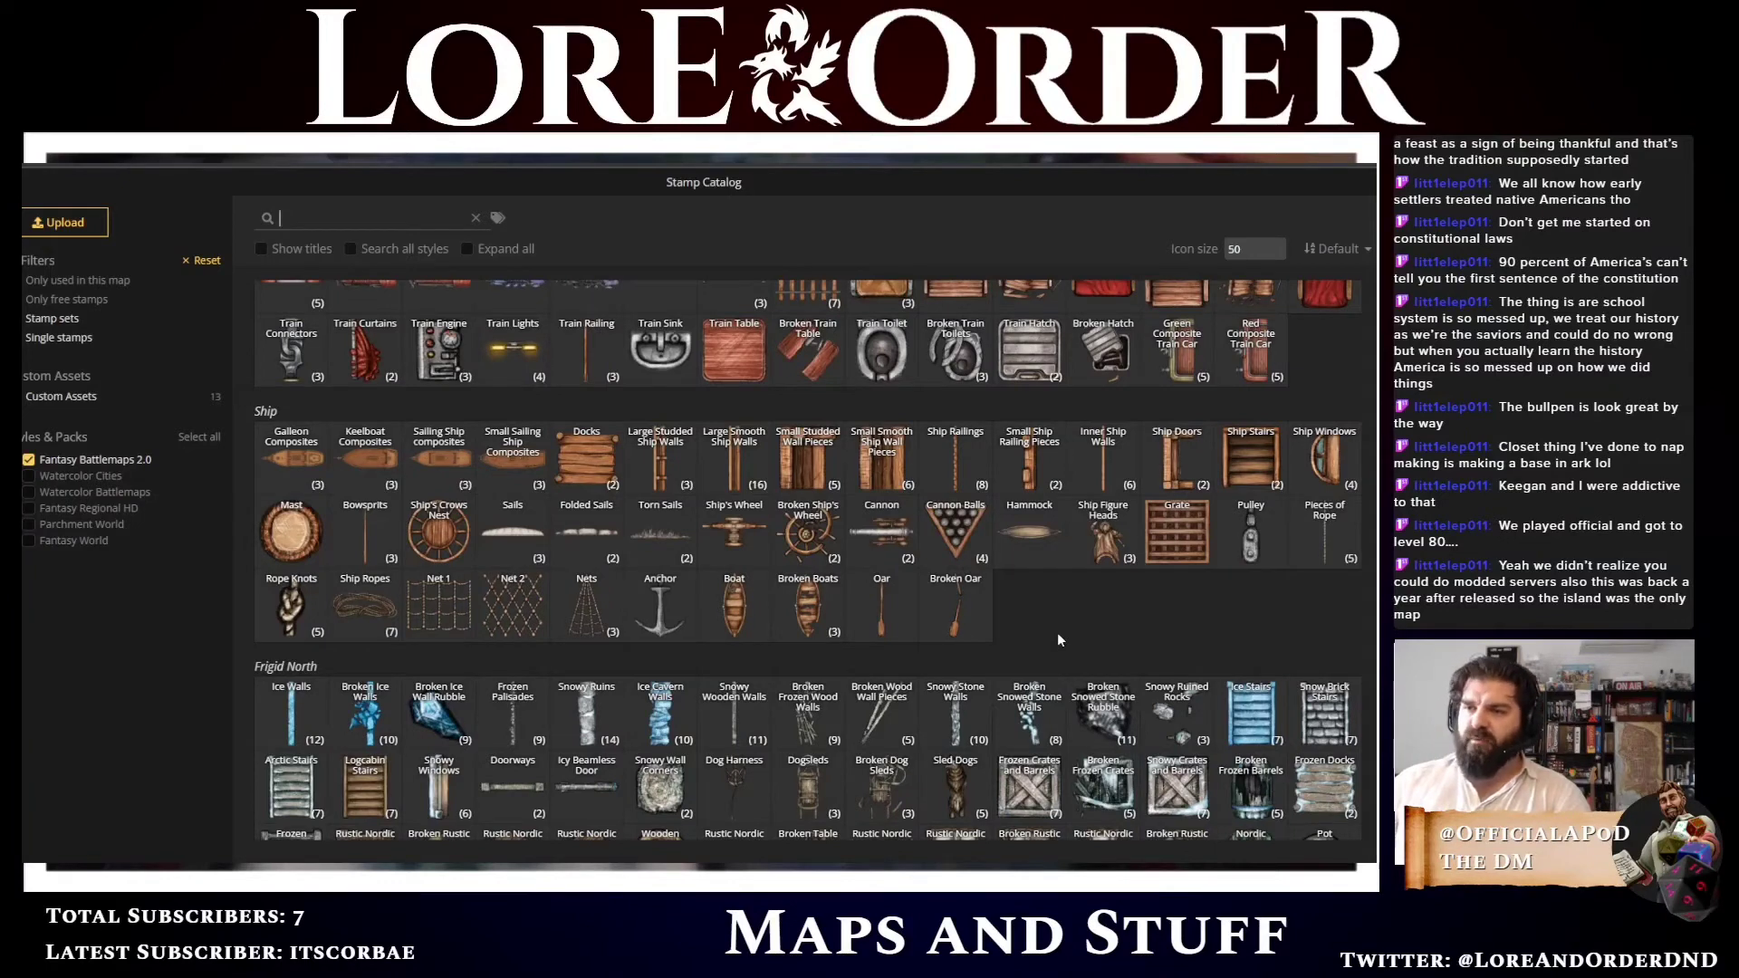
{"action": "scroll", "coordinate": [1057, 634], "scroll_direction": "down", "scroll_amount": 4}
{"action": "scroll", "coordinate": [1057, 633], "scroll_direction": "down", "scroll_amount": 2}
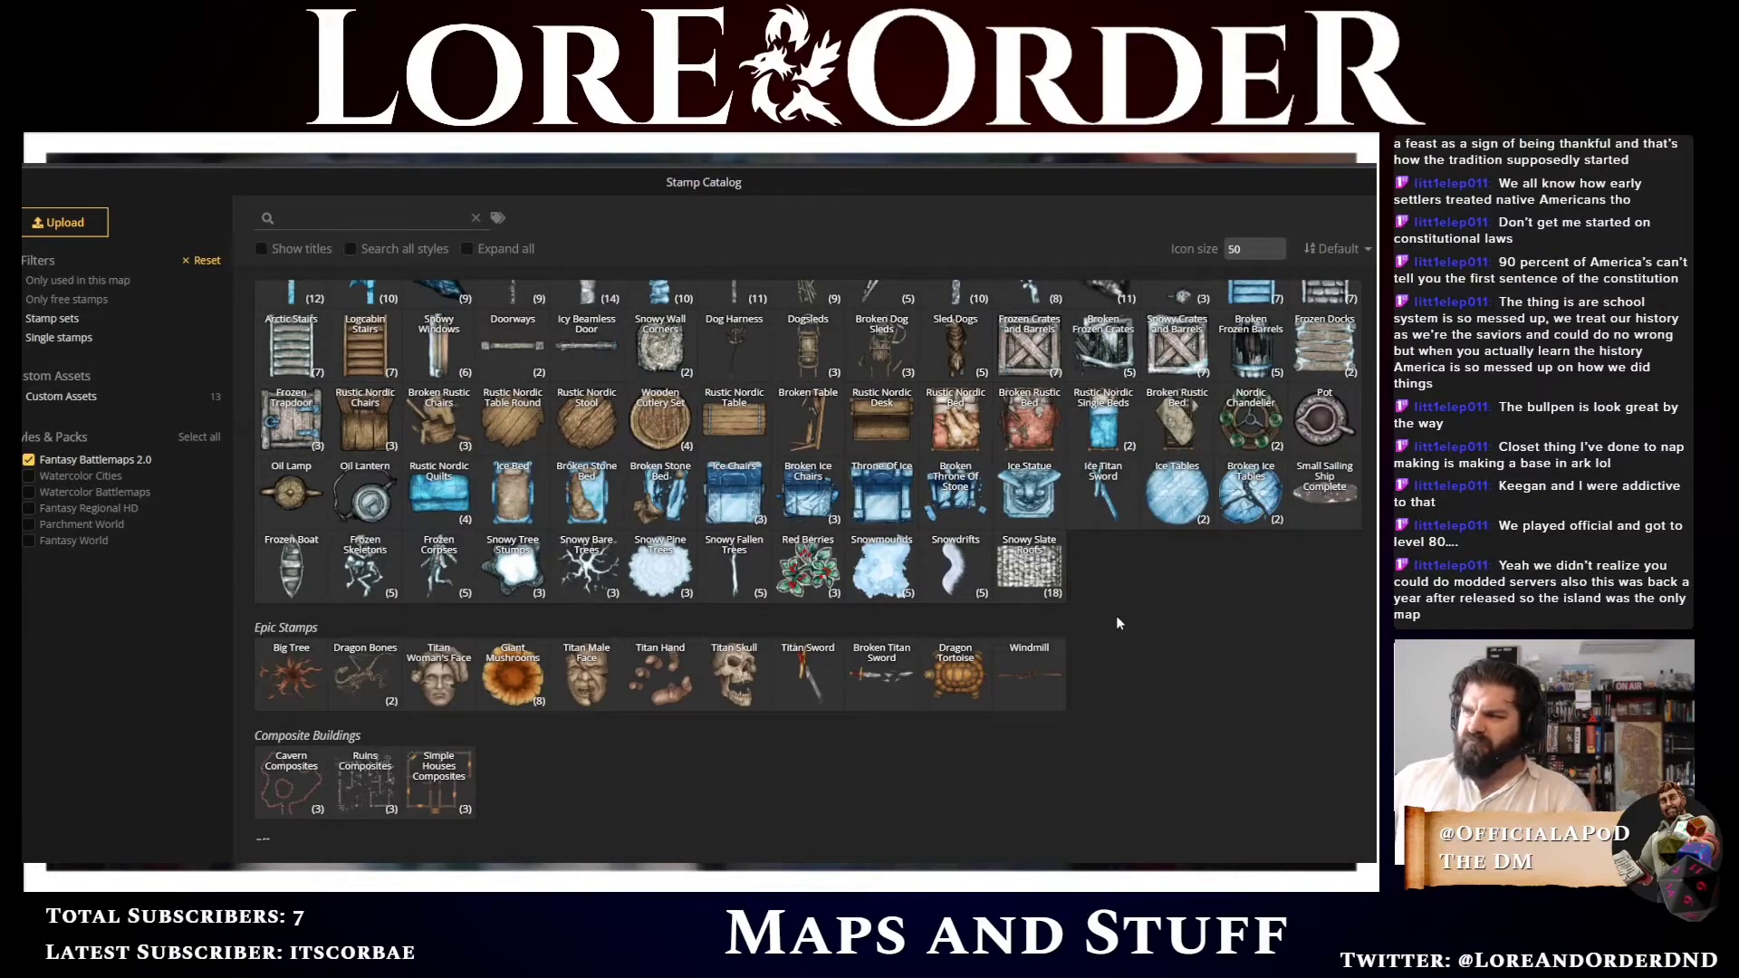
{"action": "scroll", "coordinate": [1115, 623], "scroll_direction": "down", "scroll_amount": 1}
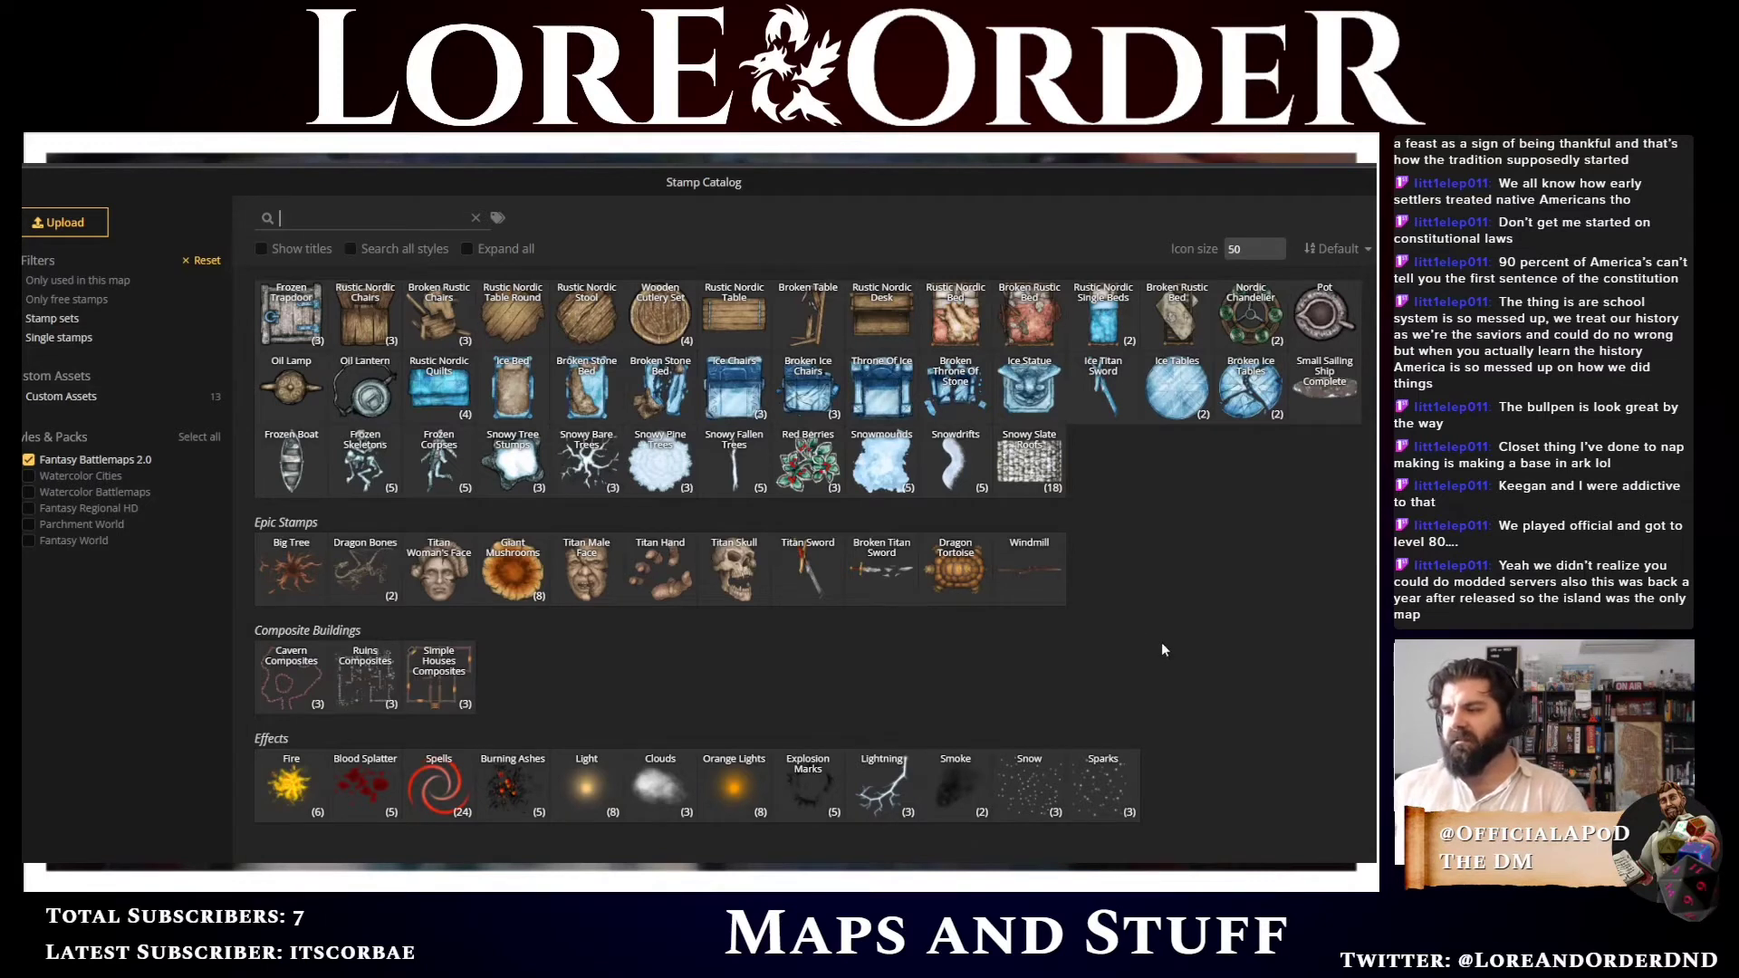
{"action": "scroll", "coordinate": [1174, 656], "scroll_direction": "down", "scroll_amount": 10}
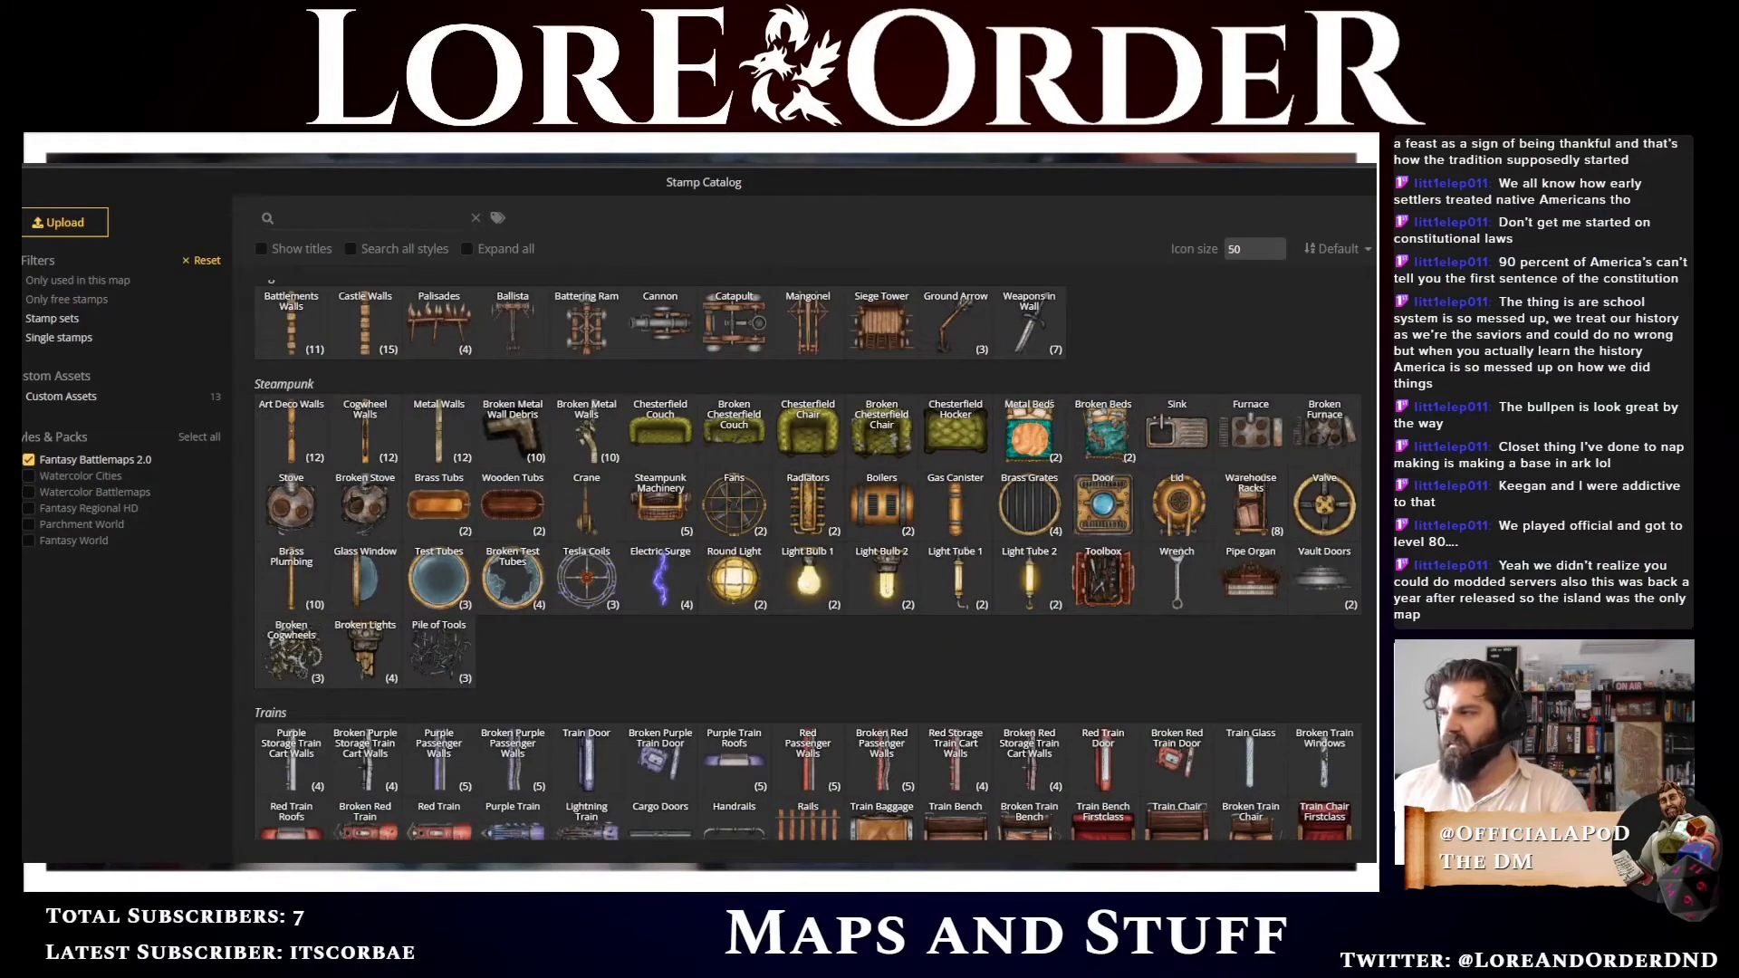
{"action": "scroll", "coordinate": [807, 561], "scroll_direction": "up", "scroll_amount": 1}
{"action": "scroll", "coordinate": [1223, 603], "scroll_direction": "up", "scroll_amount": 15}
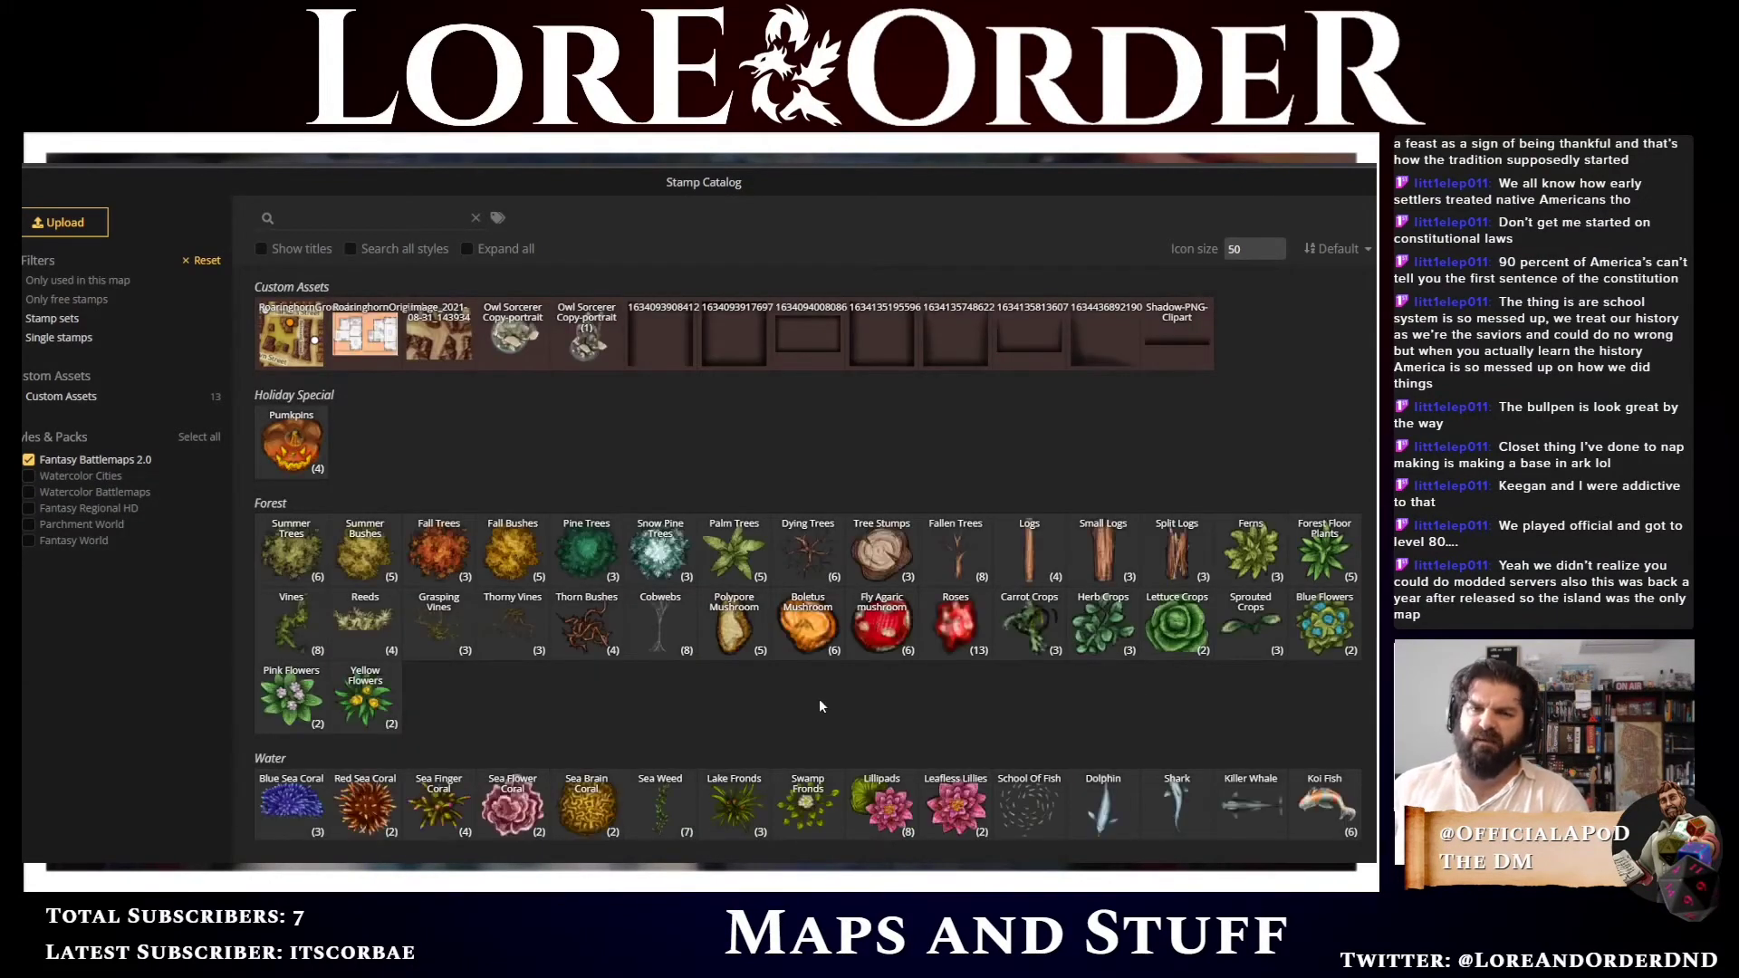
{"action": "scroll", "coordinate": [822, 675], "scroll_direction": "down", "scroll_amount": 2}
{"action": "scroll", "coordinate": [822, 676], "scroll_direction": "down", "scroll_amount": 3}
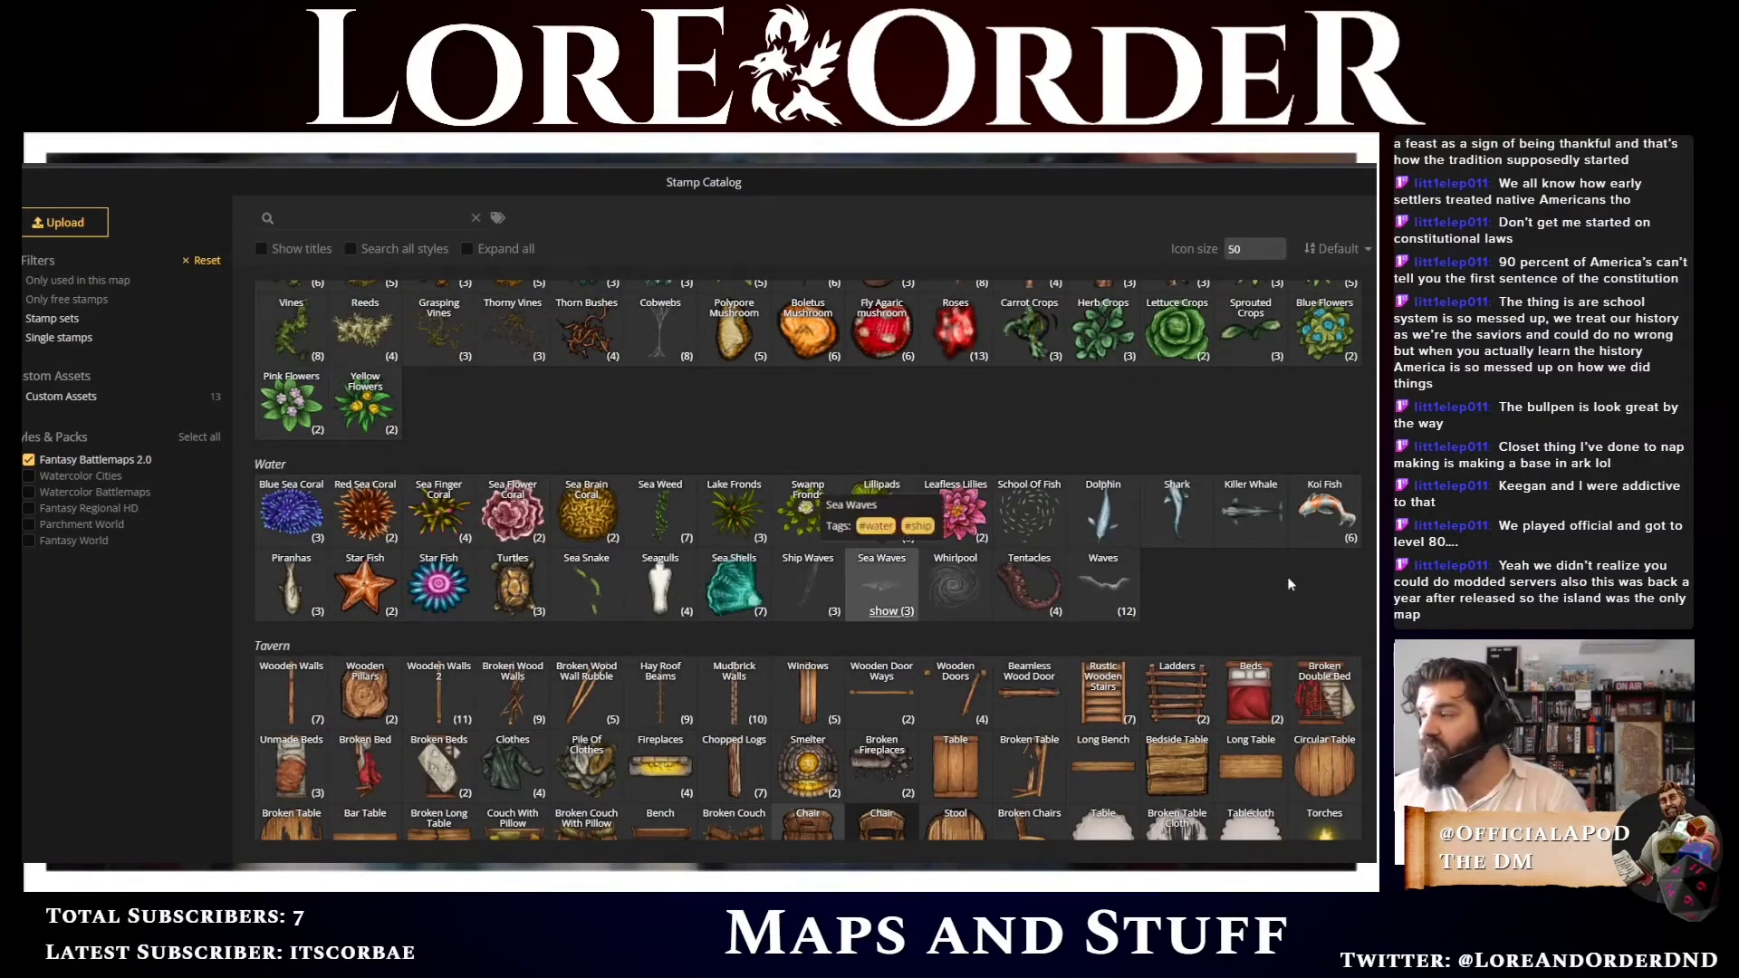
{"action": "scroll", "coordinate": [1364, 588], "scroll_direction": "down", "scroll_amount": 5}
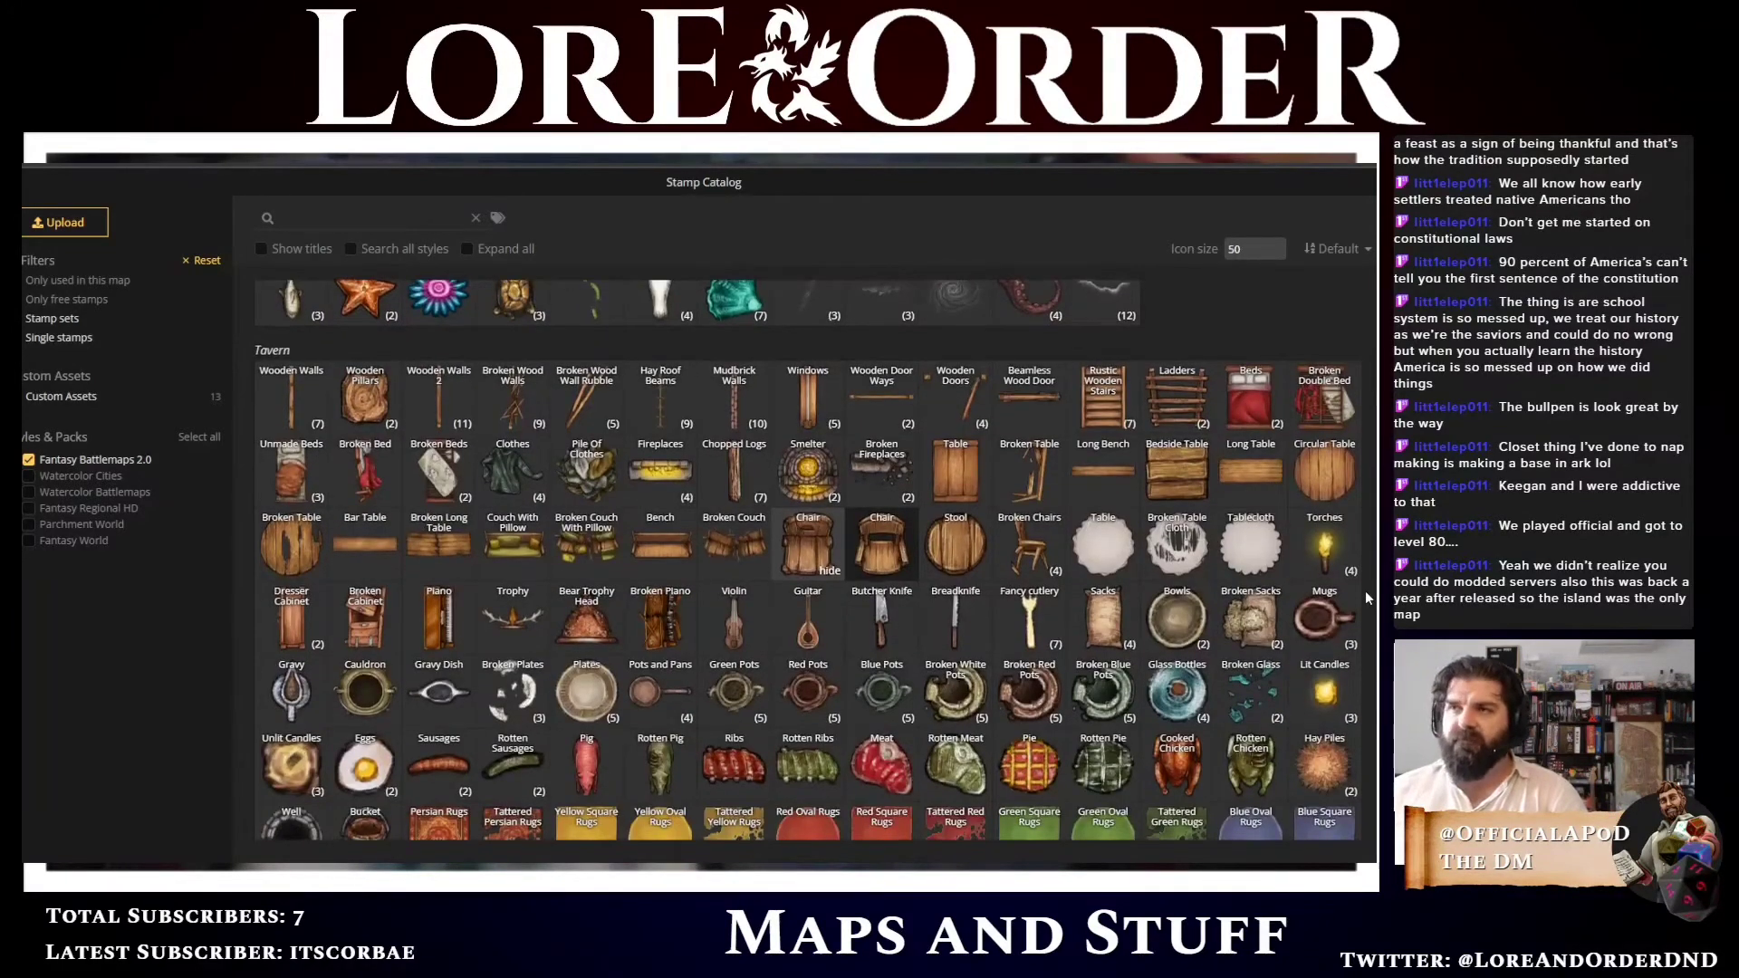
{"action": "scroll", "coordinate": [1365, 596], "scroll_direction": "down", "scroll_amount": 1}
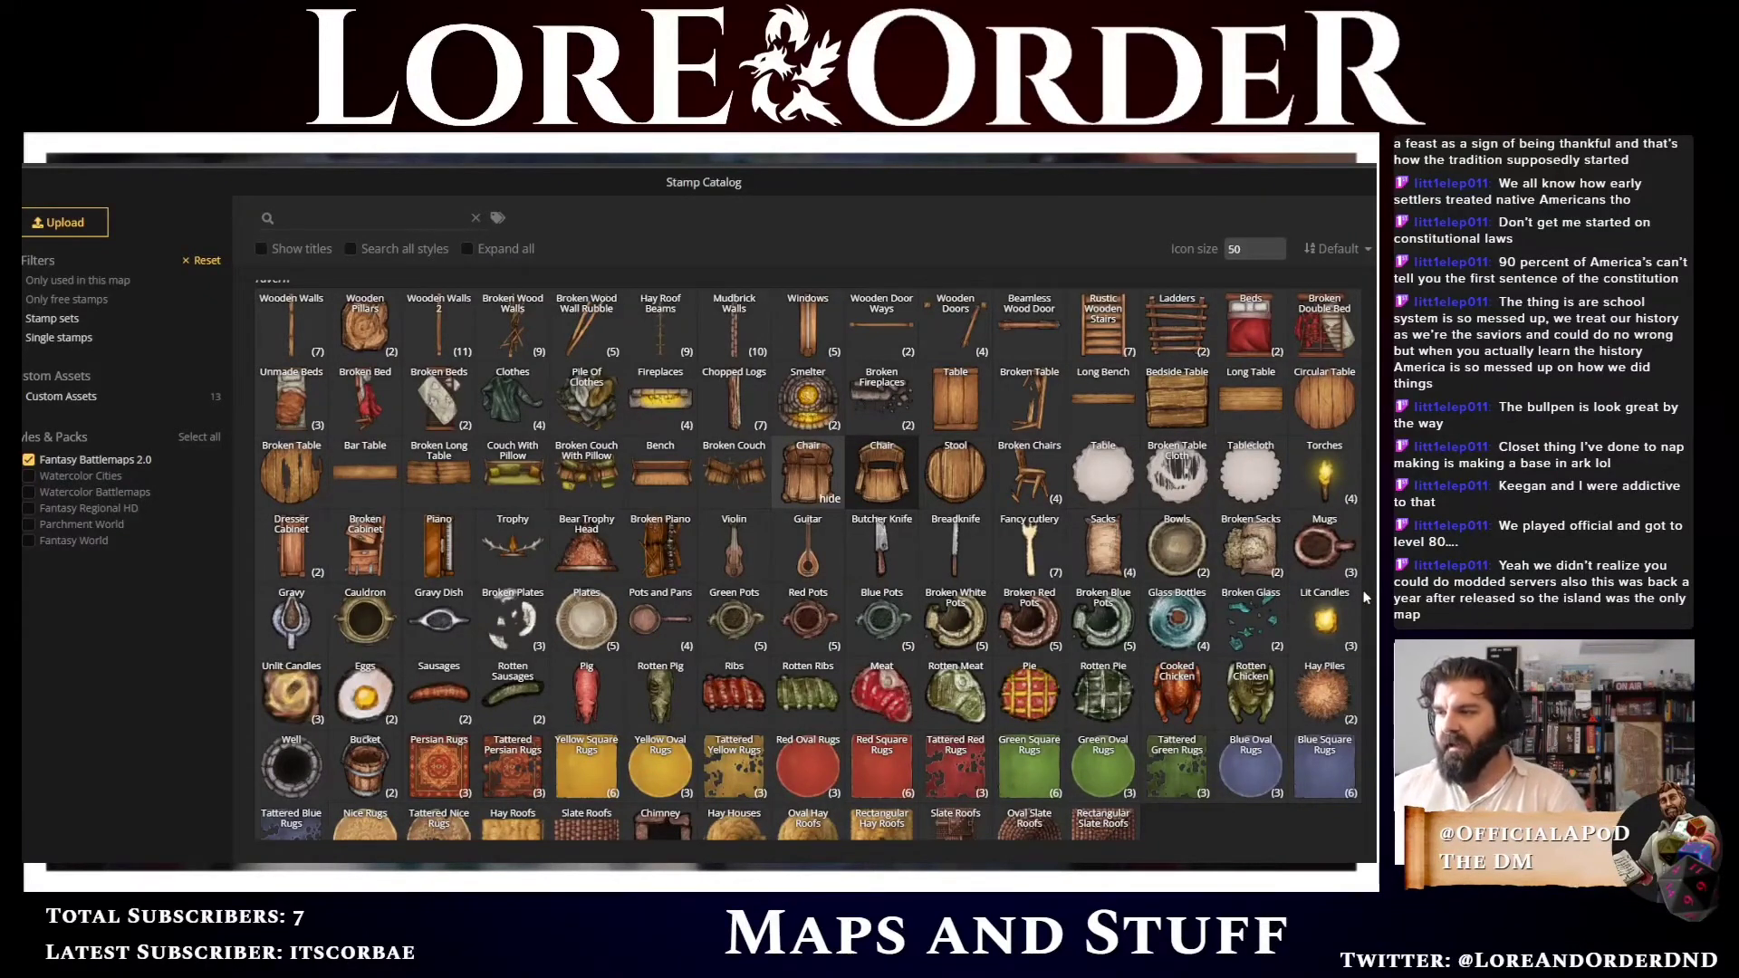
{"action": "scroll", "coordinate": [1364, 596], "scroll_direction": "down", "scroll_amount": 3}
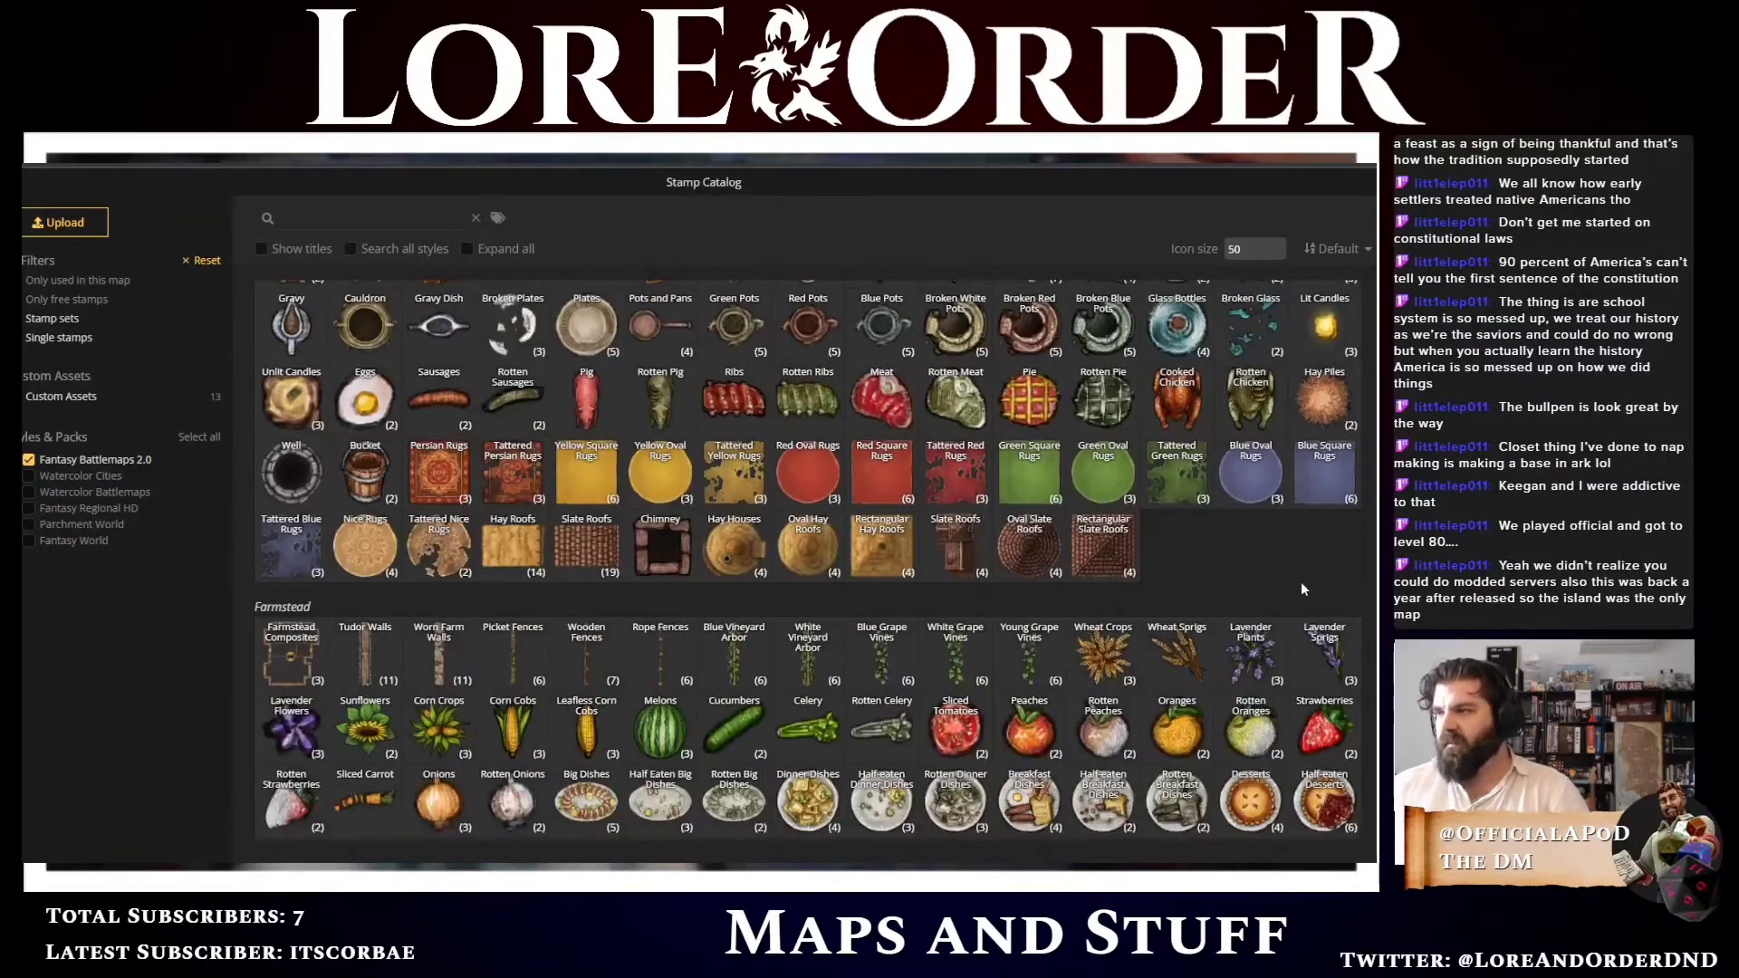
{"action": "scroll", "coordinate": [1301, 584], "scroll_direction": "up", "scroll_amount": 2}
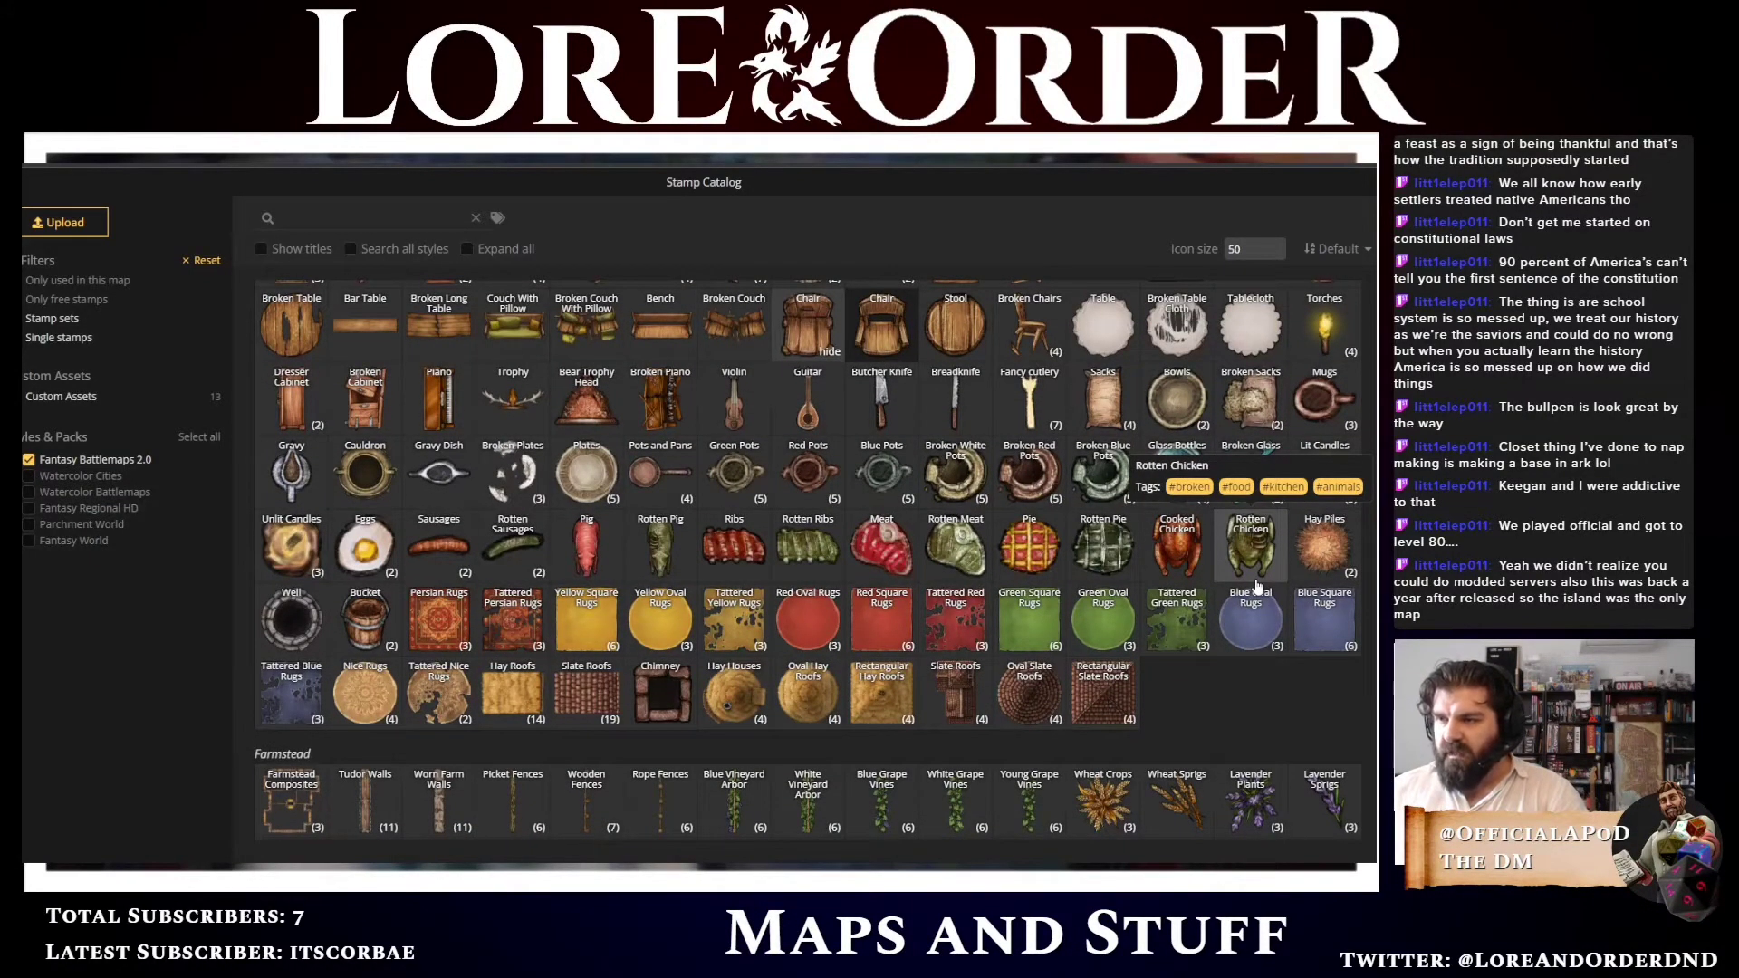
{"action": "scroll", "coordinate": [768, 612], "scroll_direction": "up", "scroll_amount": 1}
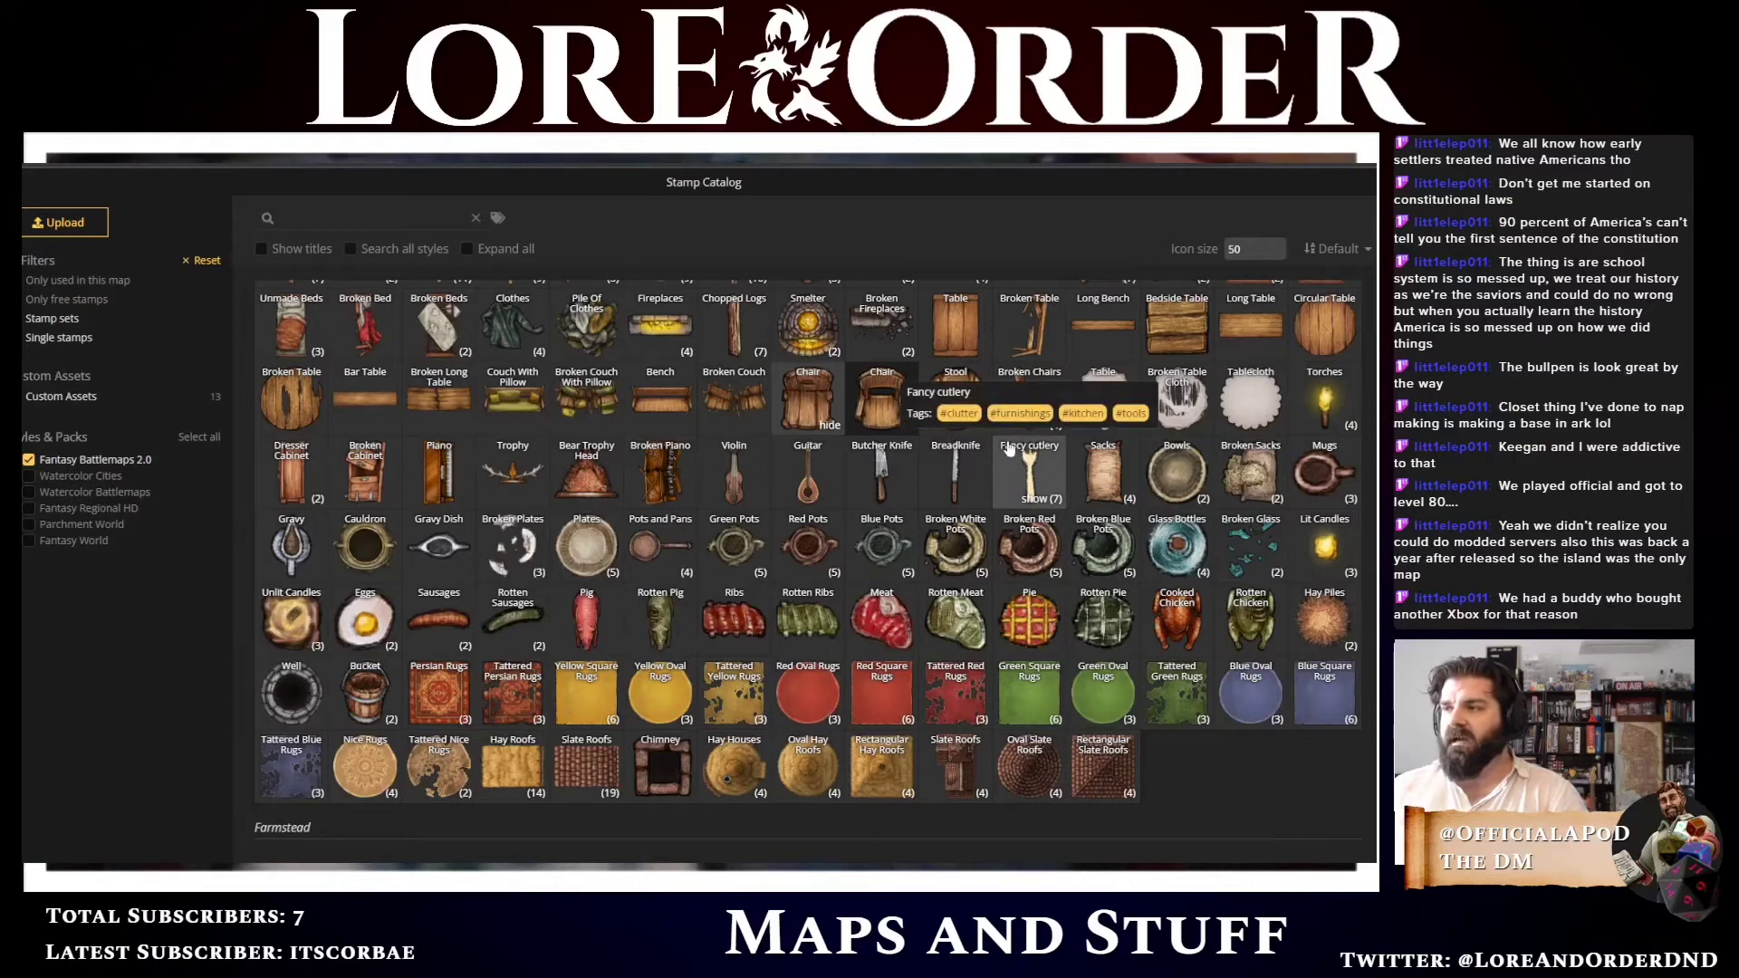
{"action": "scroll", "coordinate": [598, 507], "scroll_direction": "down", "scroll_amount": 1}
{"action": "left_click", "coordinate": [580, 468]}
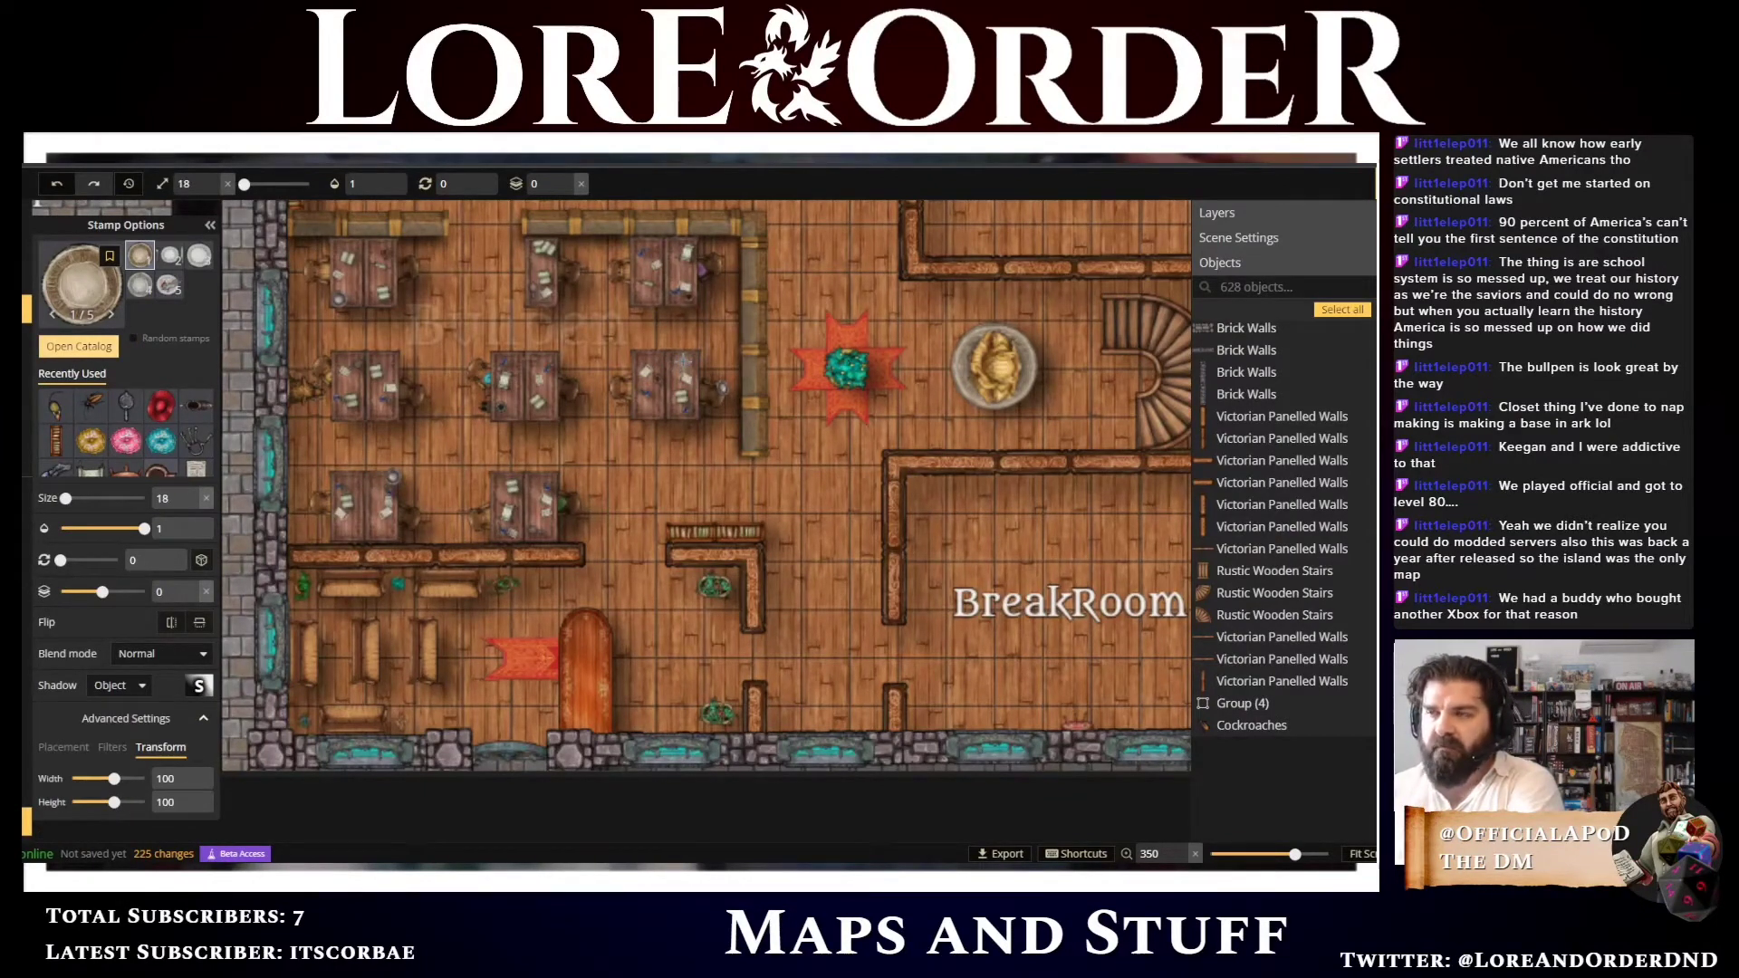
Place a plate on the rightmost table of the break room's middle row
{"action": "key", "text": "]"}
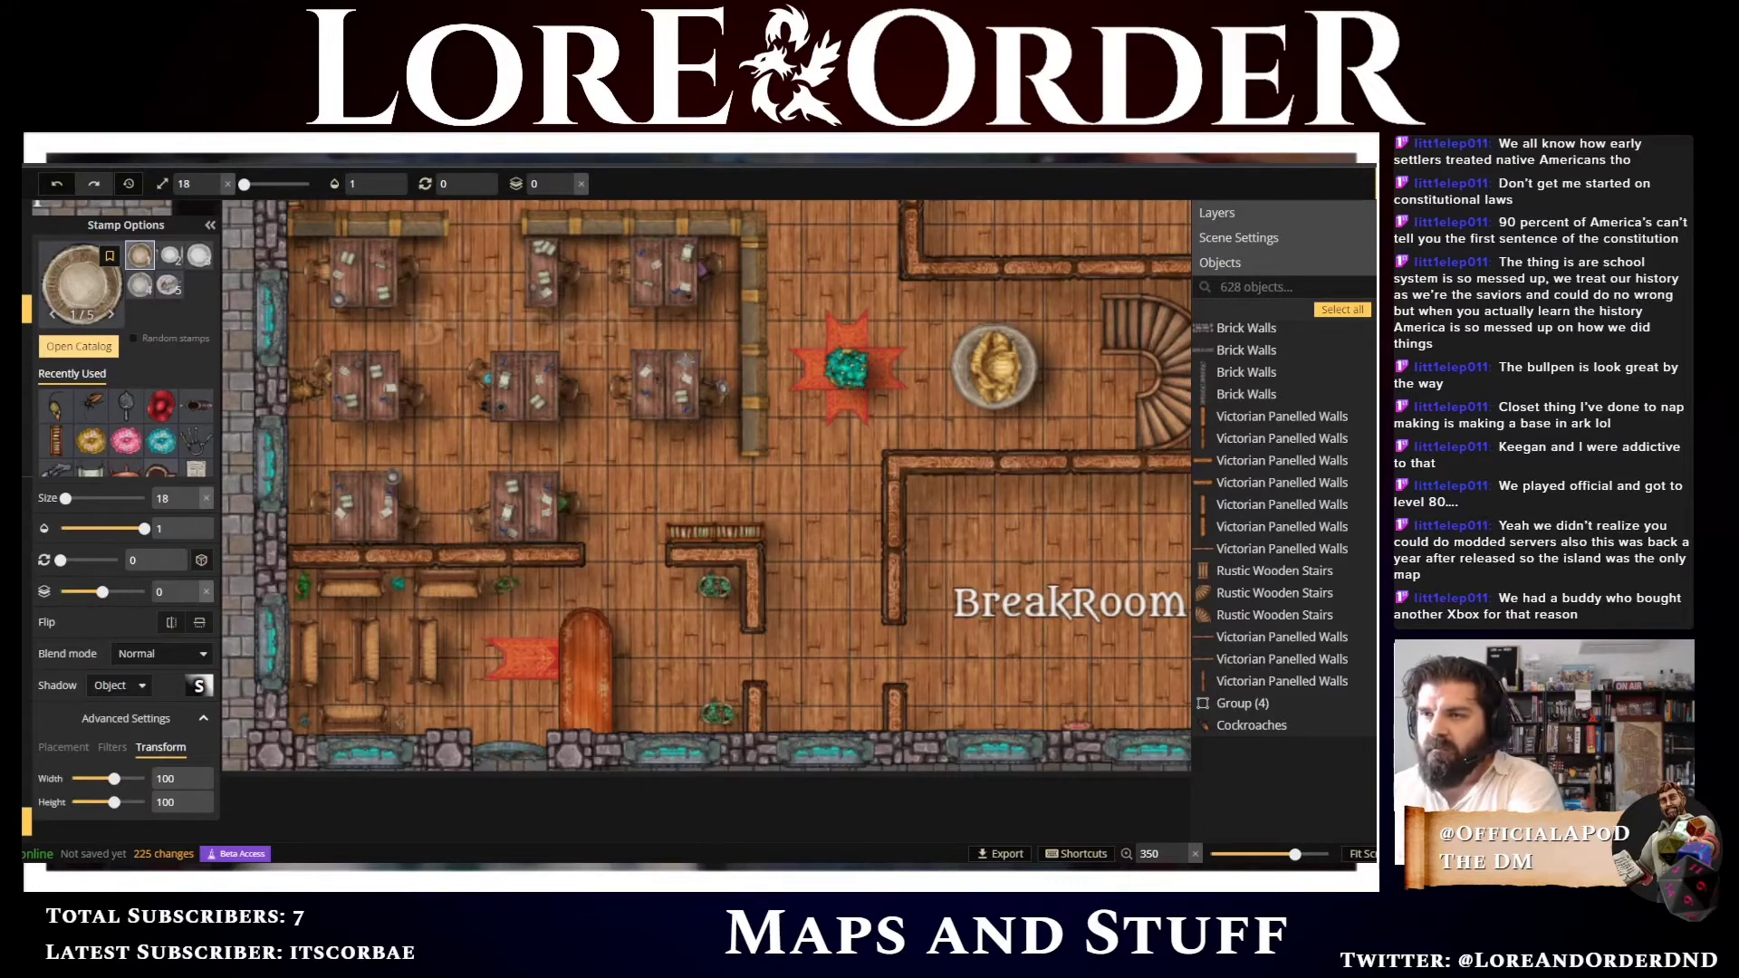
{"action": "left_click", "coordinate": [686, 362]}
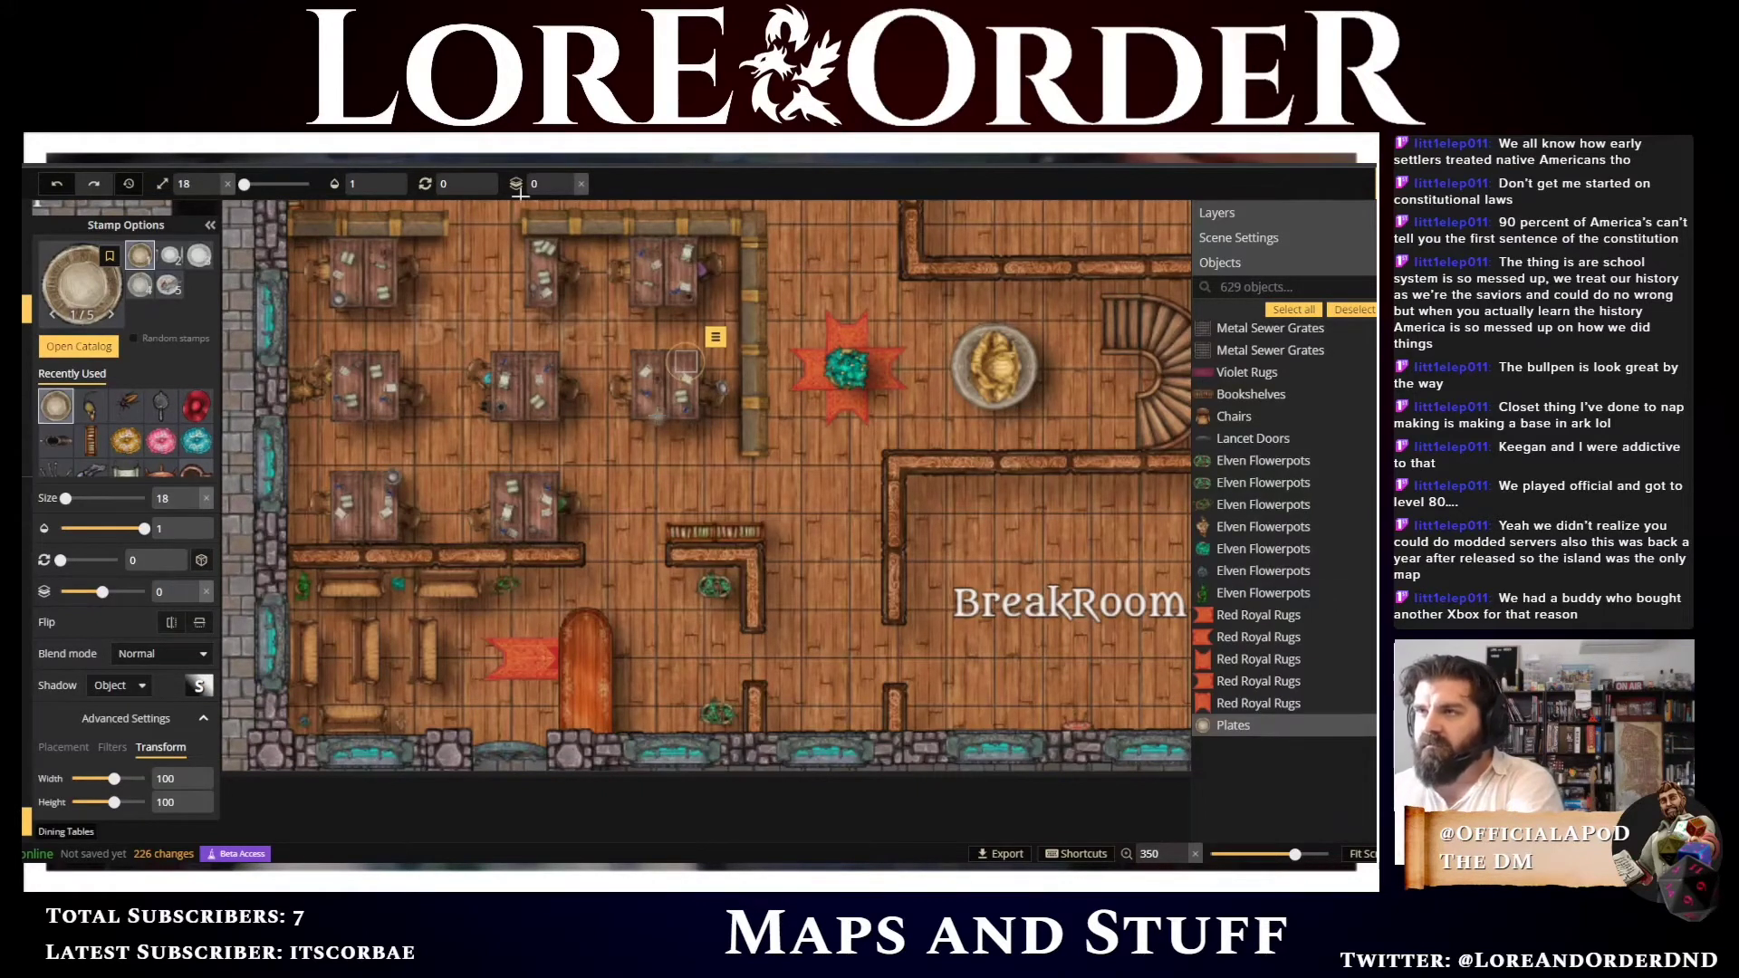
Set the stamp layer to 2 and choose the Eggs stamp from the catalog
{"action": "left_click", "coordinate": [567, 181]}
{"action": "left_click", "coordinate": [567, 180]}
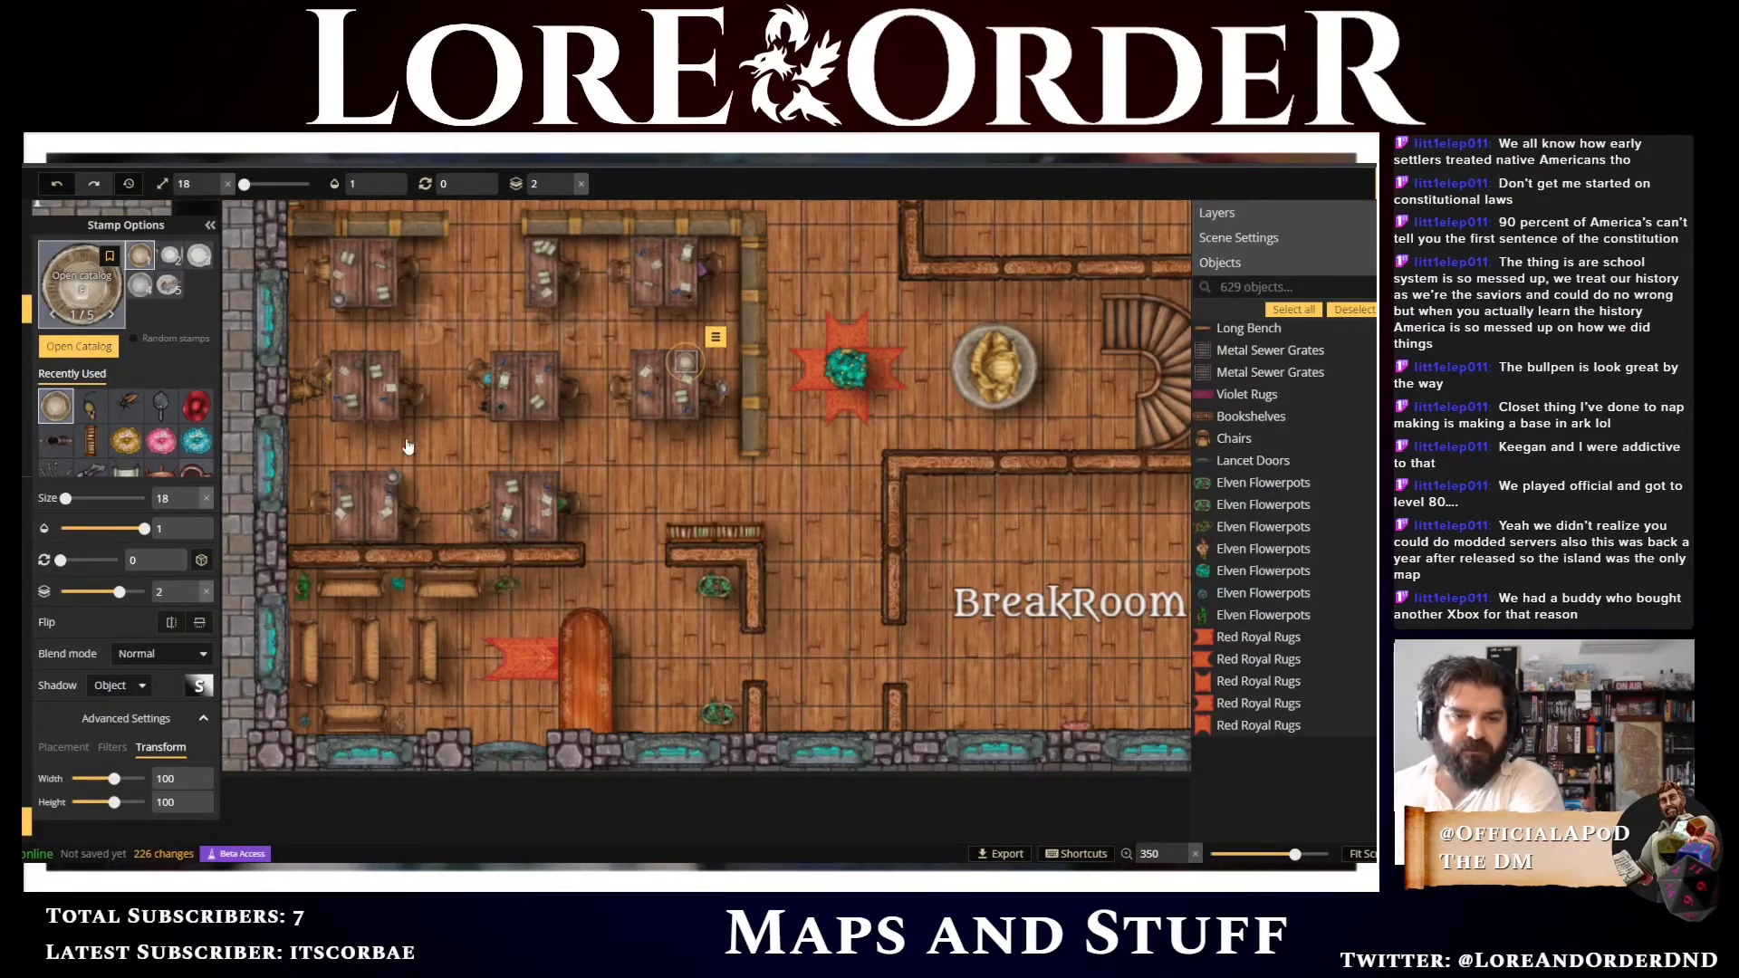
{"action": "key", "text": "f"}
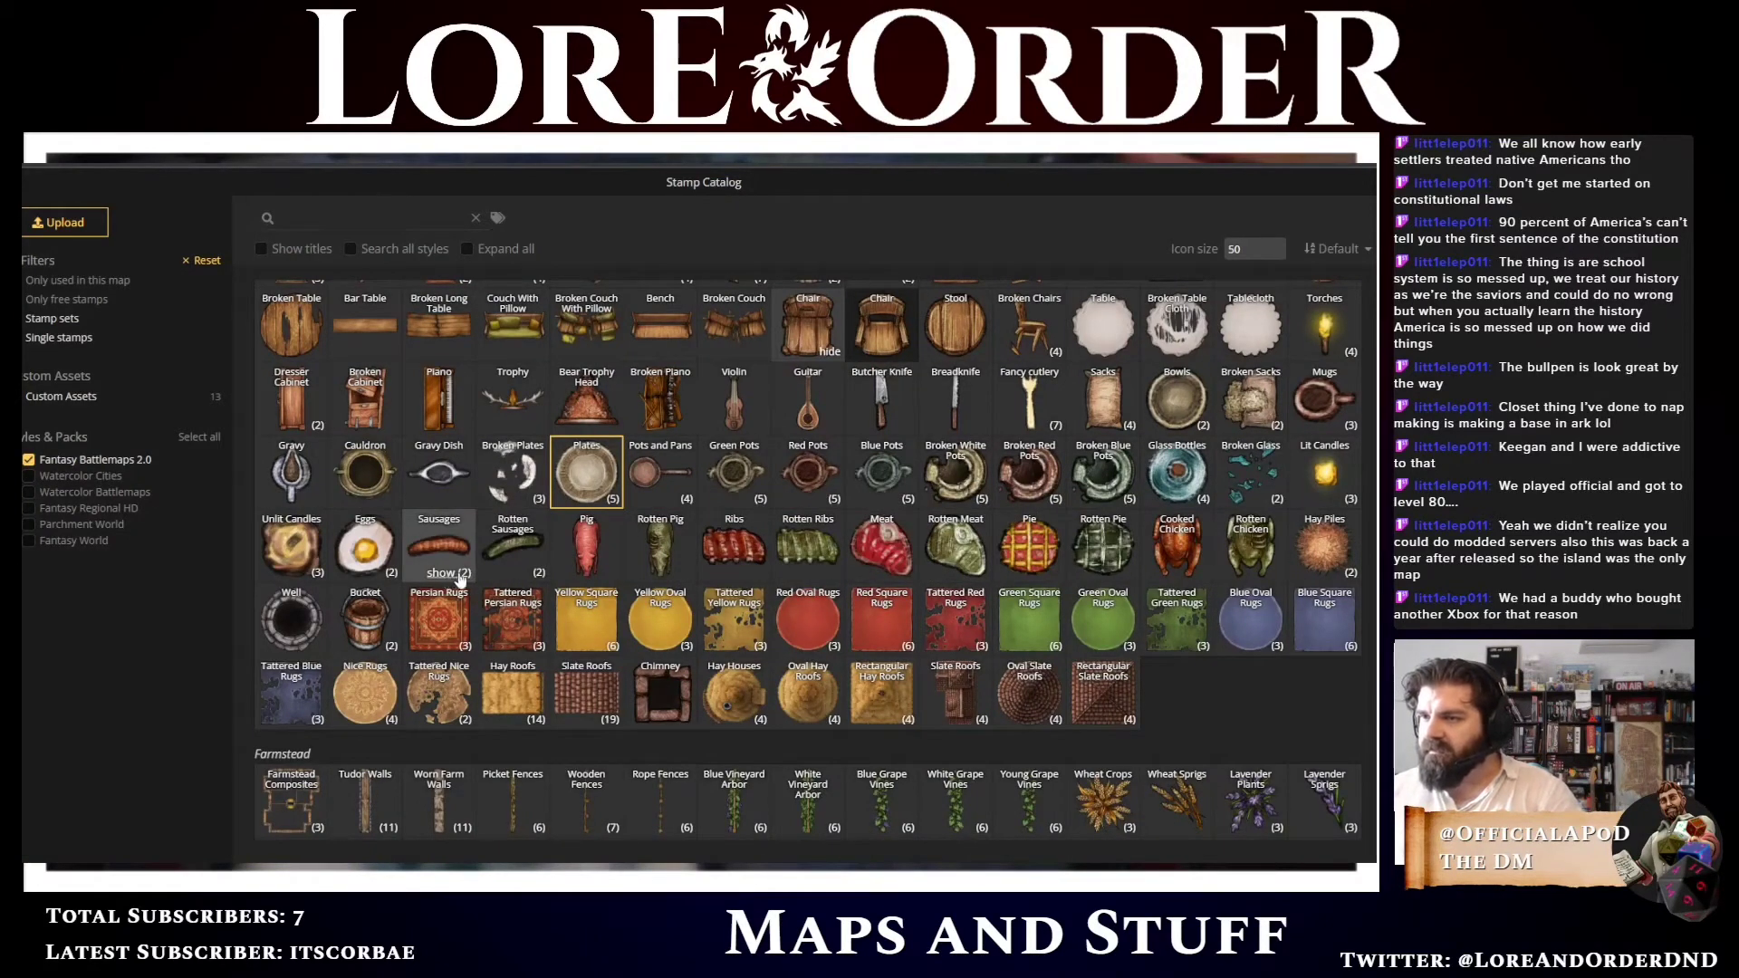
{"action": "left_click", "coordinate": [447, 576]}
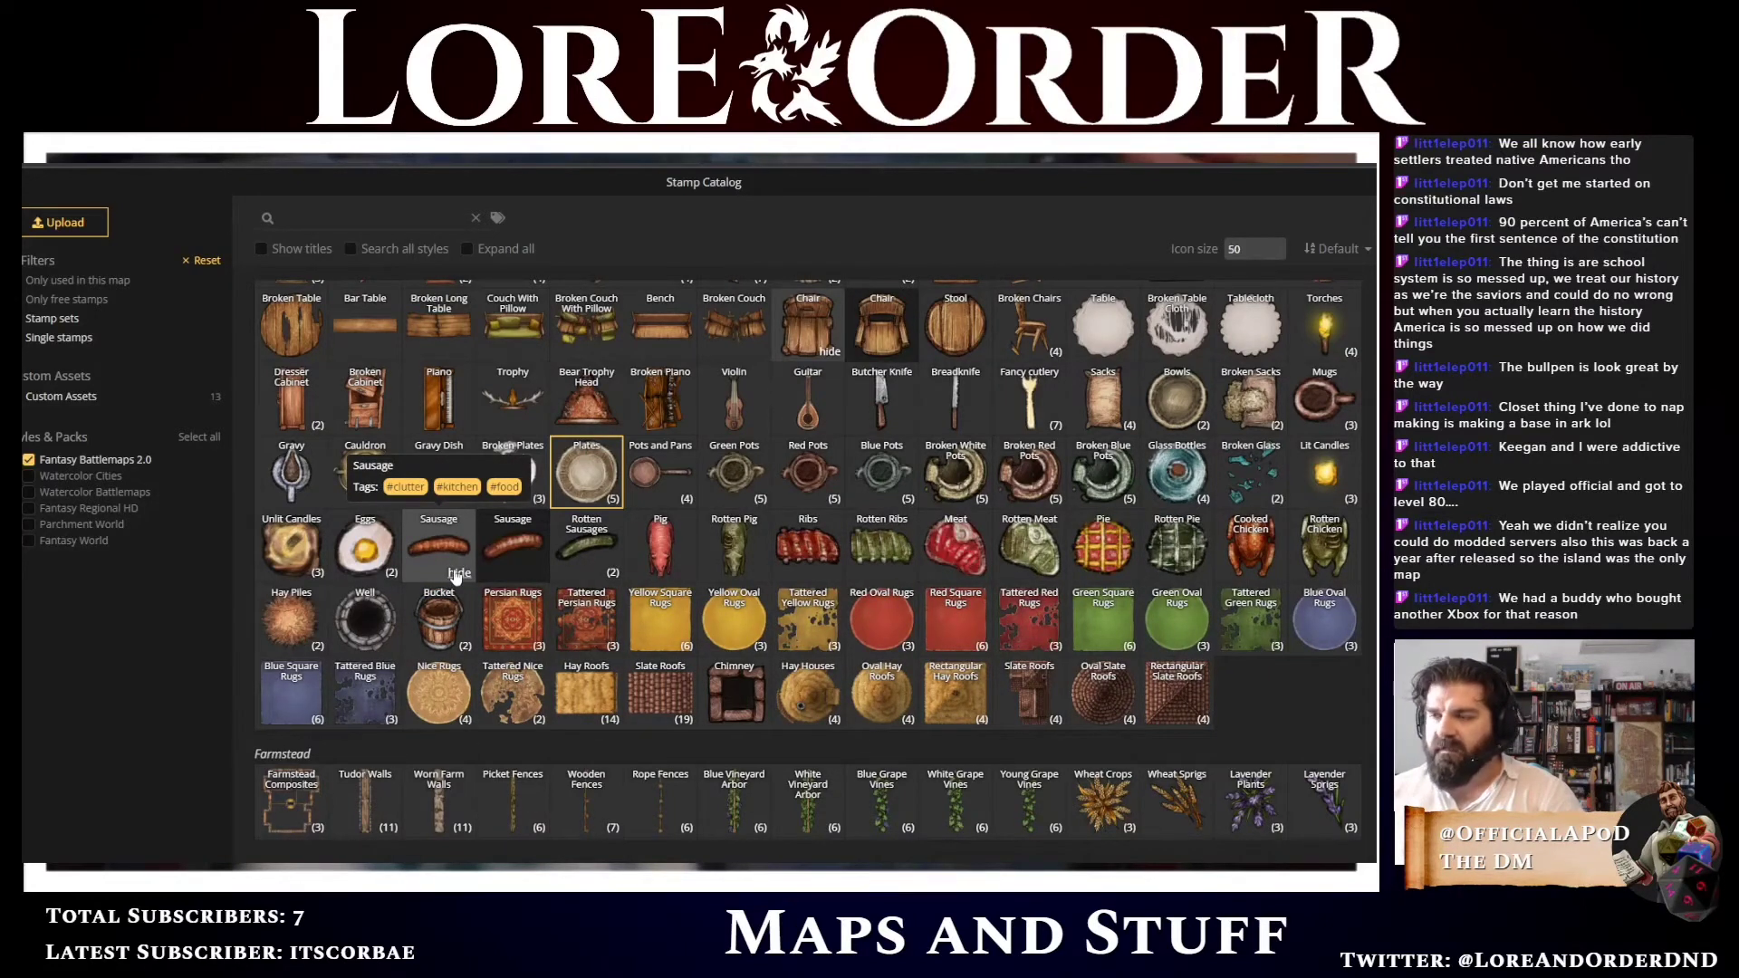
{"action": "left_click", "coordinate": [459, 574]}
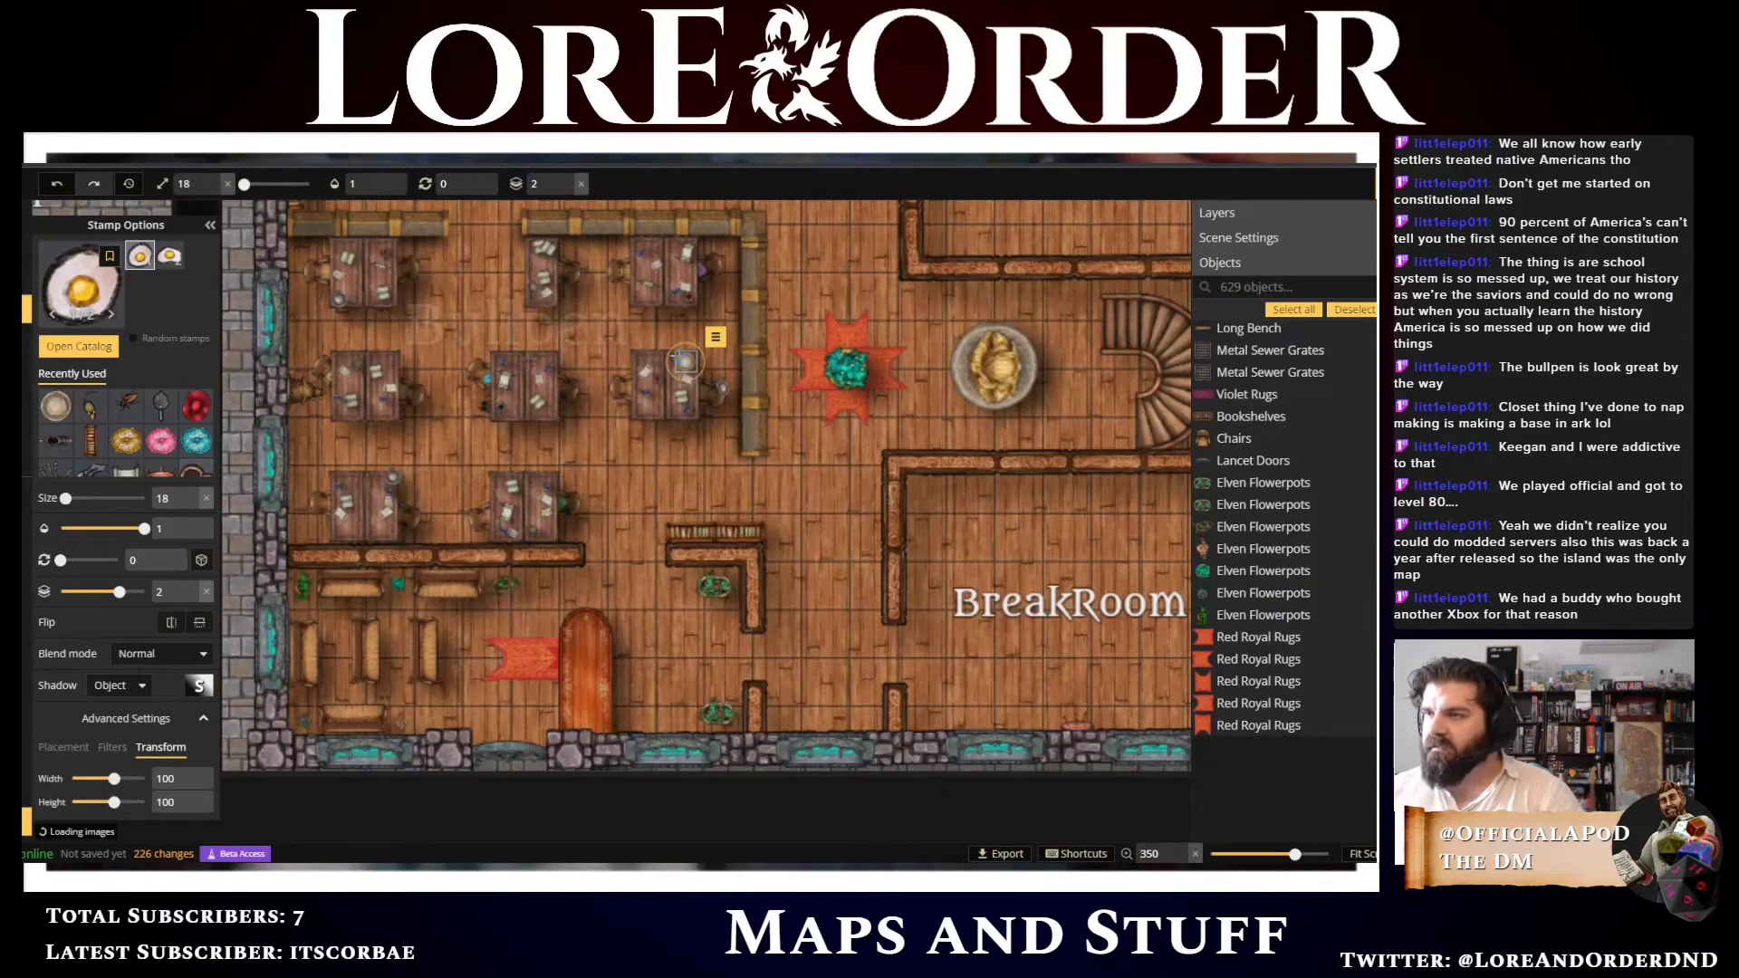
Place eggs on top of the plate on the break room table
{"action": "left_click", "coordinate": [685, 361]}
{"action": "scroll", "coordinate": [685, 361], "scroll_direction": "up", "scroll_amount": 5}
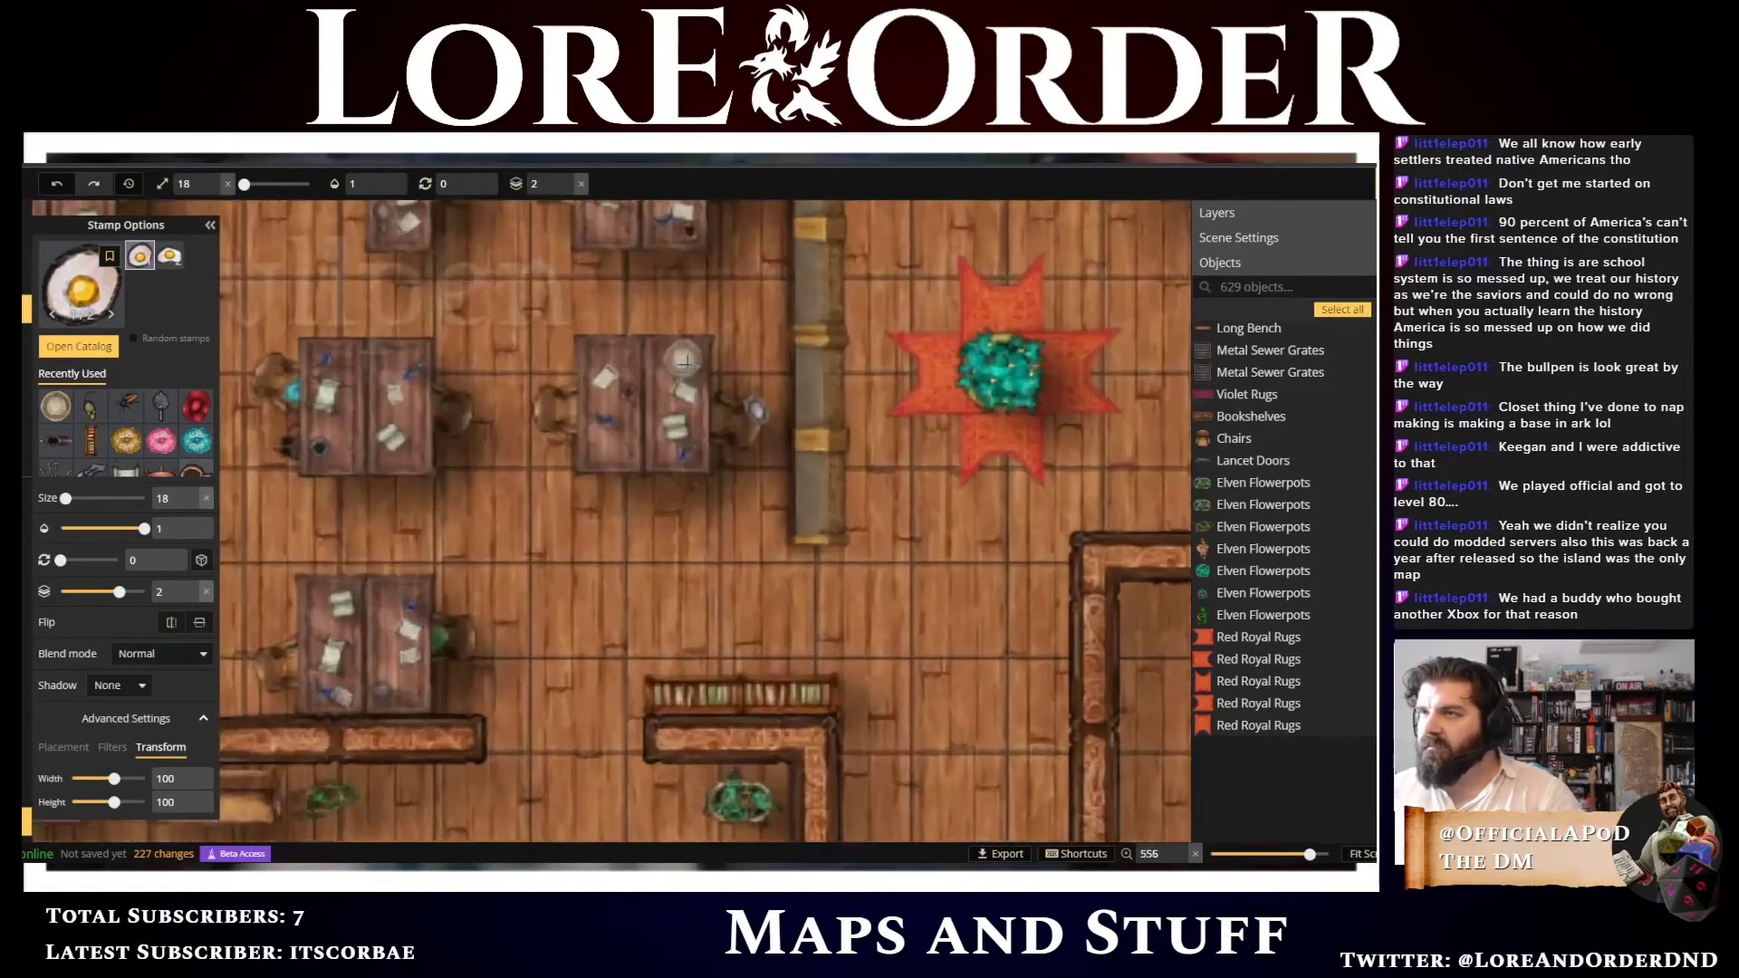
{"action": "scroll", "coordinate": [685, 361], "scroll_direction": "up", "scroll_amount": 4}
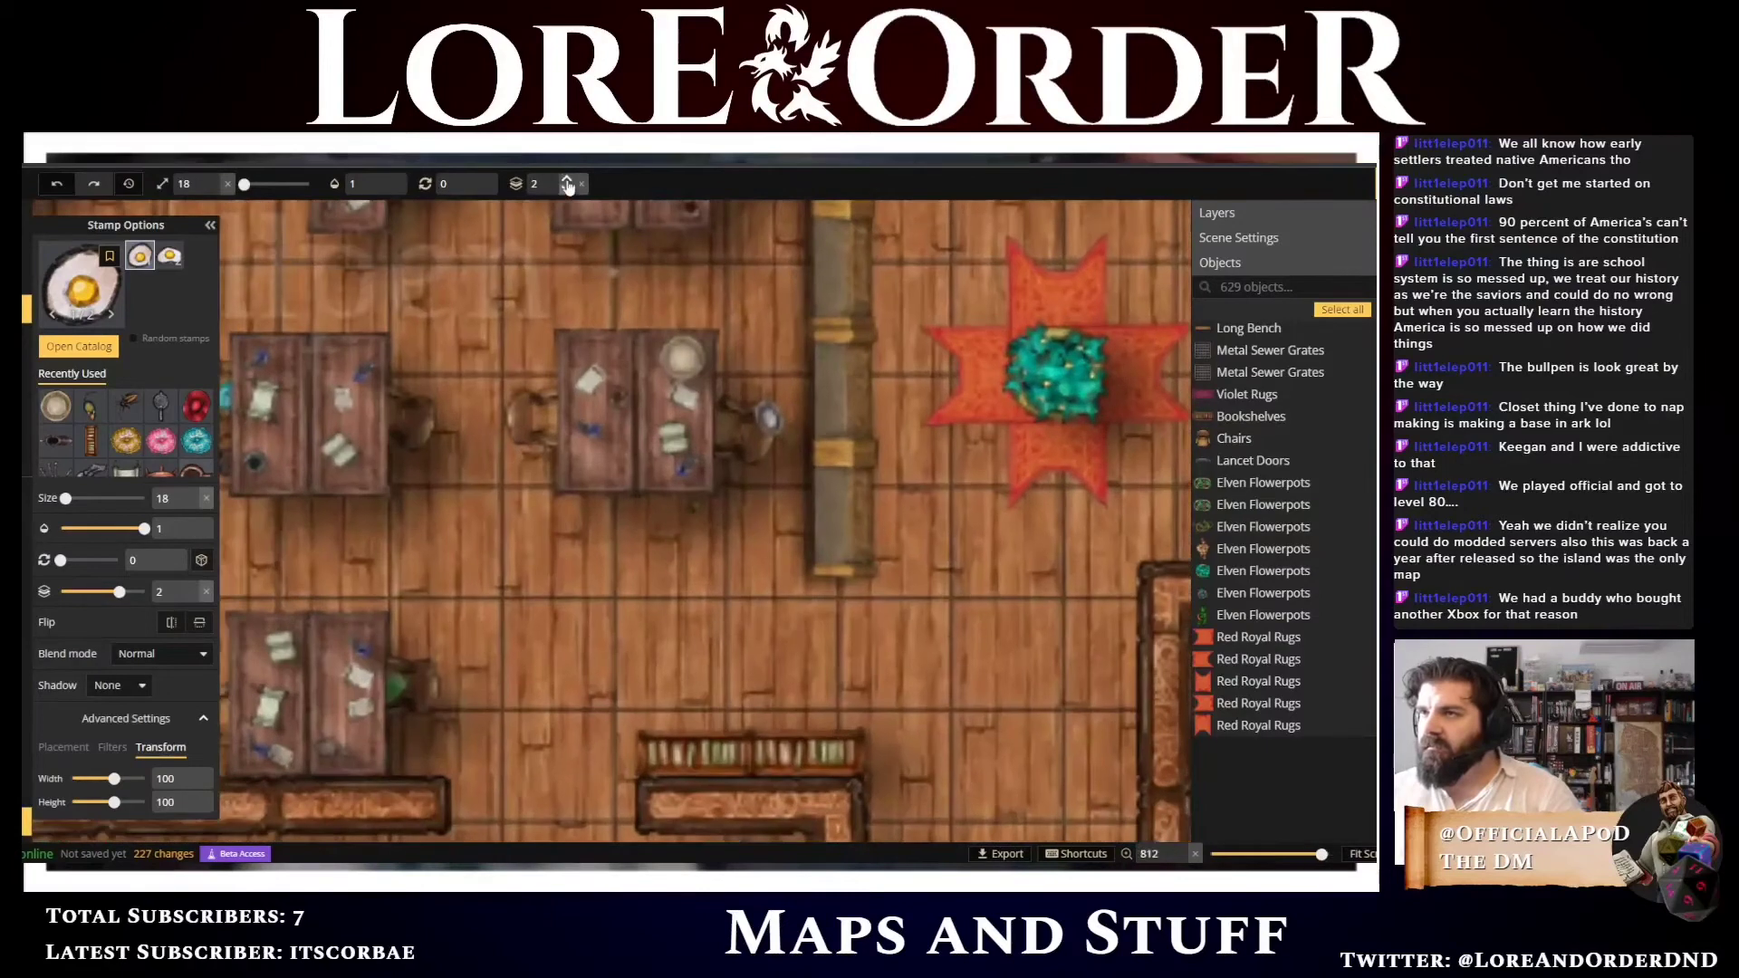
{"action": "left_click", "coordinate": [679, 360]}
{"action": "left_click", "coordinate": [691, 361]}
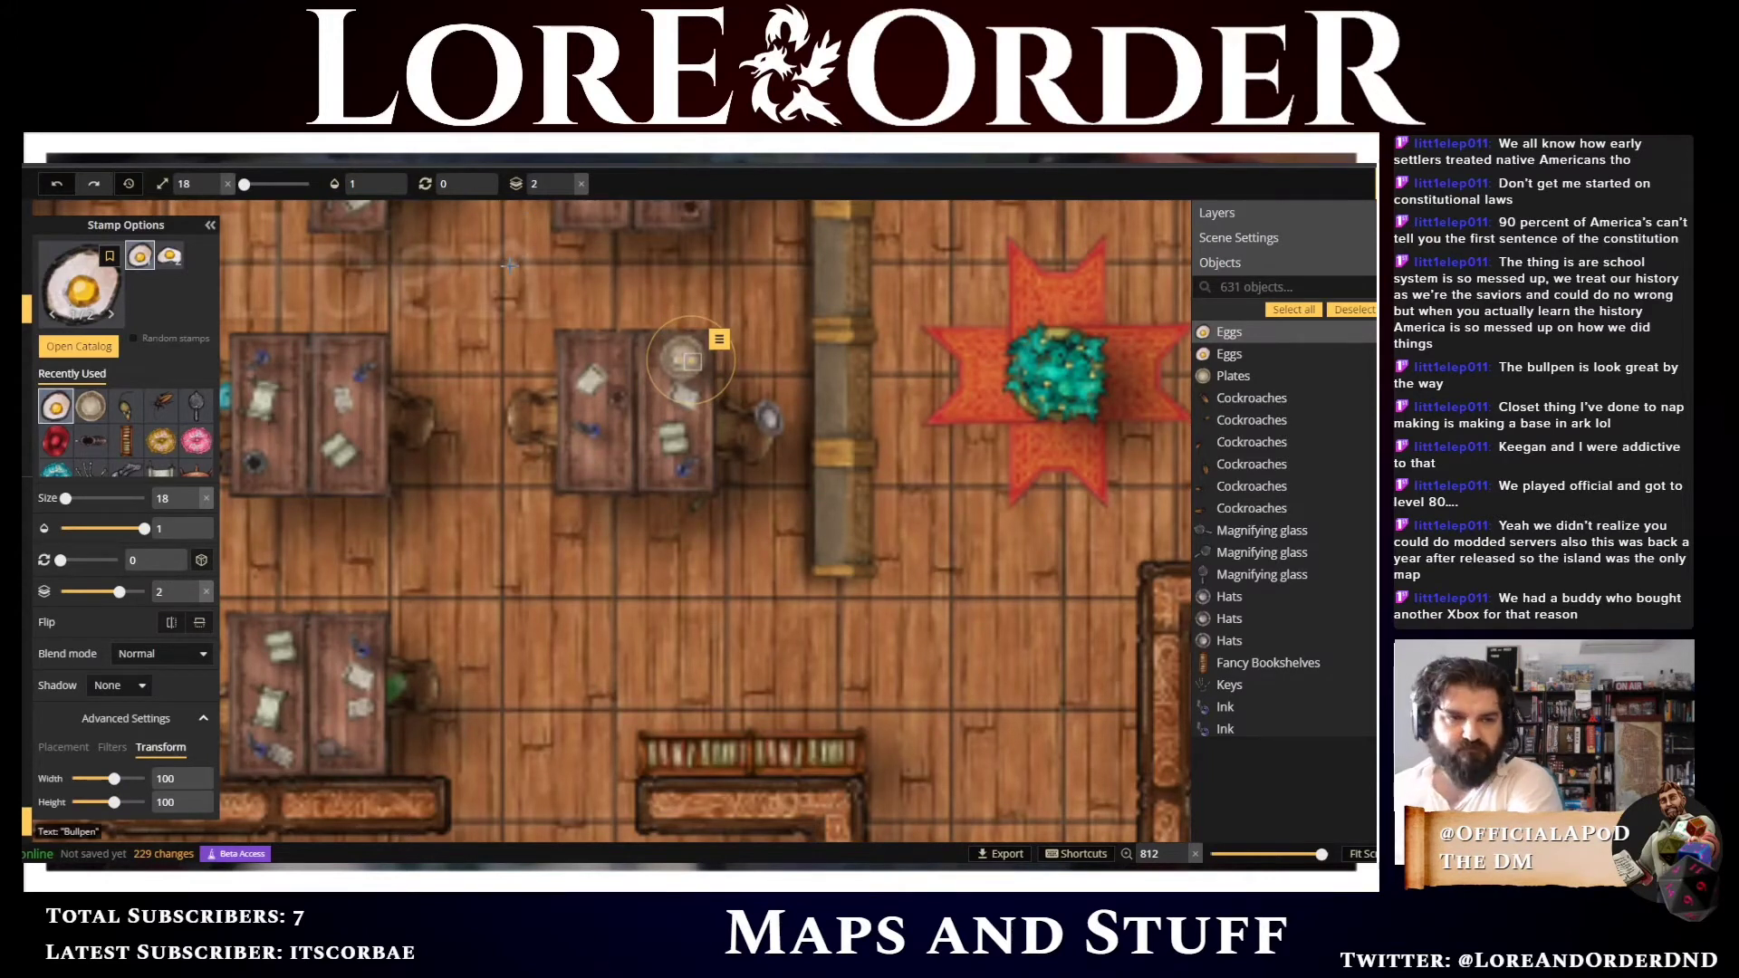
Choose the Sausages stamp from the catalog and place several sausages on the plate on the break room table
{"action": "left_click", "coordinate": [79, 346]}
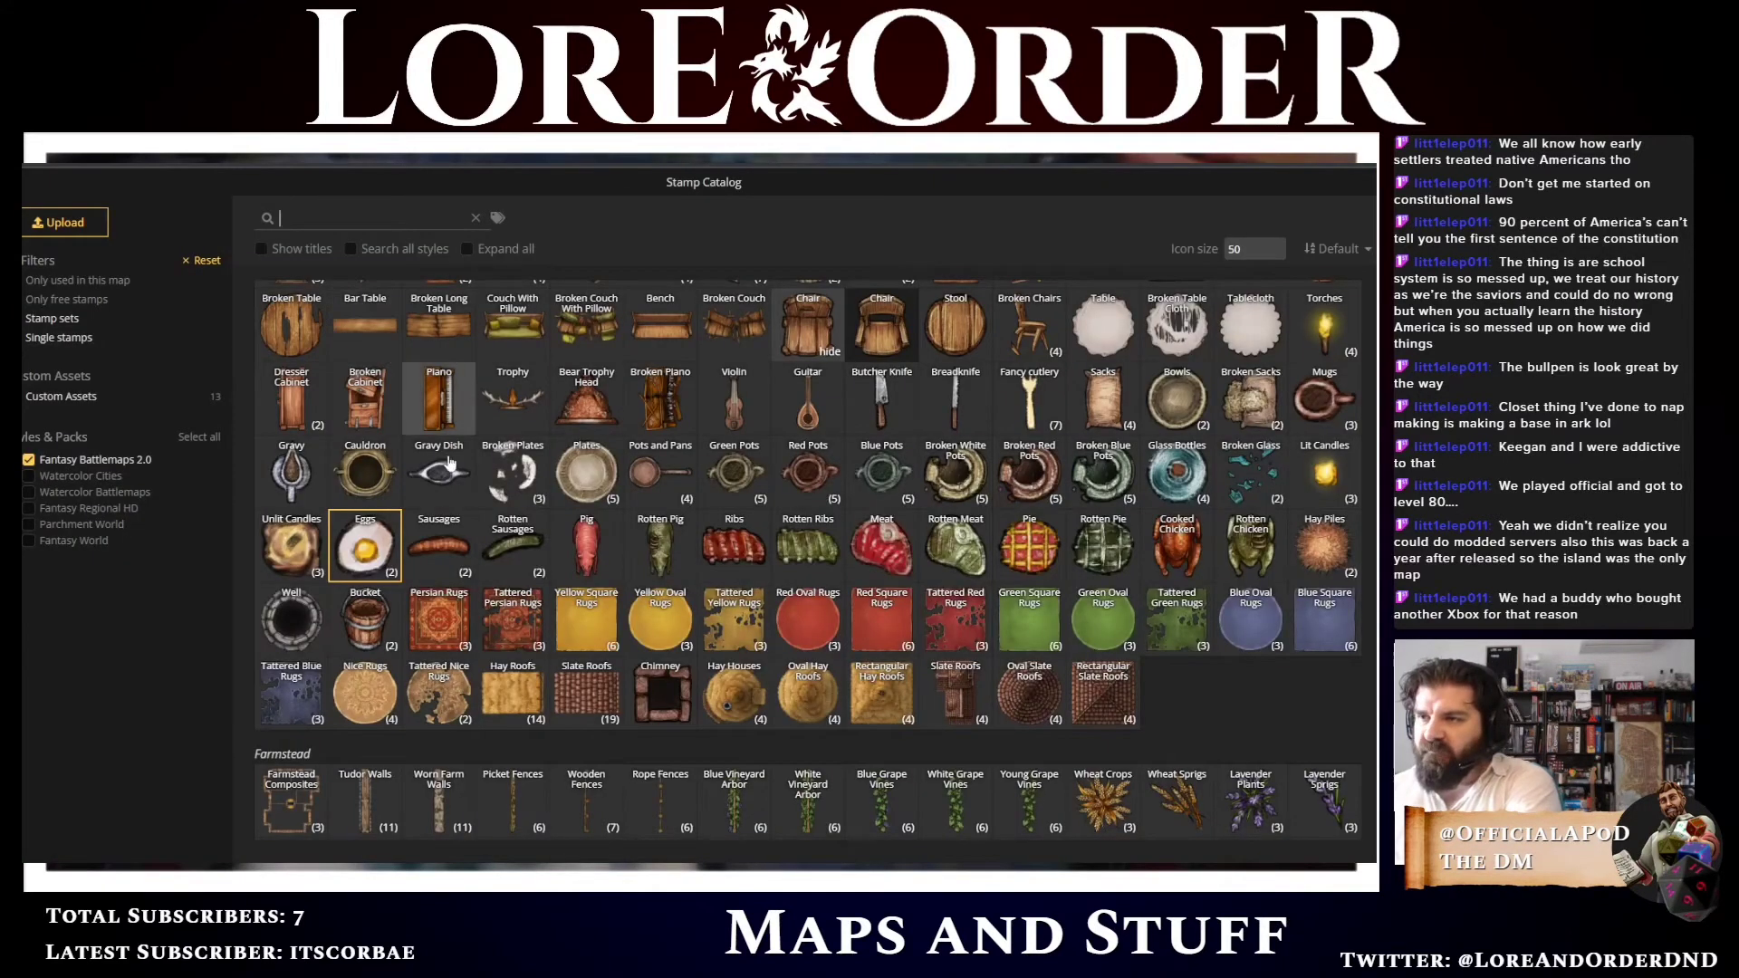
{"action": "left_click", "coordinate": [466, 543]}
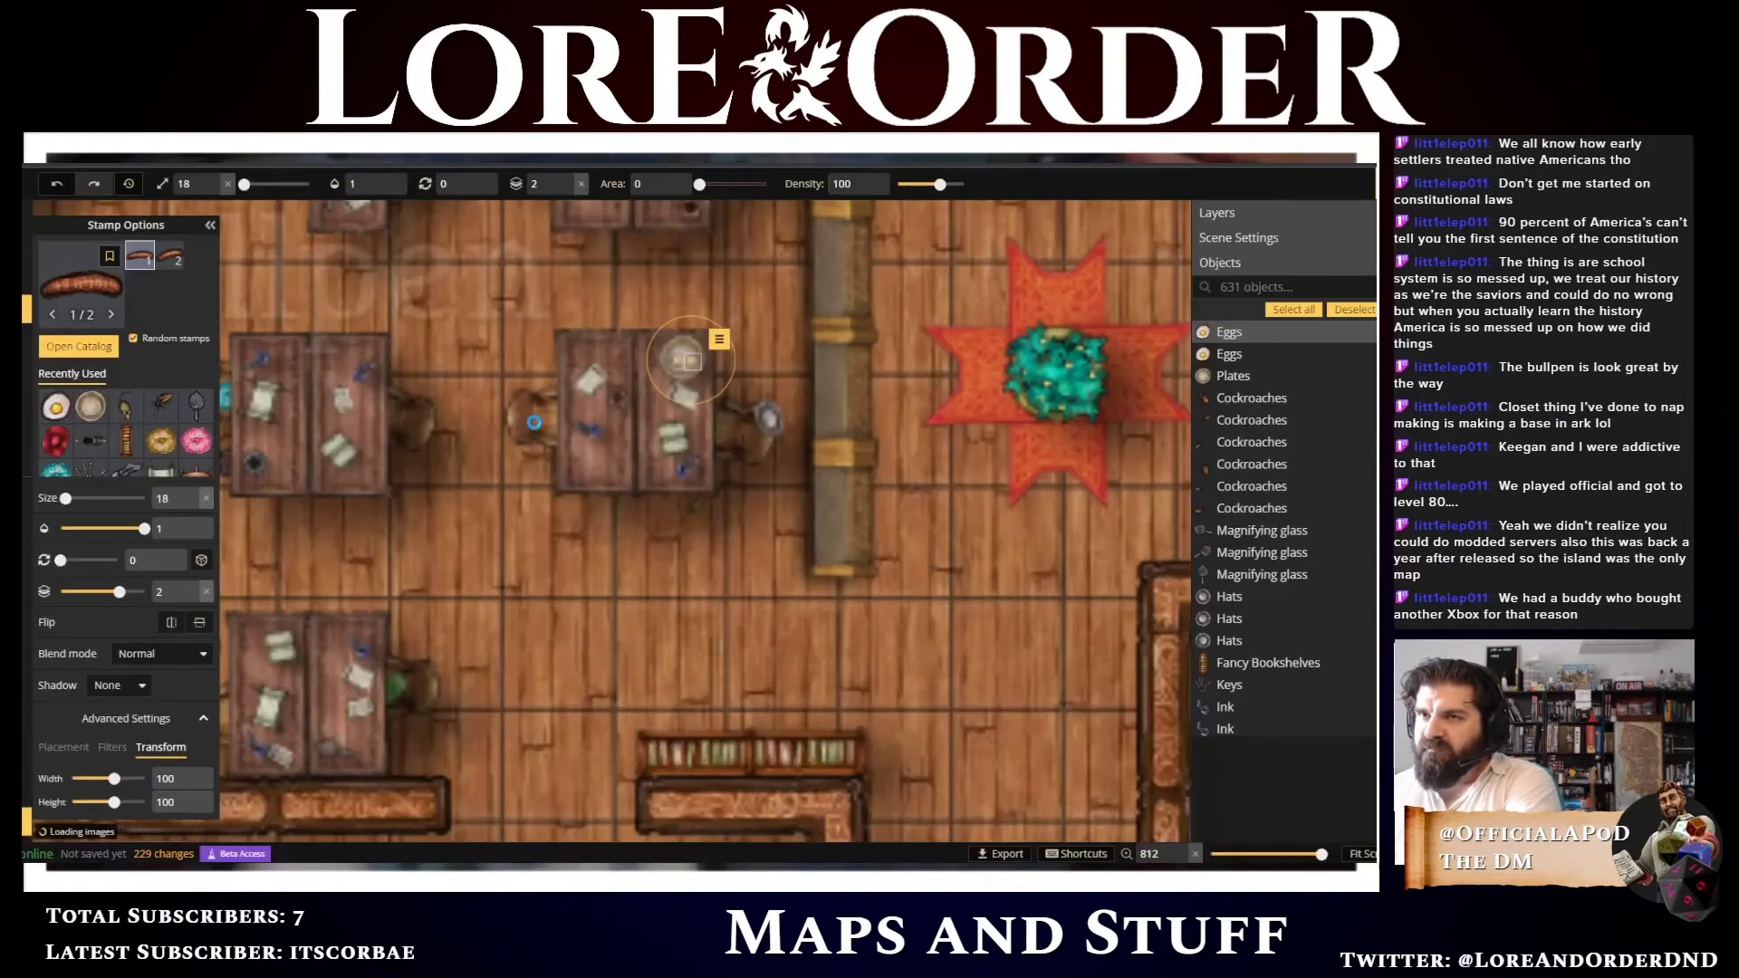
{"action": "key", "text": "Escape"}
{"action": "left_click", "coordinate": [684, 356]}
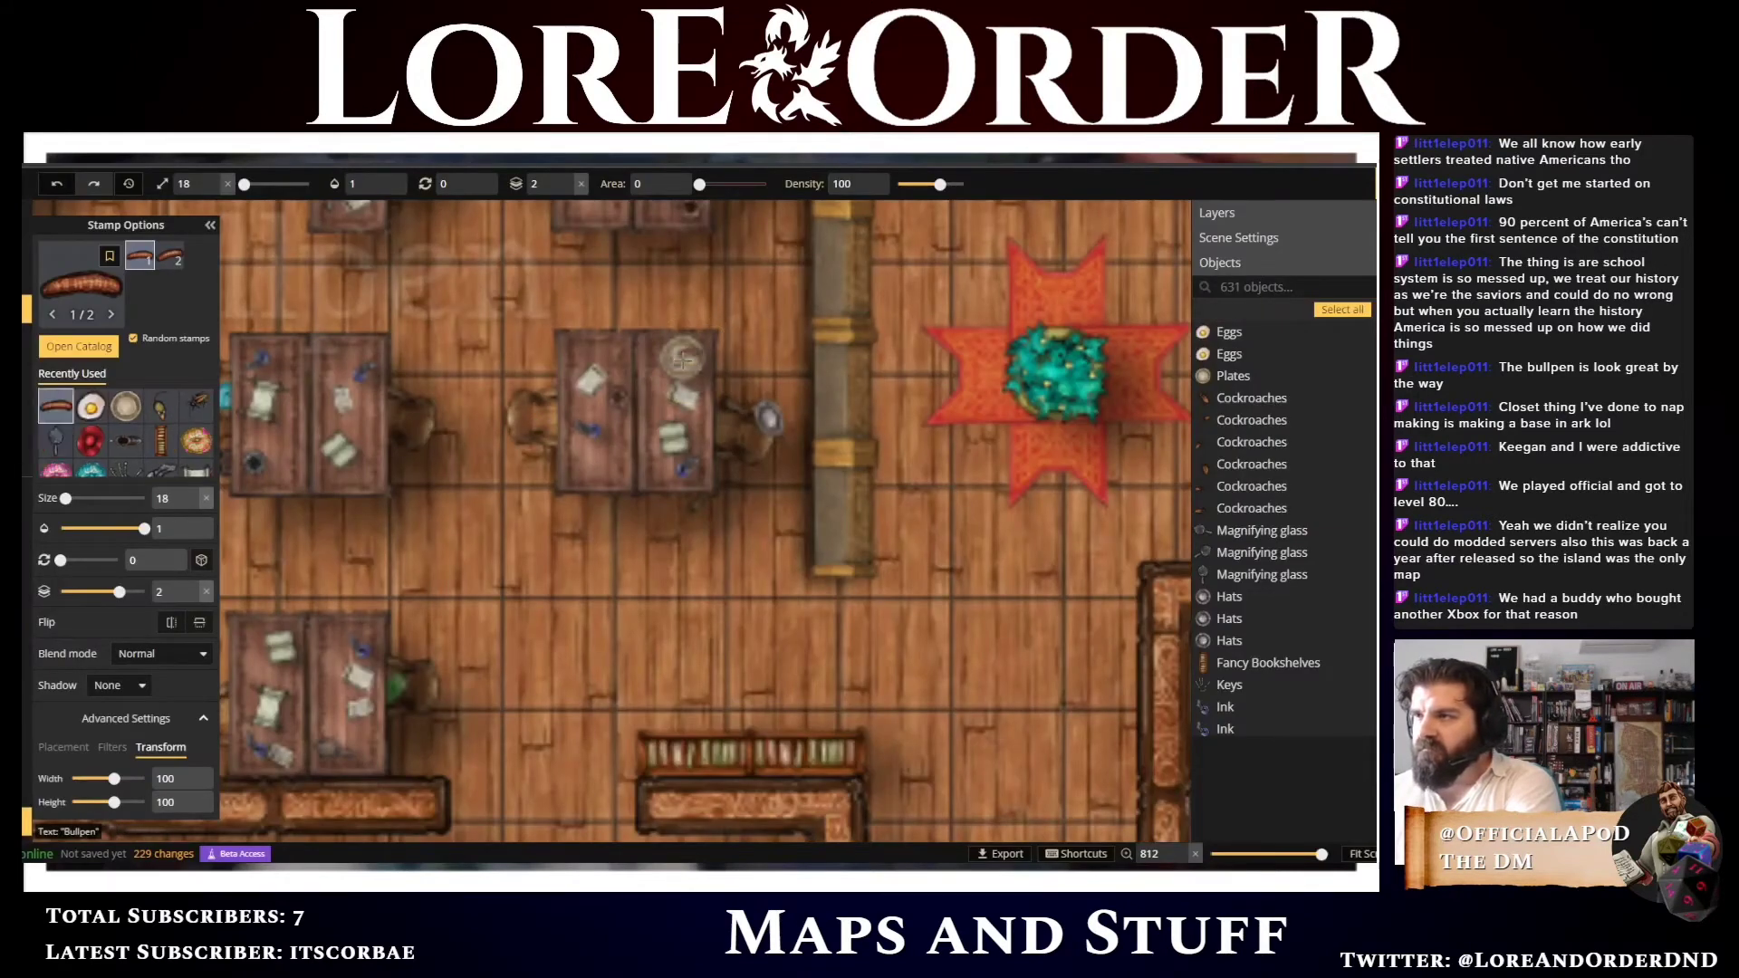
{"action": "left_click", "coordinate": [682, 358]}
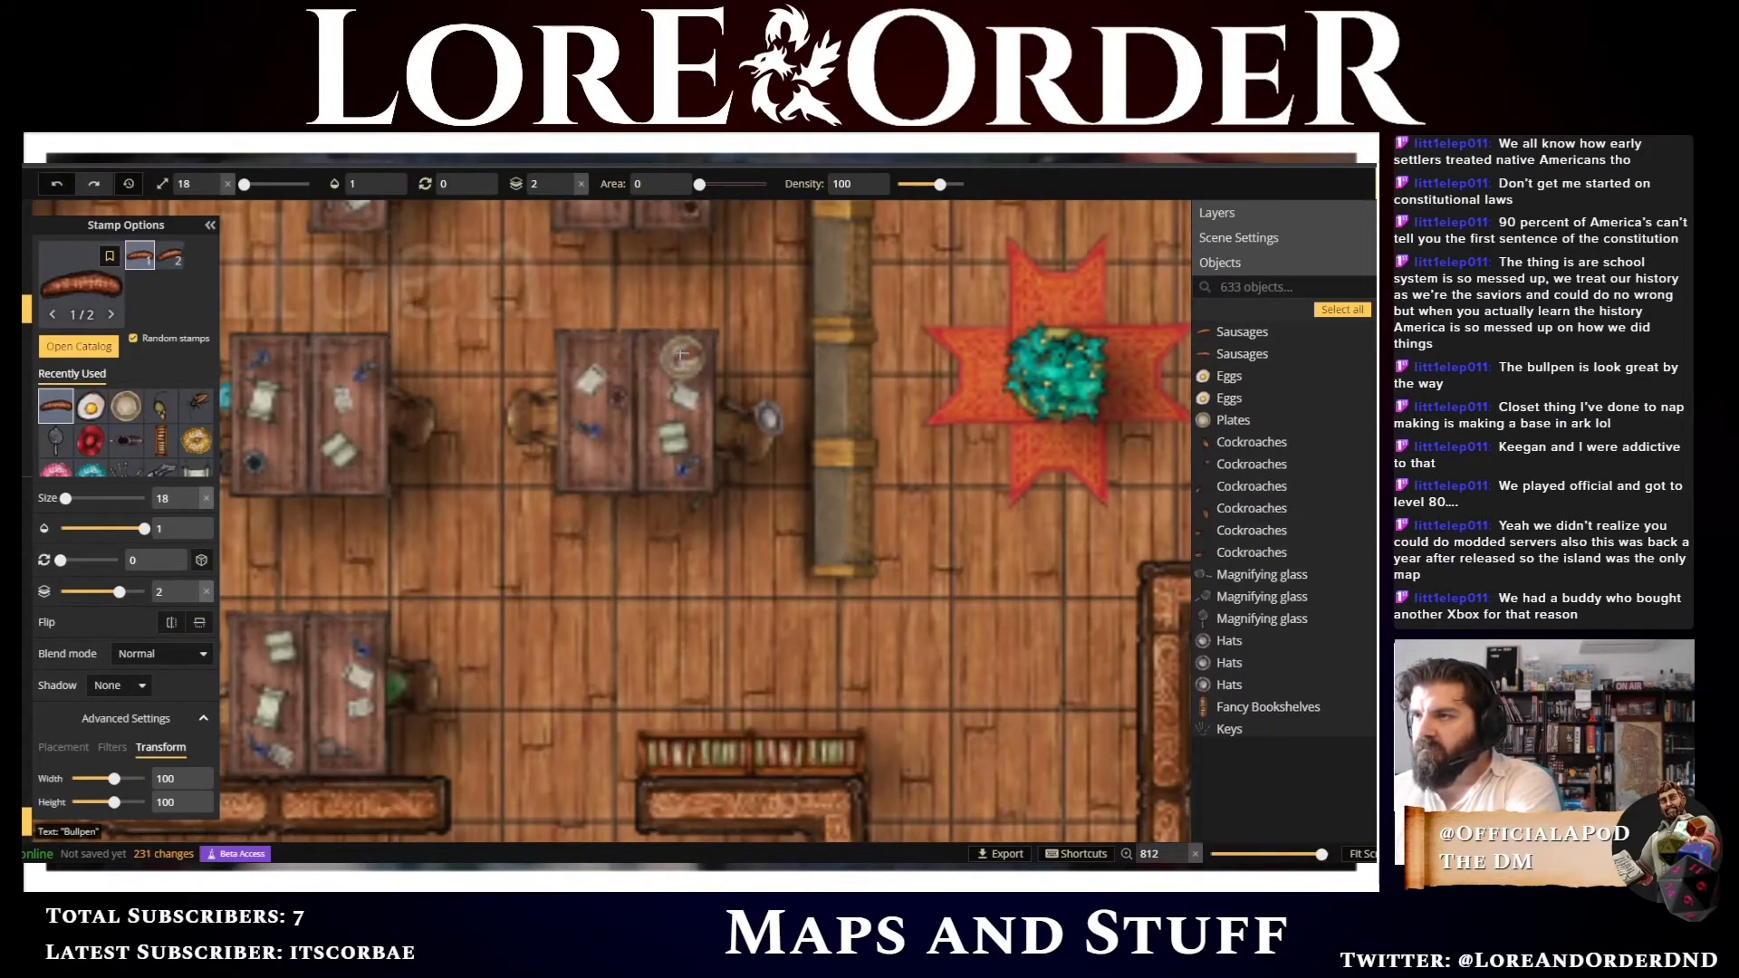
{"action": "left_click", "coordinate": [682, 356]}
{"action": "scroll", "coordinate": [779, 358], "scroll_direction": "up", "scroll_amount": 2}
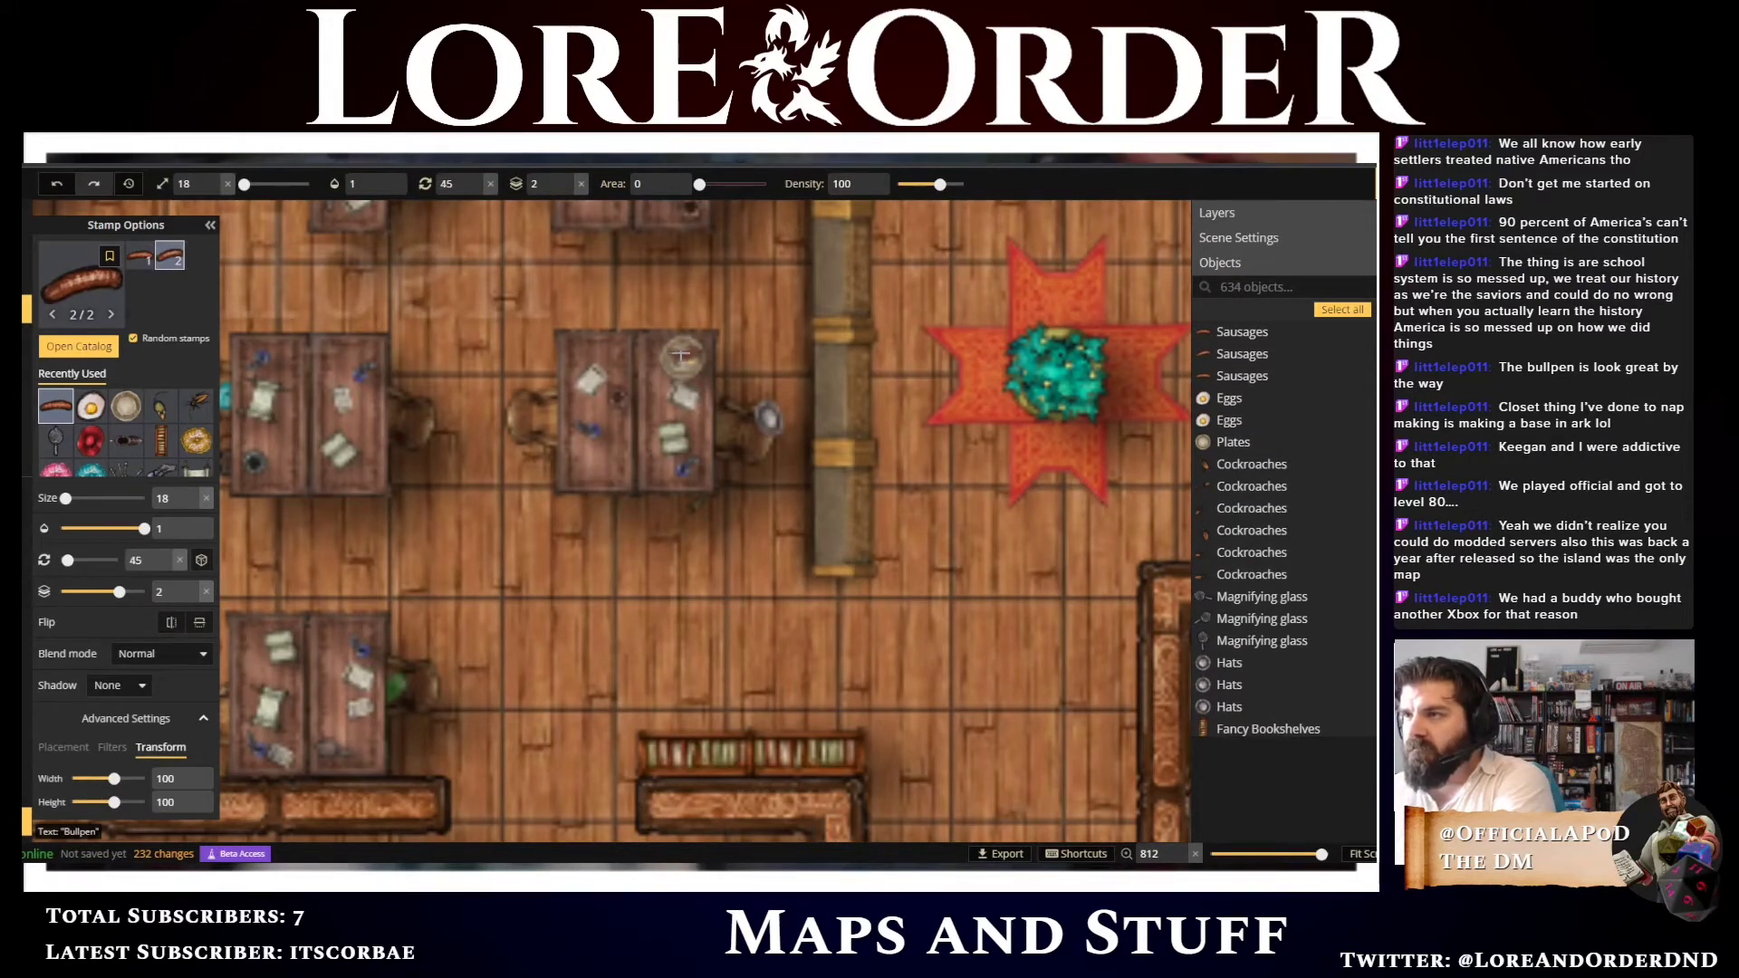
{"action": "left_click", "coordinate": [787, 476]}
Choose the Pile of Clothes stamp from the catalog, set the layer to 1, and place a clothes pile beside a bullpen desk
{"action": "scroll", "coordinate": [766, 537], "scroll_direction": "down", "scroll_amount": 5}
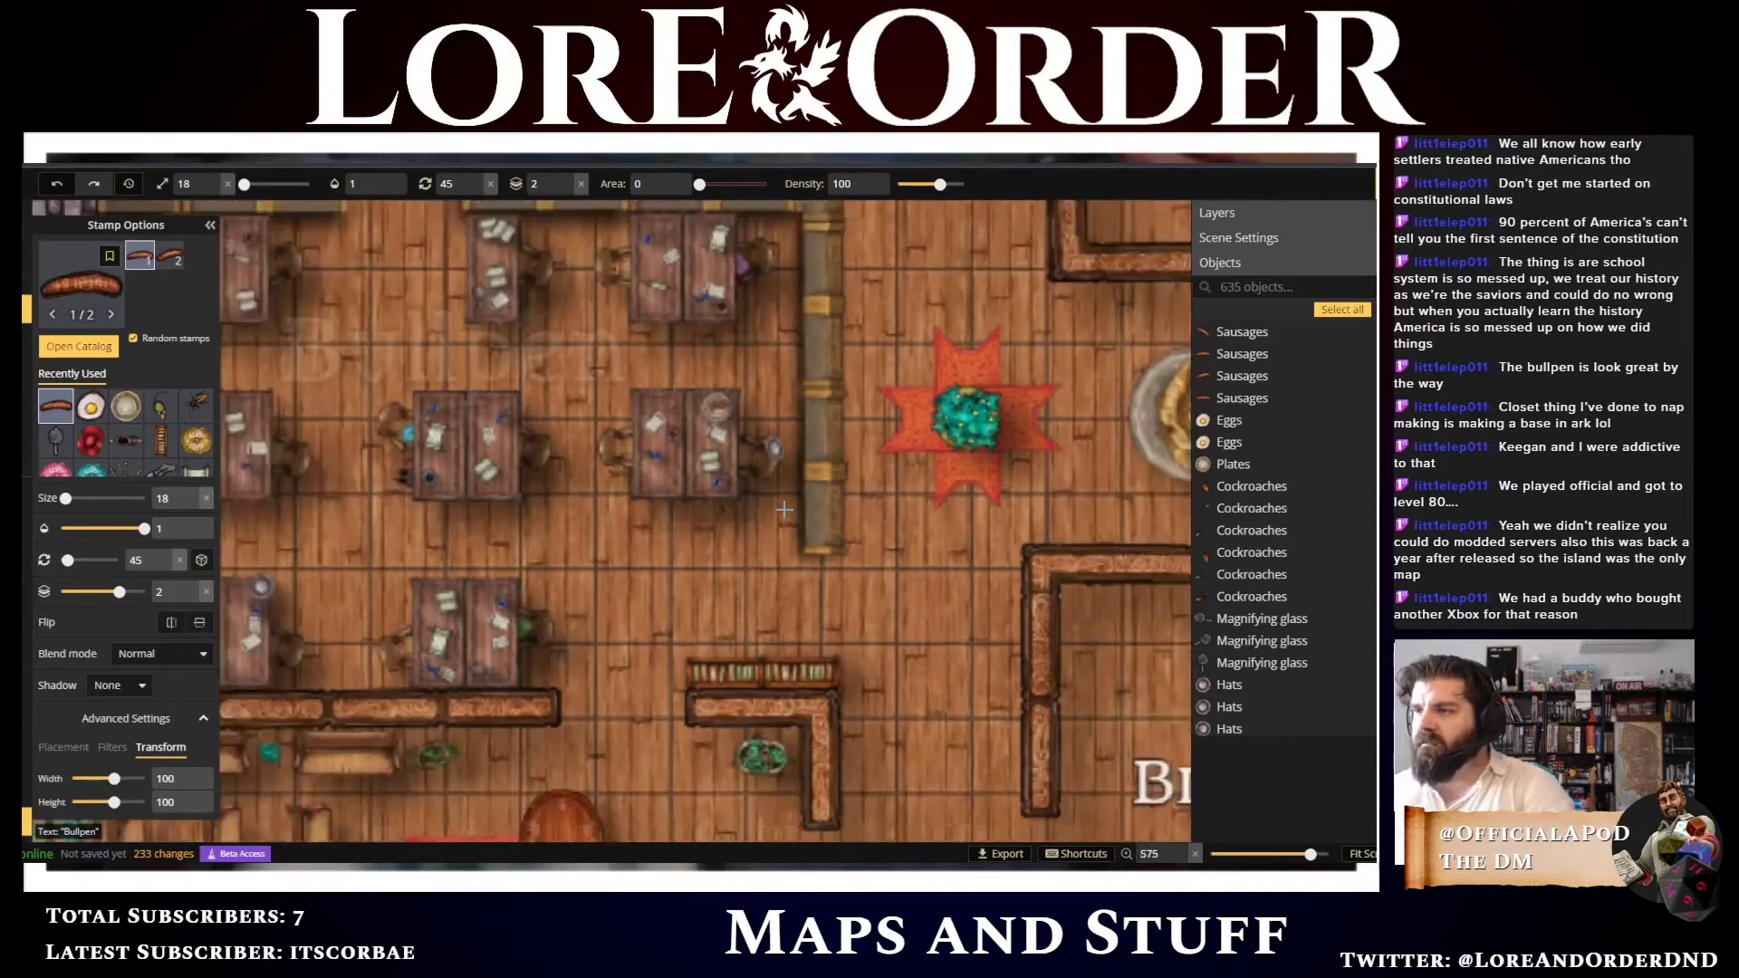
{"action": "scroll", "coordinate": [766, 537], "scroll_direction": "down", "scroll_amount": 3}
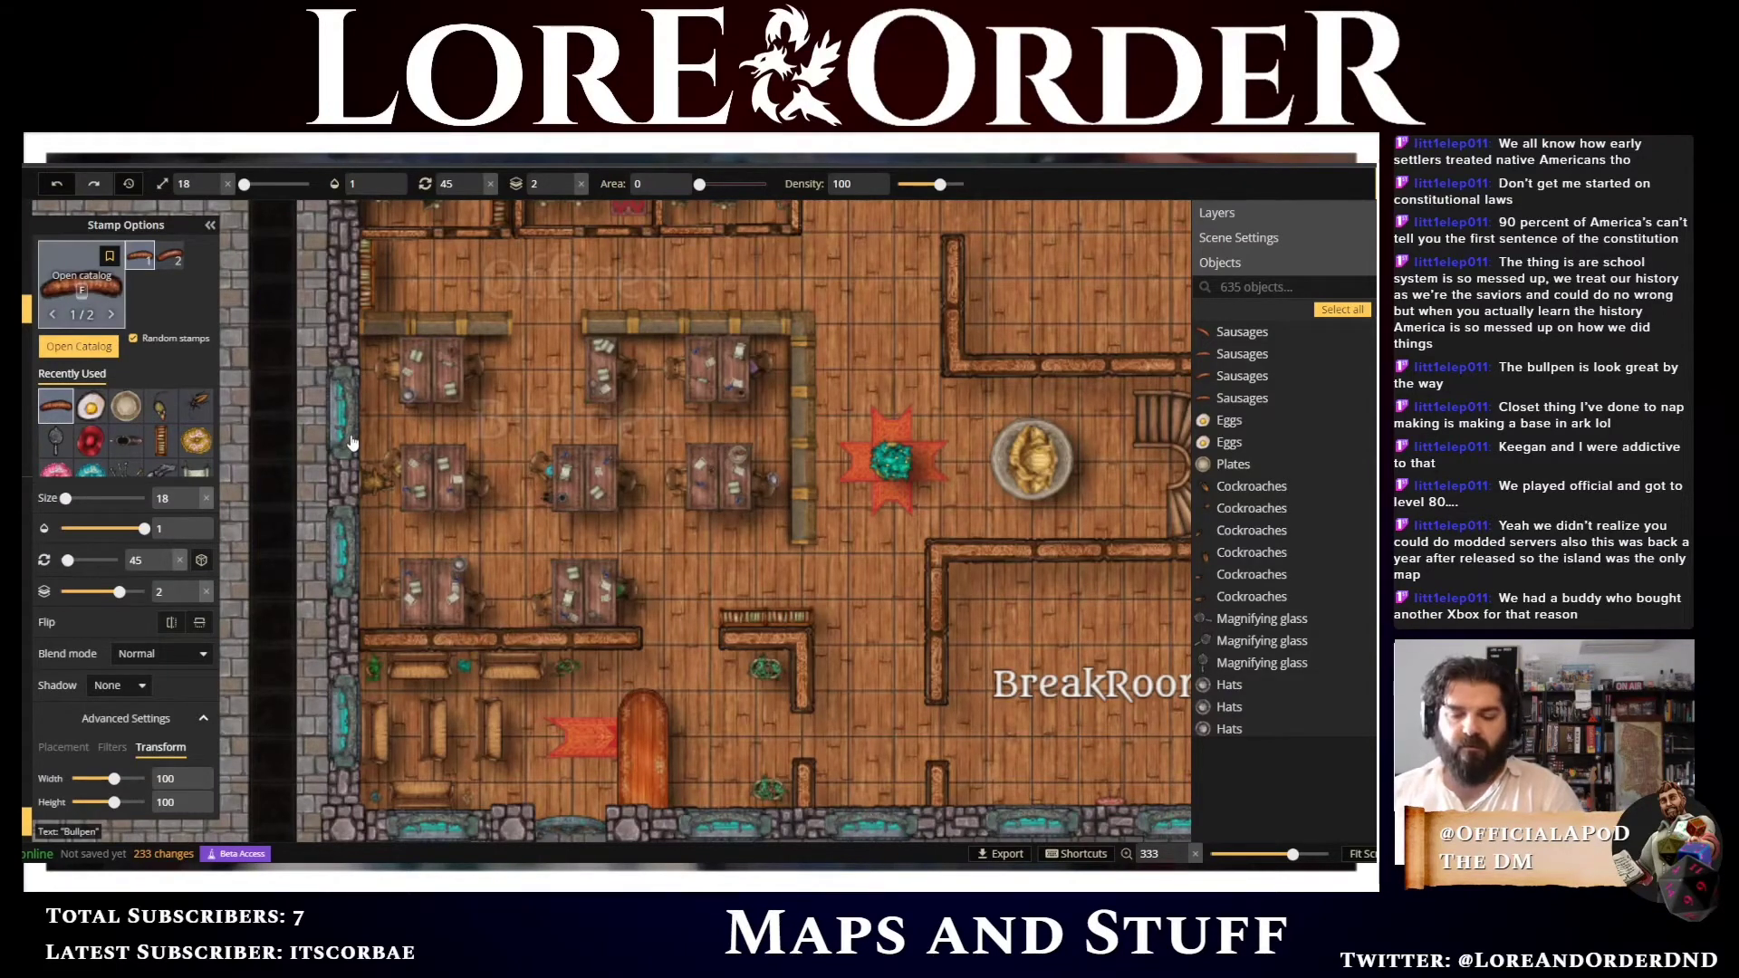
{"action": "key", "text": "f"}
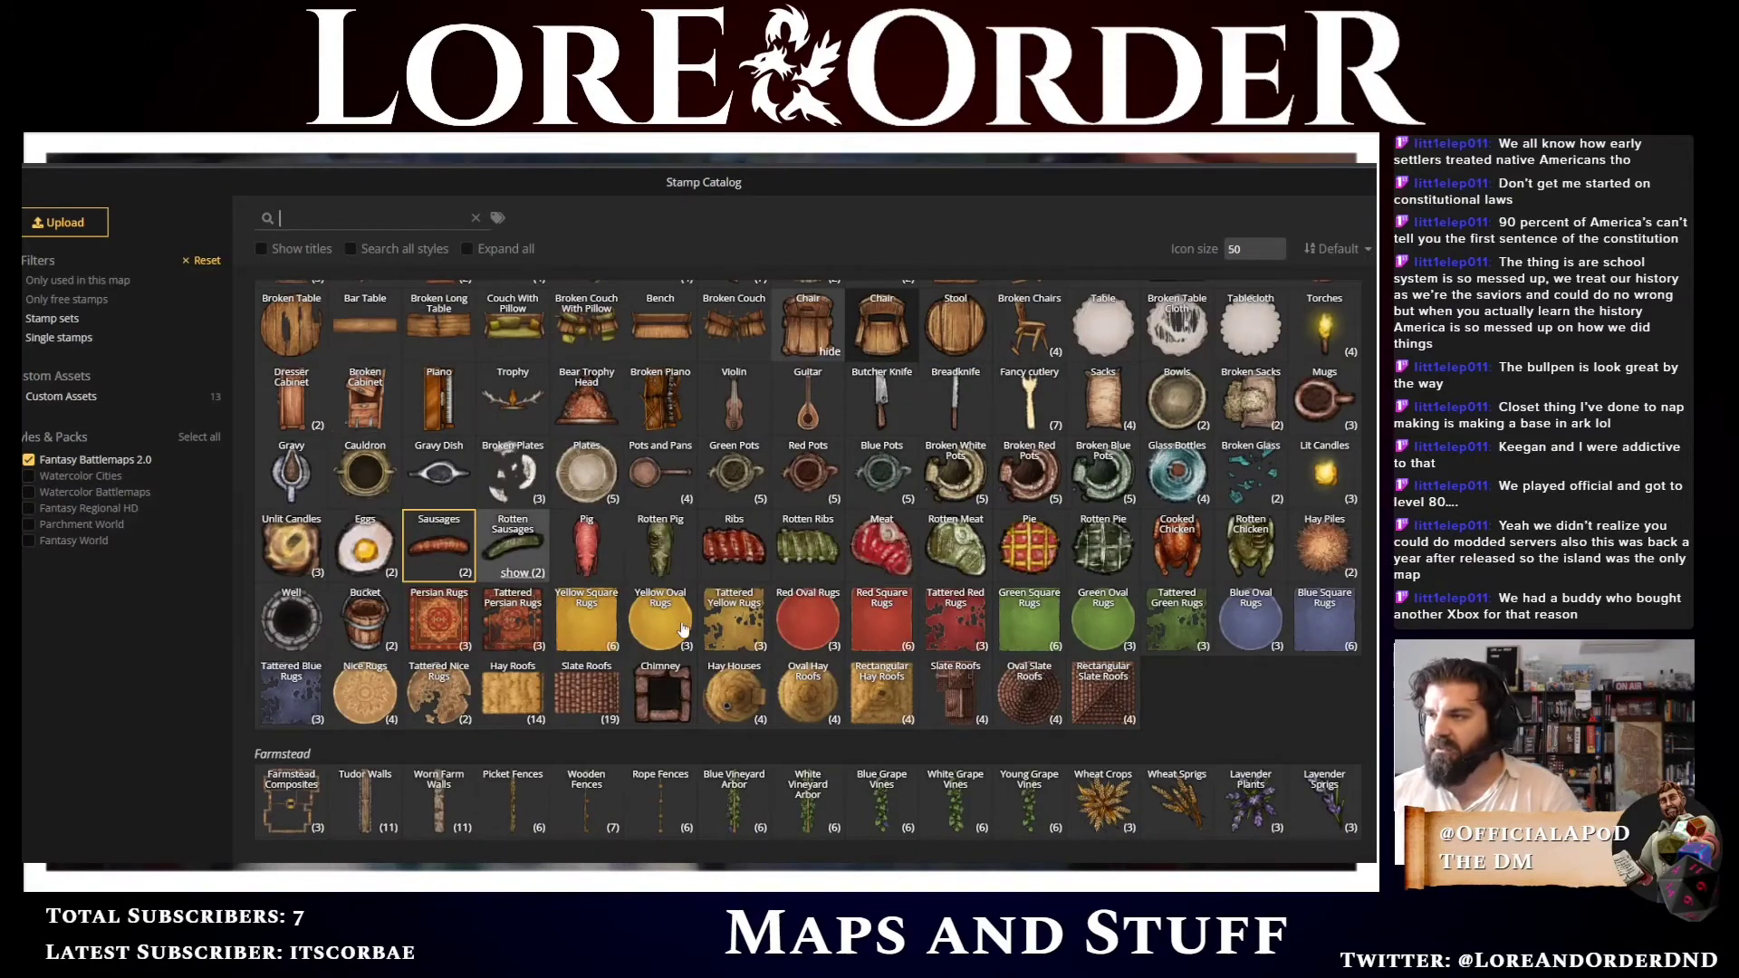
{"action": "scroll", "coordinate": [687, 631], "scroll_direction": "up", "scroll_amount": 10}
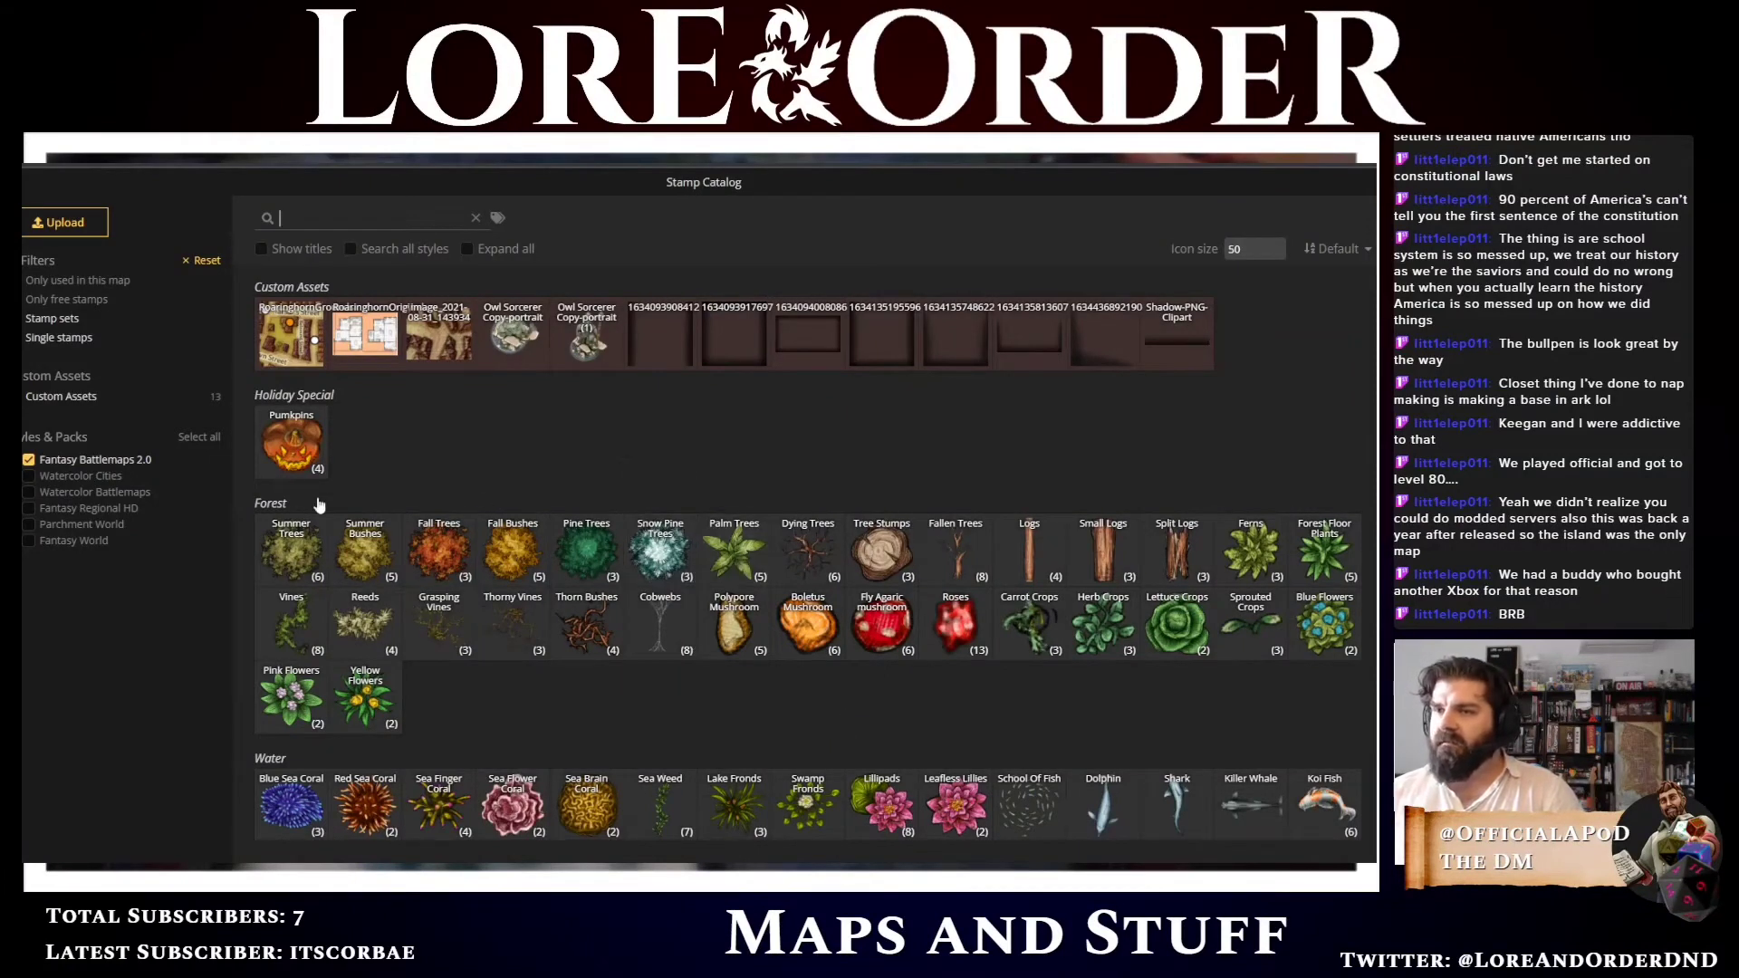
{"action": "scroll", "coordinate": [712, 536], "scroll_direction": "down", "scroll_amount": 5}
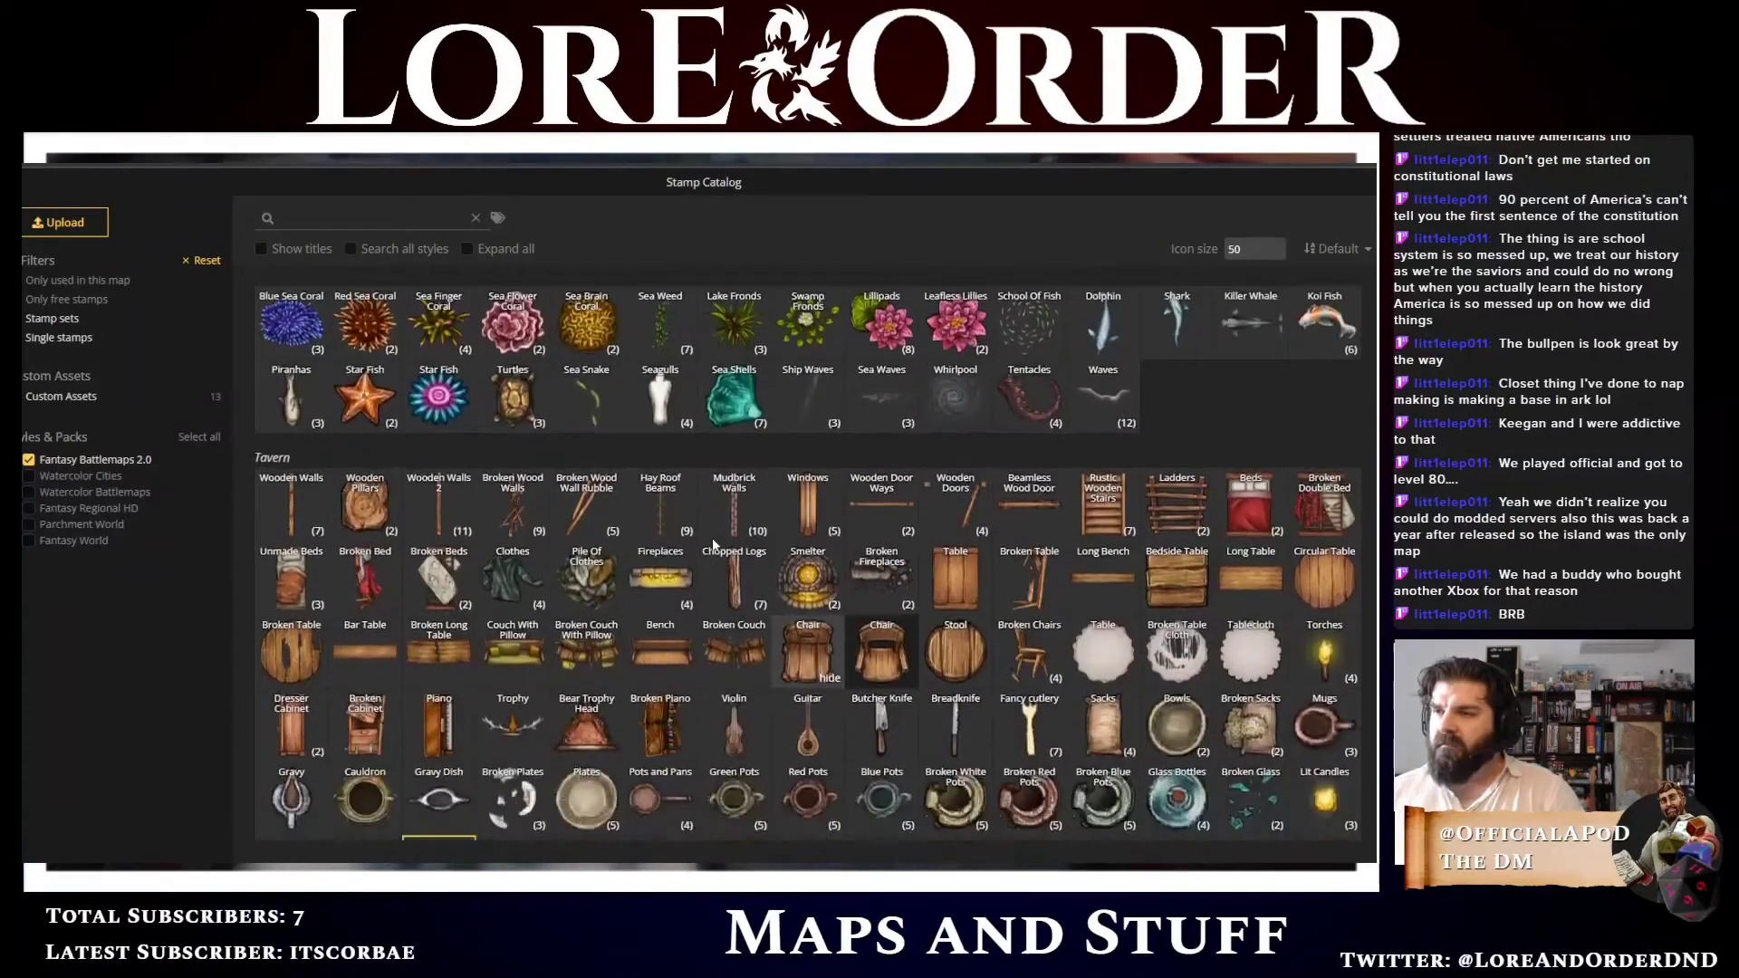
{"action": "scroll", "coordinate": [484, 431], "scroll_direction": "down", "scroll_amount": 2}
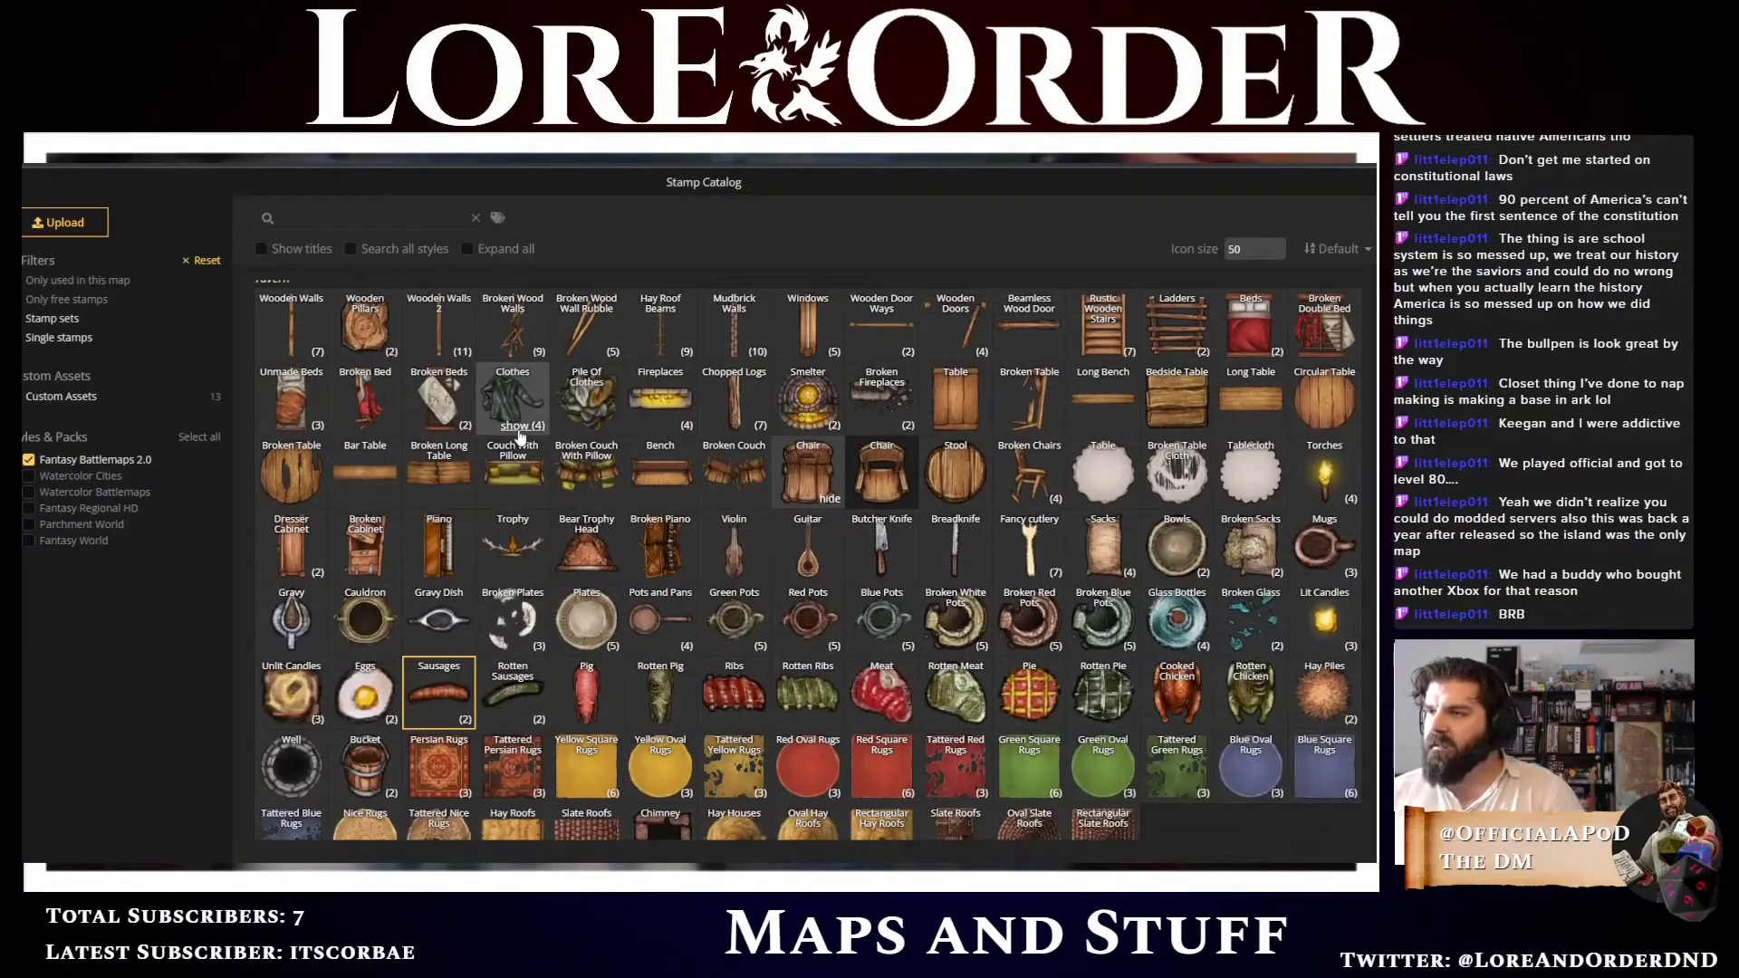
{"action": "left_click", "coordinate": [519, 435]}
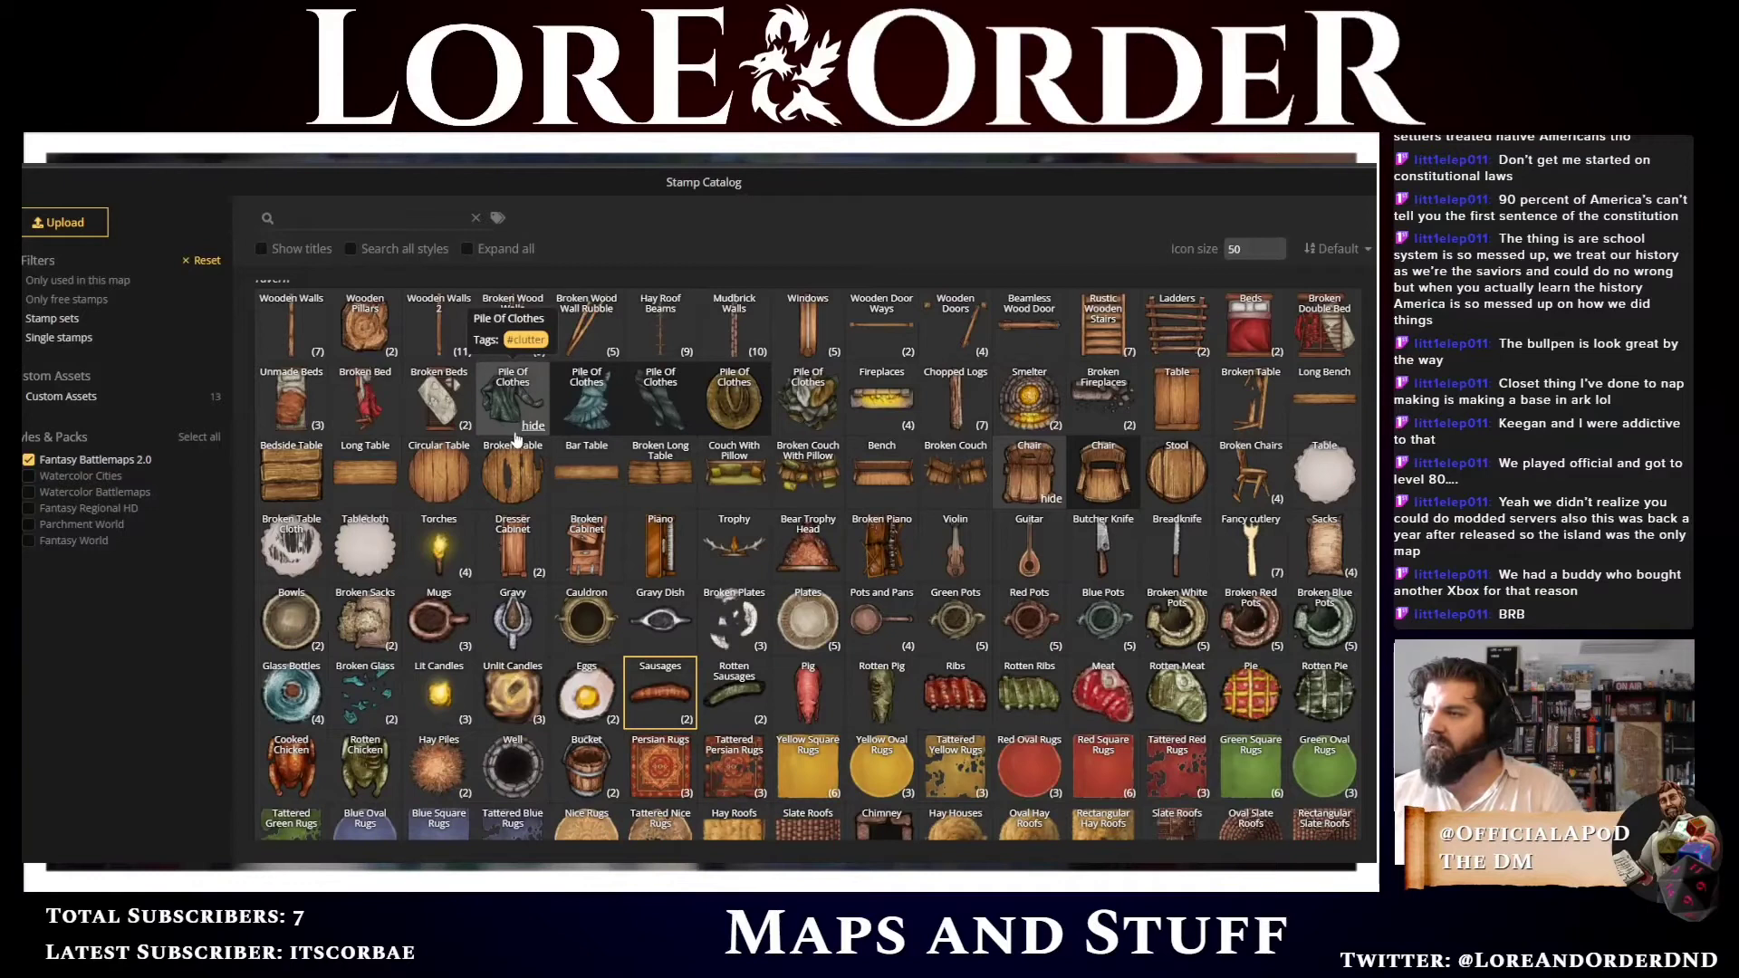
{"action": "left_click", "coordinate": [507, 415]}
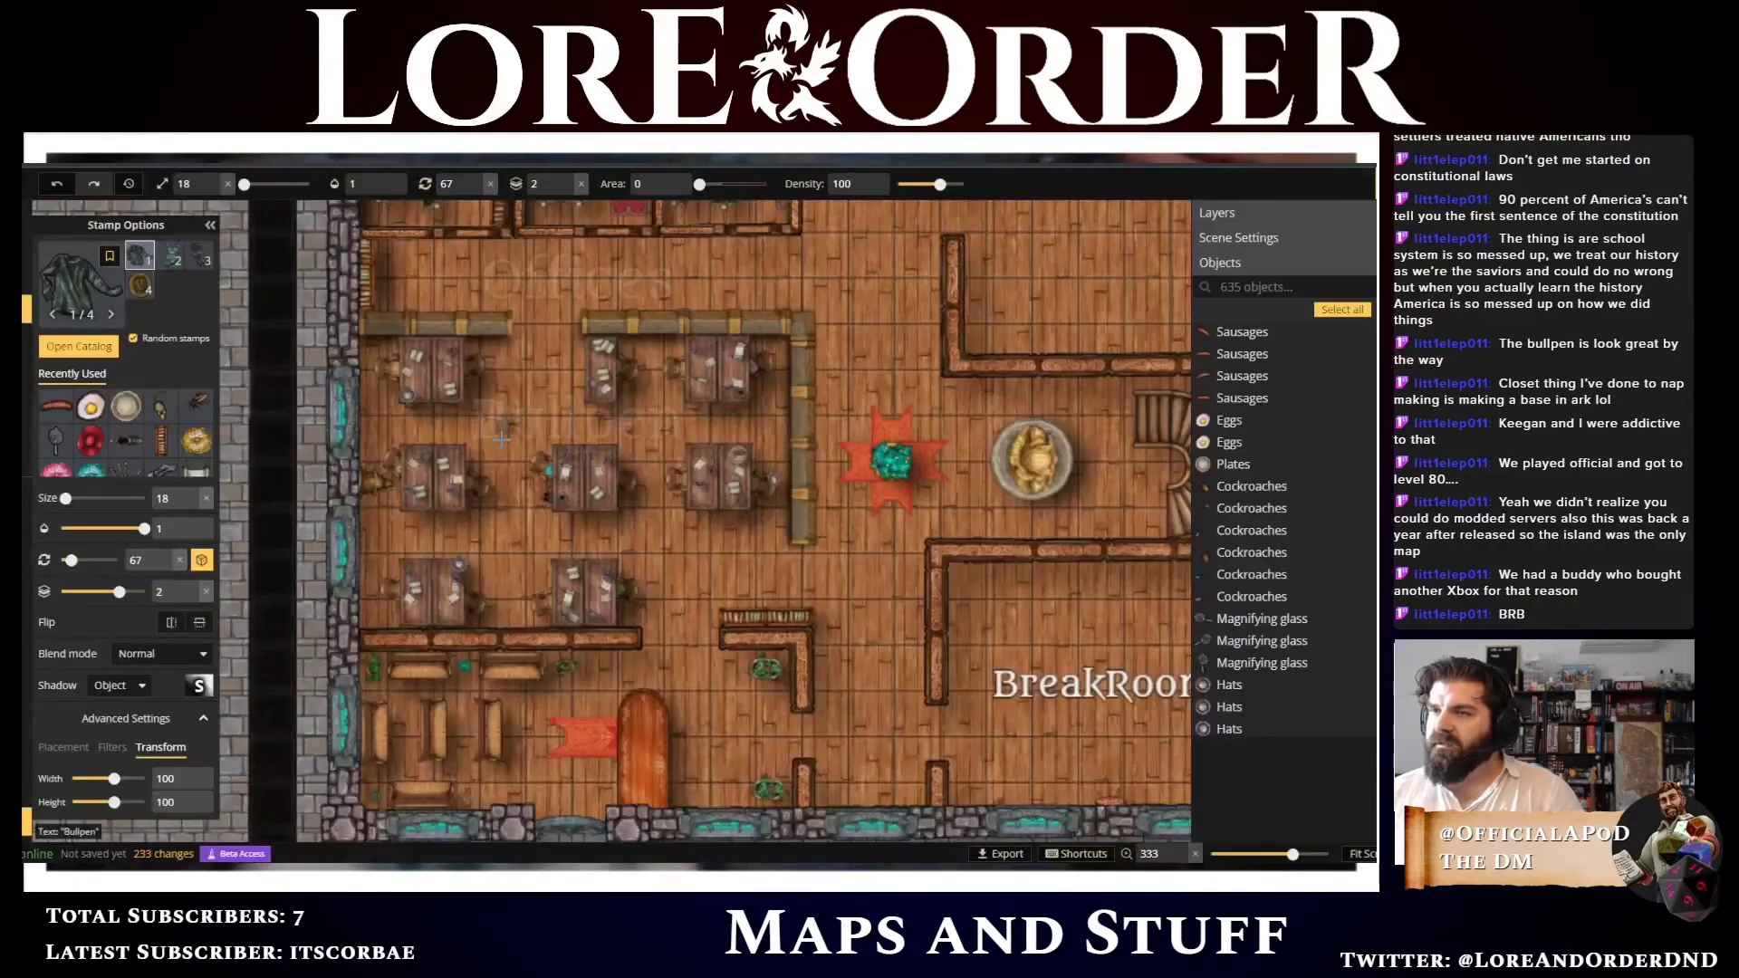
{"action": "left_click", "coordinate": [566, 187]}
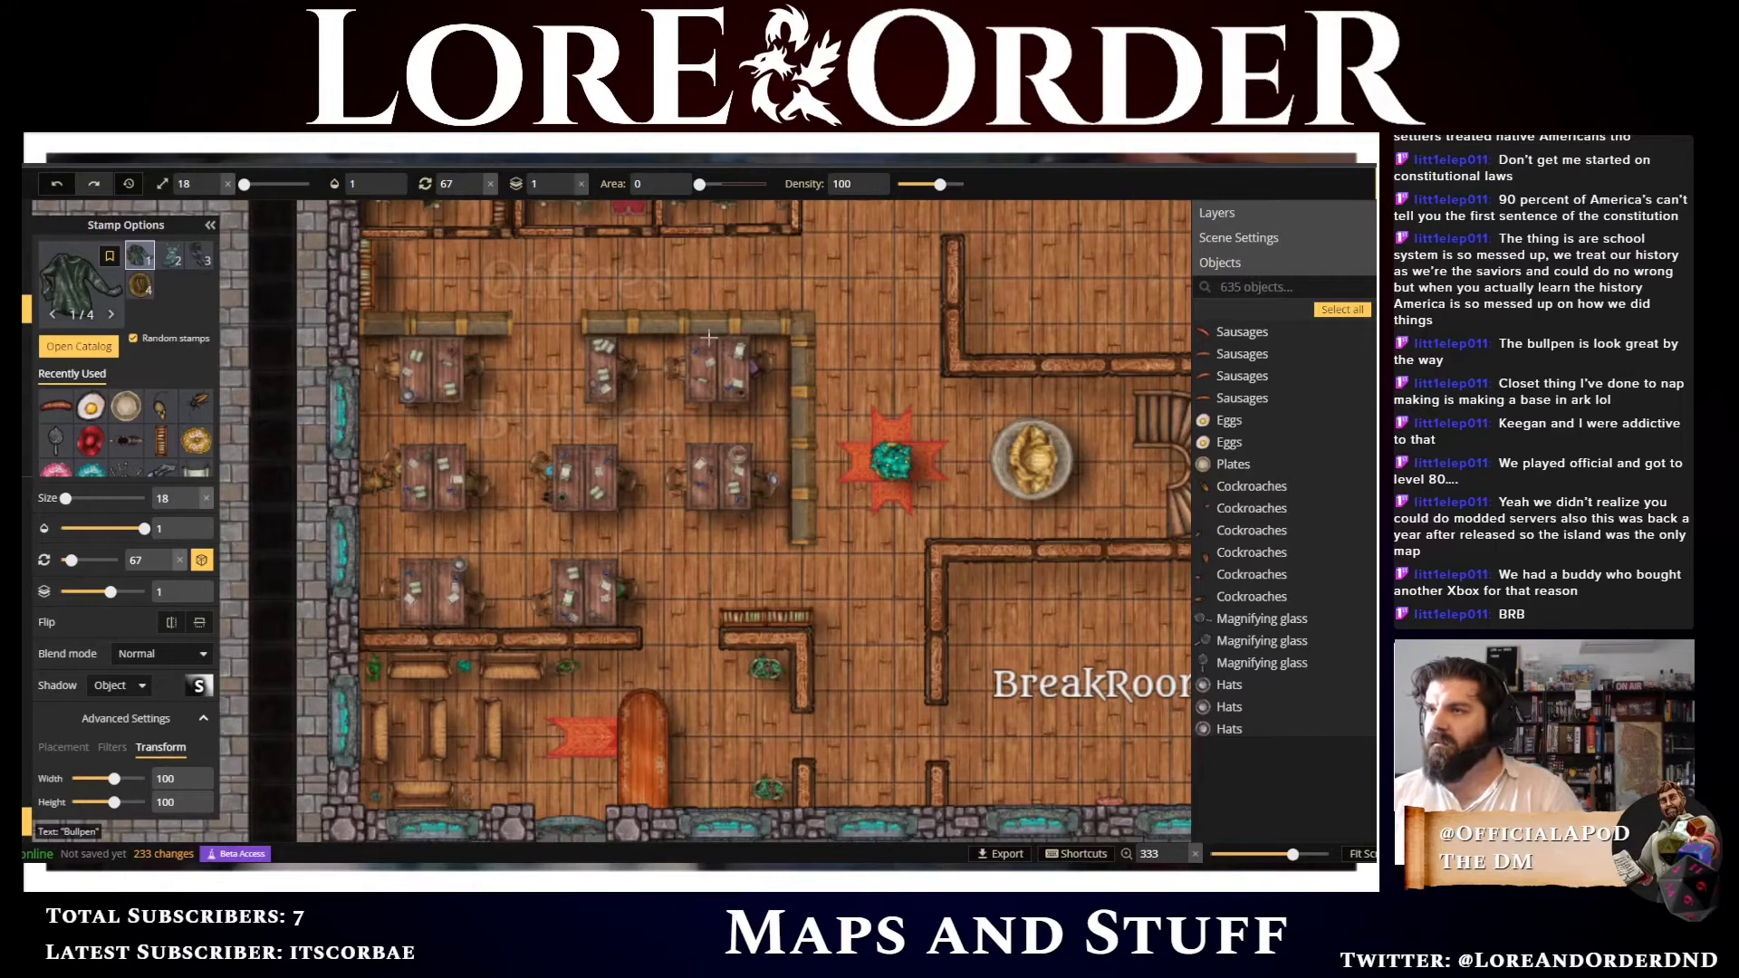
{"action": "left_click", "coordinate": [754, 455]}
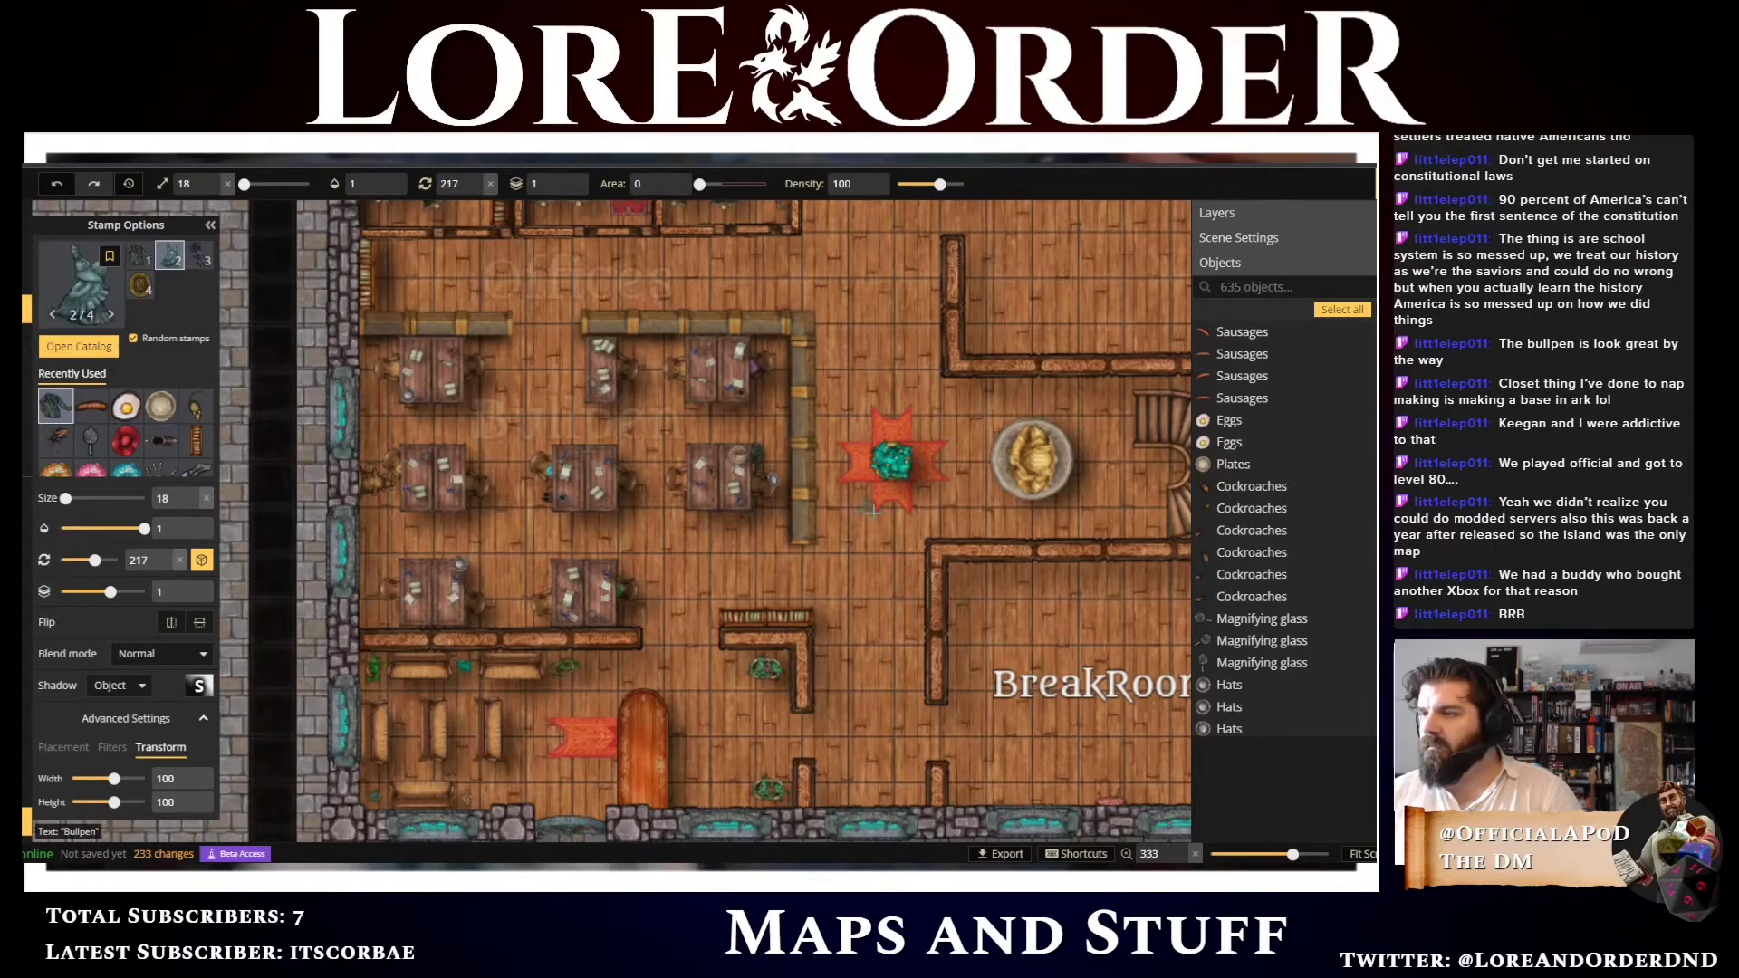
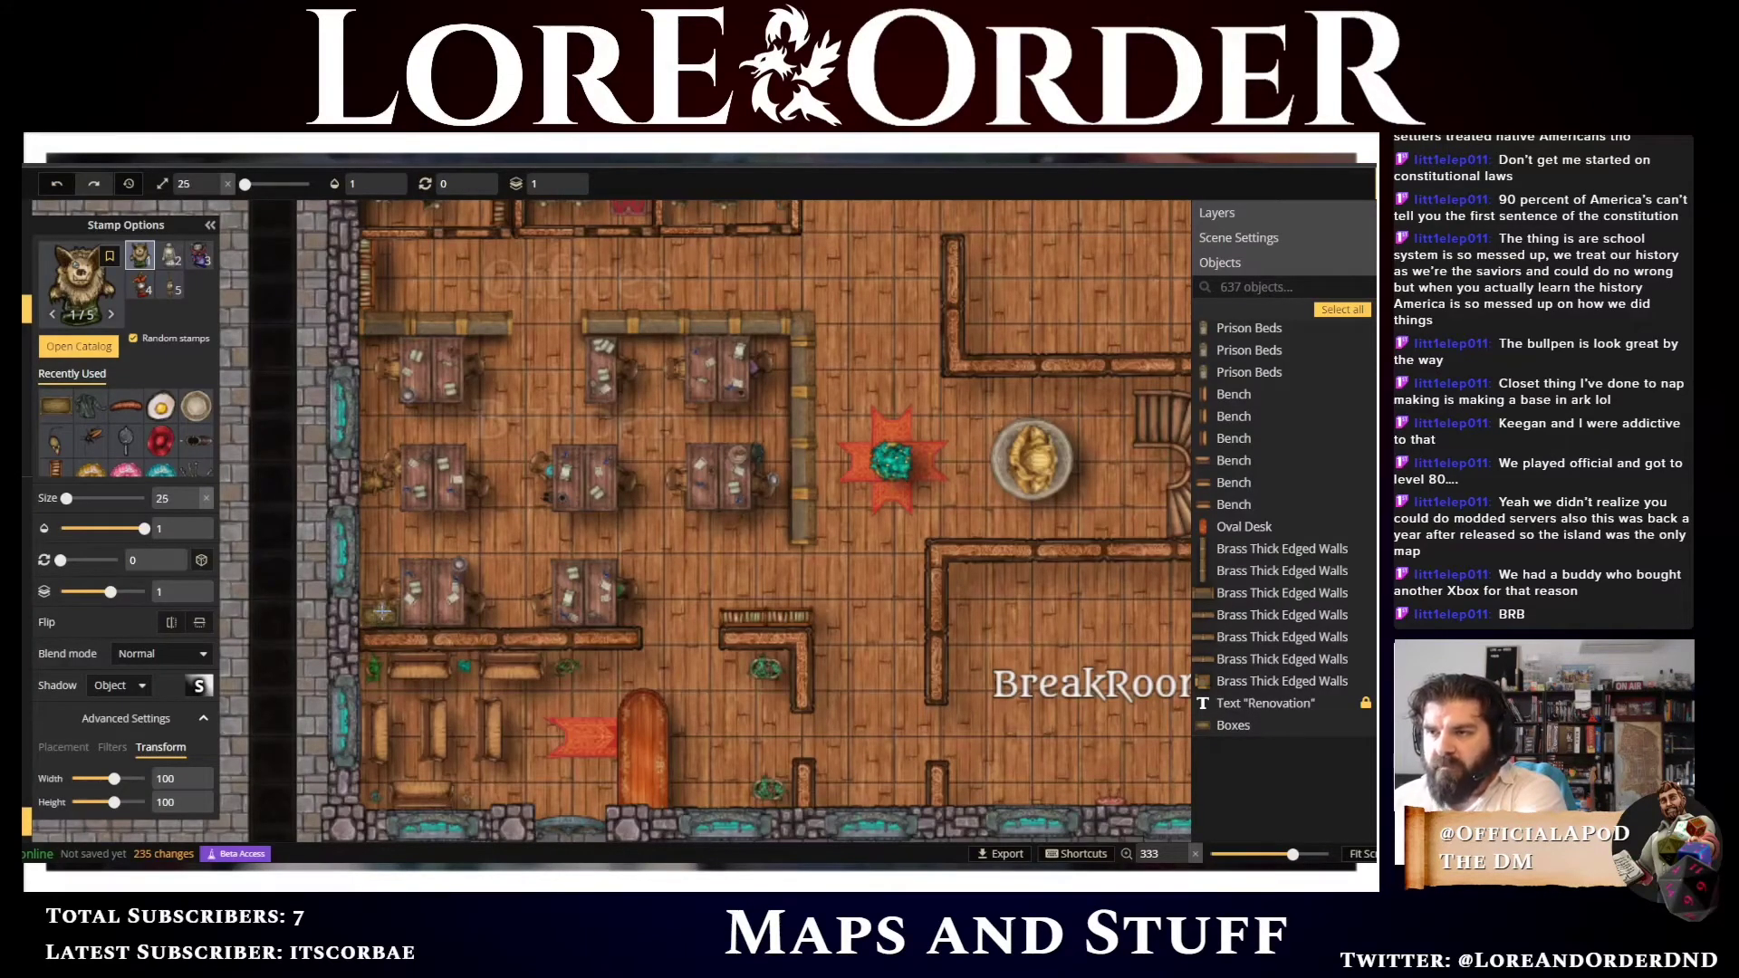
Set the stamp size to 12 and place several hand puppets beside the lower-left bullpen desk
{"action": "scroll", "coordinate": [382, 613], "scroll_direction": "down", "scroll_amount": 3}
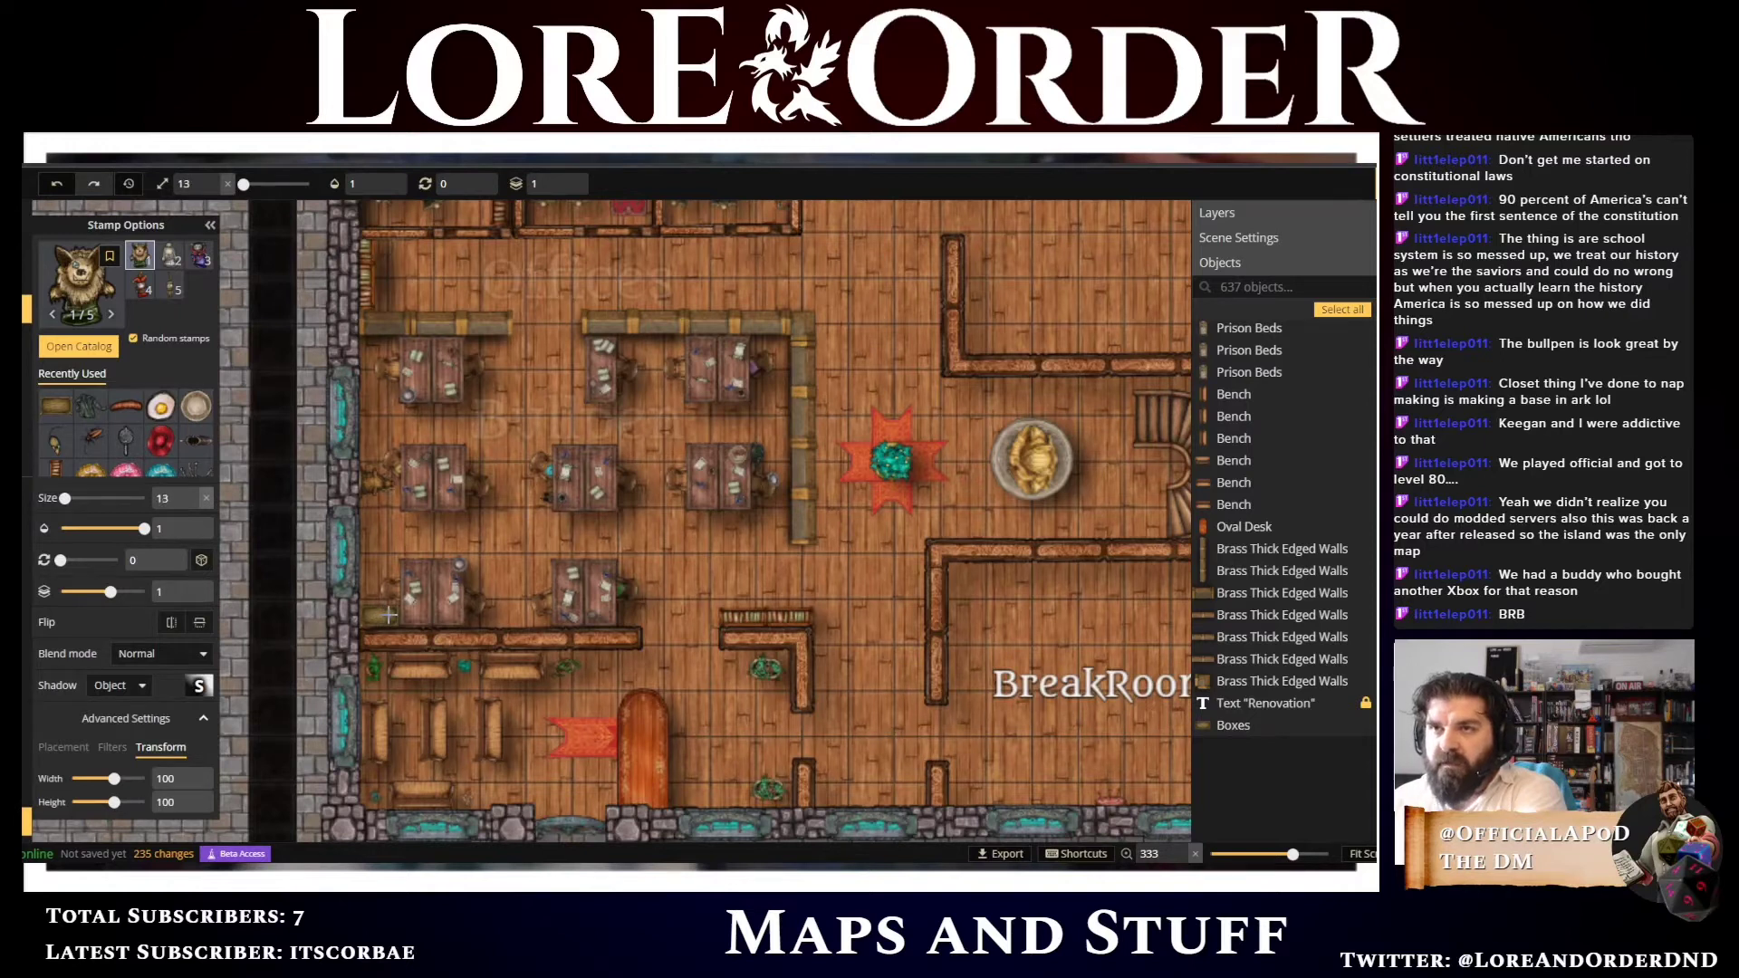
{"action": "scroll", "coordinate": [388, 615], "scroll_direction": "up", "scroll_amount": 6}
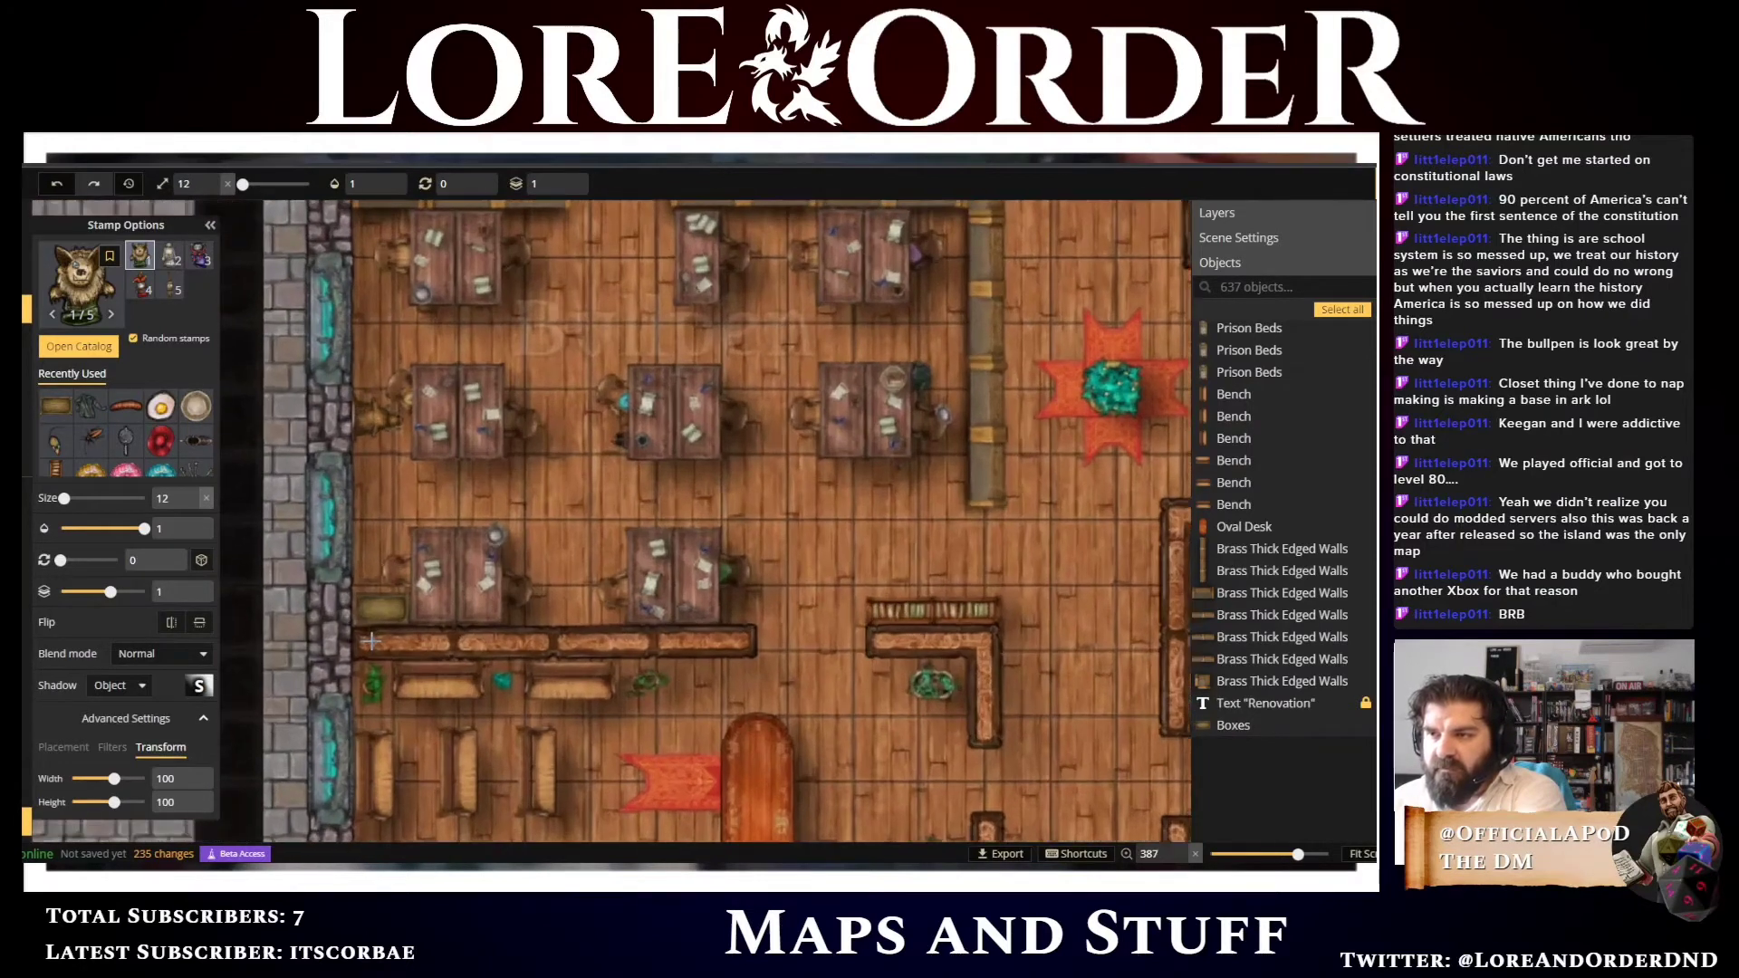
{"action": "left_click", "coordinate": [410, 587]}
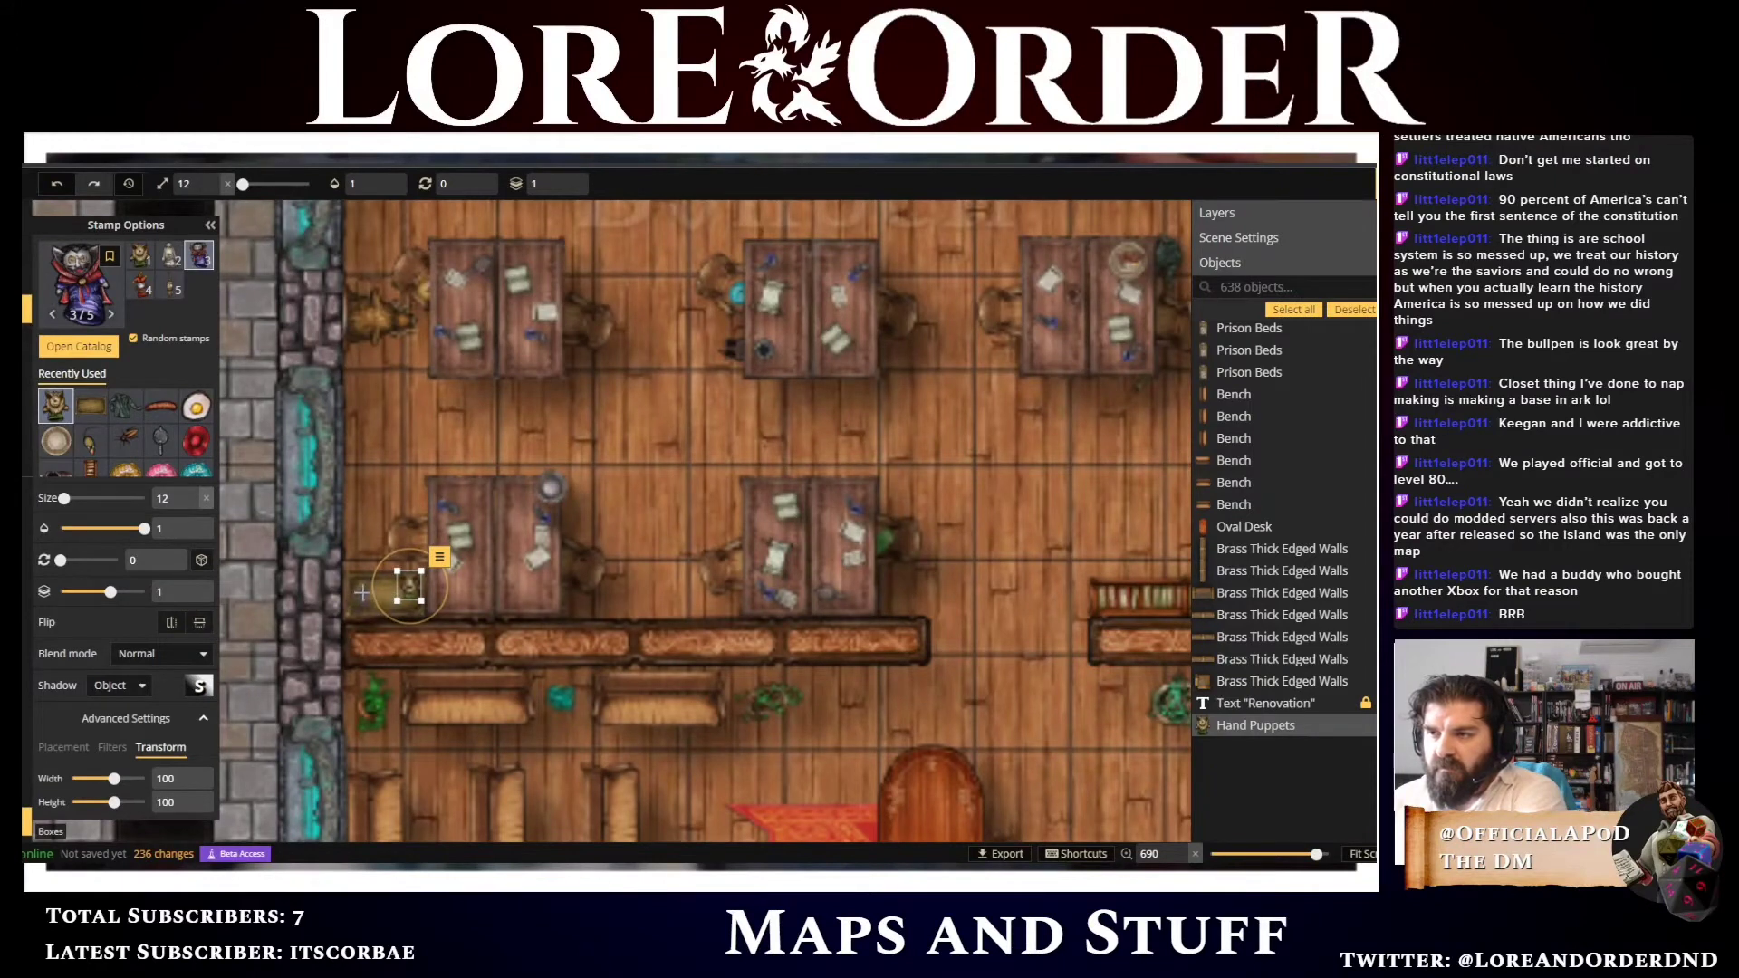
{"action": "left_click", "coordinate": [362, 593]}
{"action": "scroll", "coordinate": [363, 592], "scroll_direction": "down", "scroll_amount": 3}
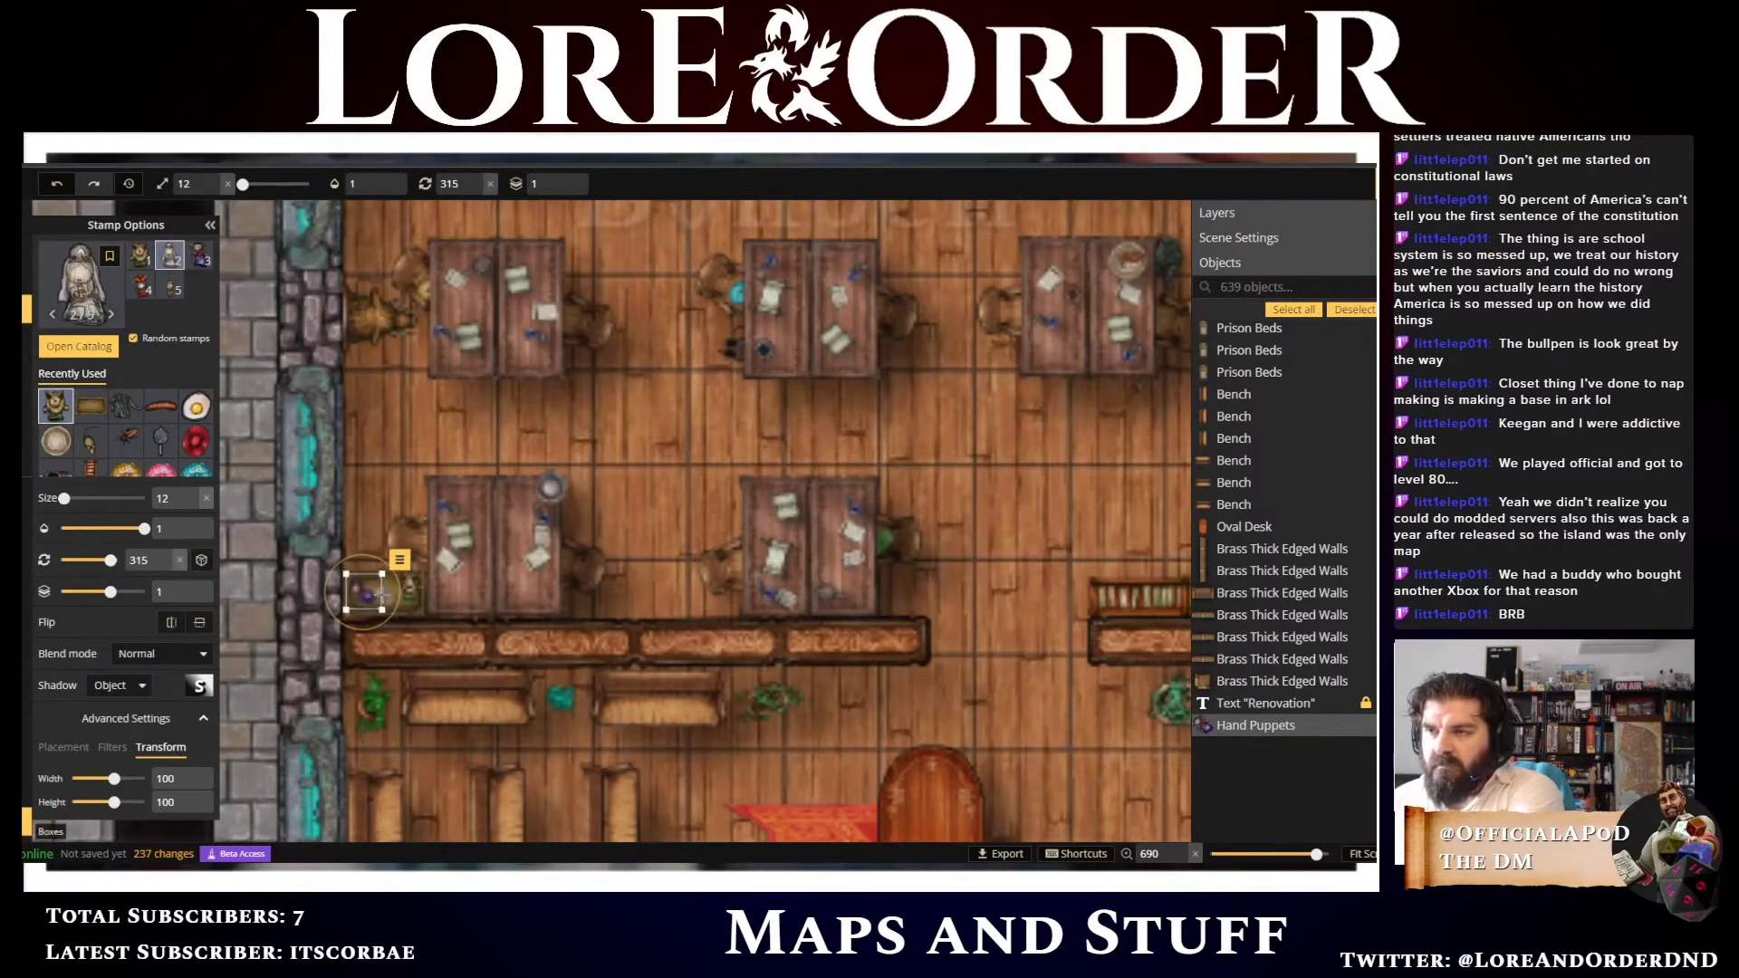
{"action": "left_click", "coordinate": [385, 595]}
{"action": "left_click_drag", "start_coordinate": [423, 581], "coordinate": [424, 607]}
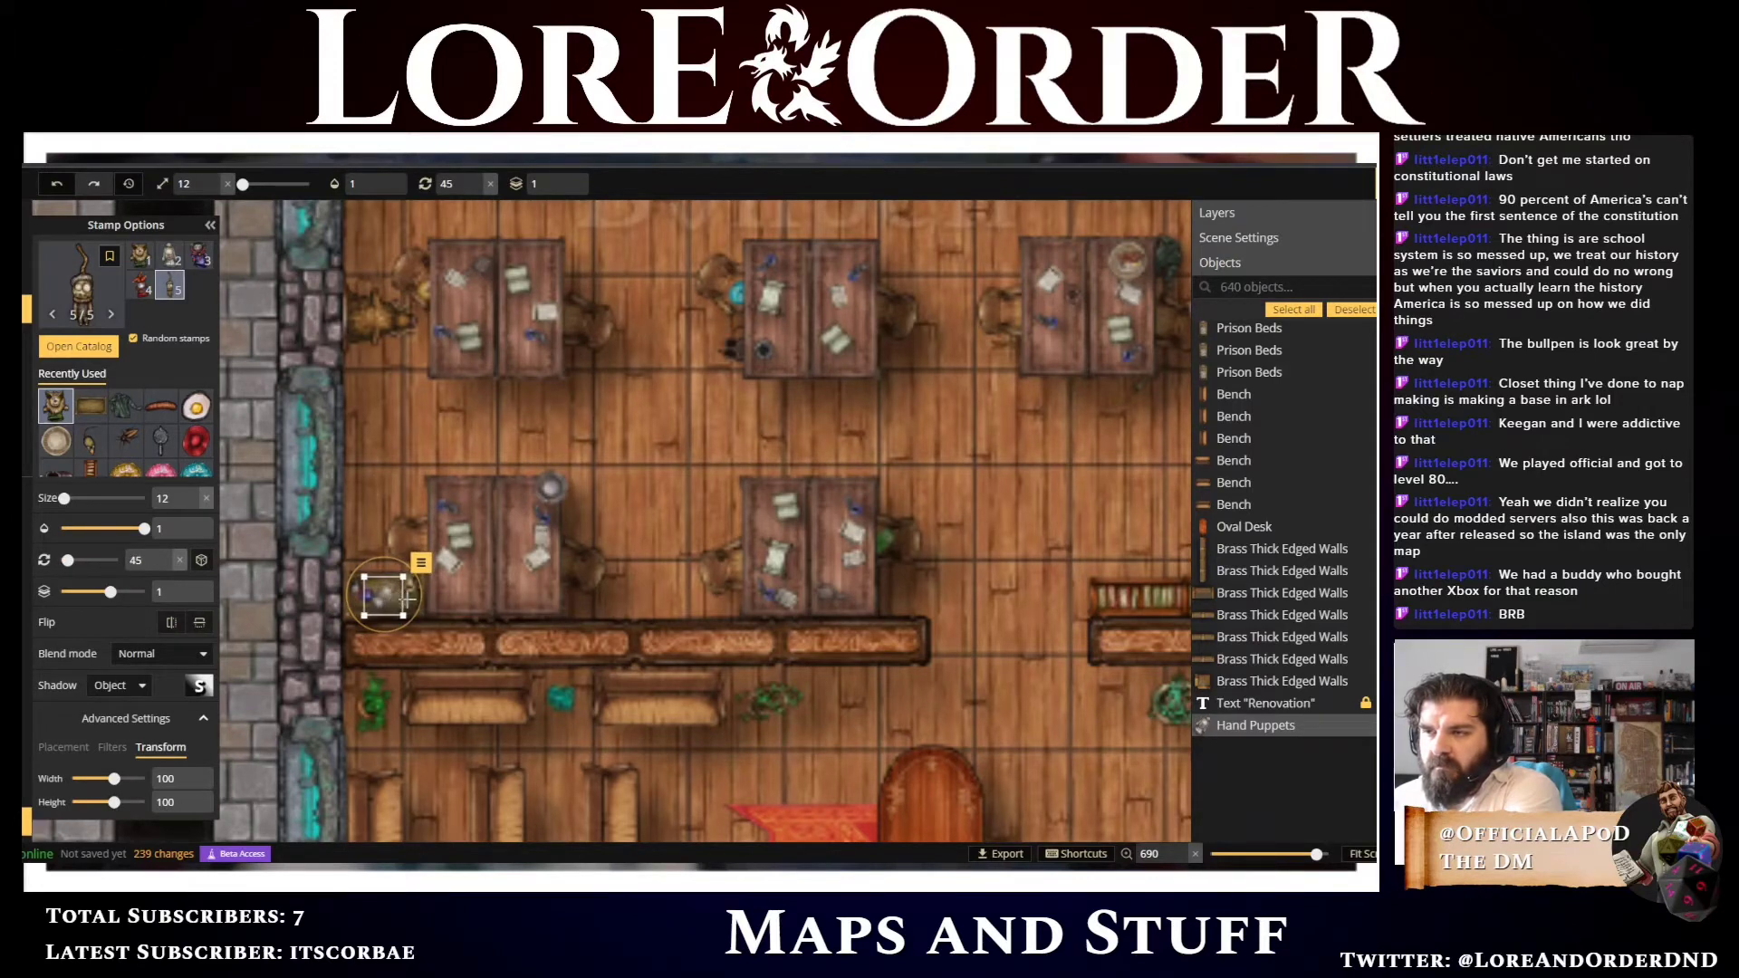
{"action": "left_click", "coordinate": [406, 599]}
Rotate the last hand puppet to 135 degrees and nudge it into place beside the desk
{"action": "scroll", "coordinate": [446, 644], "scroll_direction": "up", "scroll_amount": 5}
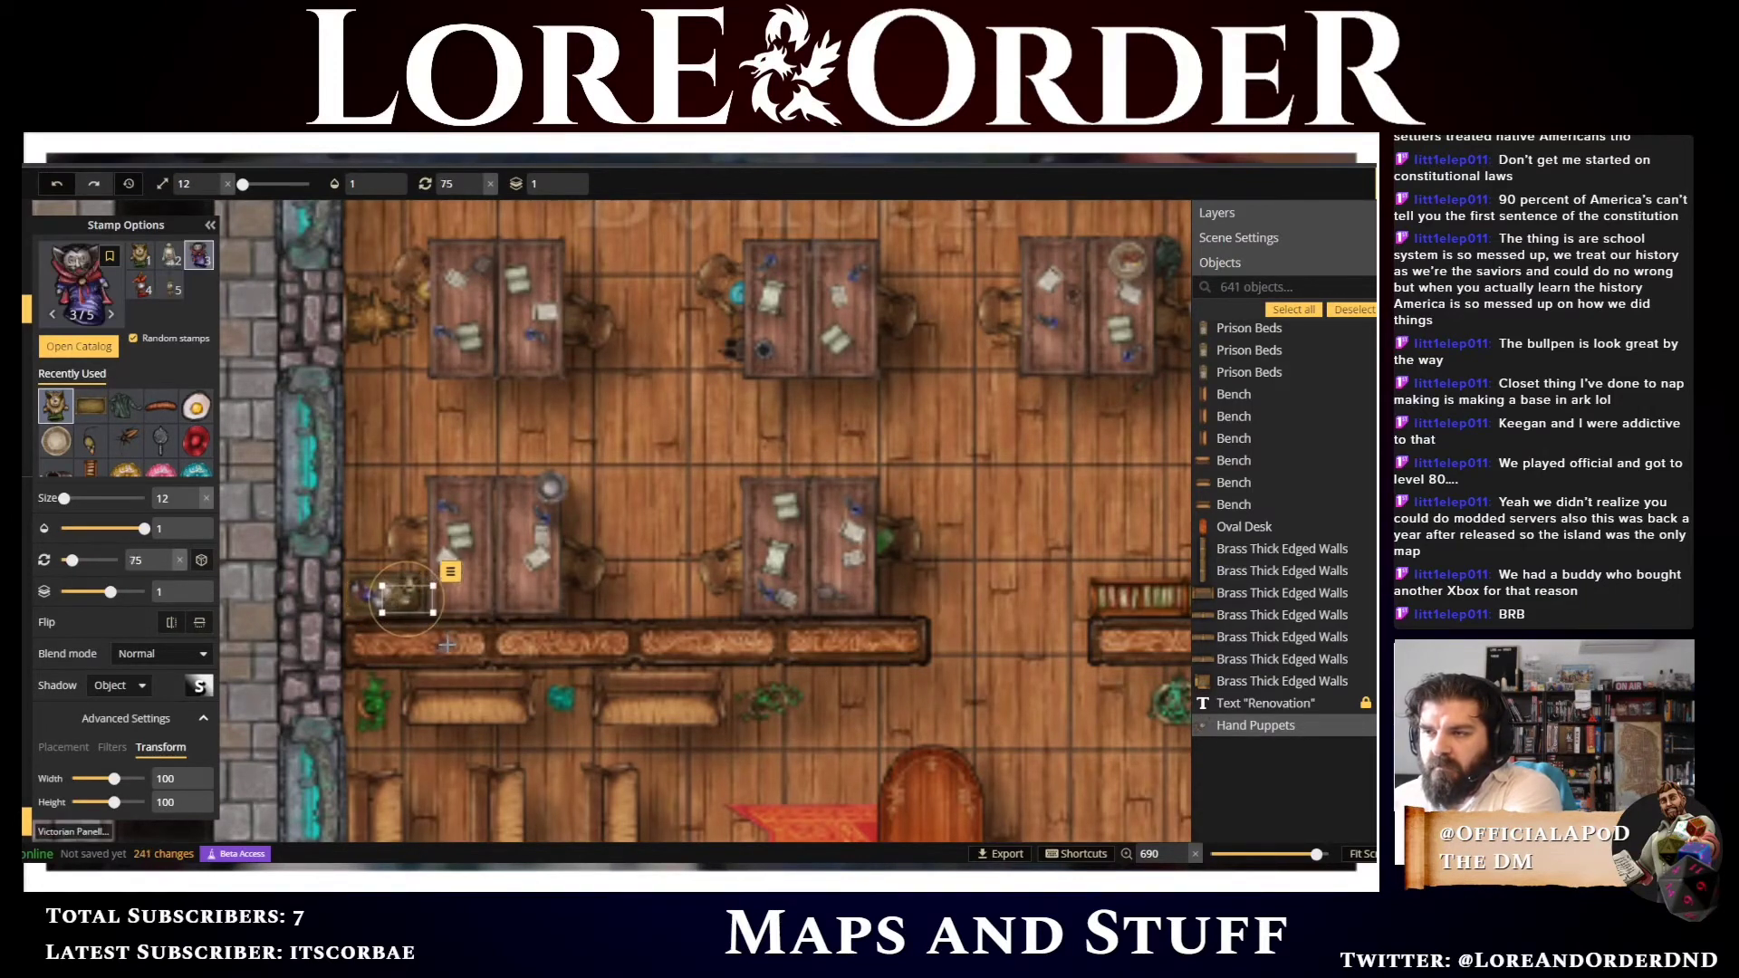
{"action": "scroll", "coordinate": [447, 644], "scroll_direction": "up", "scroll_amount": 1}
{"action": "key", "text": "Left"}
{"action": "key", "text": "Left"}
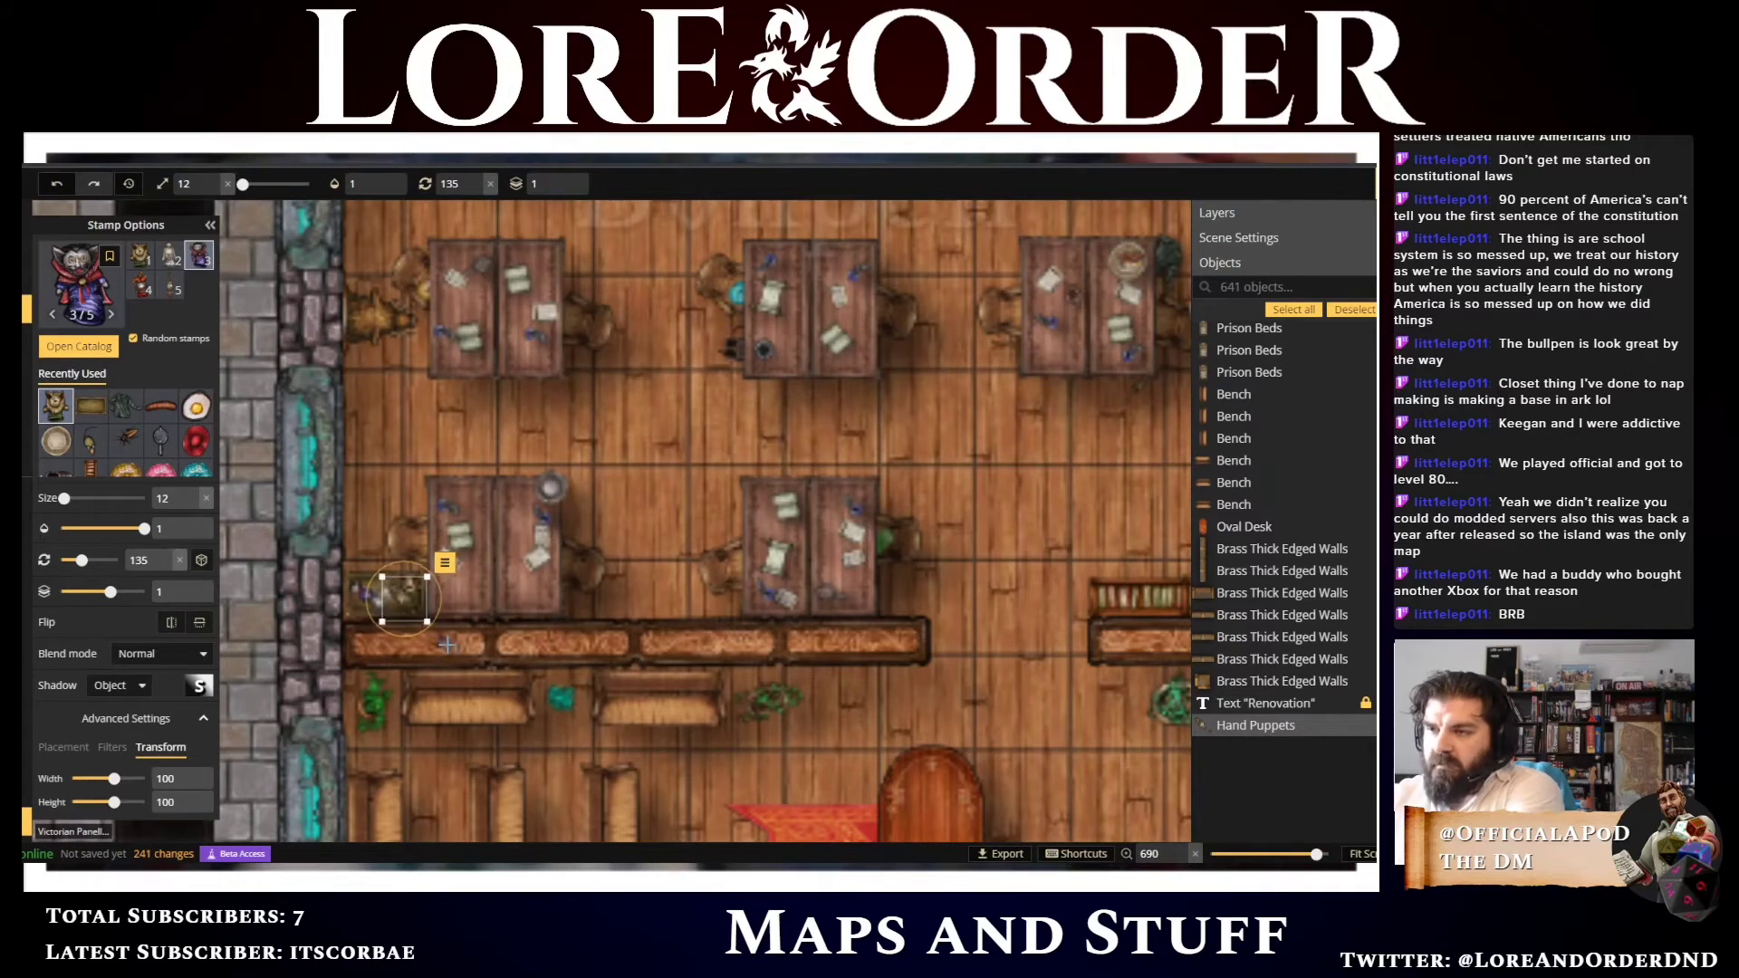
{"action": "key", "text": "Up"}
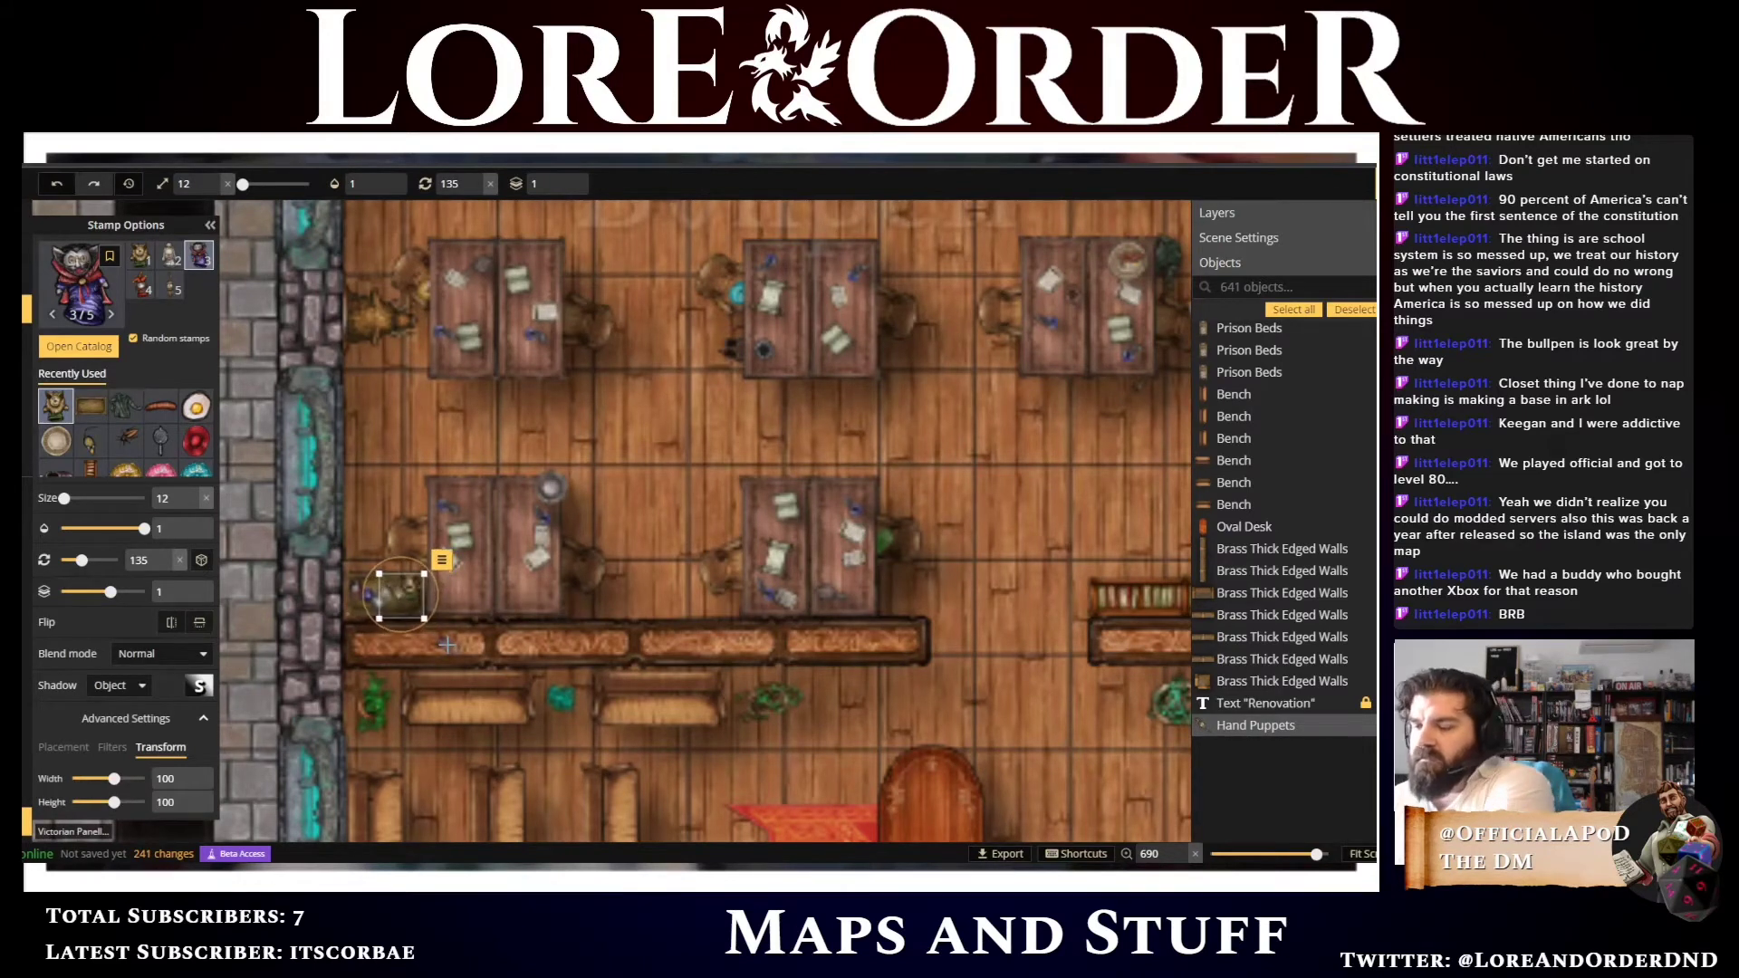
{"action": "key", "text": "Down"}
{"action": "key", "text": "Up"}
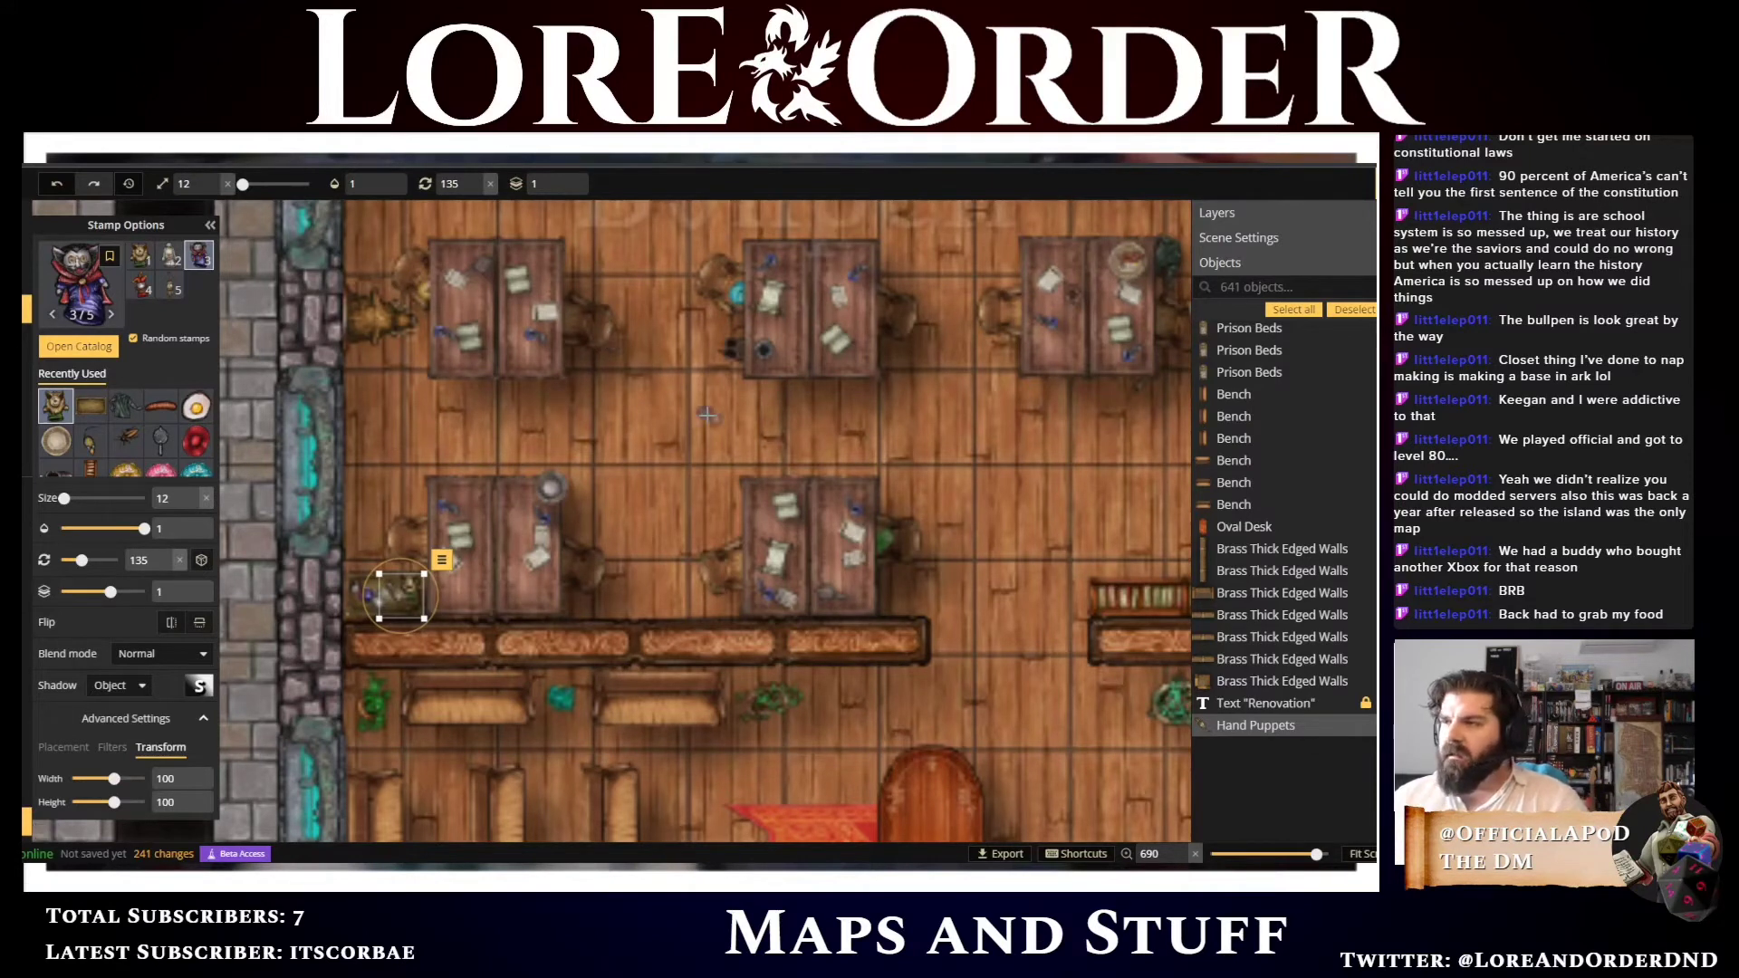
Choose the Random Toys stamp from the catalog and place a toy near the lower-left bullpen desk
{"action": "scroll", "coordinate": [734, 380], "scroll_direction": "down", "scroll_amount": 3}
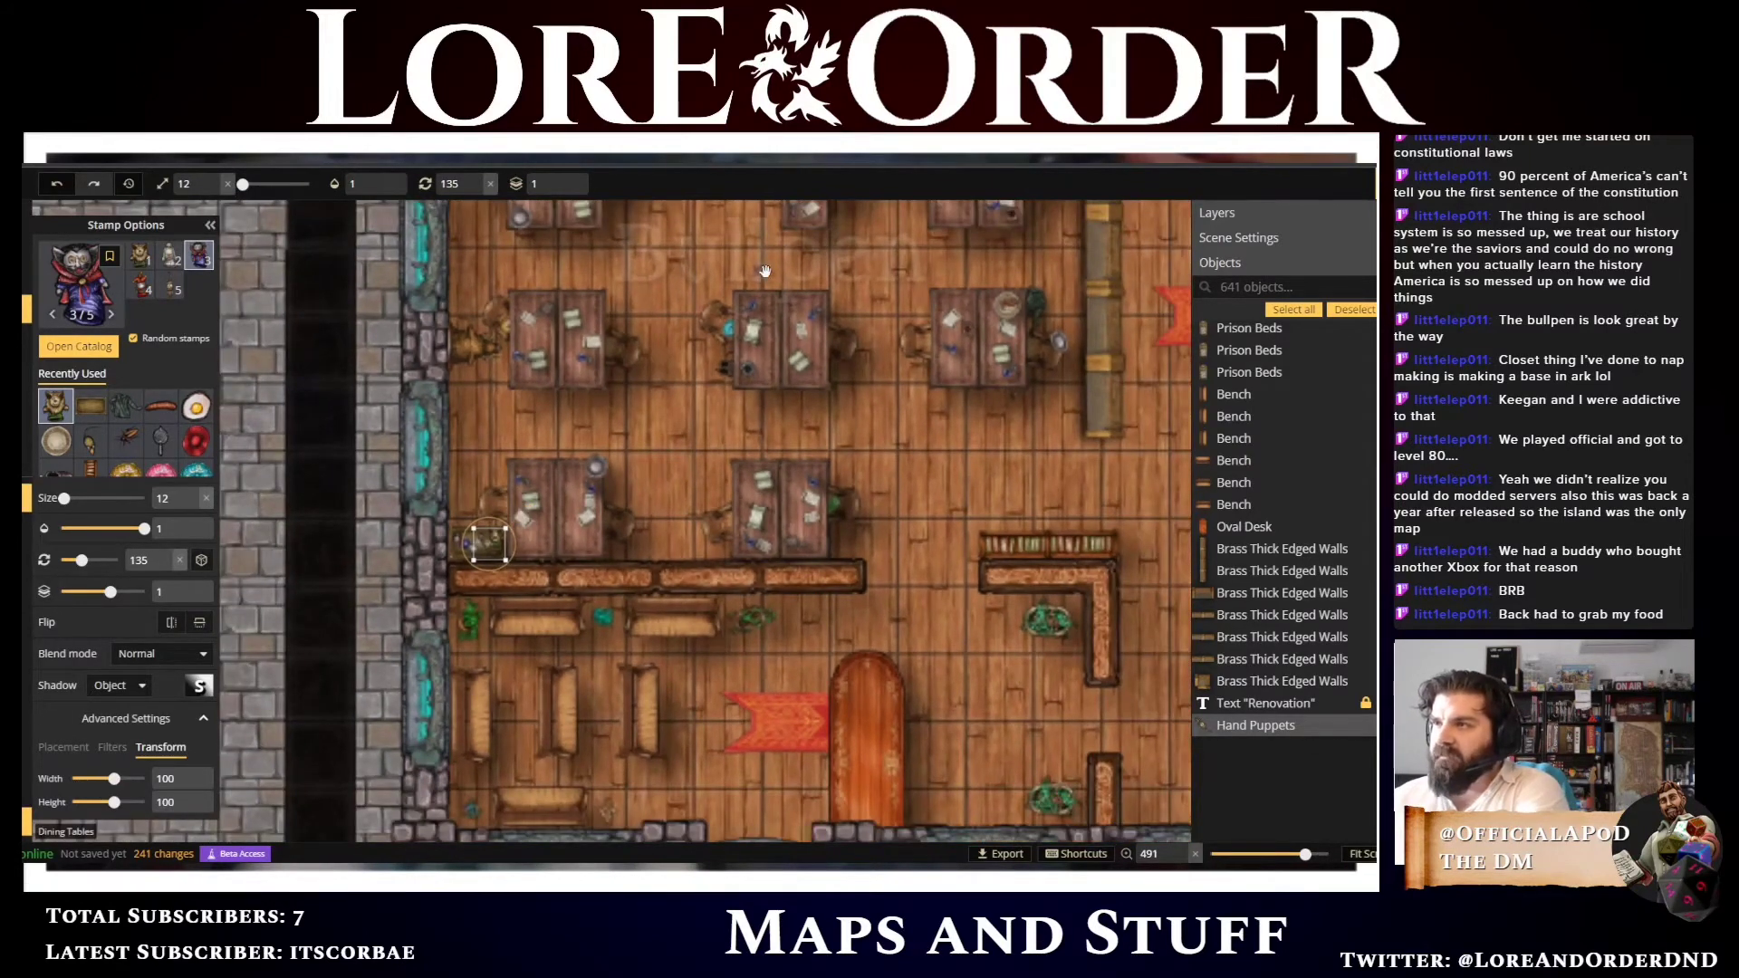
{"action": "left_click_drag", "start_coordinate": [765, 276], "coordinate": [677, 468]}
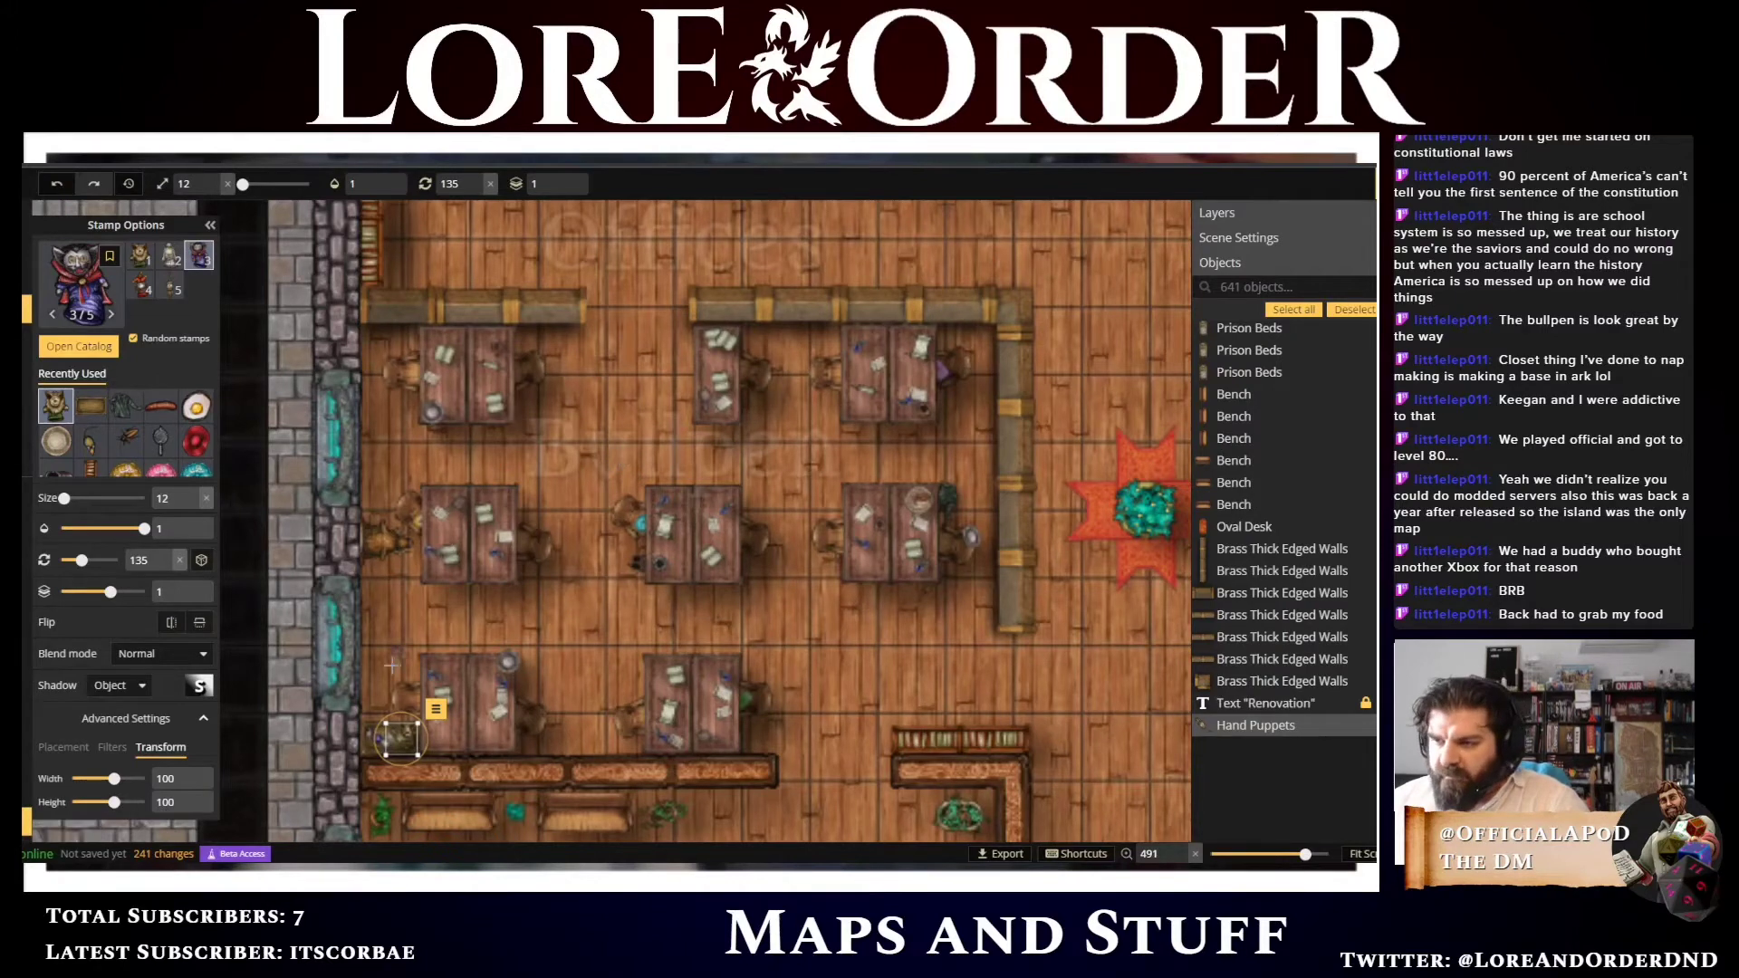
{"action": "left_click", "coordinate": [92, 308]}
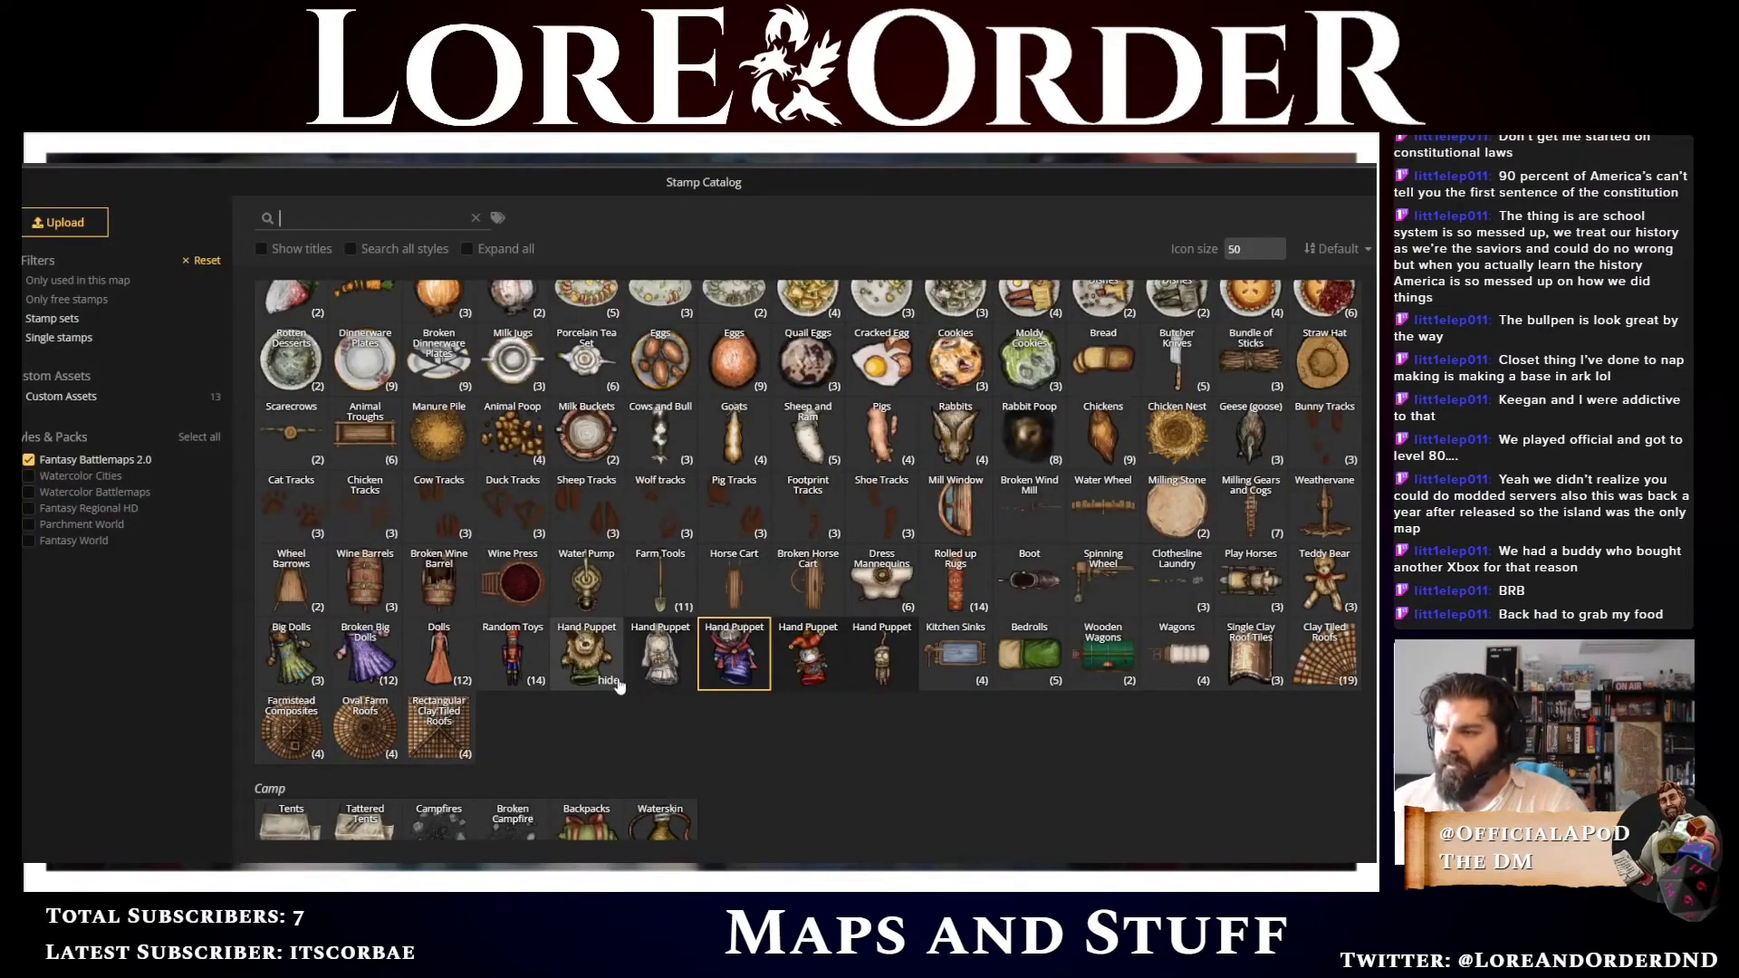
{"action": "left_click", "coordinate": [514, 661]}
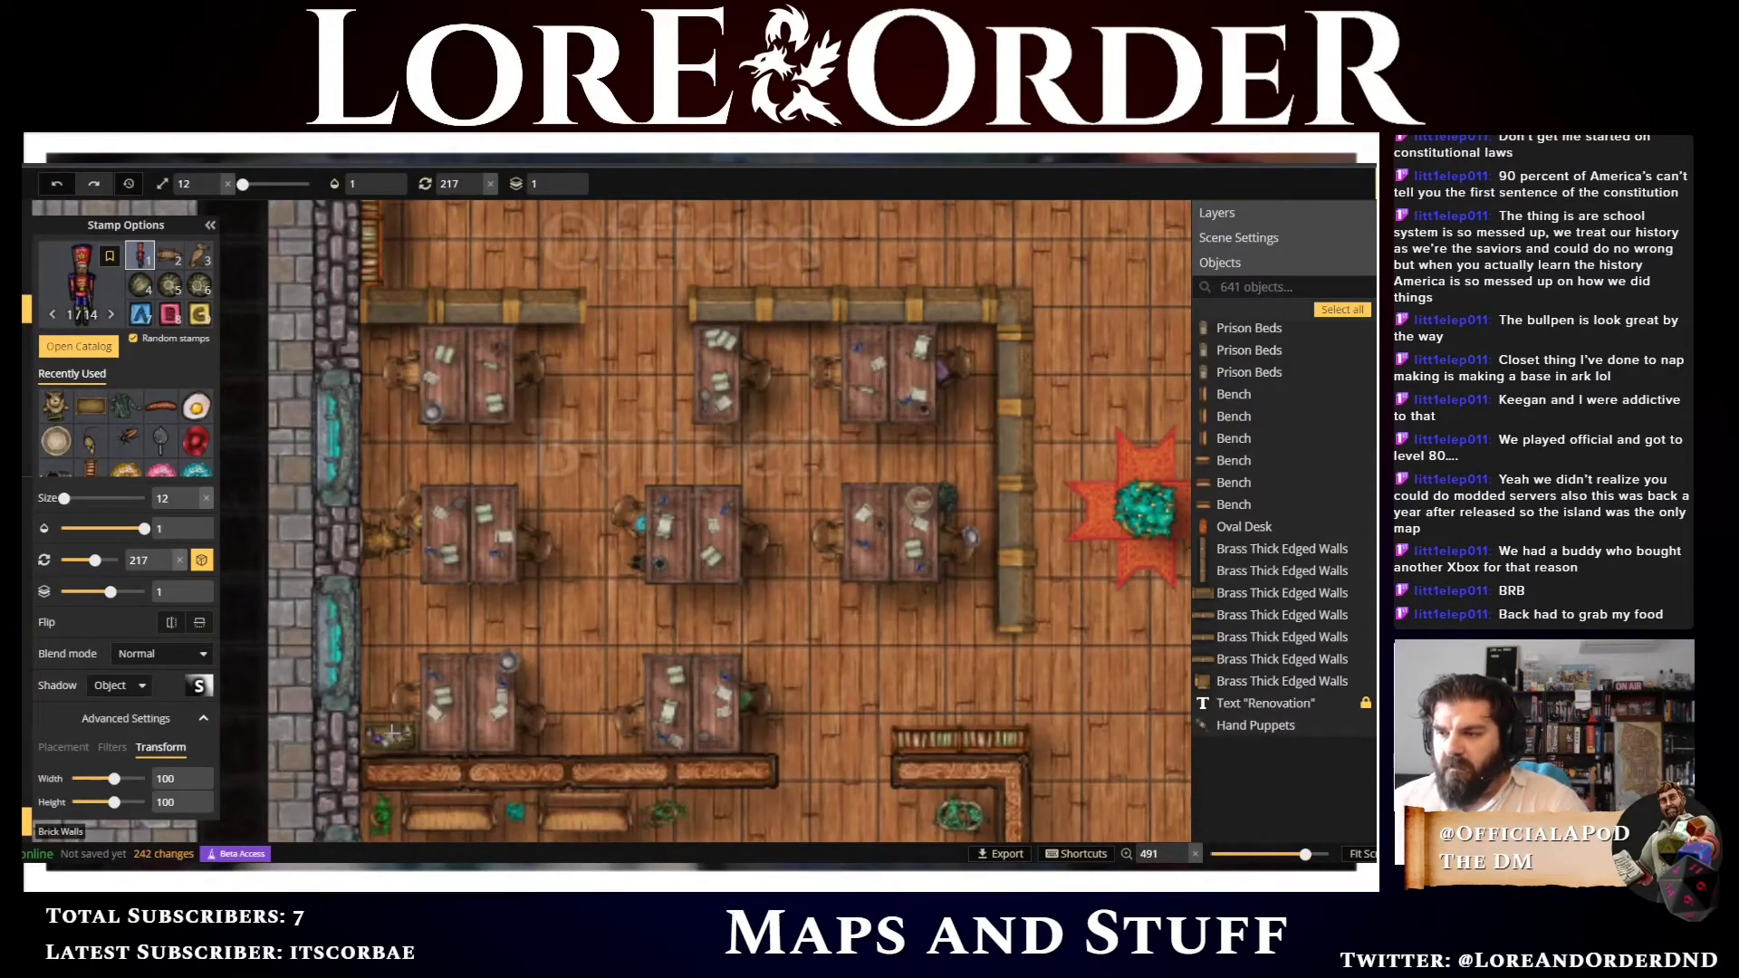
{"action": "left_click", "coordinate": [372, 708]}
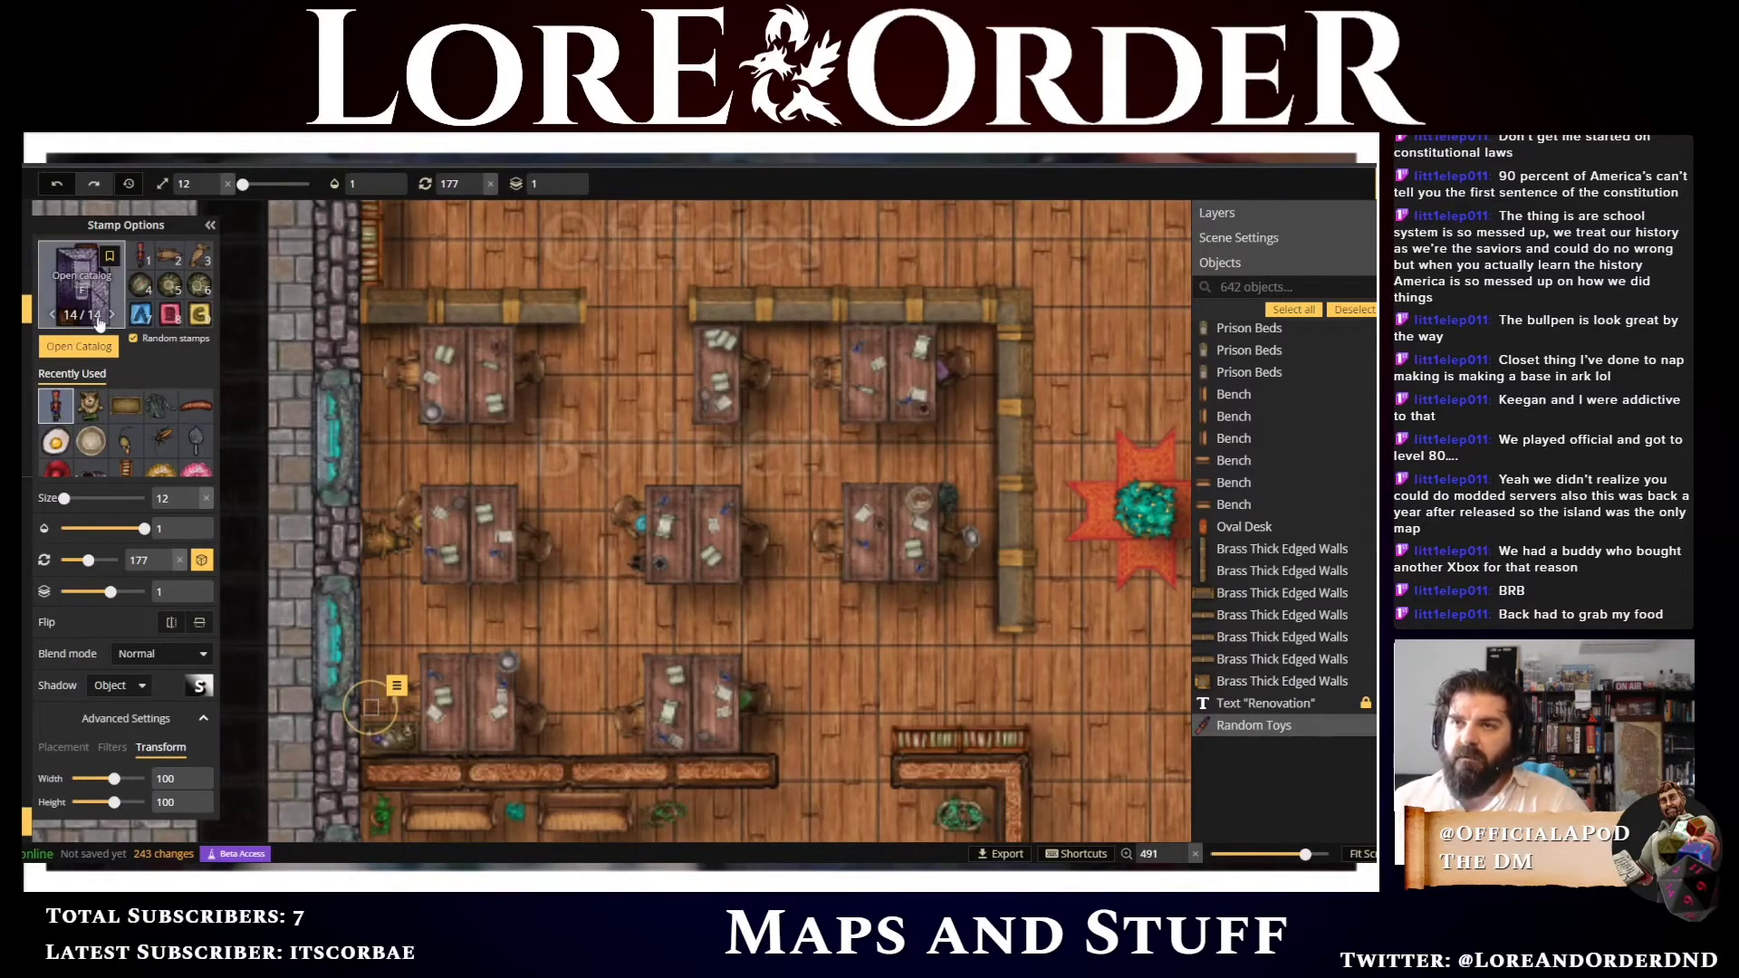
Browse the stamp catalog and search it for toy and random stamps
{"action": "left_click", "coordinate": [55, 318]}
{"action": "left_click", "coordinate": [59, 337]}
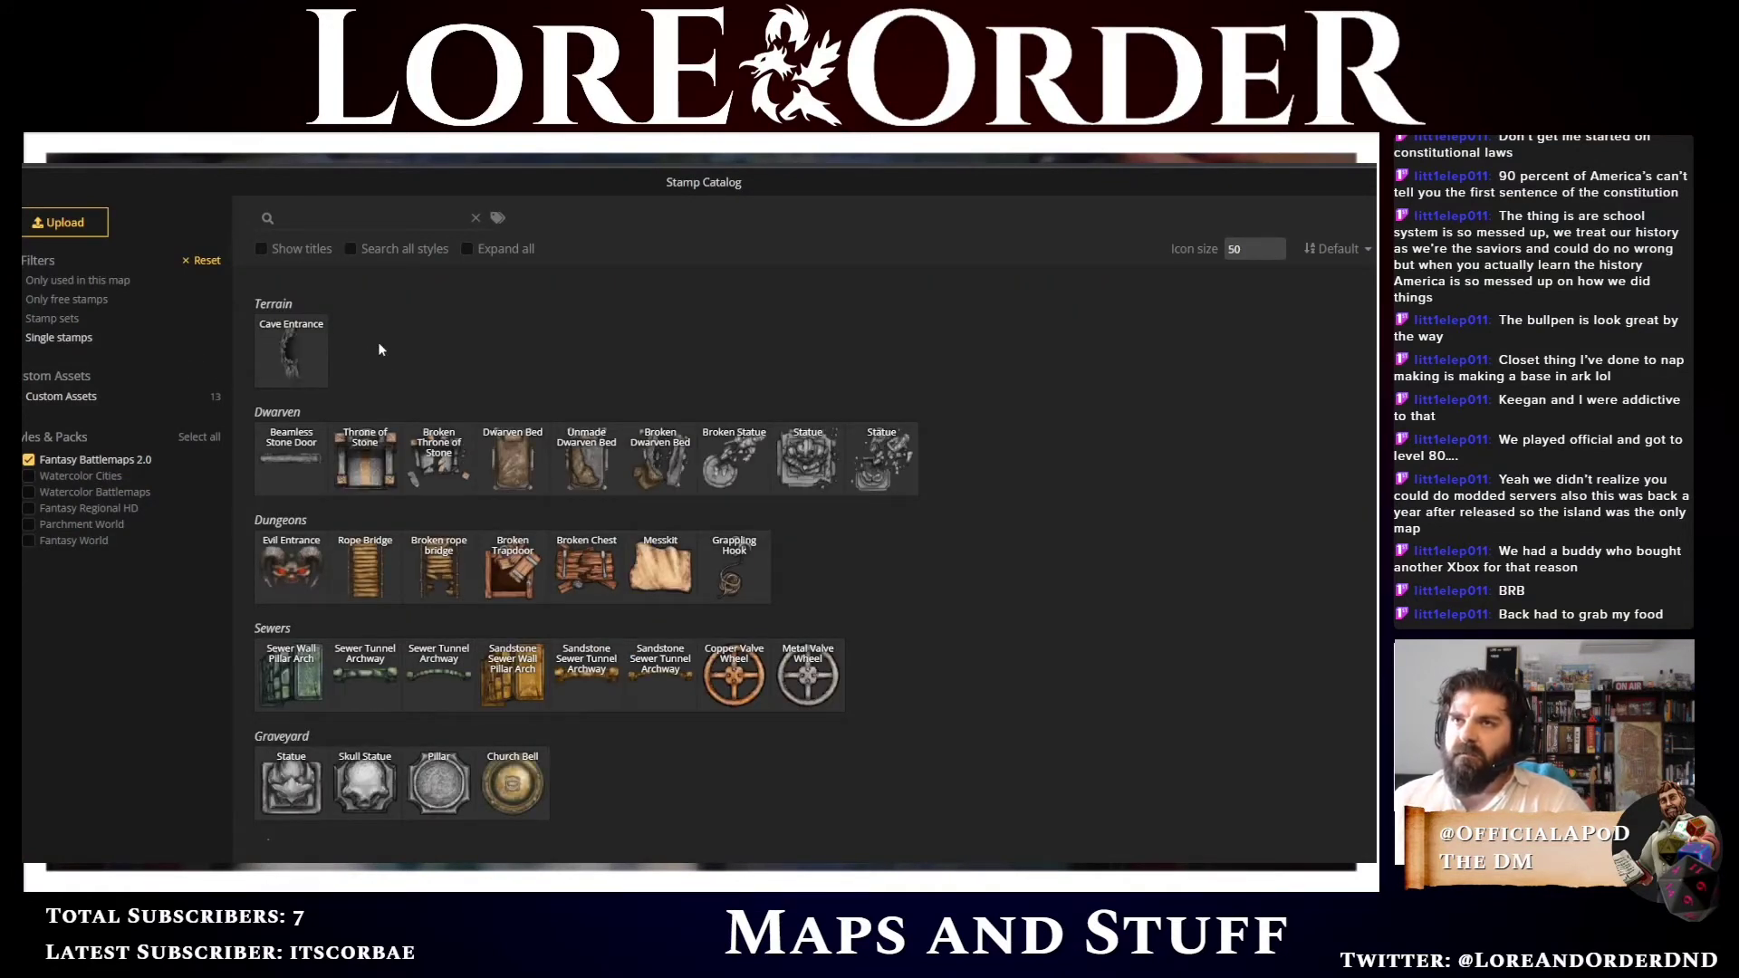
{"action": "scroll", "coordinate": [437, 439], "scroll_direction": "down", "scroll_amount": 6}
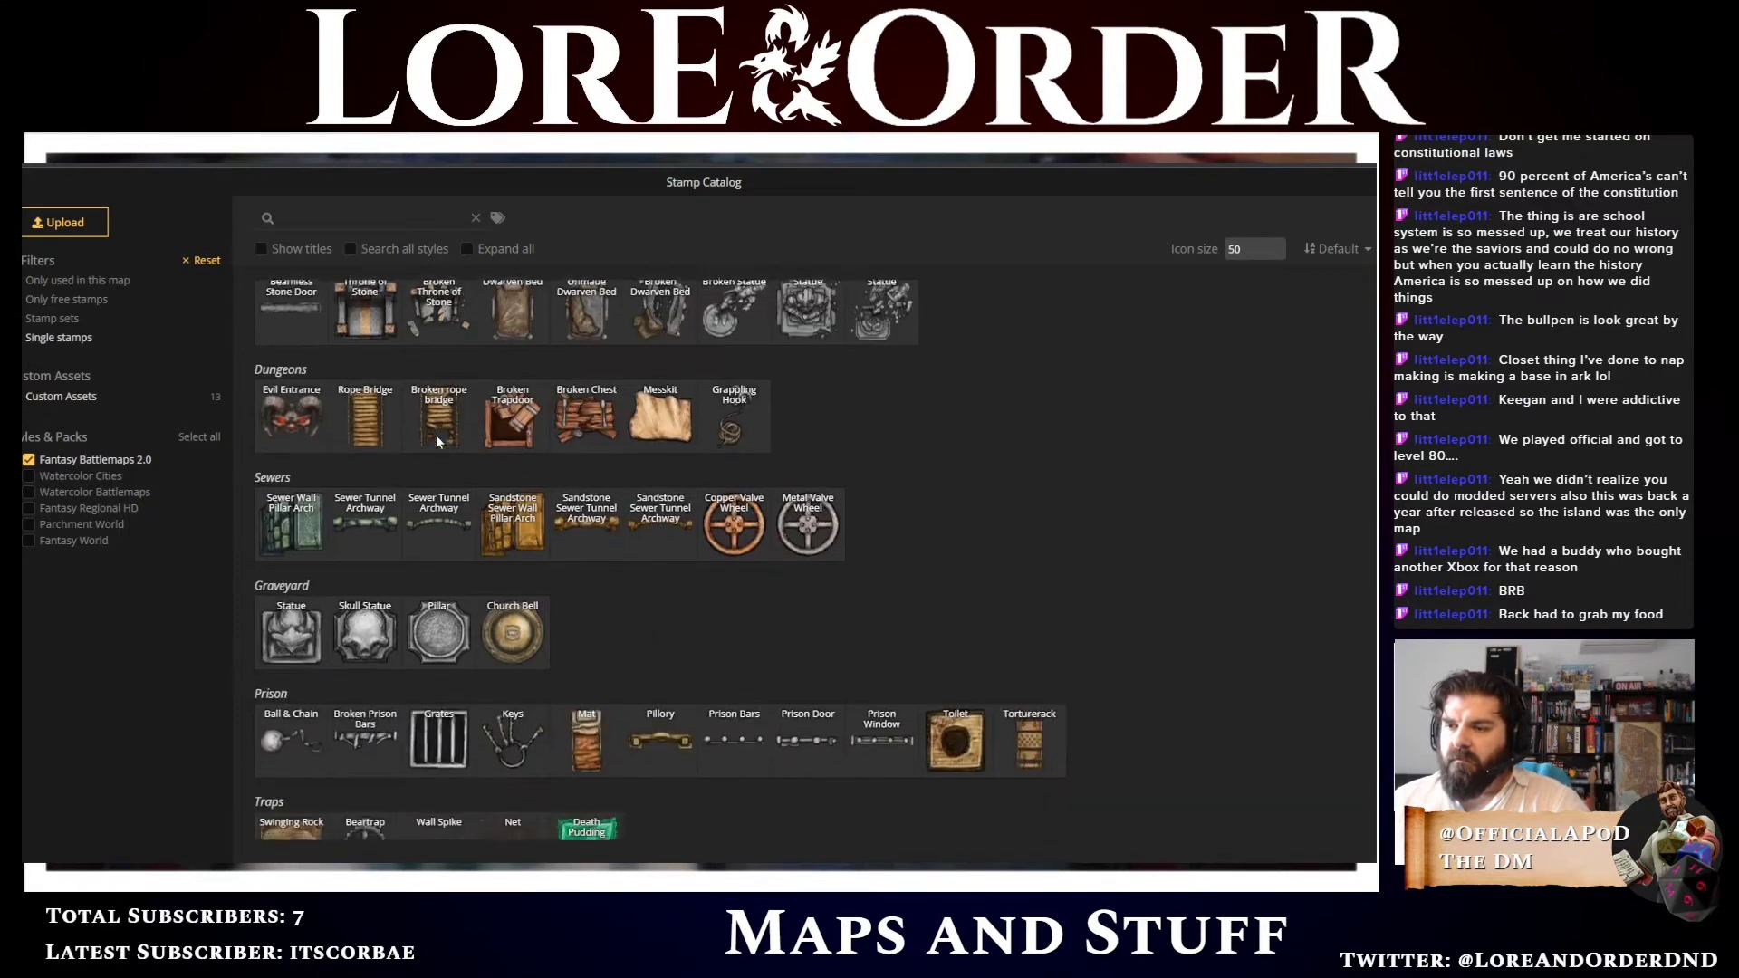
{"action": "scroll", "coordinate": [432, 436], "scroll_direction": "down", "scroll_amount": 10}
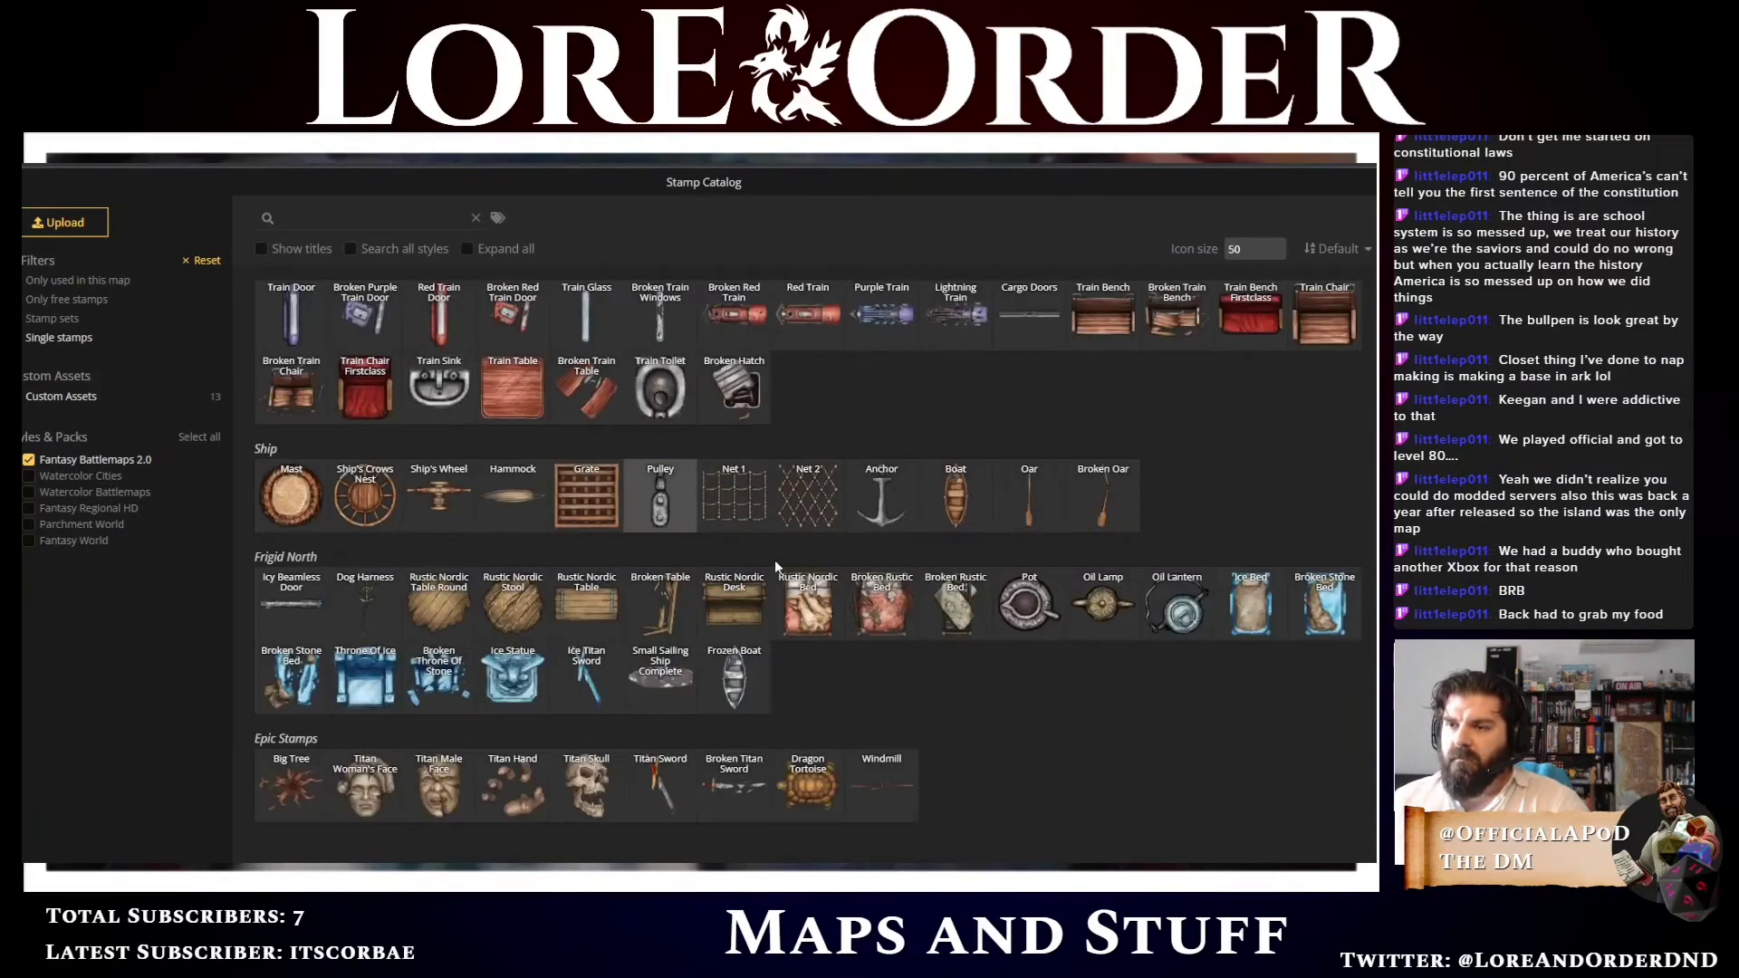
{"action": "scroll", "coordinate": [813, 569], "scroll_direction": "up", "scroll_amount": 8}
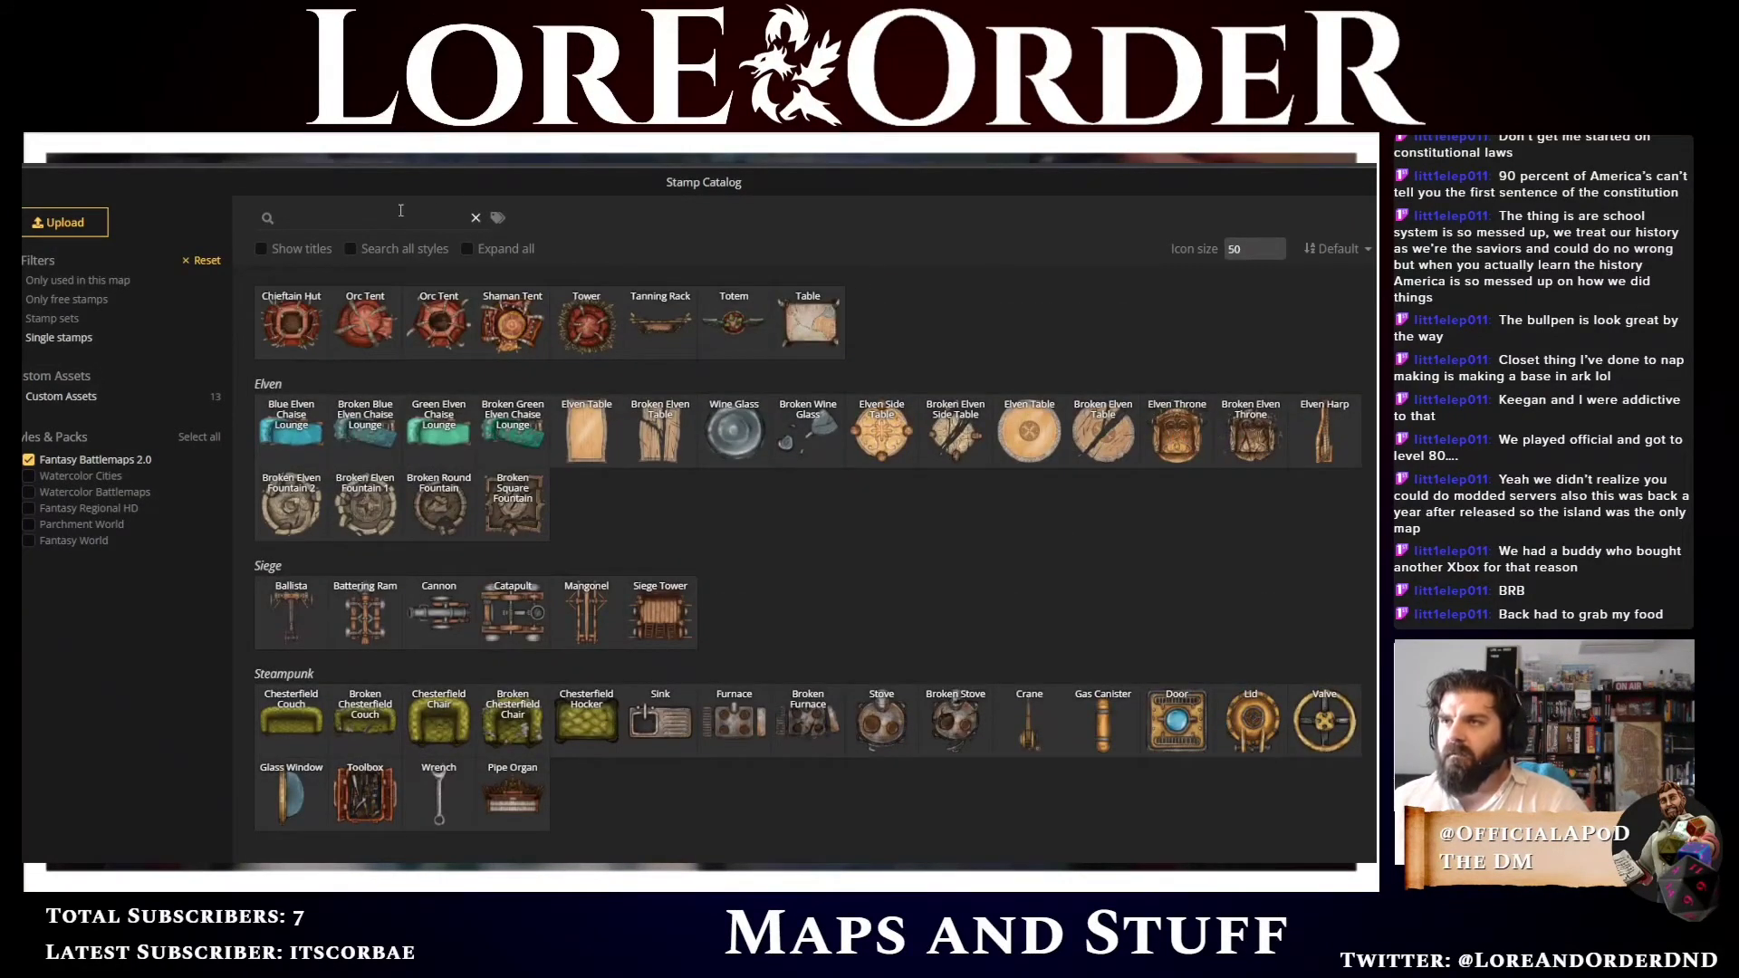
{"action": "left_click", "coordinate": [400, 210]}
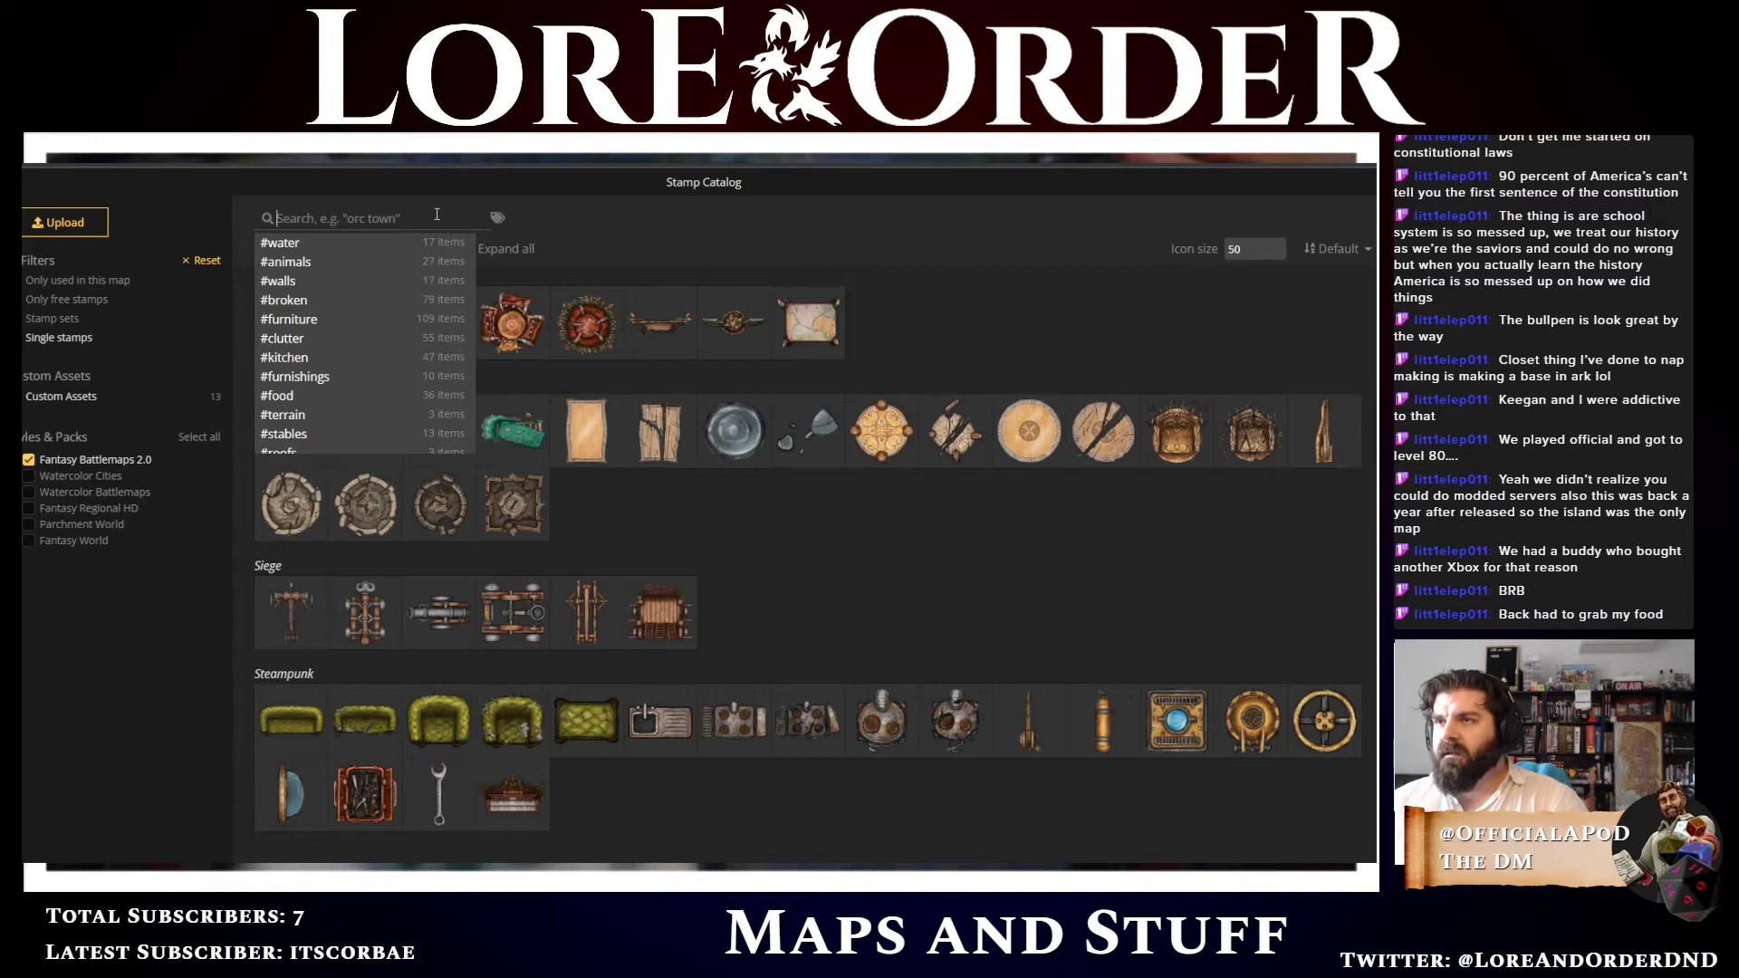
{"action": "left_click", "coordinate": [437, 215]}
{"action": "left_click", "coordinate": [427, 217]}
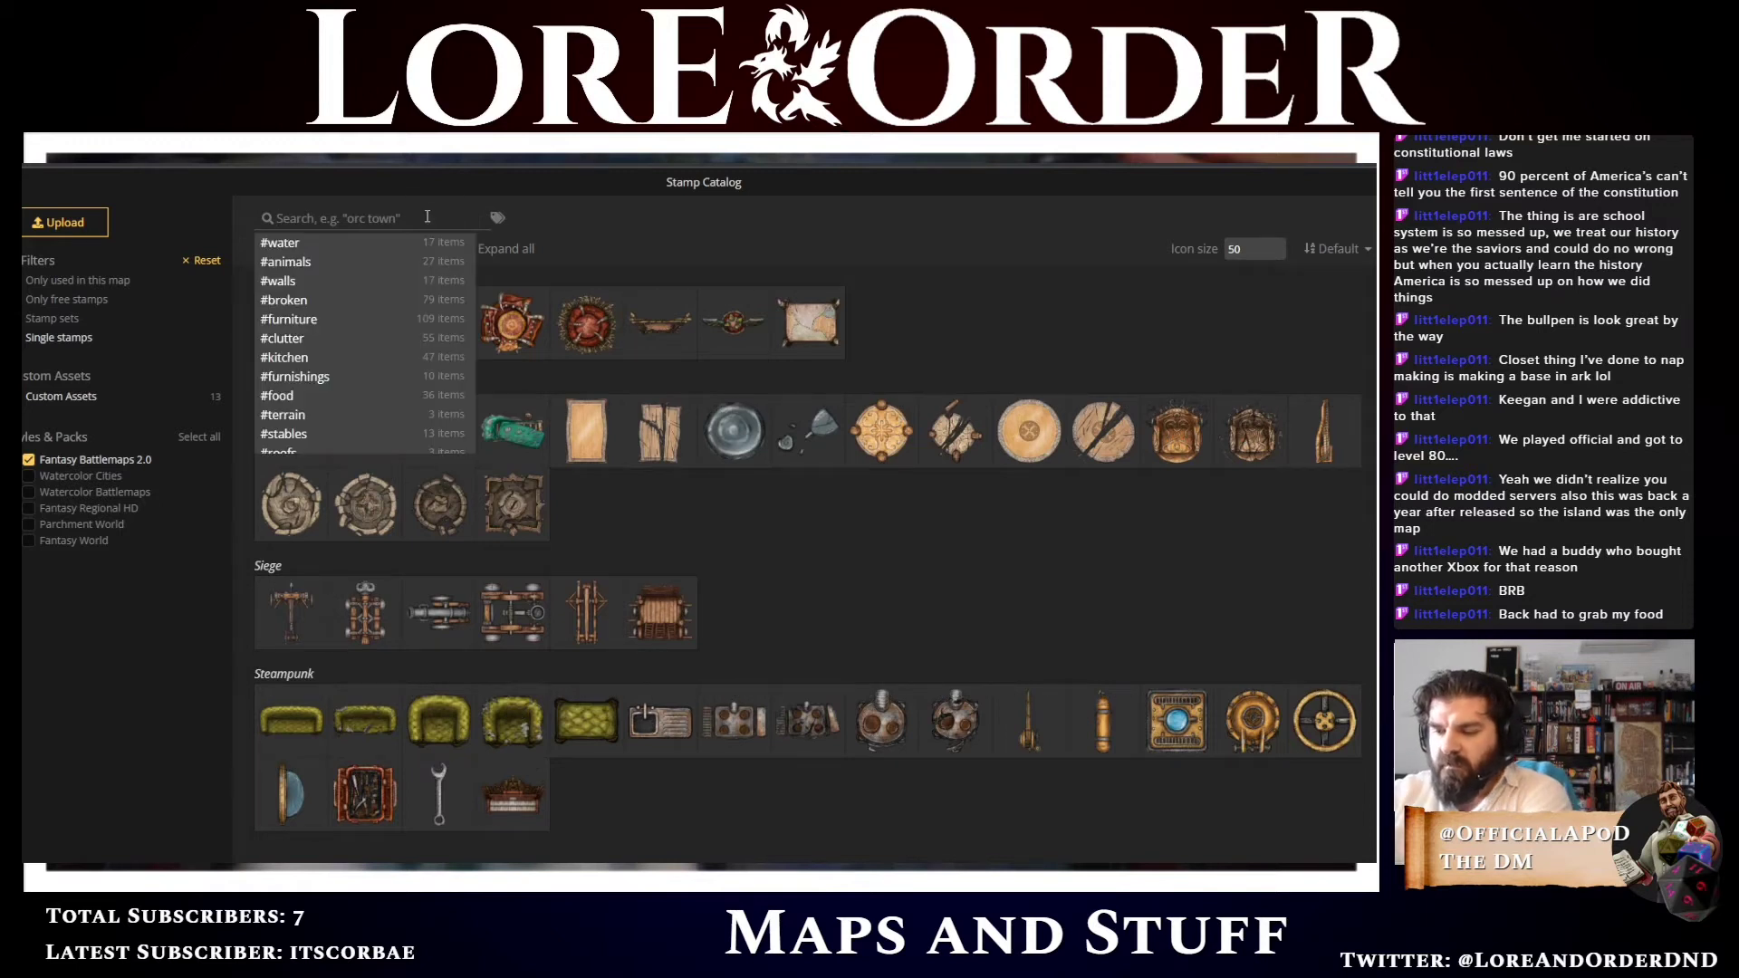
{"action": "type", "text": "toys"}
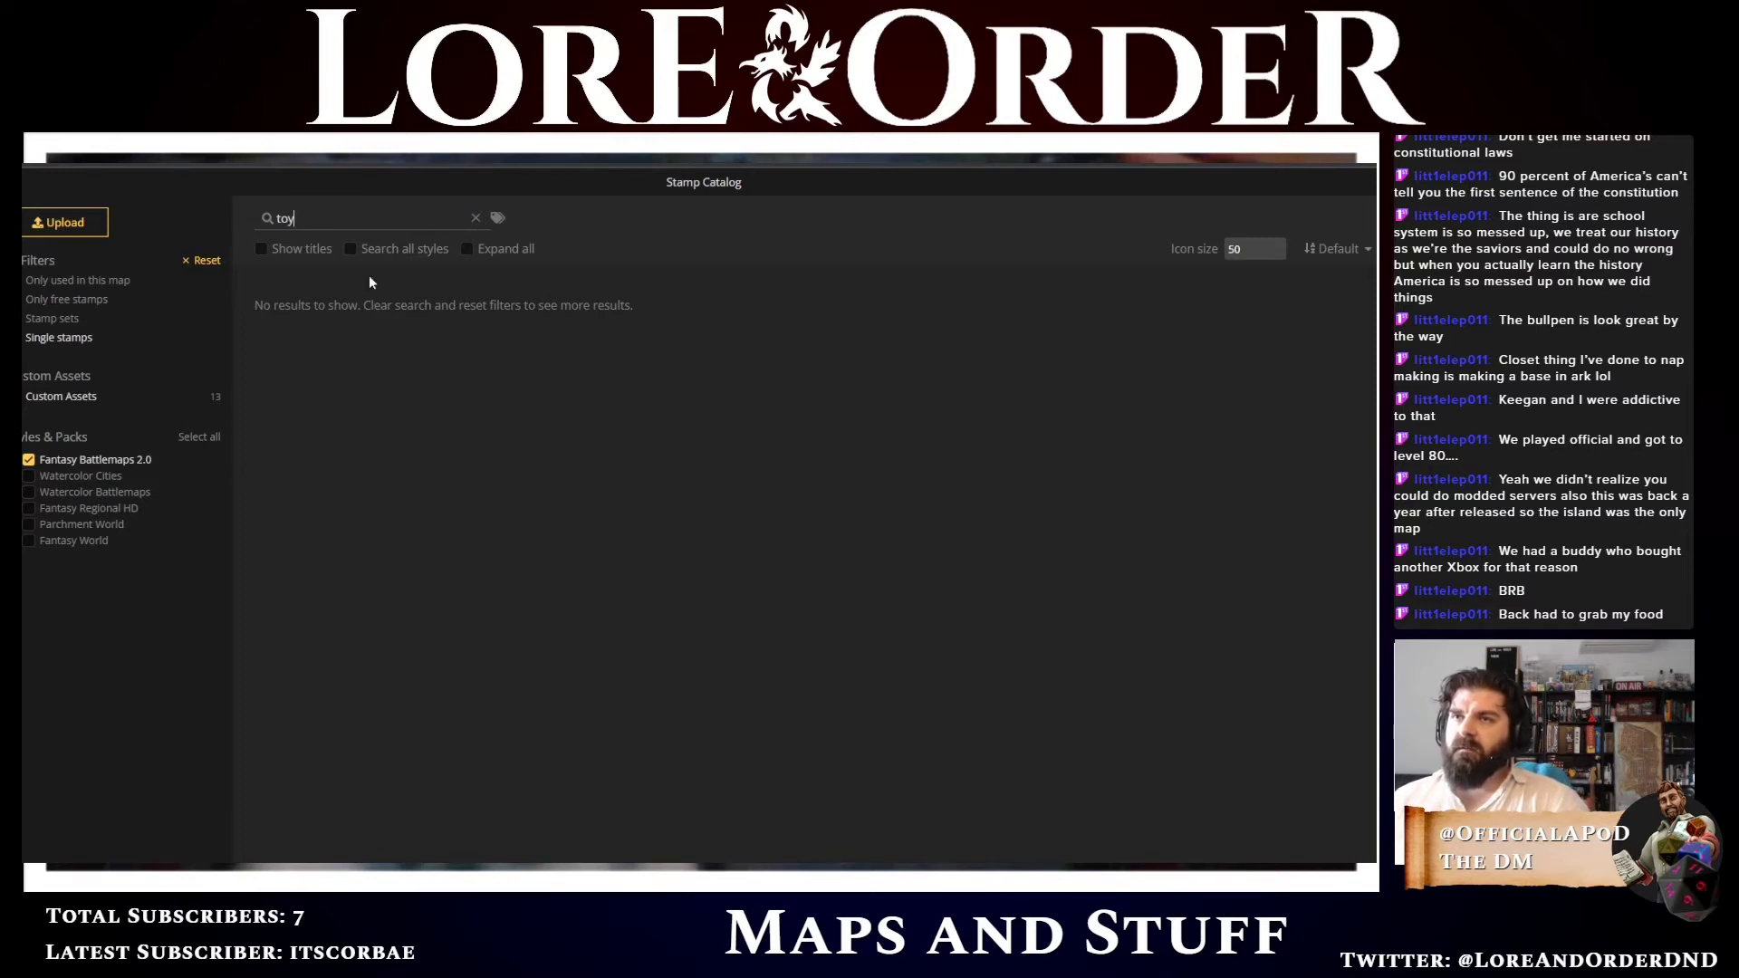
{"action": "left_click", "coordinate": [476, 220]}
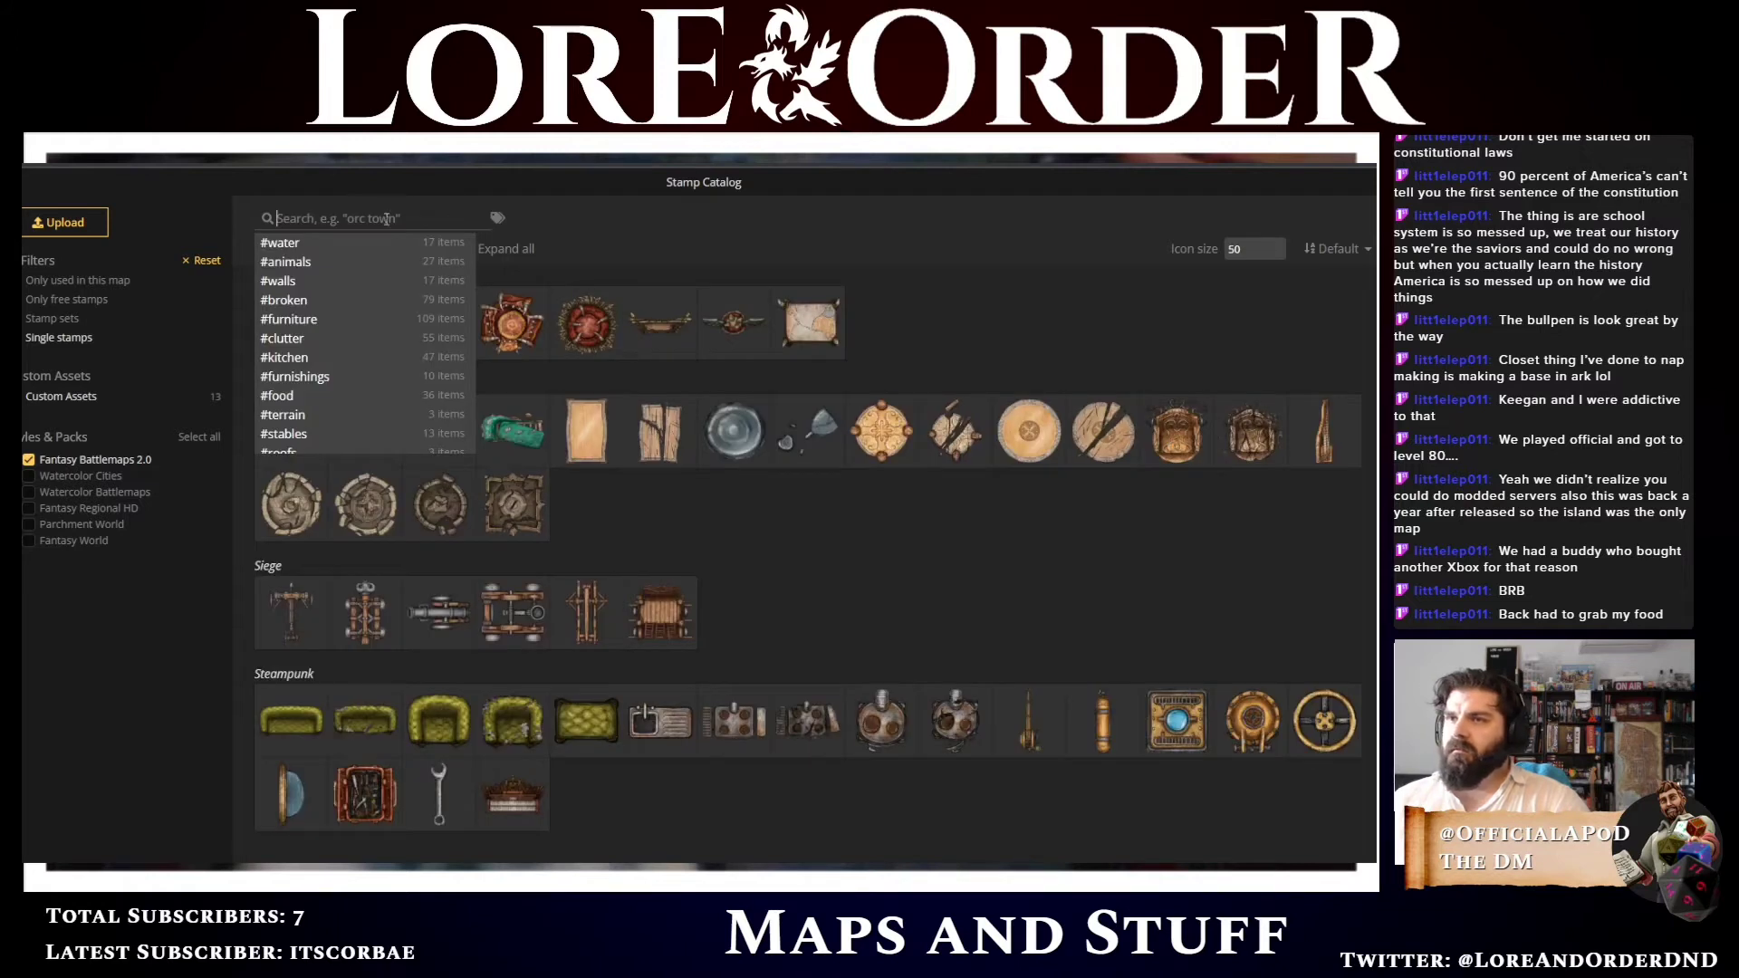
{"action": "left_click", "coordinate": [386, 219]}
{"action": "left_click", "coordinate": [349, 217]}
{"action": "type", "text": "toy"}
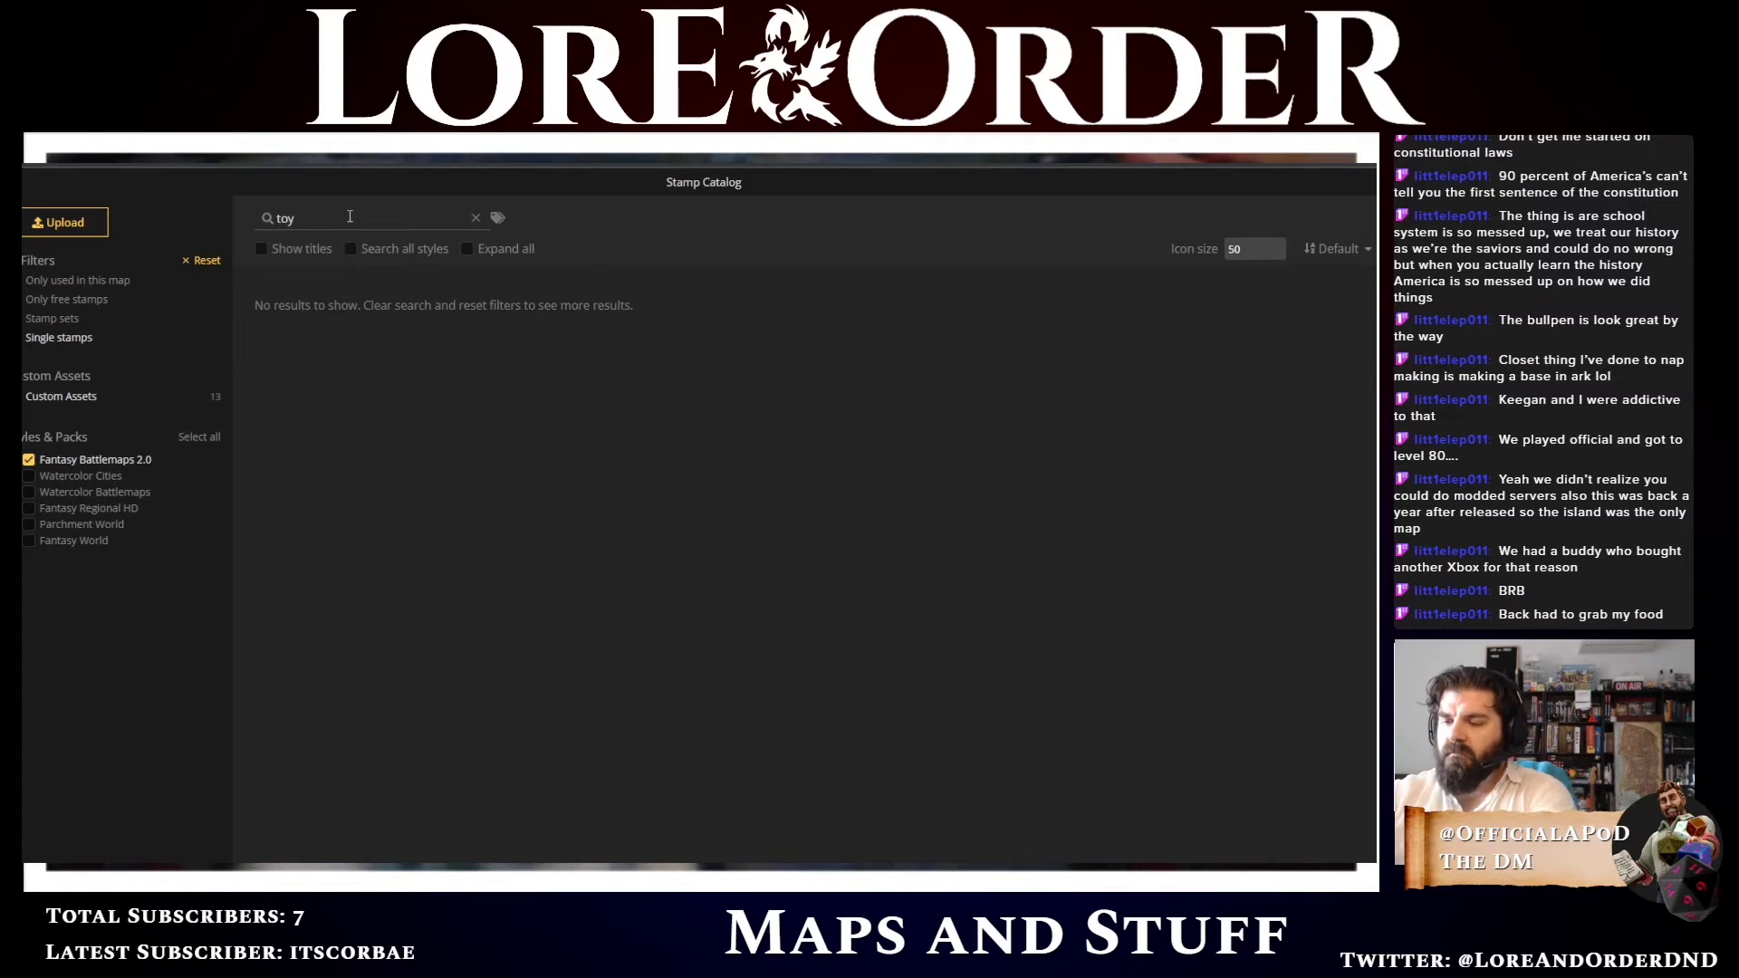
{"action": "key", "text": "BackSpace"}
{"action": "key", "text": "BackSpace"}
{"action": "key", "text": "BackSpace"}
{"action": "type", "text": "random"}
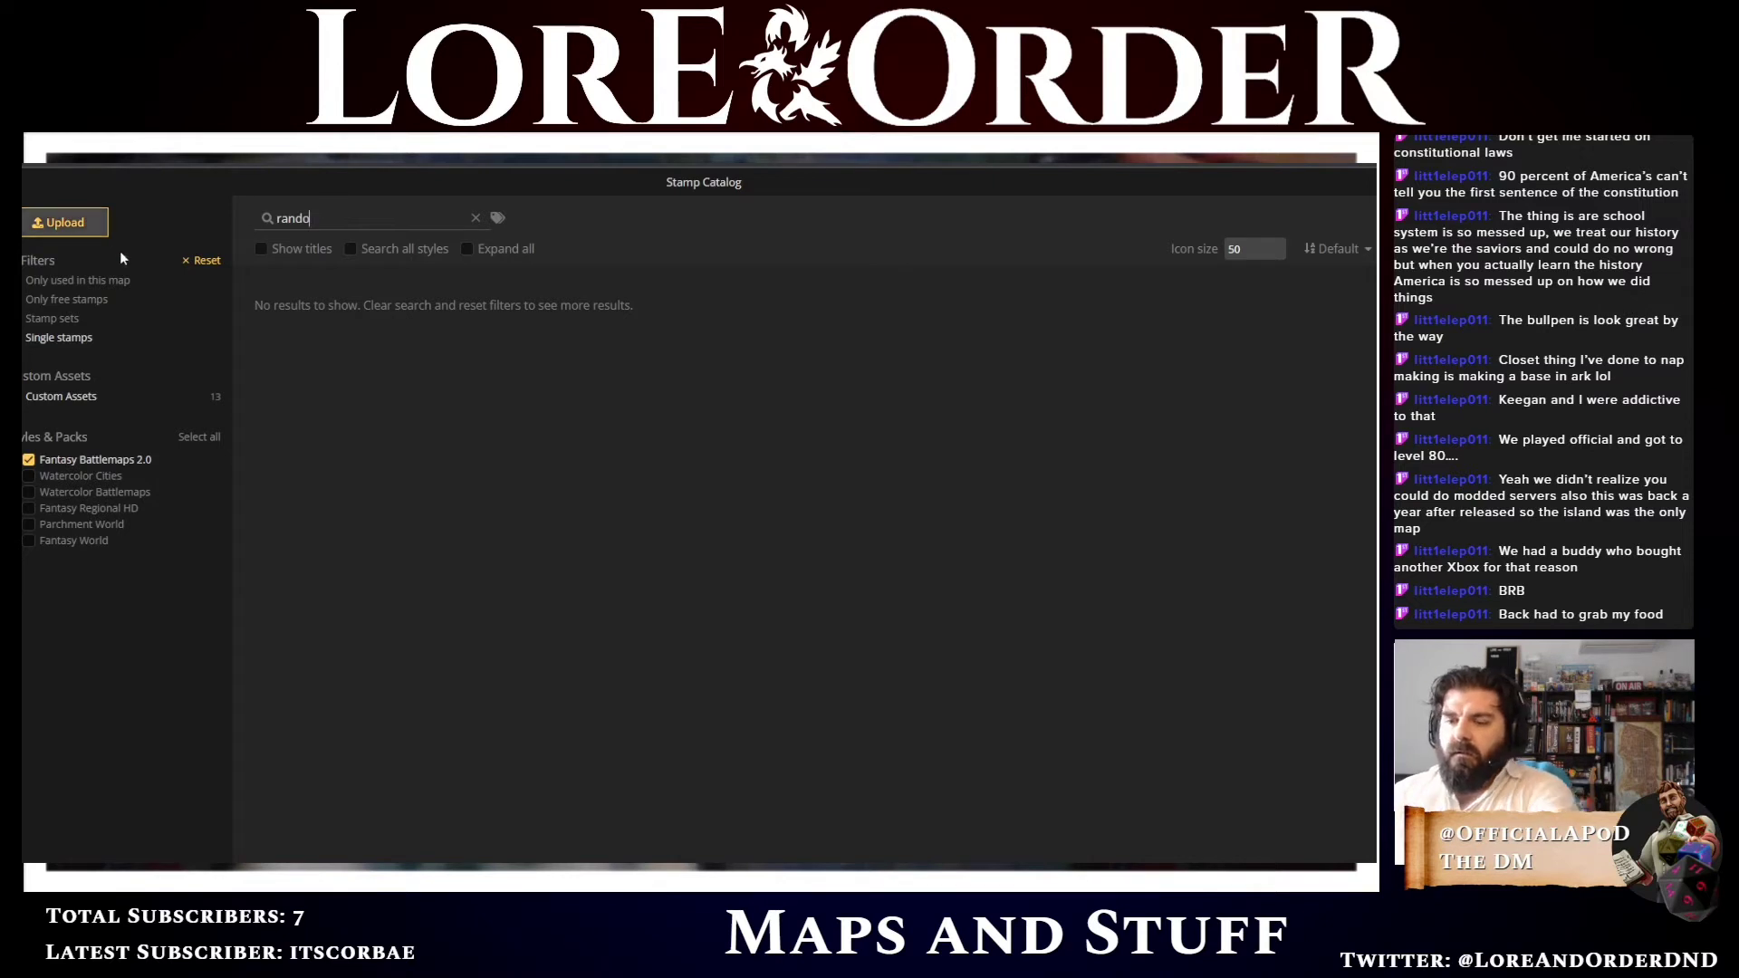
{"action": "key", "text": "Escape"}
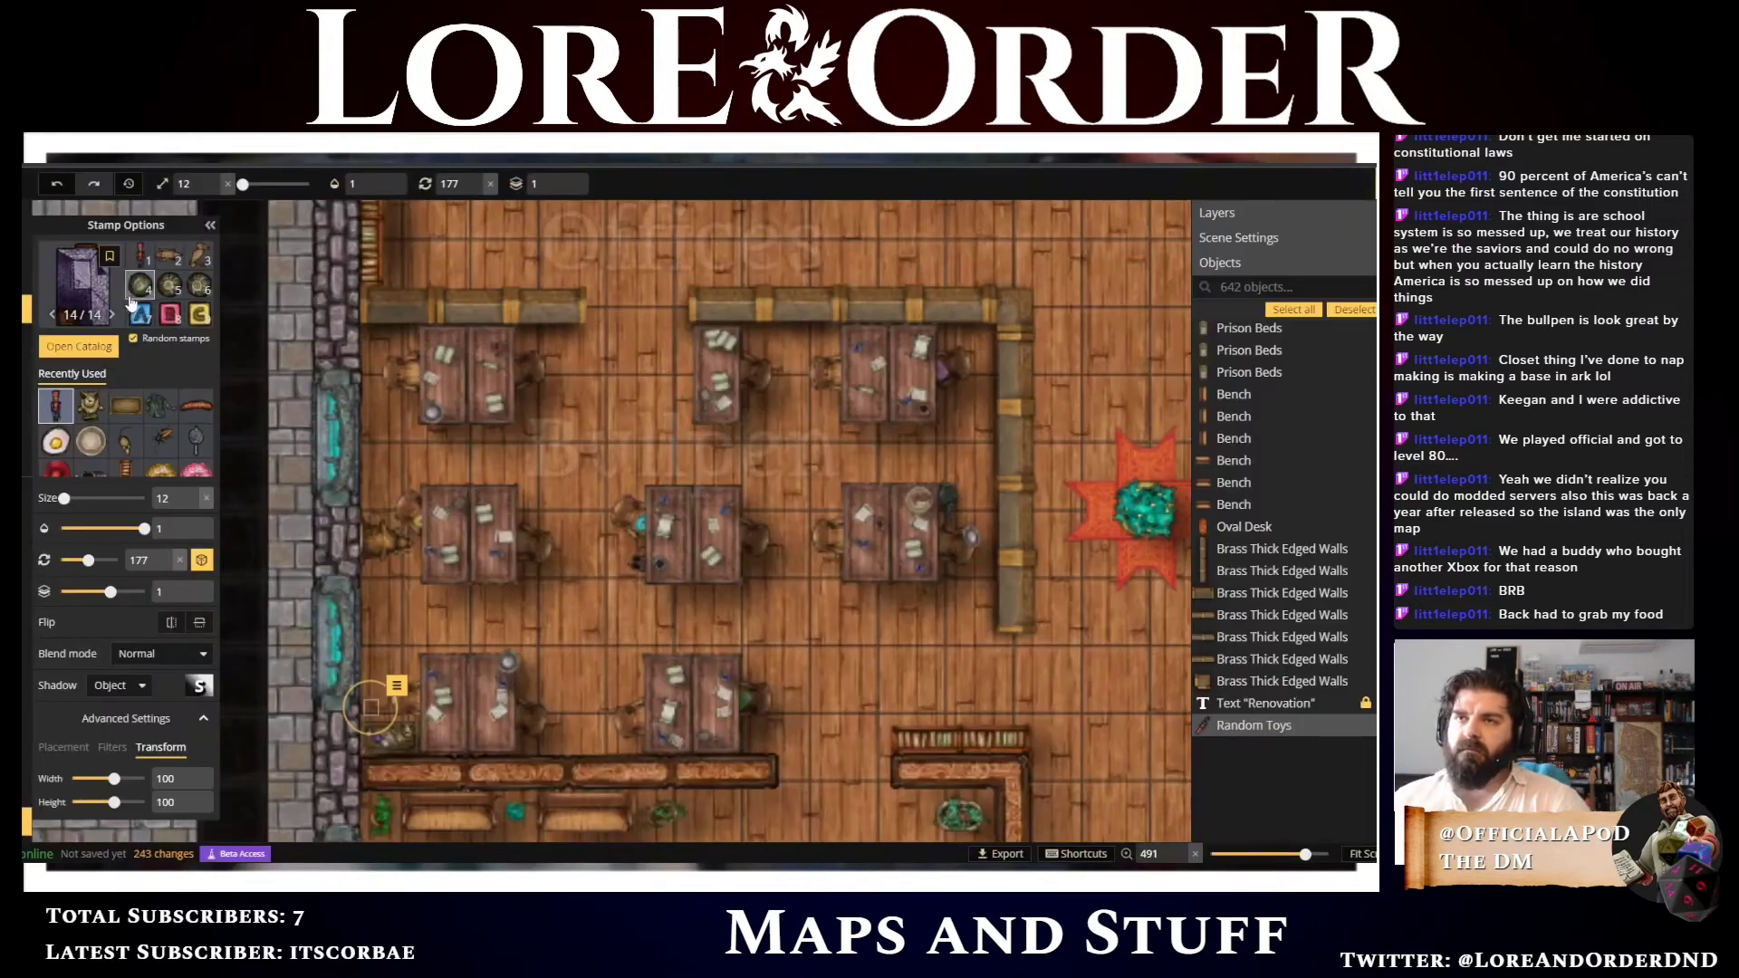
Pick a different Random Toys variant and place it beside the lower-left bullpen desk
{"action": "scroll", "coordinate": [166, 299], "scroll_direction": "down", "scroll_amount": 2}
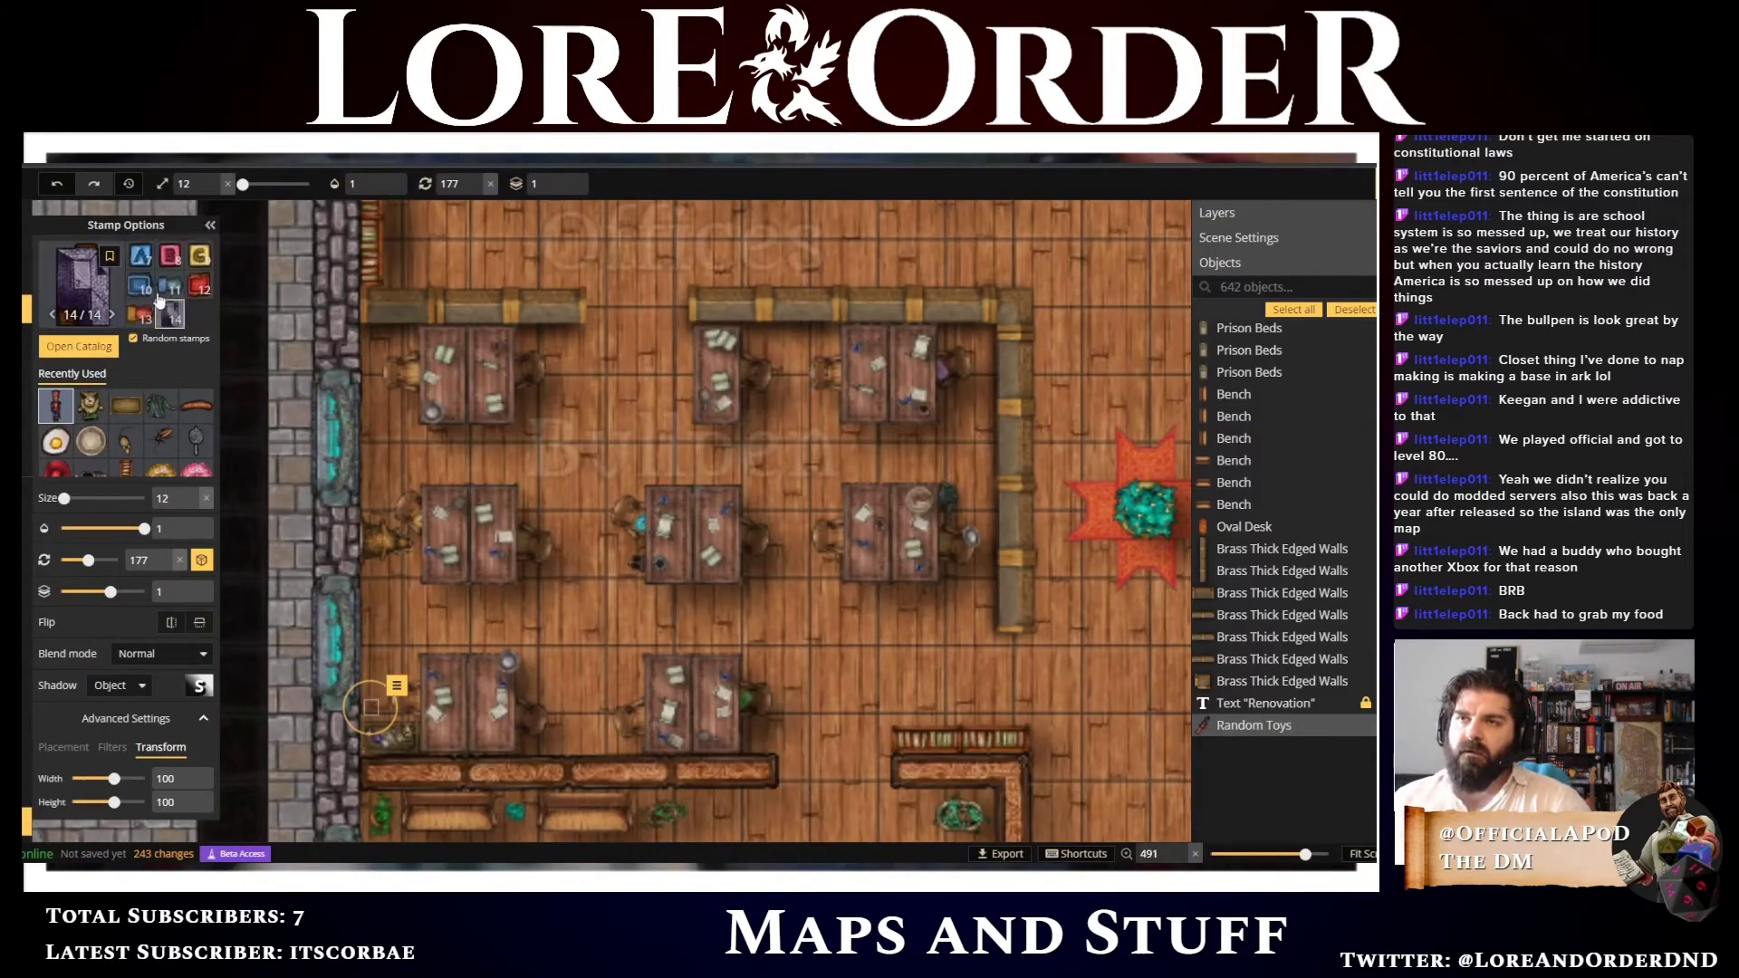
{"action": "left_click", "coordinate": [141, 261]}
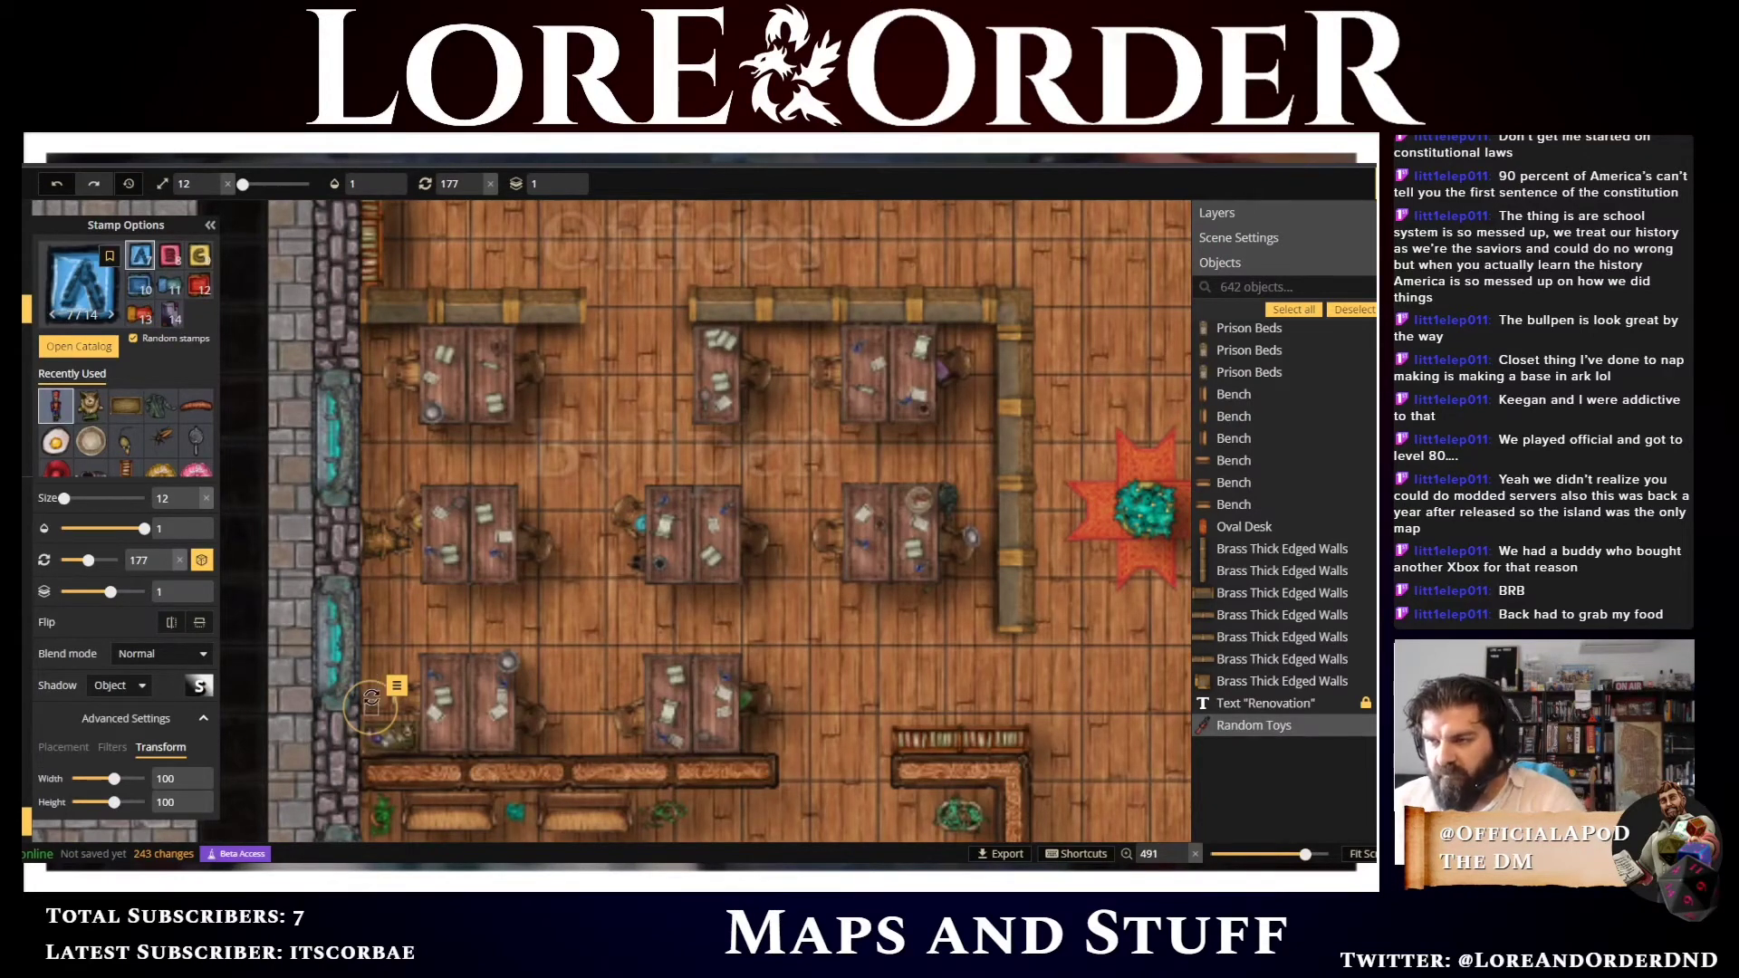
{"action": "scroll", "coordinate": [374, 690], "scroll_direction": "up", "scroll_amount": 3}
{"action": "scroll", "coordinate": [369, 686], "scroll_direction": "up", "scroll_amount": 1}
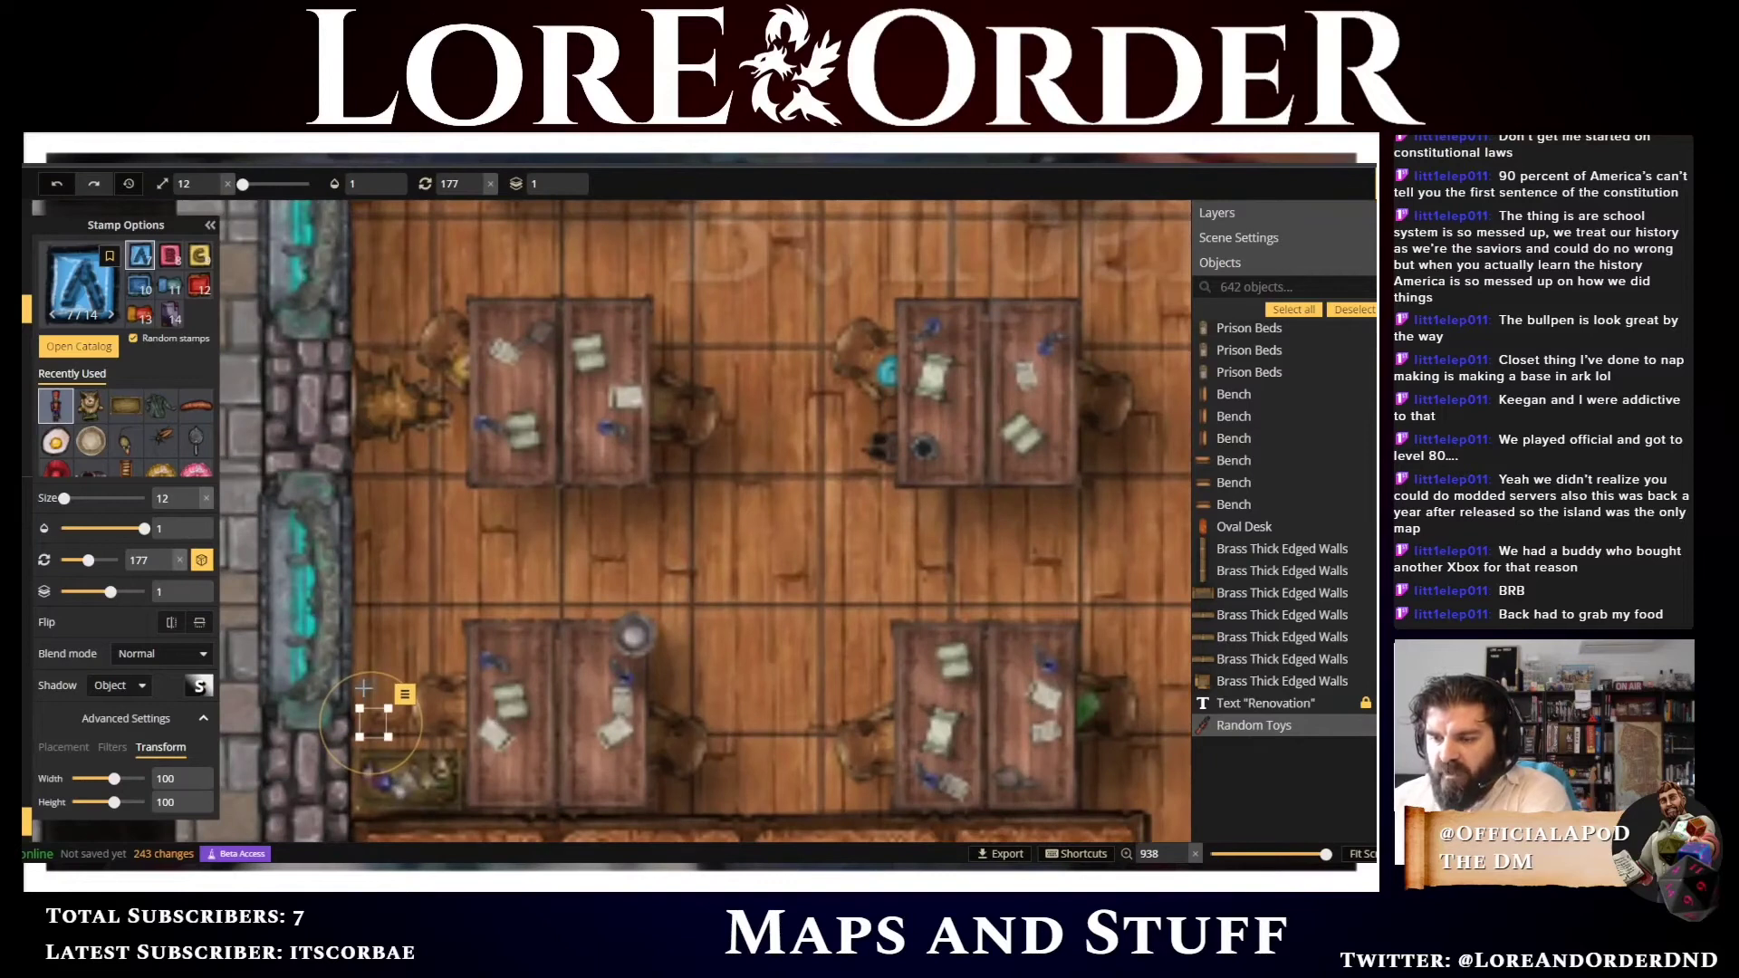
{"action": "left_click", "coordinate": [368, 690]}
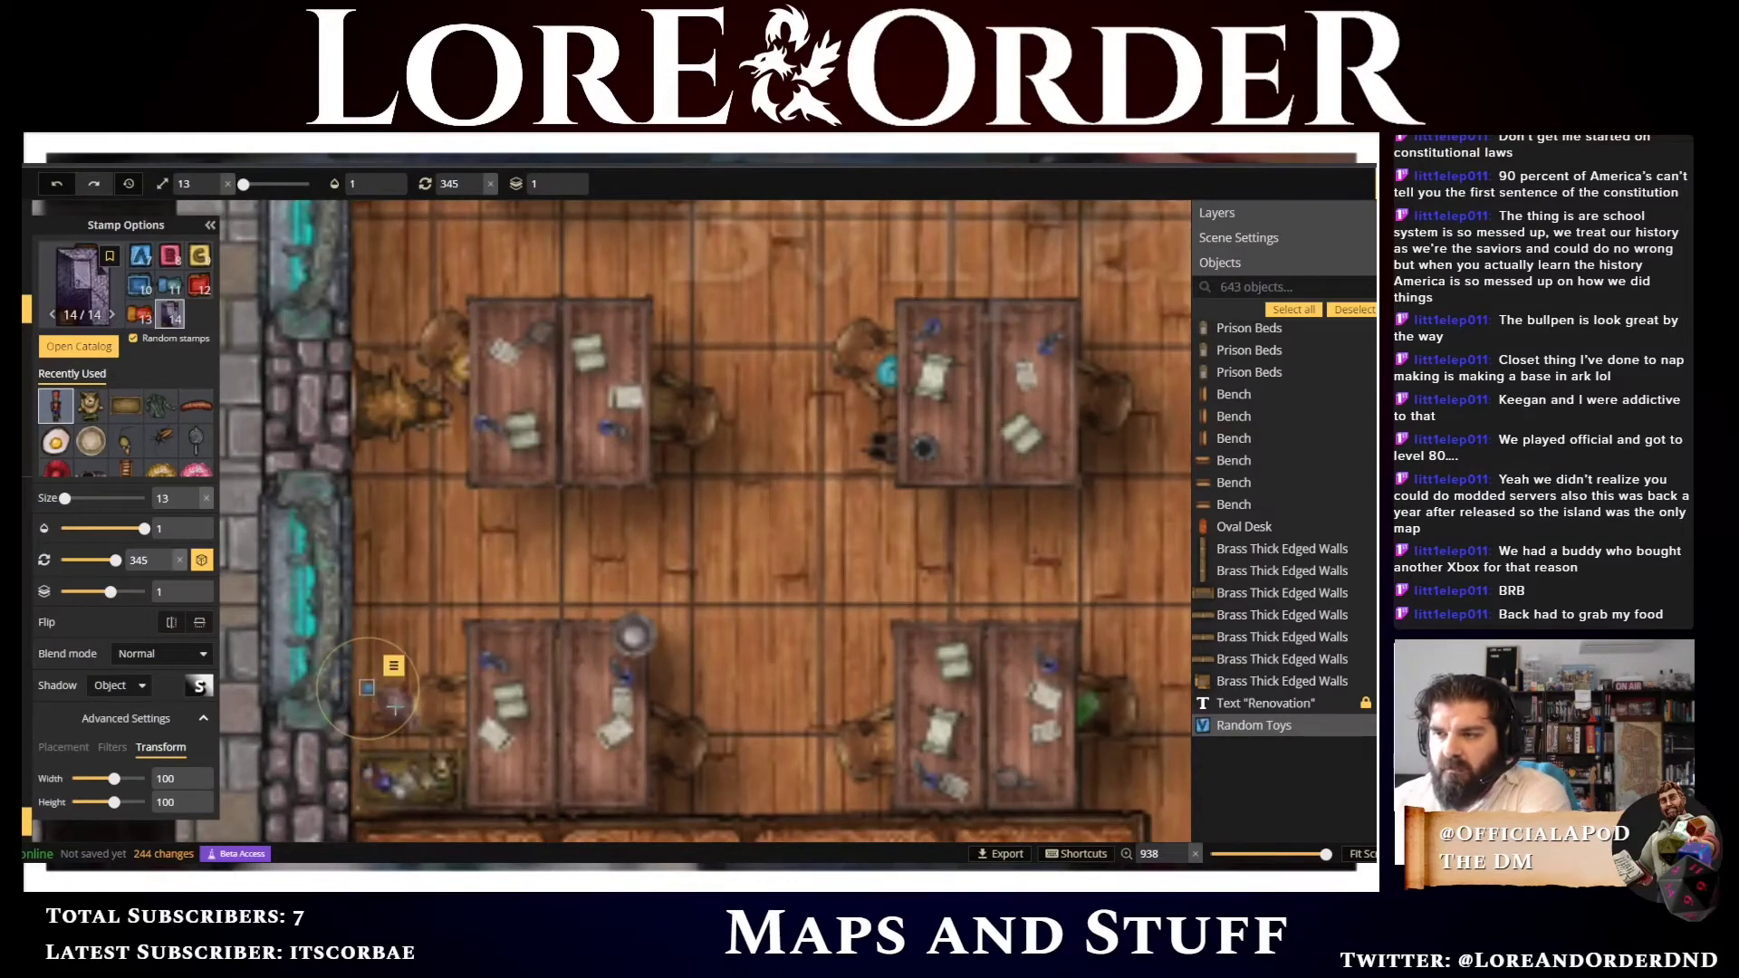
Place two more Random Toys variants beside the lower-left bullpen desk, rotating the second to 38 degrees
{"action": "left_click", "coordinate": [170, 257]}
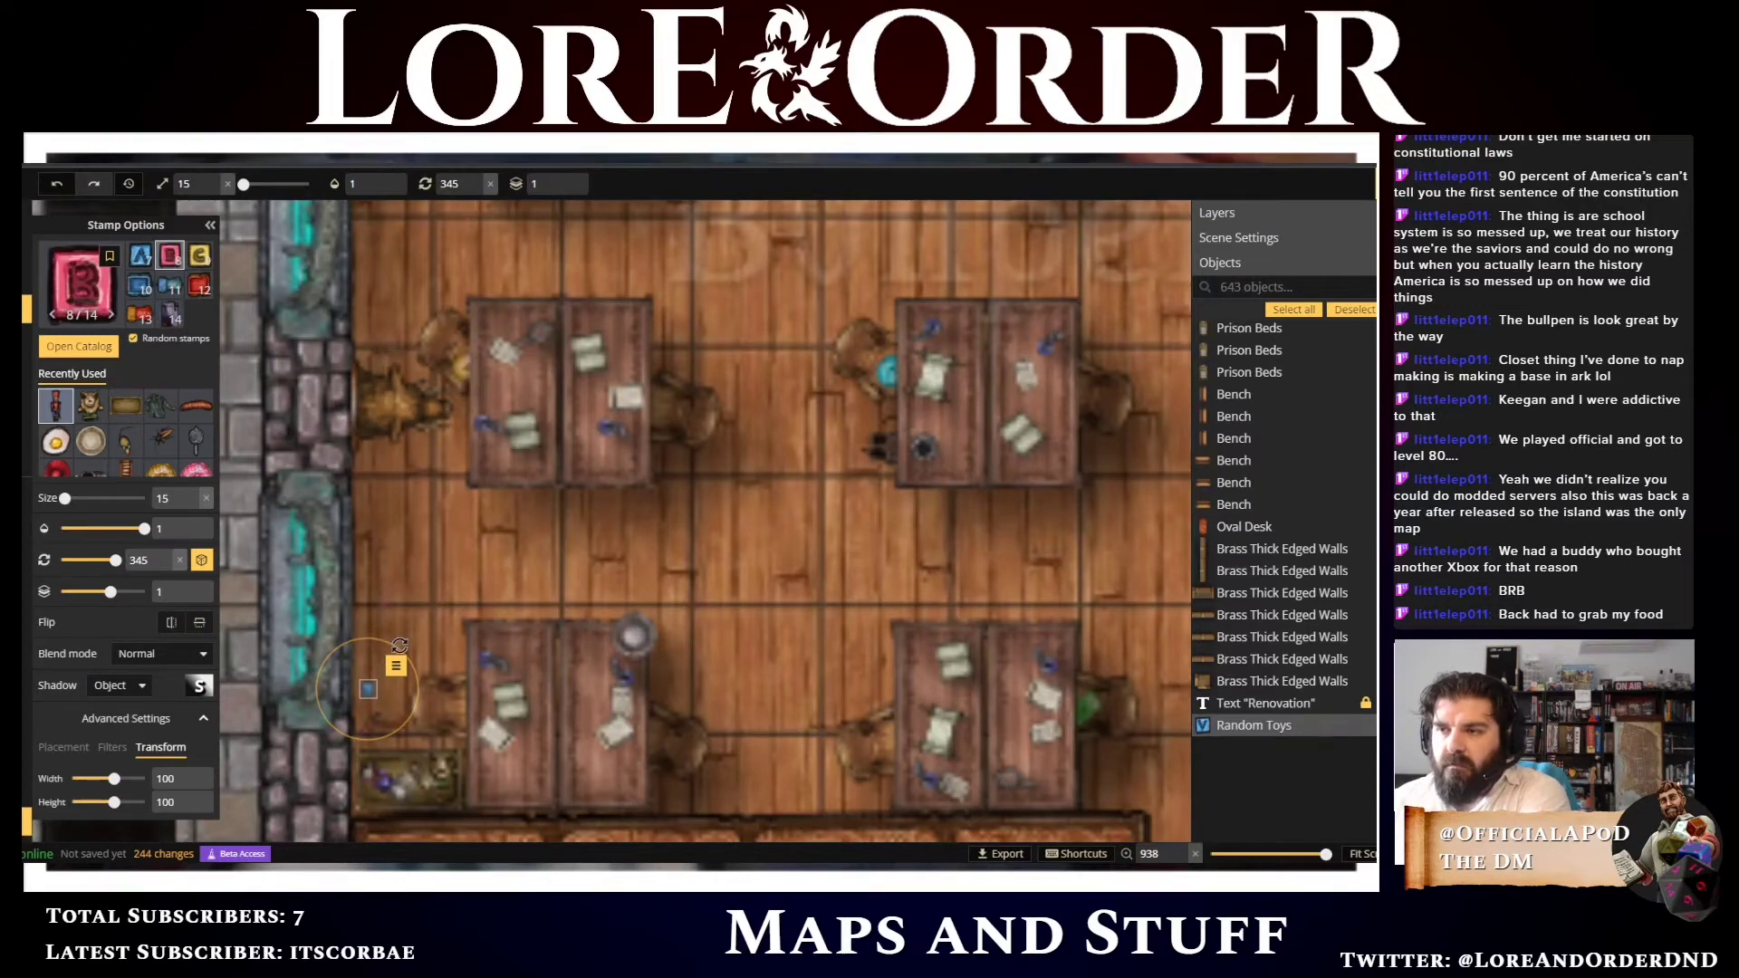
{"action": "left_click", "coordinate": [379, 677]}
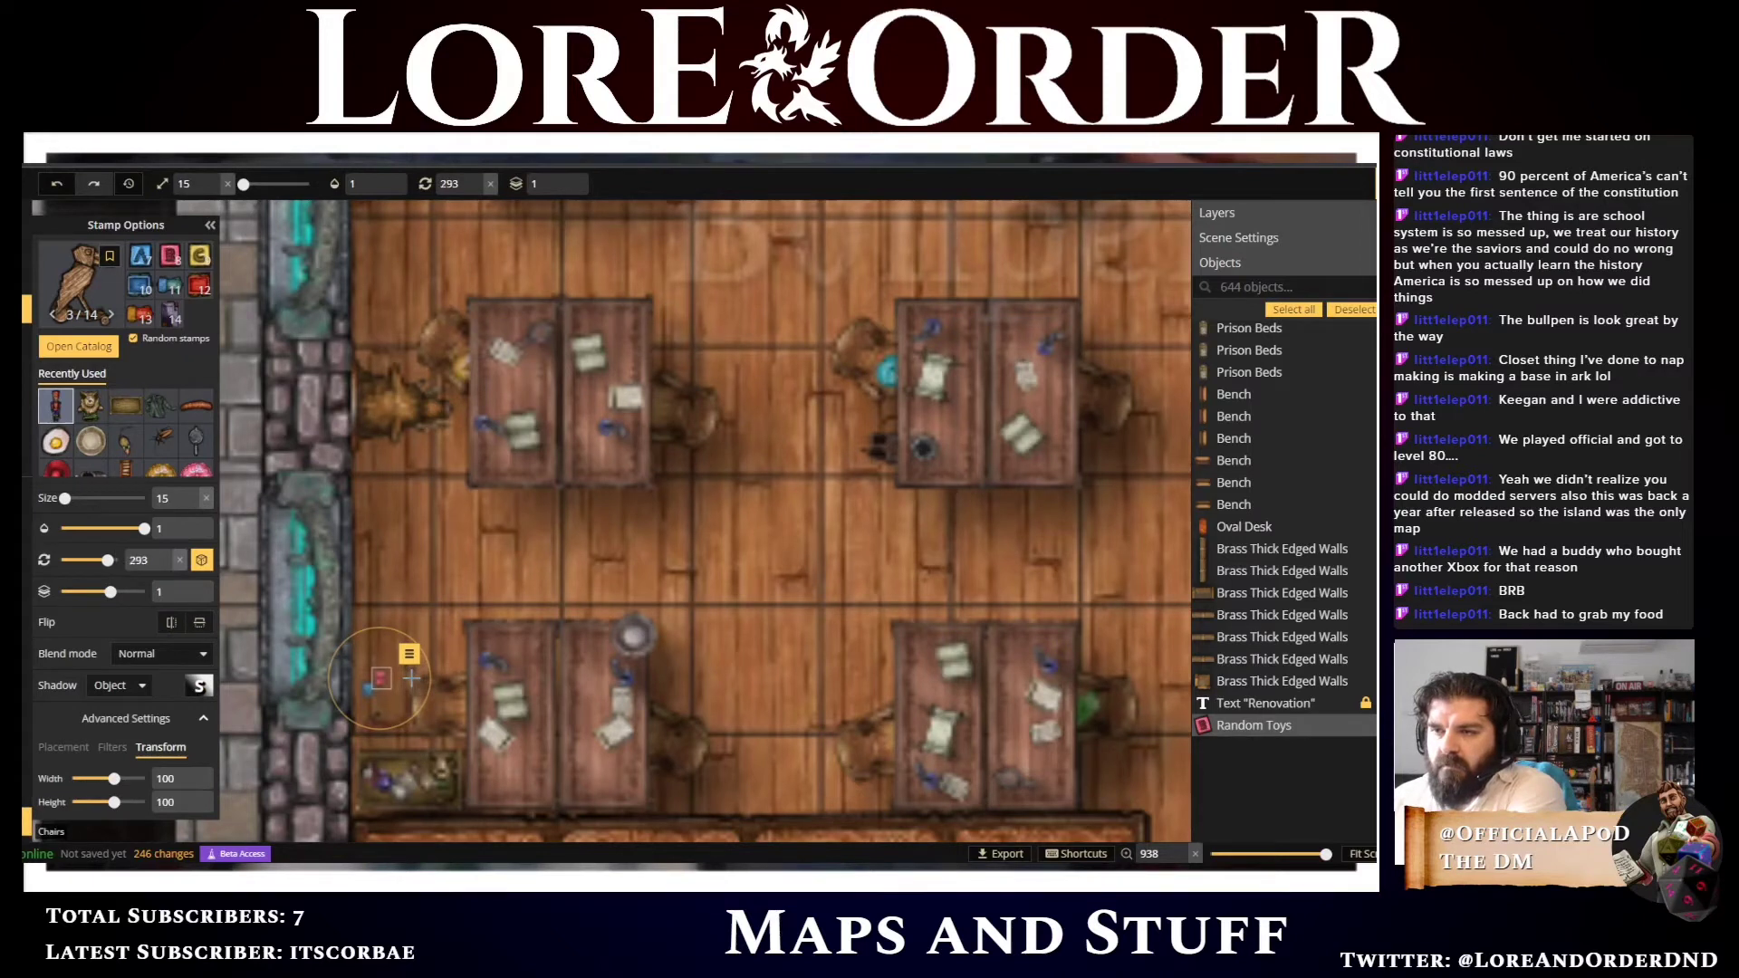
{"action": "scroll", "coordinate": [406, 677], "scroll_direction": "up", "scroll_amount": 2}
{"action": "scroll", "coordinate": [364, 643], "scroll_direction": "up", "scroll_amount": 5}
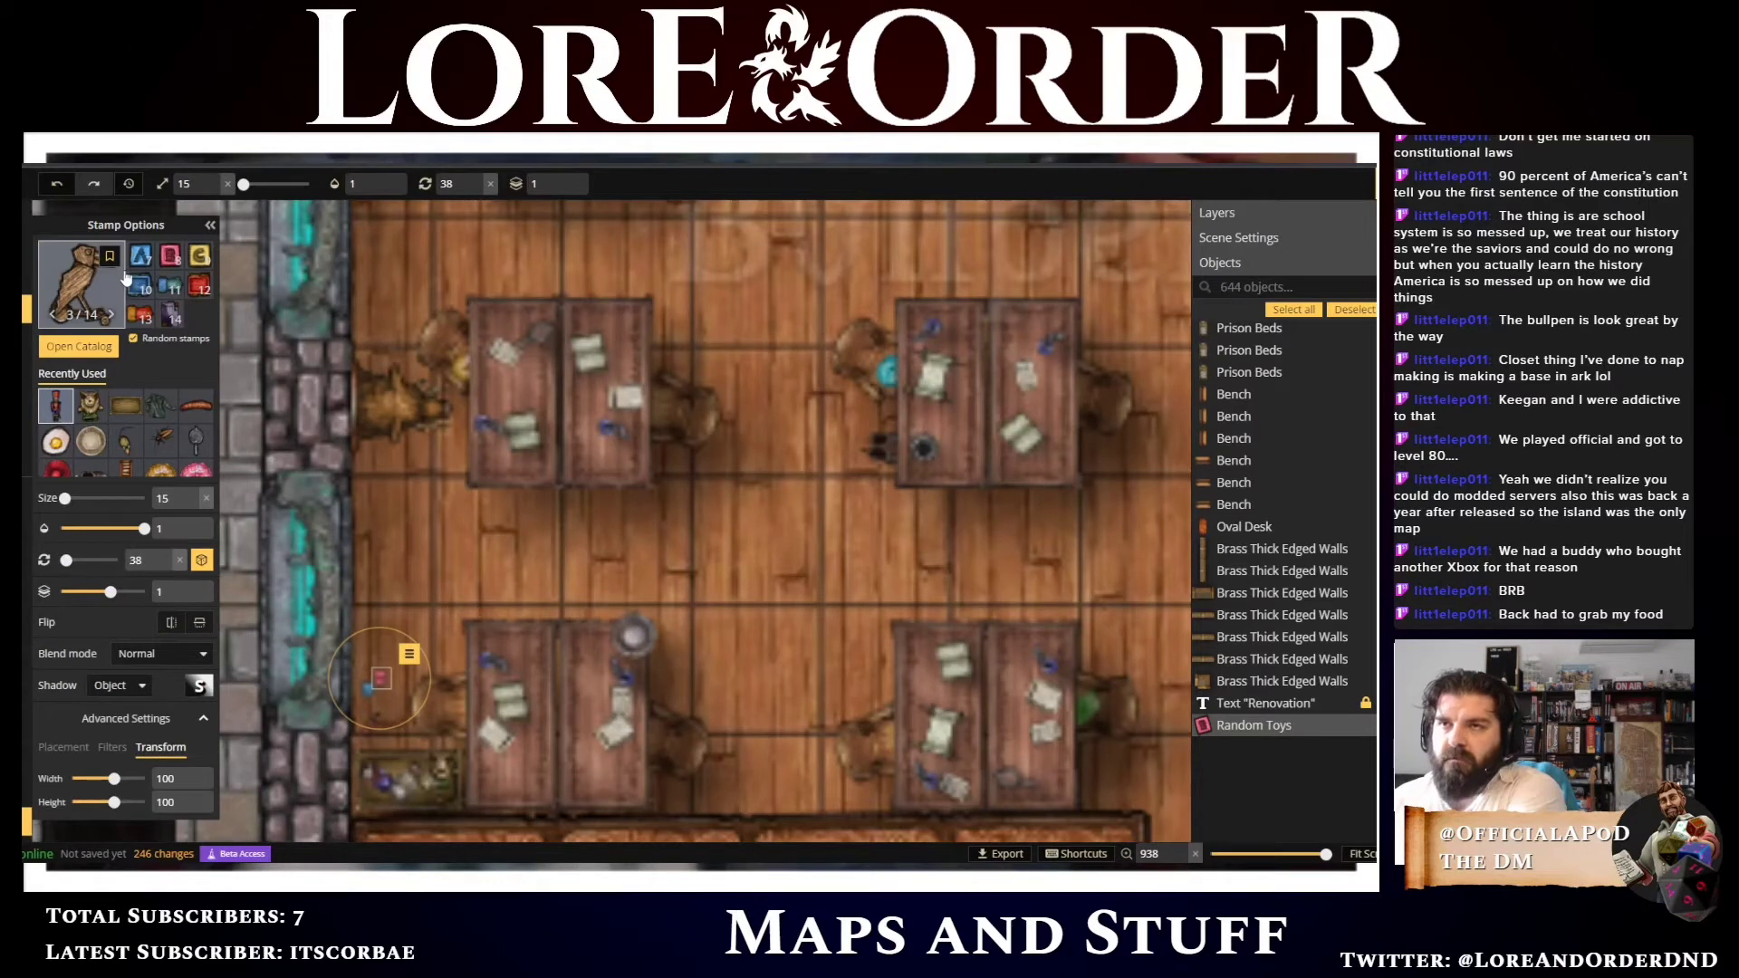
{"action": "left_click", "coordinate": [199, 255]}
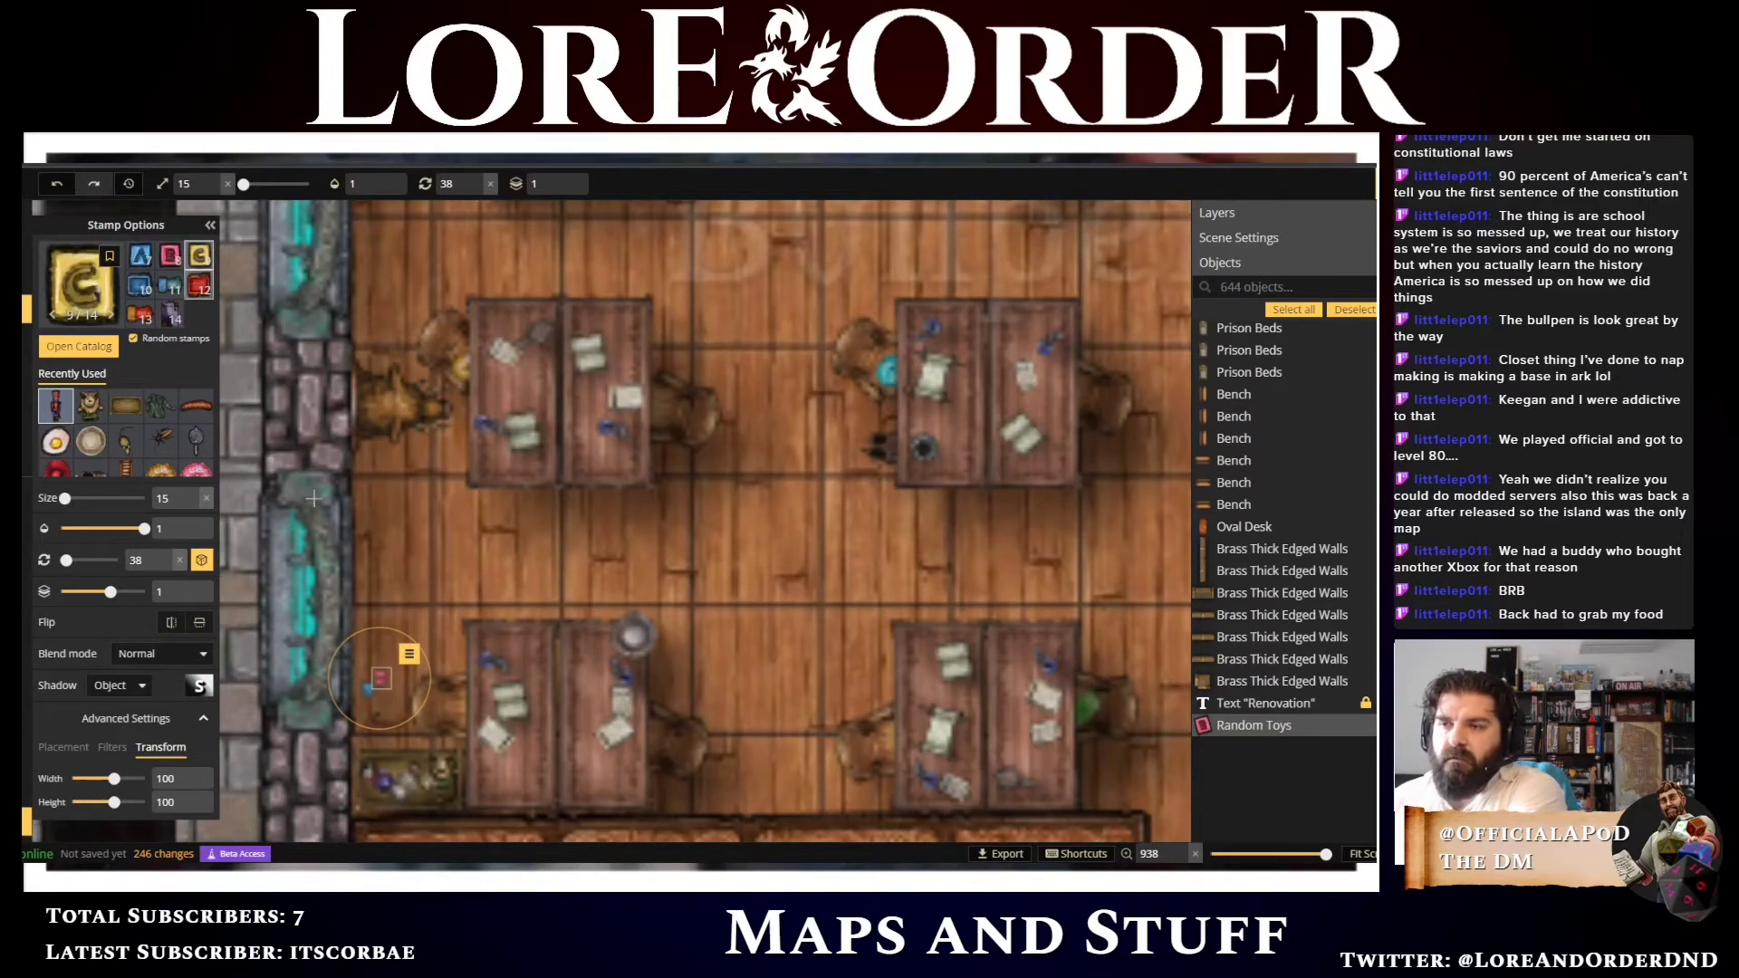
{"action": "left_click", "coordinate": [363, 671]}
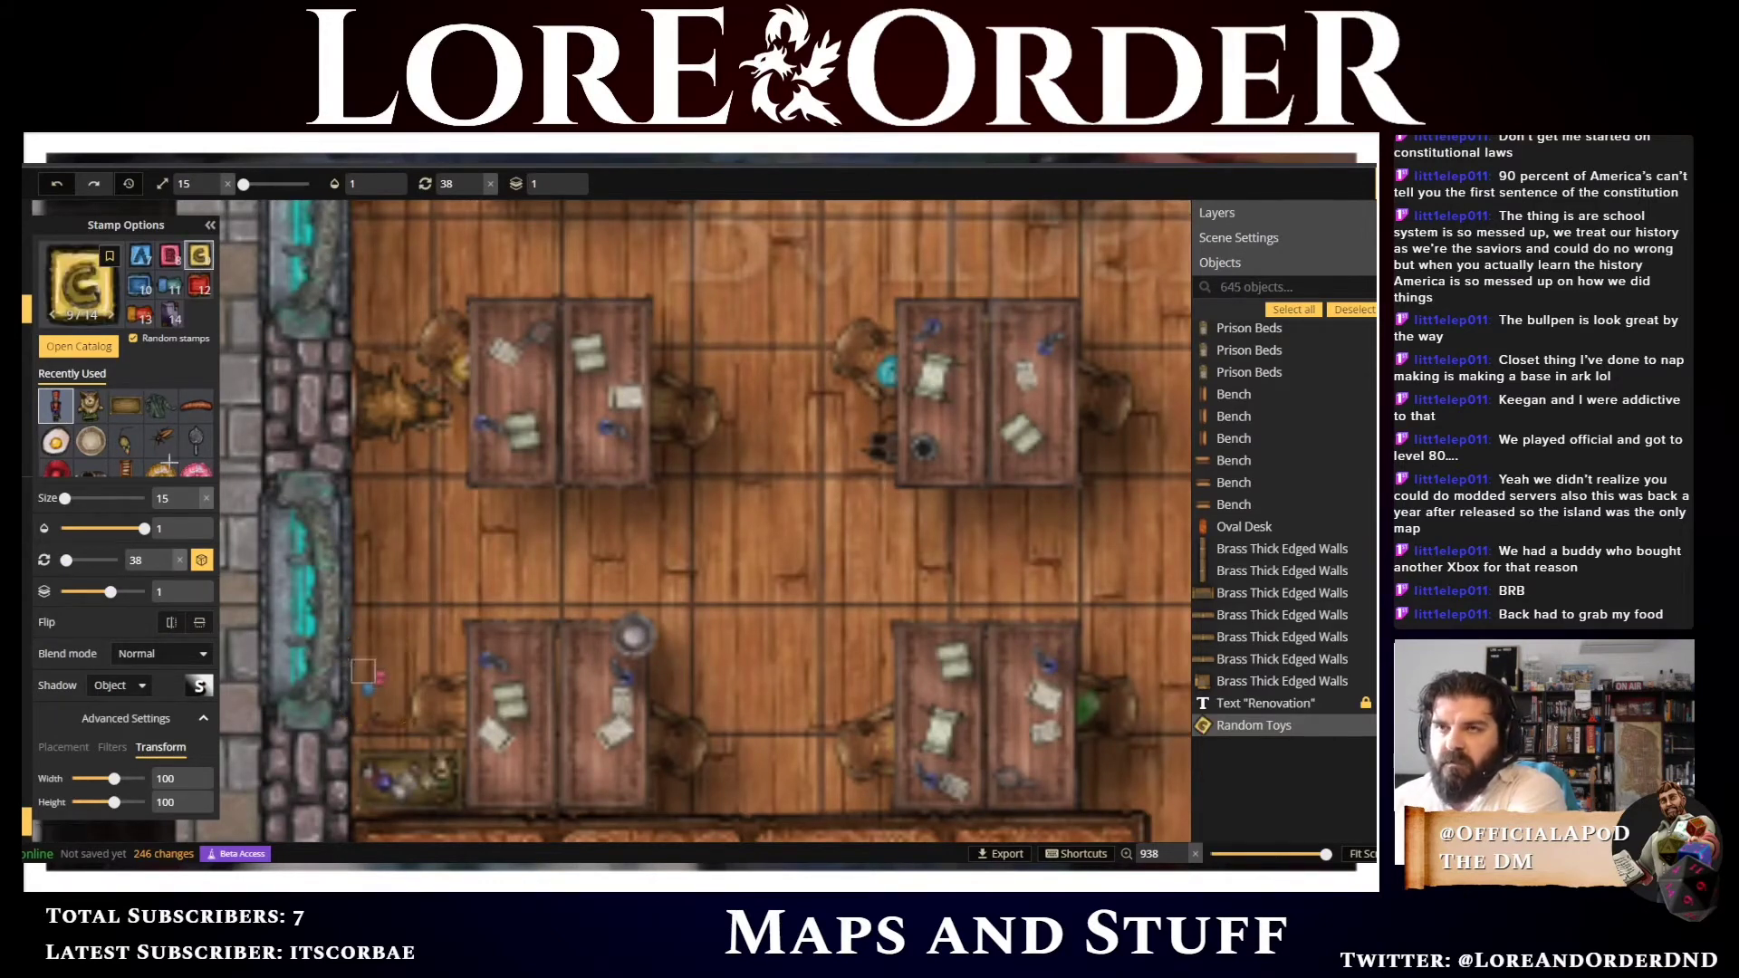
Place another Random Toys variant on the lower-left bullpen desk and raise its layer to 2
{"action": "left_click", "coordinate": [139, 315]}
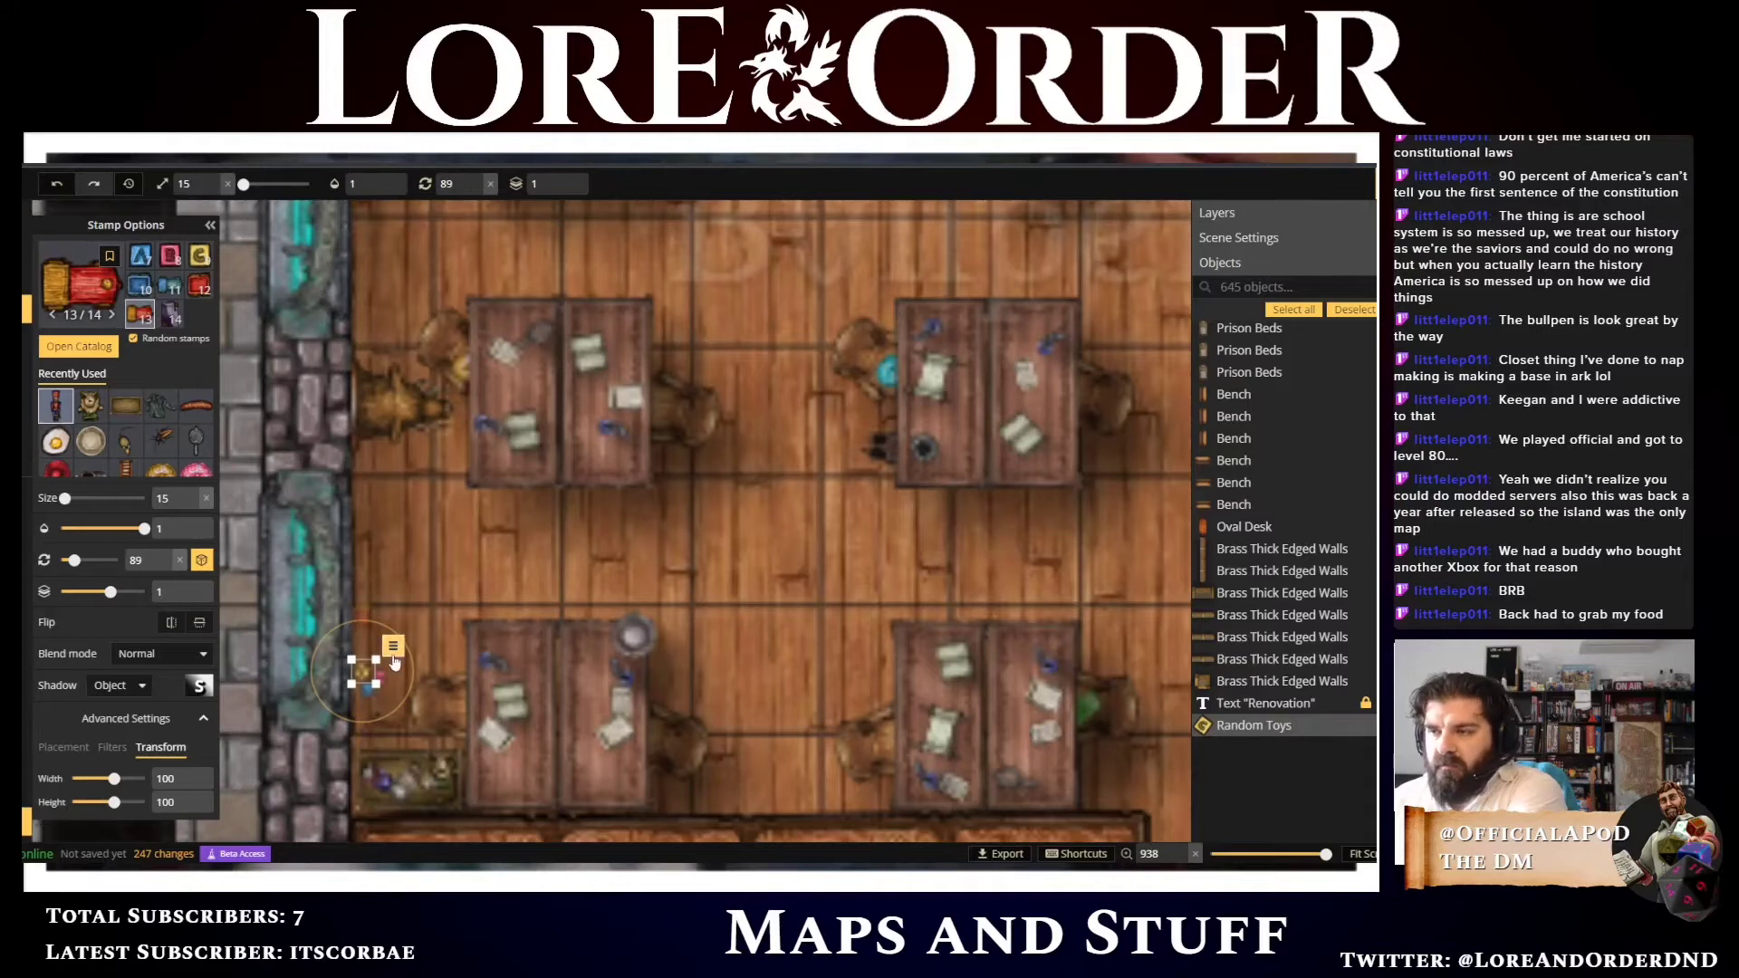
{"action": "left_click", "coordinate": [531, 641]}
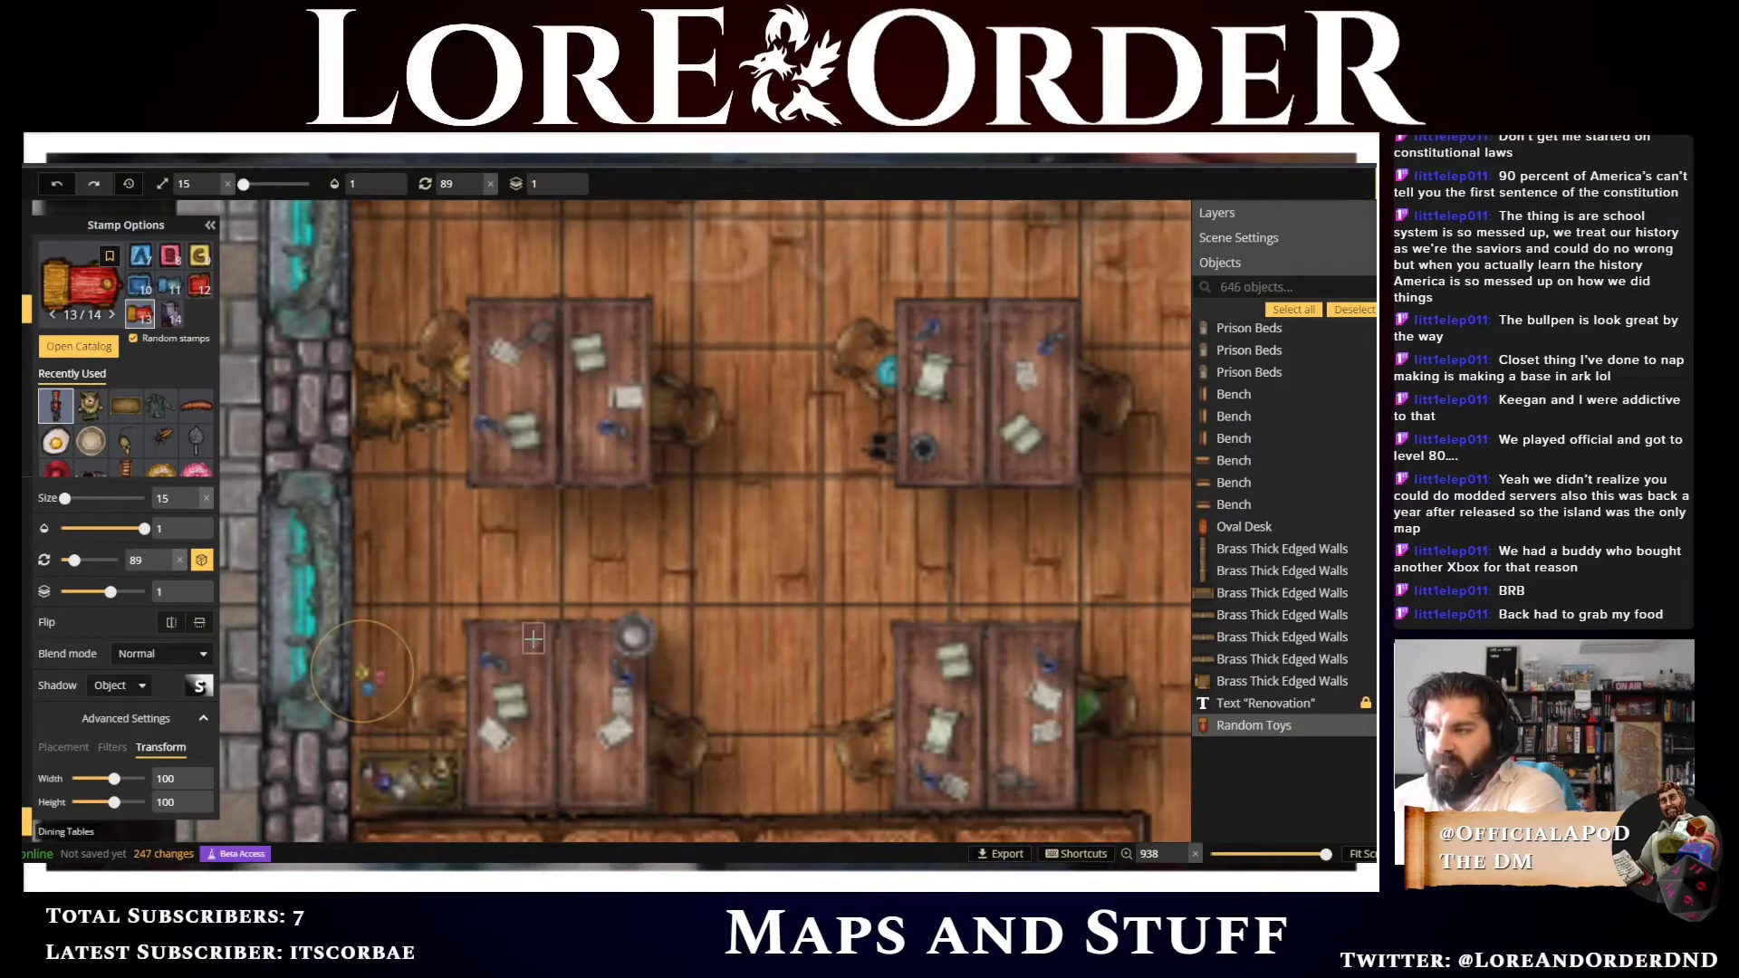
{"action": "left_click", "coordinate": [567, 180]}
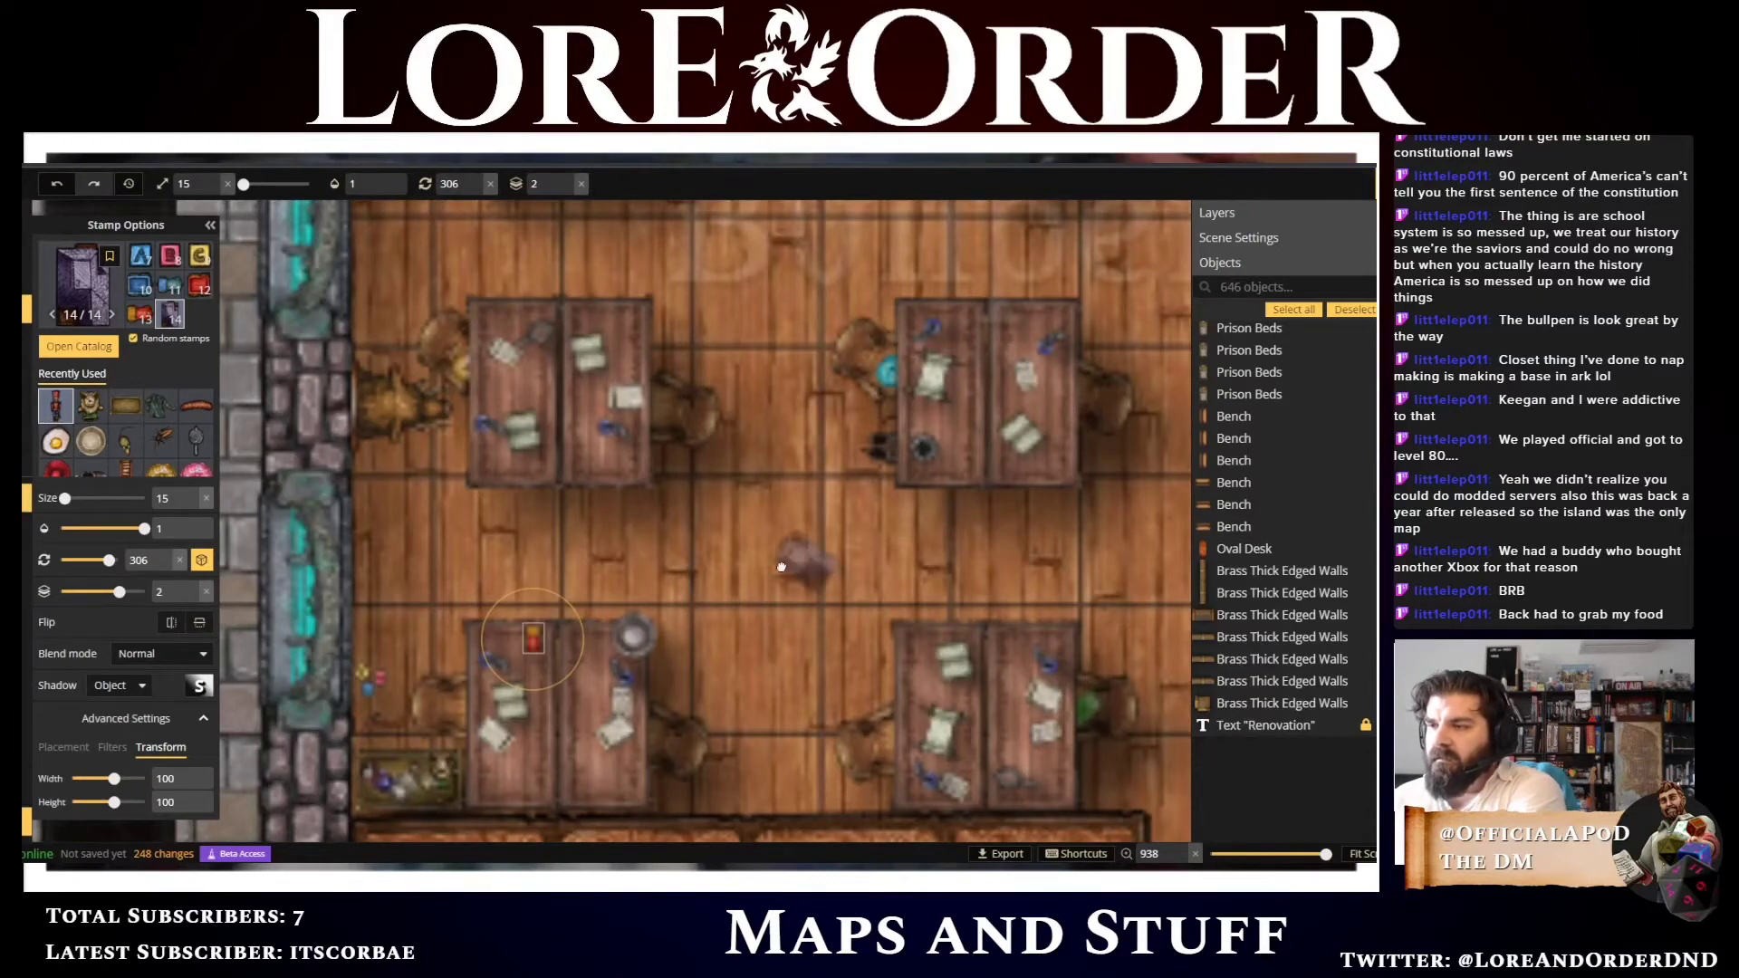
Open the stamp catalog, clear the search, filter it by the #tools tag and choose the Holy Book stamp
{"action": "left_click_drag", "start_coordinate": [800, 555], "coordinate": [664, 599]}
{"action": "scroll", "coordinate": [609, 529], "scroll_direction": "down", "scroll_amount": 6}
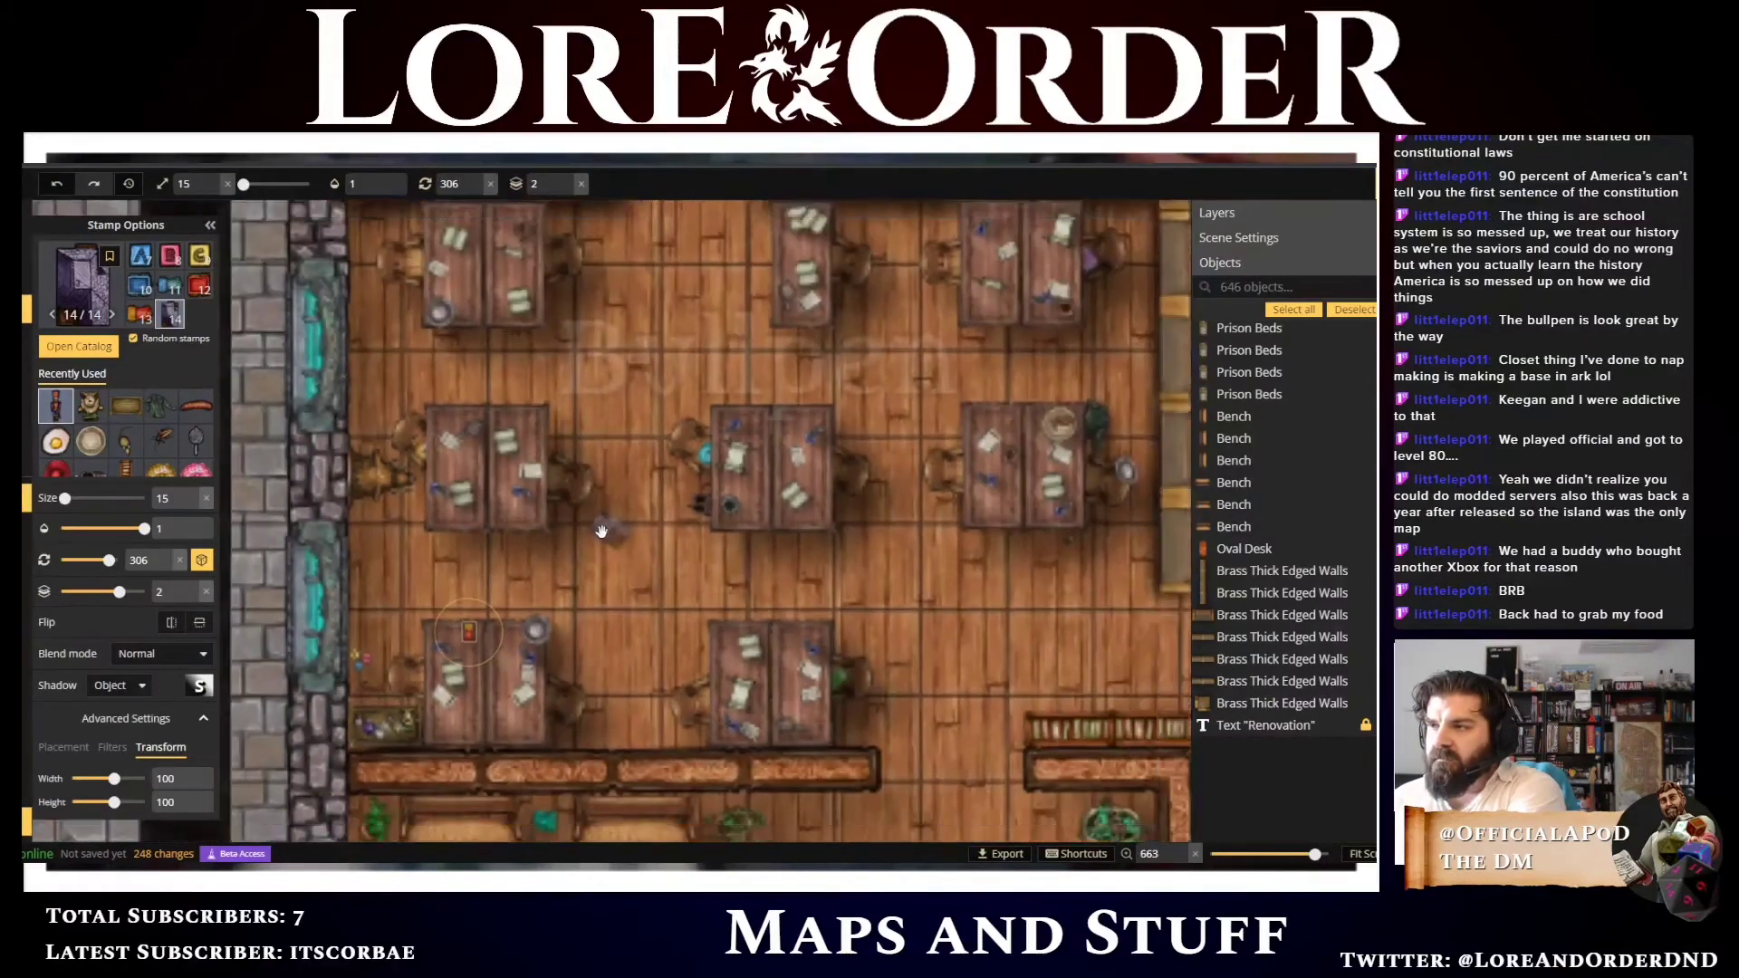
{"action": "left_click_drag", "start_coordinate": [691, 361], "coordinate": [656, 404]}
{"action": "scroll", "coordinate": [654, 423], "scroll_direction": "up", "scroll_amount": 1}
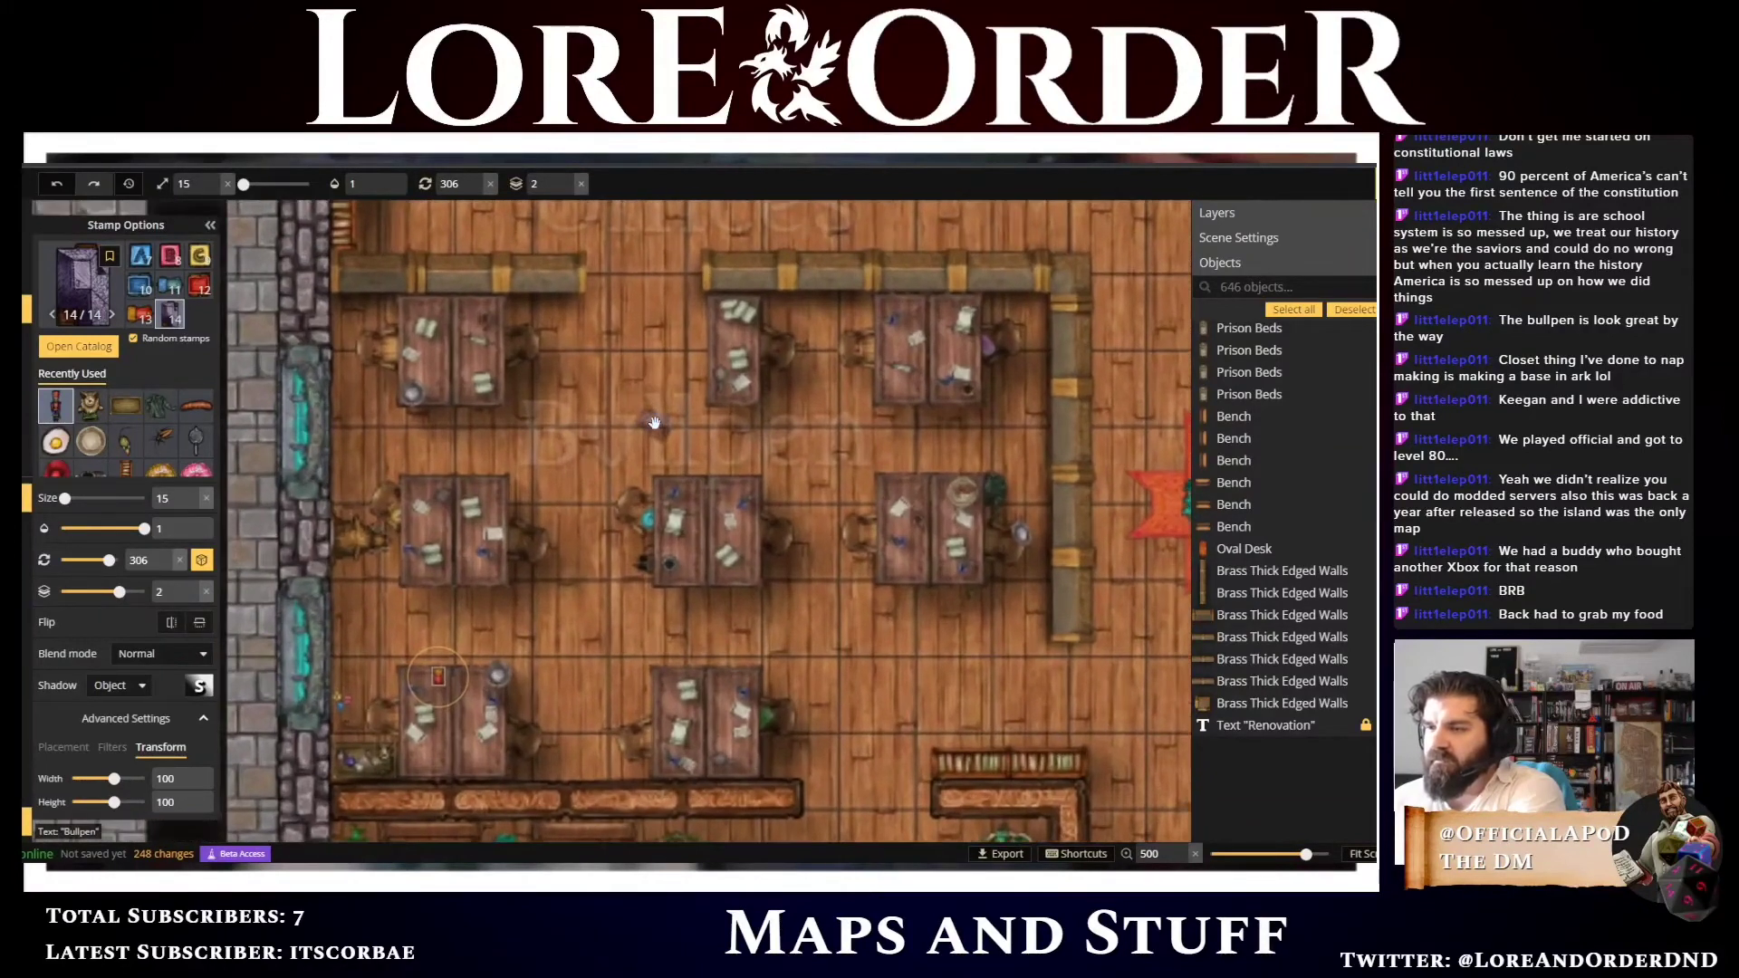
{"action": "left_click", "coordinate": [574, 470]}
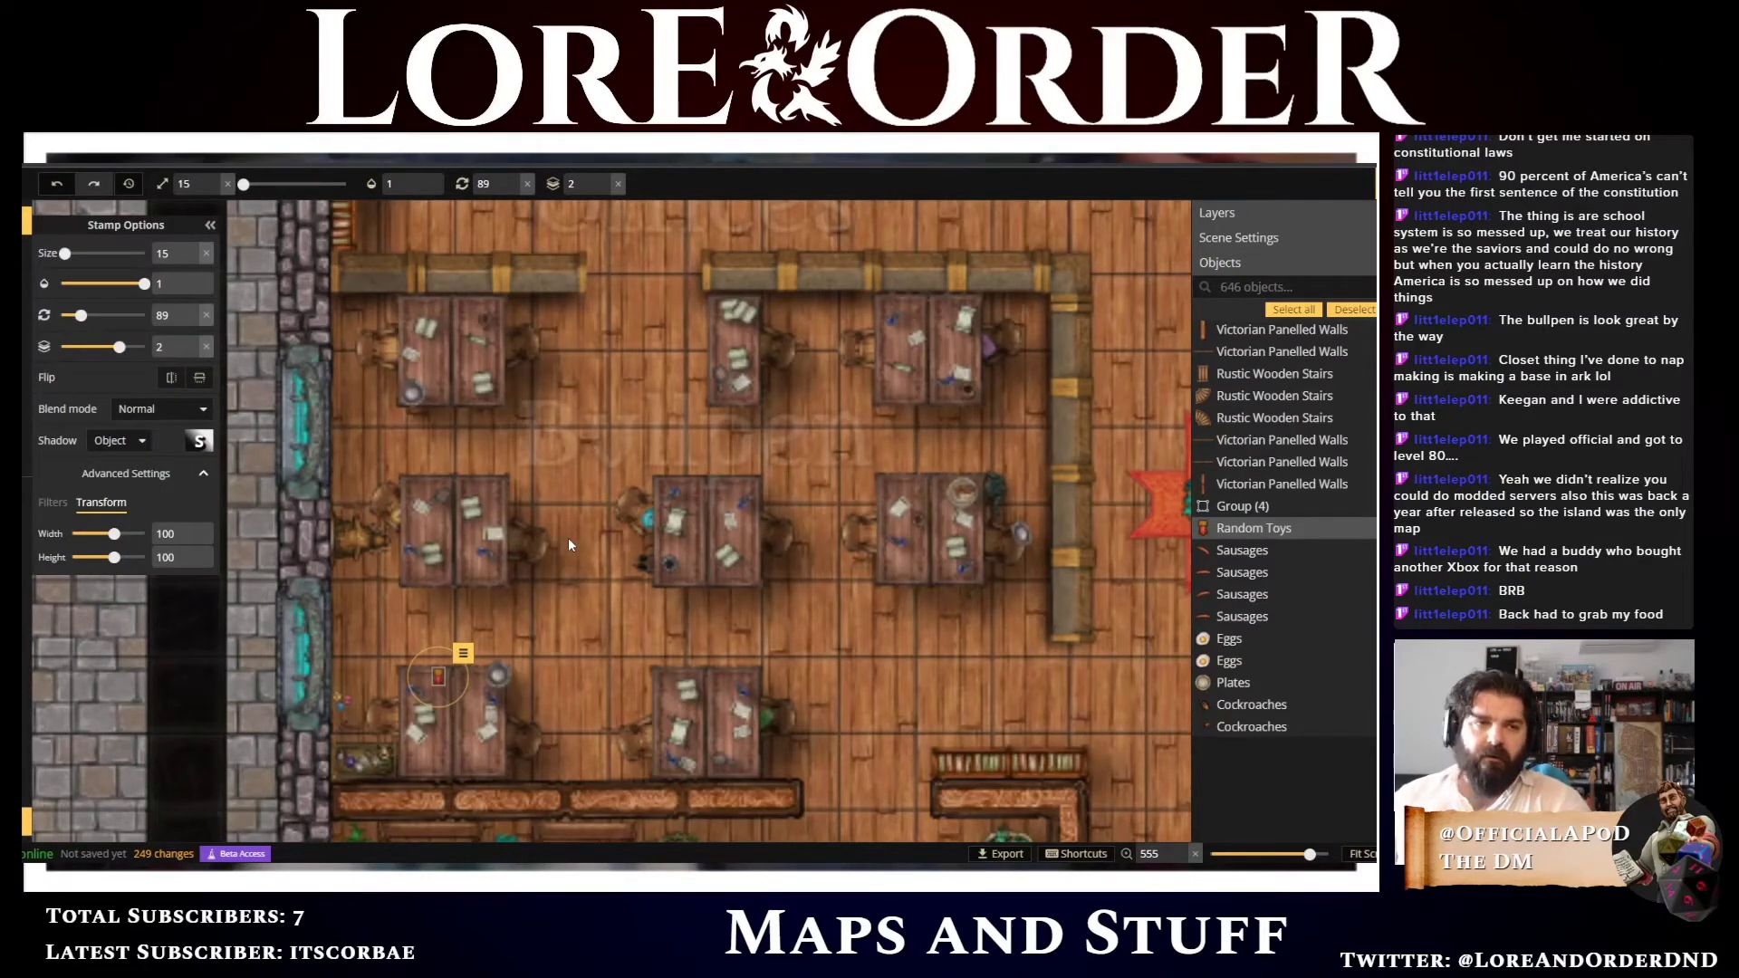
{"action": "left_click", "coordinate": [580, 517]}
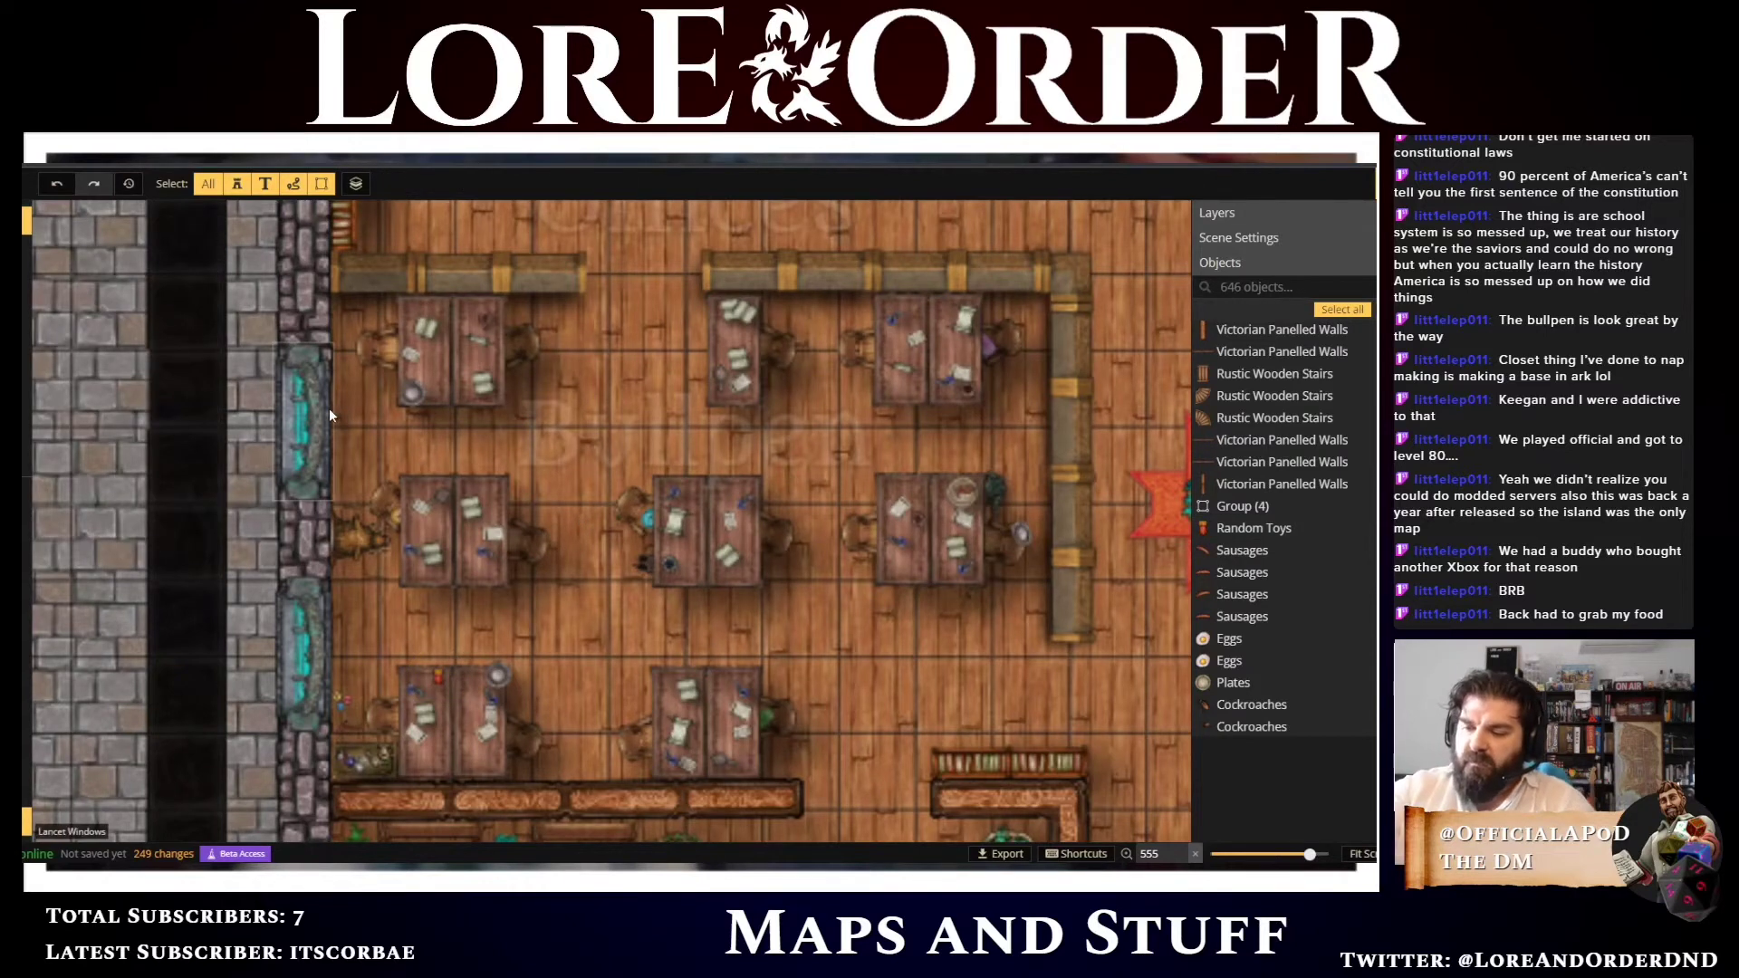
{"action": "key", "text": "s"}
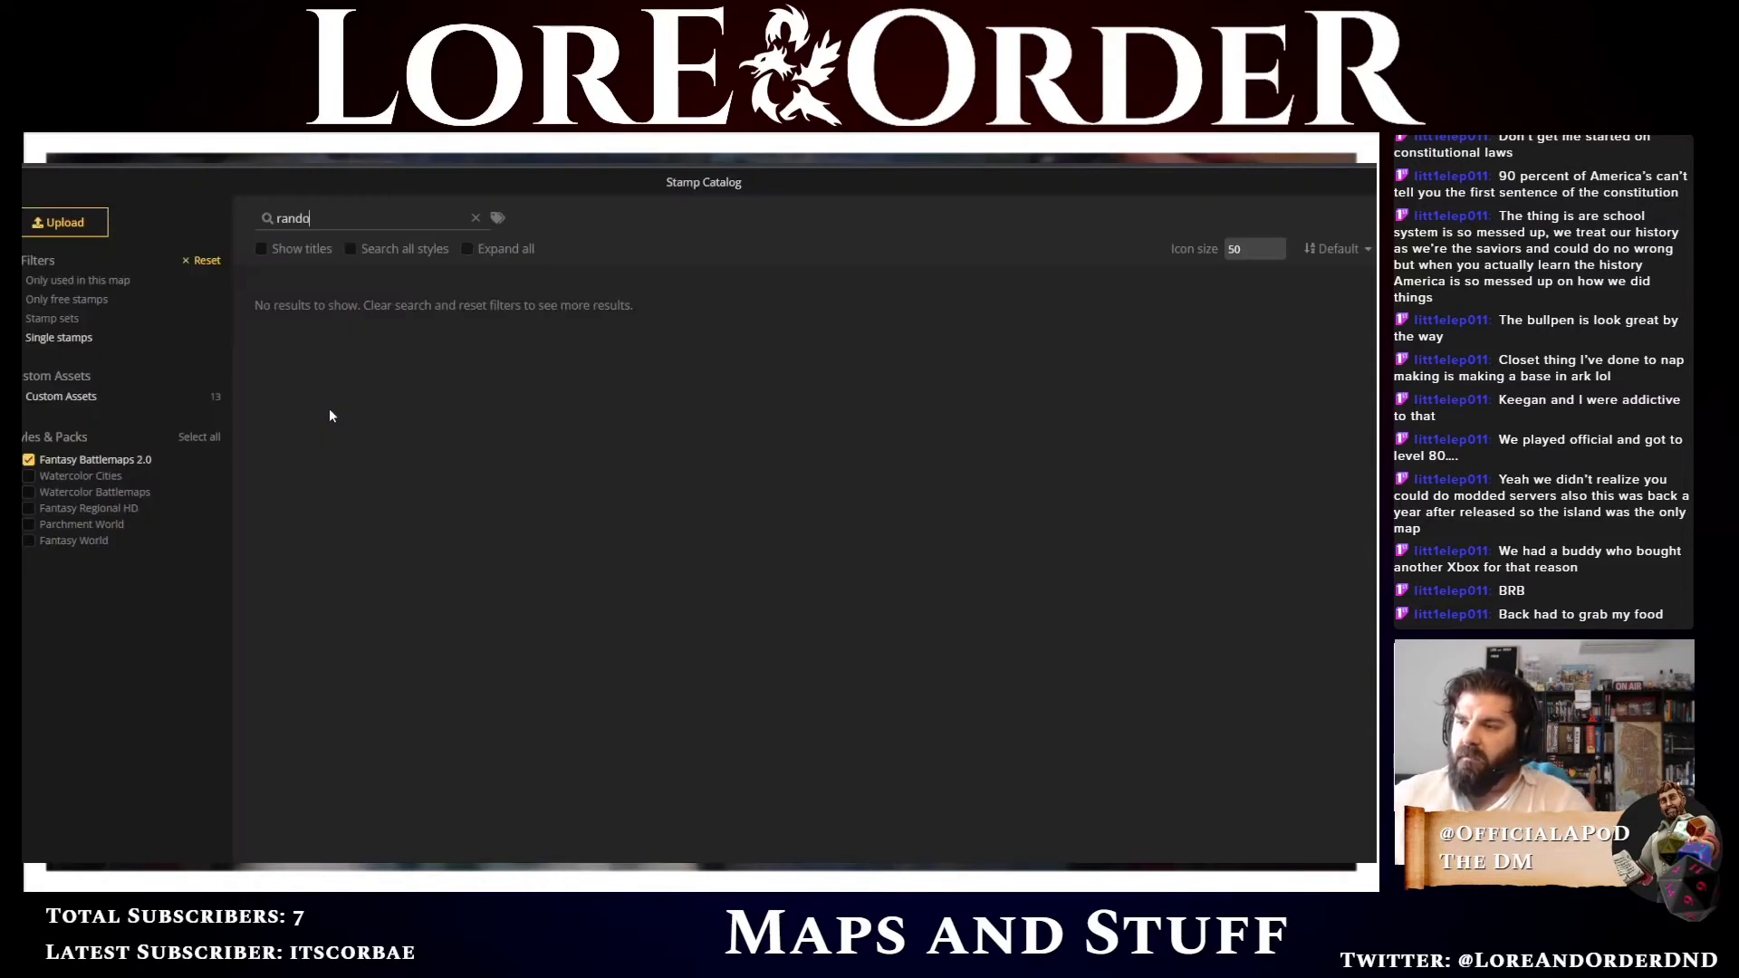
{"action": "left_click", "coordinate": [476, 228]}
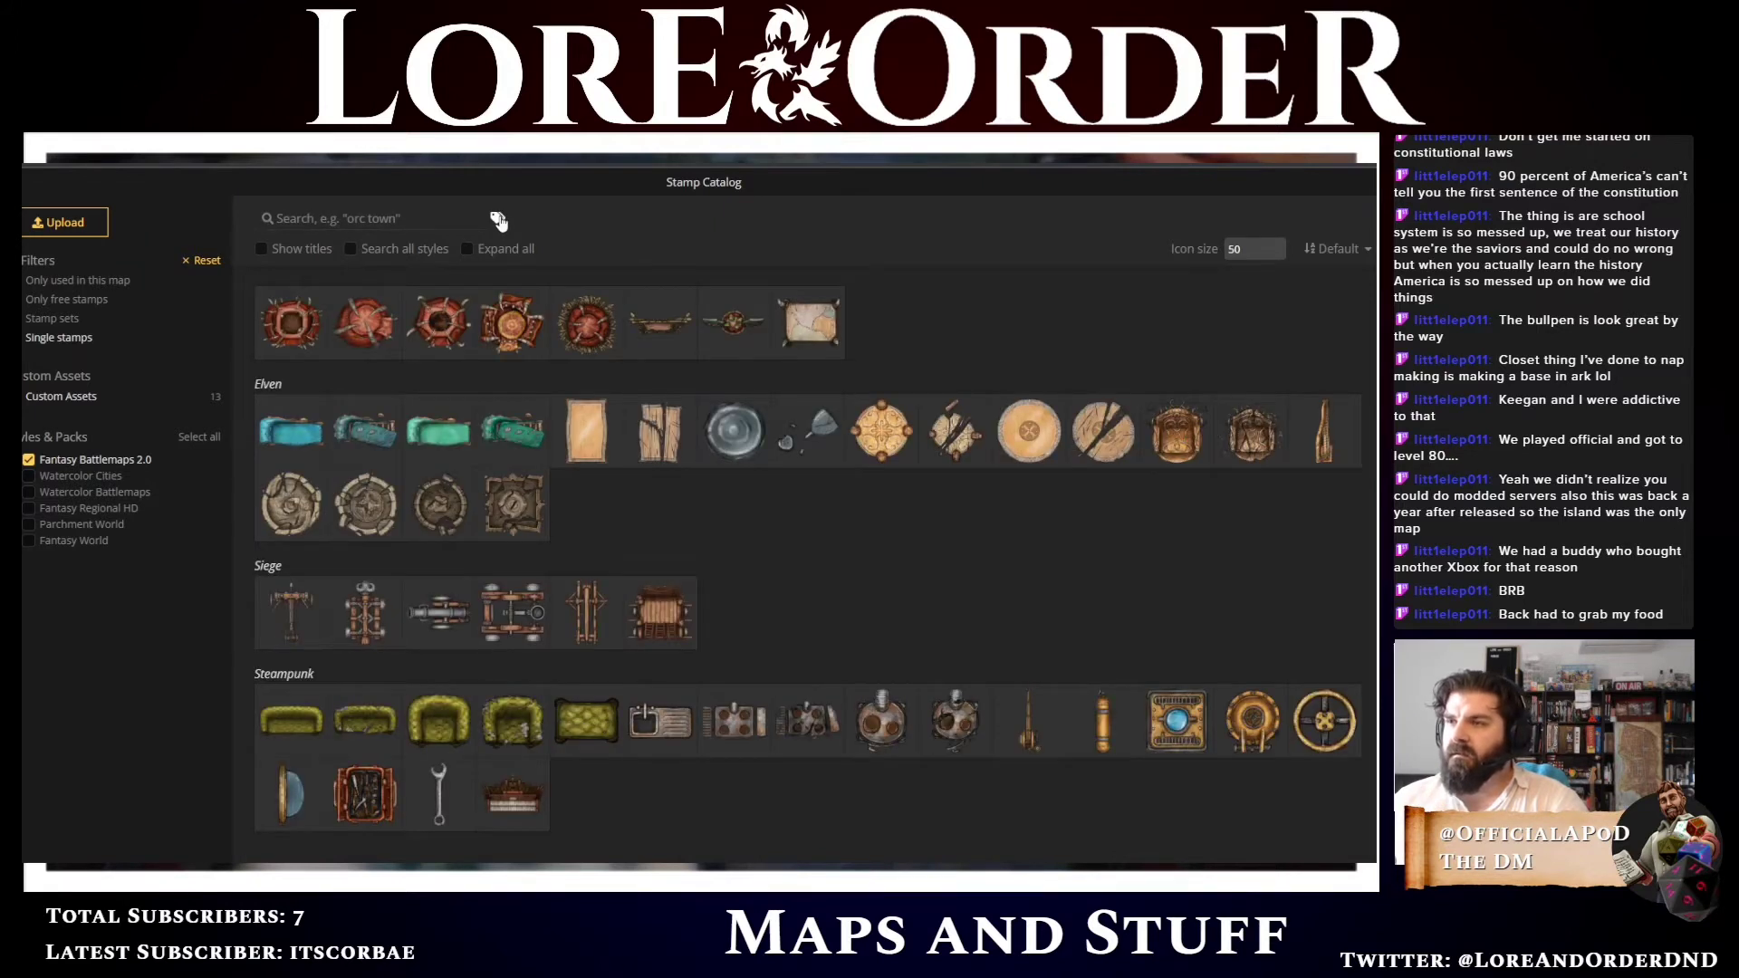
{"action": "left_click", "coordinate": [497, 220]}
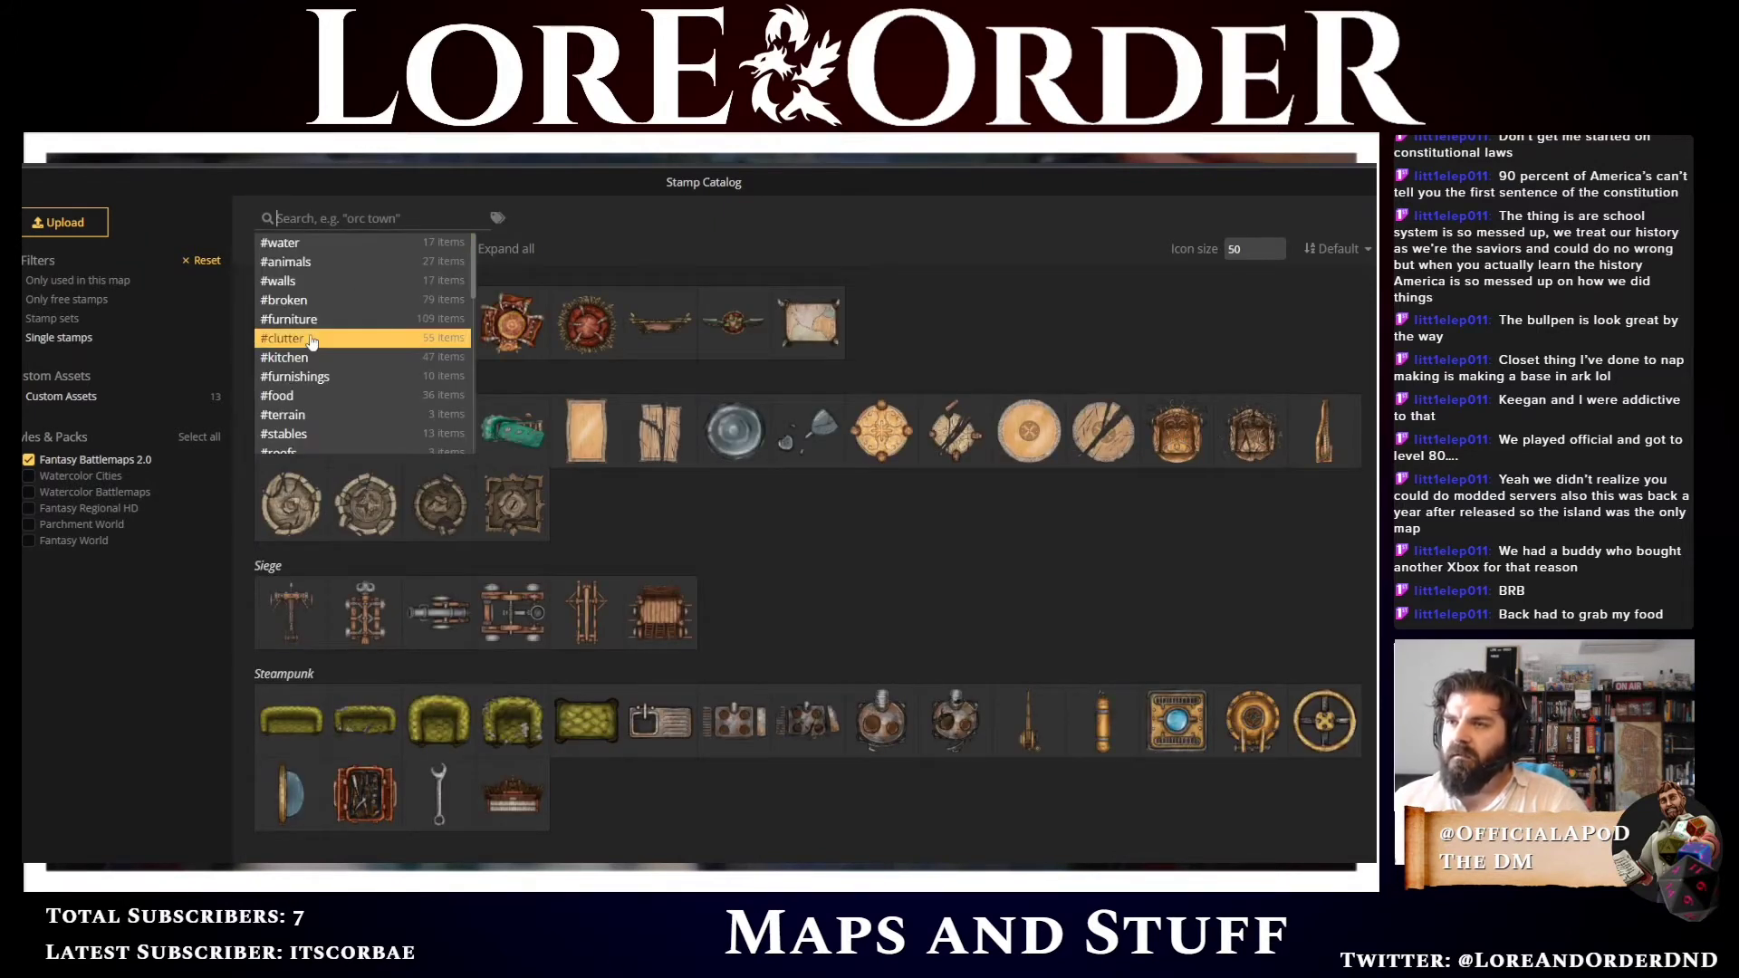
{"action": "scroll", "coordinate": [313, 340], "scroll_direction": "down", "scroll_amount": 3}
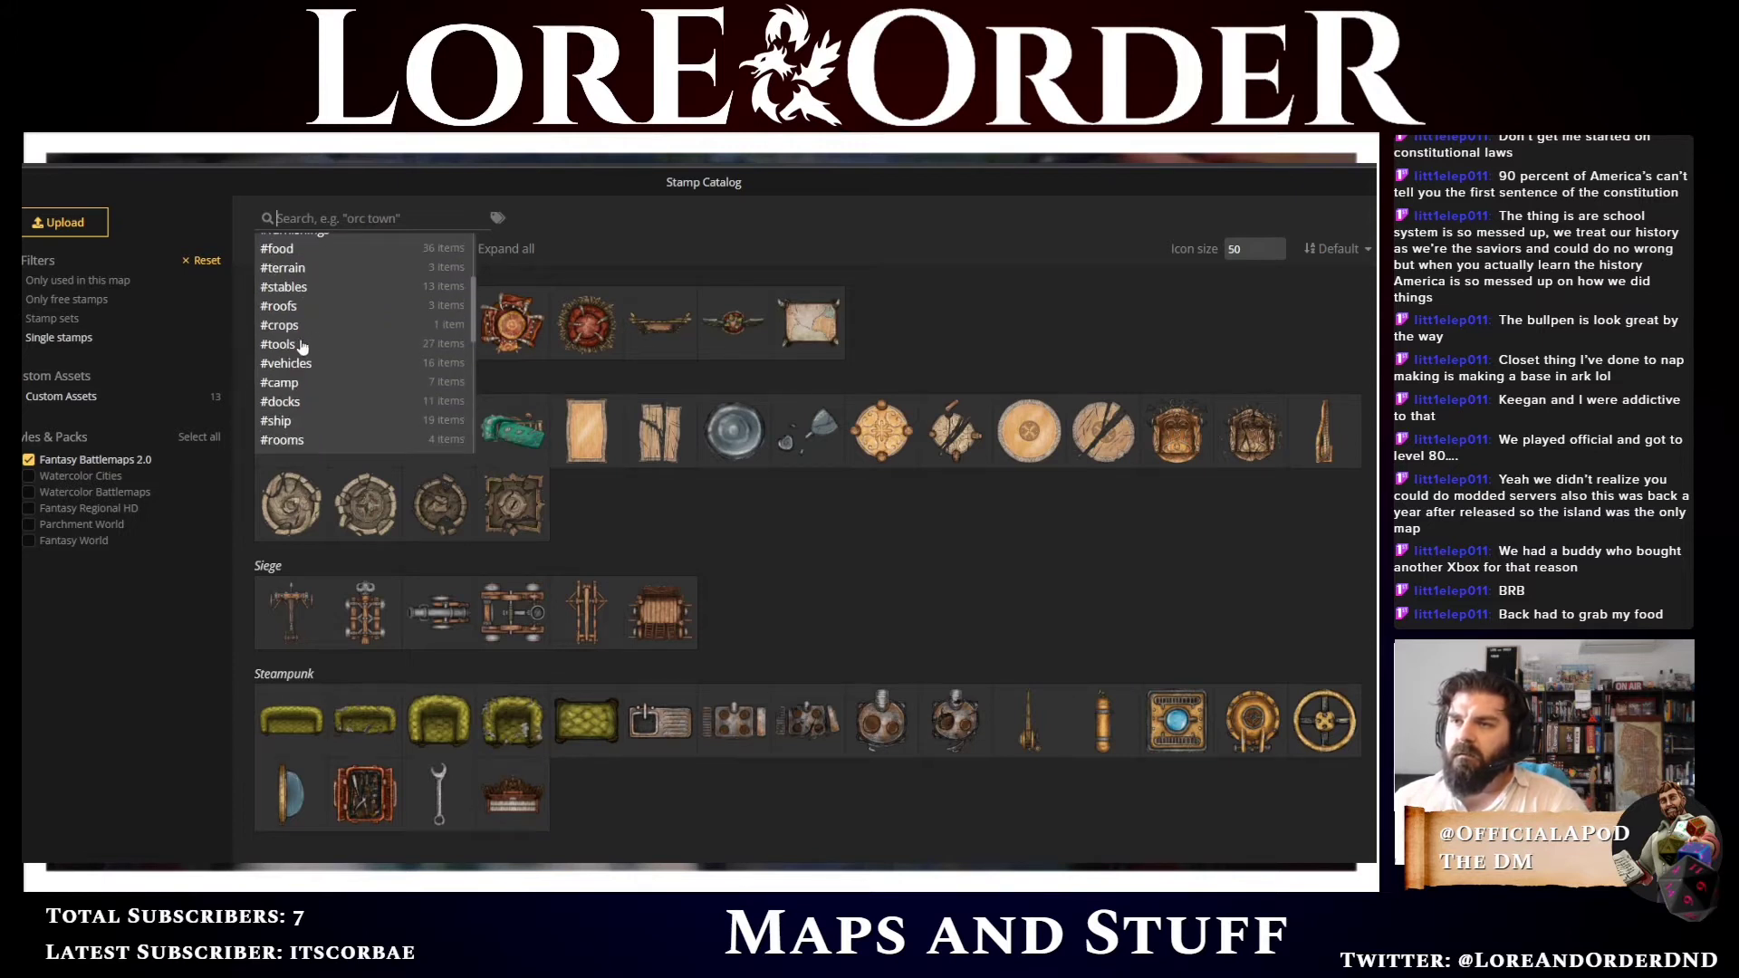
{"action": "left_click", "coordinate": [289, 345]}
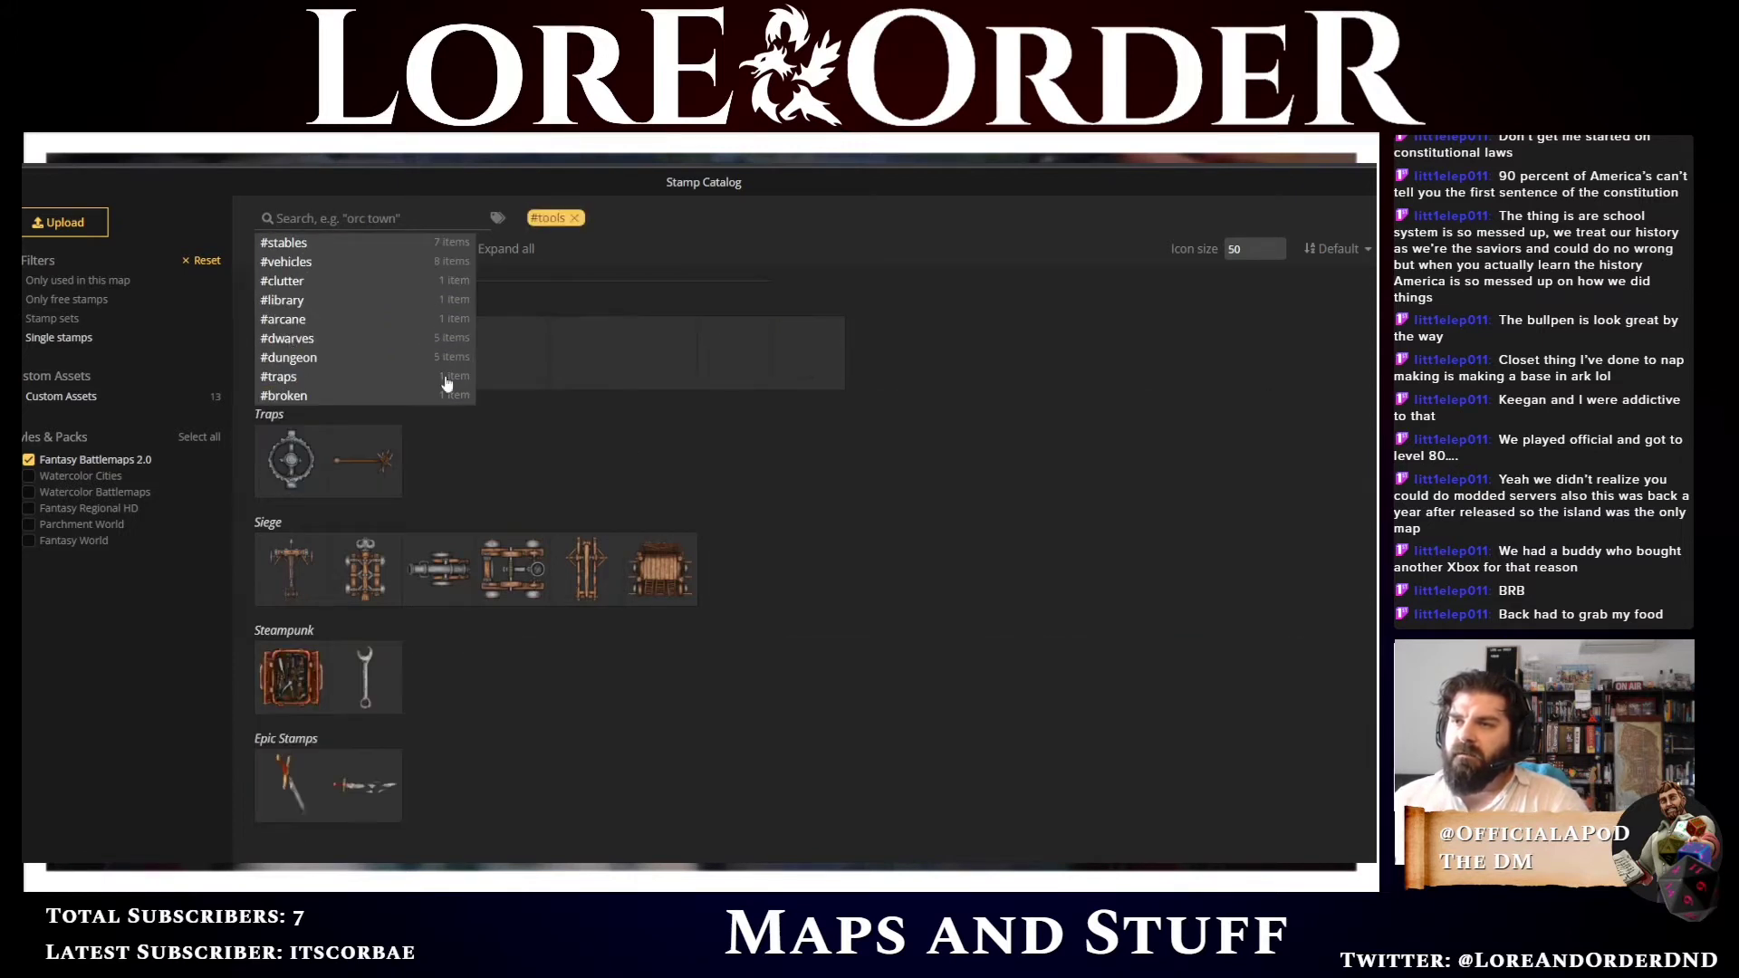
{"action": "left_click", "coordinate": [912, 544]}
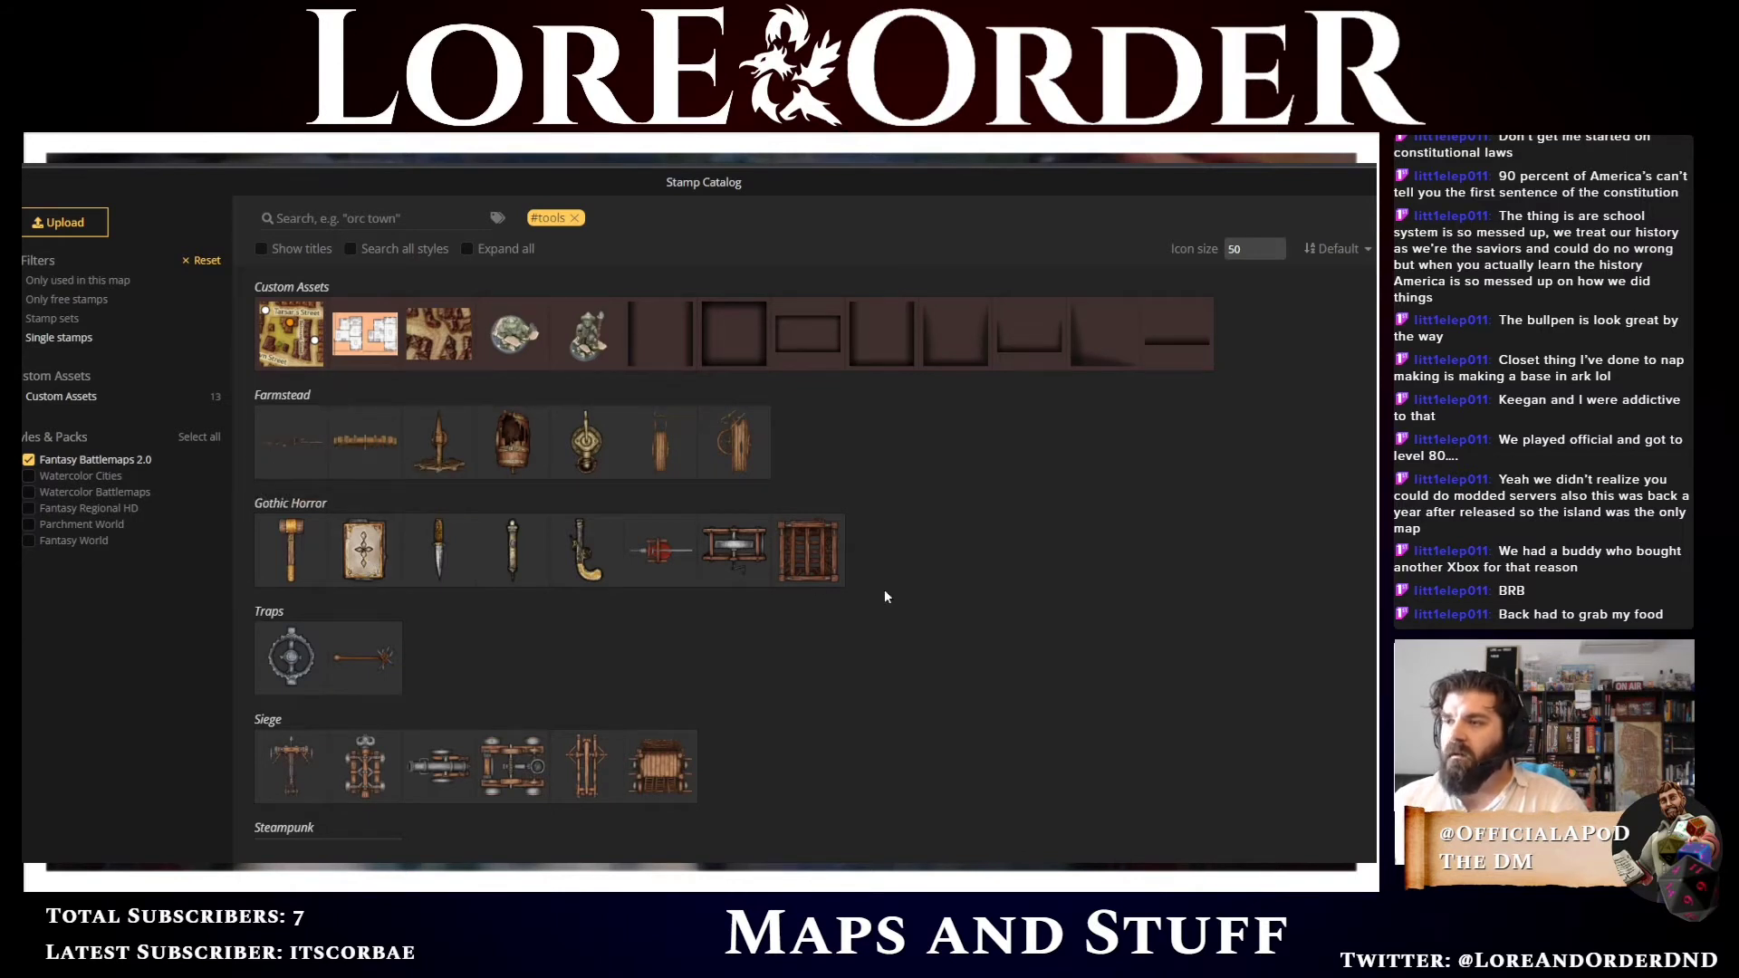
{"action": "left_click", "coordinate": [365, 563]}
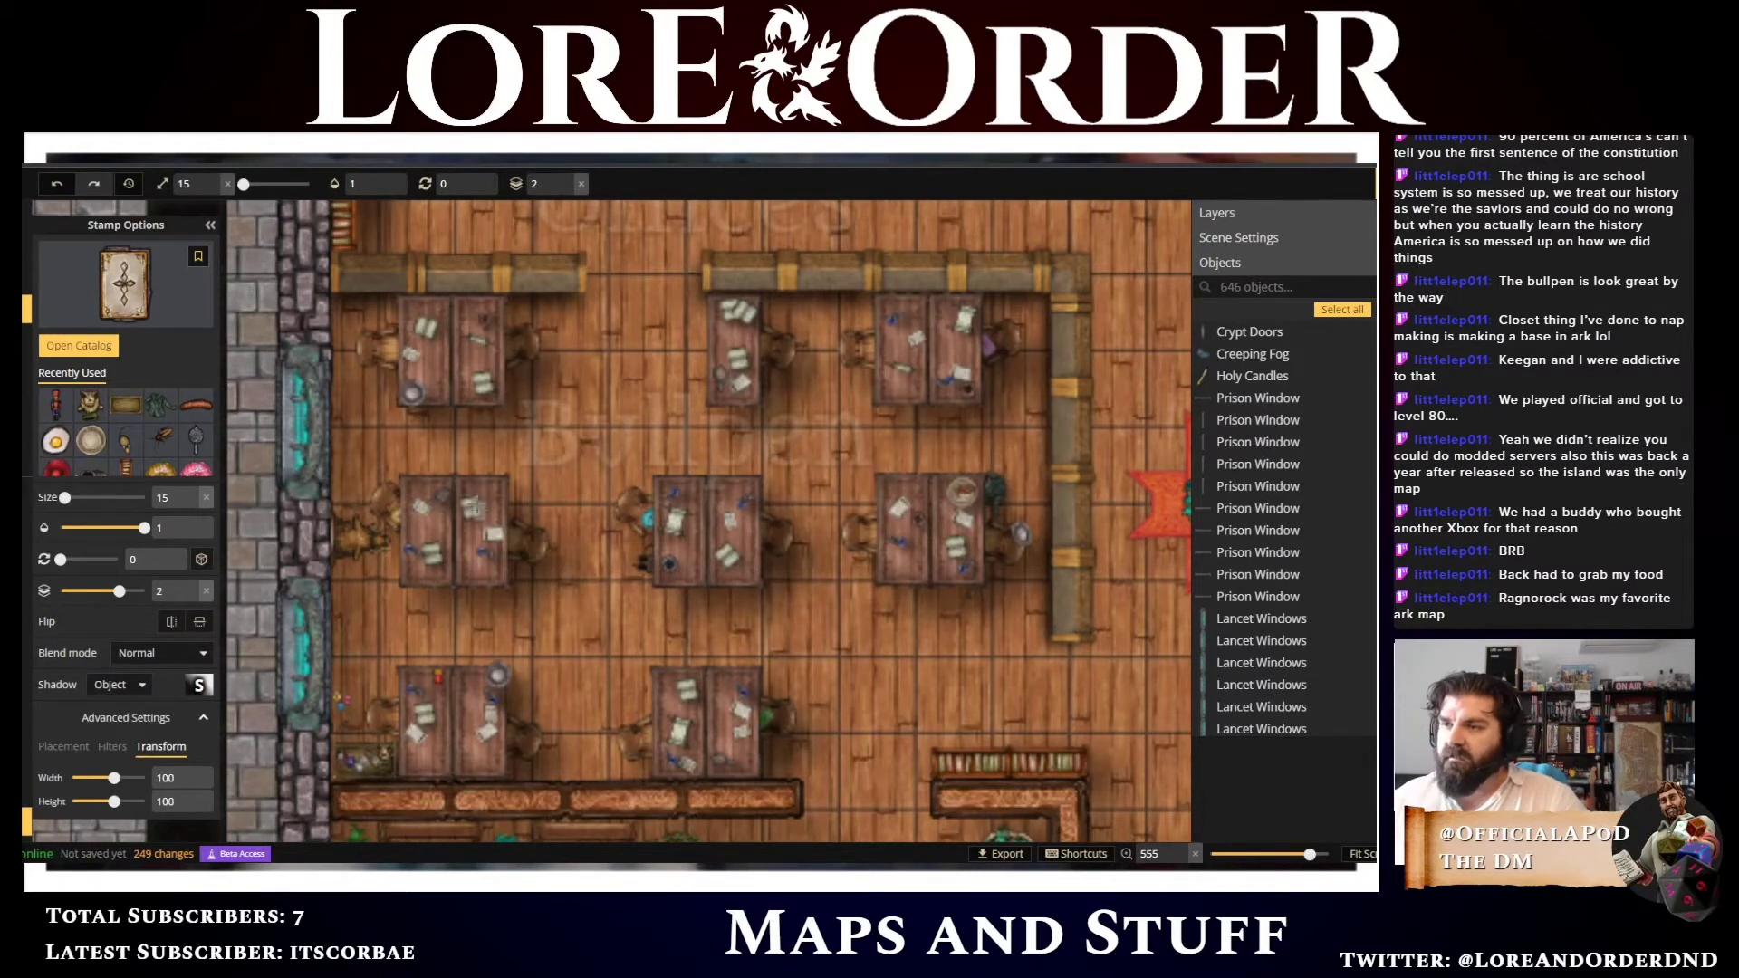
Place the Holy Book on the middle-left bullpen desk and rotate it to 300 degrees
{"action": "left_click", "coordinate": [496, 493]}
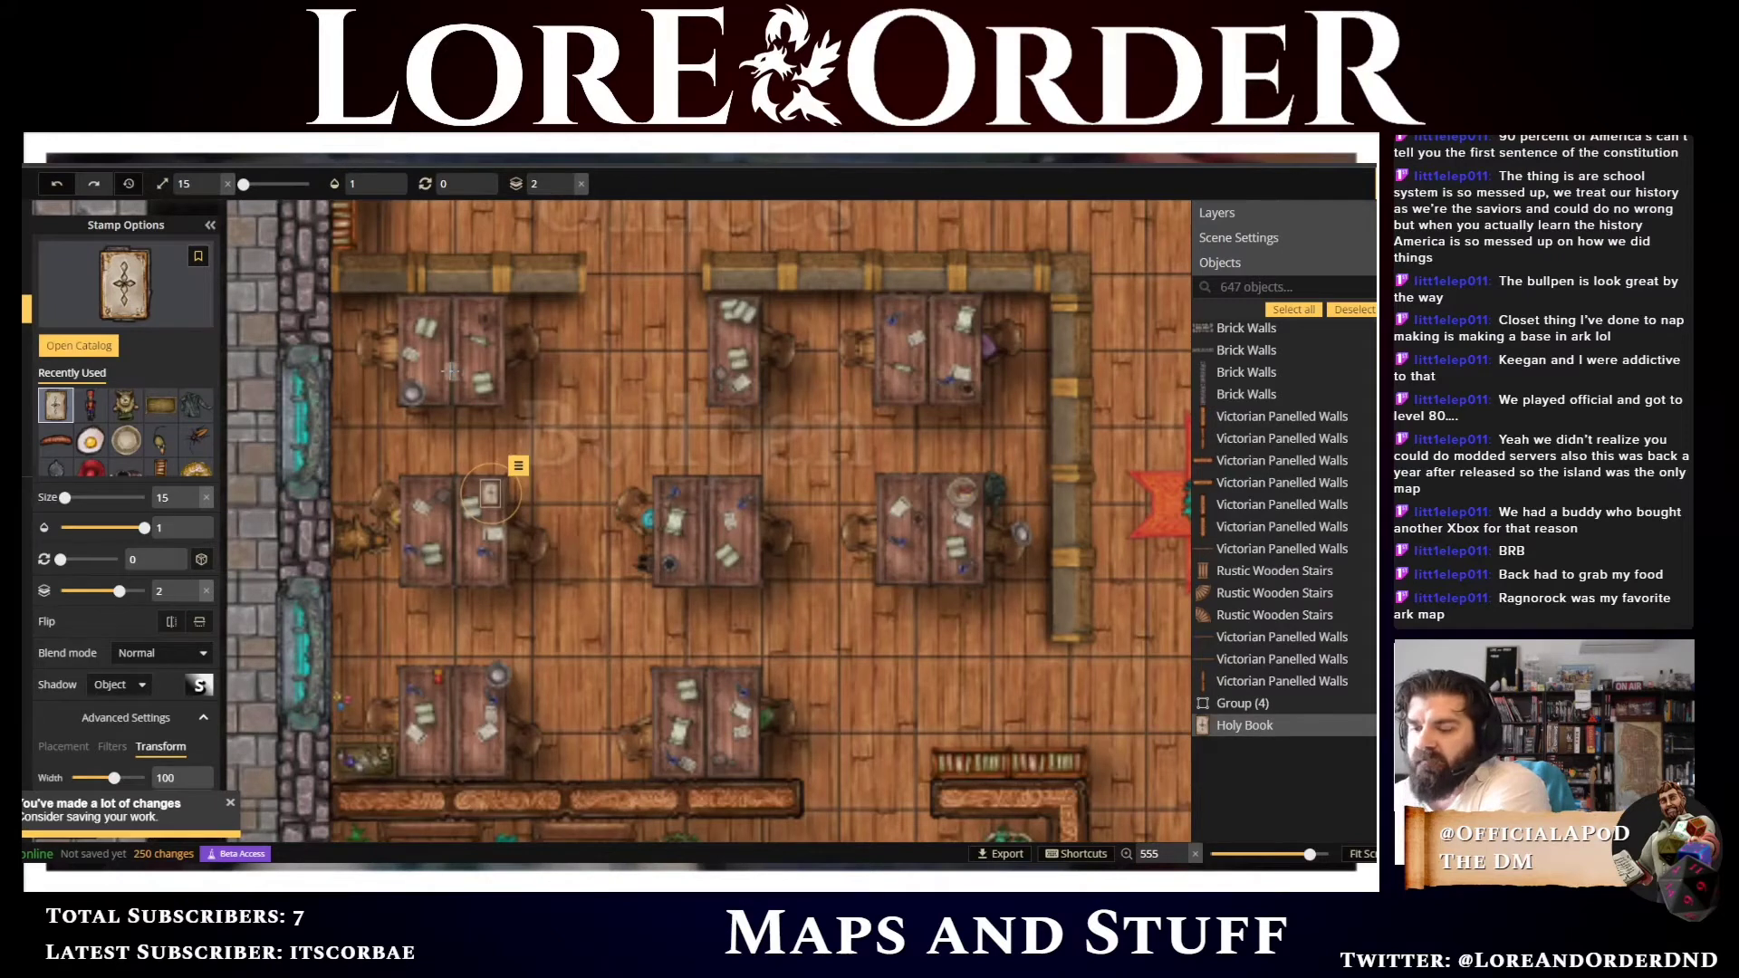
{"action": "scroll", "coordinate": [451, 370], "scroll_direction": "down", "scroll_amount": 6}
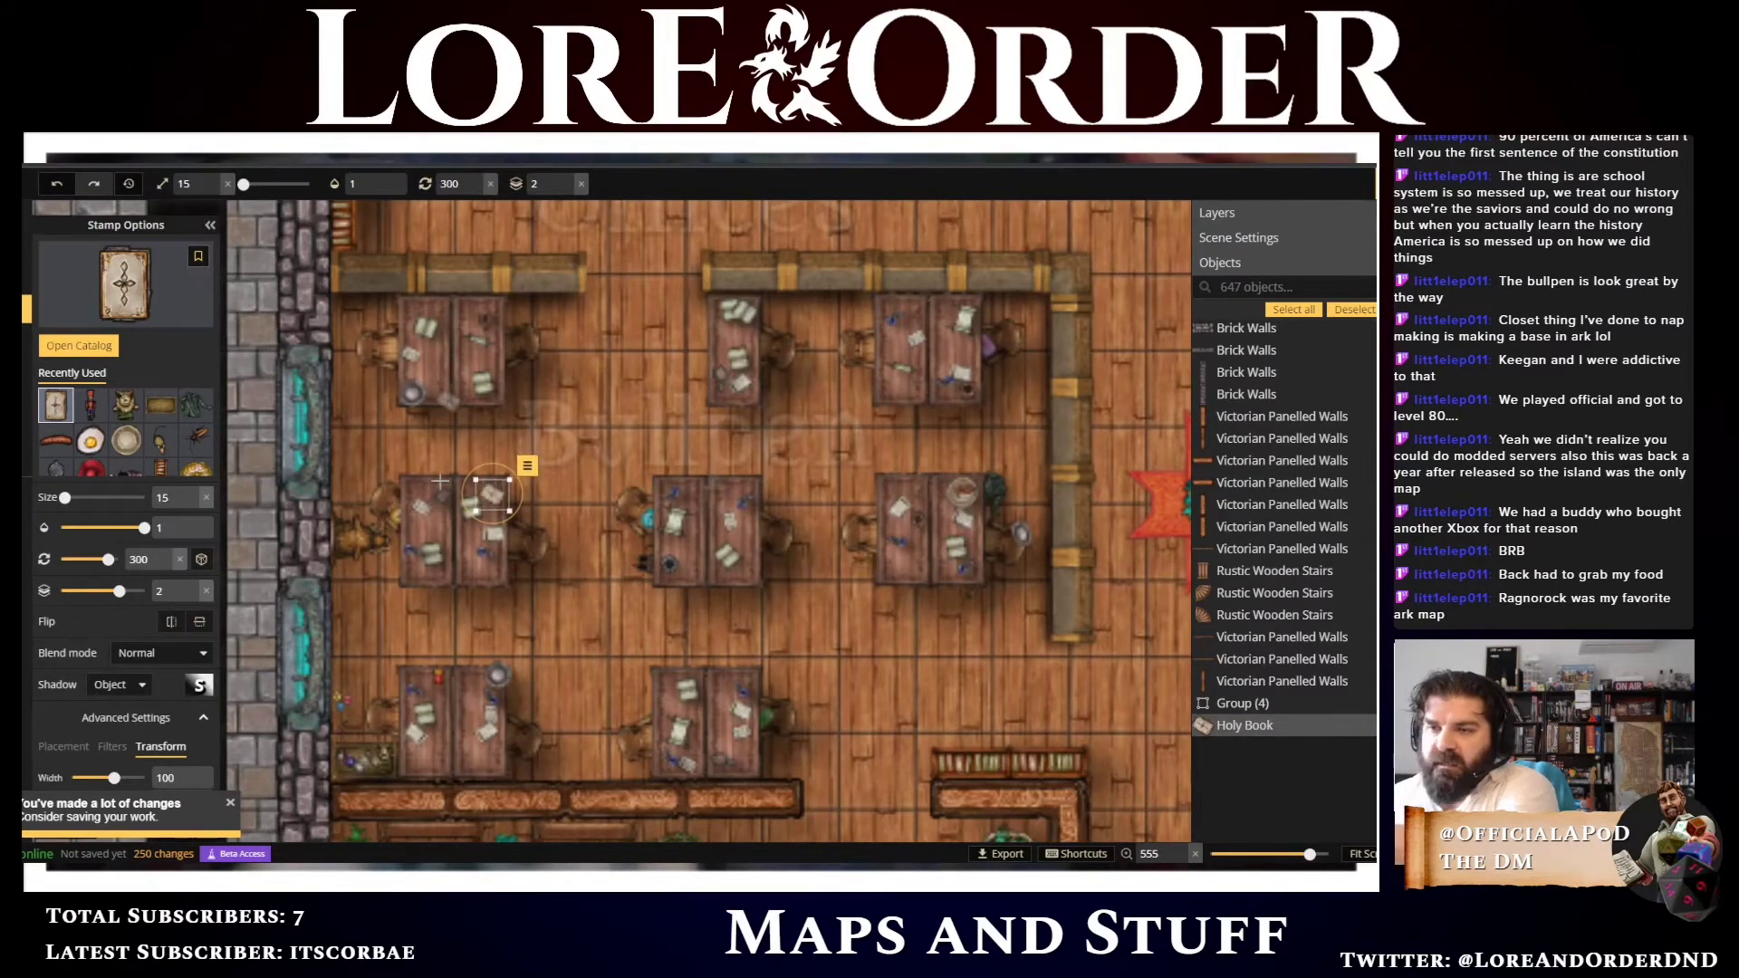
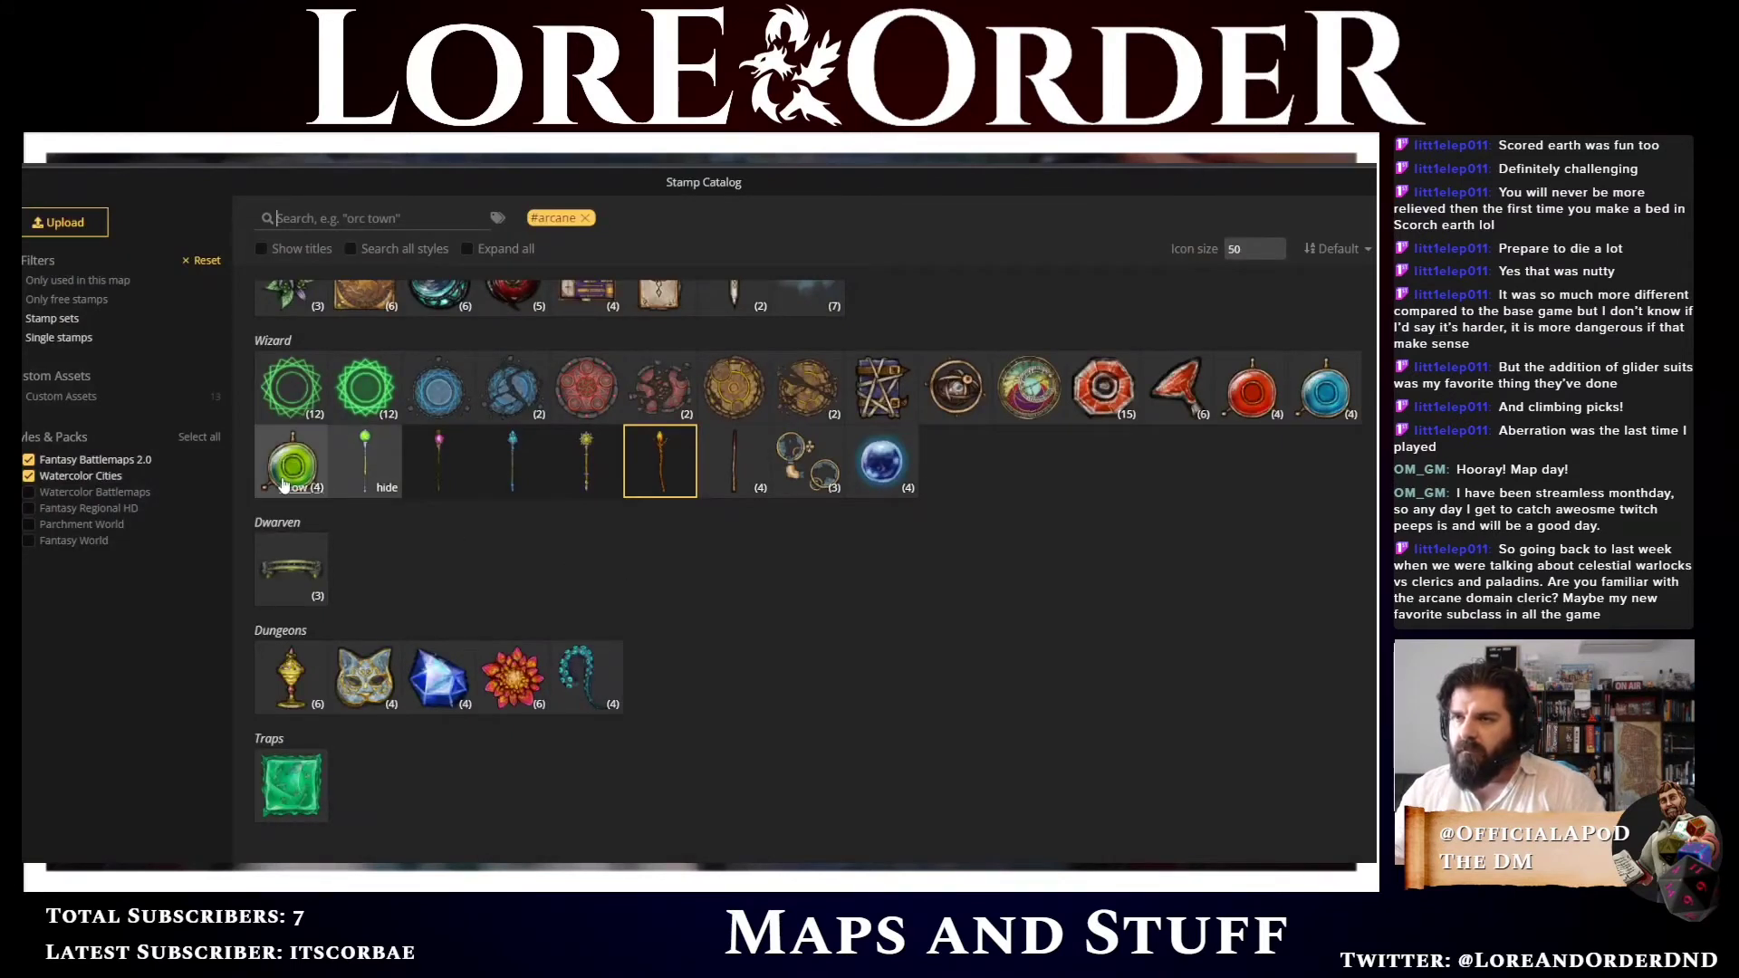
Choose a Healing Alembic variant from the Wizard stamps, set size 10 and rotation 120, and place it on the top-middle bullpen desk
{"action": "left_click", "coordinate": [1252, 417]}
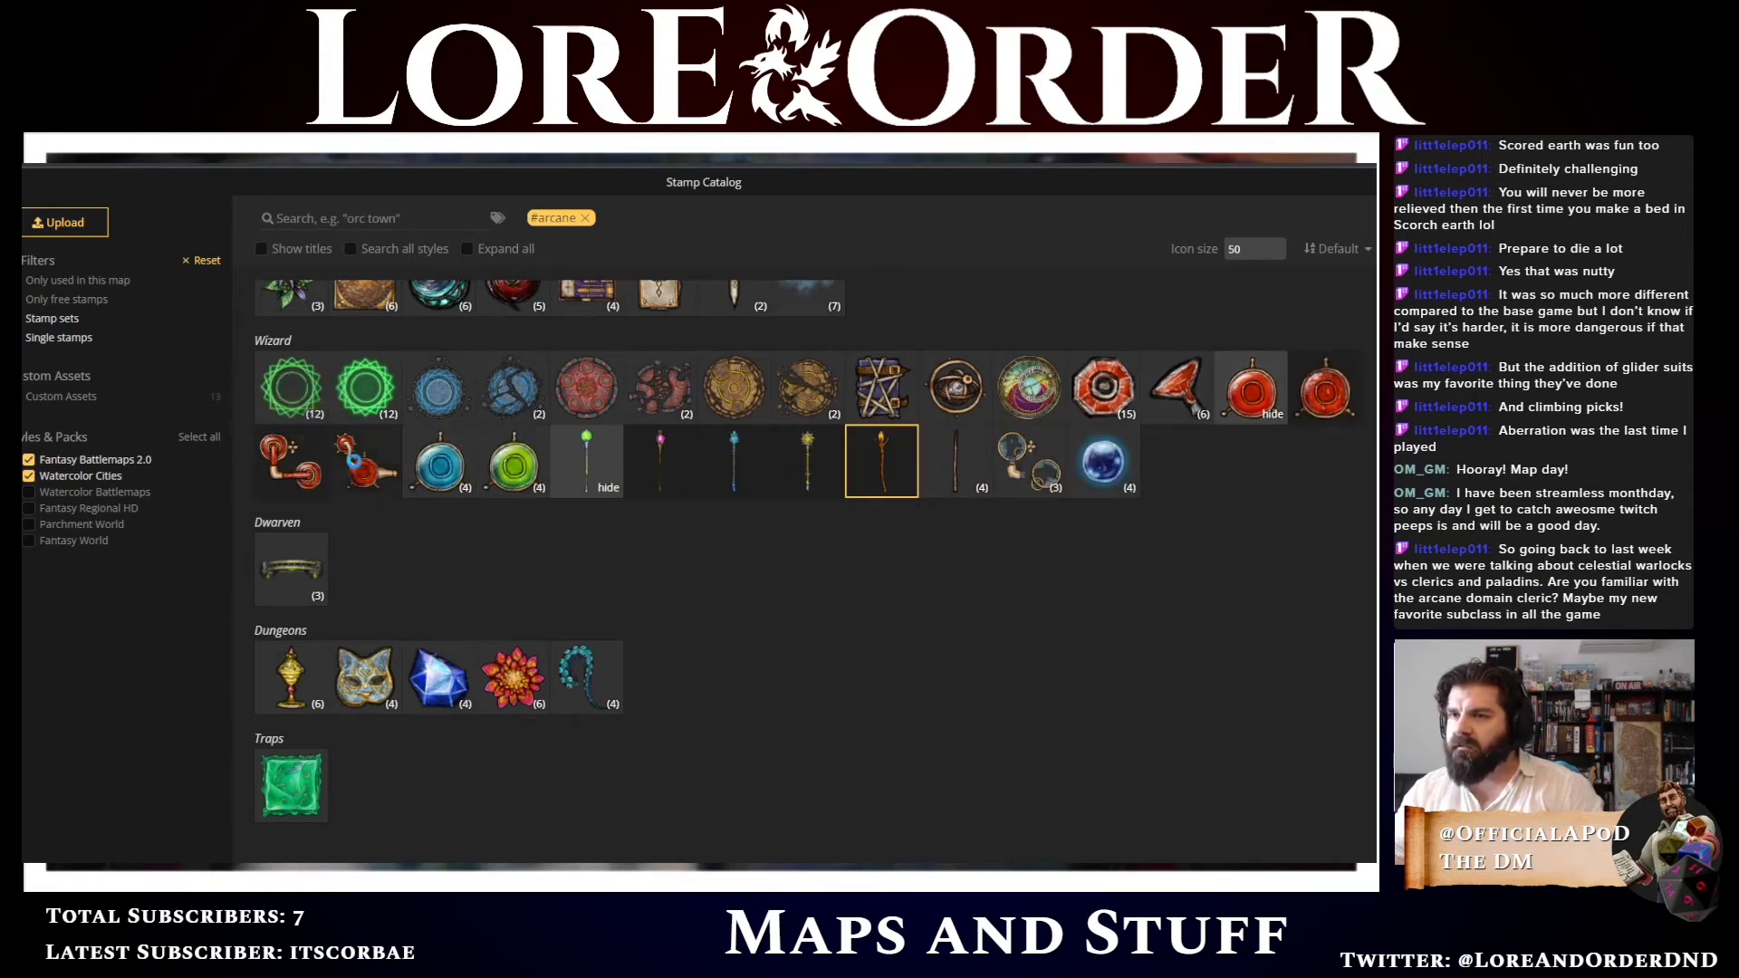
{"action": "left_click", "coordinate": [355, 468]}
{"action": "scroll", "coordinate": [658, 336], "scroll_direction": "up", "scroll_amount": 5}
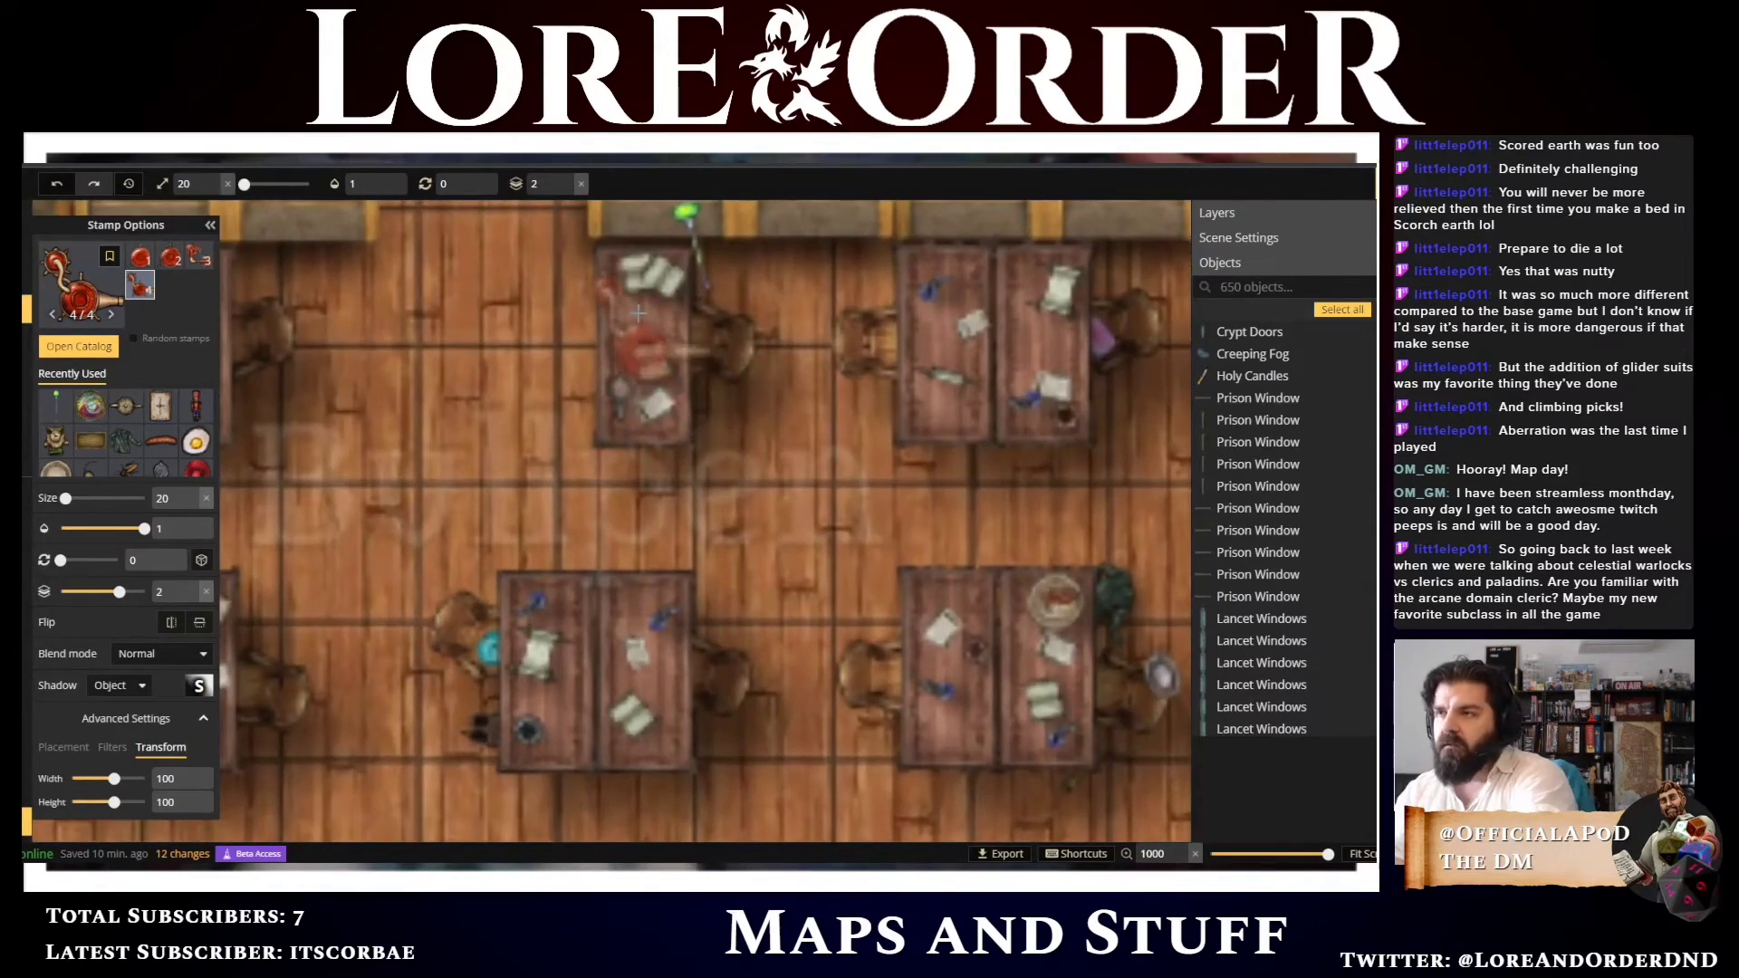
{"action": "scroll", "coordinate": [636, 312], "scroll_direction": "down", "scroll_amount": 4}
{"action": "scroll", "coordinate": [636, 312], "scroll_direction": "down", "scroll_amount": 4}
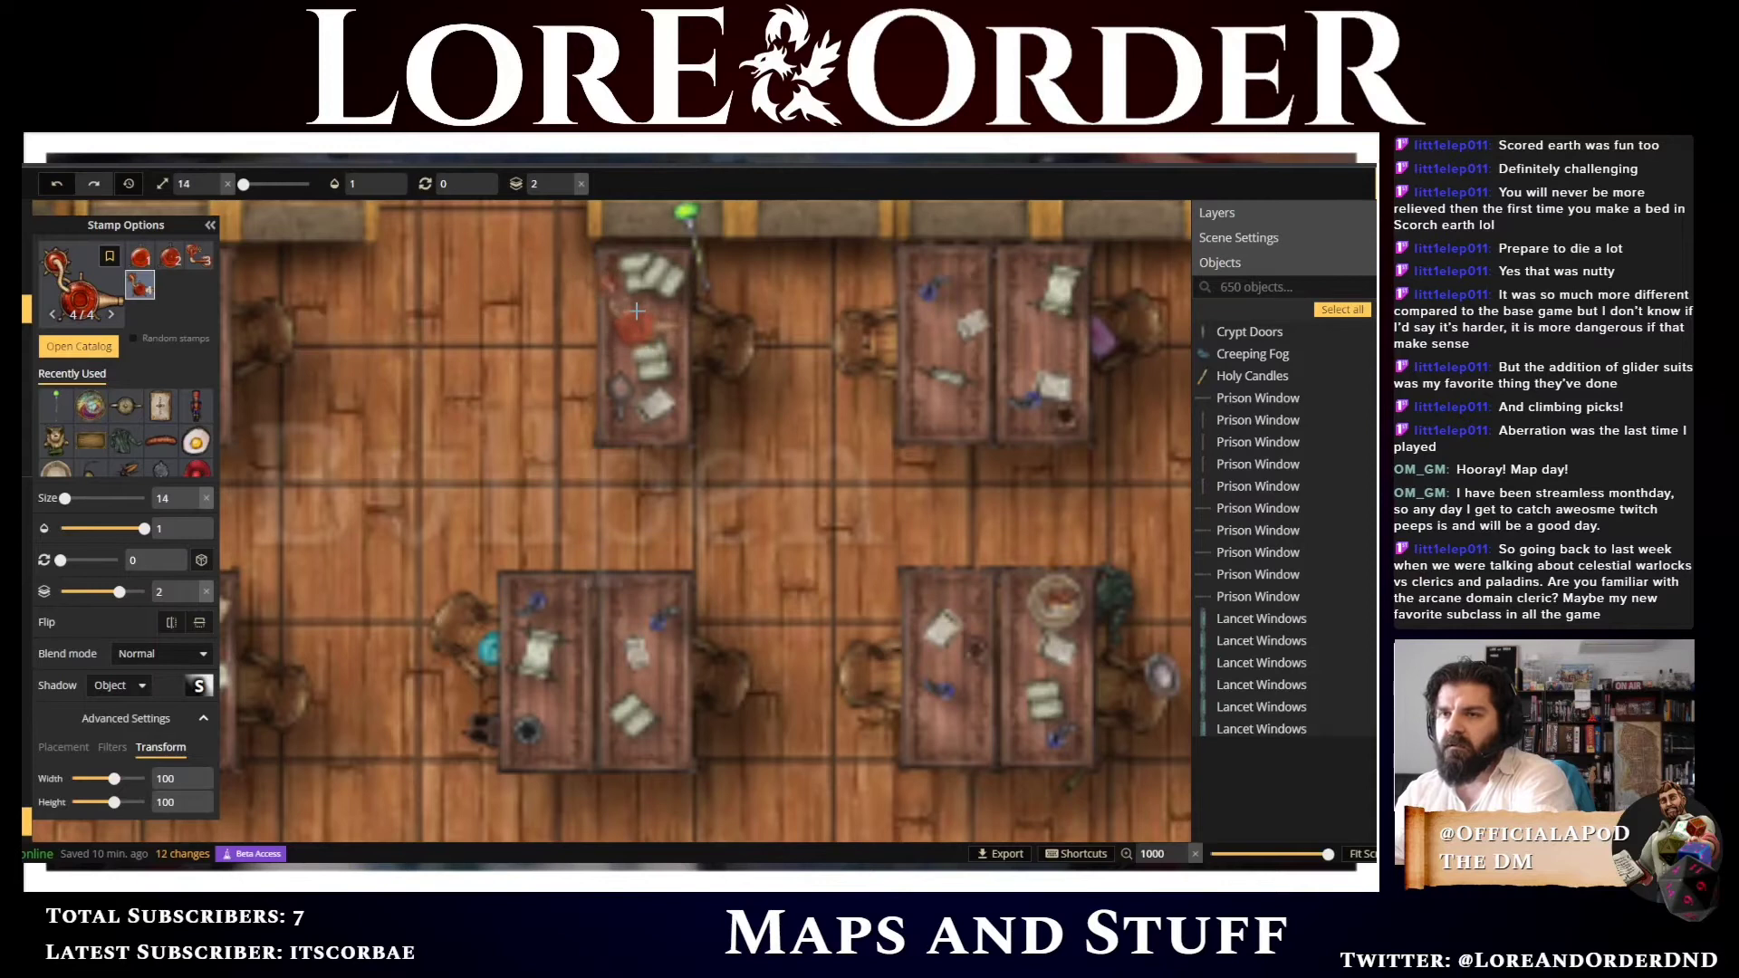
{"action": "scroll", "coordinate": [636, 312], "scroll_direction": "down", "scroll_amount": 2}
{"action": "scroll", "coordinate": [637, 311], "scroll_direction": "up", "scroll_amount": 1}
{"action": "scroll", "coordinate": [637, 311], "scroll_direction": "up", "scroll_amount": 5}
{"action": "scroll", "coordinate": [637, 268], "scroll_direction": "up", "scroll_amount": 1}
{"action": "scroll", "coordinate": [636, 268], "scroll_direction": "up", "scroll_amount": 1}
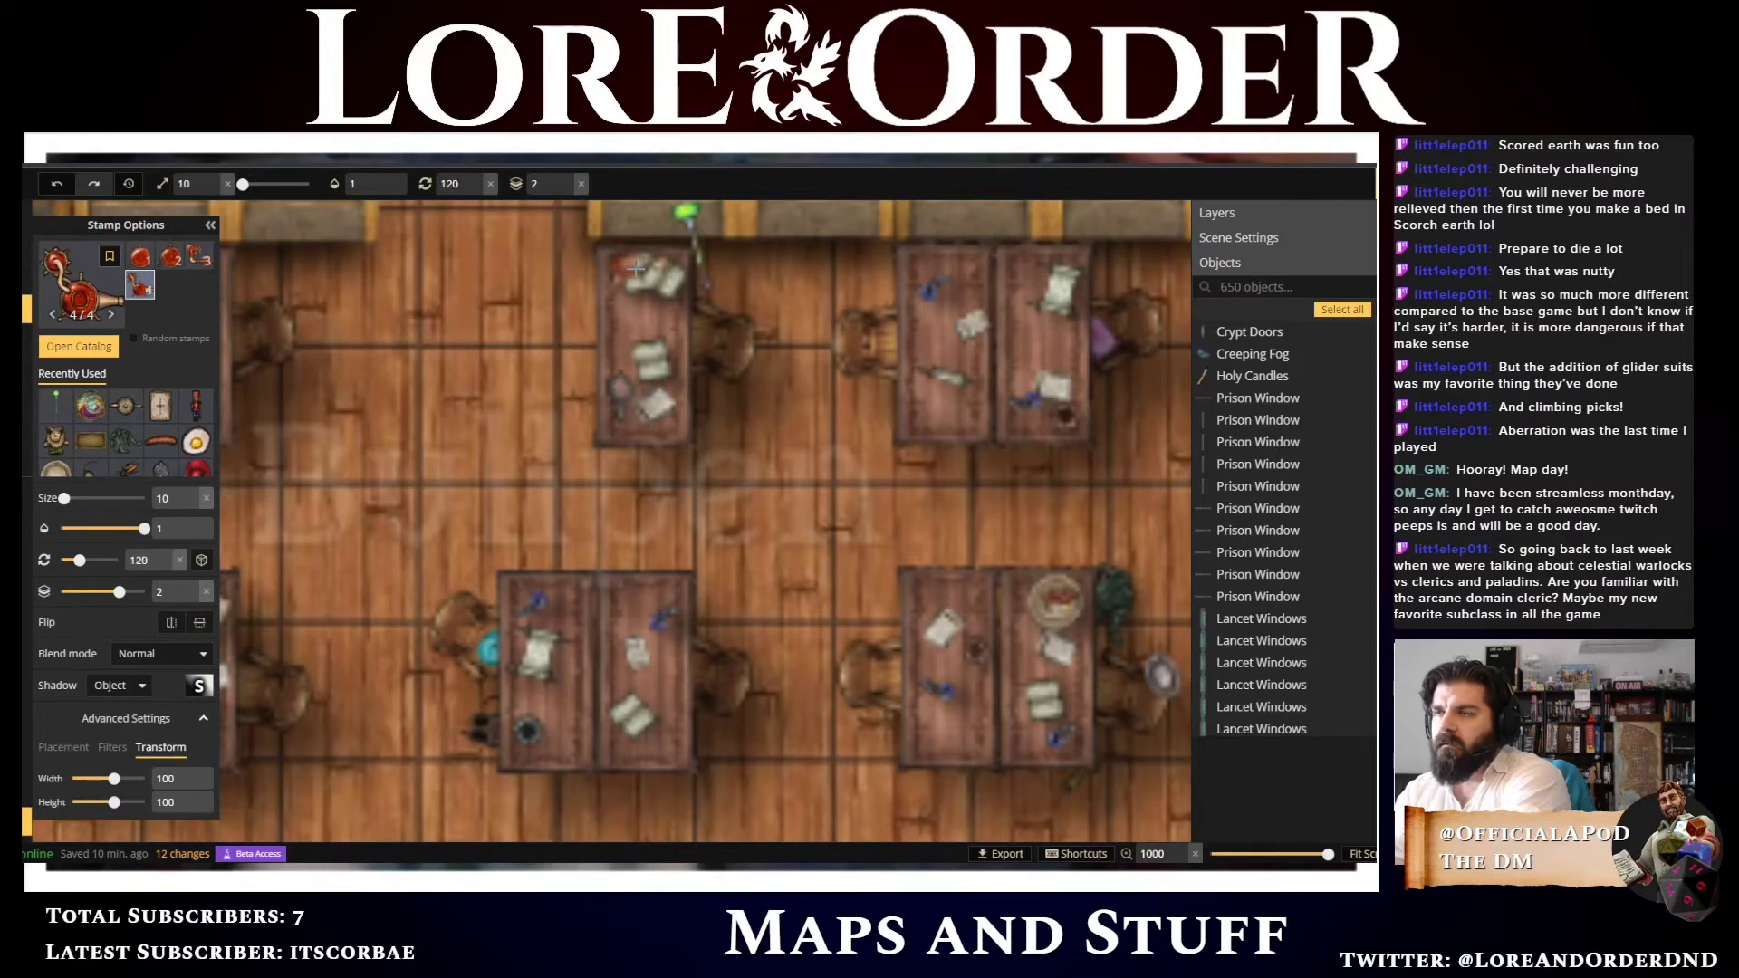
{"action": "left_click", "coordinate": [636, 268]}
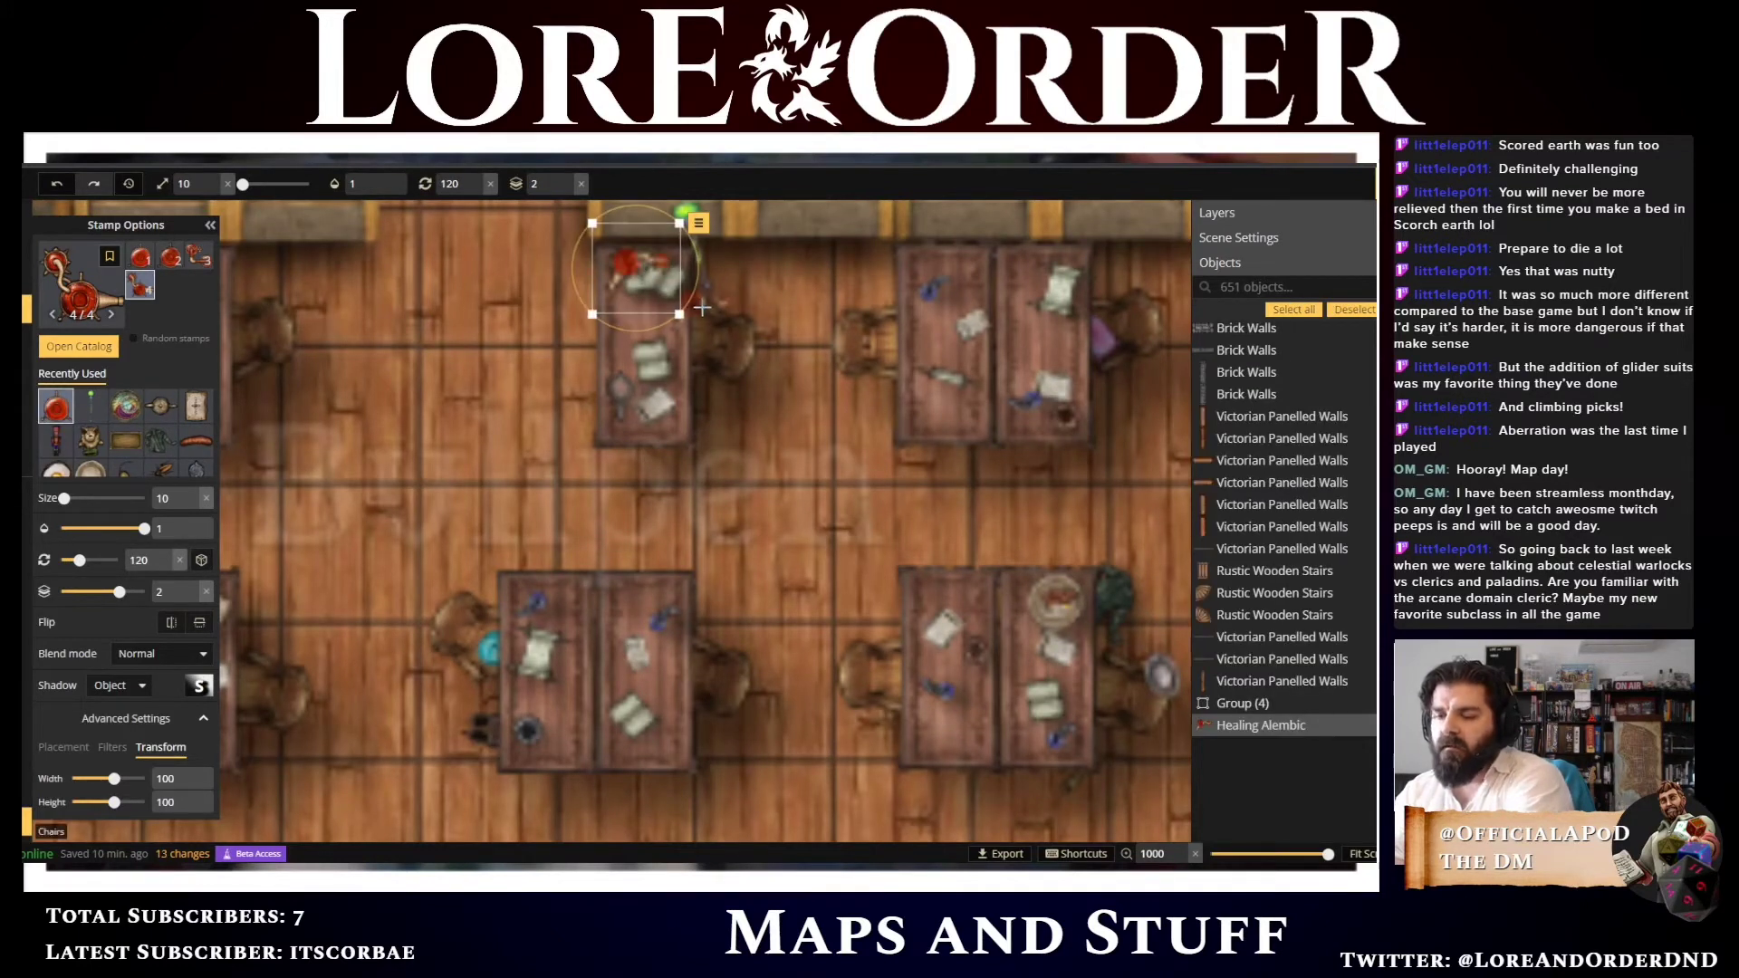
Select the notes overlapping the alembic on that desk and nudge them down the desk
{"action": "key", "text": "v"}
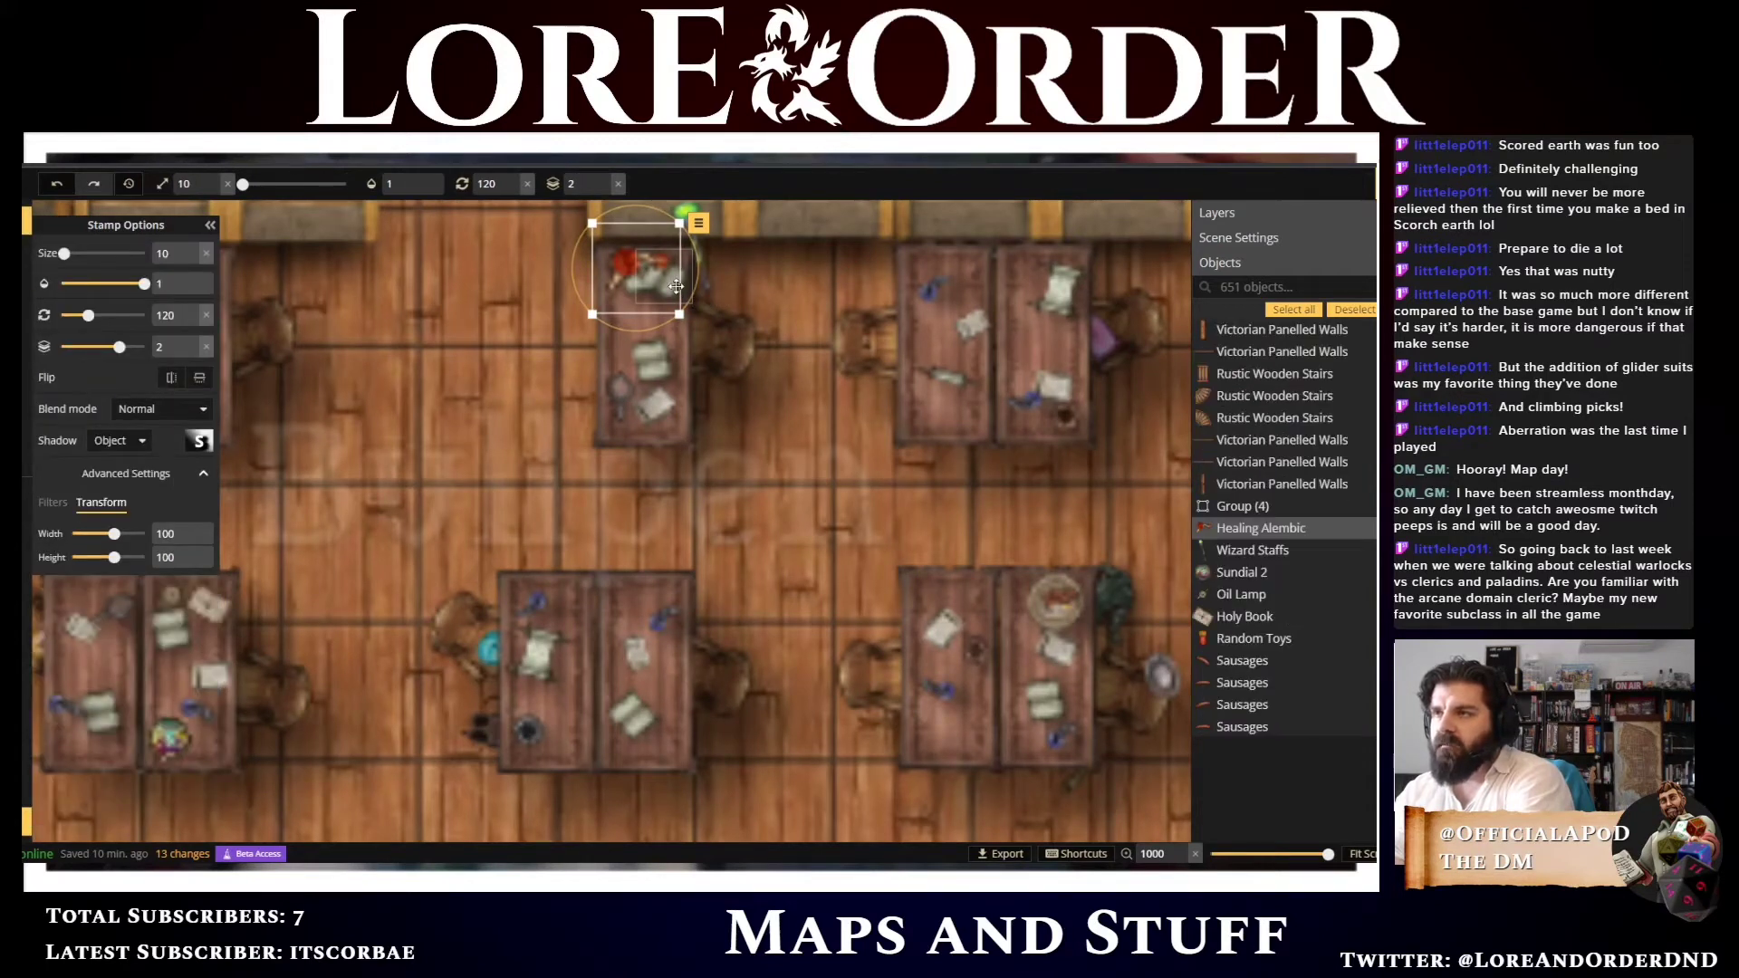
{"action": "left_click", "coordinate": [675, 287]}
{"action": "key", "text": "Down"}
{"action": "key", "text": "Down"}
{"action": "key", "text": "Down"}
{"action": "key", "text": "Down"}
{"action": "key", "text": "Down"}
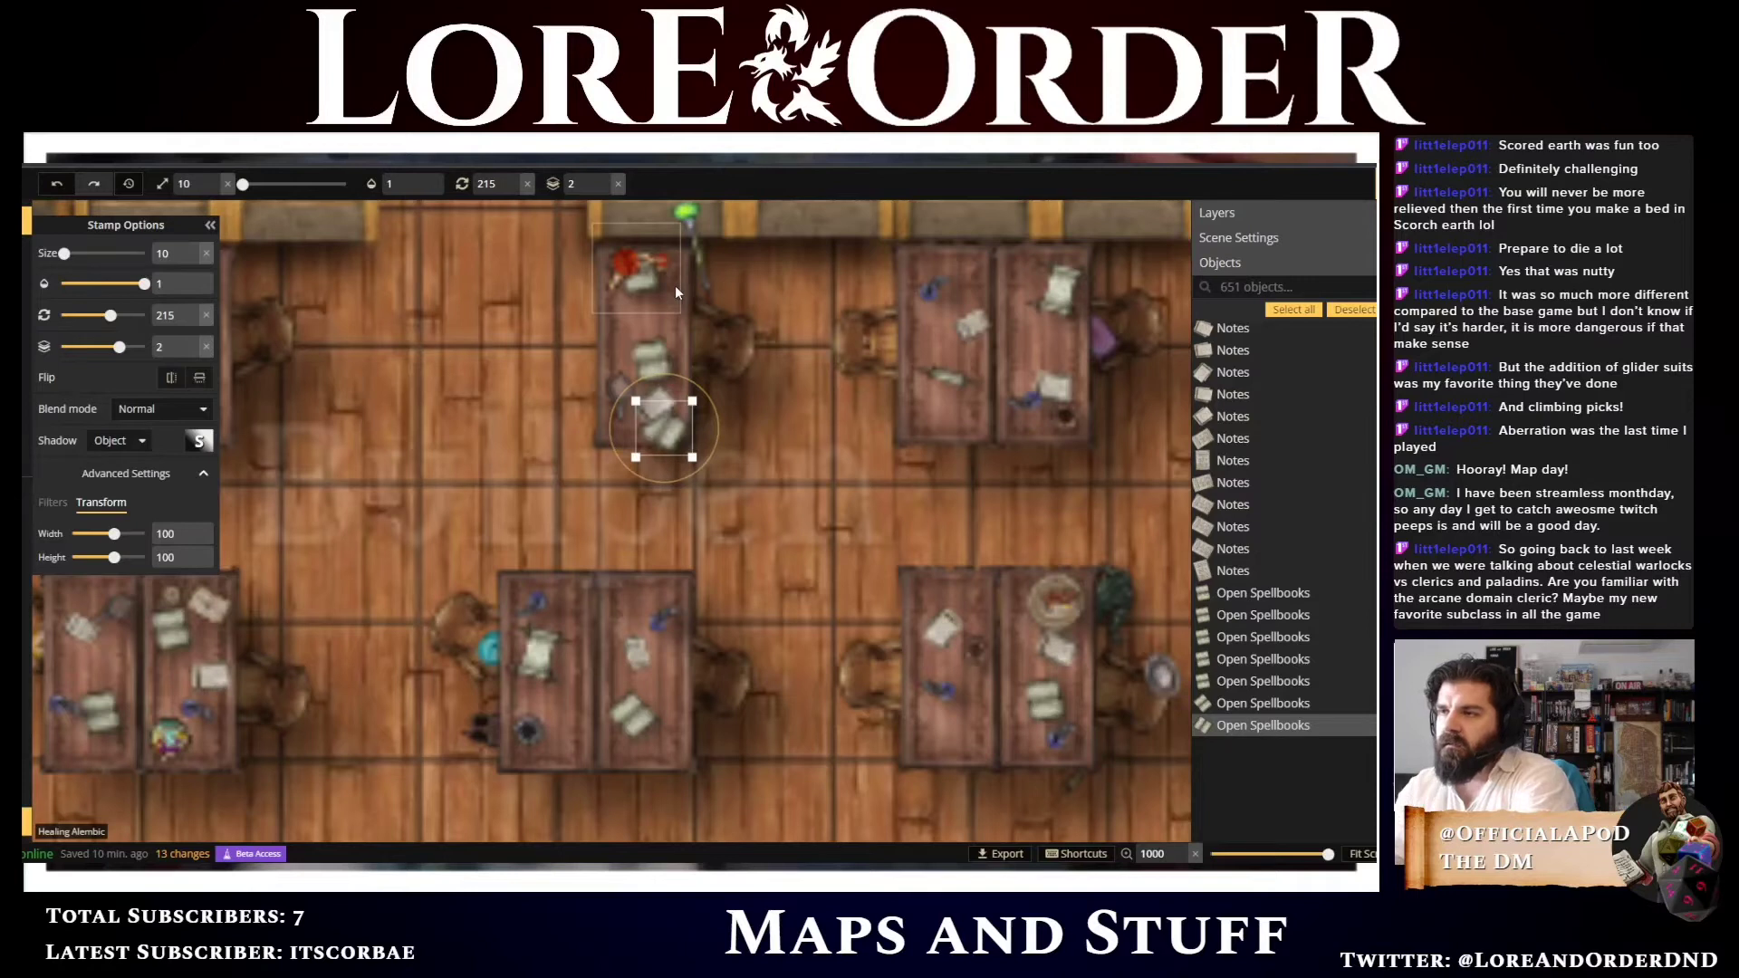
{"action": "left_click", "coordinate": [648, 285]}
{"action": "key", "text": "Down"}
{"action": "scroll", "coordinate": [649, 286], "scroll_direction": "up", "scroll_amount": 6}
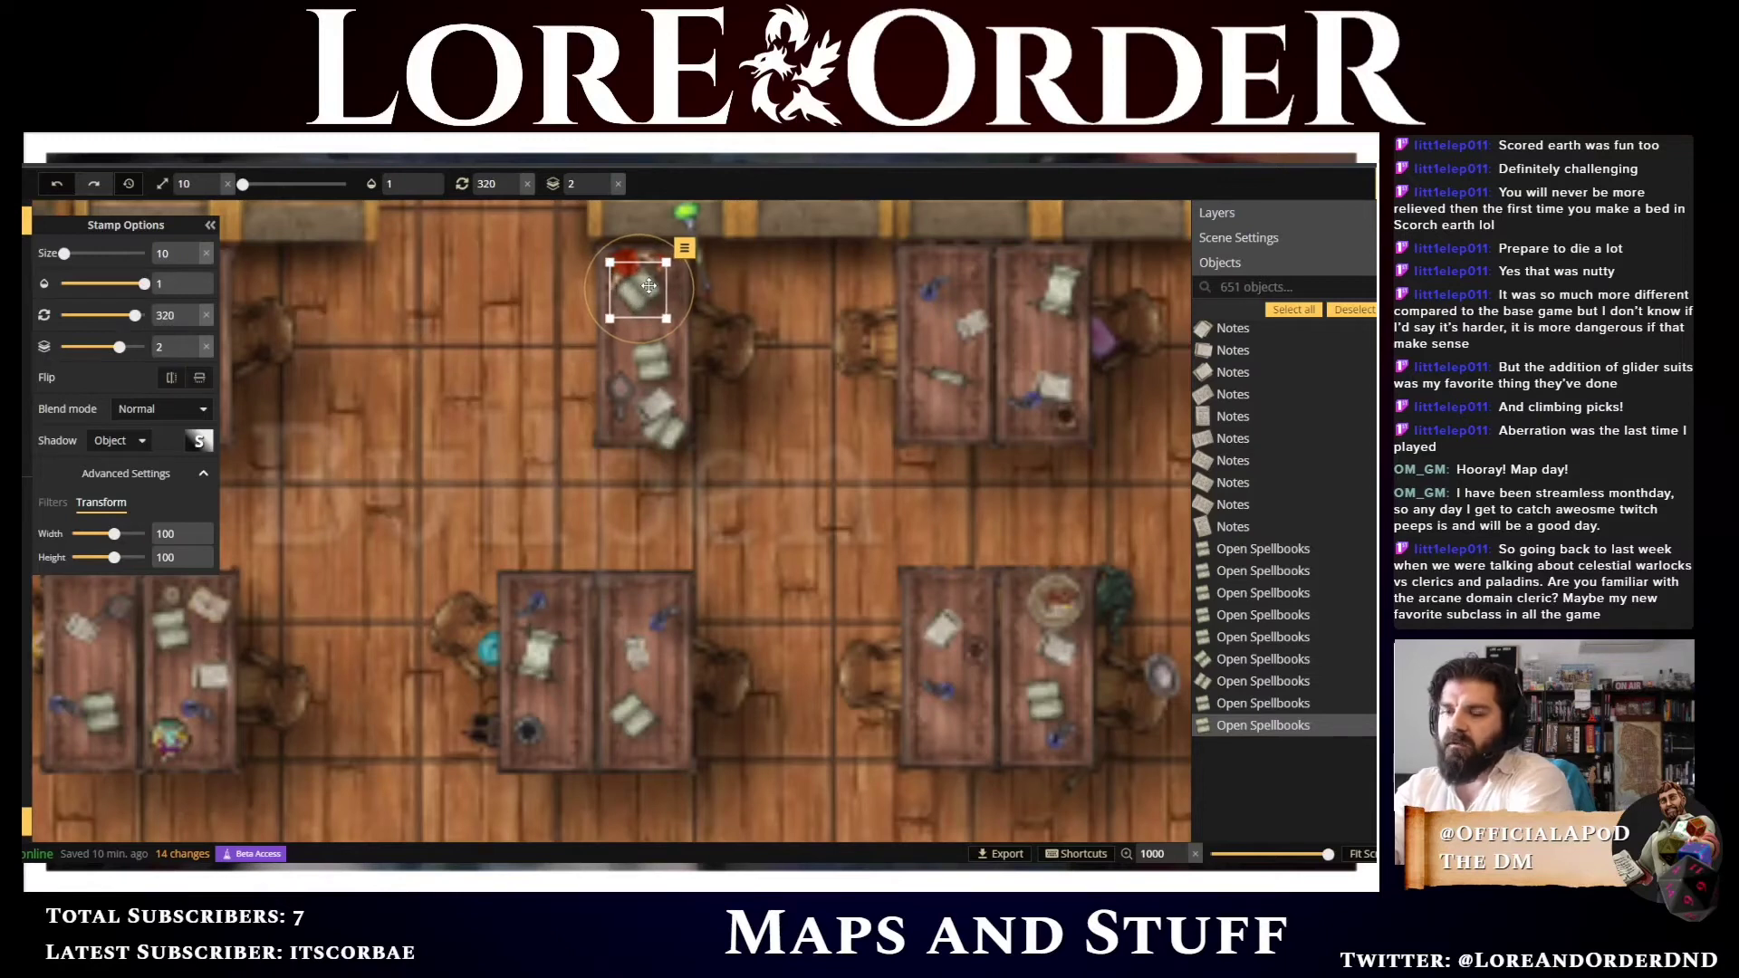
{"action": "scroll", "coordinate": [648, 286], "scroll_direction": "up", "scroll_amount": 2}
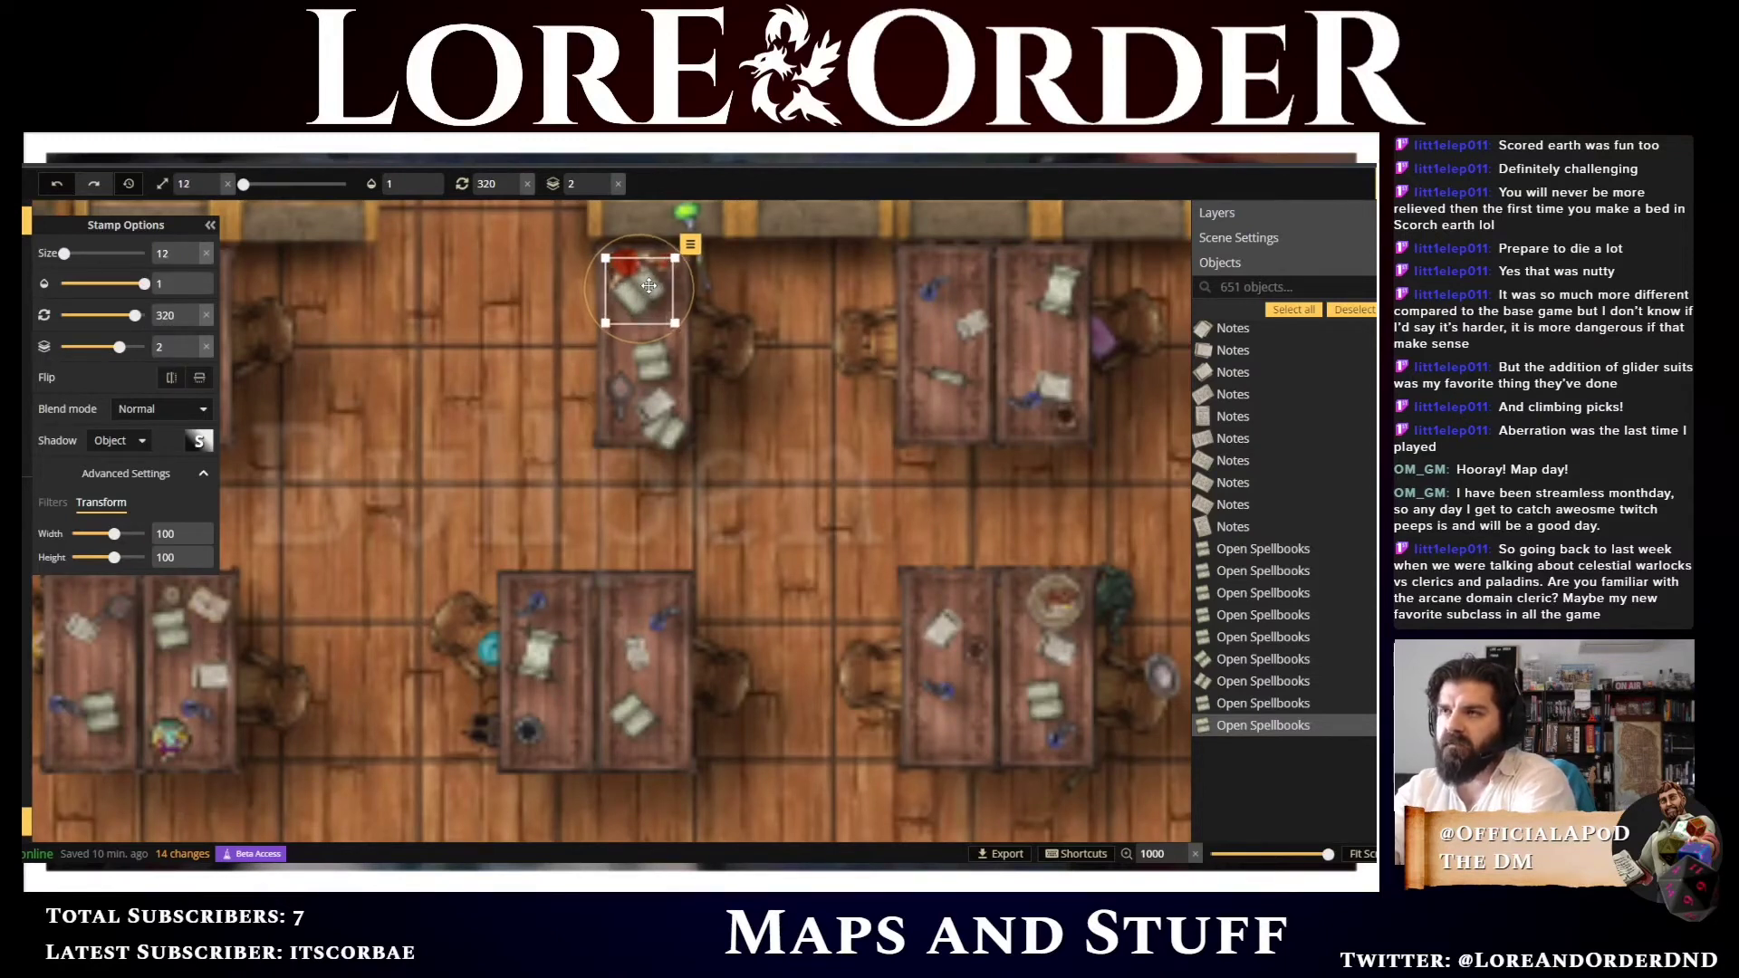
{"action": "key", "text": "Down"}
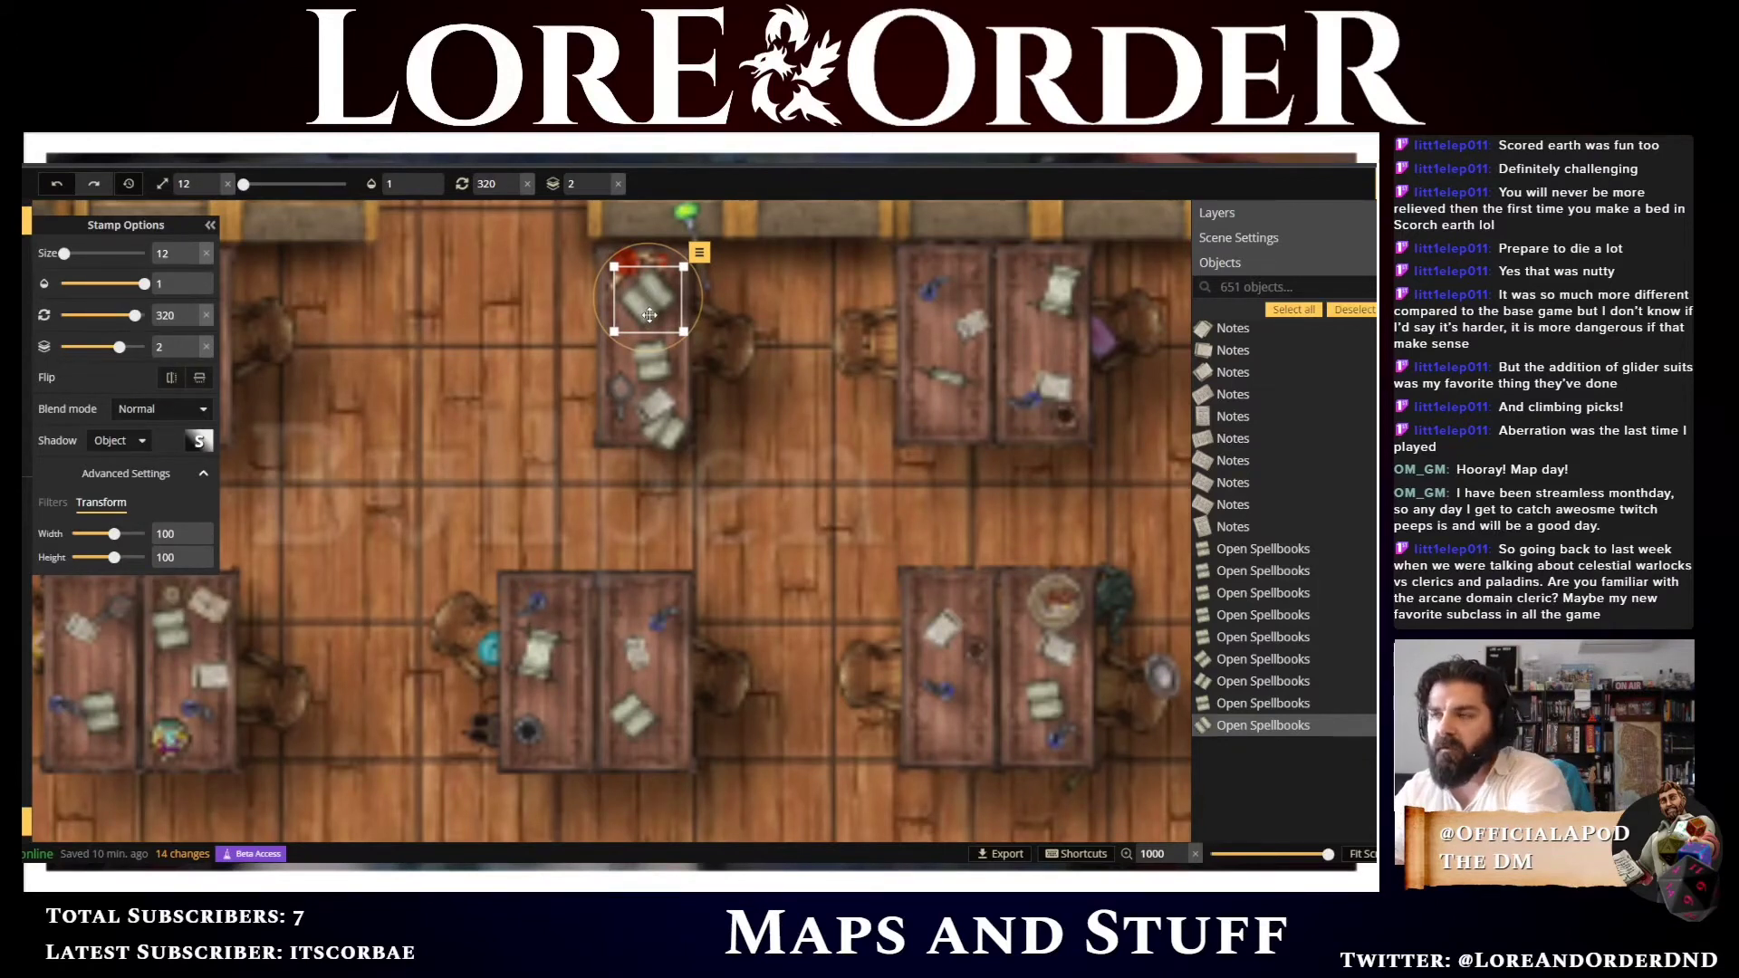
{"action": "scroll", "coordinate": [649, 315], "scroll_direction": "down", "scroll_amount": 2}
{"action": "key", "text": "Up"}
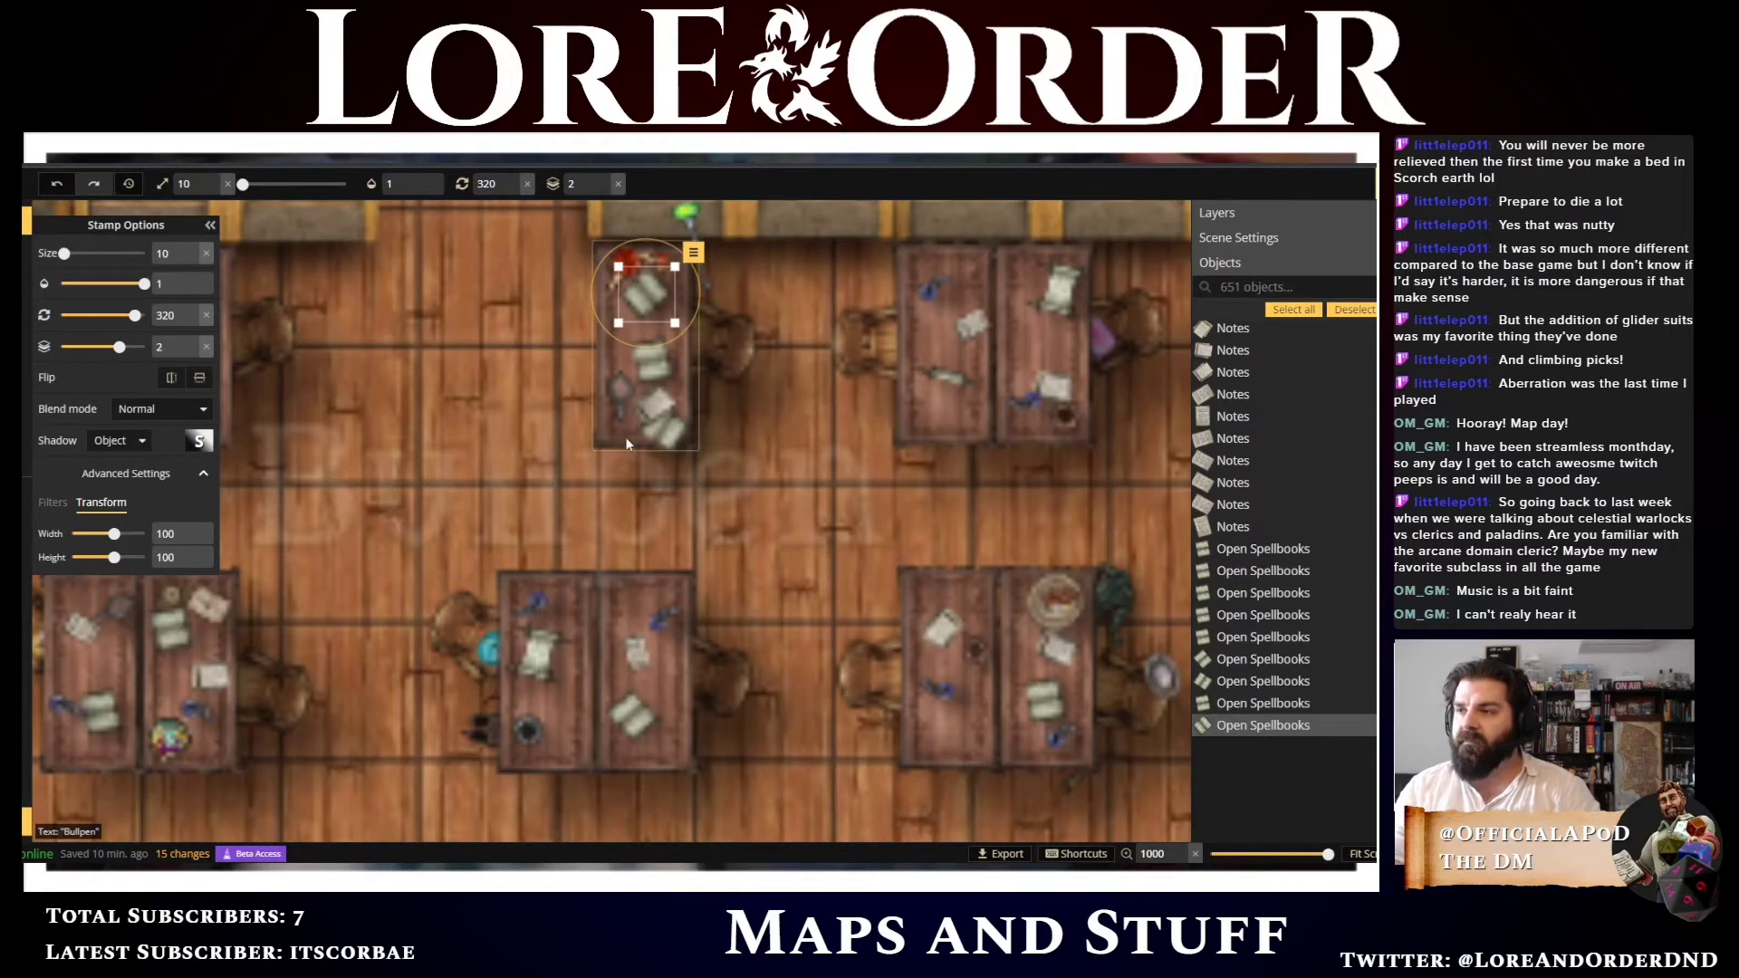
Nudge the lower notes on the same desk up and to the right and rotate them to 71 degrees
{"action": "left_click", "coordinate": [653, 408]}
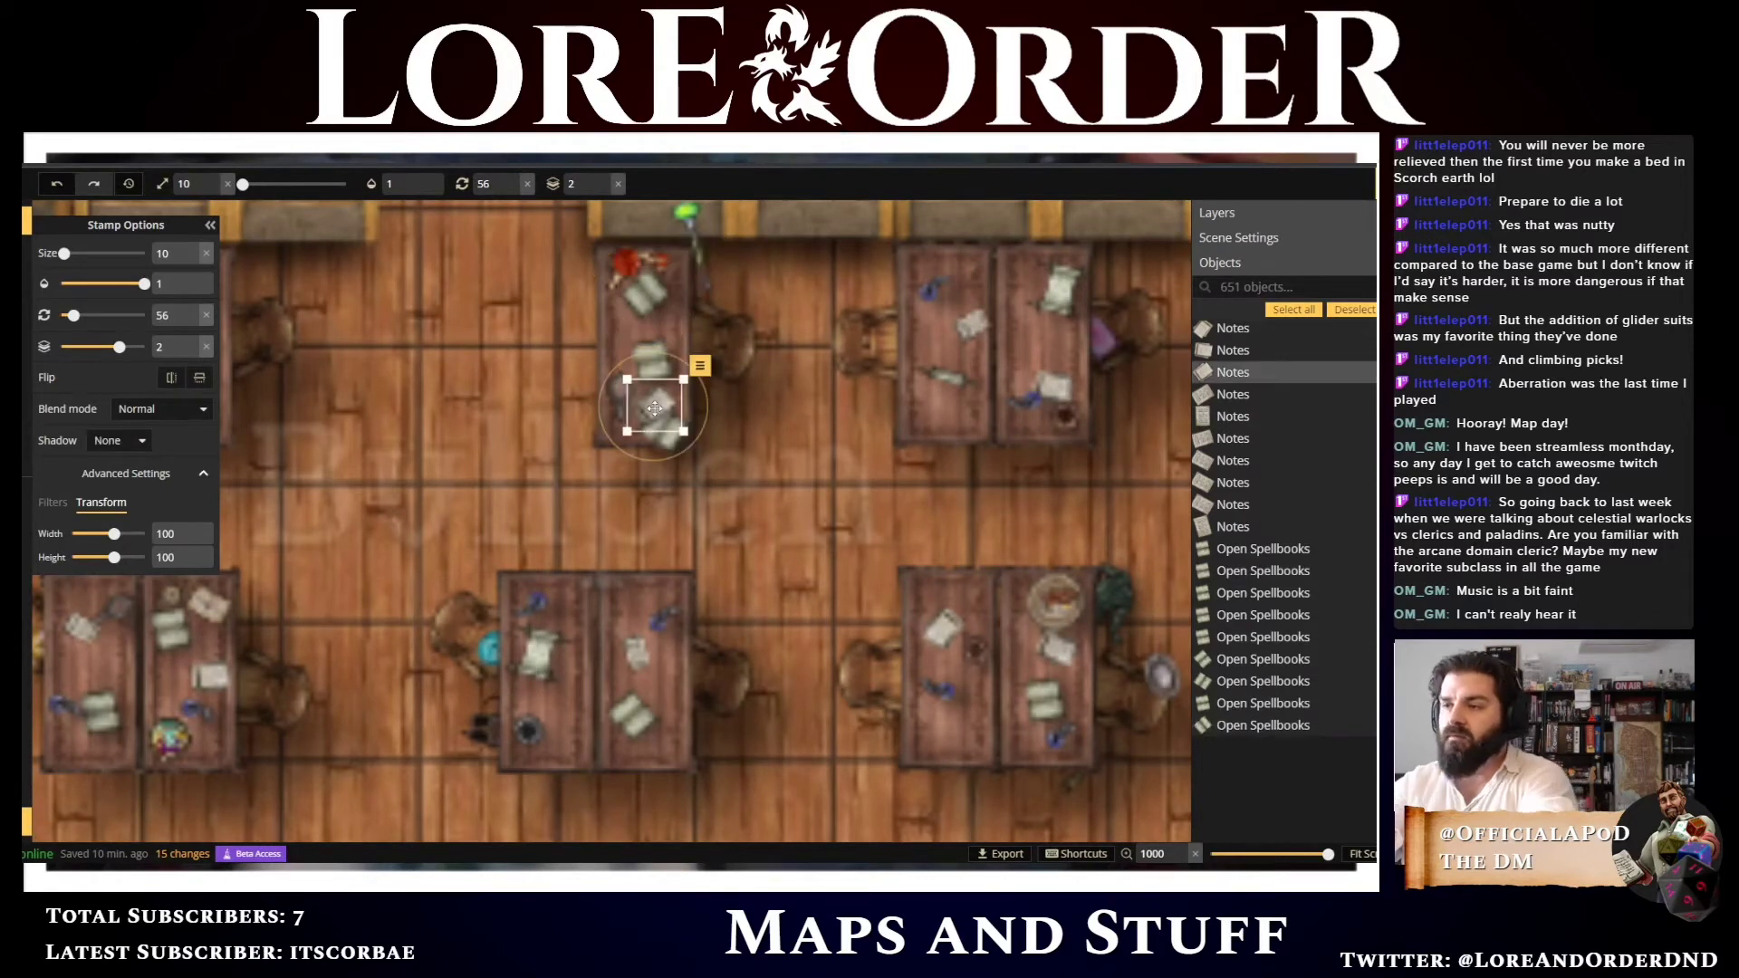
{"action": "key", "text": "Up"}
{"action": "key", "text": "Right"}
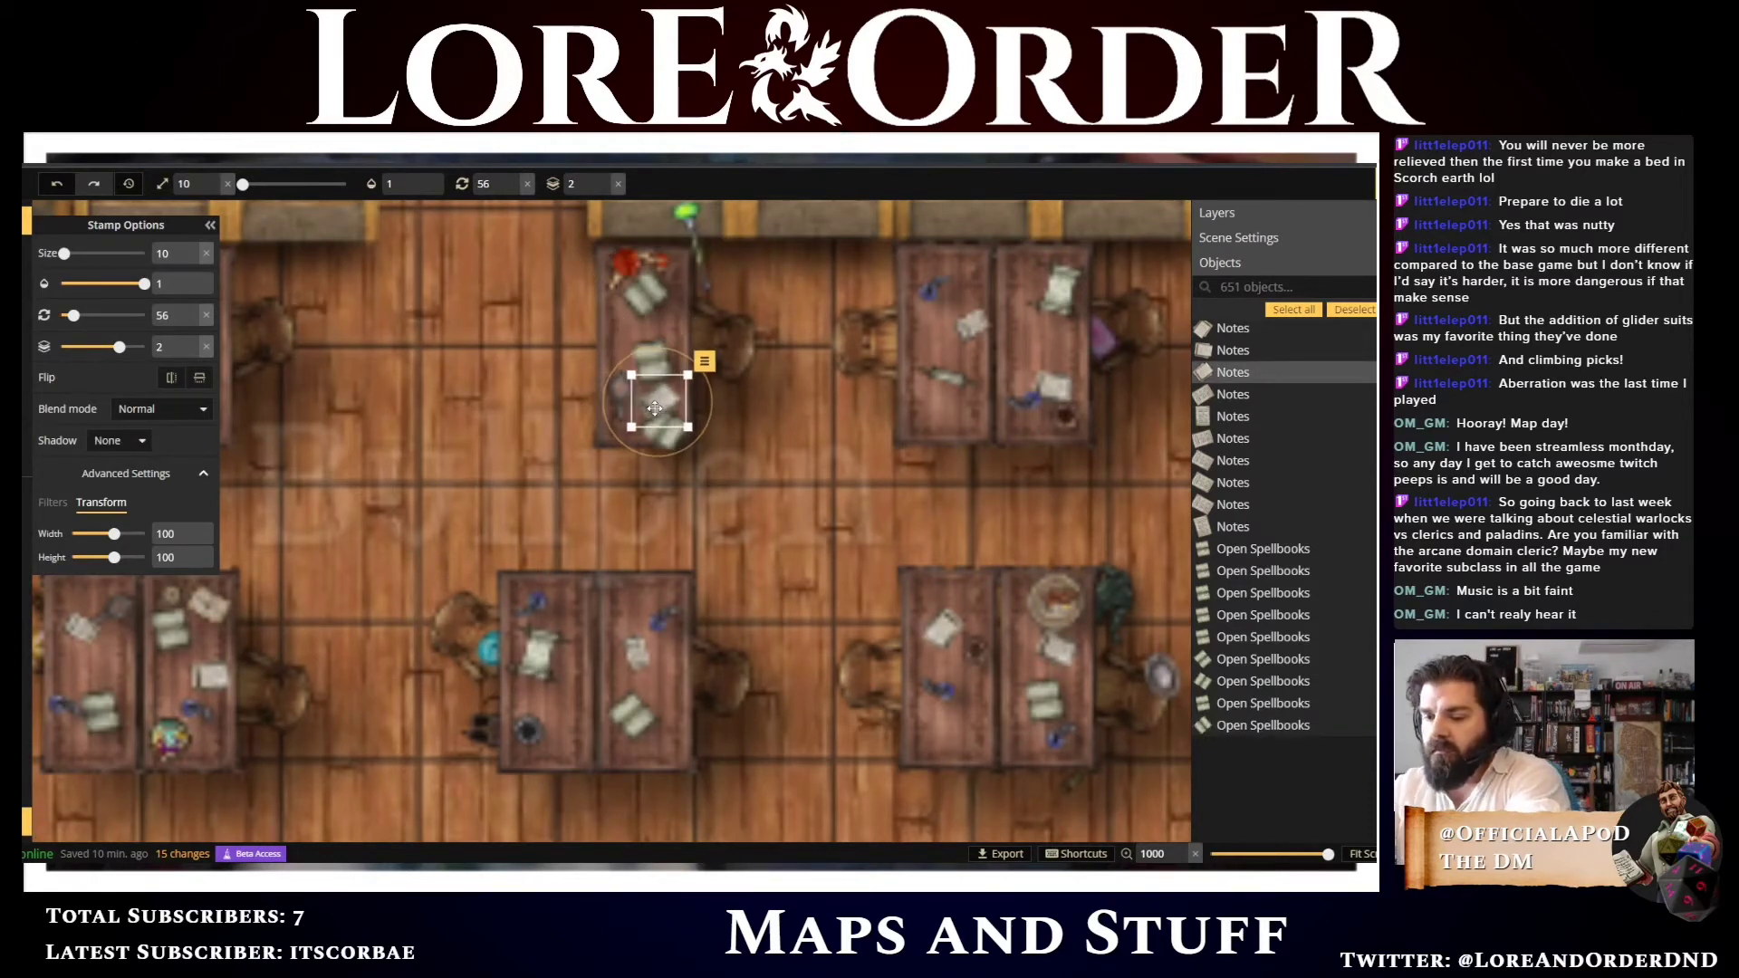
{"action": "scroll", "coordinate": [655, 408], "scroll_direction": "up", "scroll_amount": 3}
{"action": "key", "text": "Up"}
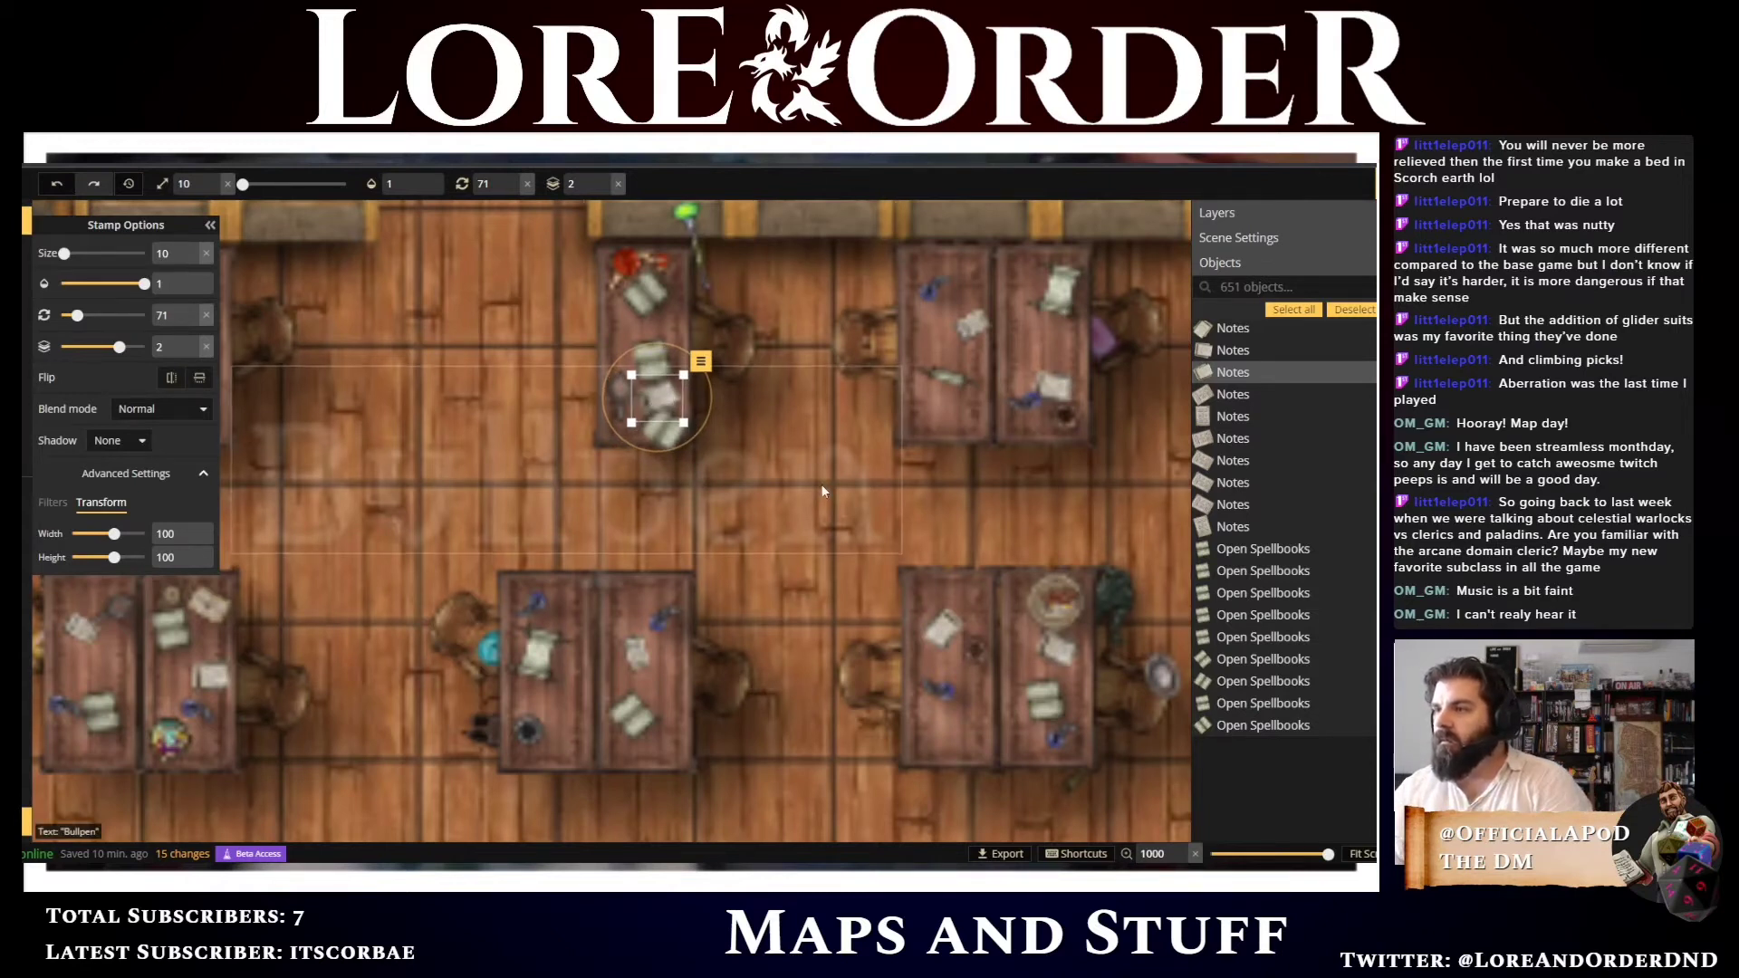
Reopen the stamp catalog, collapse the staff variants and exclude the Watercolor Cities pack
{"action": "scroll", "coordinate": [821, 487], "scroll_direction": "down", "scroll_amount": 2}
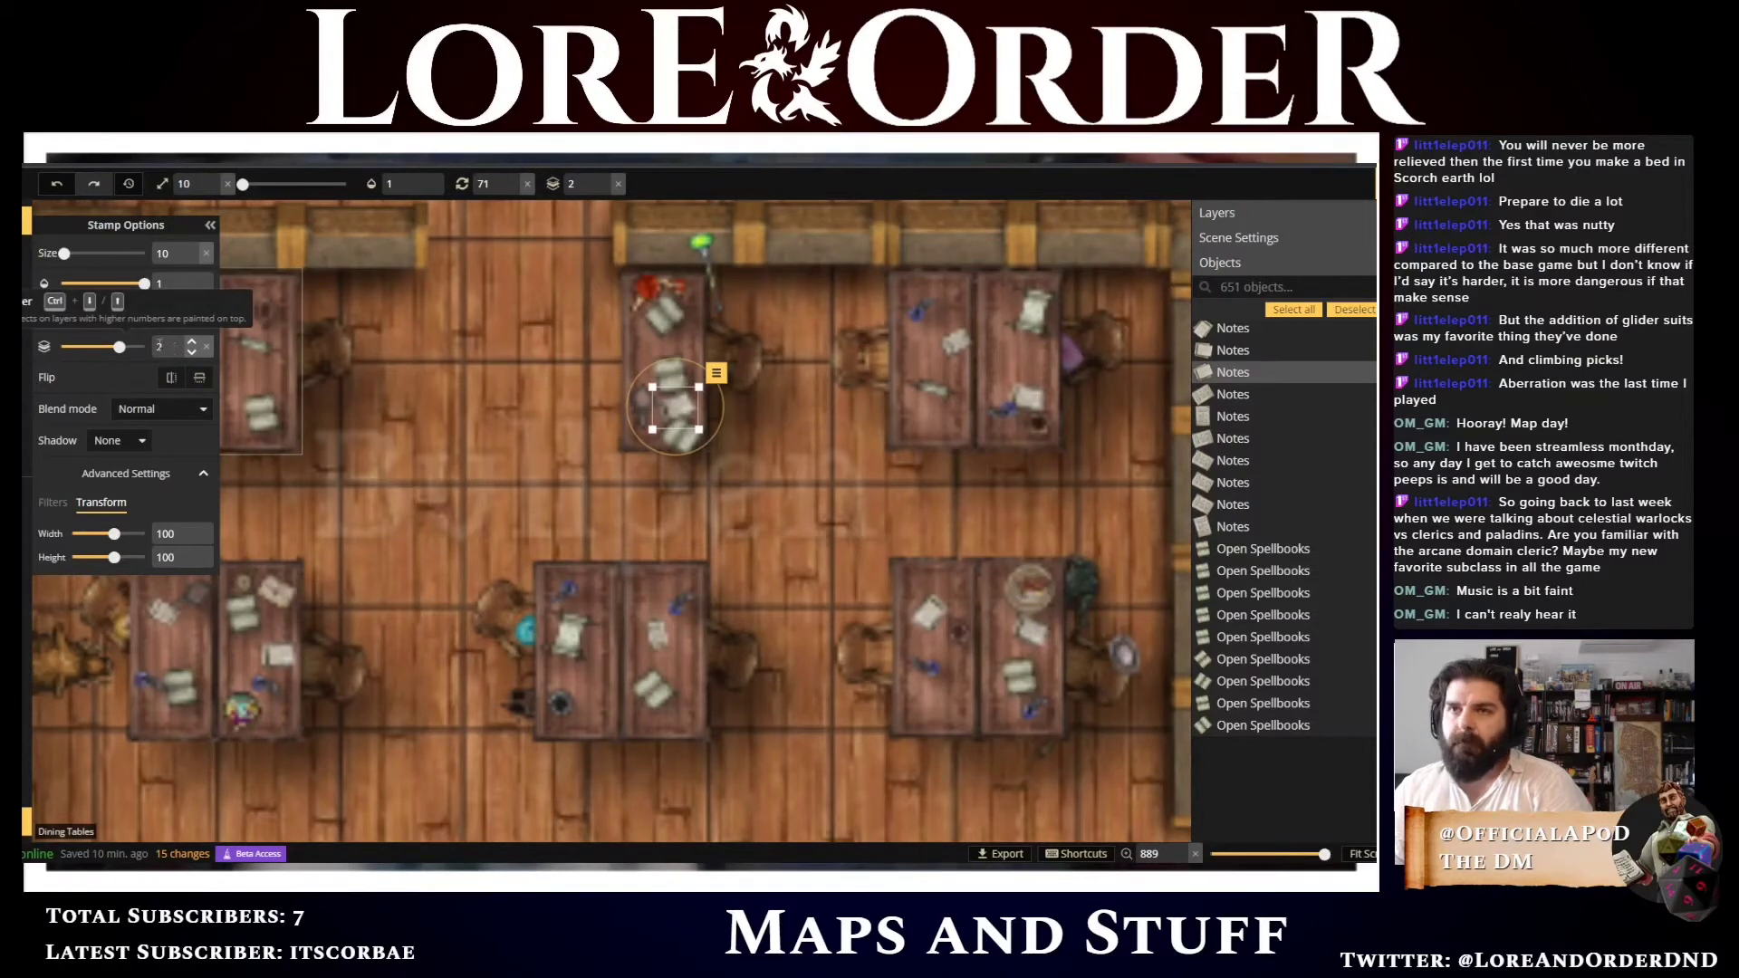
{"action": "scroll", "coordinate": [509, 481], "scroll_direction": "down", "scroll_amount": 2}
{"action": "scroll", "coordinate": [509, 481], "scroll_direction": "up", "scroll_amount": 2}
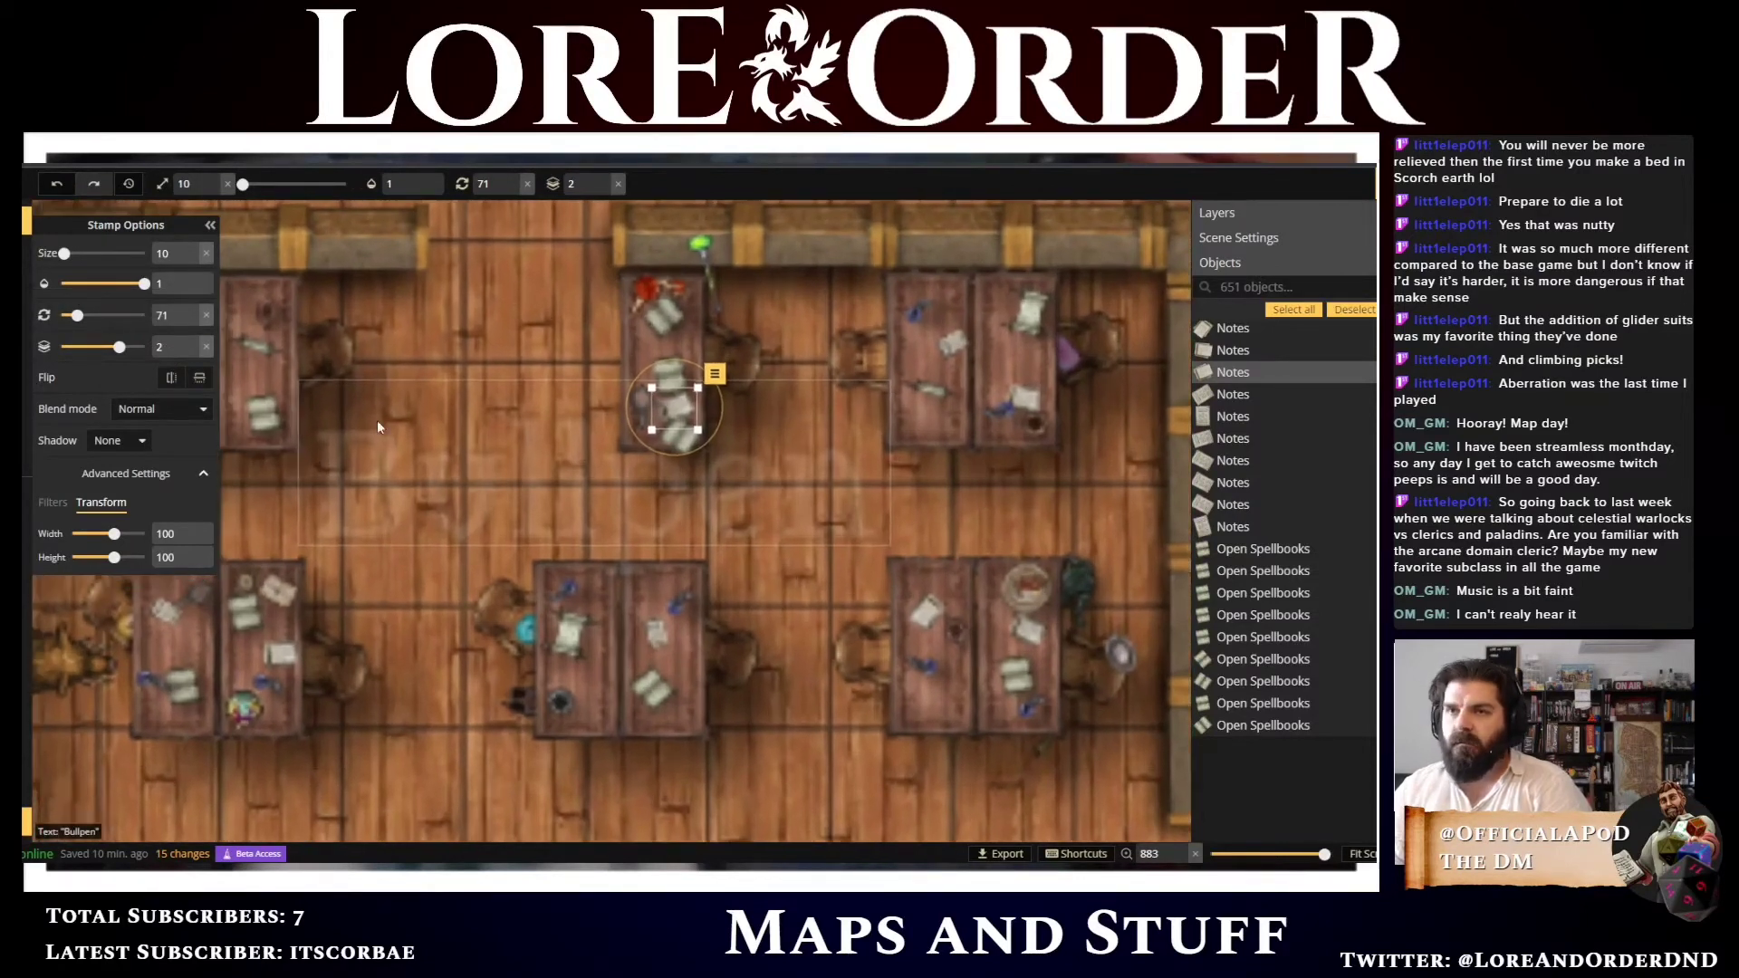
{"action": "key", "text": "c"}
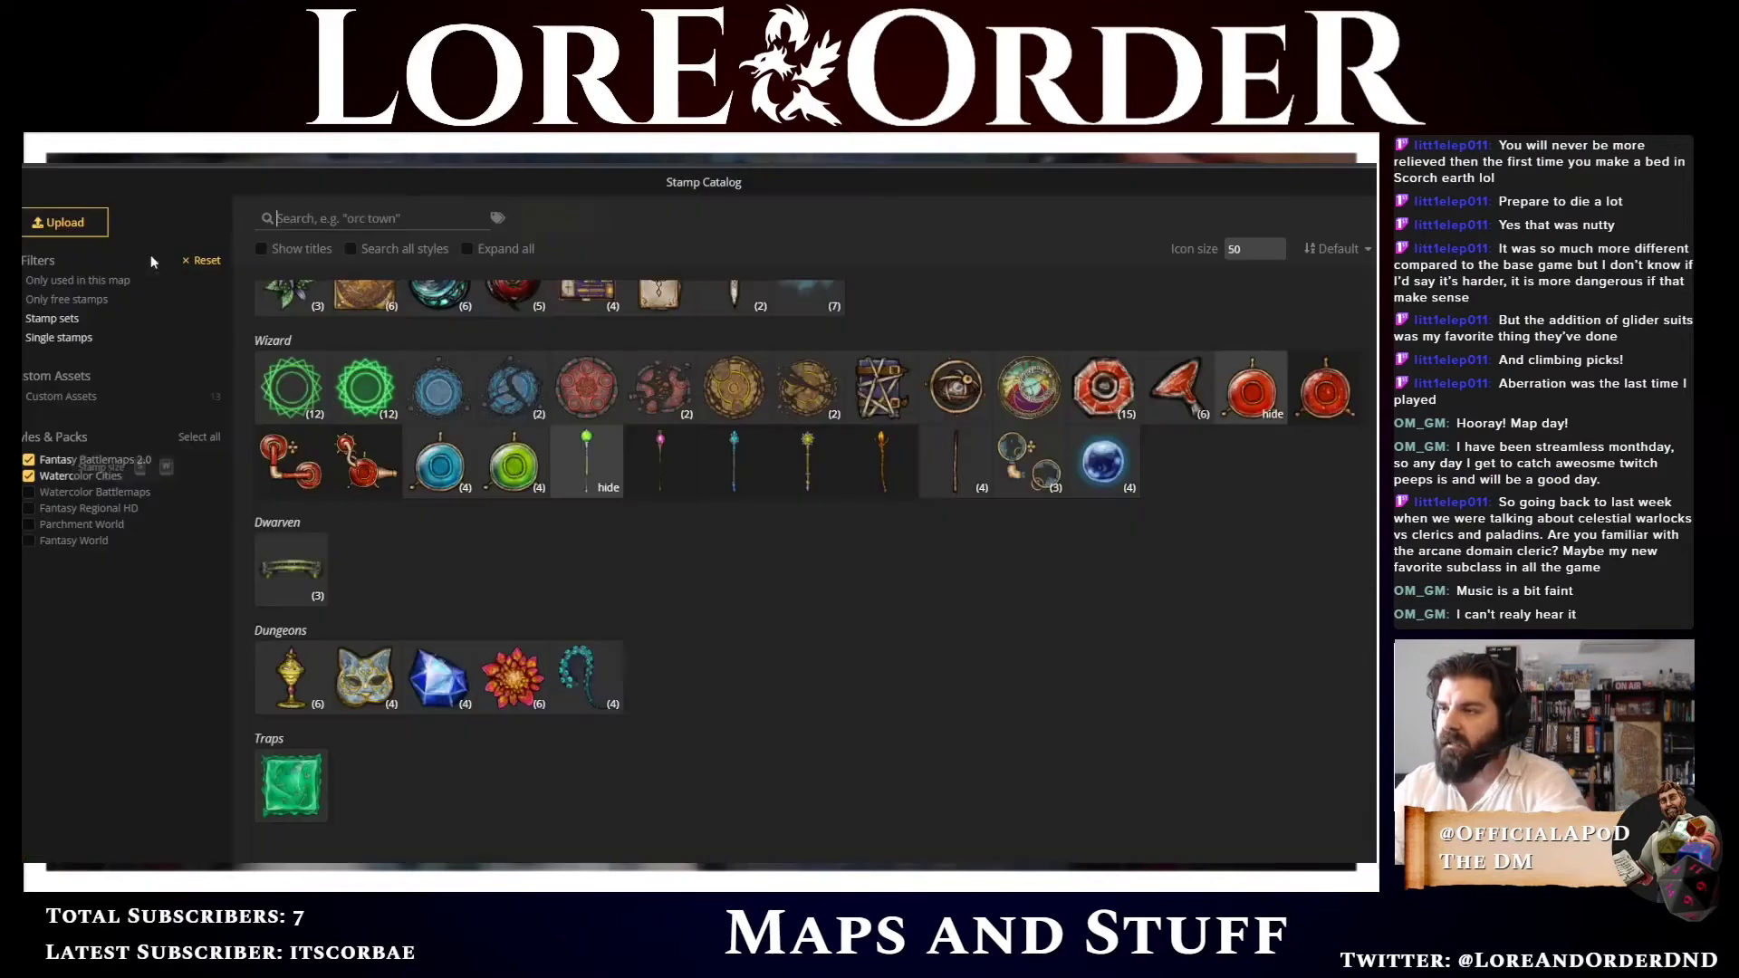
{"action": "scroll", "coordinate": [925, 653], "scroll_direction": "up", "scroll_amount": 3}
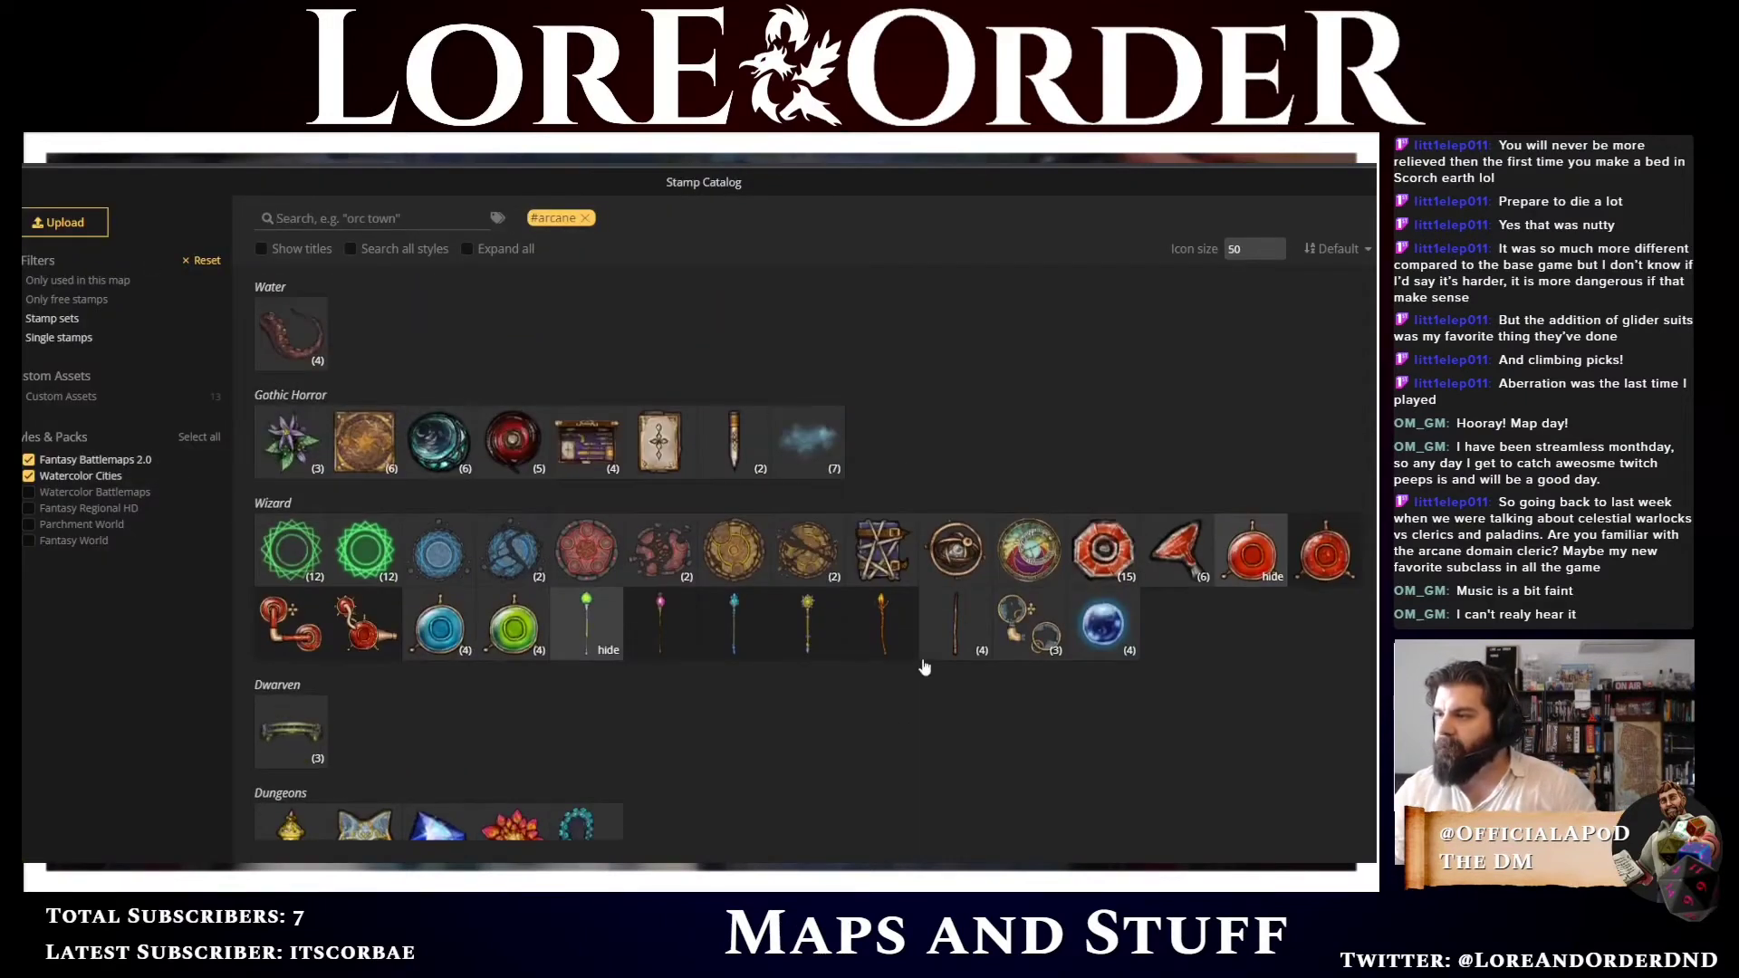
{"action": "left_click", "coordinate": [587, 650]}
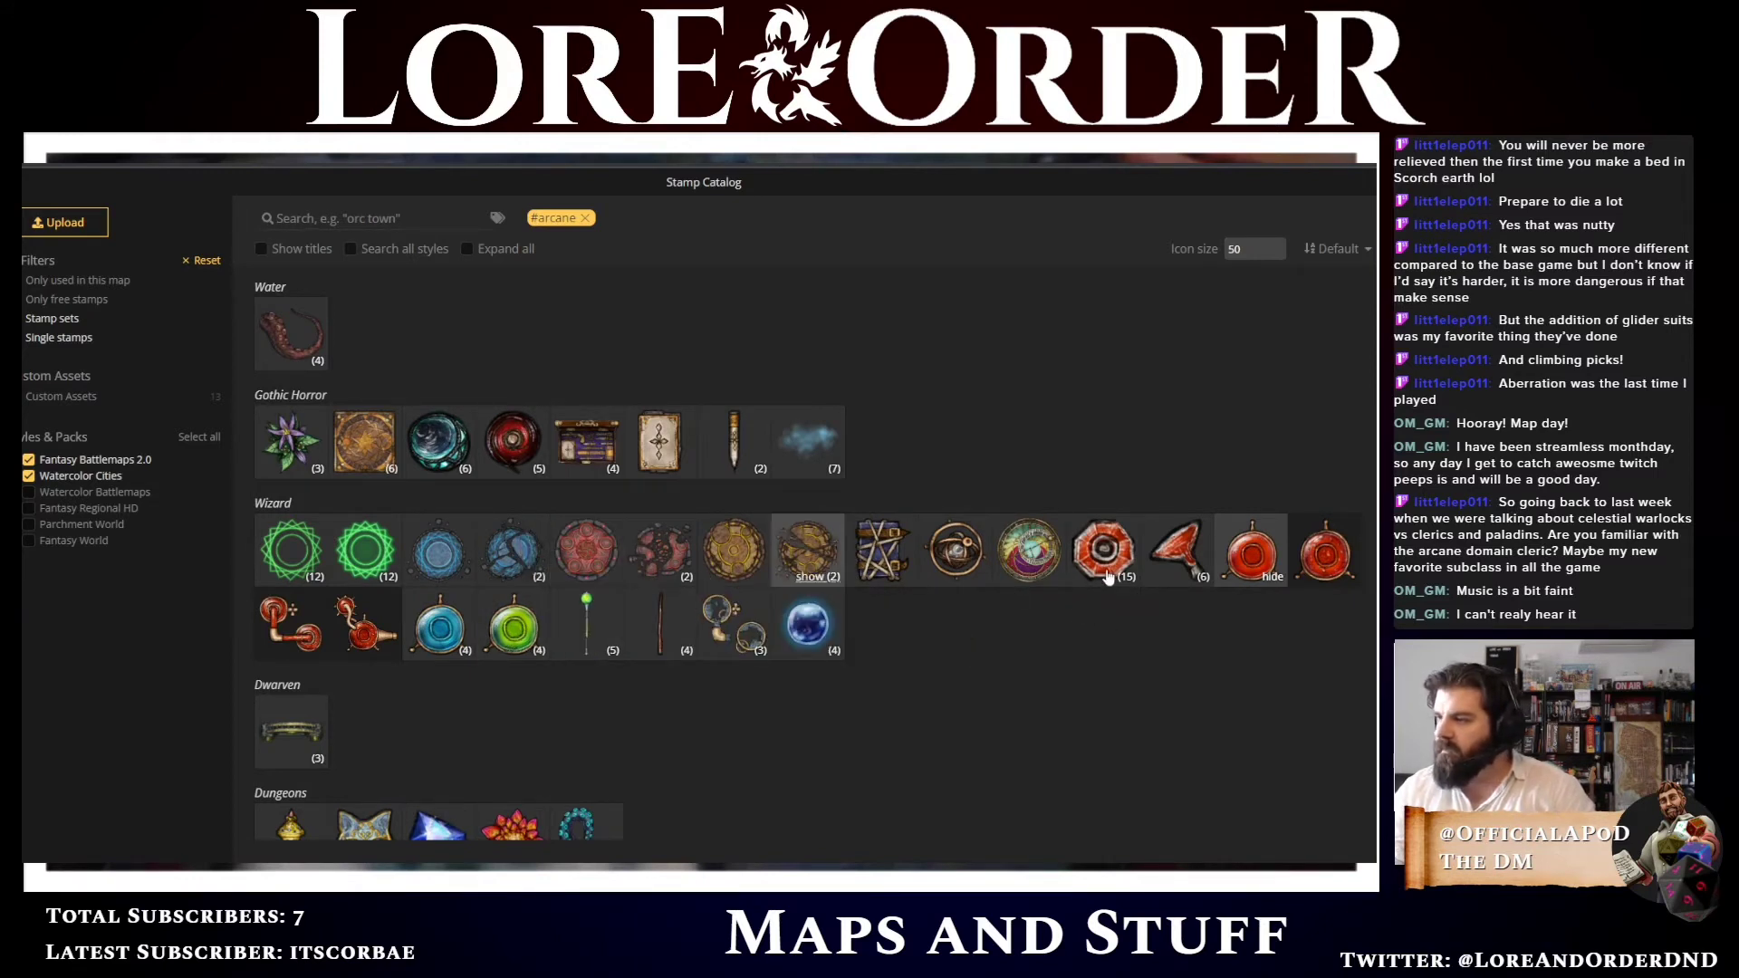
{"action": "left_click", "coordinate": [29, 477]}
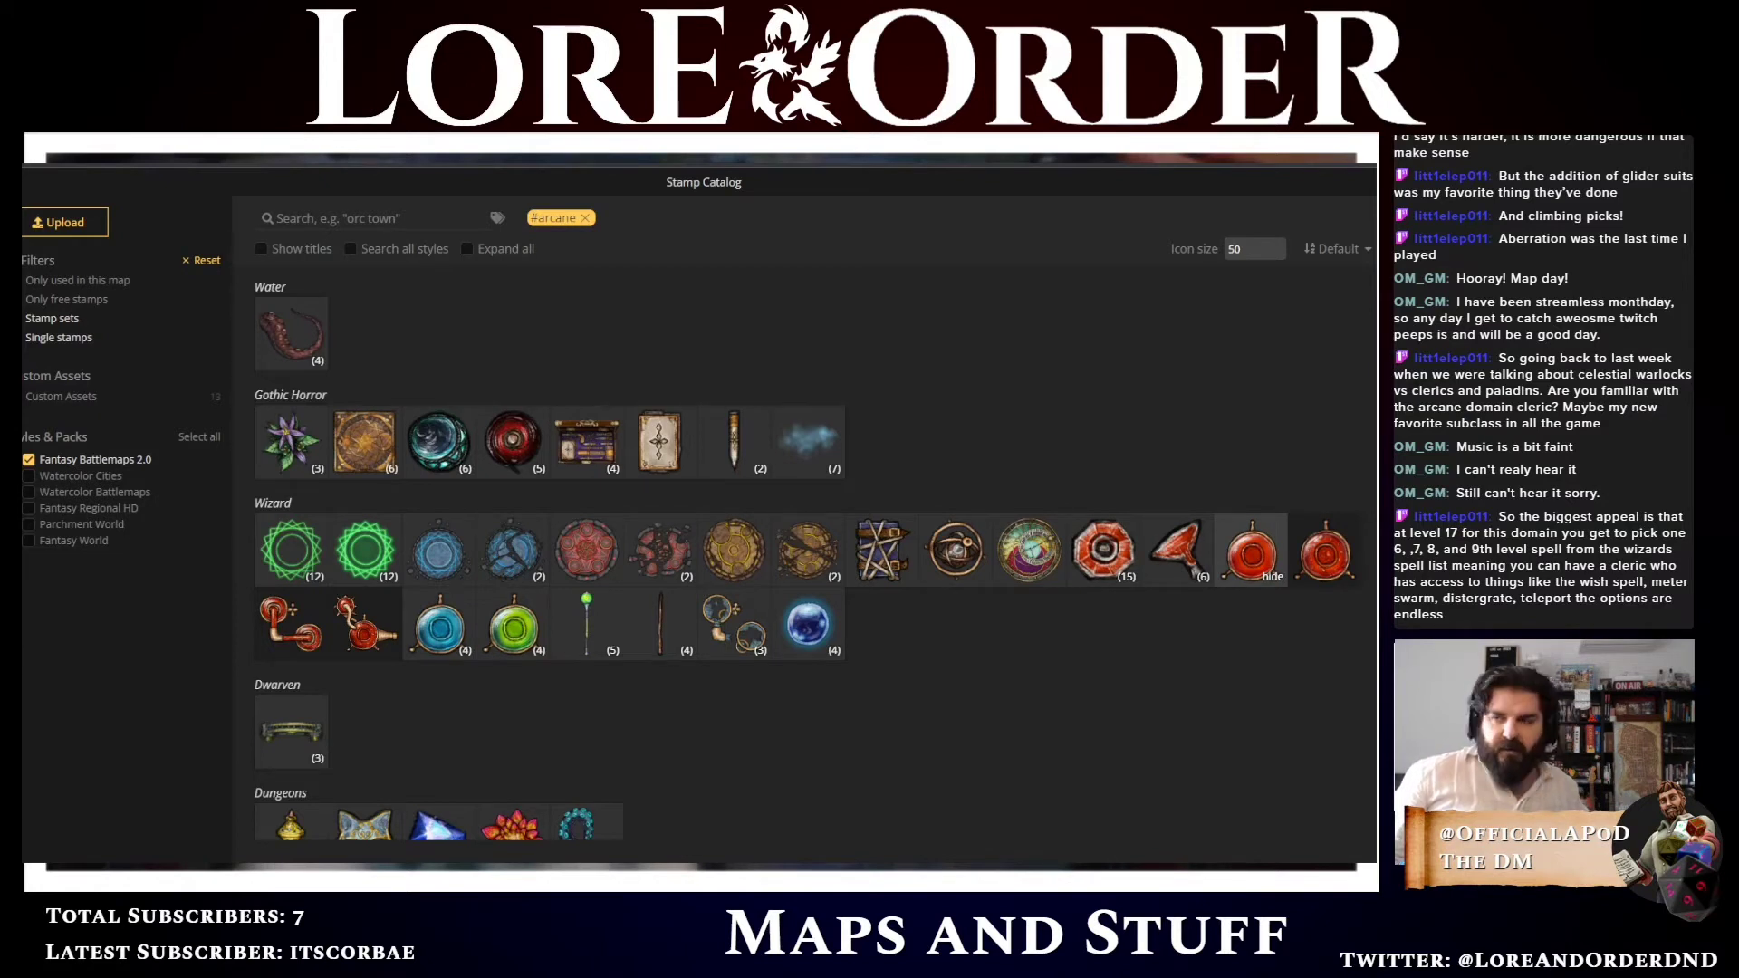
Expand the Wizard health potion and poison groups and choose a Poisons stamp
{"action": "left_click", "coordinate": [1082, 578]}
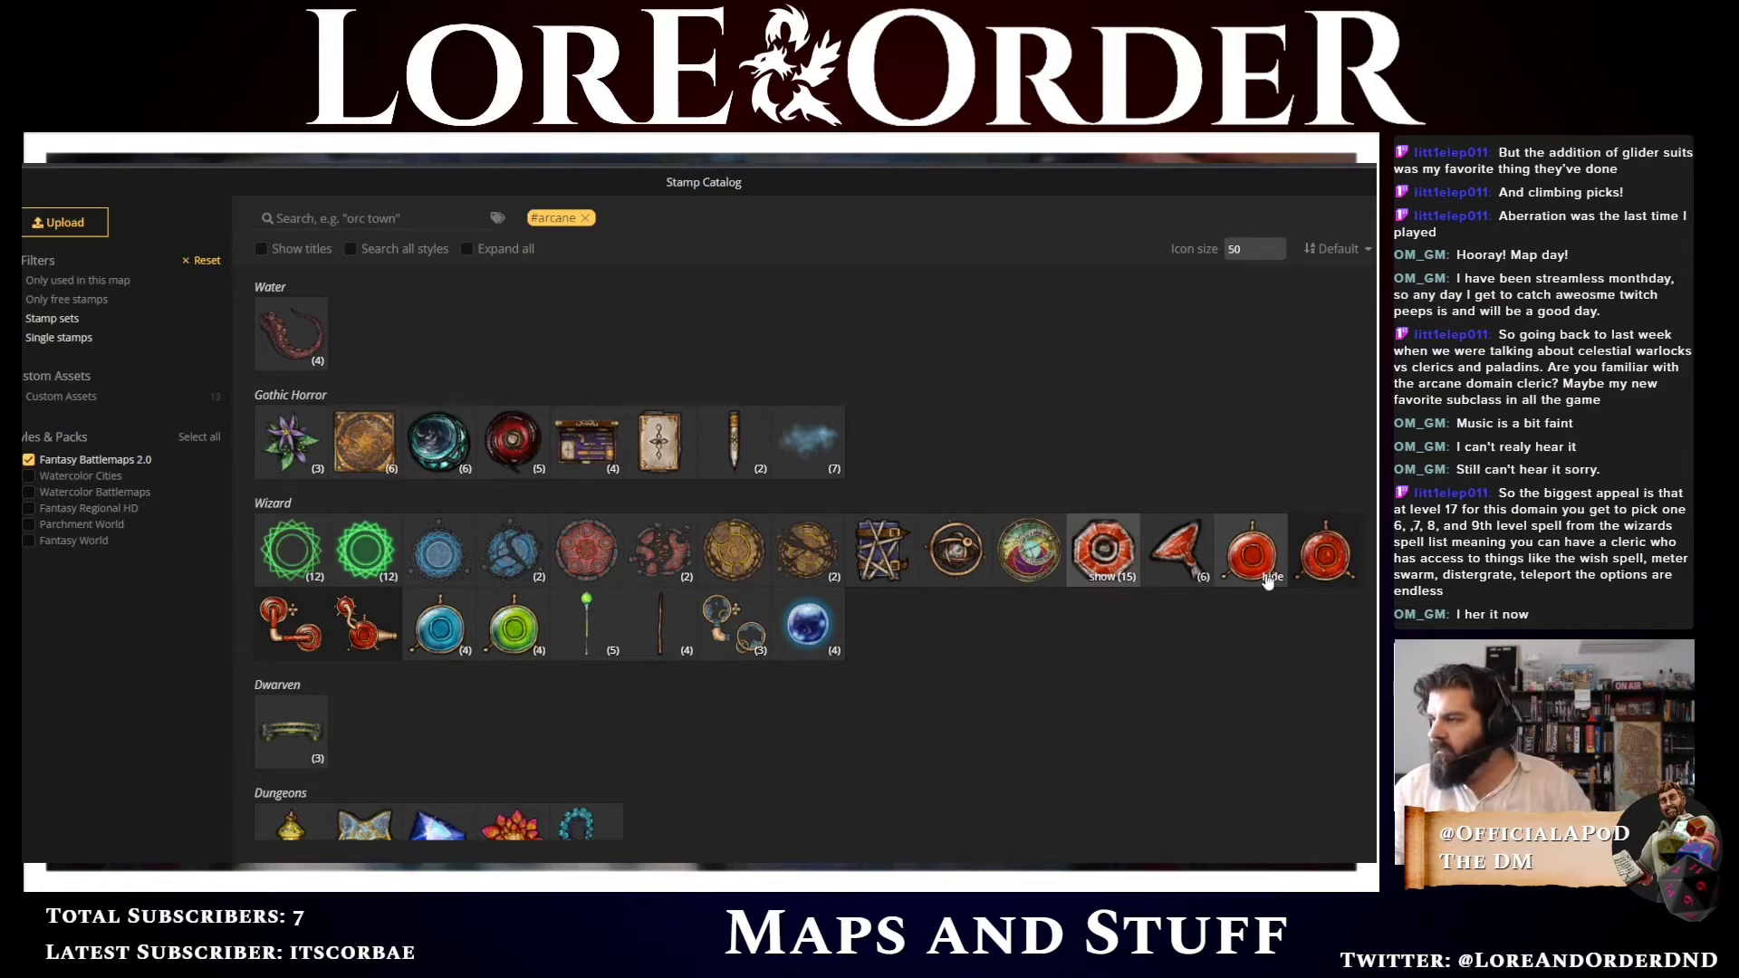
{"action": "left_click", "coordinate": [1268, 577]}
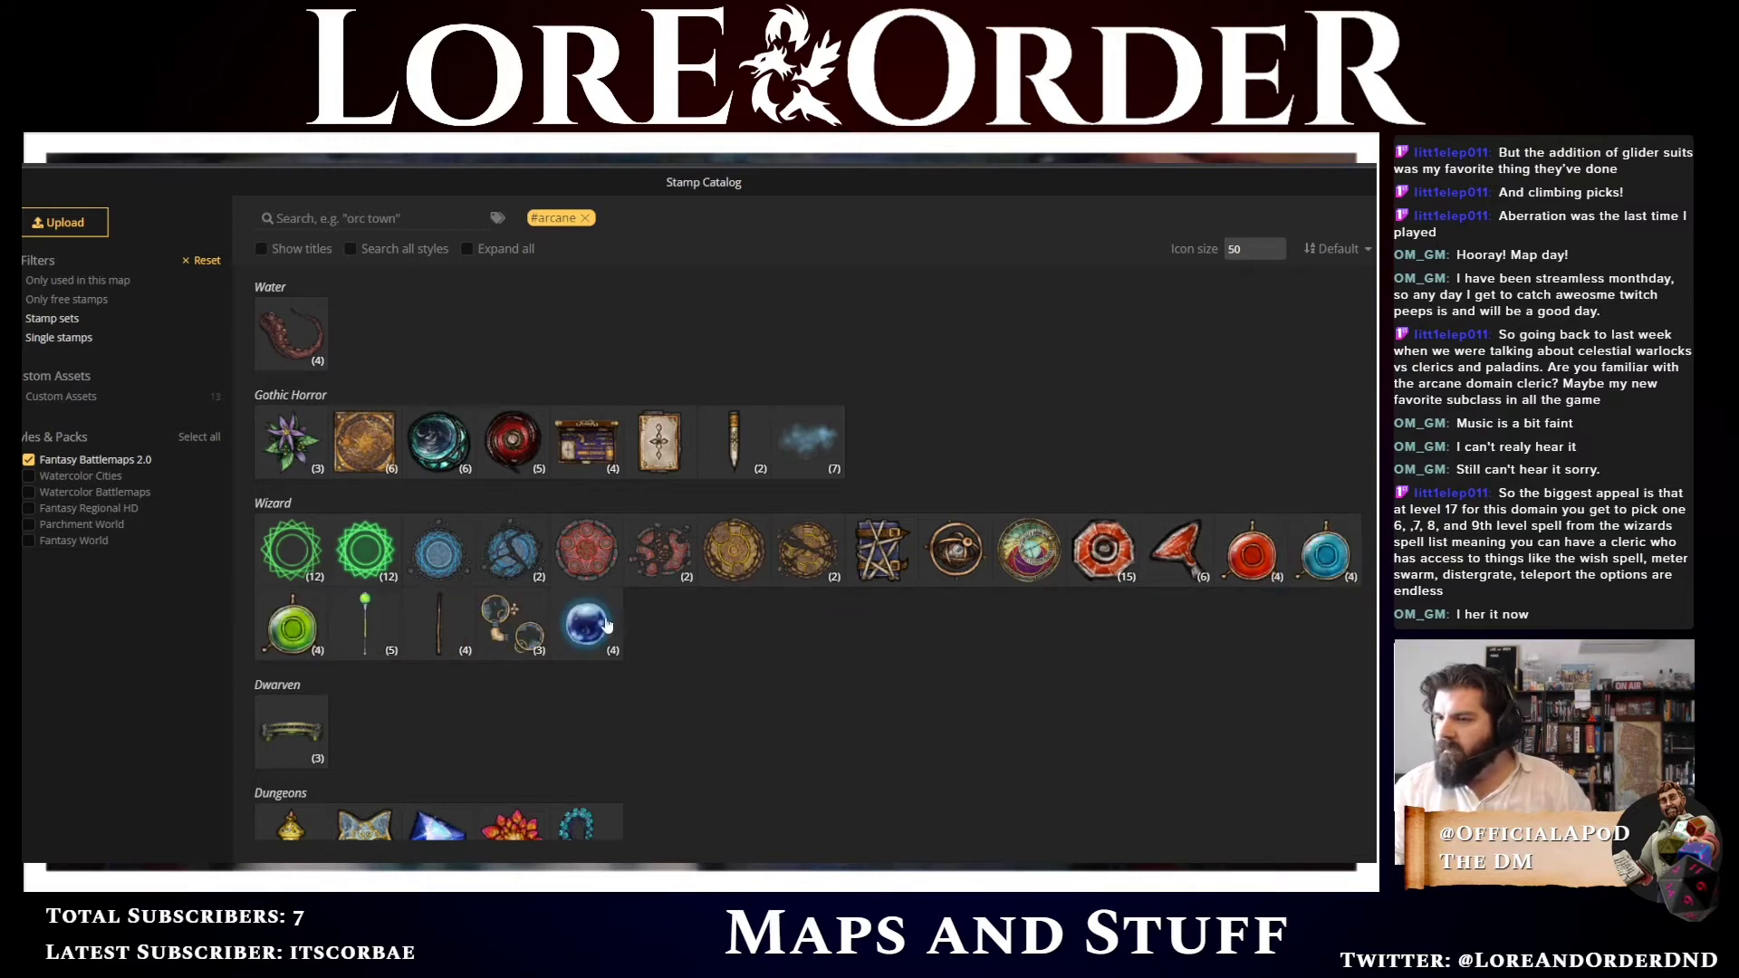
{"action": "mouse_move", "coordinate": [590, 639]}
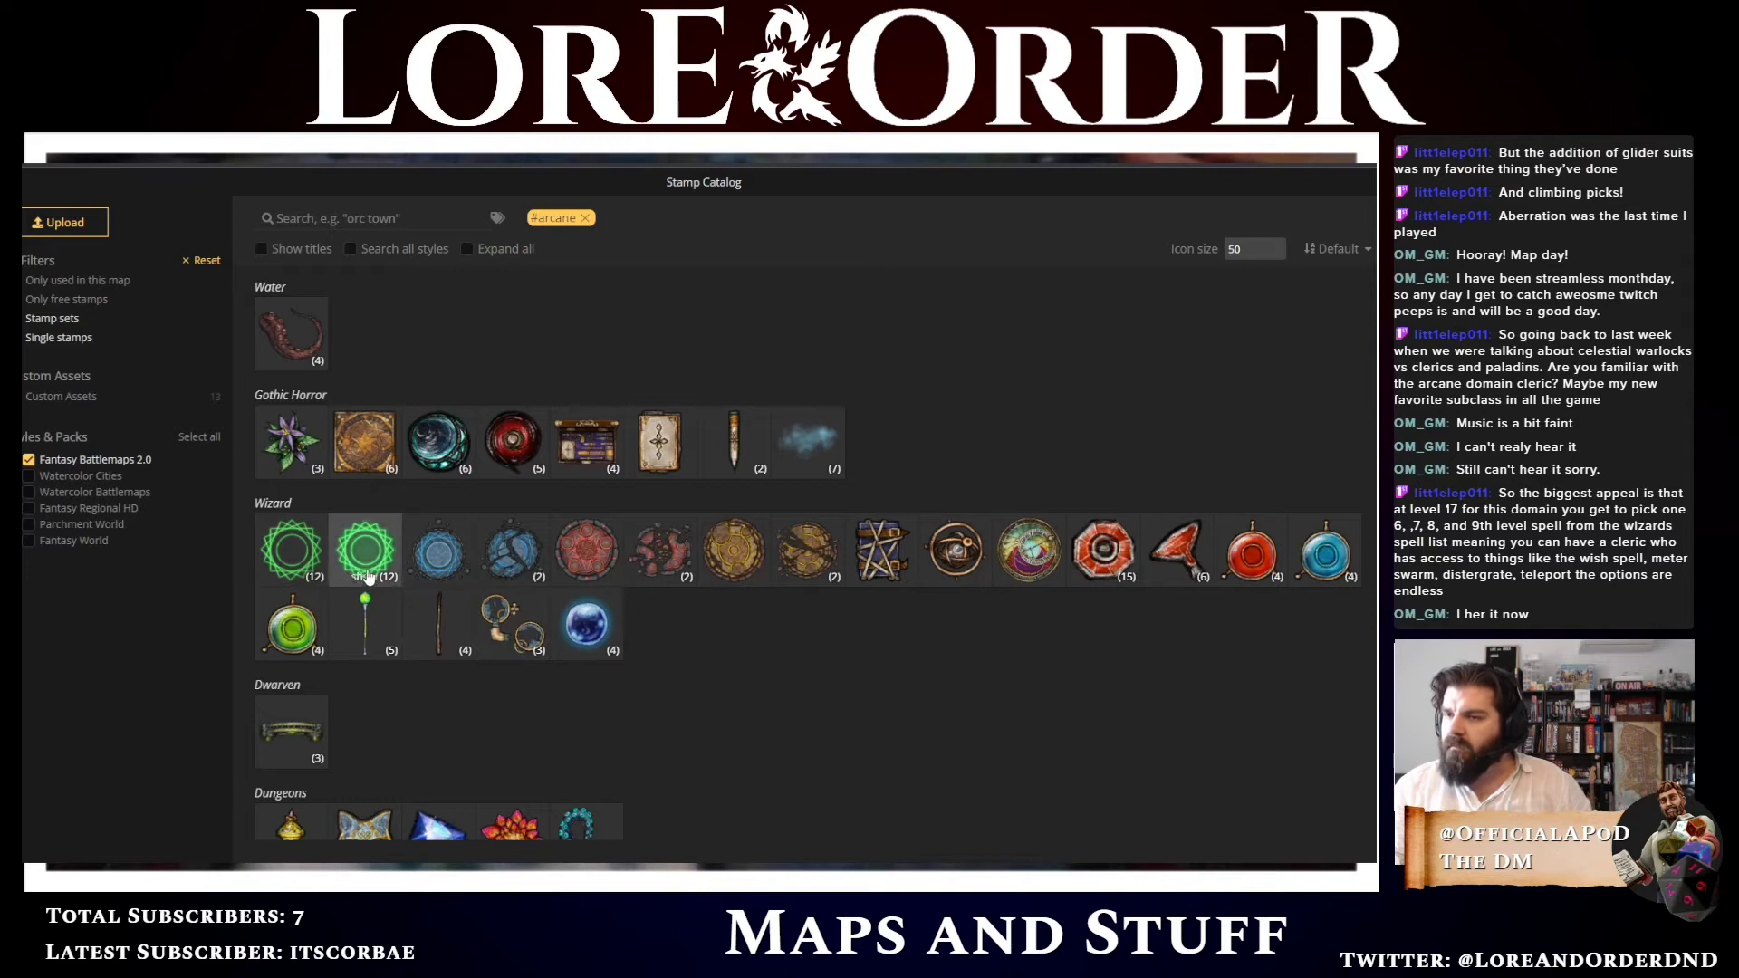
{"action": "mouse_move", "coordinate": [369, 578]}
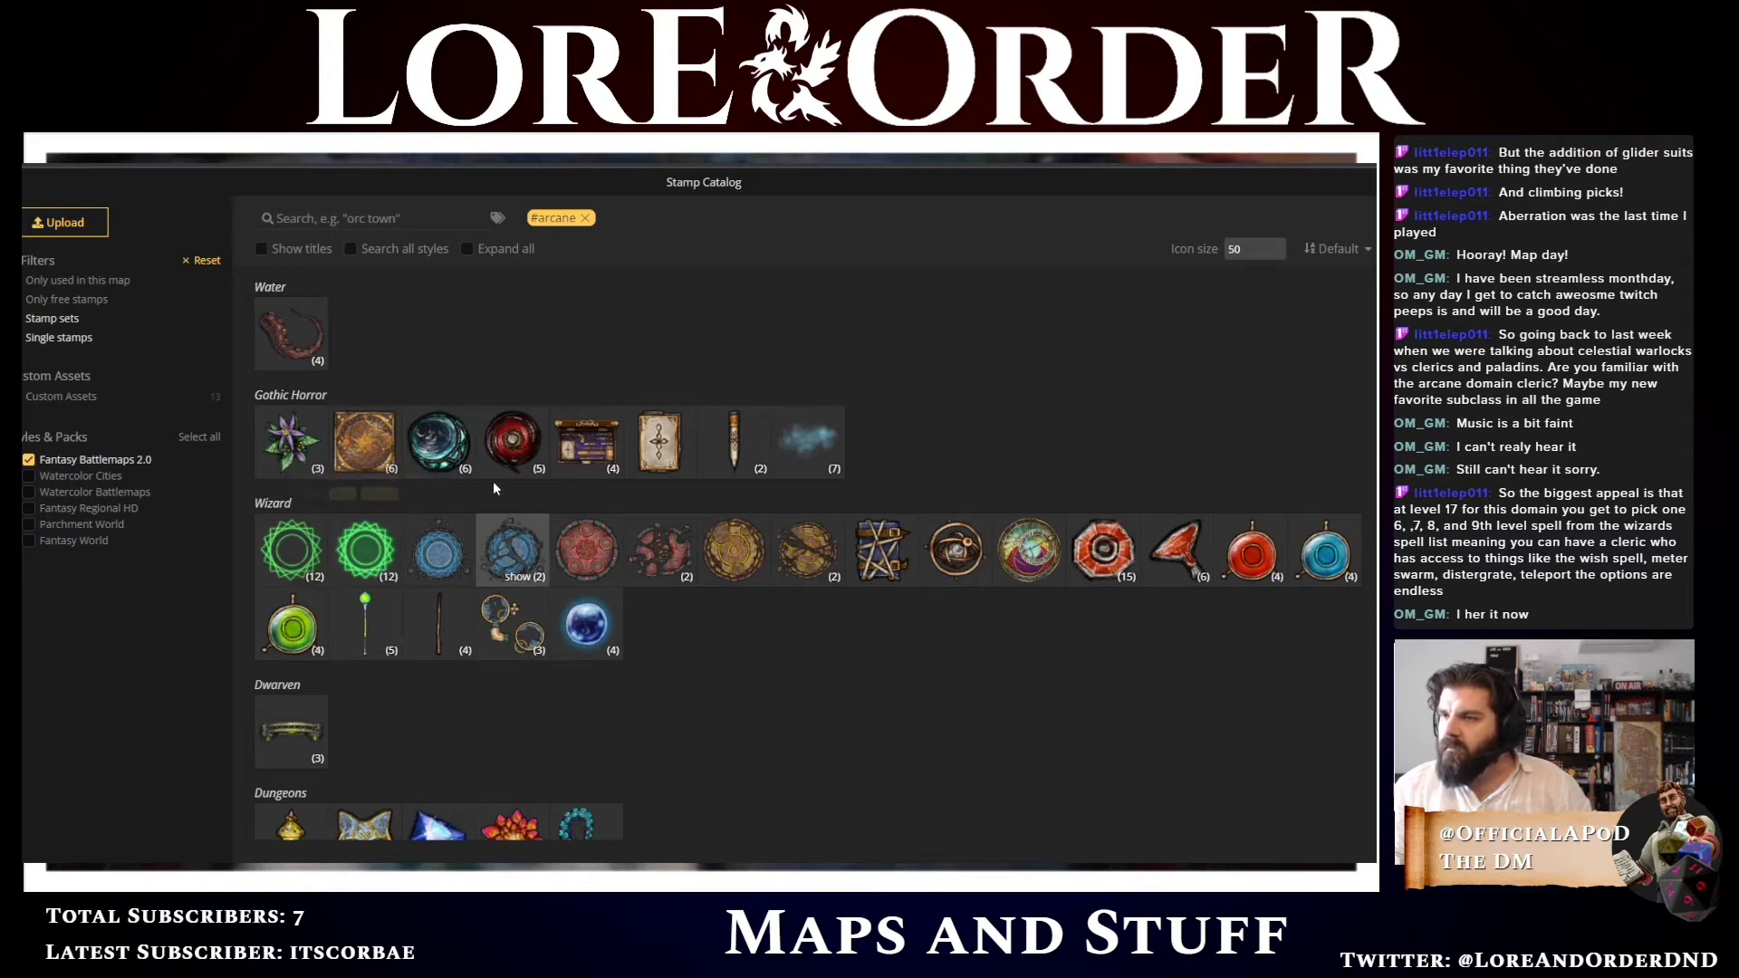
{"action": "scroll", "coordinate": [833, 556], "scroll_direction": "down", "scroll_amount": 3}
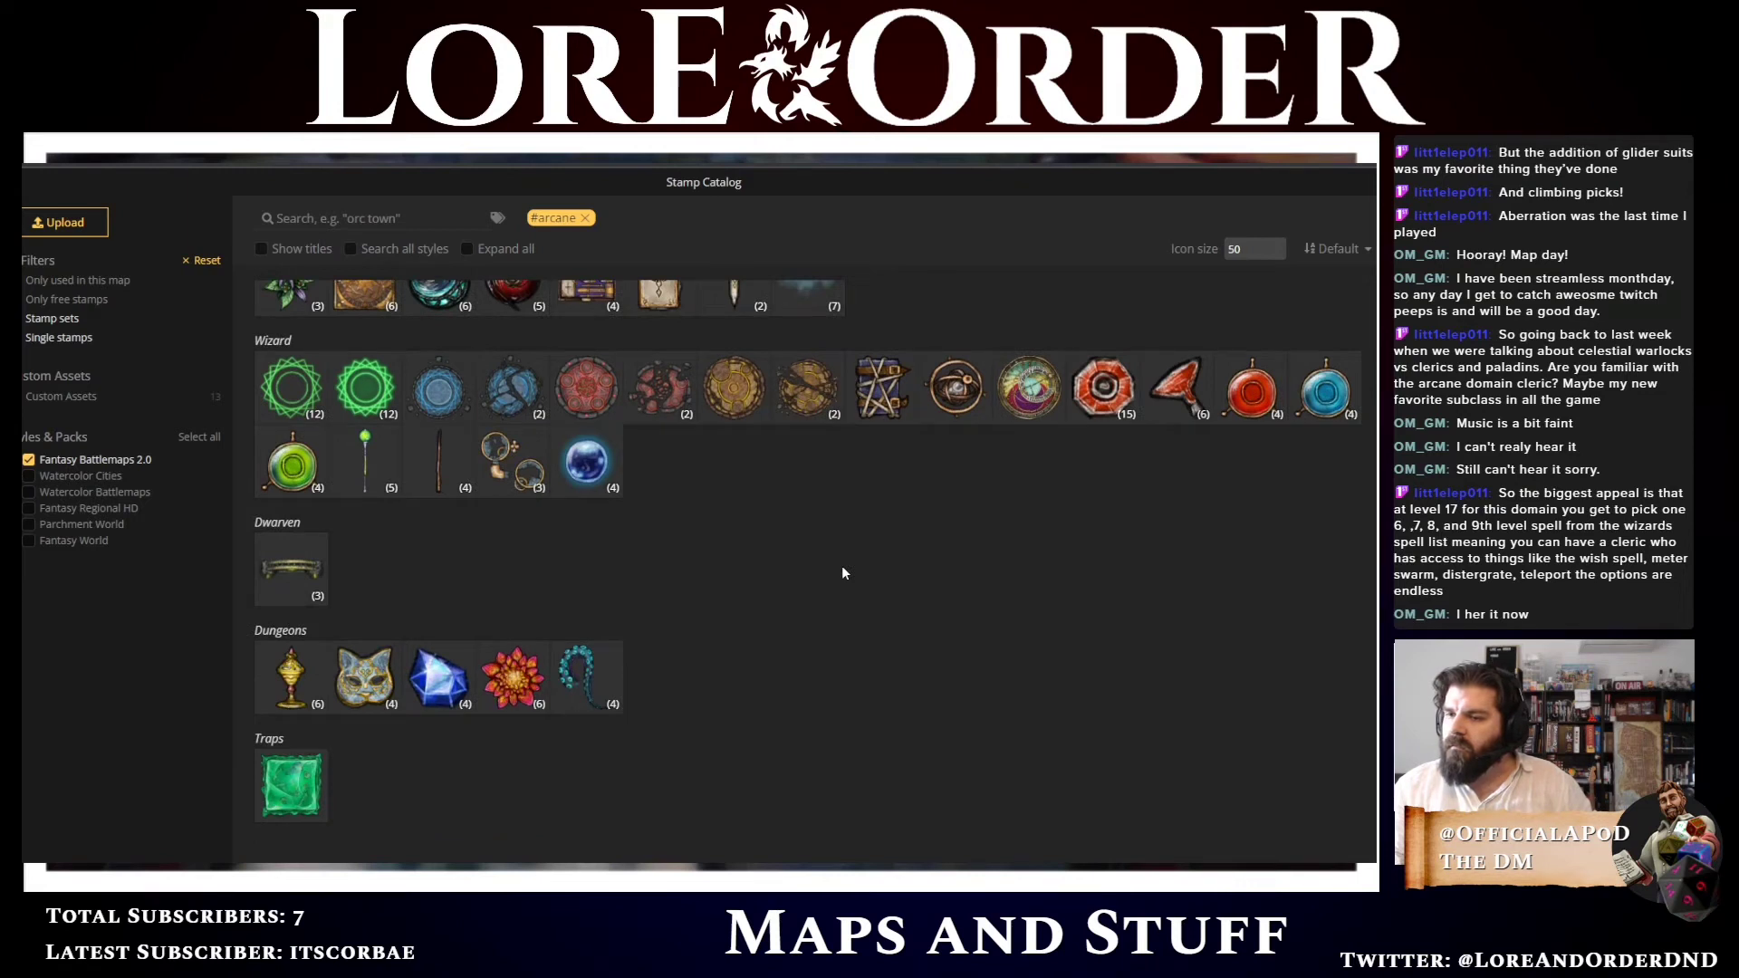
{"action": "scroll", "coordinate": [996, 583], "scroll_direction": "up", "scroll_amount": 3}
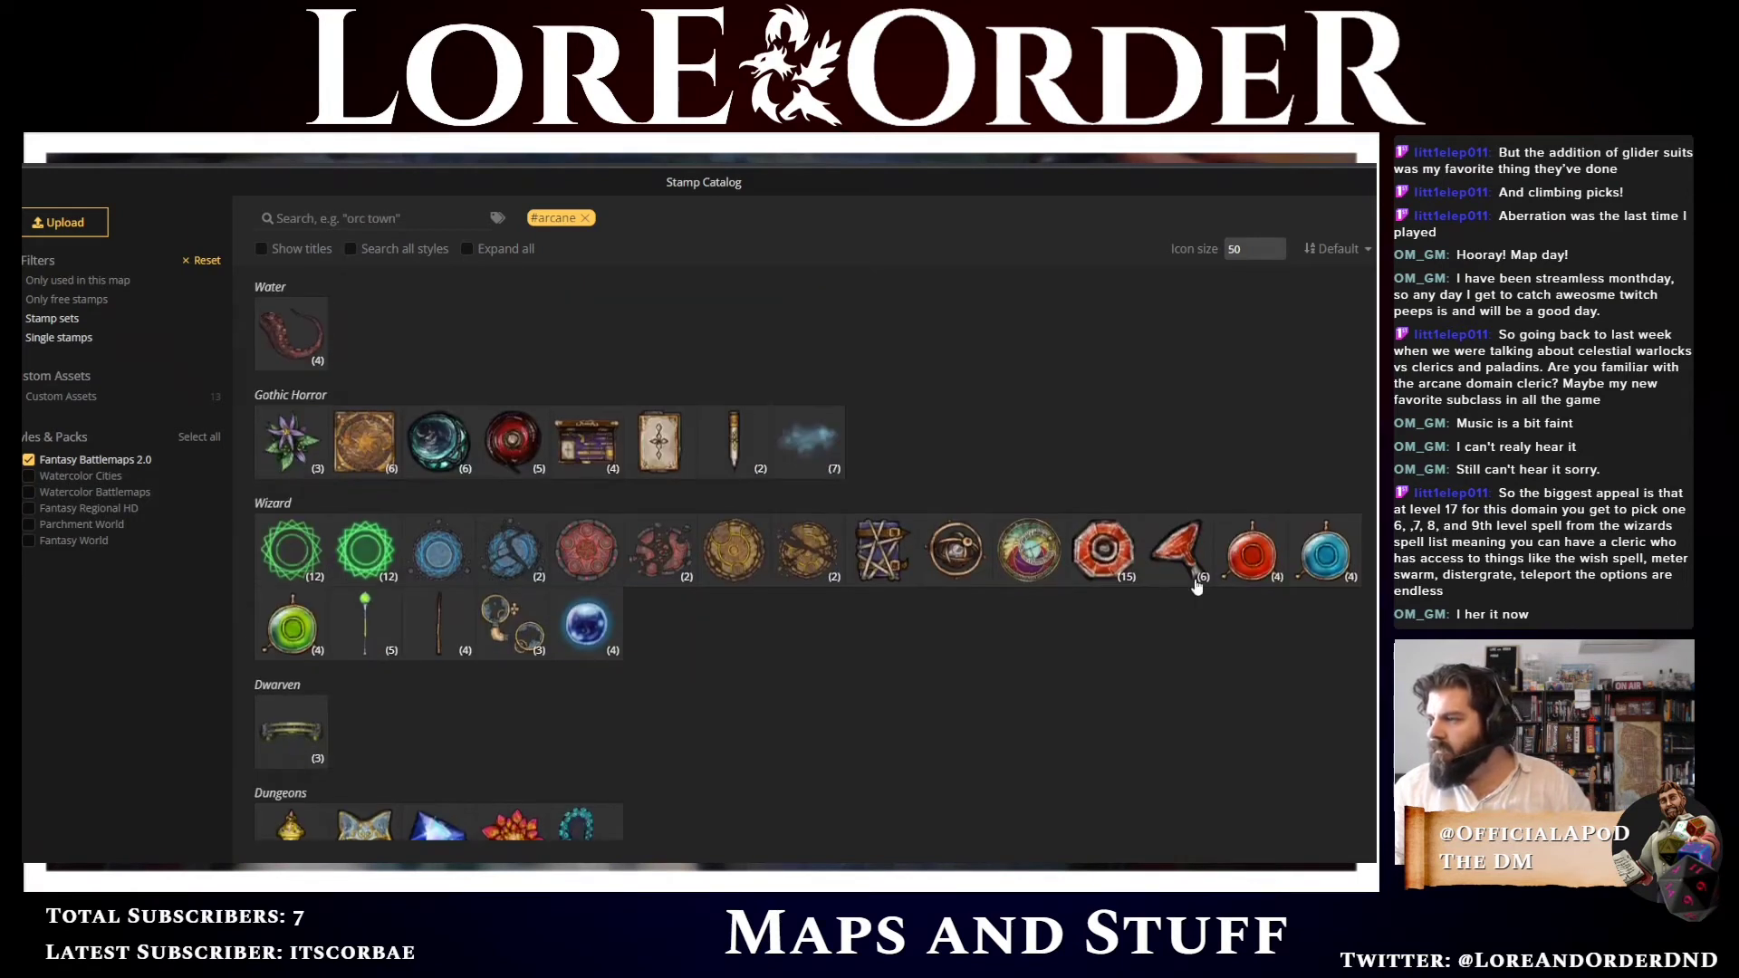
{"action": "left_click", "coordinate": [1183, 584]}
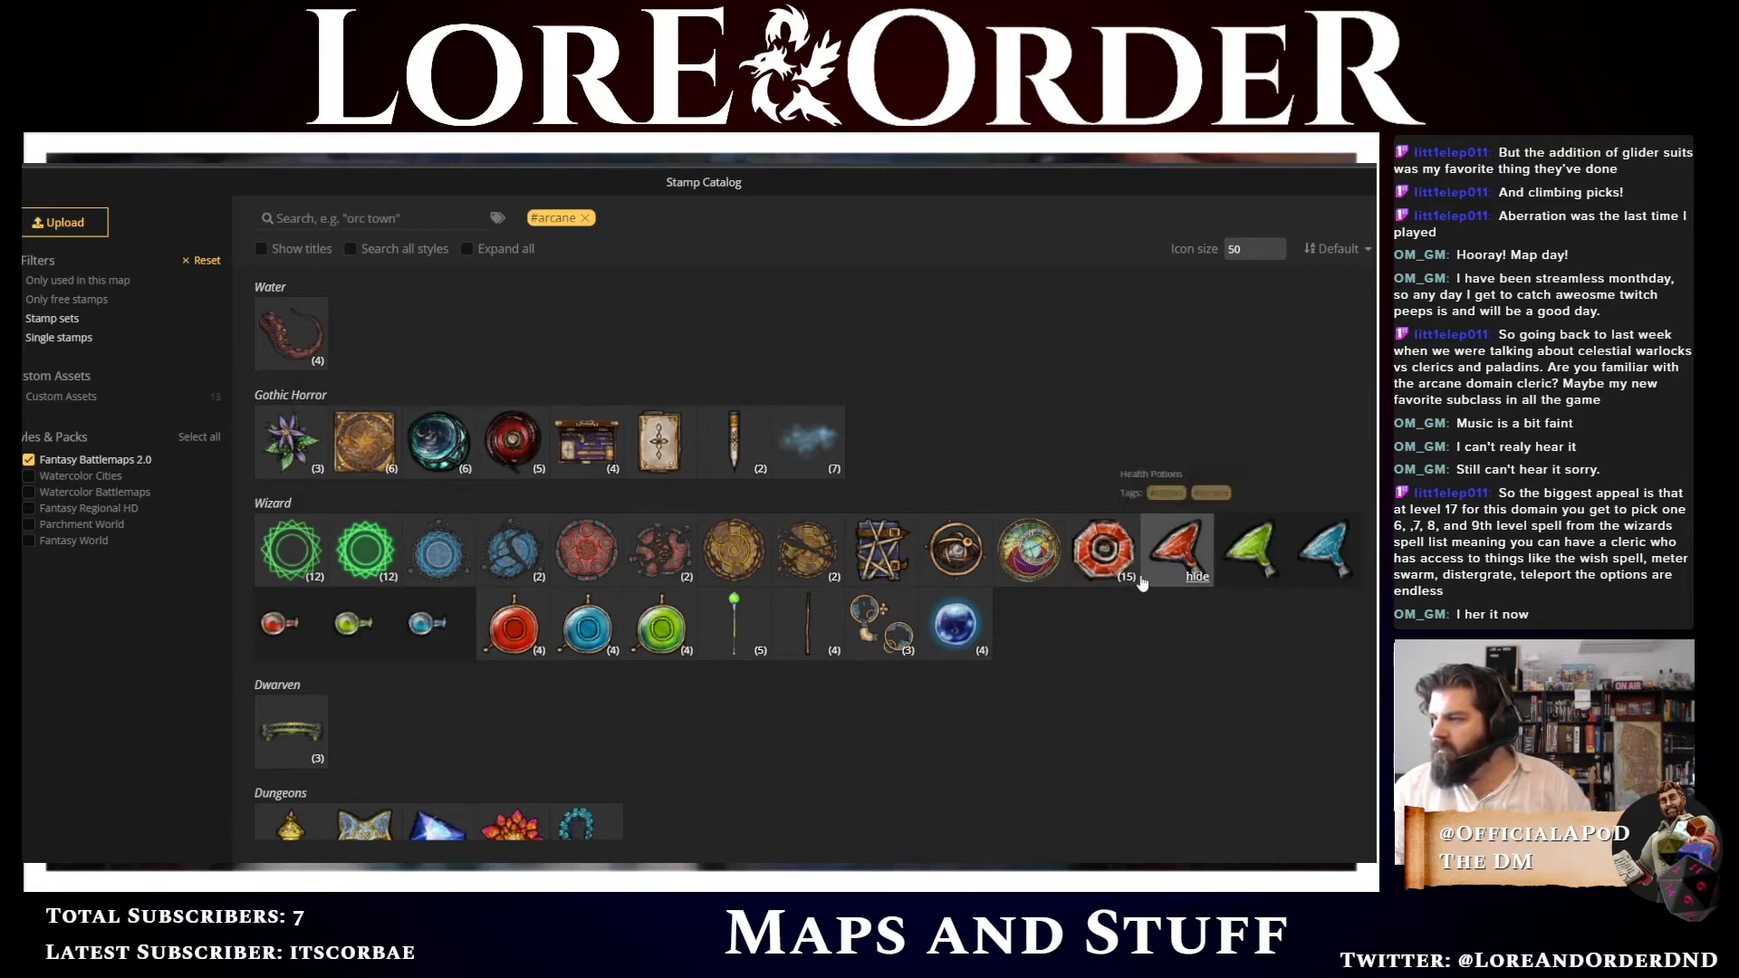
{"action": "left_click", "coordinate": [1163, 581]}
{"action": "left_click", "coordinate": [1127, 581]}
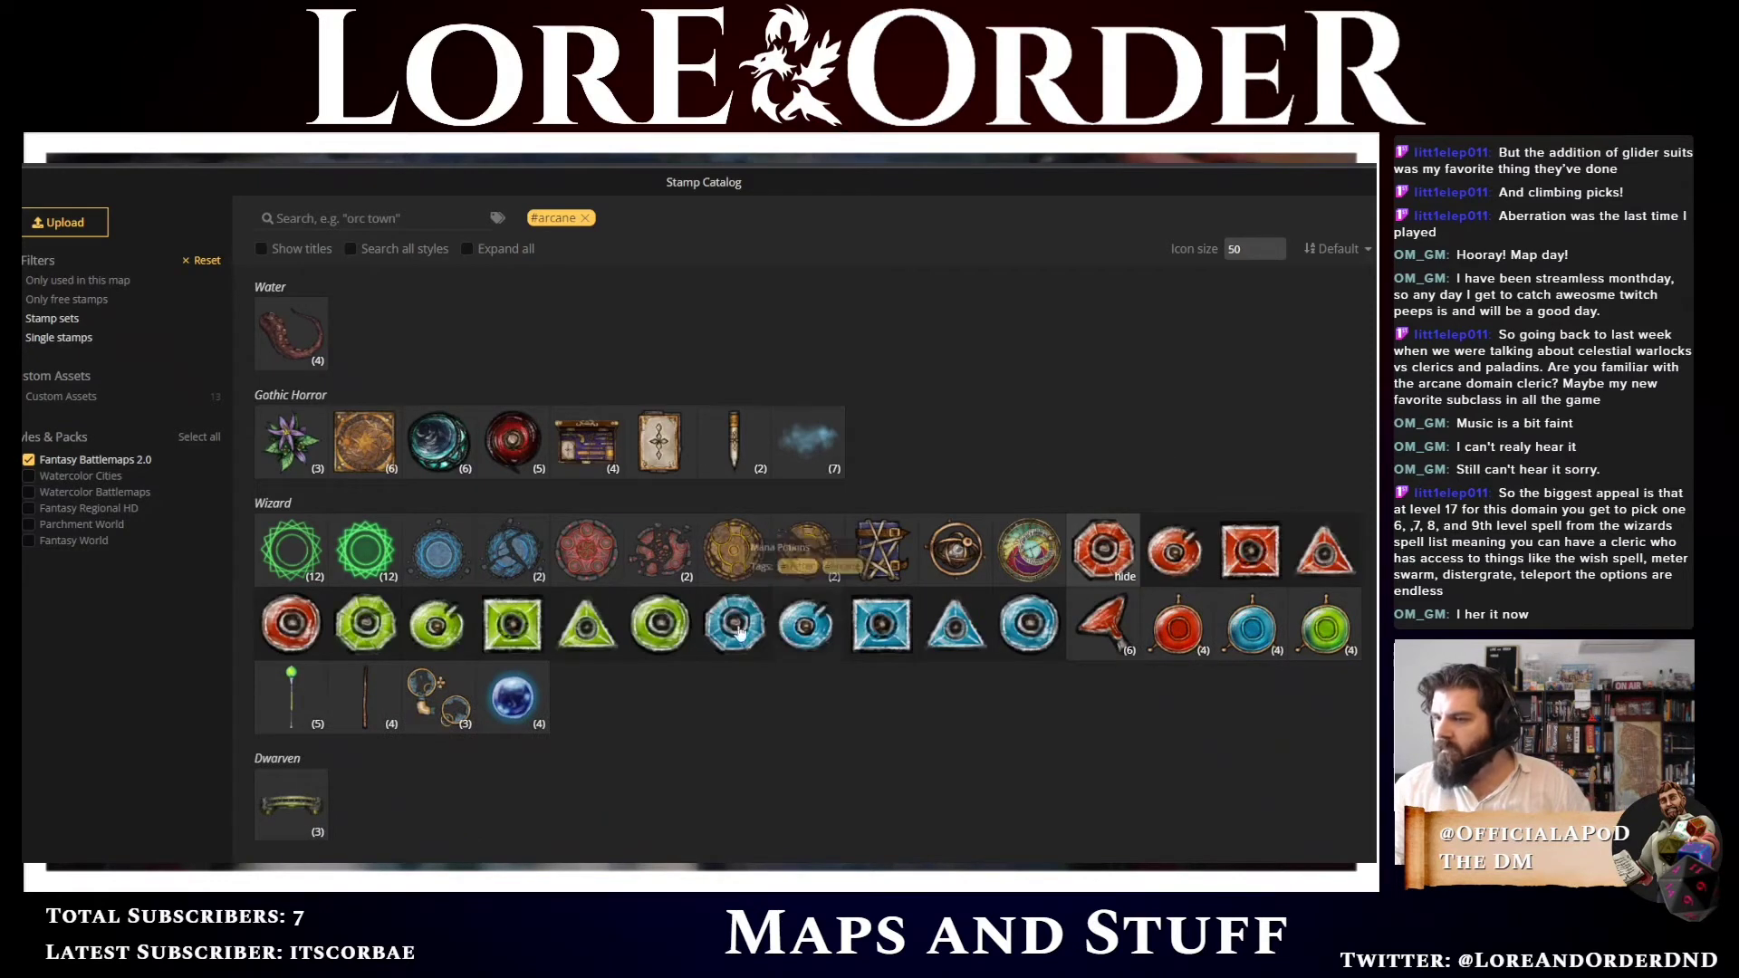
{"action": "left_click", "coordinate": [597, 634]}
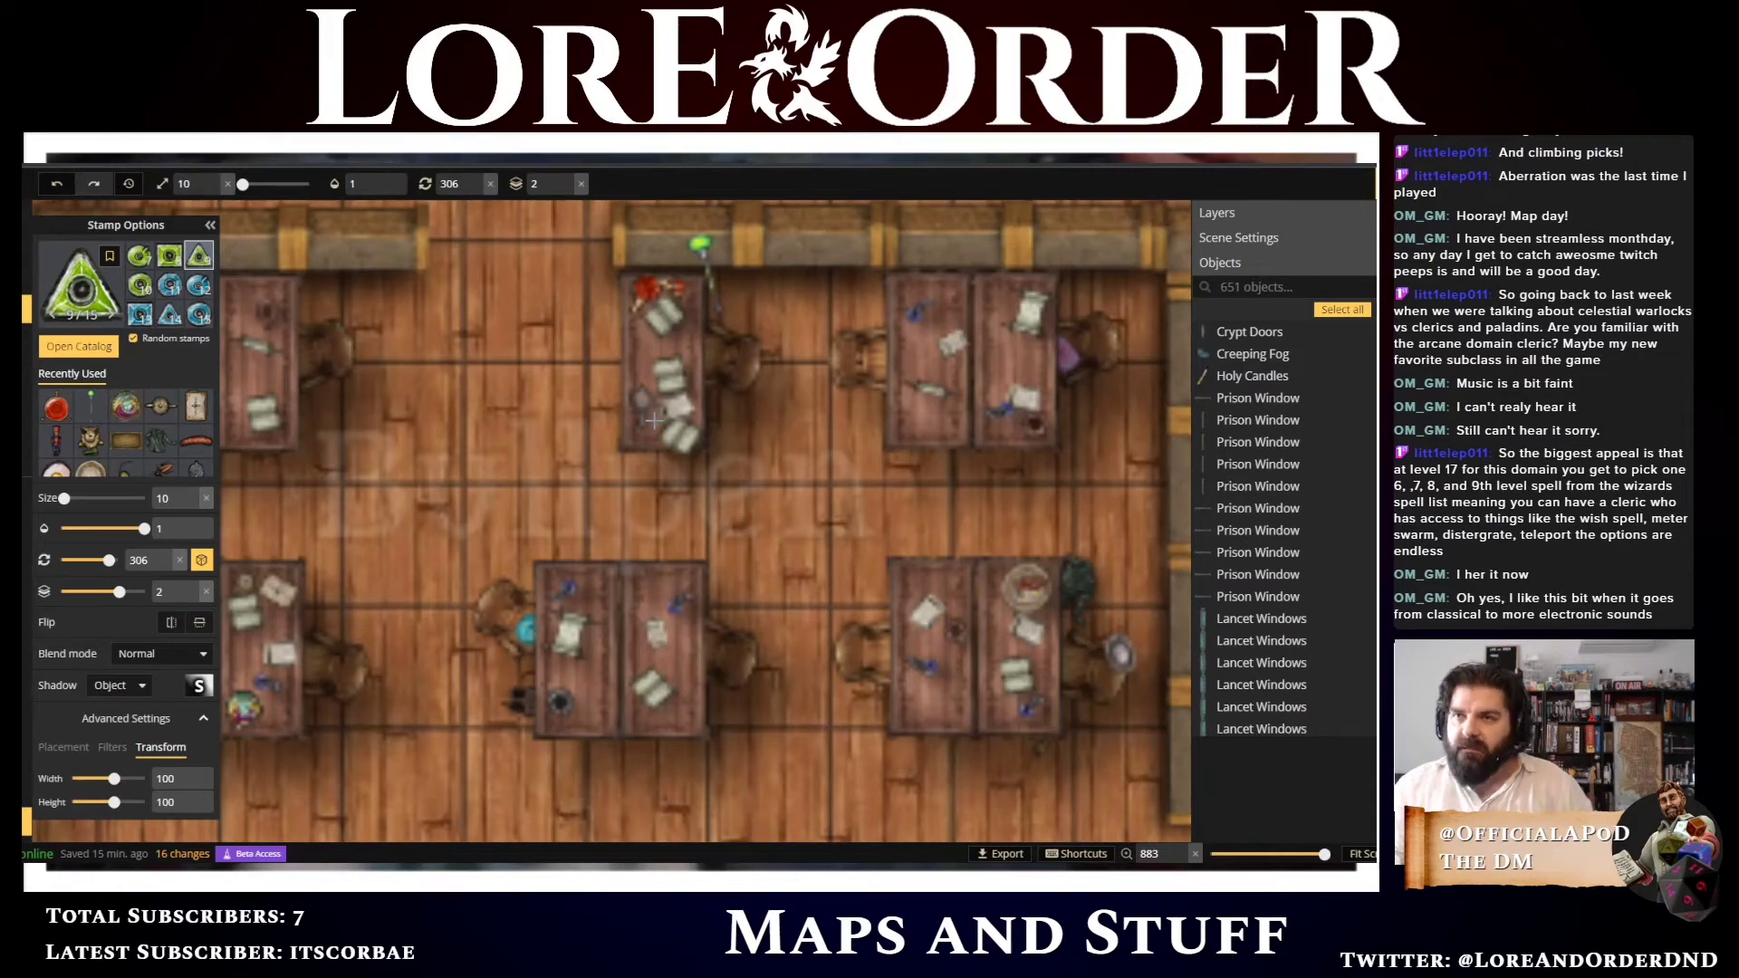
Place three random poison bottle variants down the left side of the top-middle bullpen desk
{"action": "left_click", "coordinate": [653, 422]}
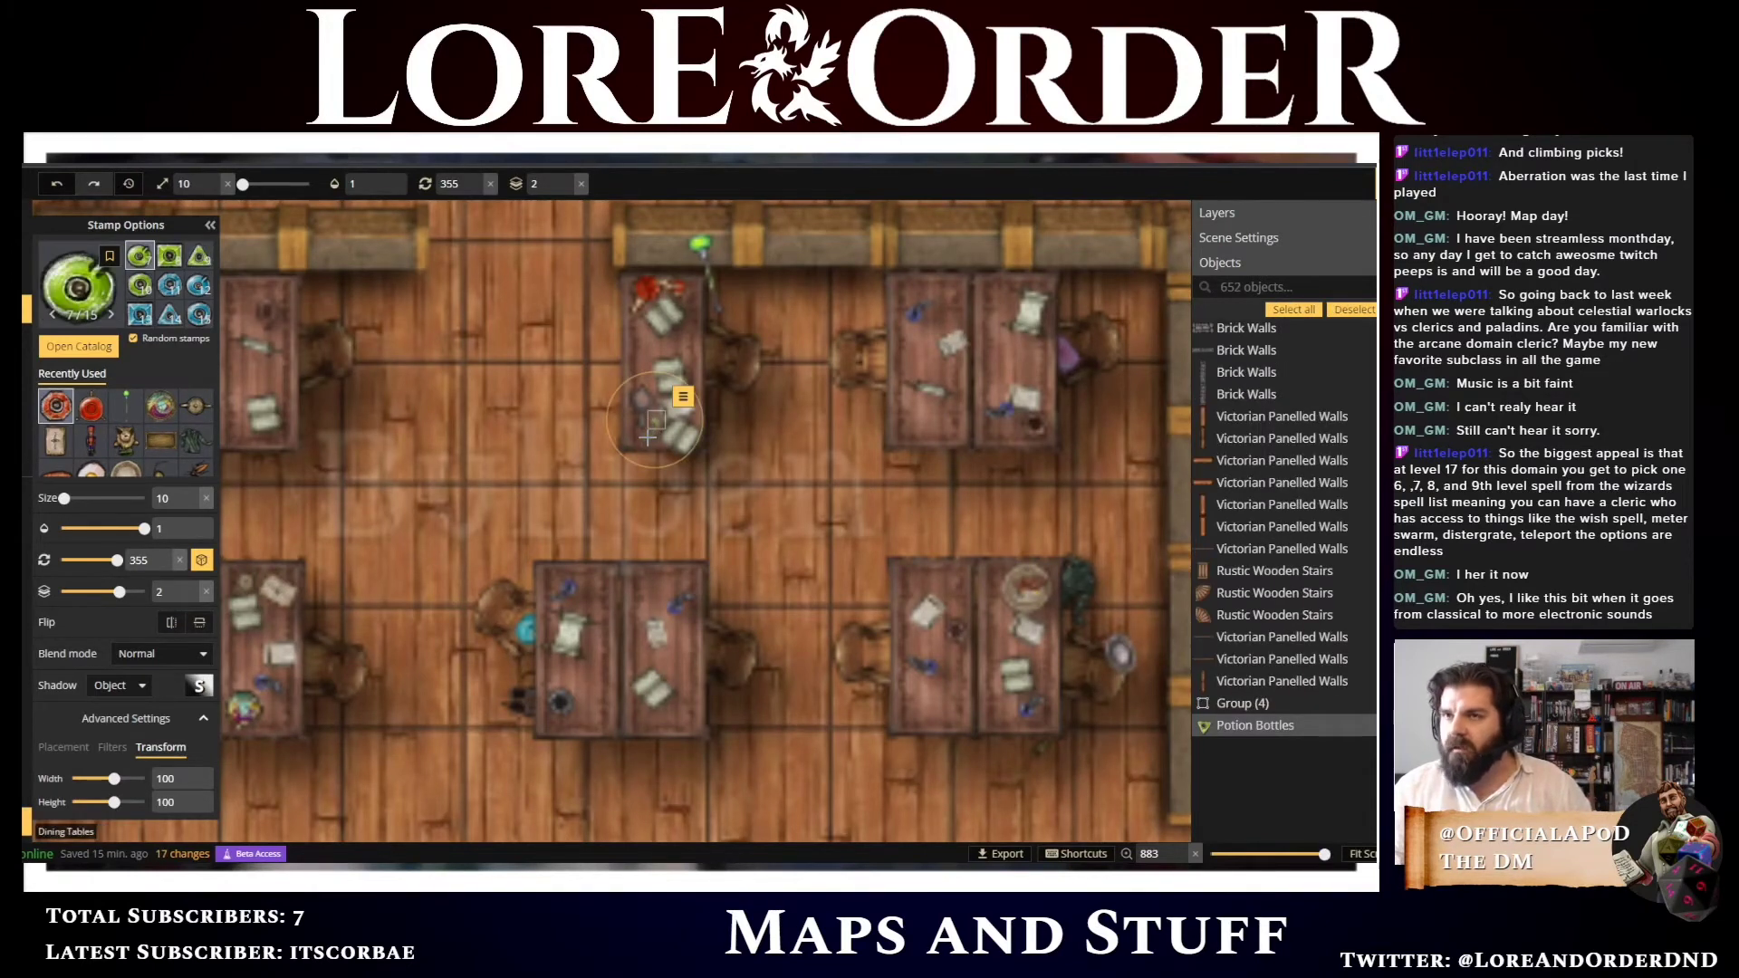
{"action": "left_click", "coordinate": [654, 441]}
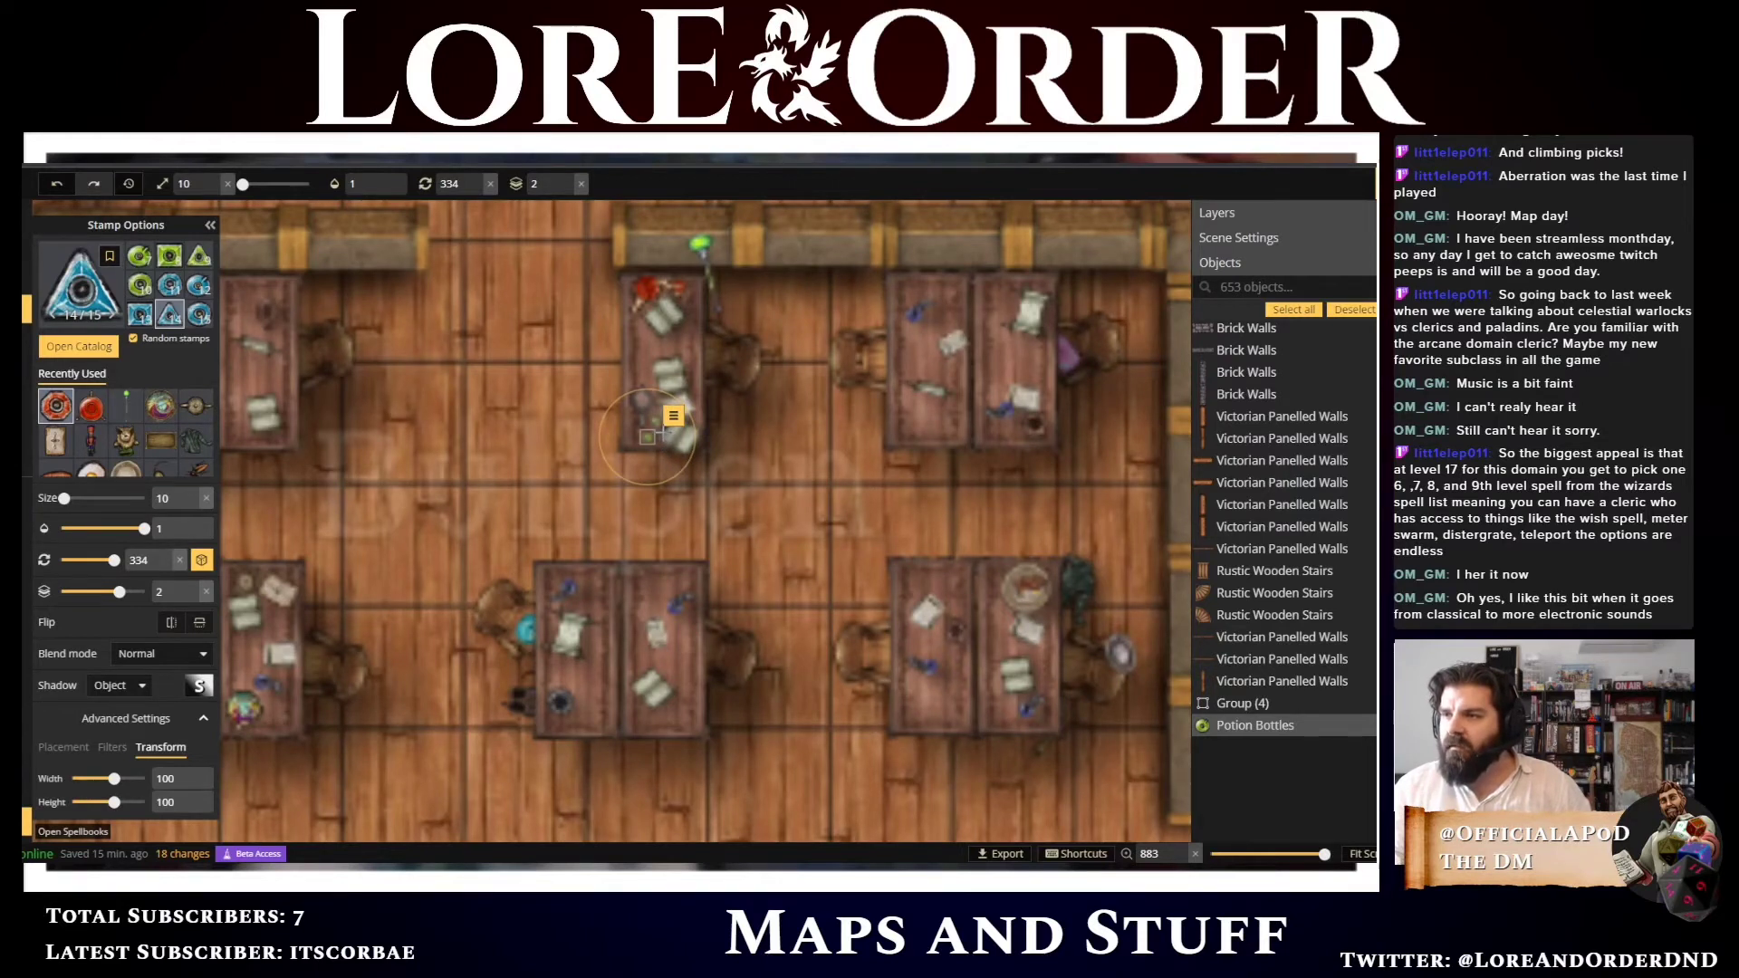
{"action": "left_click", "coordinate": [652, 458]}
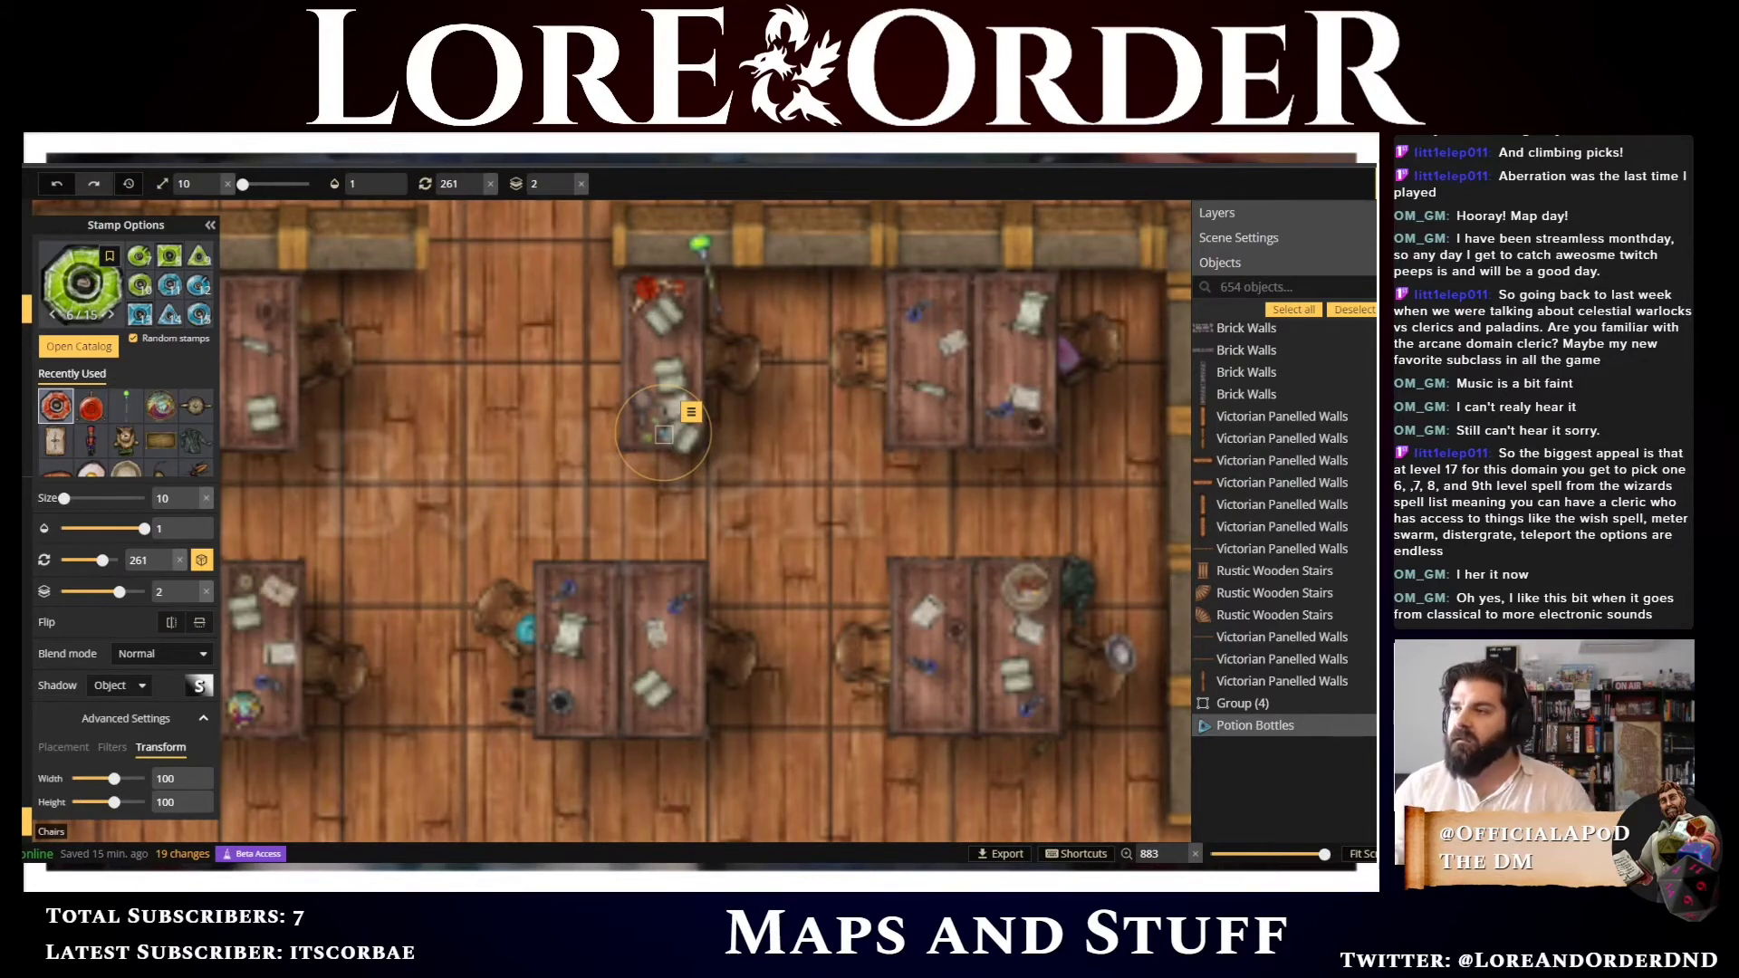
{"action": "scroll", "coordinate": [838, 477], "scroll_direction": "down", "scroll_amount": 3}
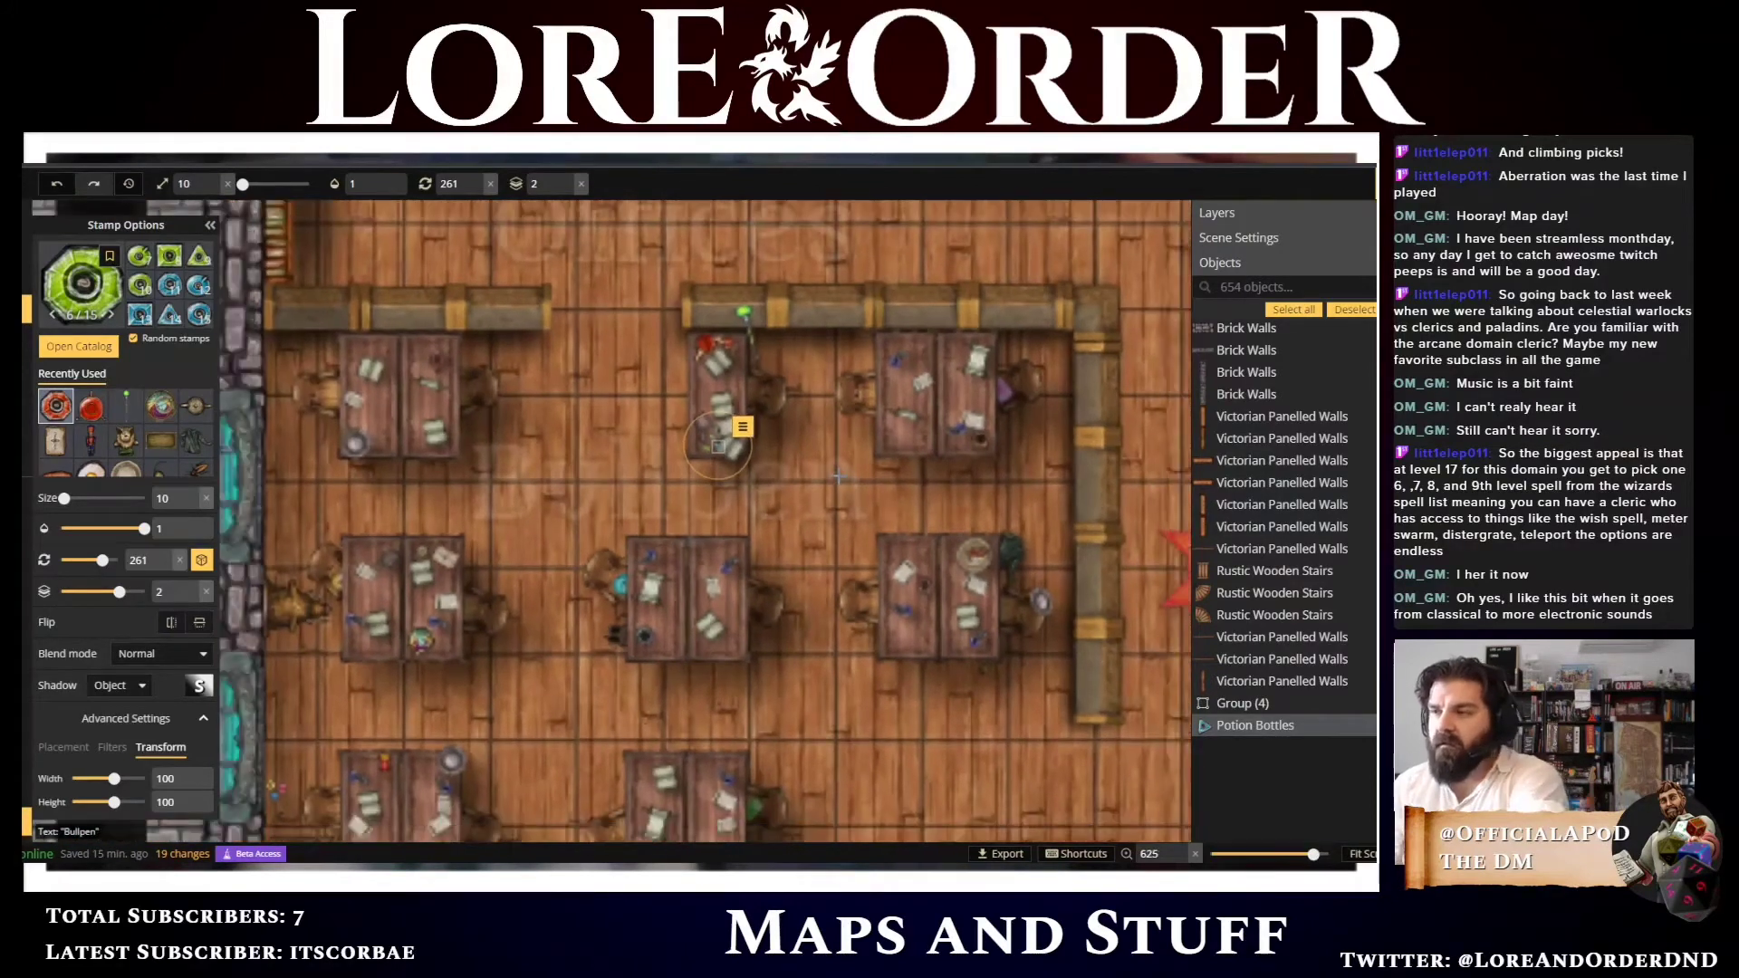
{"action": "key", "text": "s"}
{"action": "left_click", "coordinate": [813, 361]}
{"action": "scroll", "coordinate": [811, 395], "scroll_direction": "down", "scroll_amount": 2}
{"action": "scroll", "coordinate": [811, 395], "scroll_direction": "down", "scroll_amount": 1}
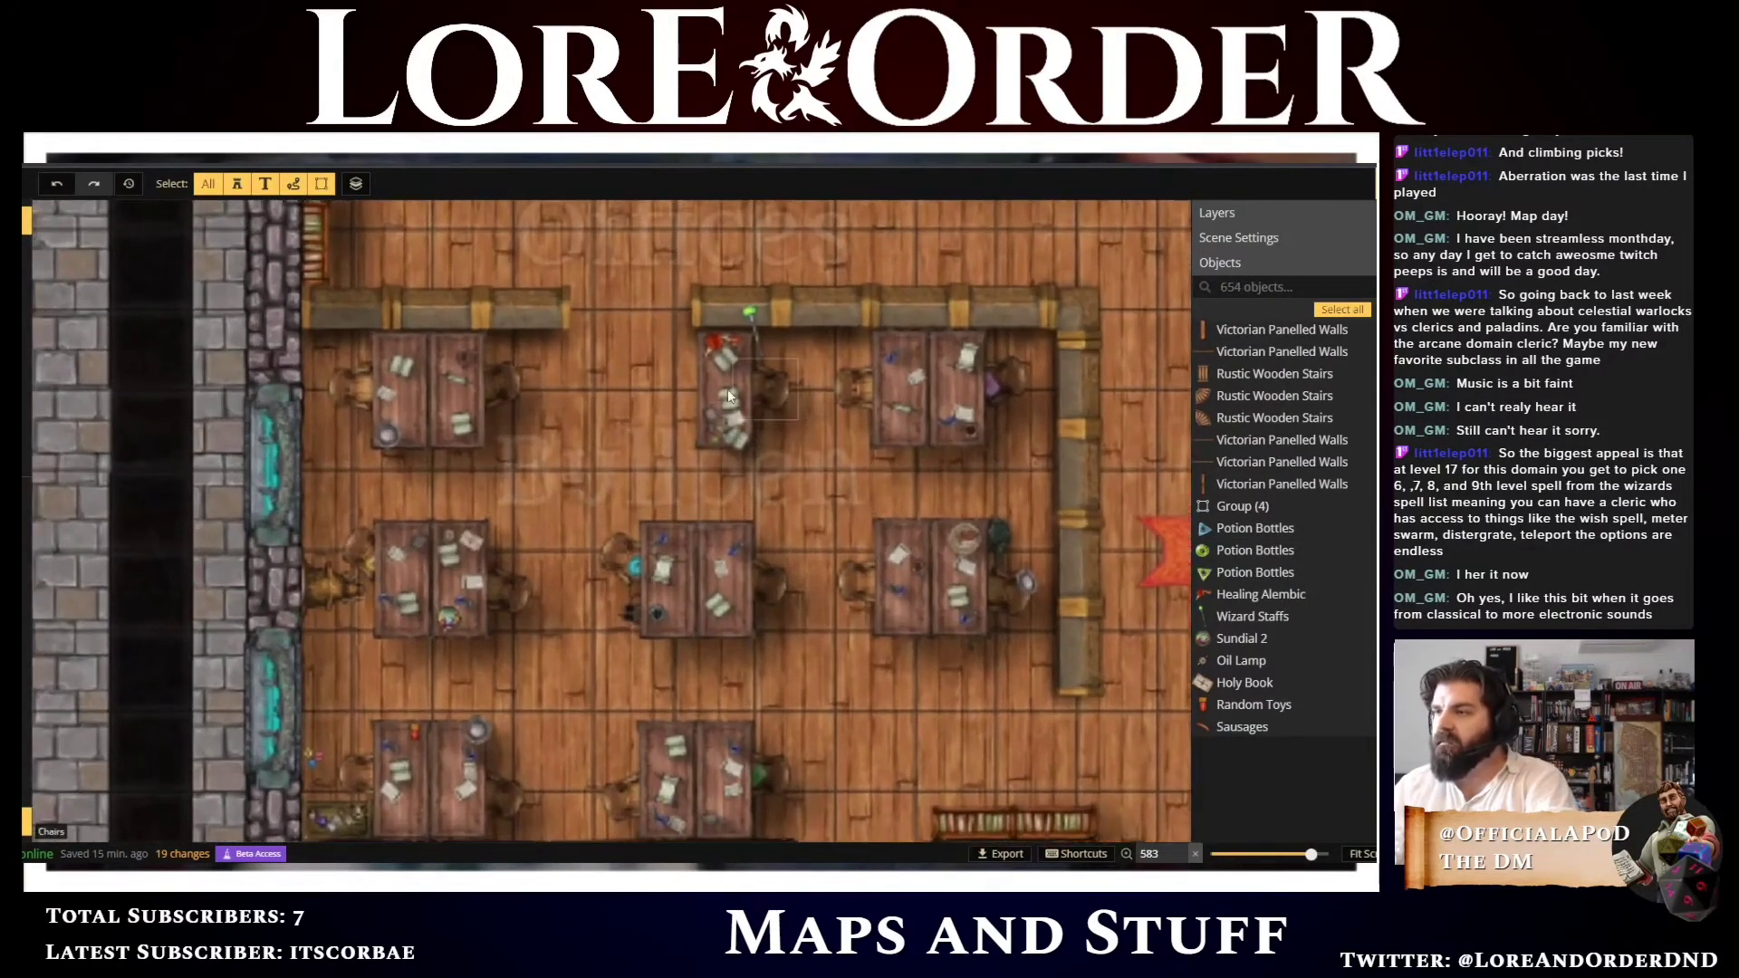
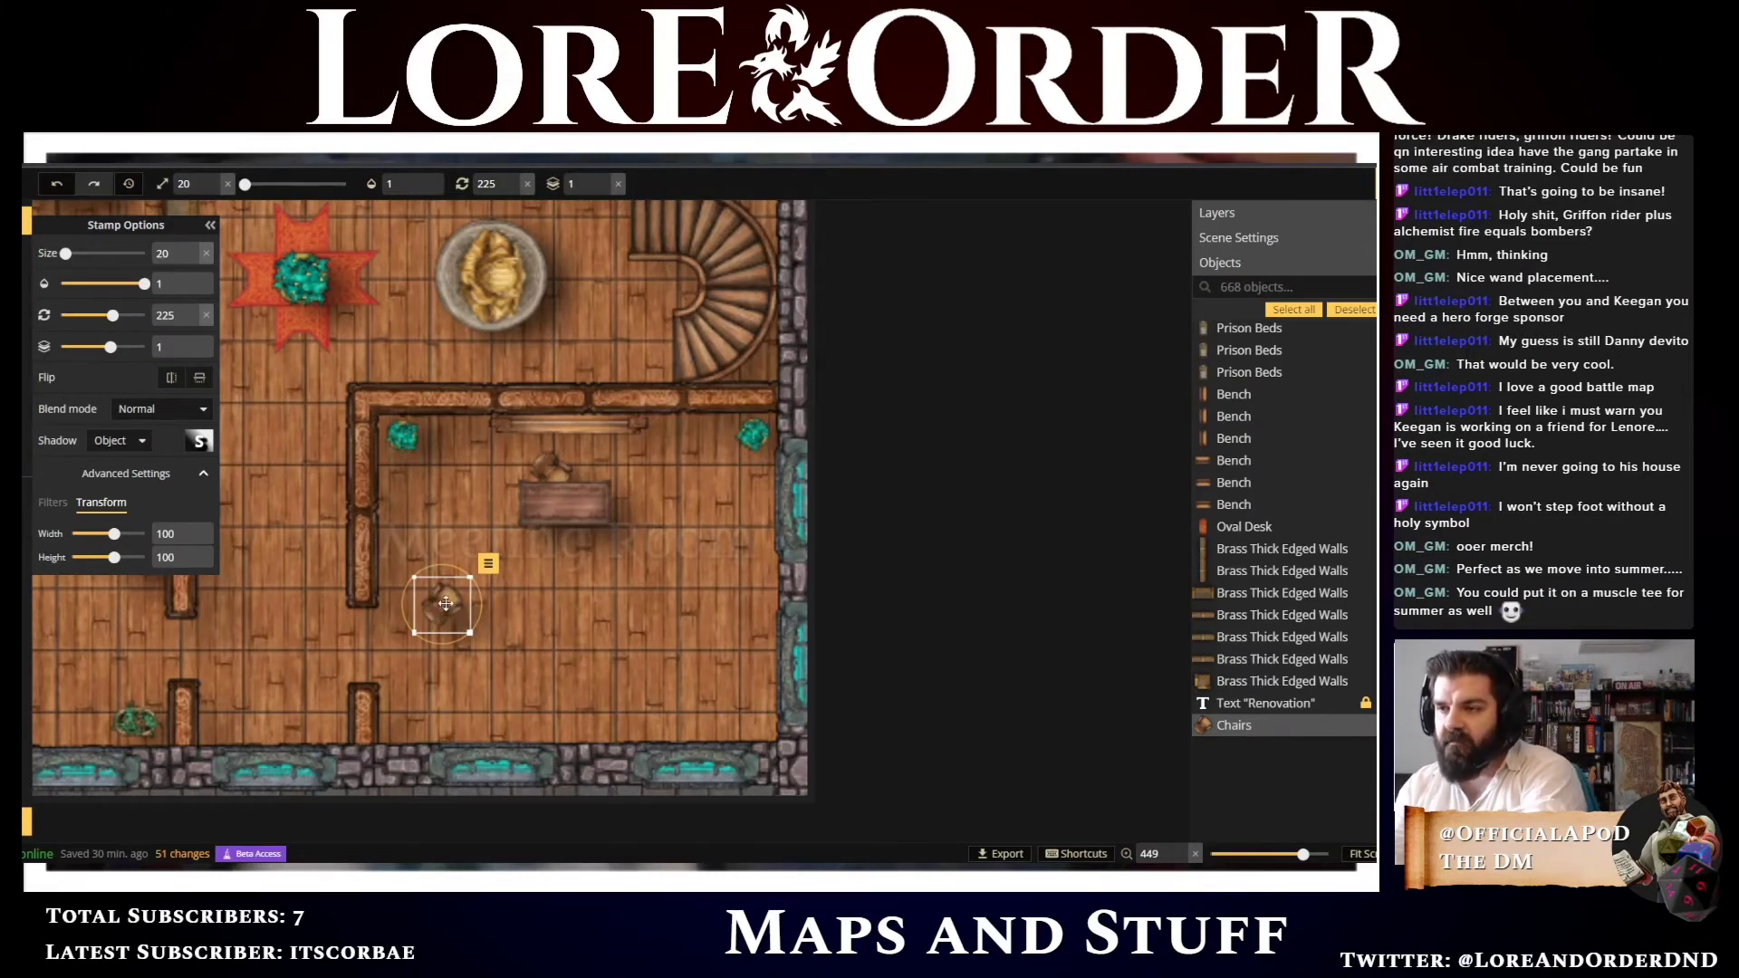
Place a second chair beside the first one below the bullpen desk, rotate it to 195 degrees and nudge it into line
{"action": "left_click_drag", "start_coordinate": [445, 603], "coordinate": [442, 590]}
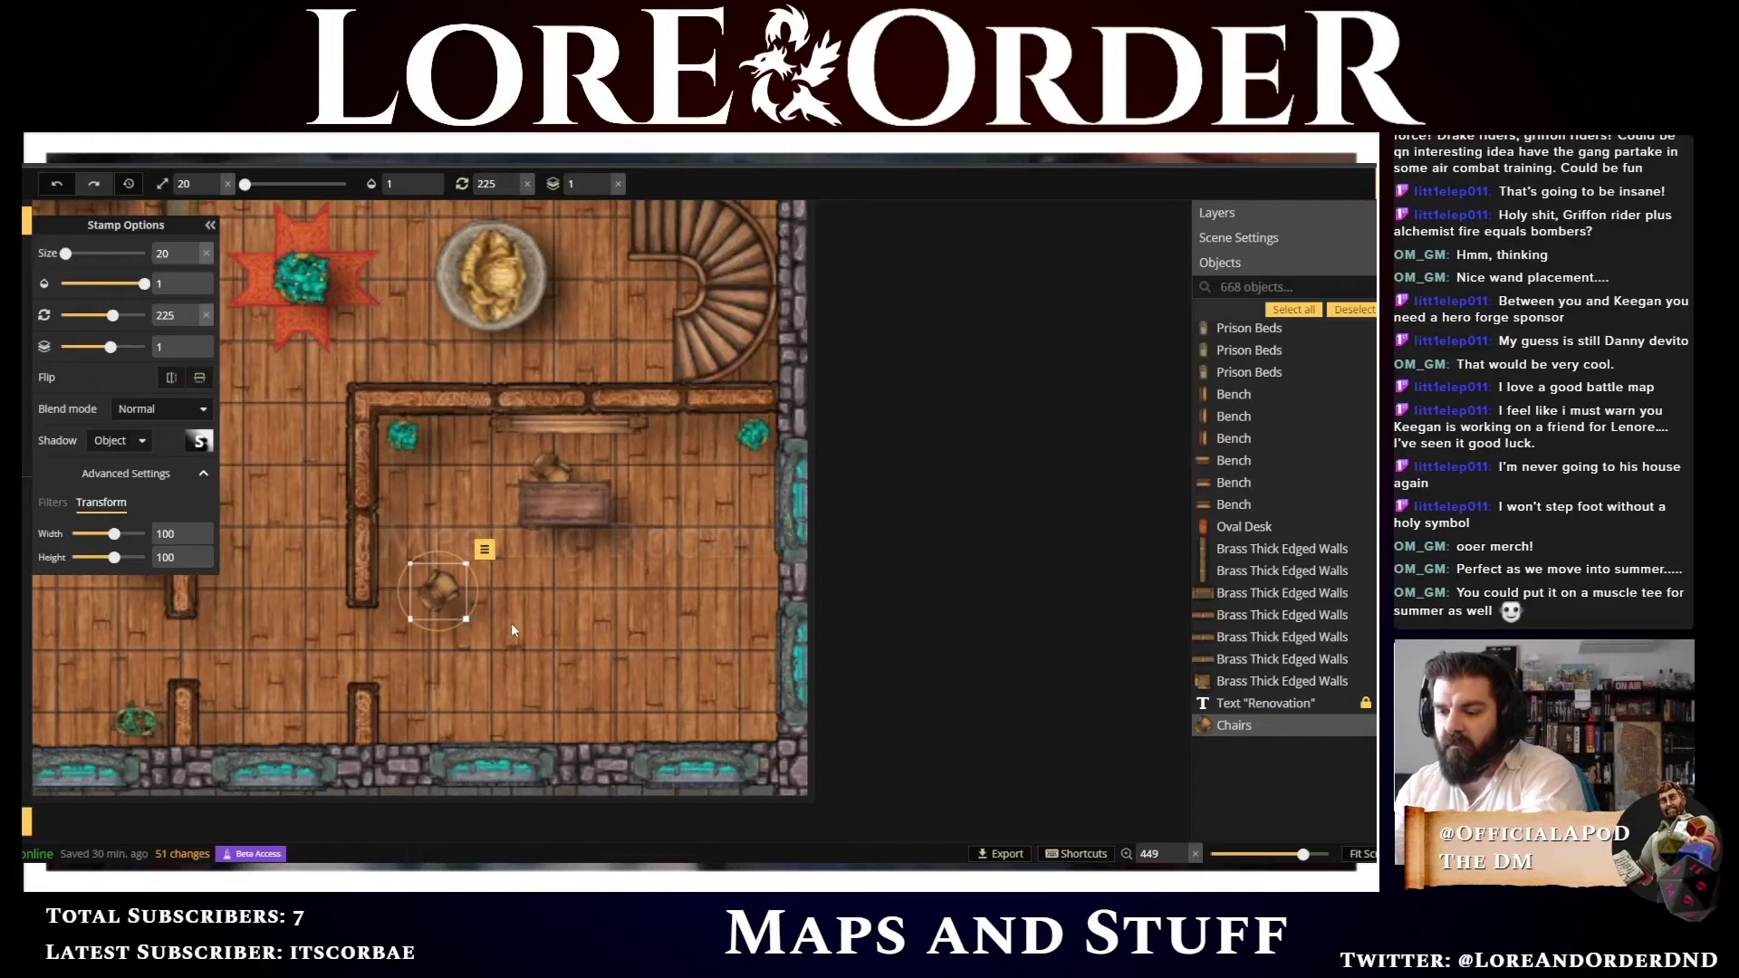
{"action": "left_click", "coordinate": [493, 600]}
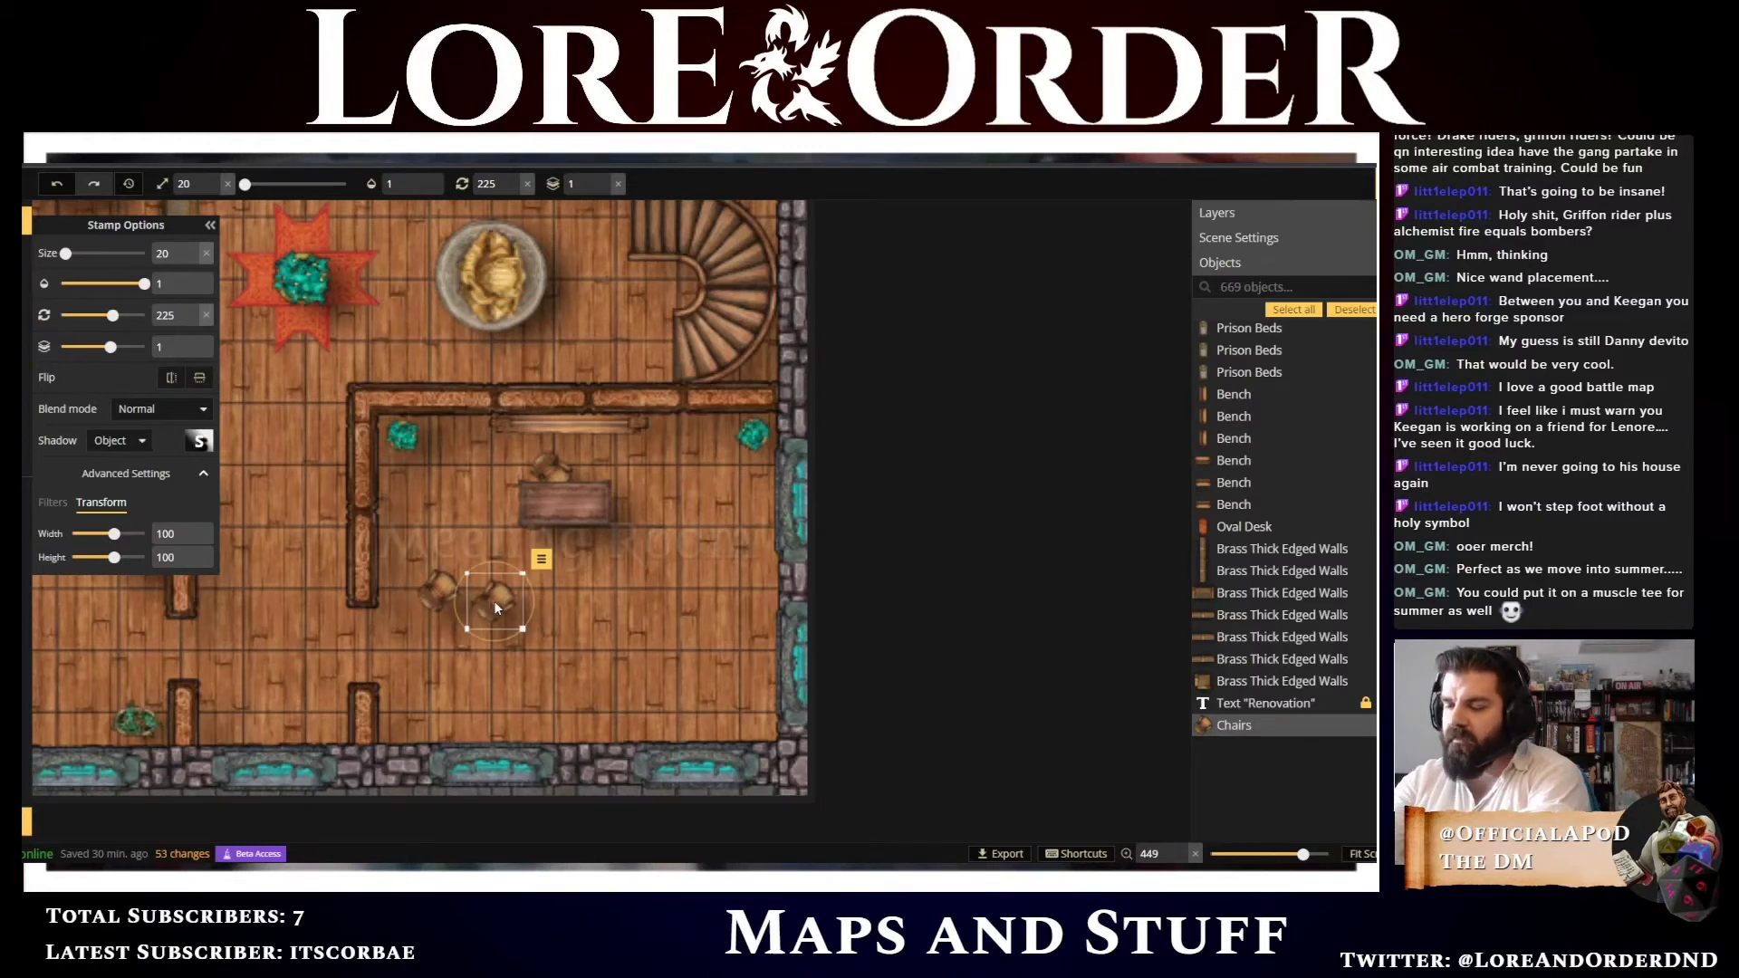
{"action": "scroll", "coordinate": [494, 608], "scroll_direction": "down", "scroll_amount": 2}
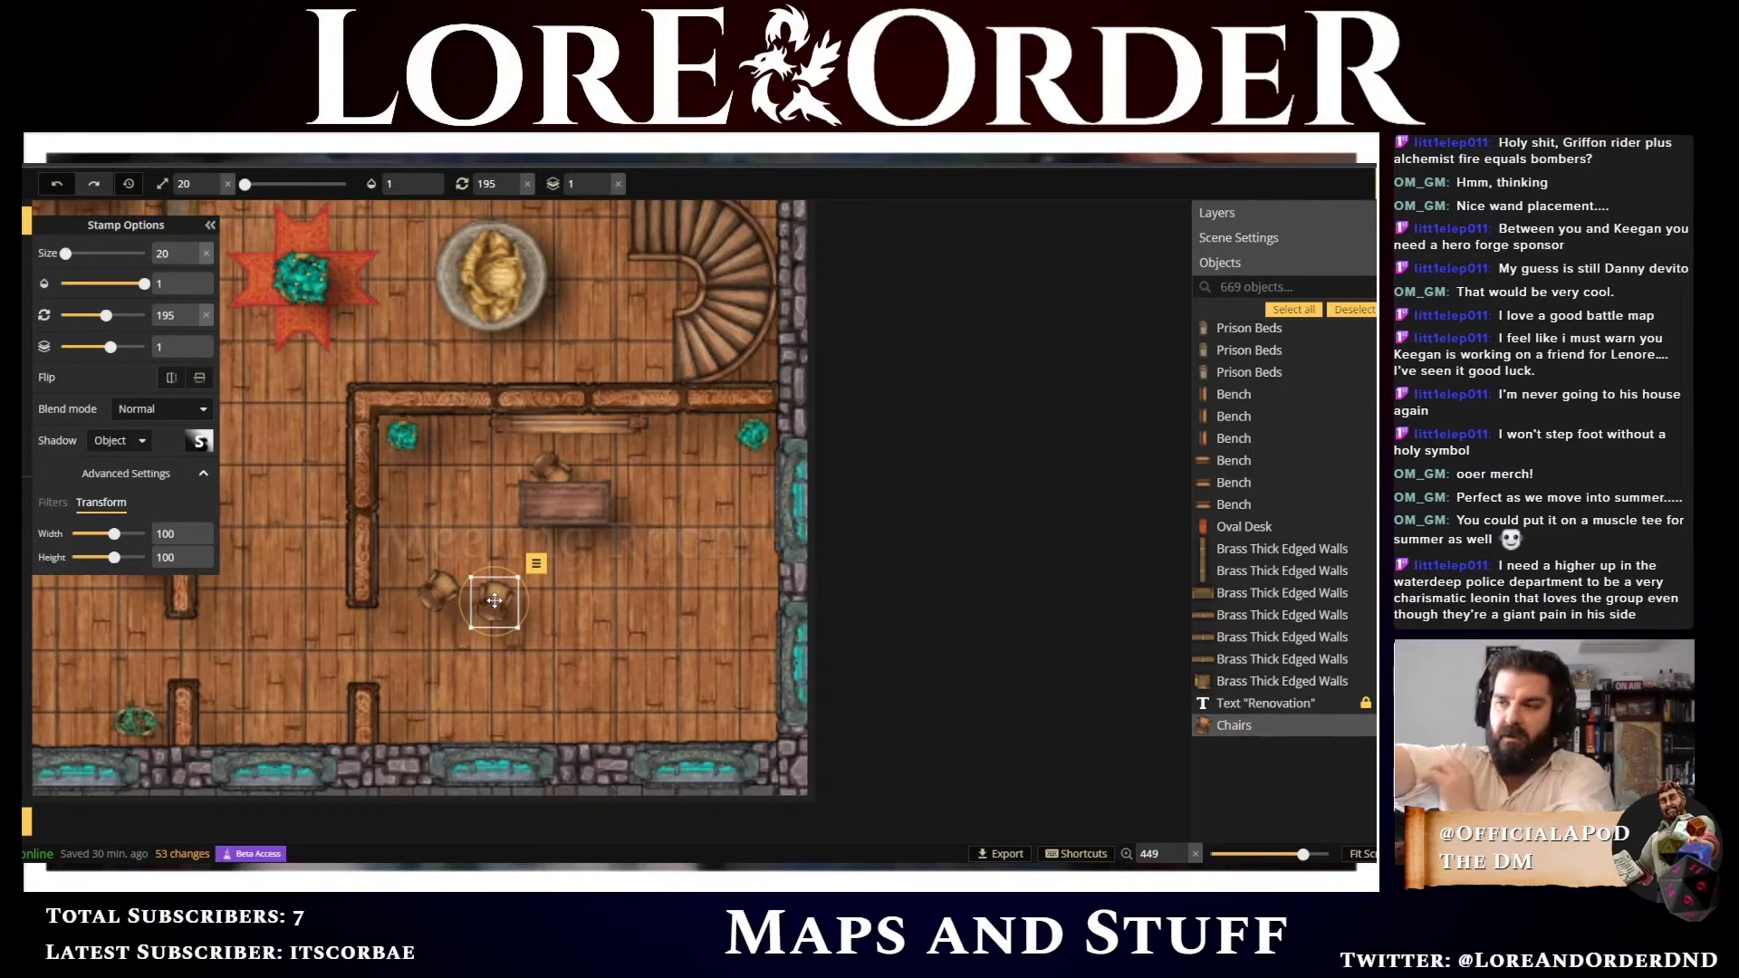
{"action": "key", "text": "Down"}
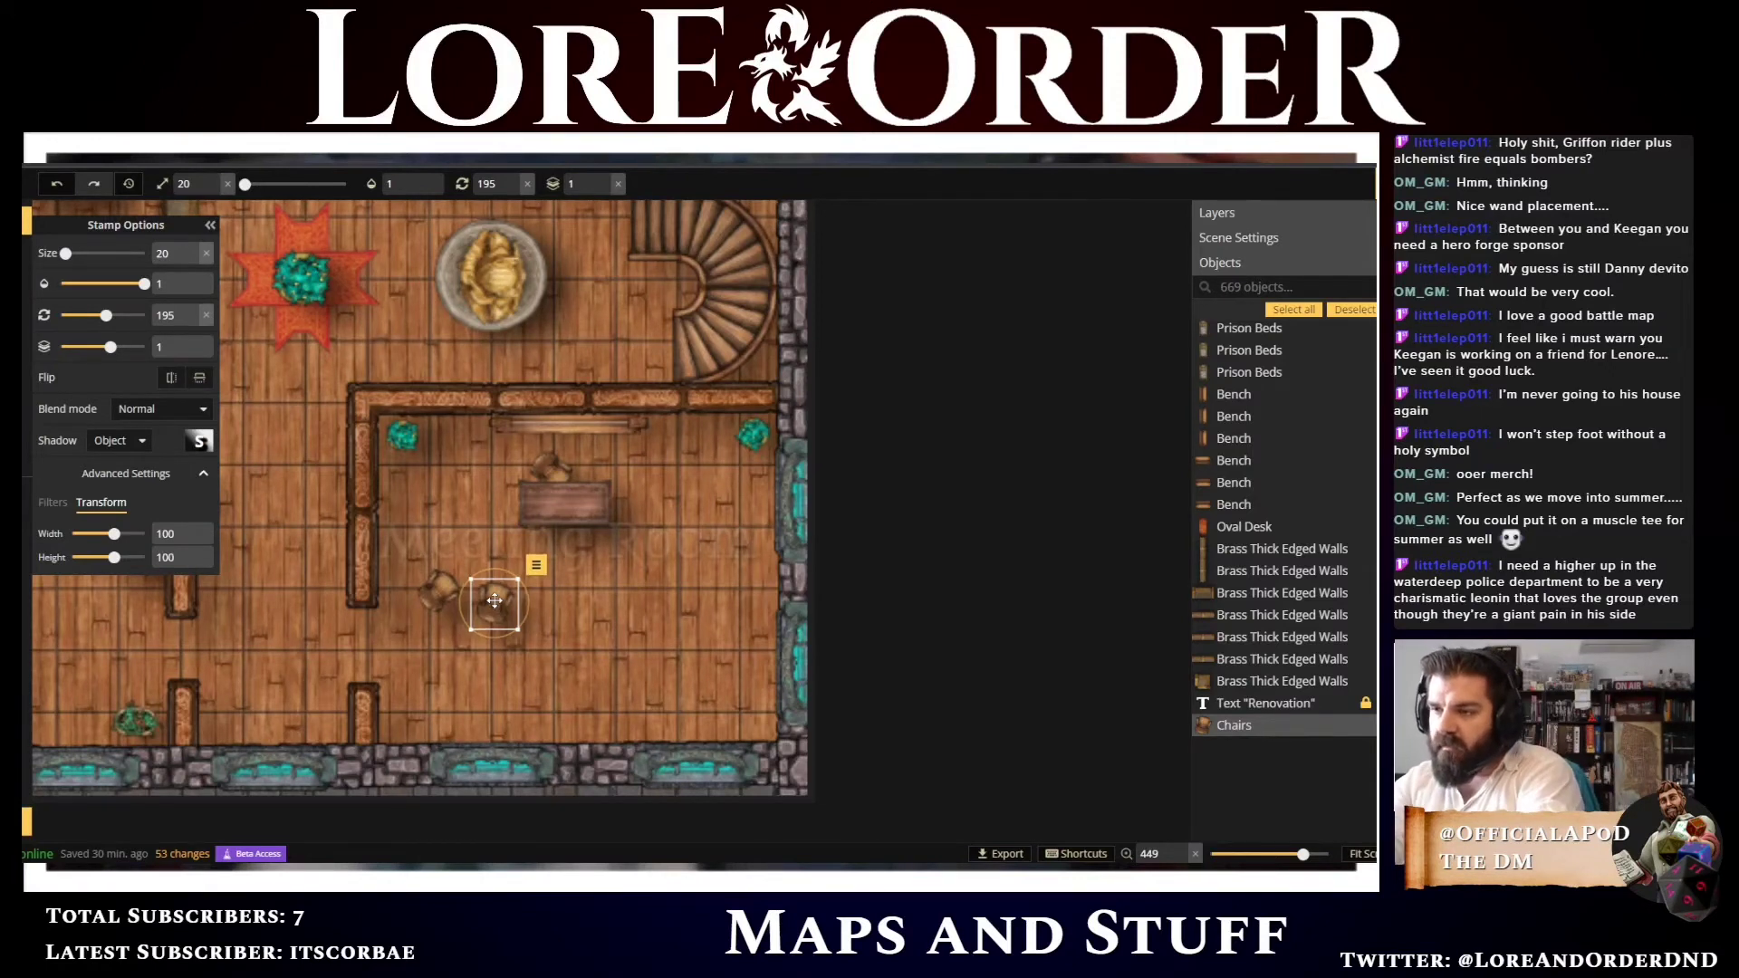
{"action": "key", "text": "Left"}
{"action": "key", "text": "Left"}
{"action": "key", "text": "Down"}
{"action": "key", "text": "Down"}
{"action": "key", "text": "Down"}
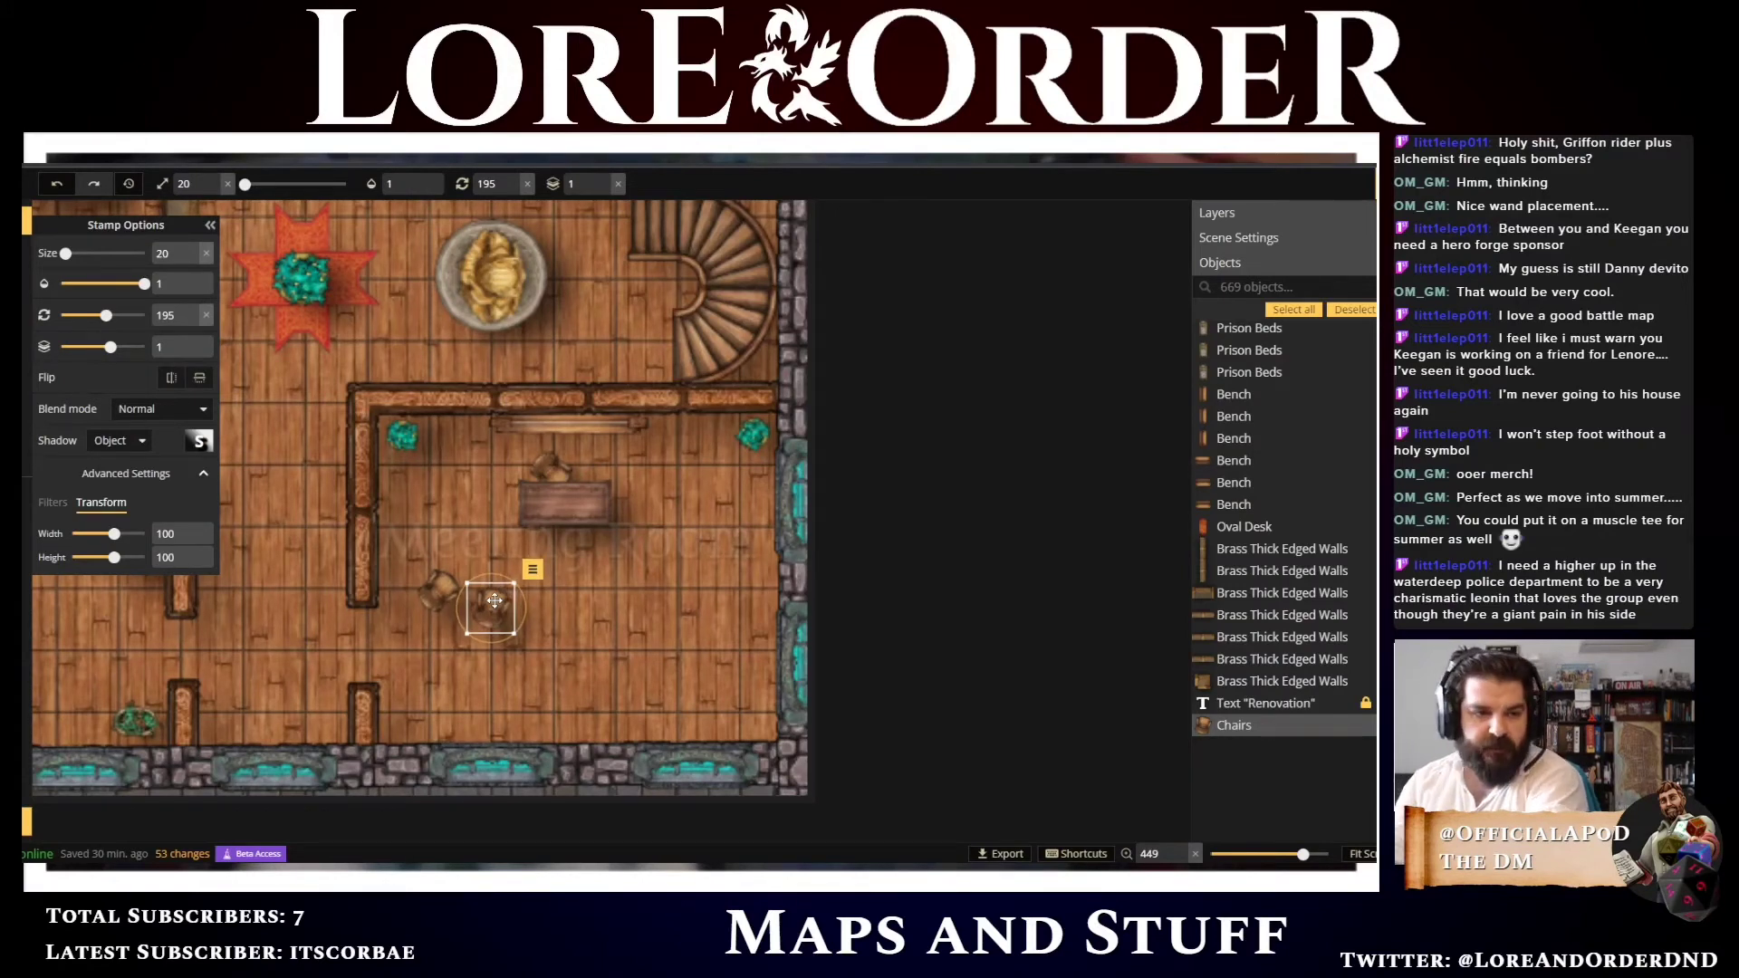
Paste a third chair to the right, rotate it to 180 degrees and nudge it into the row
{"action": "key", "text": "ctrl+v"}
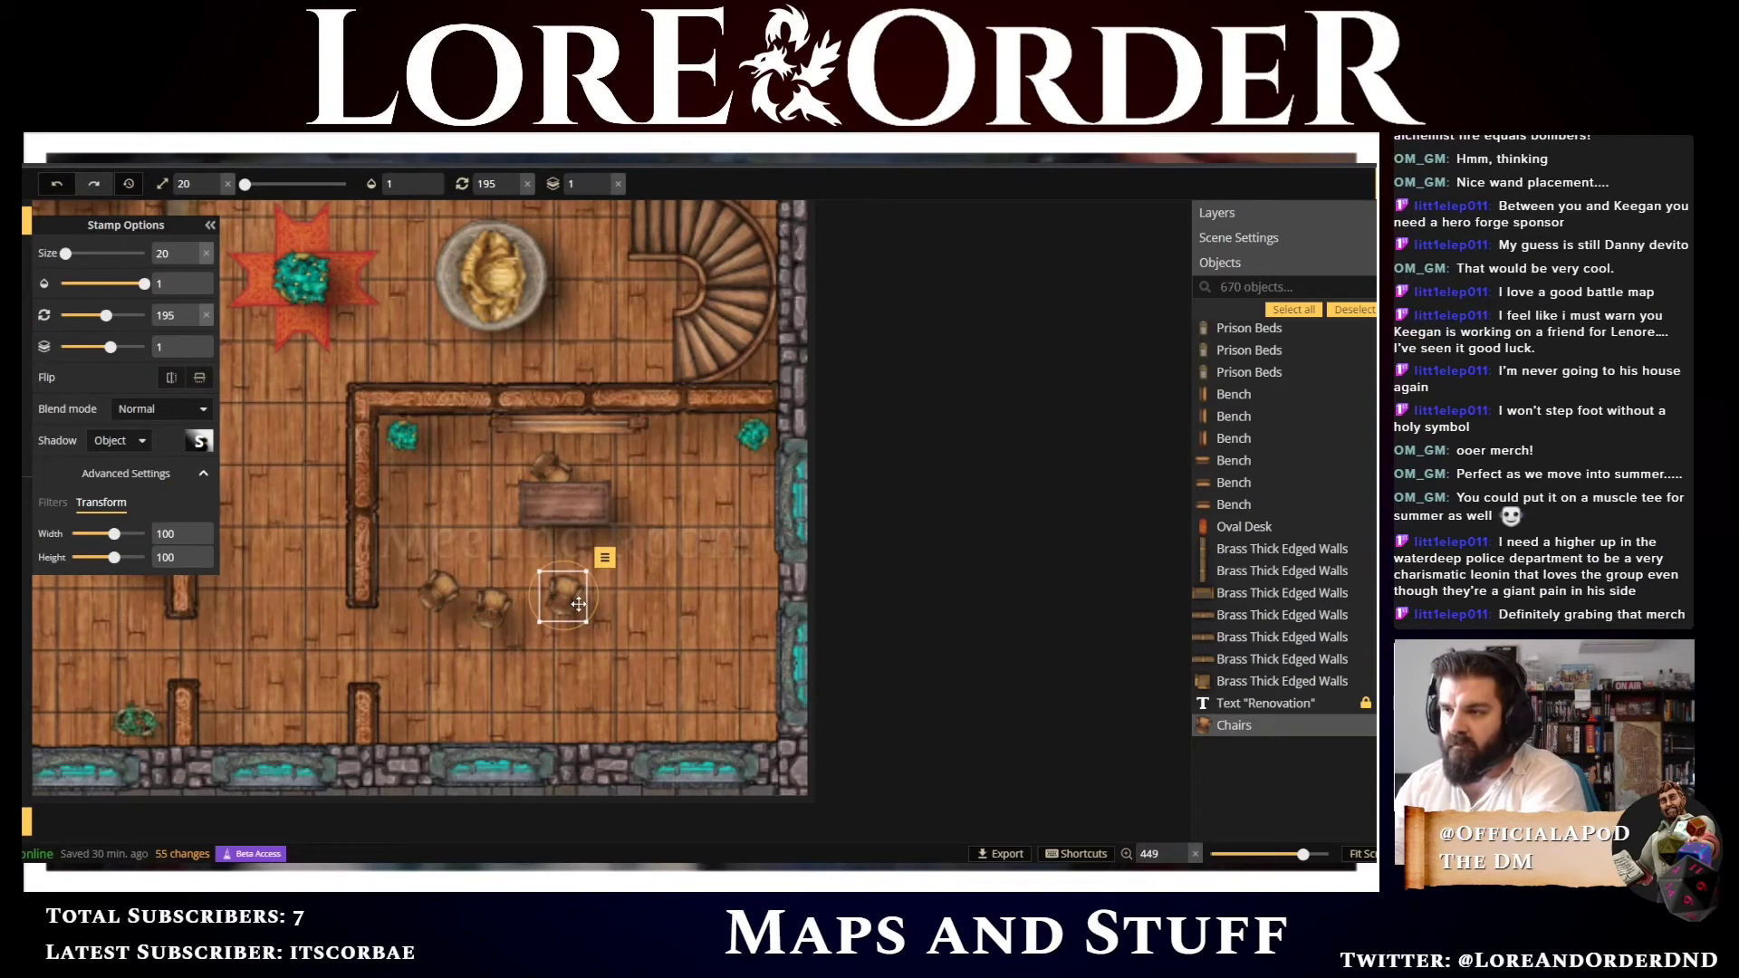
{"action": "scroll", "coordinate": [578, 604], "scroll_direction": "down", "scroll_amount": 1}
{"action": "key", "text": "Down"}
{"action": "key", "text": "Down"}
{"action": "key", "text": "Down"}
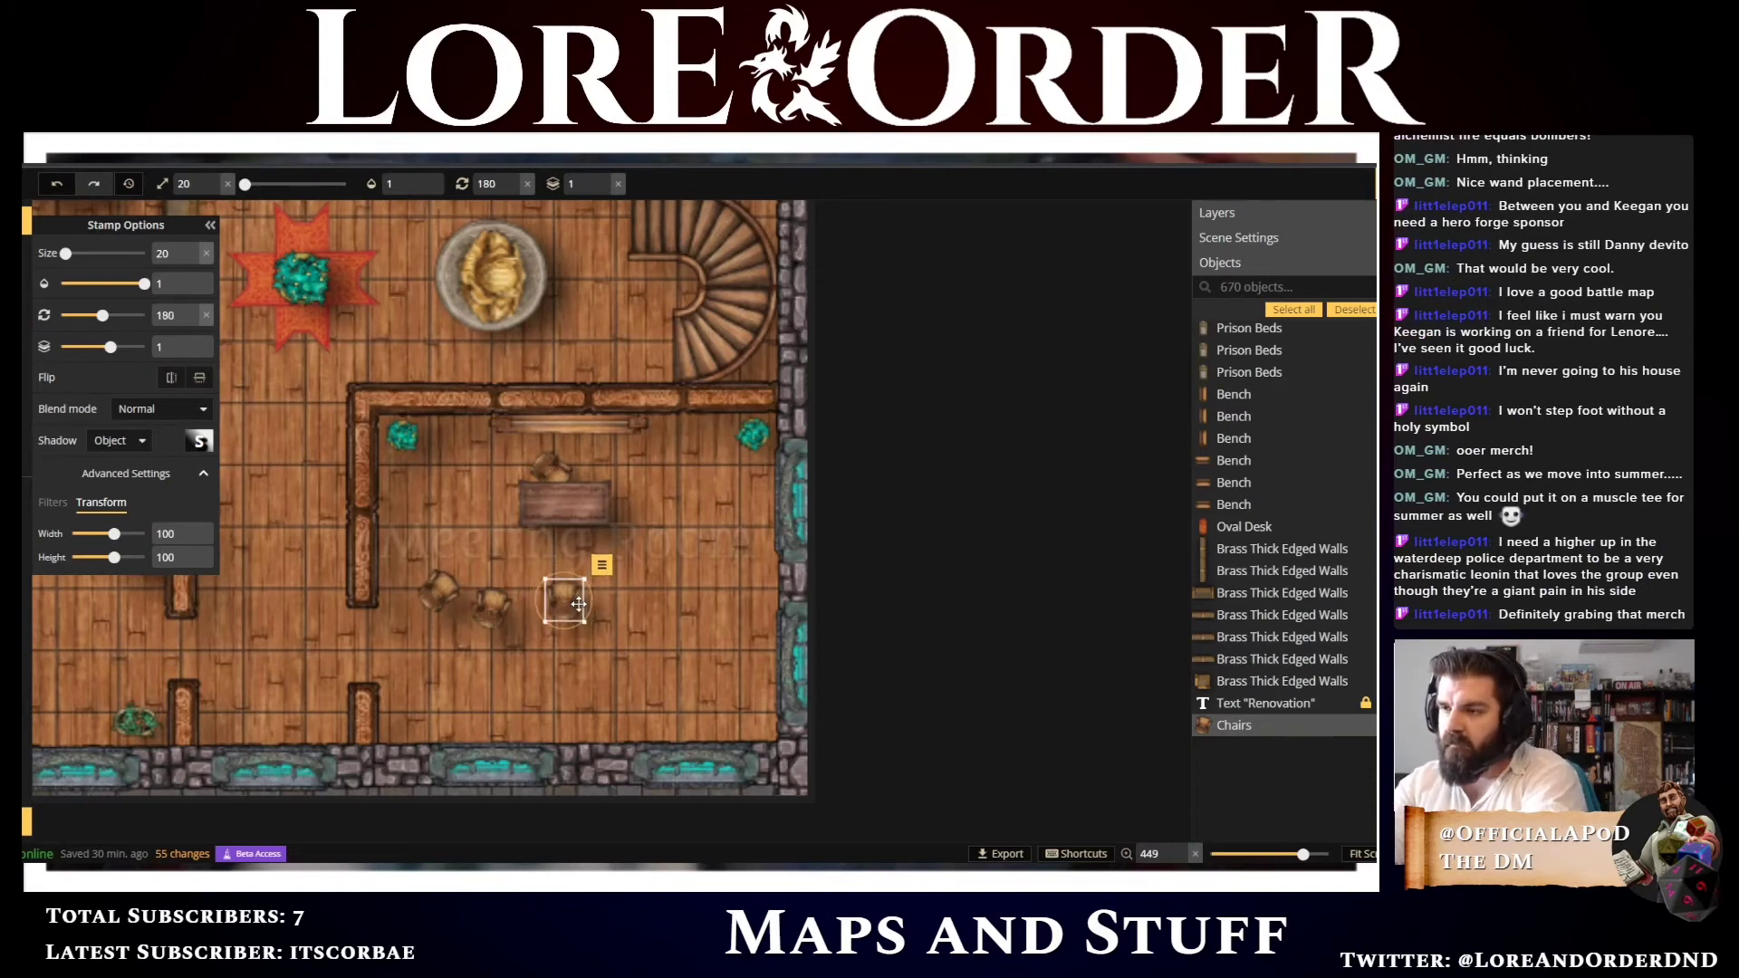
{"action": "key", "text": "Left"}
{"action": "key", "text": "Left"}
{"action": "key", "text": "Left"}
{"action": "key", "text": "Left"}
{"action": "key", "text": "Left"}
{"action": "key", "text": "Left"}
{"action": "key", "text": "Left"}
{"action": "key", "text": "Left"}
{"action": "key", "text": "Down"}
{"action": "key", "text": "Down"}
{"action": "key", "text": "Down"}
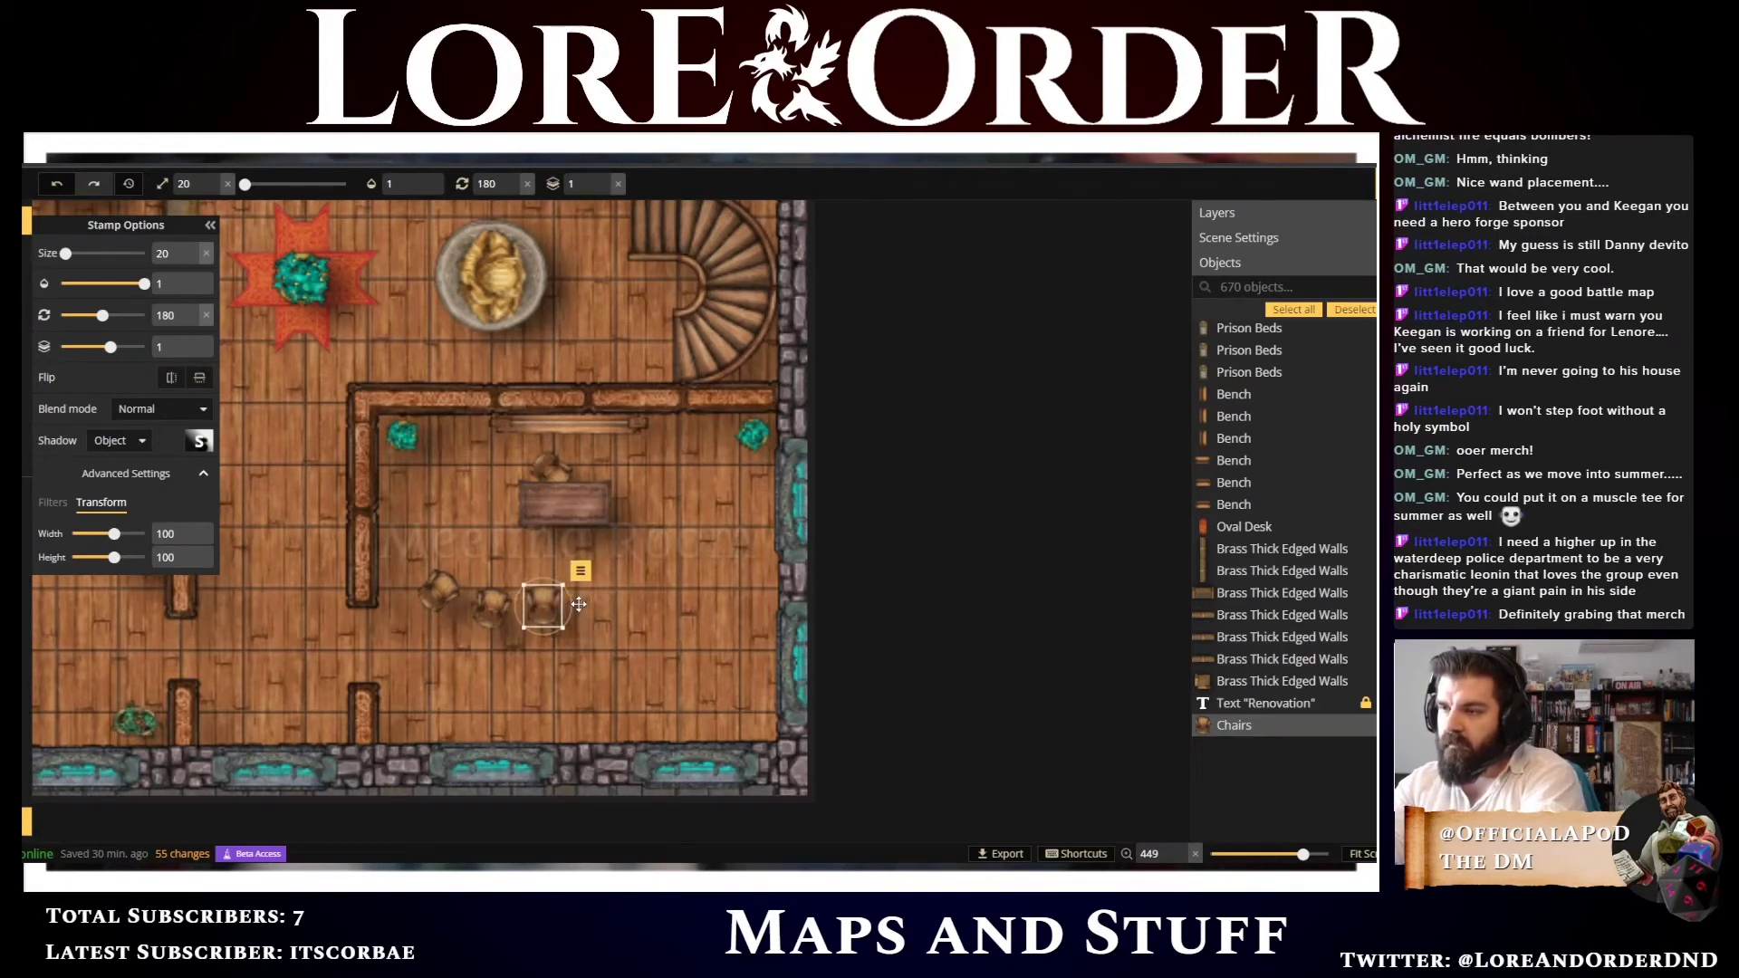
{"action": "key", "text": "Left"}
{"action": "key", "text": "Left"}
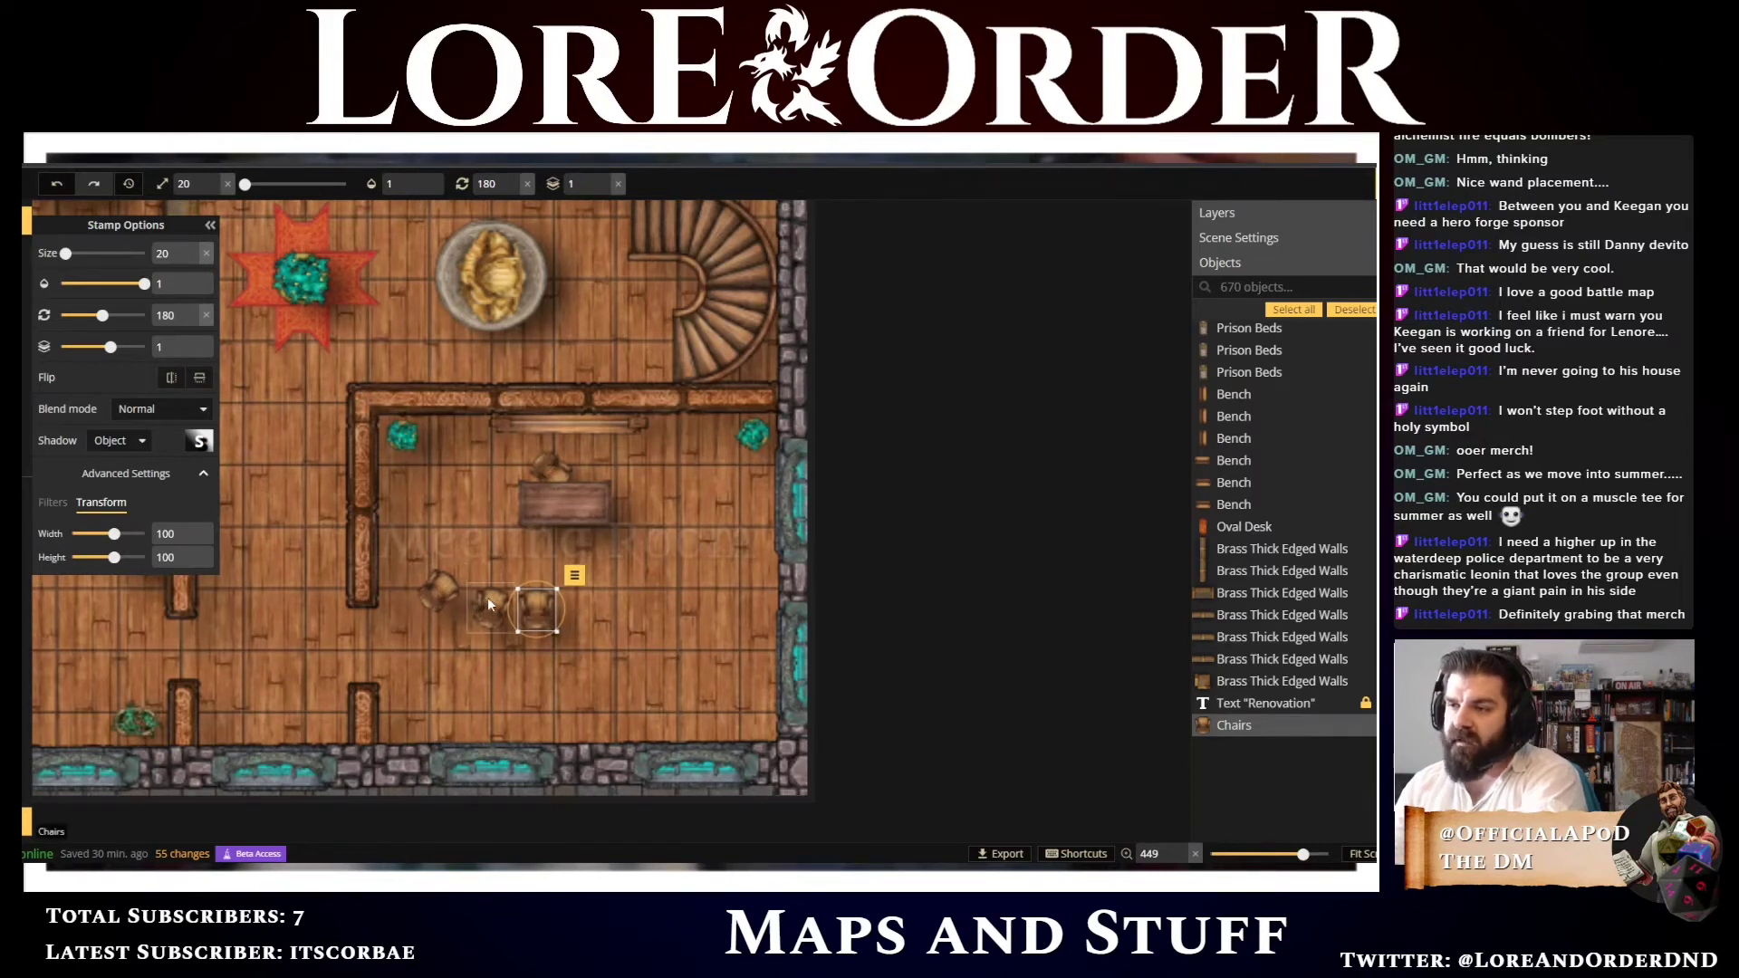
Paste another chair and nudge the chairs of the row into even spacing
{"action": "key", "text": "ctrl+v"}
{"action": "key", "text": "Left"}
{"action": "key", "text": "Up"}
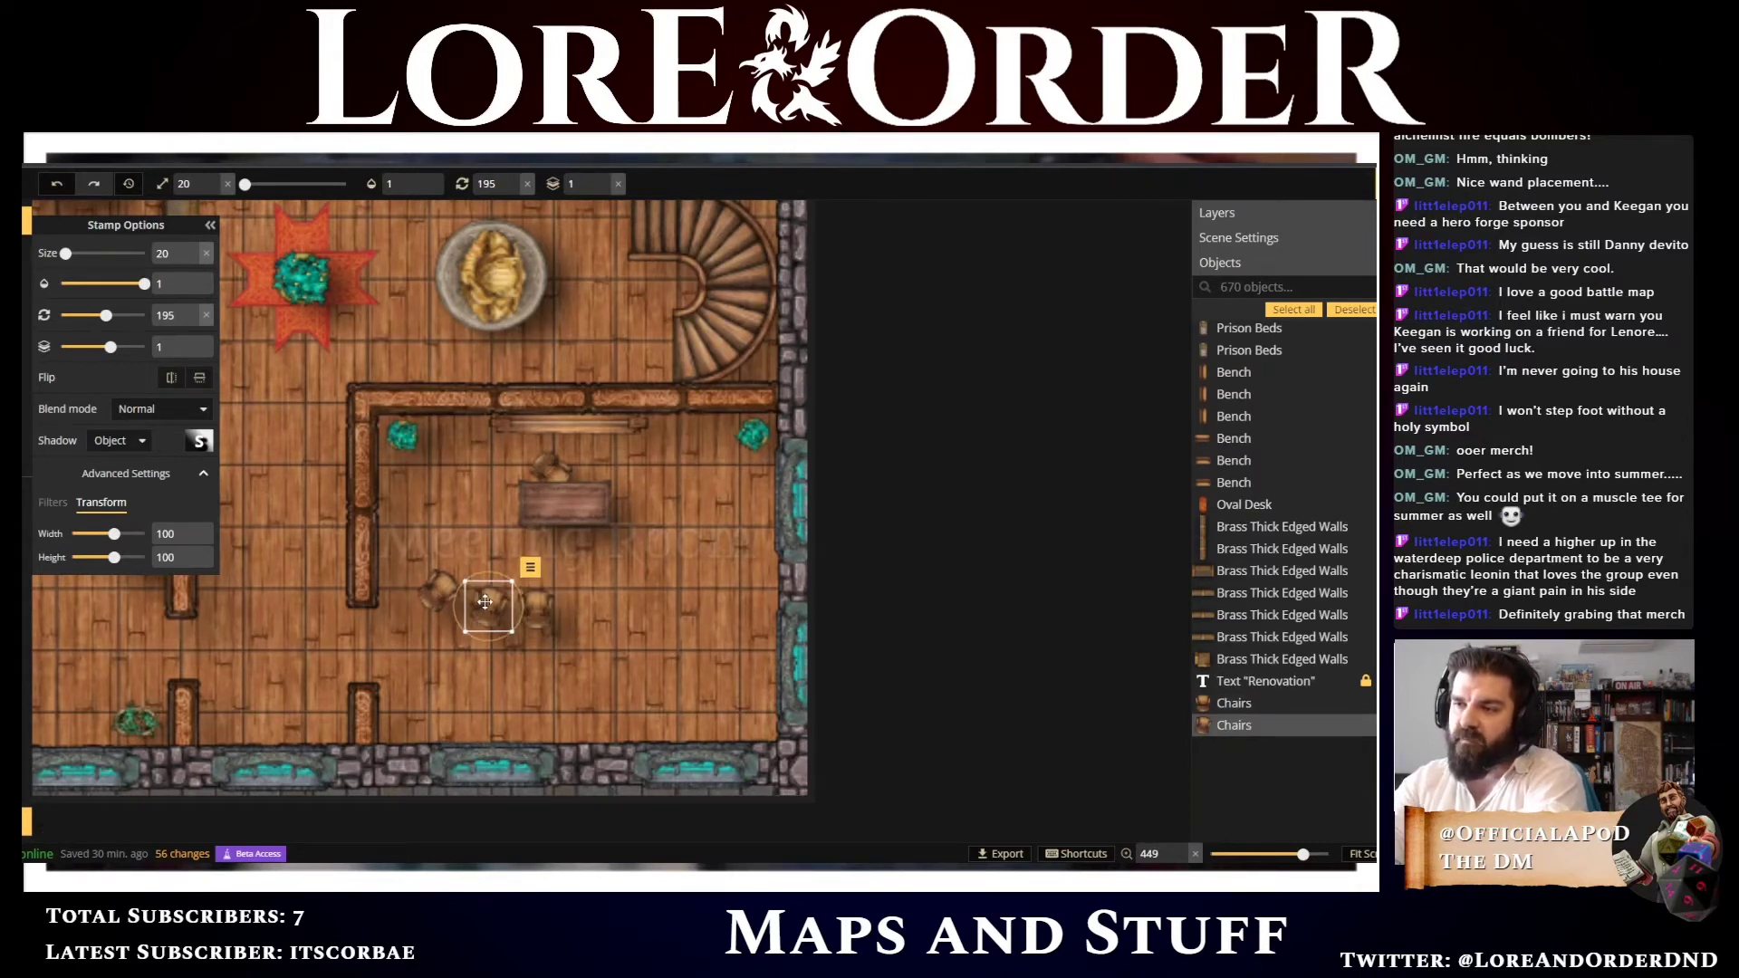
{"action": "left_click", "coordinate": [541, 609]}
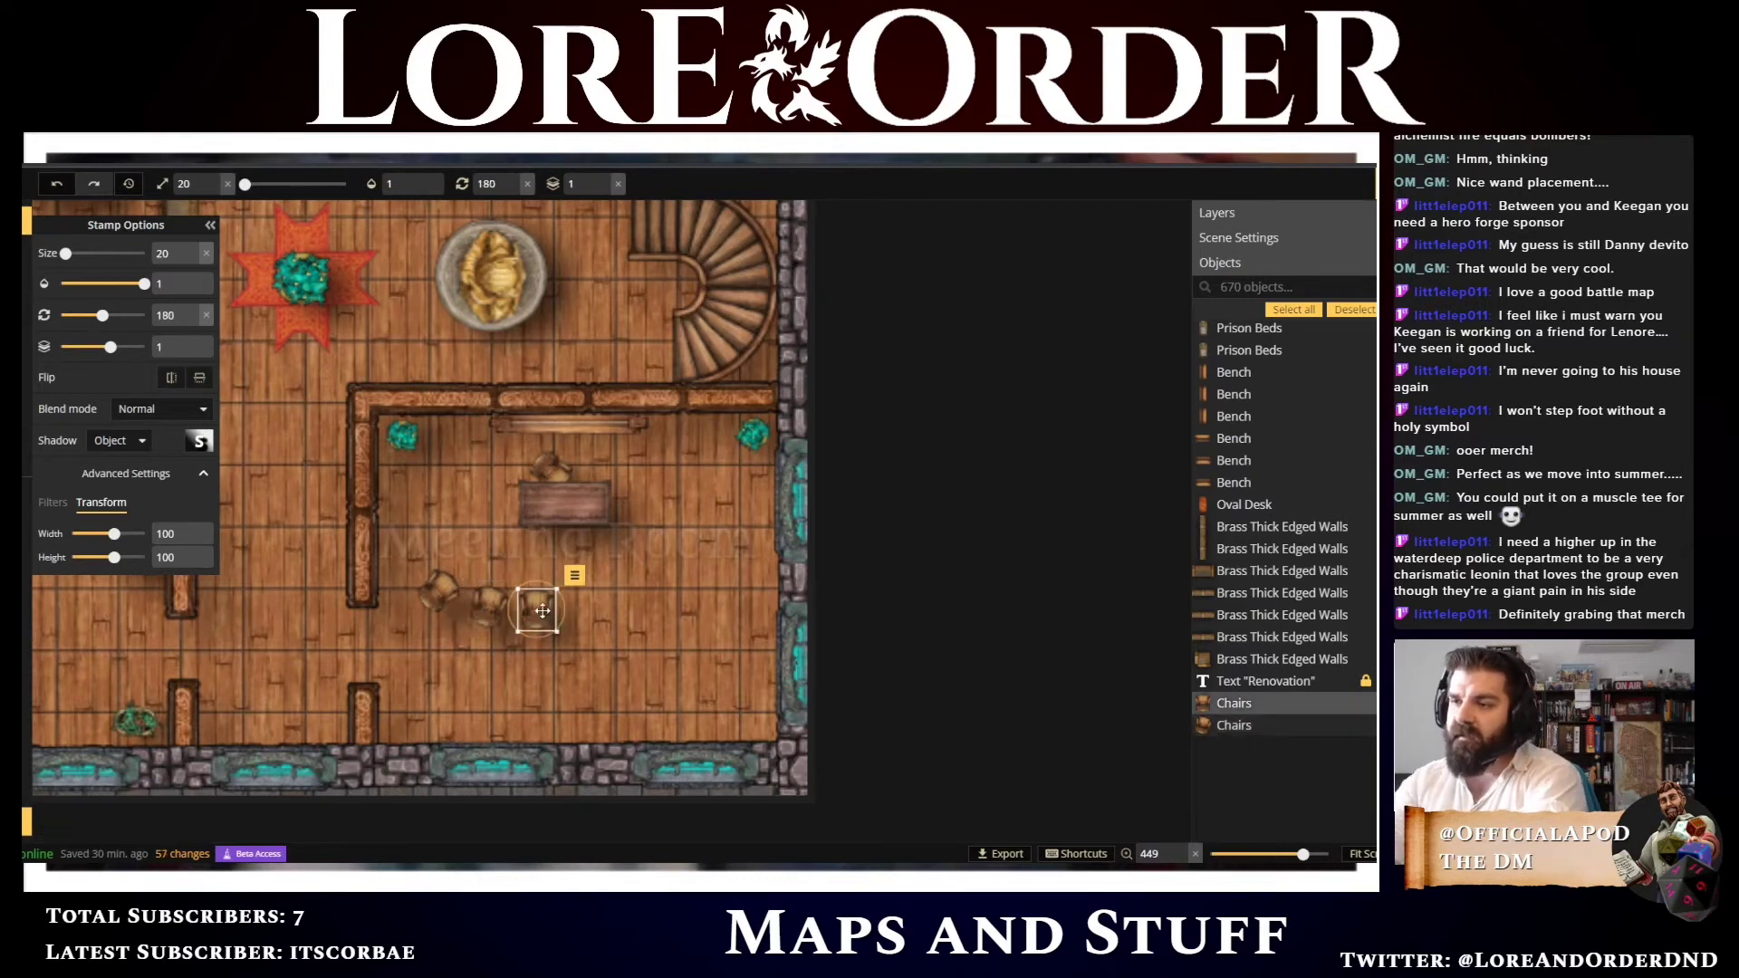
{"action": "key", "text": "Left"}
{"action": "key", "text": "Left"}
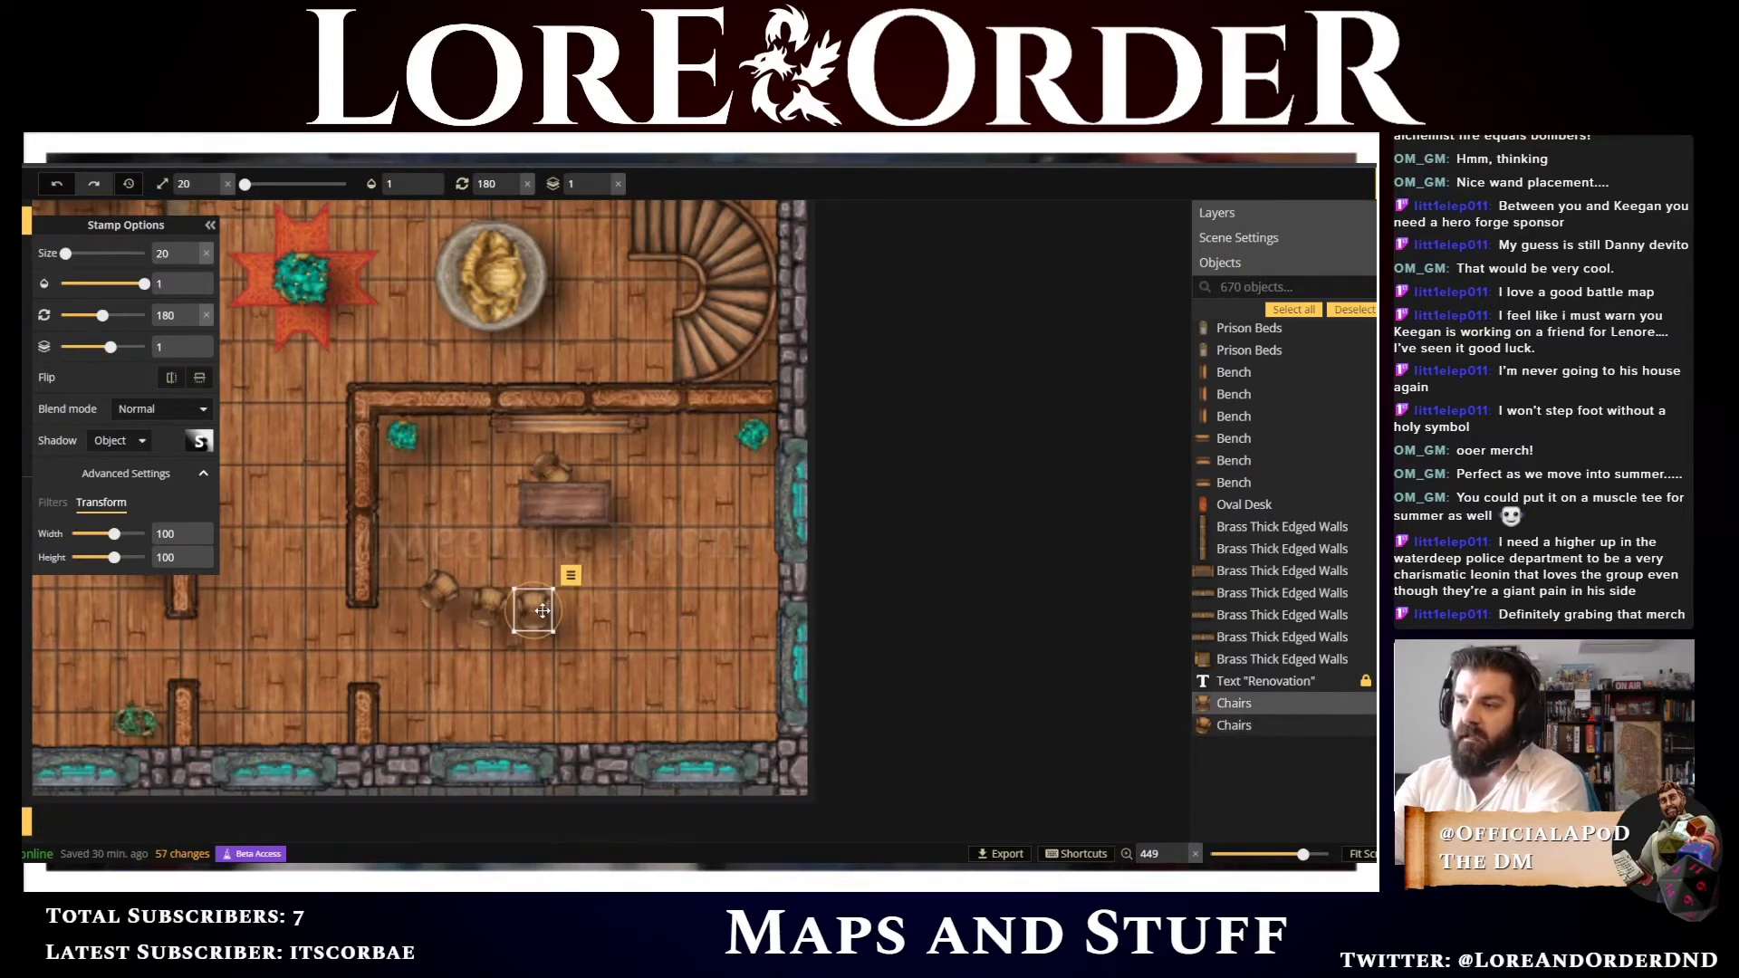
{"action": "left_click", "coordinate": [484, 604]}
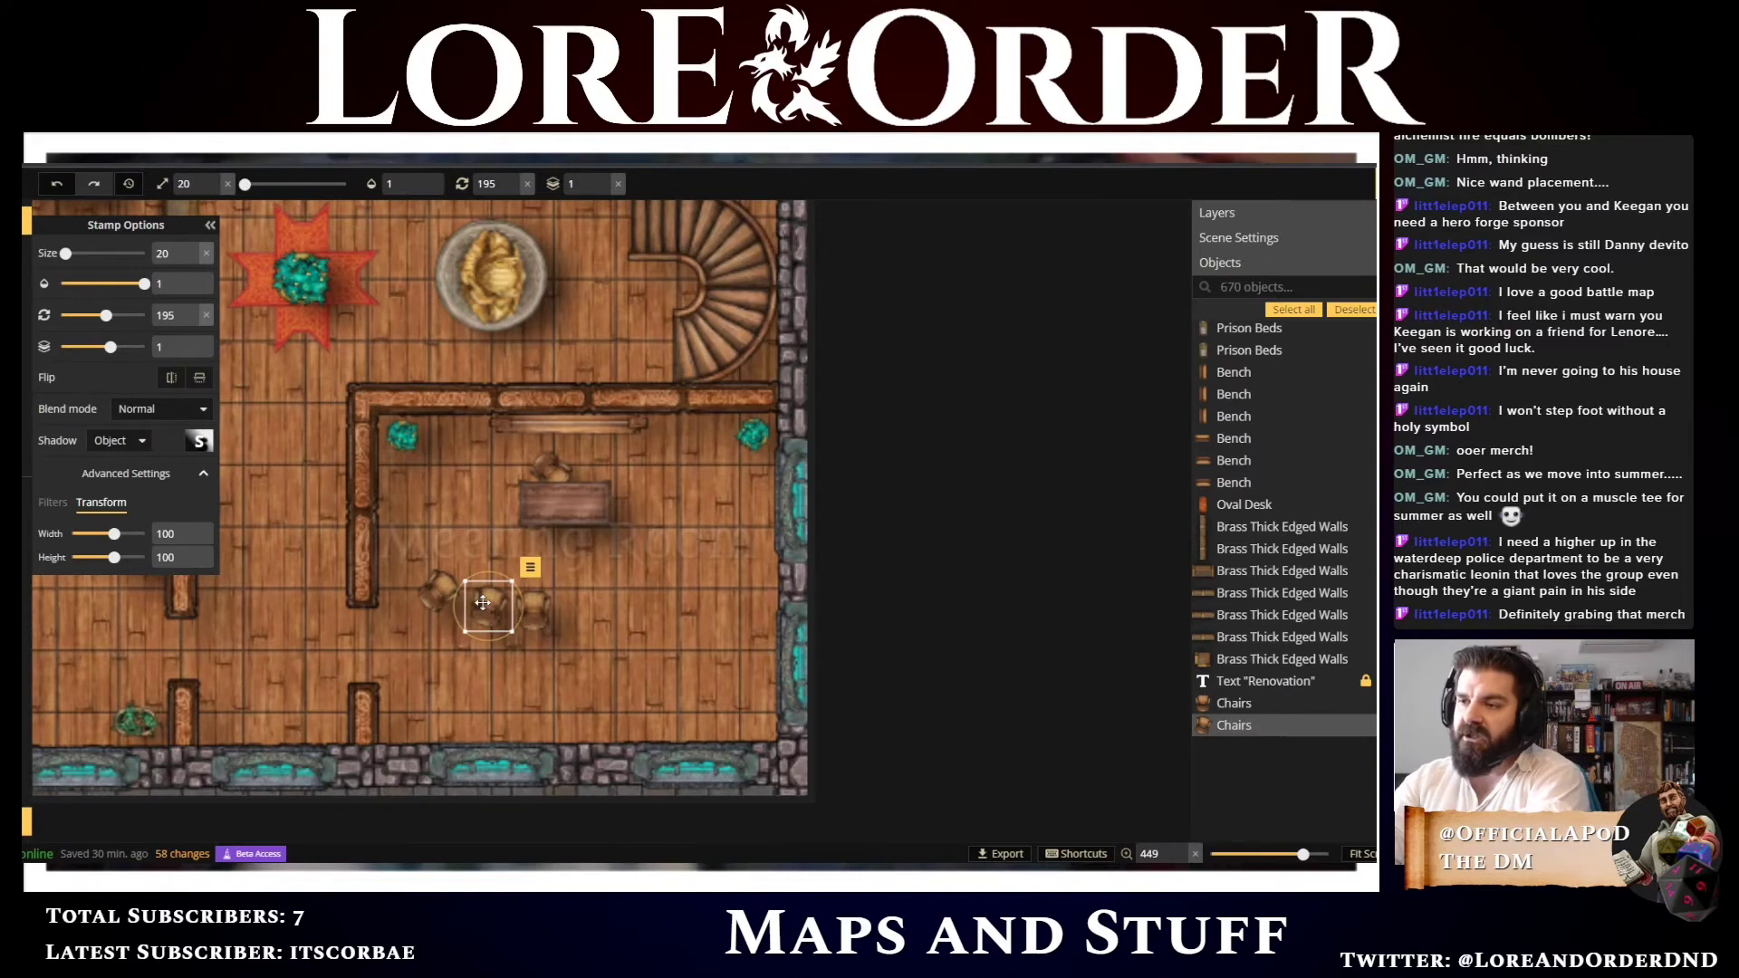
{"action": "key", "text": "Left"}
{"action": "key", "text": "Down"}
{"action": "key", "text": "Up"}
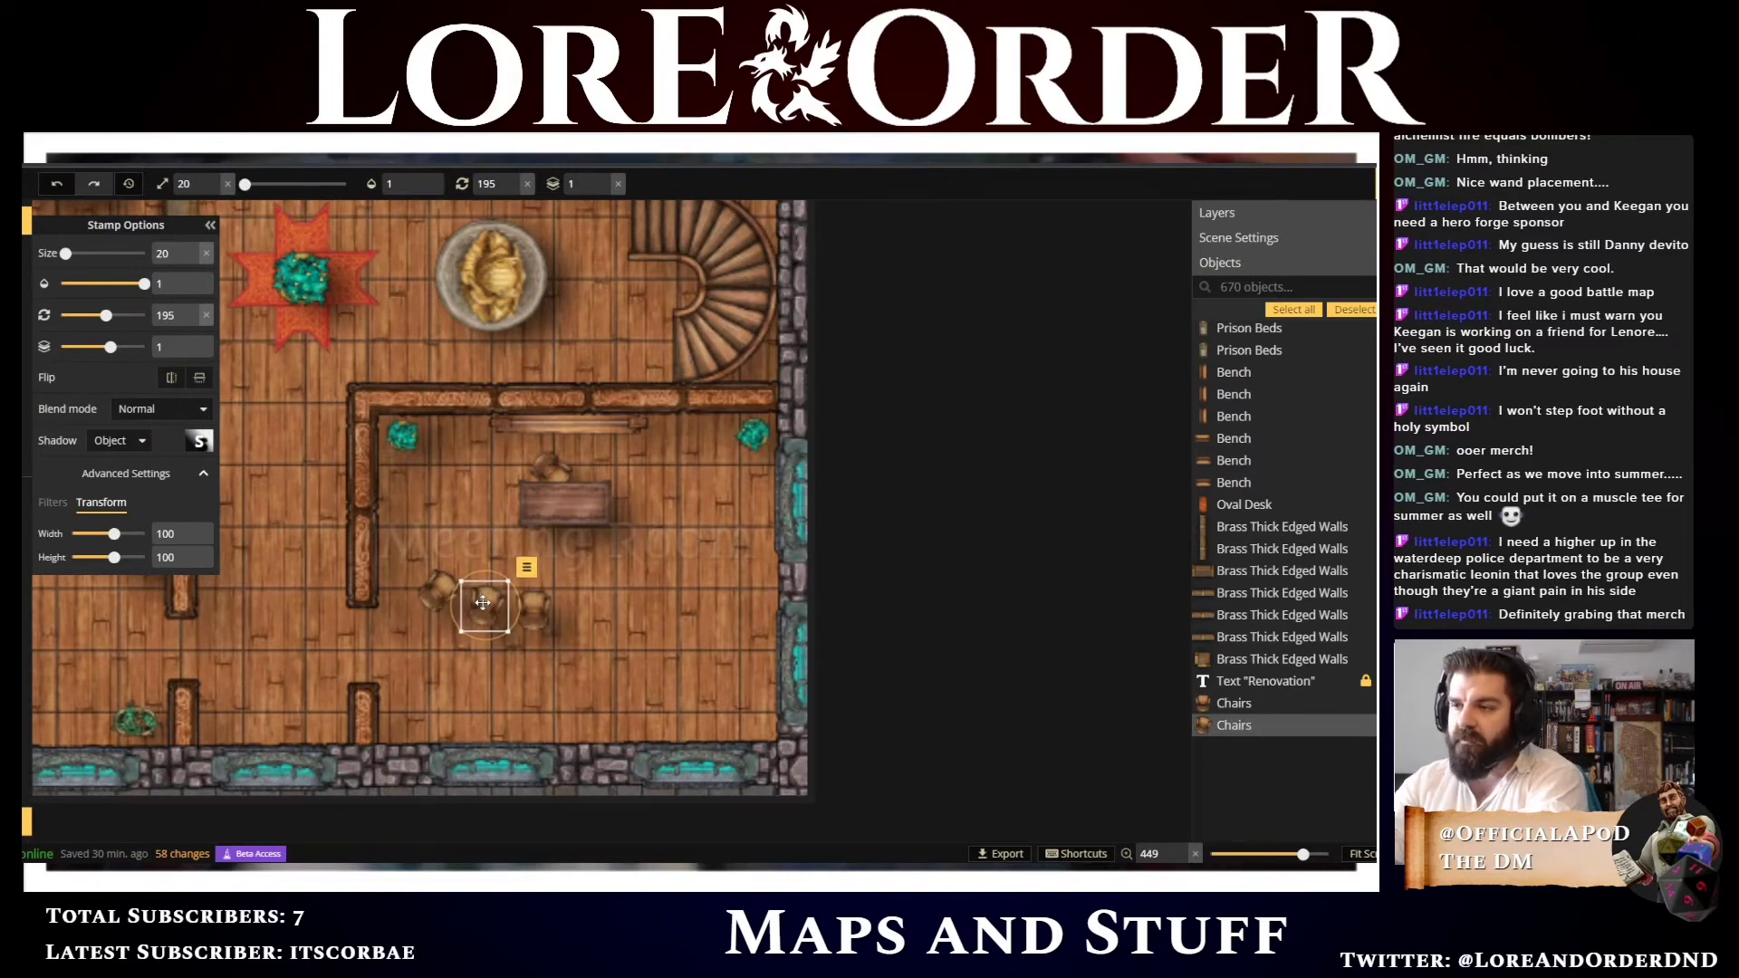
{"action": "left_click", "coordinate": [422, 584]}
{"action": "key", "text": "Up"}
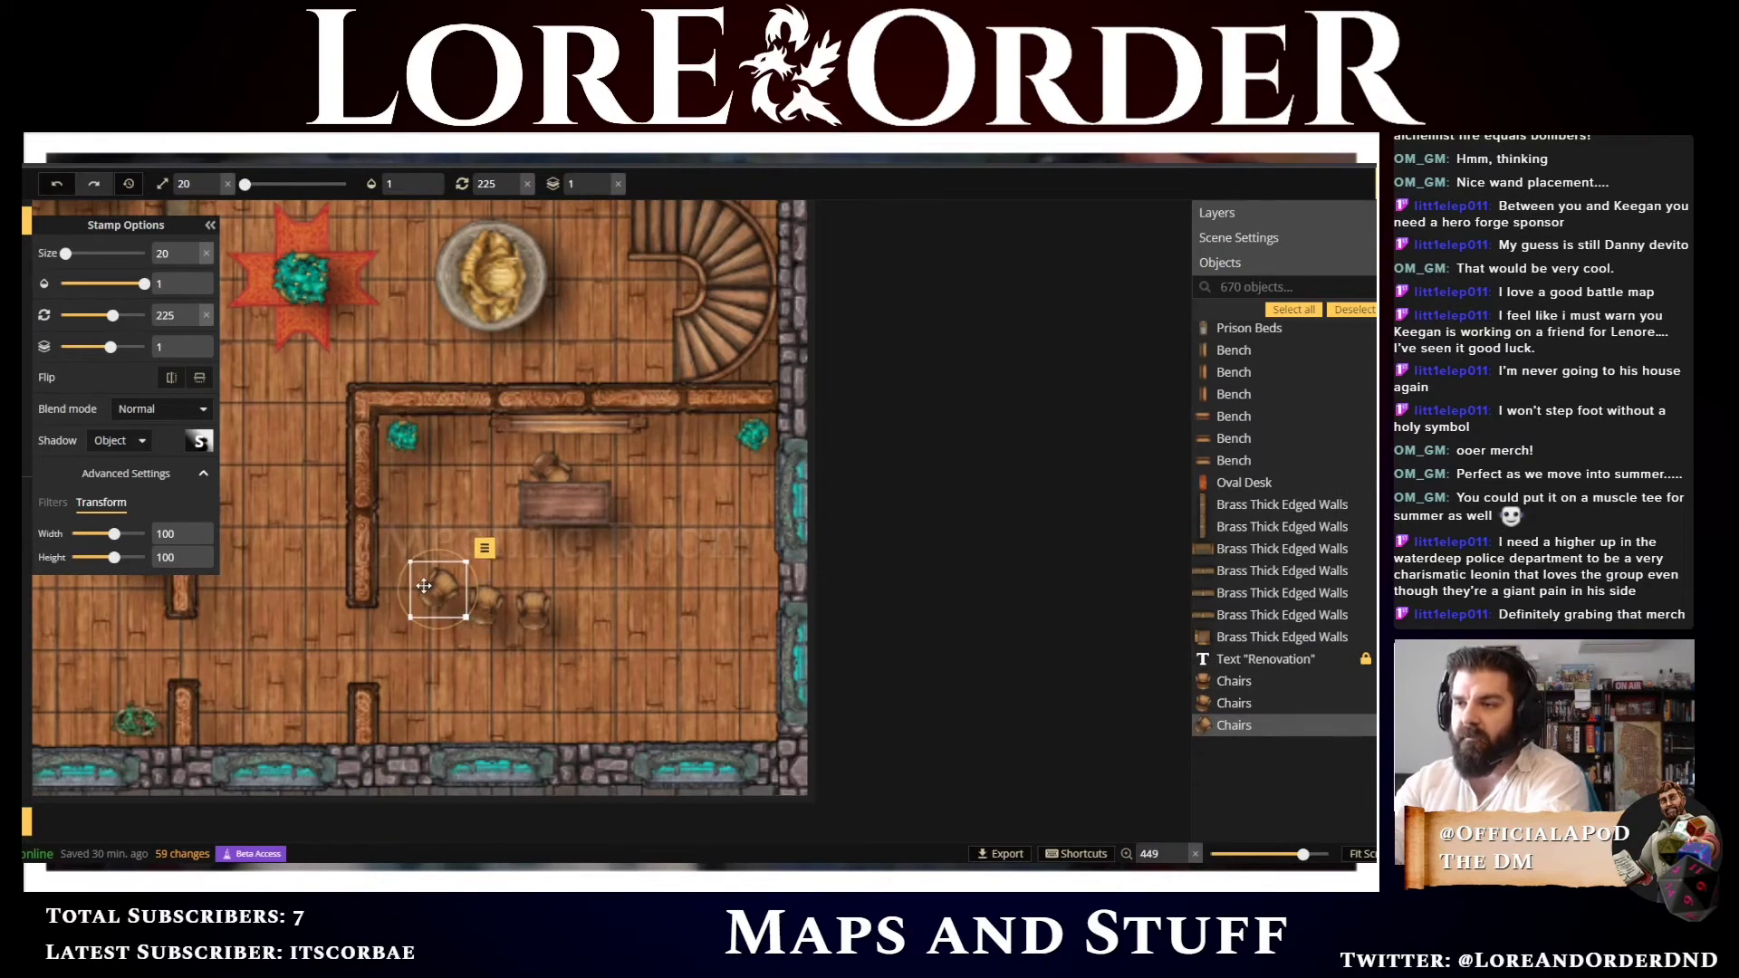
{"action": "key", "text": "Up"}
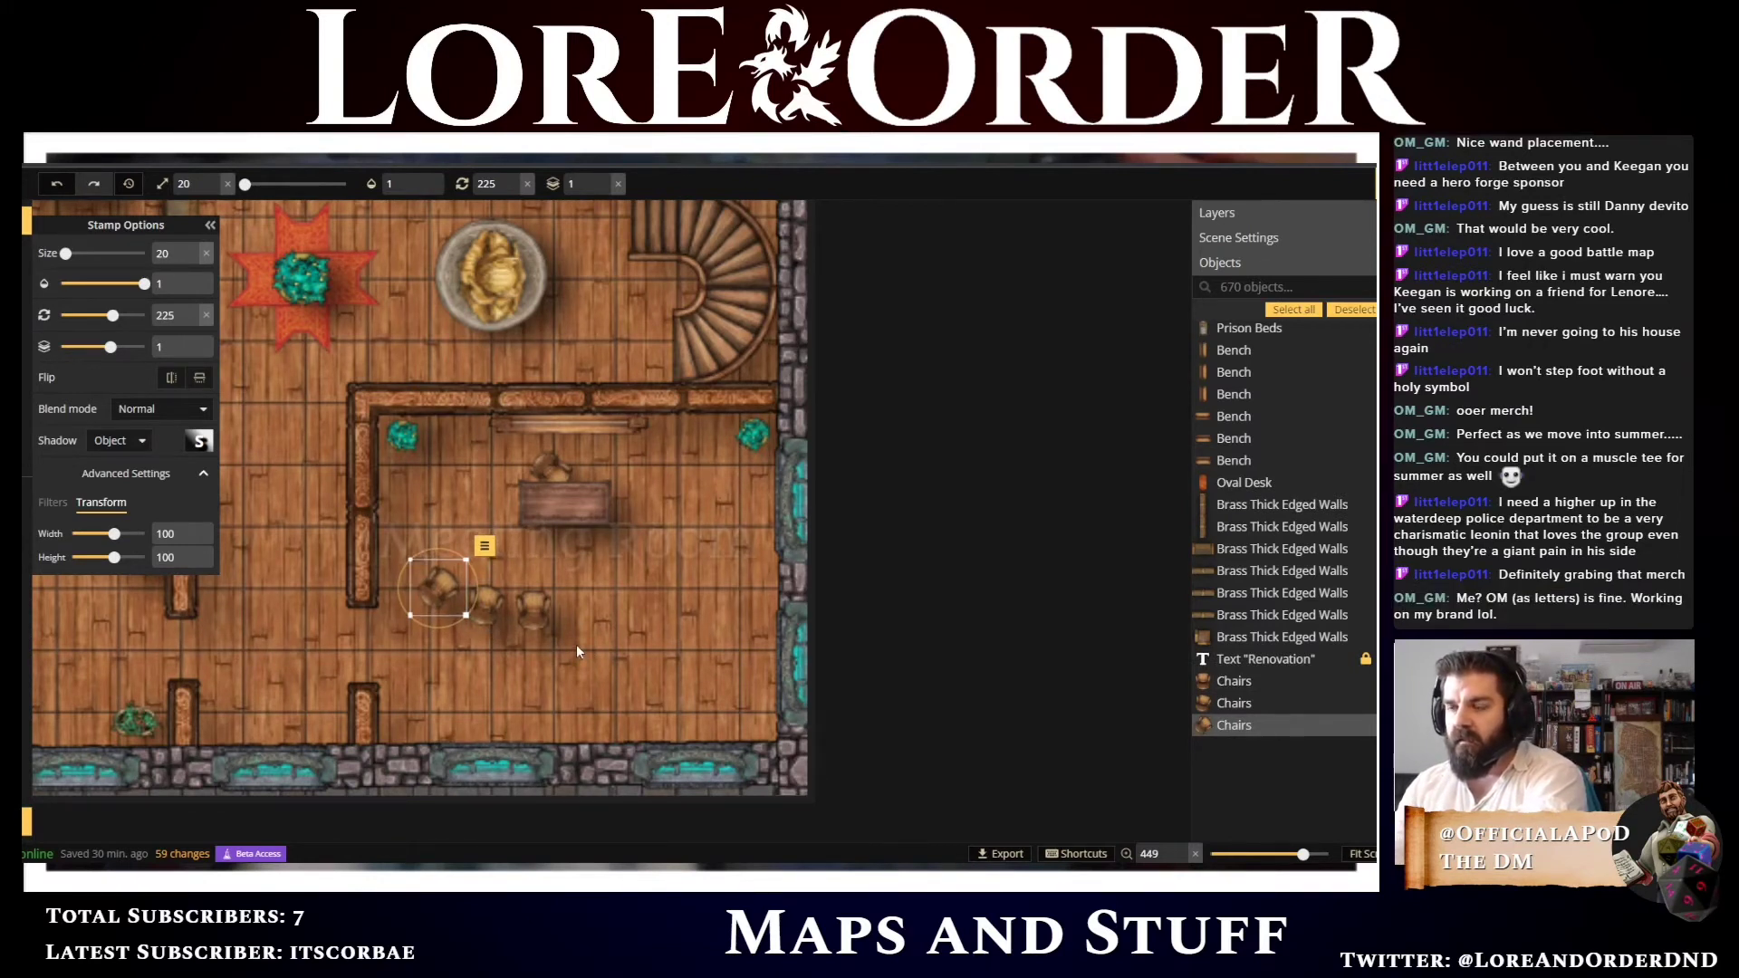
Extend the row with more chairs, rotating the rightmost one to 165 degrees and nudging it down
{"action": "mouse_move", "coordinate": [576, 644]}
{"action": "left_mouse_down"}
{"action": "mouse_move", "coordinate": [433, 581]}
{"action": "mouse_move", "coordinate": [509, 613]}
{"action": "mouse_move", "coordinate": [628, 615]}
{"action": "mouse_move", "coordinate": [578, 610]}
{"action": "left_mouse_up"}
{"action": "key", "text": "ctrl+v"}
{"action": "left_click", "coordinate": [485, 605]}
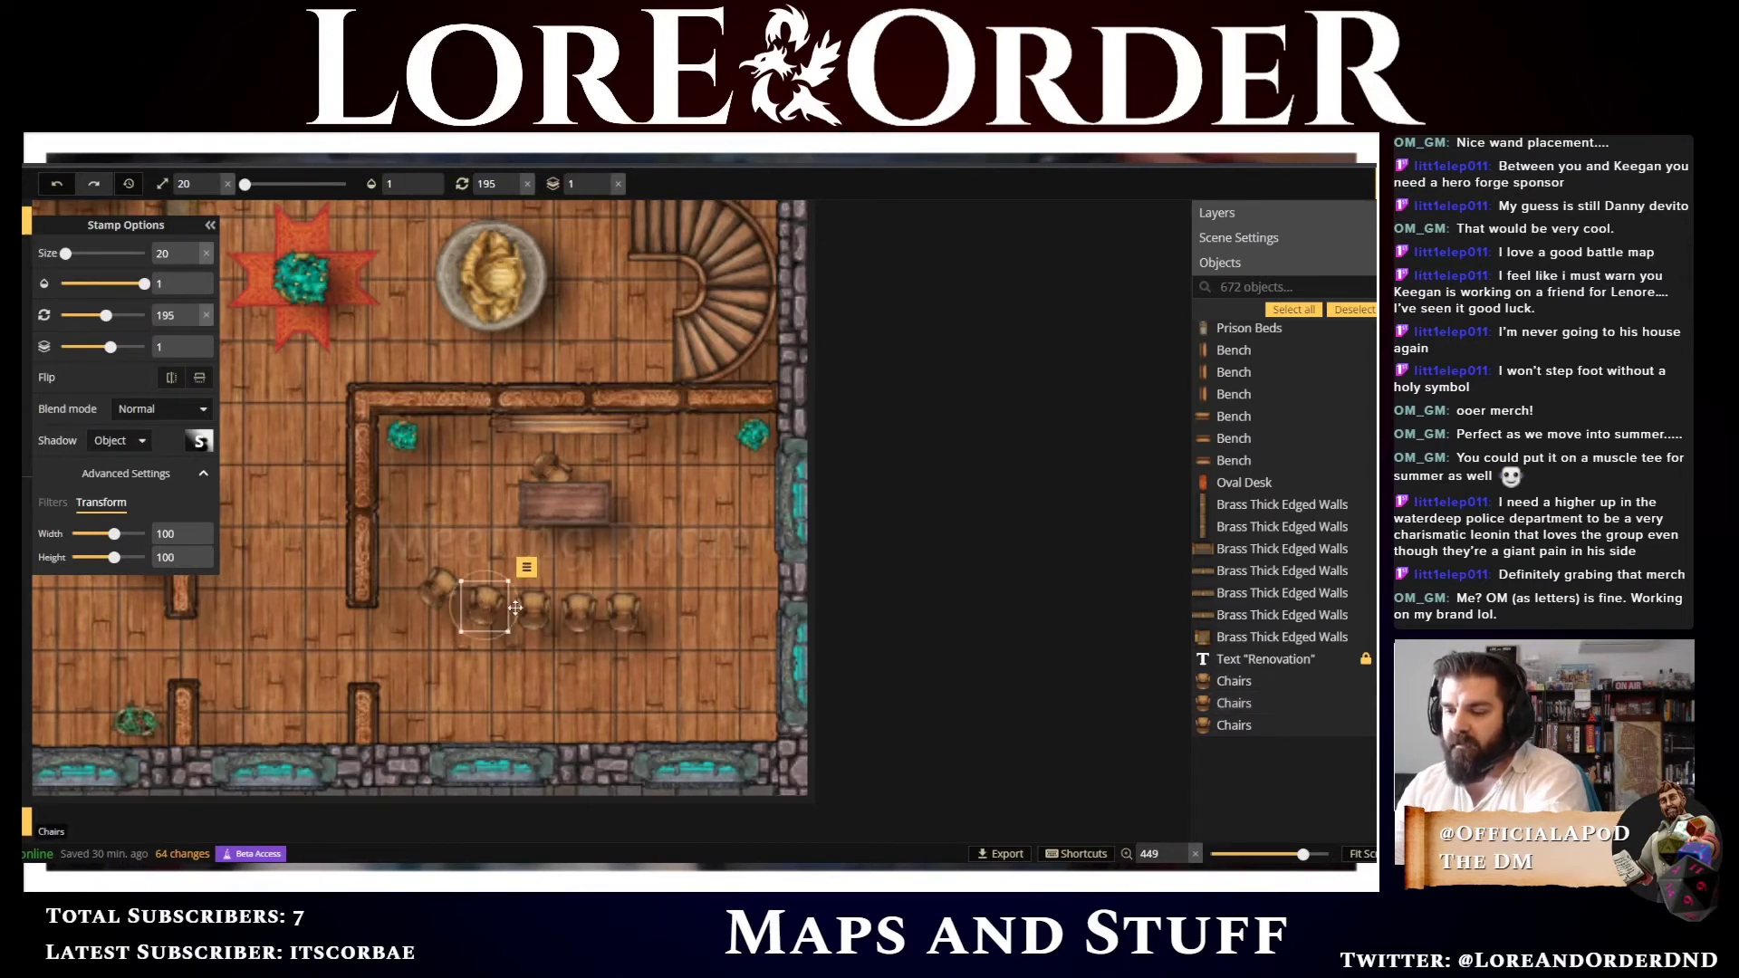
{"action": "left_click", "coordinate": [673, 607]}
{"action": "scroll", "coordinate": [670, 605], "scroll_direction": "down", "scroll_amount": 1}
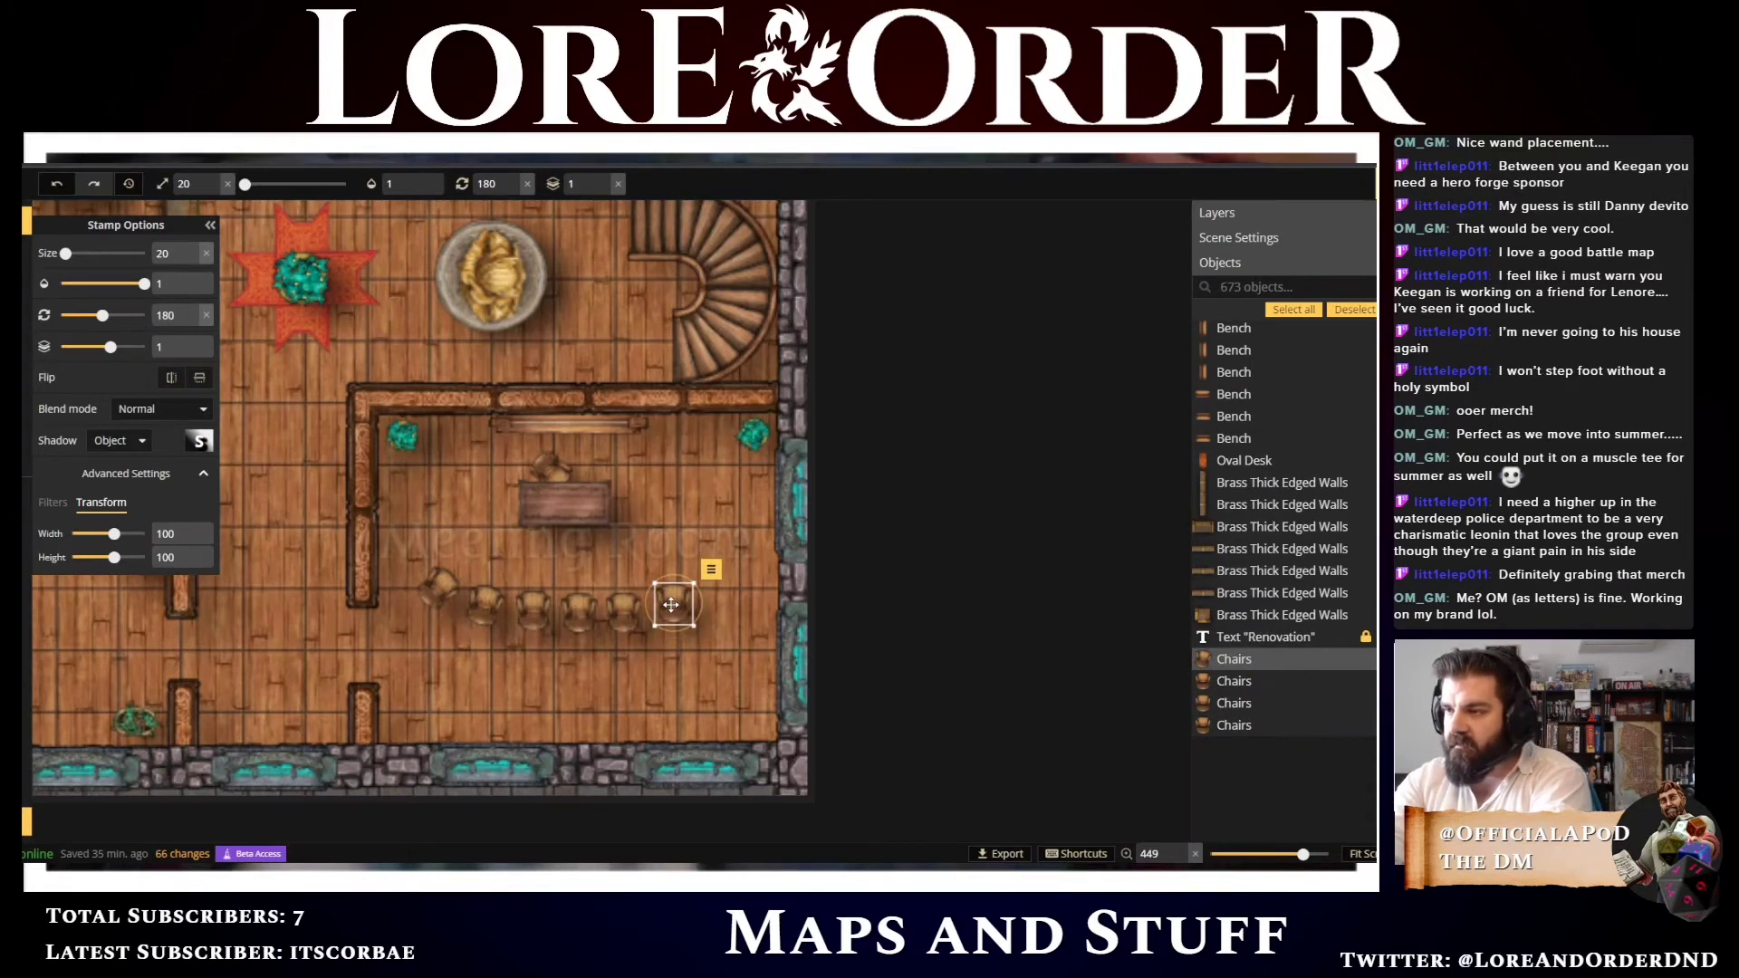
{"action": "scroll", "coordinate": [670, 605], "scroll_direction": "down", "scroll_amount": 1}
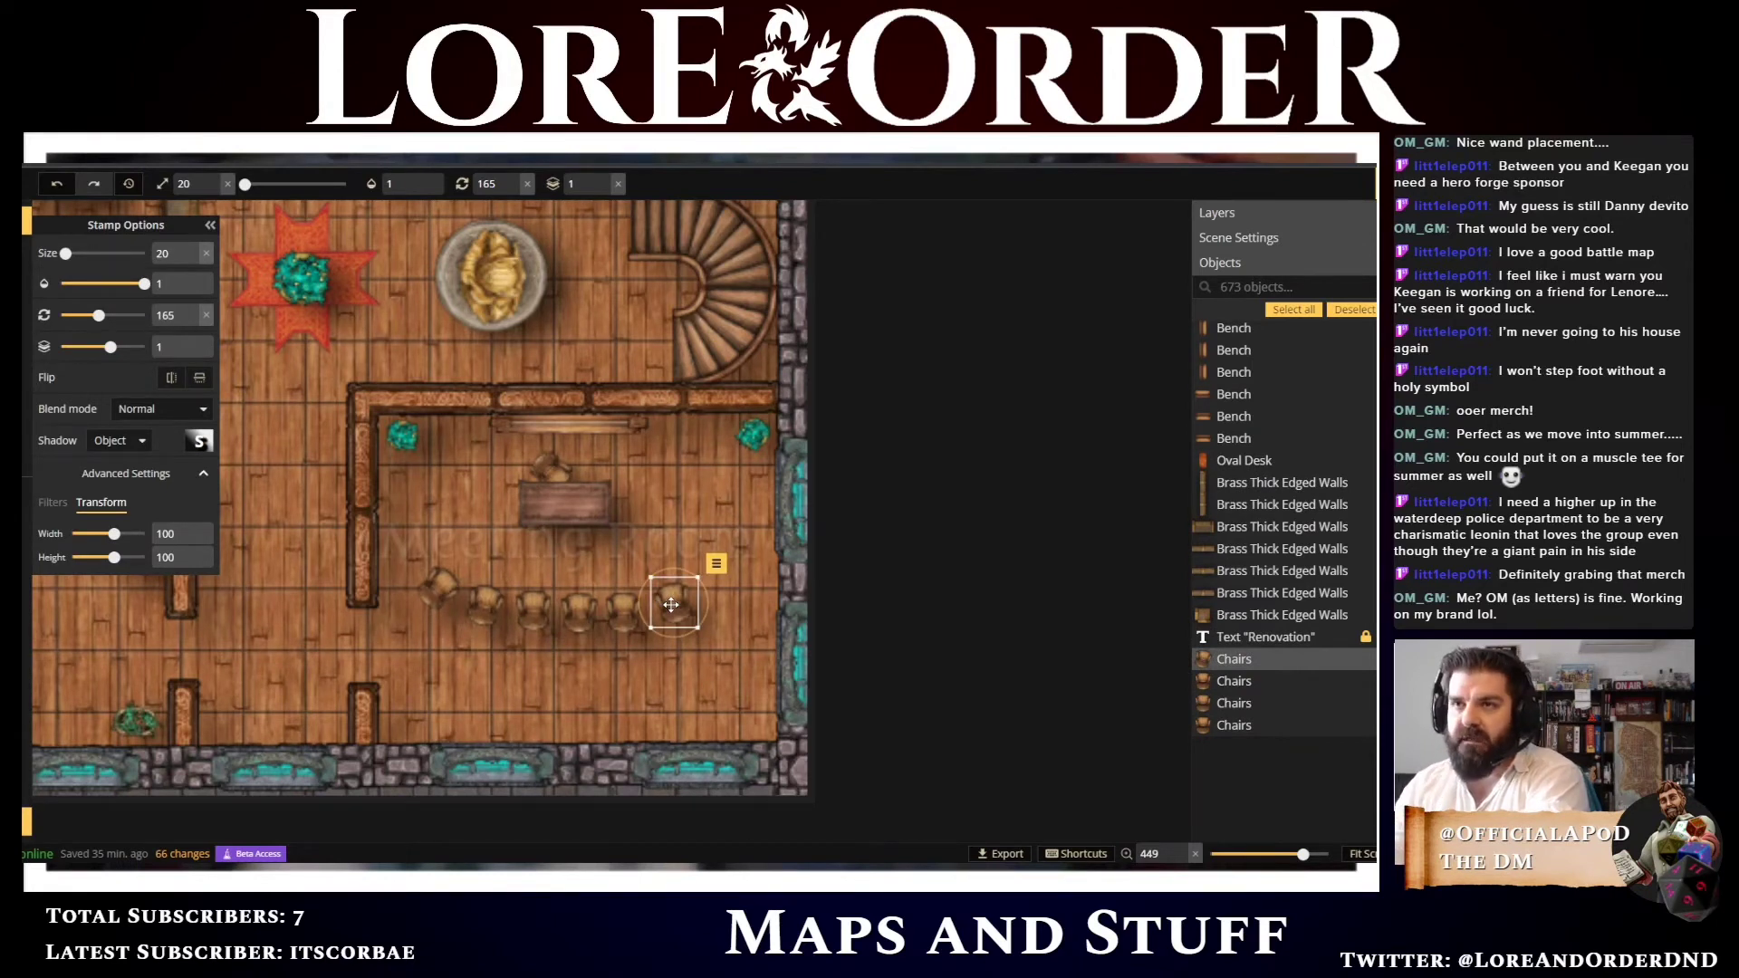
{"action": "key", "text": "Down"}
{"action": "key", "text": "Down"}
{"action": "key", "text": "Down"}
{"action": "key", "text": "Down"}
{"action": "key", "text": "Down"}
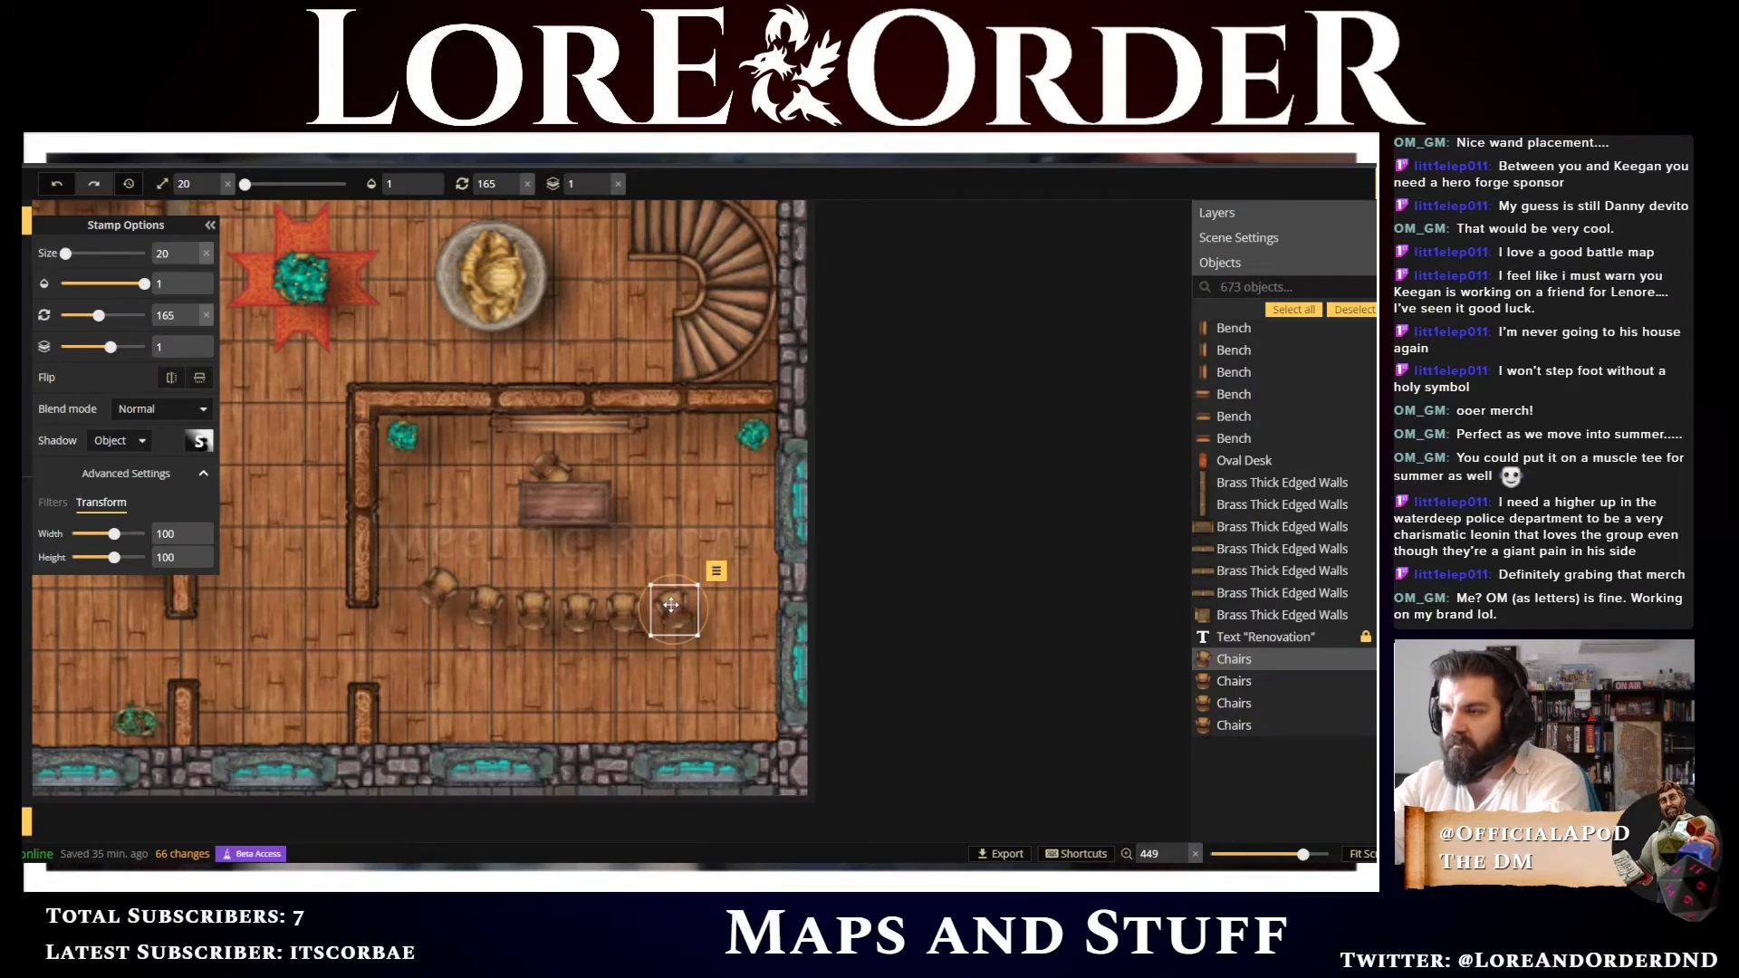
Nudge the first, second and rightmost chairs to even out the row's spacing
{"action": "left_click", "coordinate": [484, 599]}
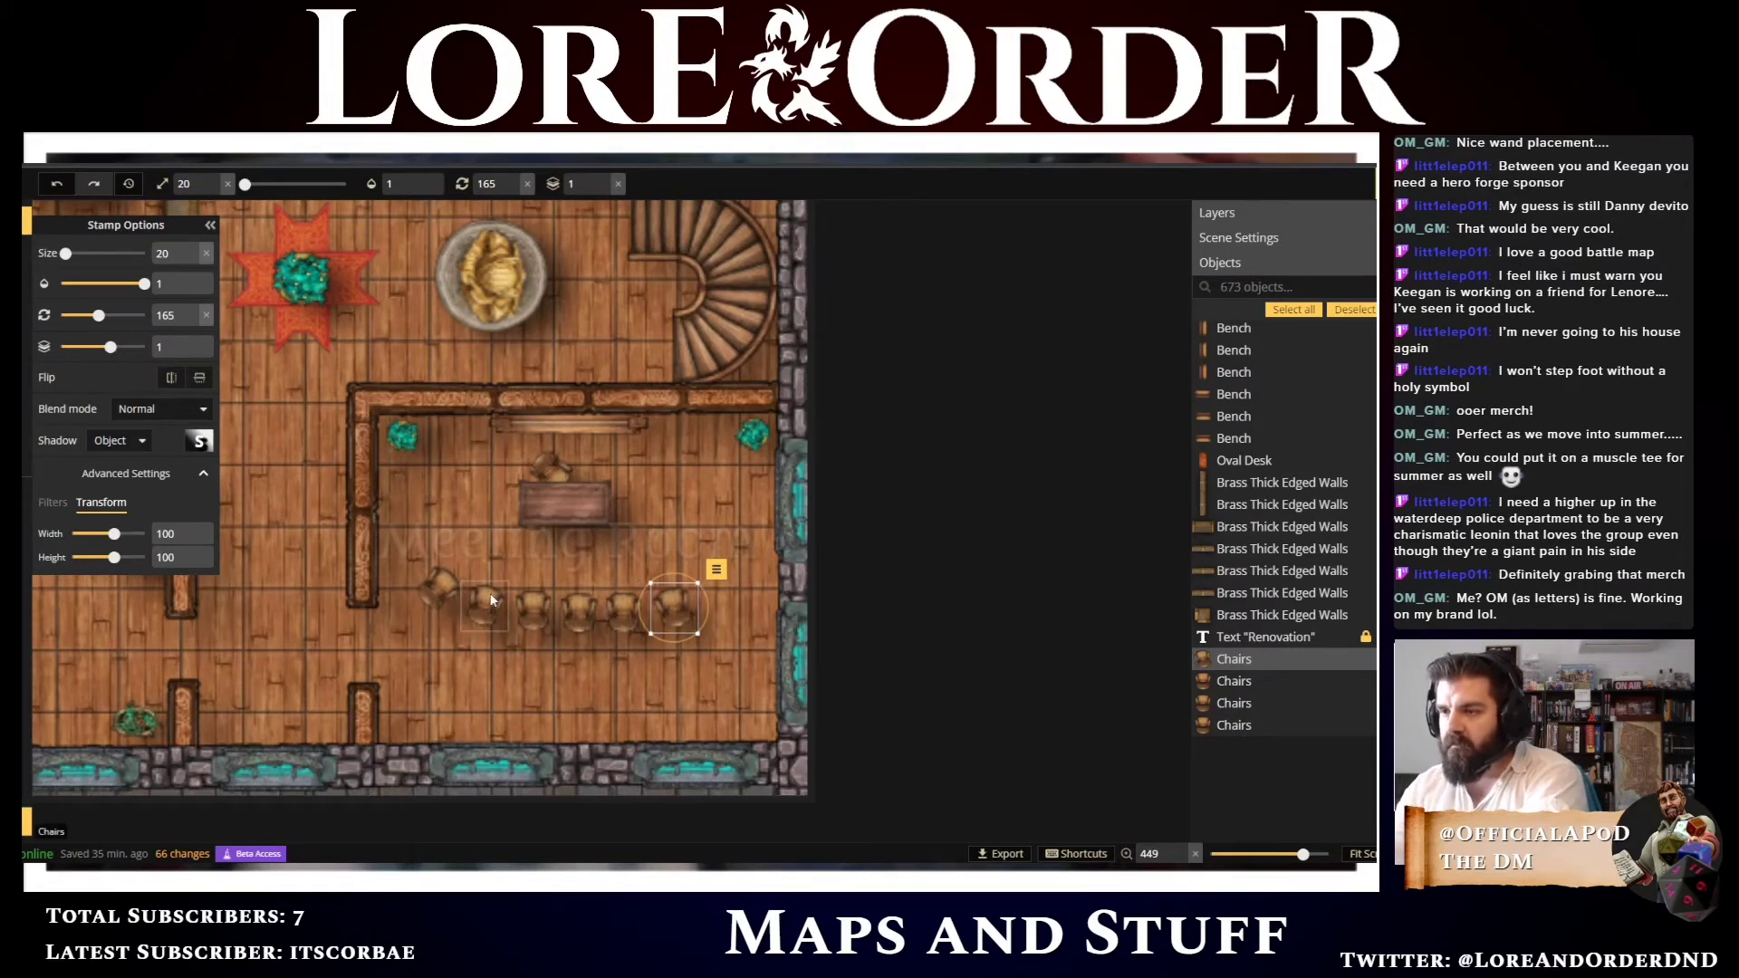
{"action": "key", "text": "Right"}
{"action": "key", "text": "Up"}
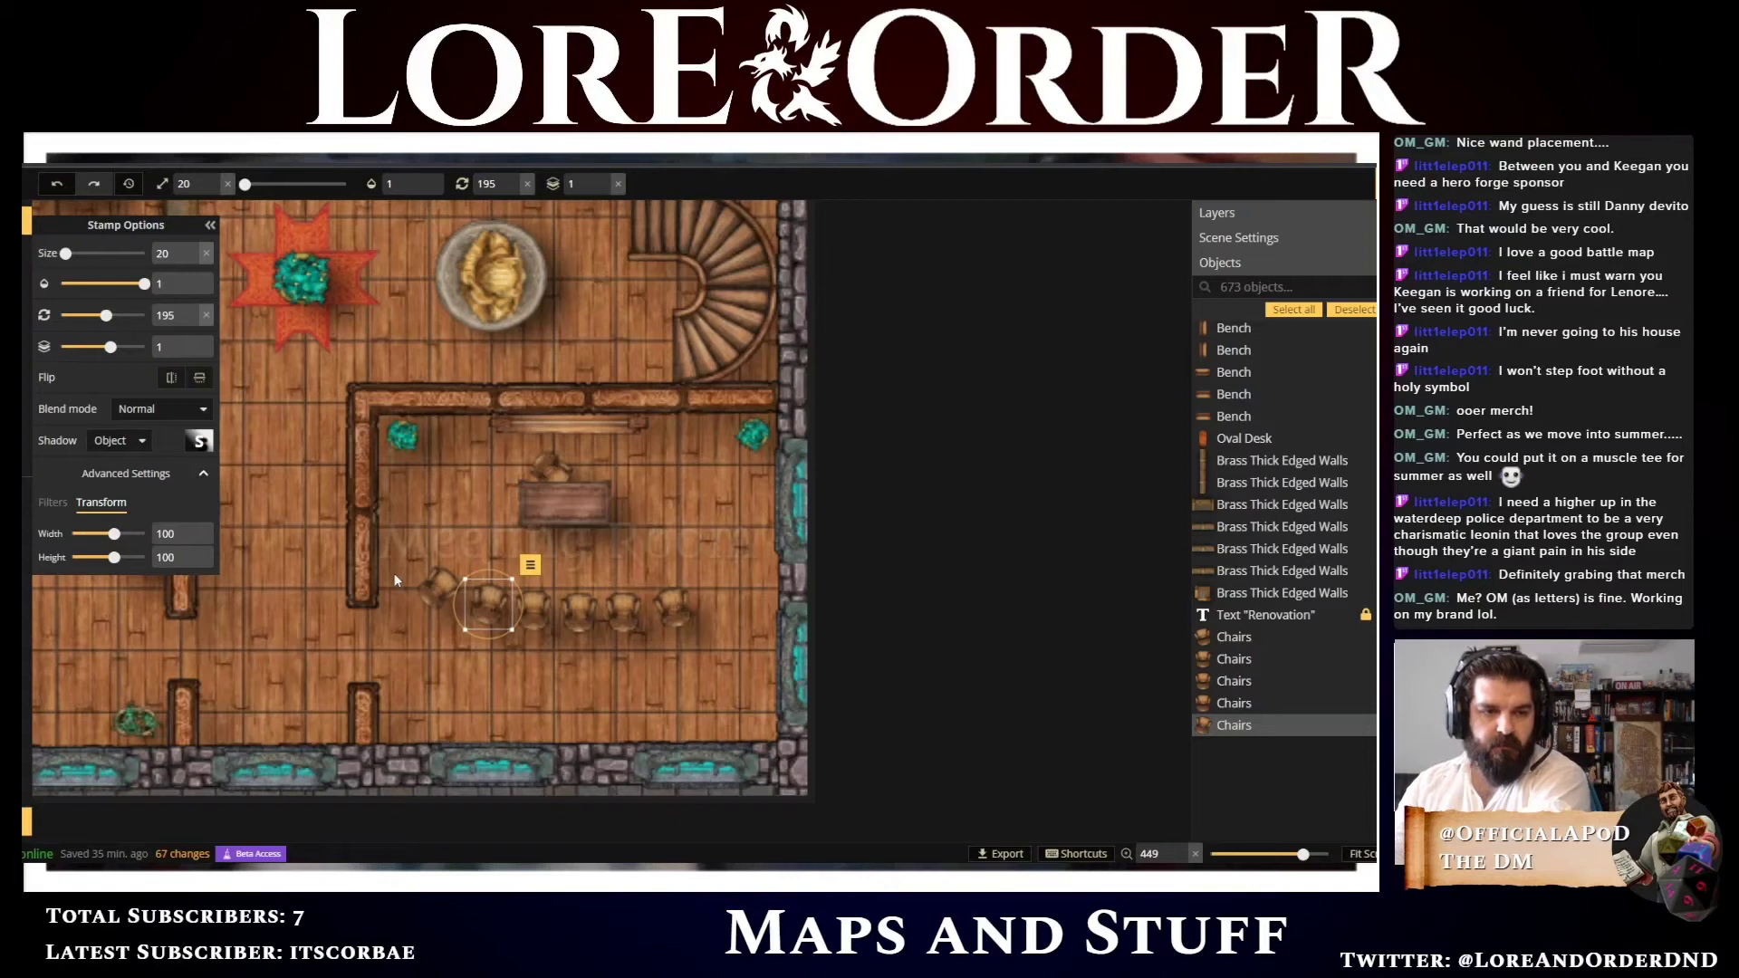
{"action": "left_click", "coordinate": [424, 579]}
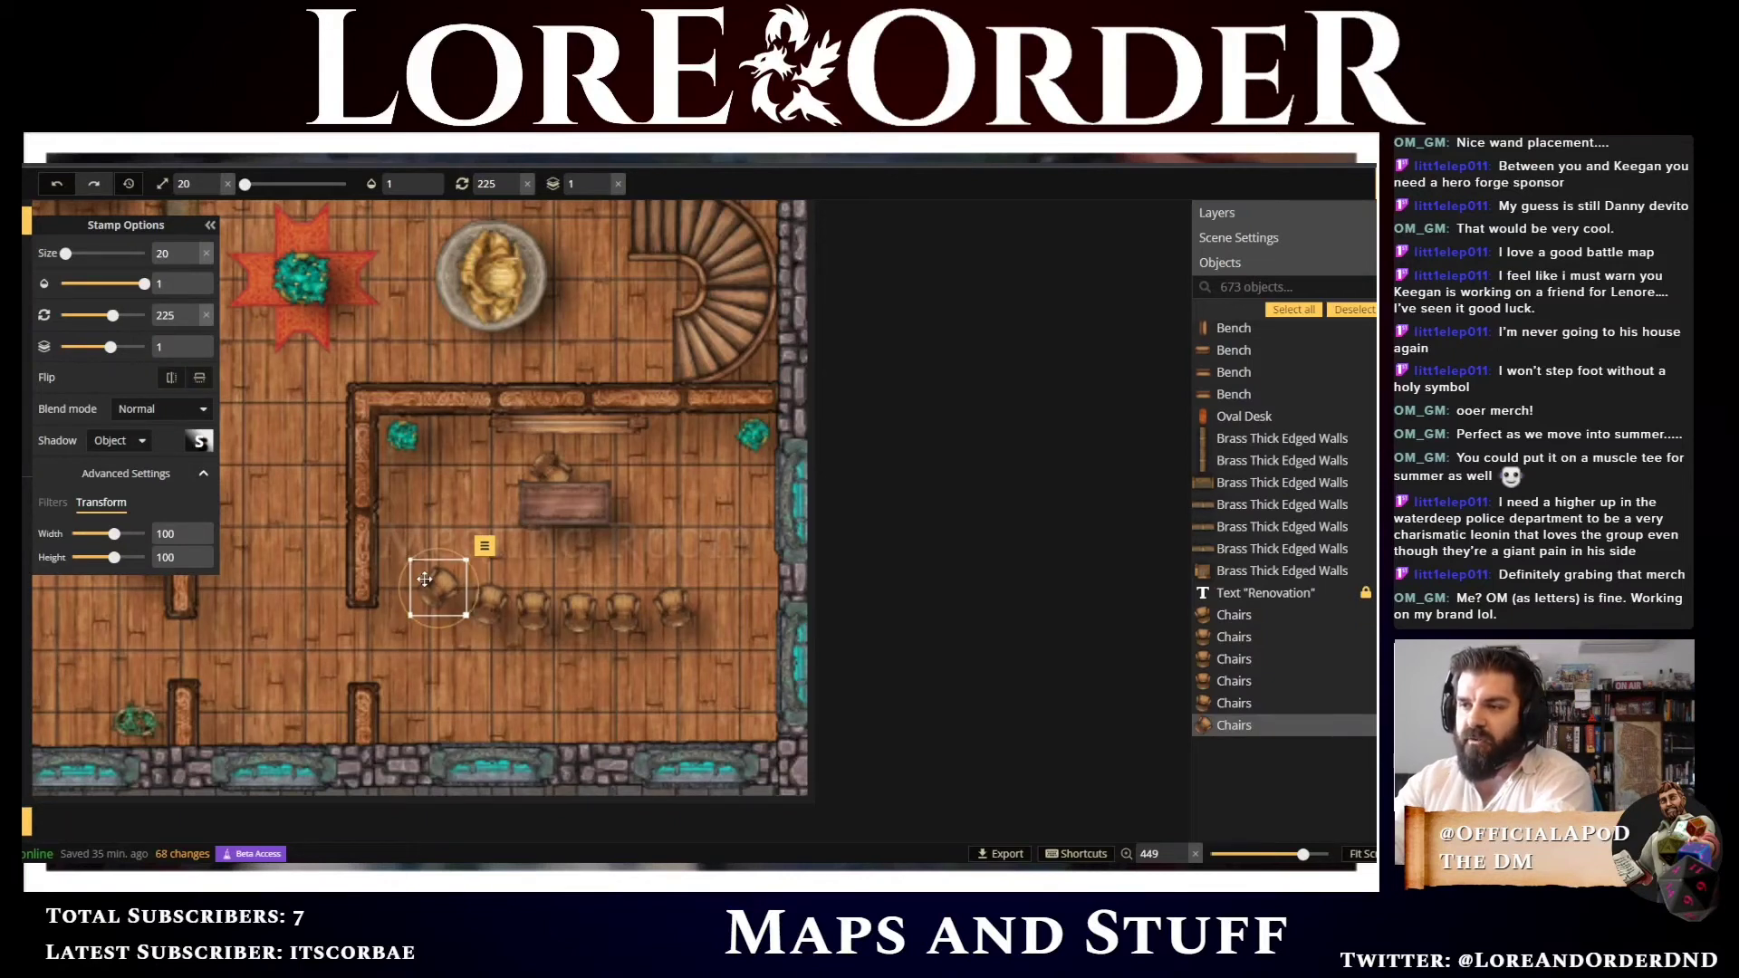
{"action": "key", "text": "Right"}
{"action": "key", "text": "Right"}
{"action": "key", "text": "Right"}
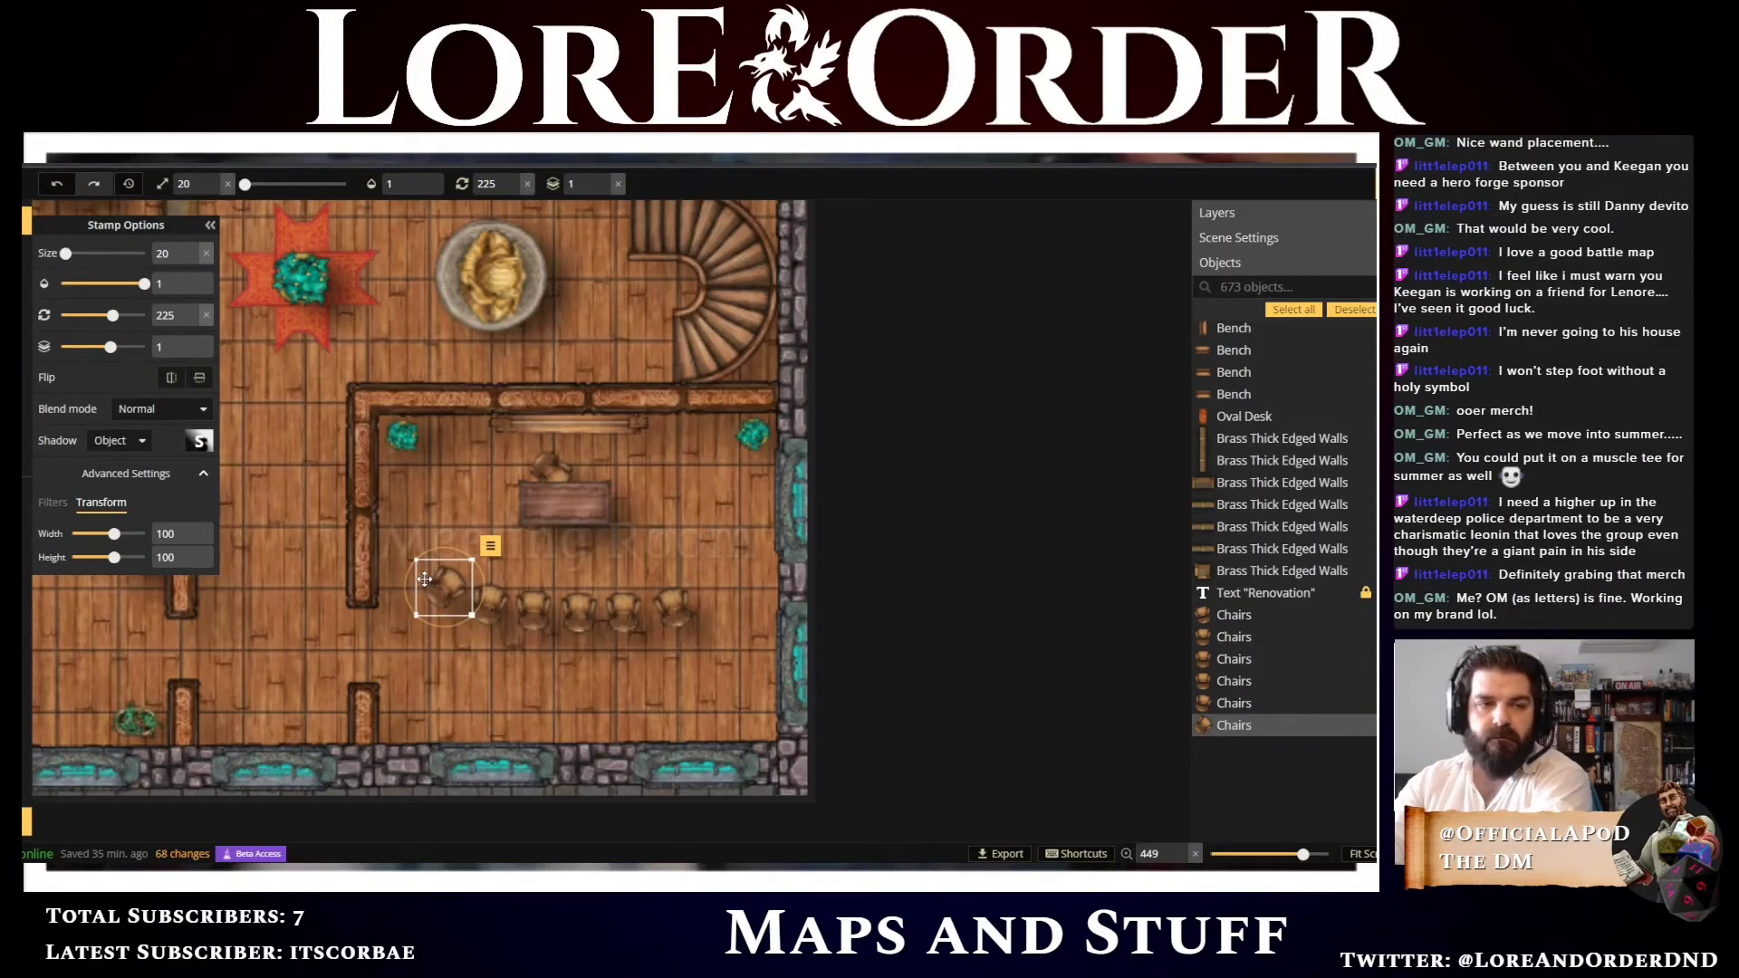
{"action": "left_click", "coordinate": [670, 597]}
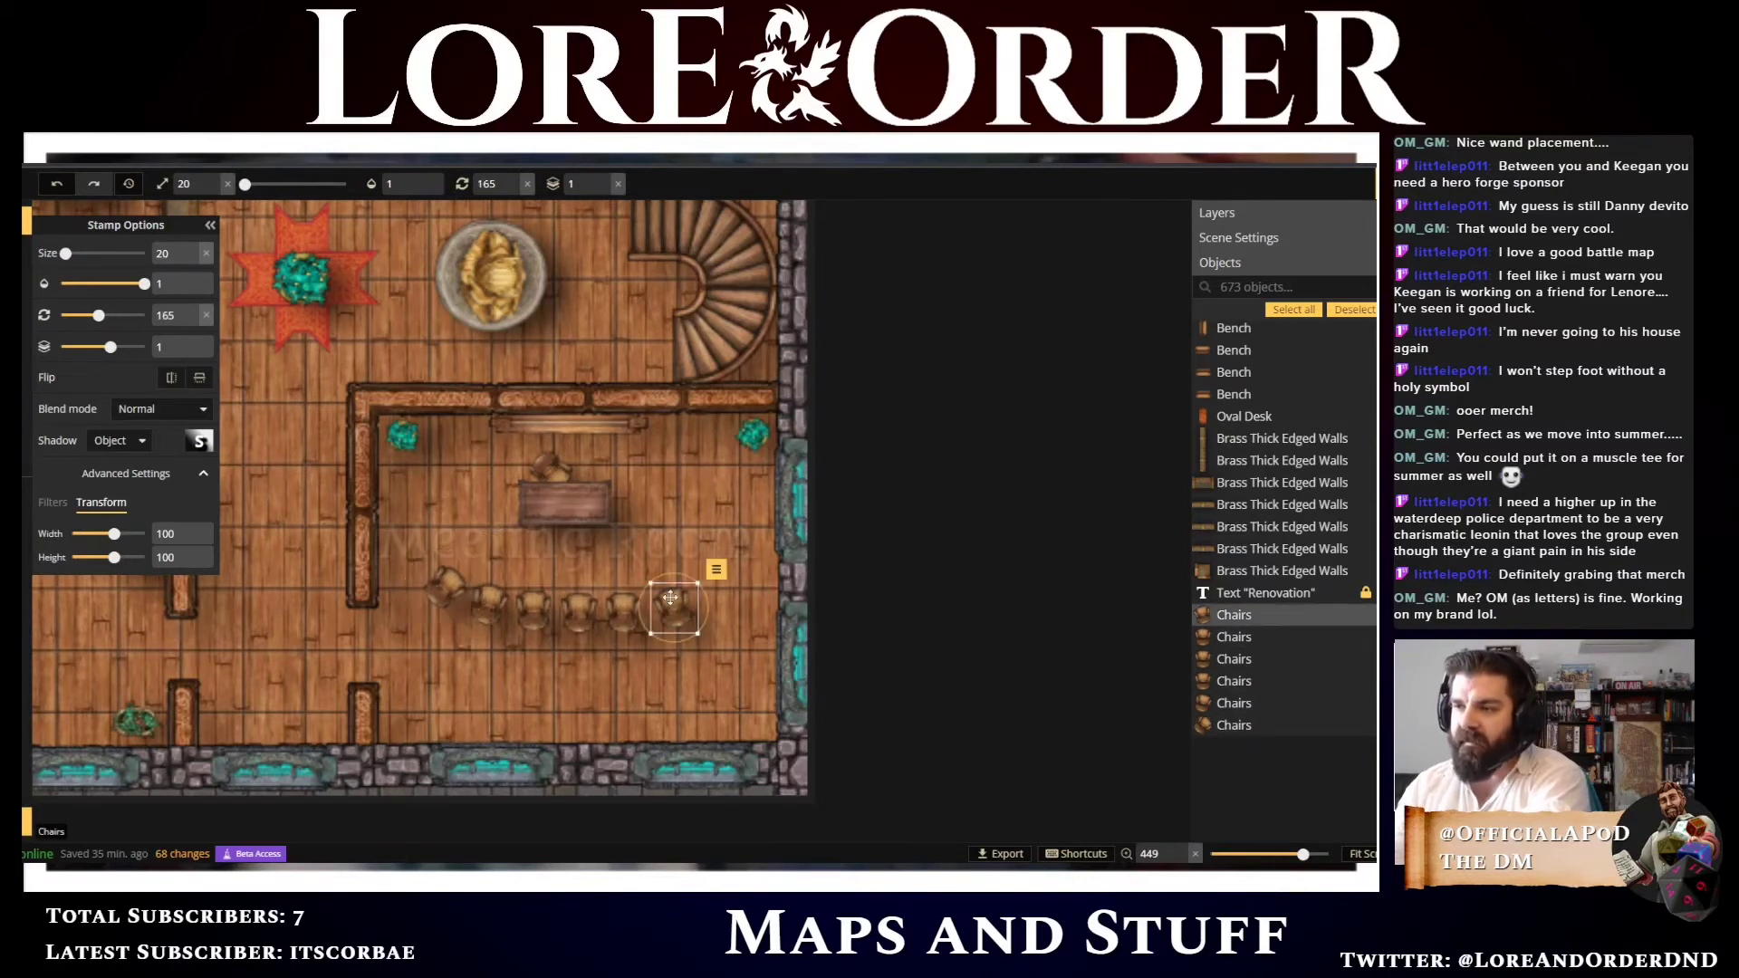
{"action": "key", "text": "Left"}
{"action": "key", "text": "Left"}
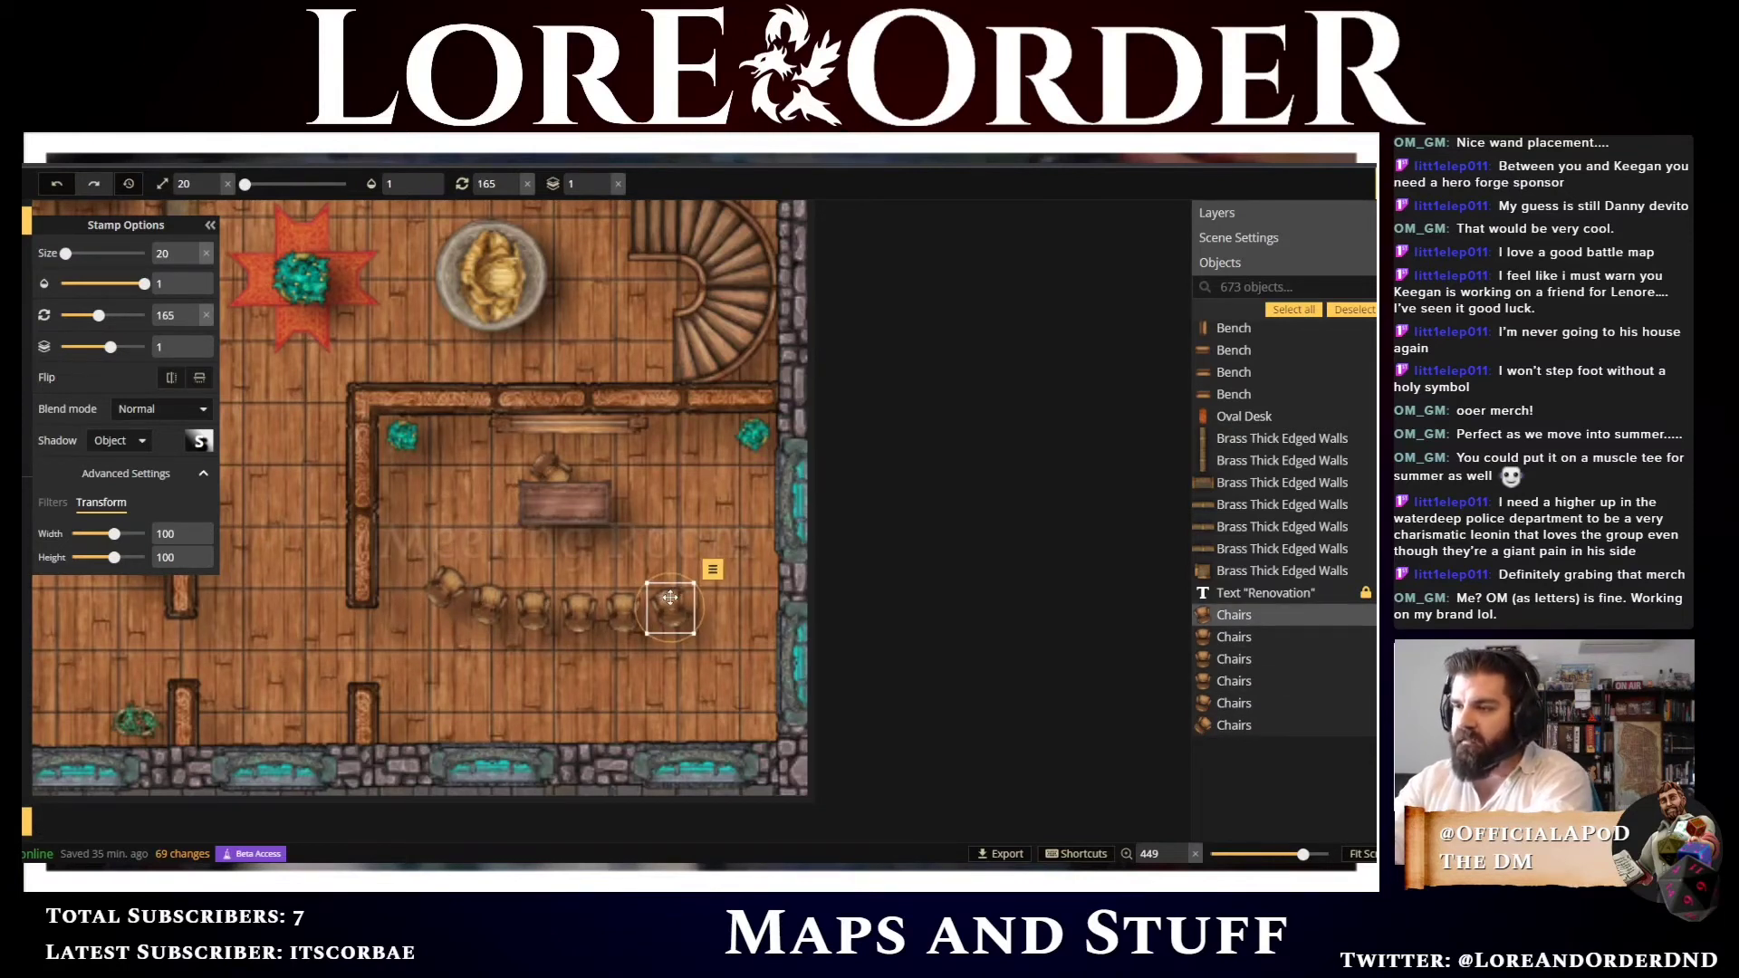
Paste a chair at the row's right end, rotate it to 150 degrees and nudge it to curve the row upward
{"action": "key", "text": "ctrl+v"}
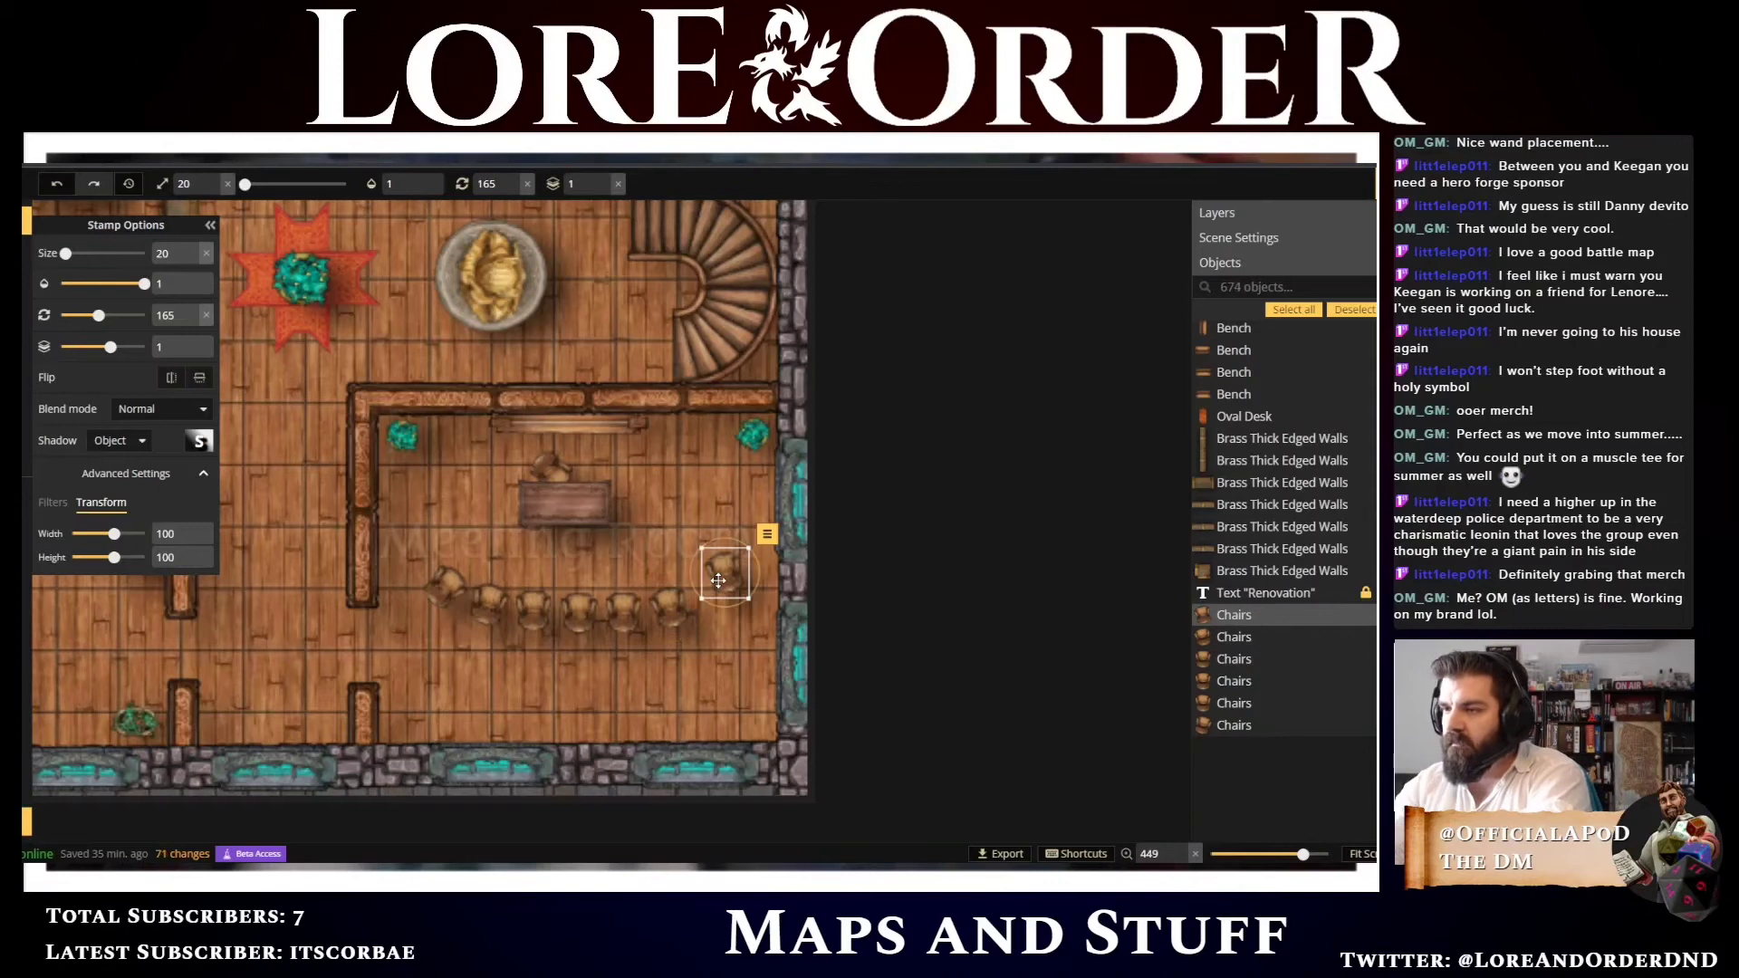
{"action": "key", "text": "Left"}
{"action": "scroll", "coordinate": [718, 580], "scroll_direction": "down", "scroll_amount": 1}
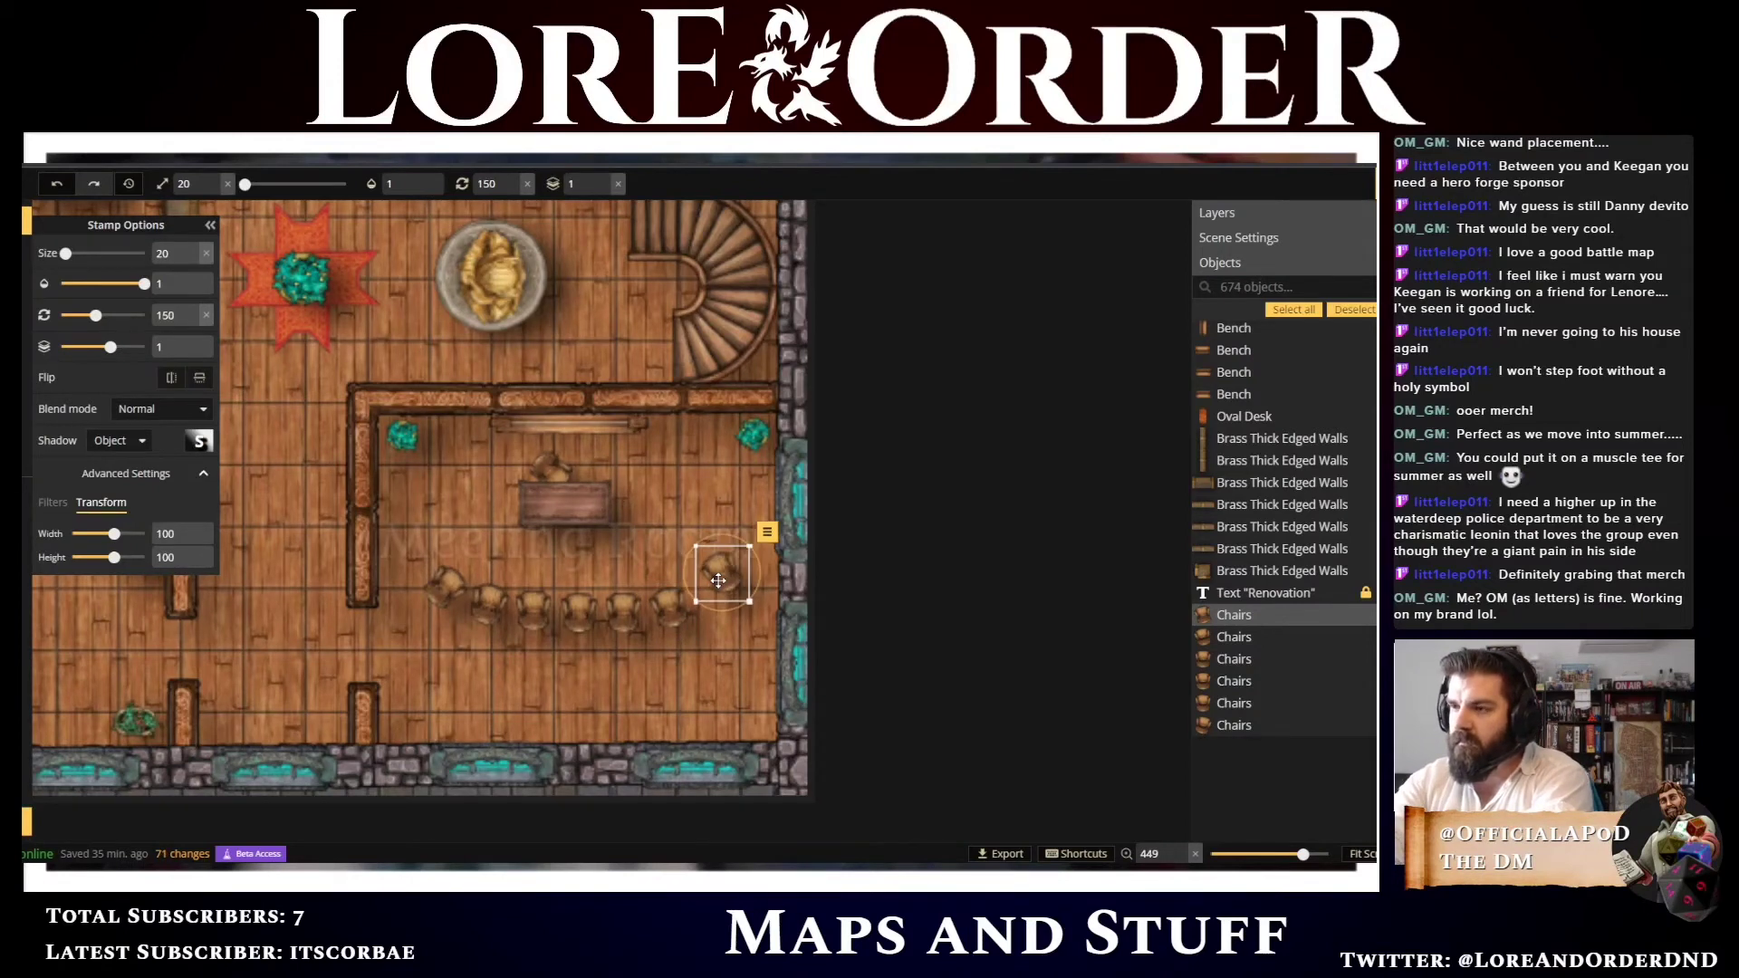
{"action": "key", "text": "shift+Down"}
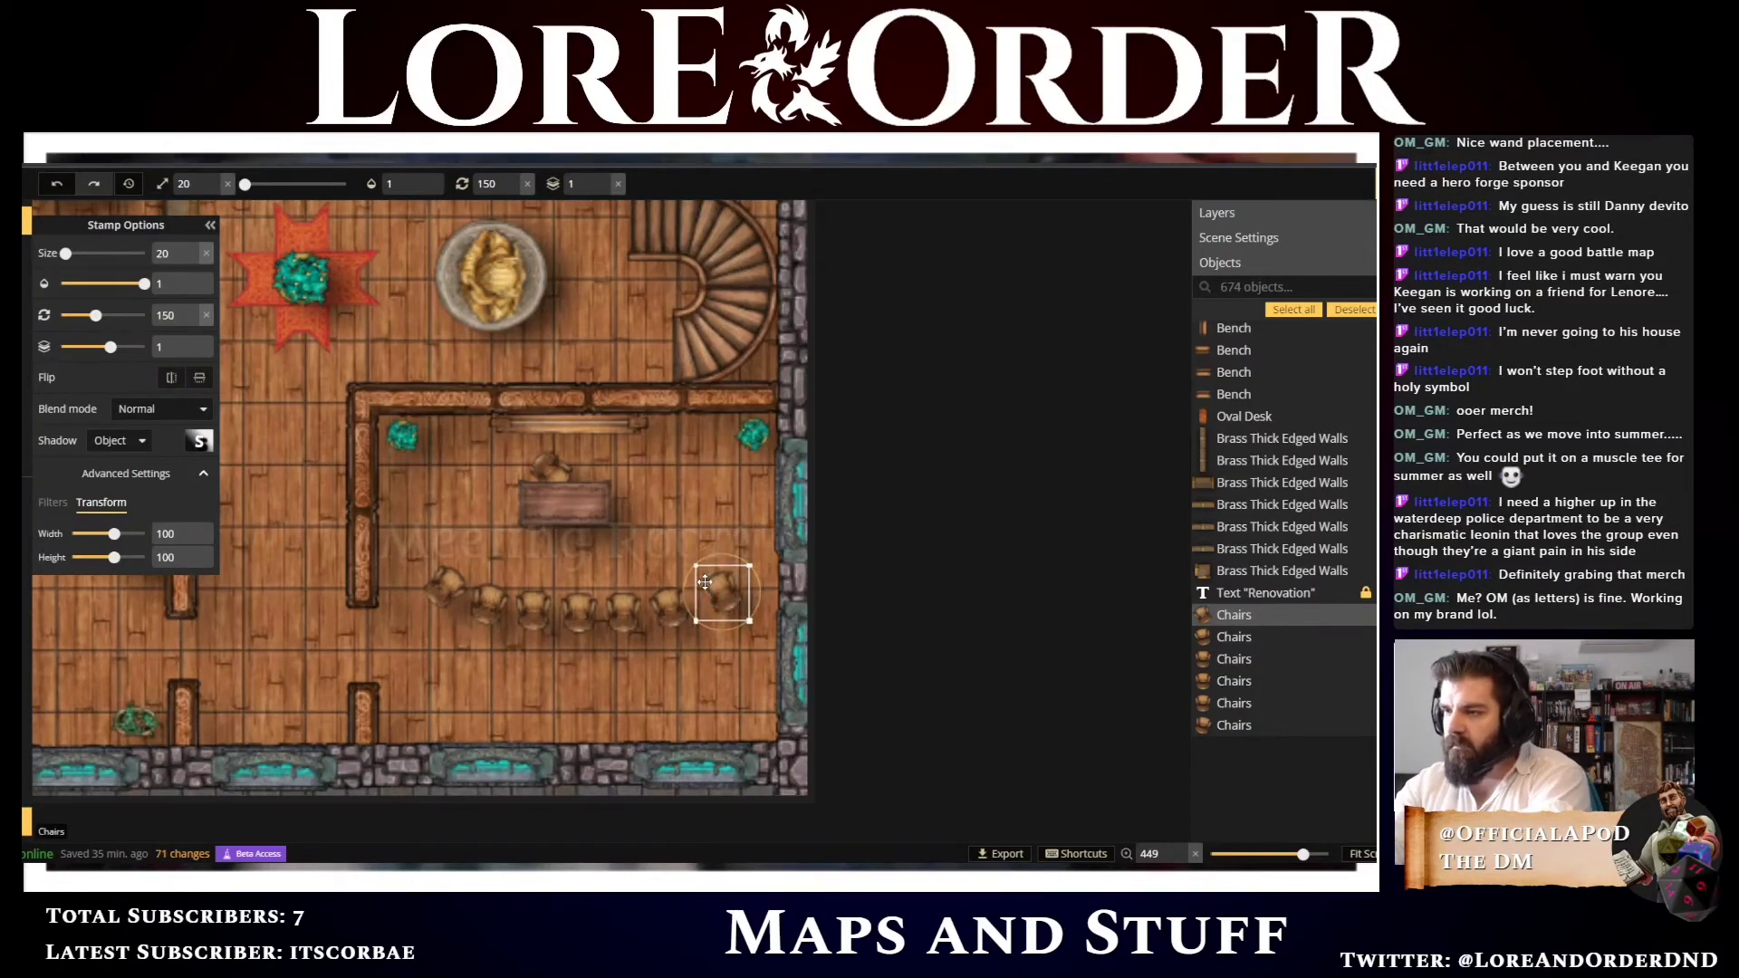
{"action": "key", "text": "Left"}
{"action": "key", "text": "Left"}
{"action": "key", "text": "Left"}
{"action": "key", "text": "Up"}
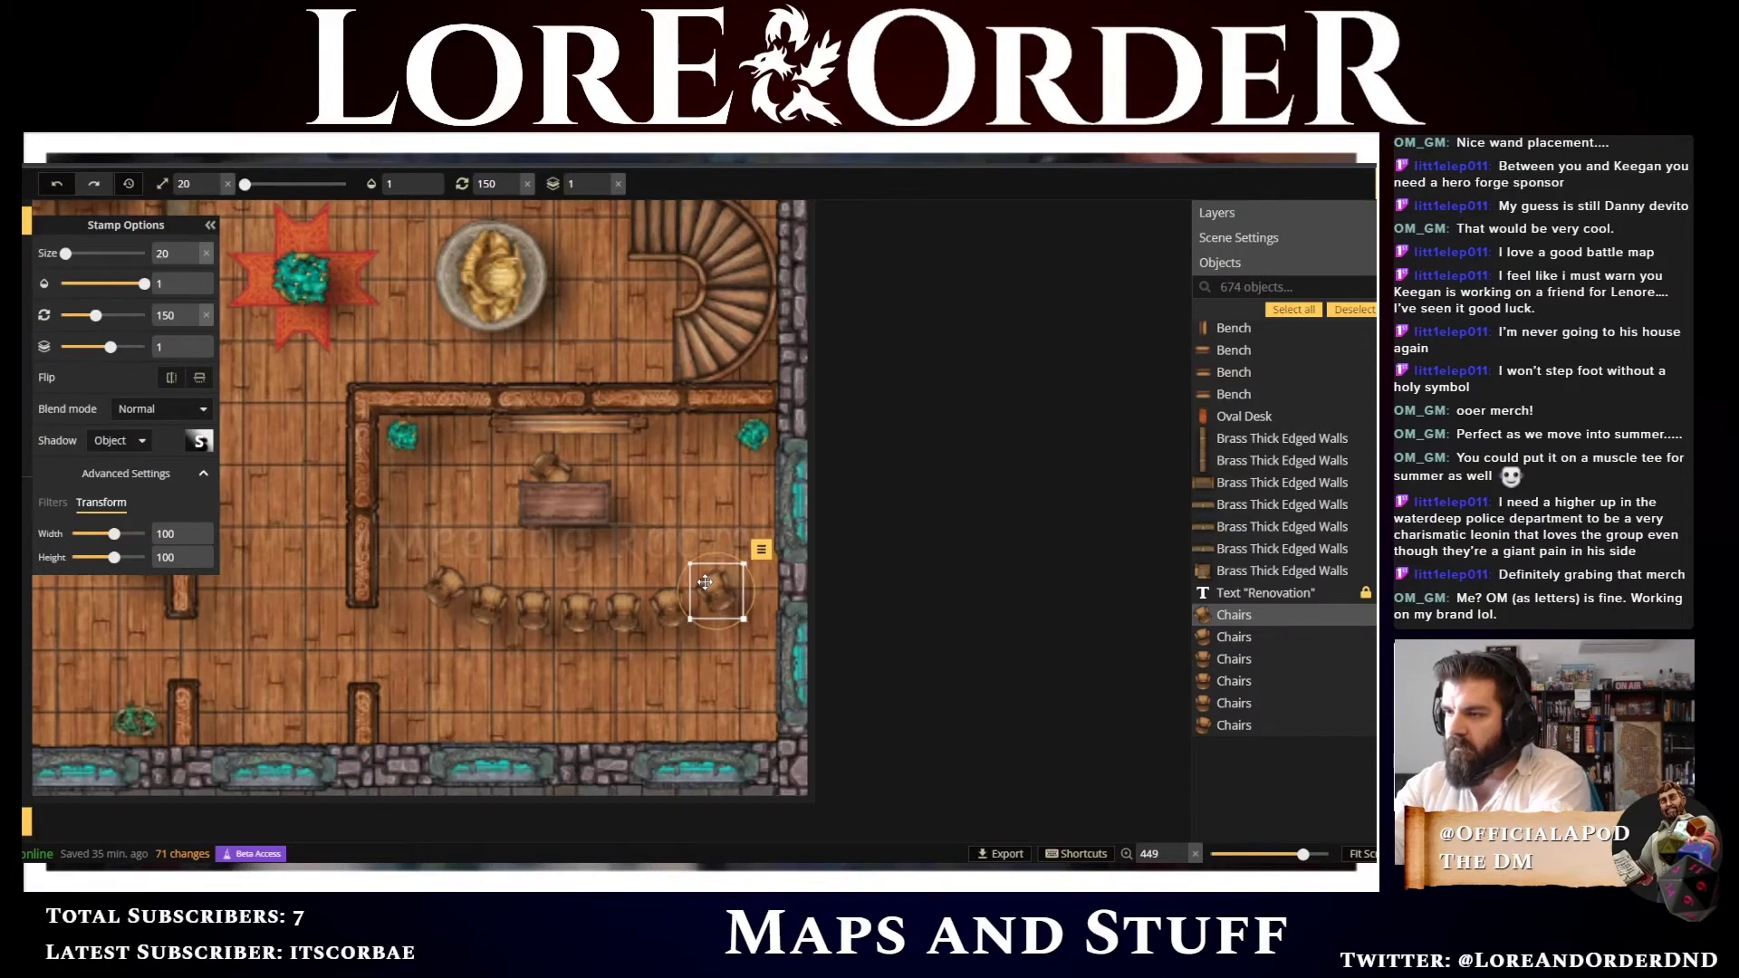
{"action": "key", "text": "Up"}
{"action": "key", "text": "Left"}
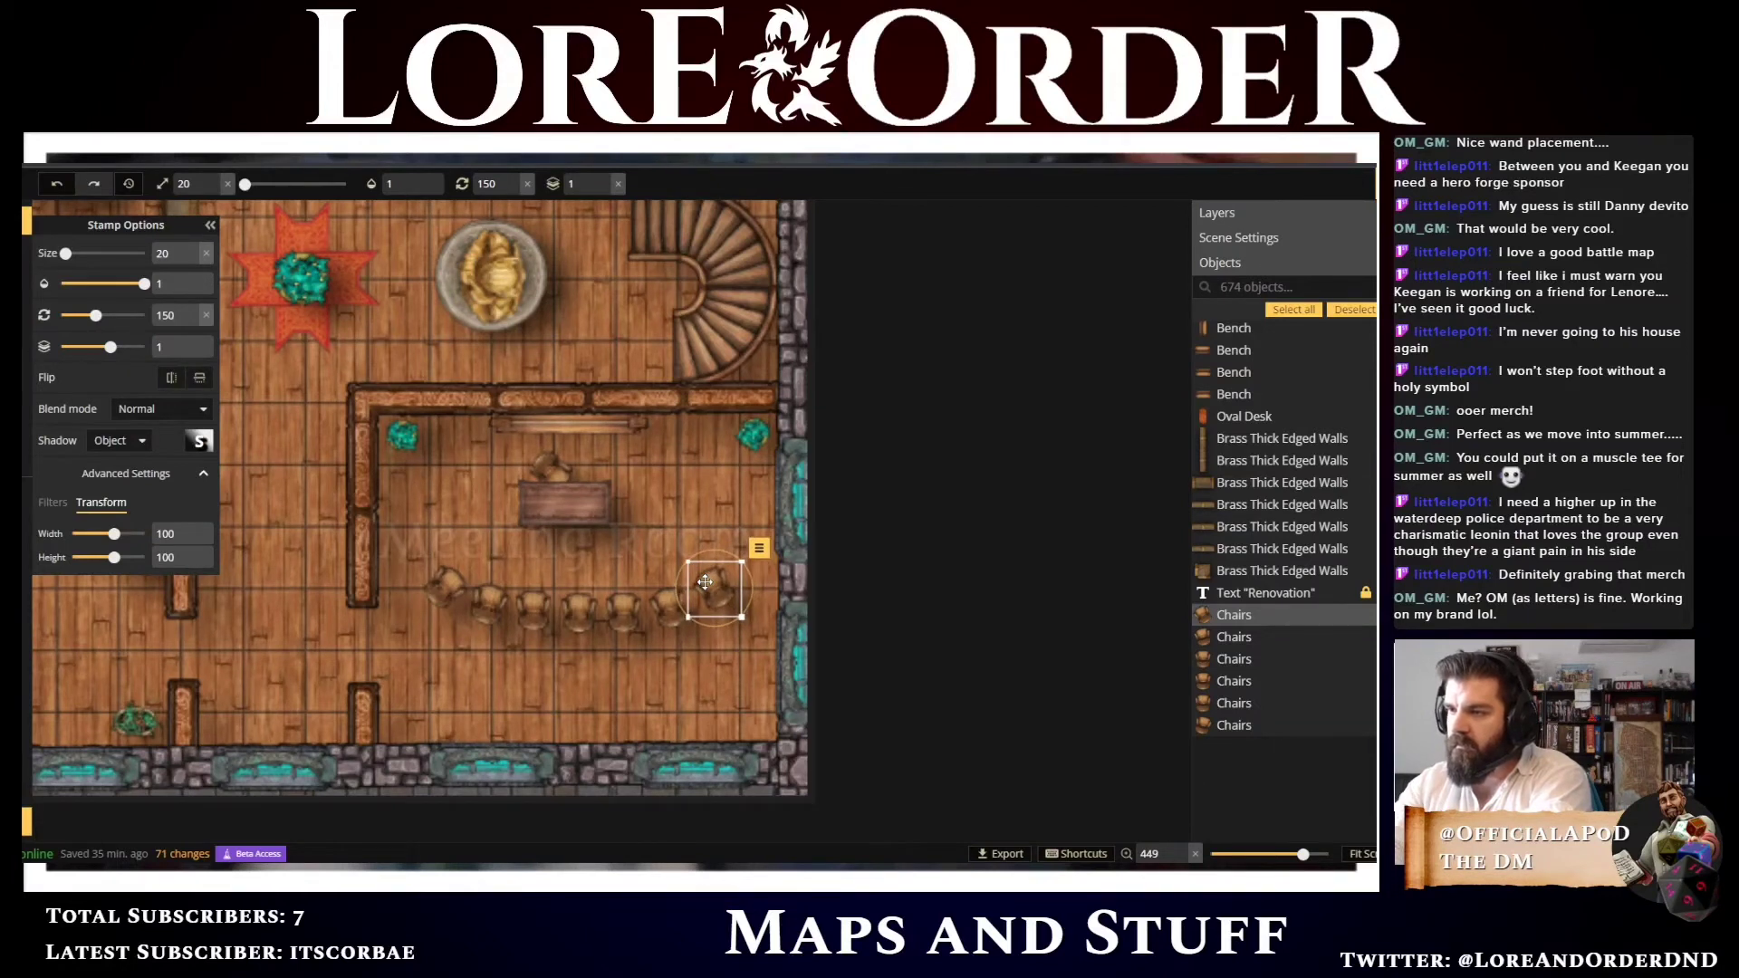
Rotate the leftmost chair to 210 degrees and adjust its position at the row's left end
{"action": "left_click", "coordinate": [444, 584]}
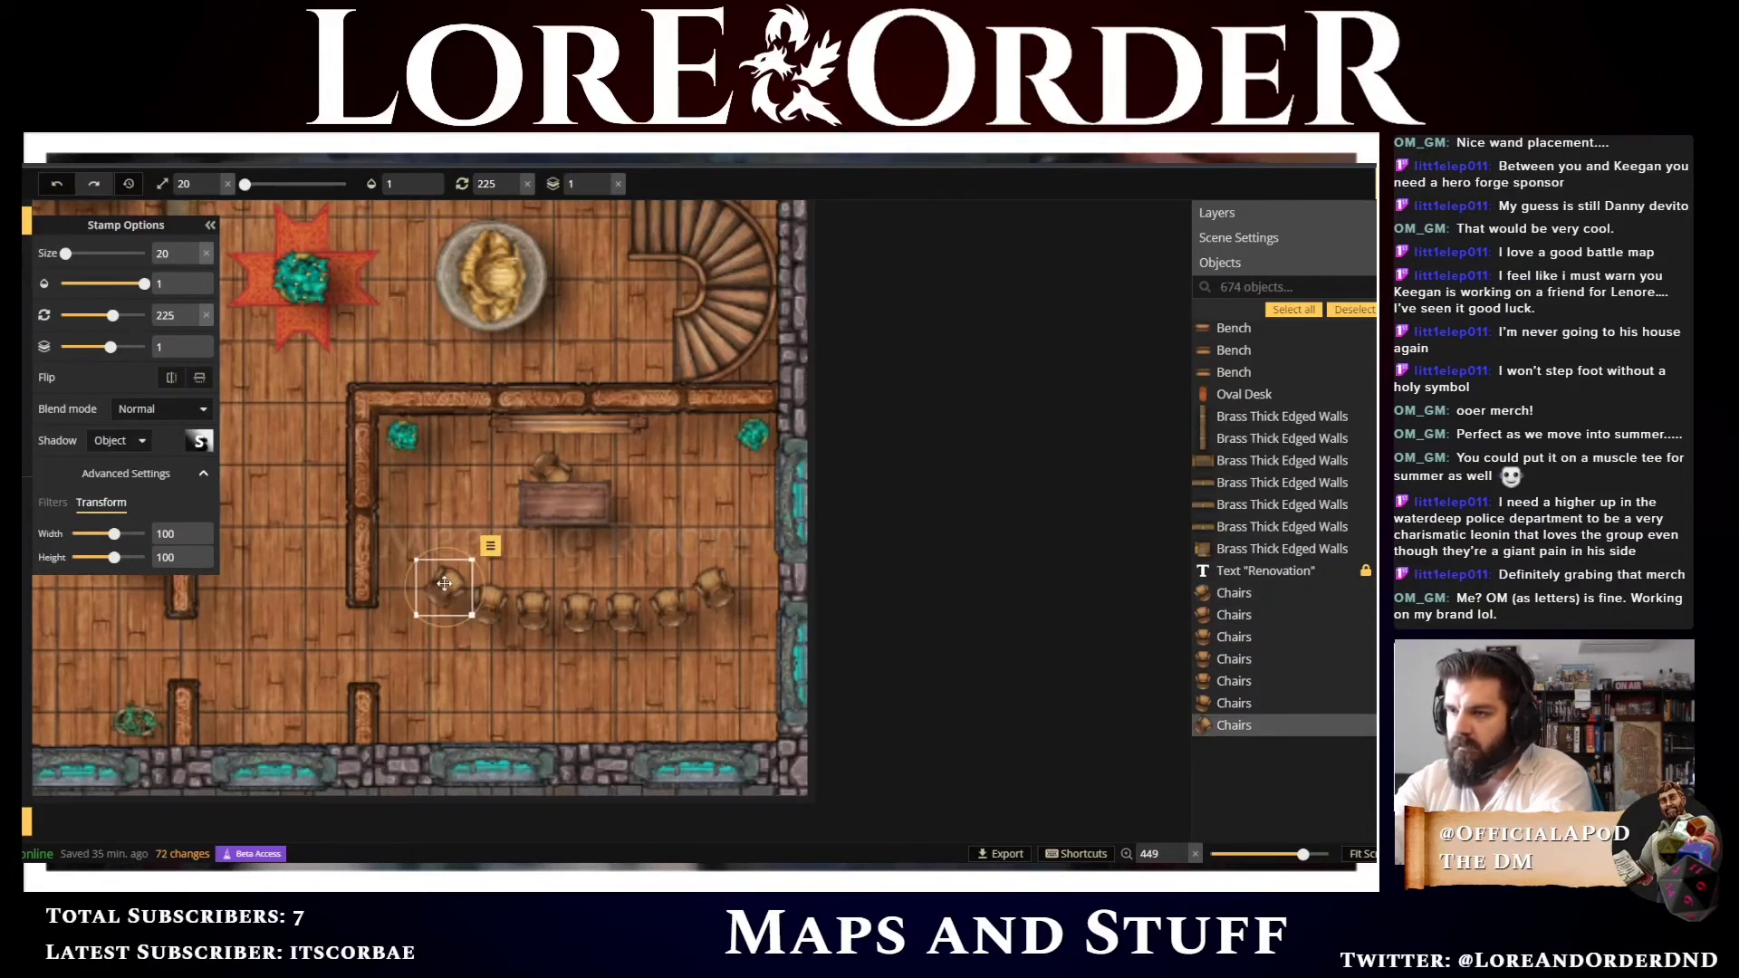
{"action": "scroll", "coordinate": [444, 584], "scroll_direction": "down", "scroll_amount": 1}
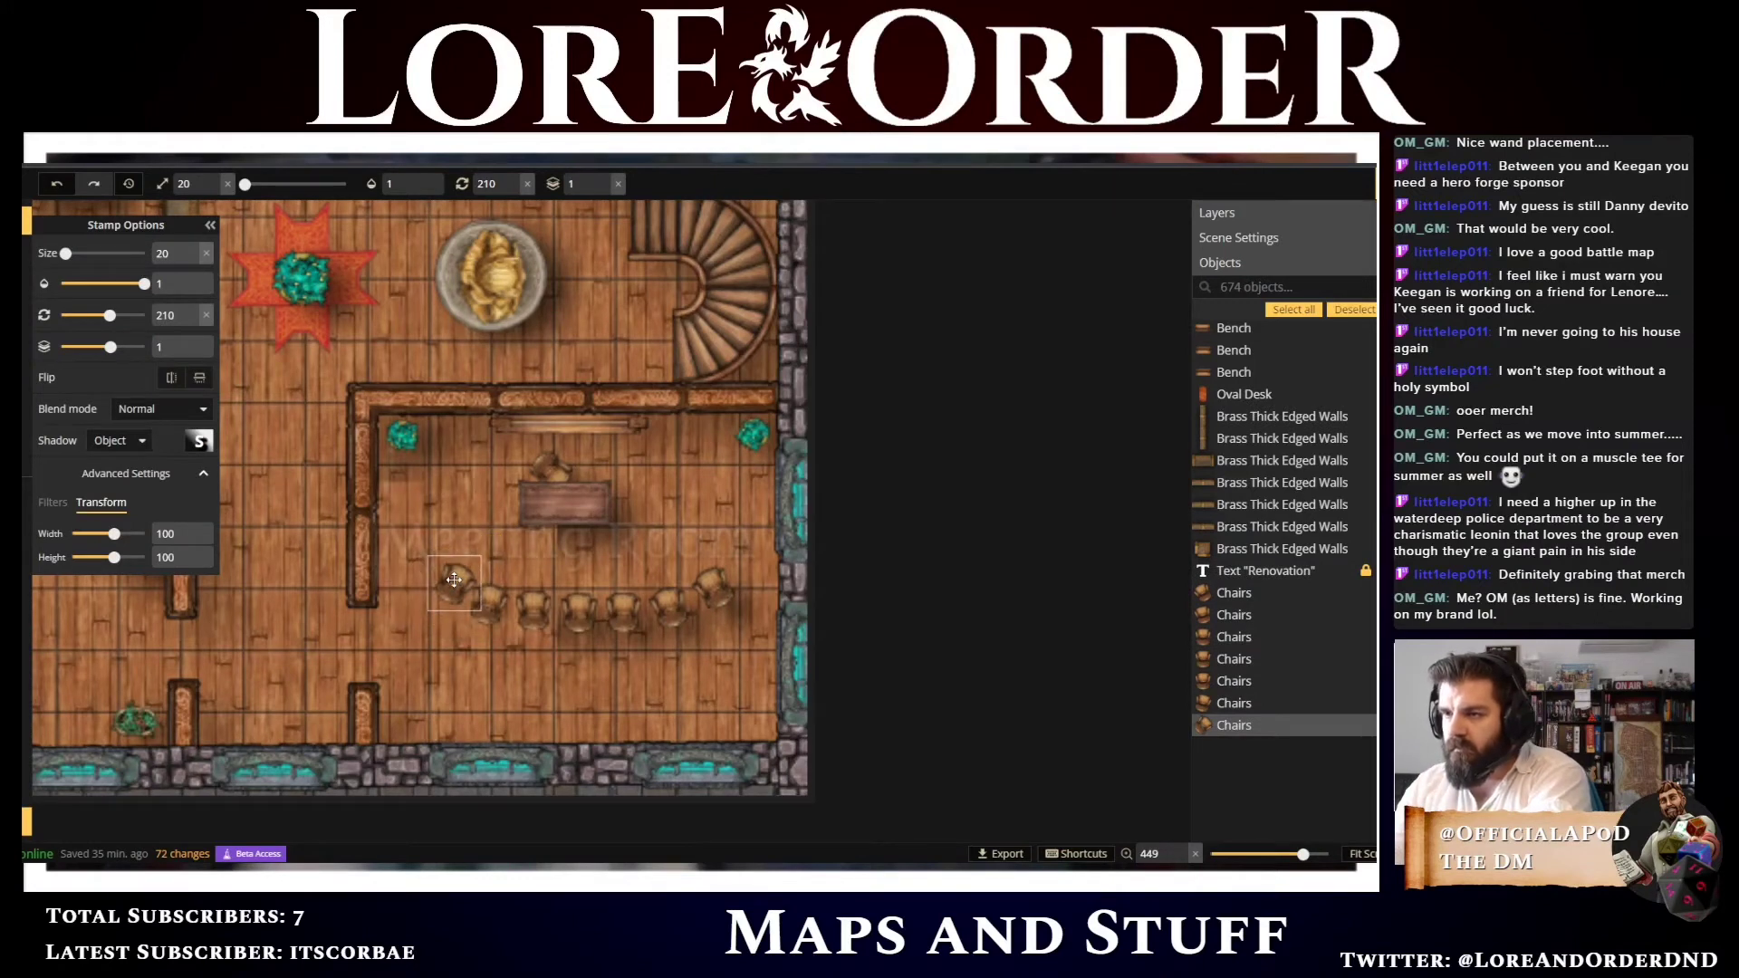
{"action": "left_click_drag", "start_coordinate": [444, 584], "coordinate": [489, 599]}
{"action": "left_click", "coordinate": [491, 600]}
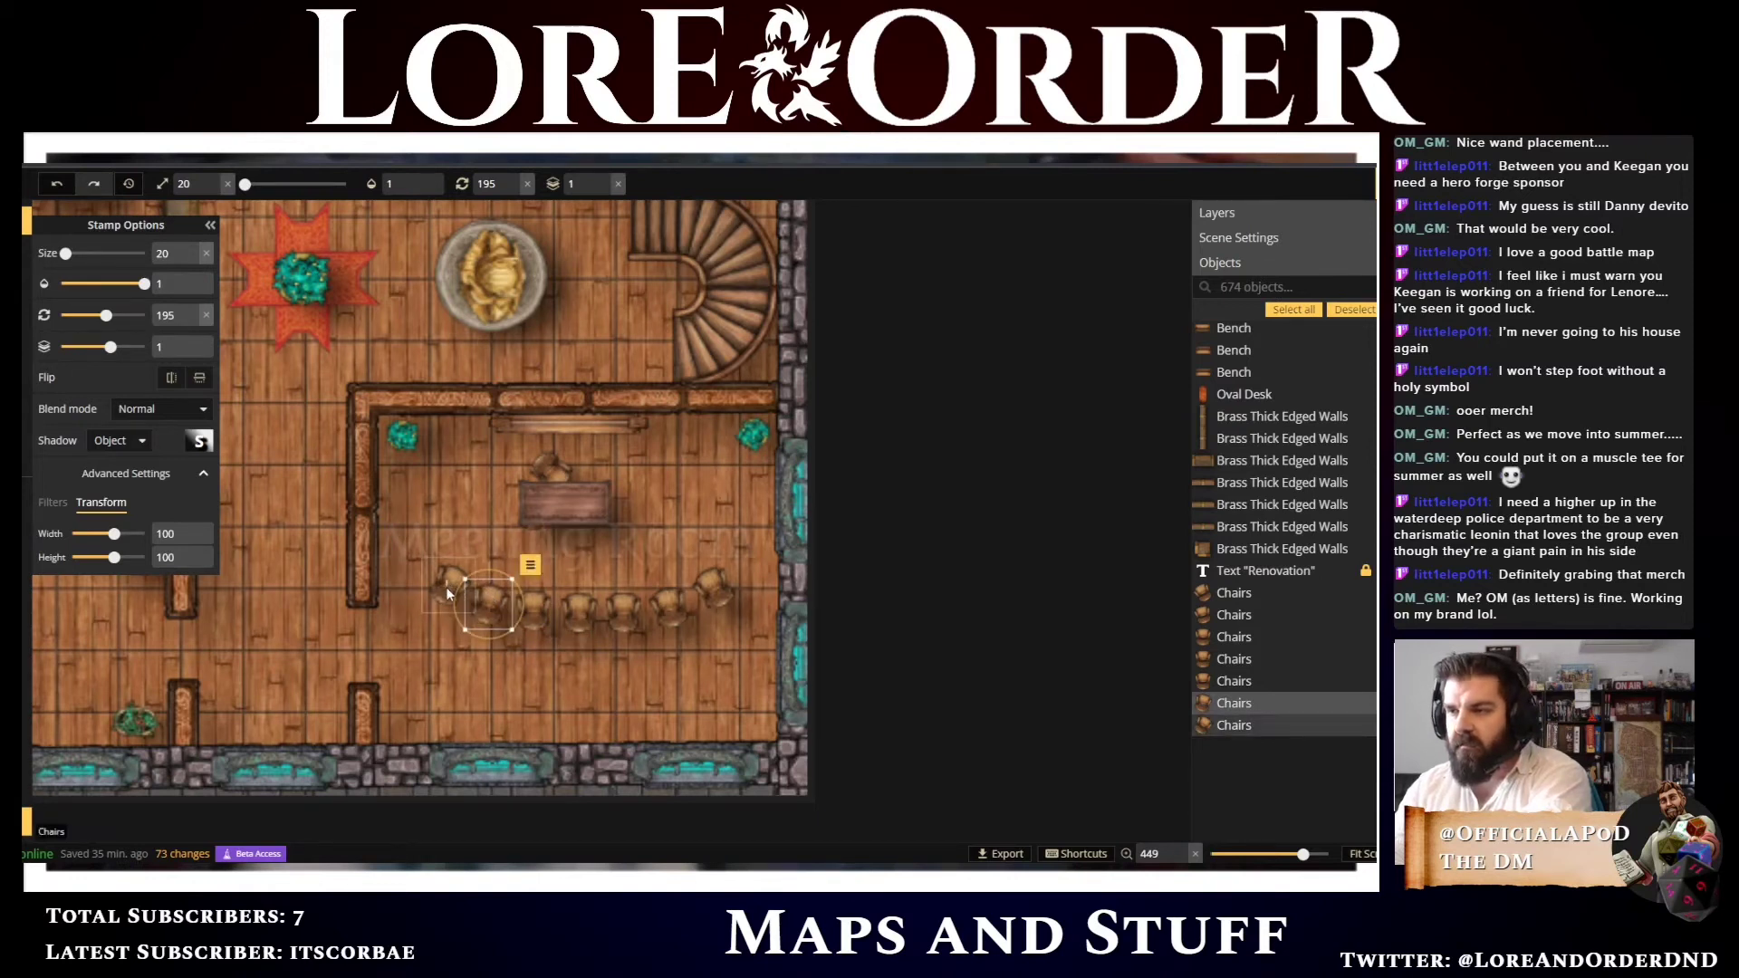
{"action": "left_click", "coordinate": [449, 584]}
{"action": "left_click_drag", "start_coordinate": [449, 584], "coordinate": [451, 588]}
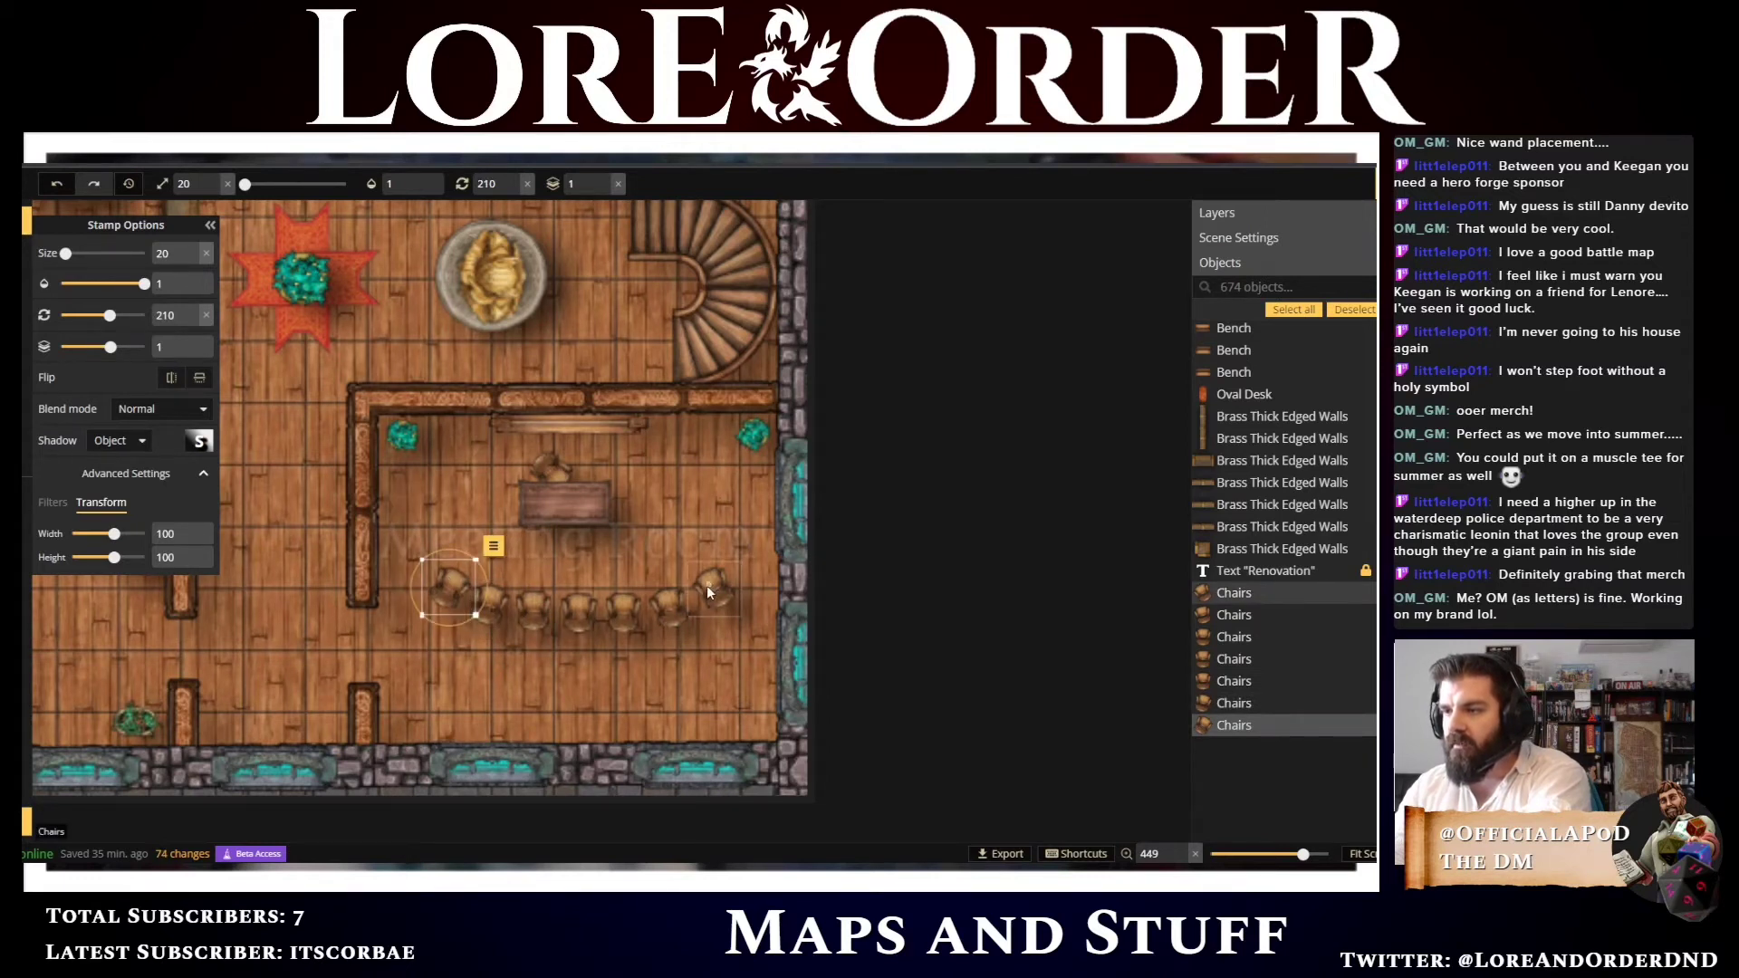
Nudge the rightmost chair slightly to settle the curved row's right end
{"action": "left_click", "coordinate": [707, 587]}
{"action": "left_click_drag", "start_coordinate": [707, 587], "coordinate": [709, 587]}
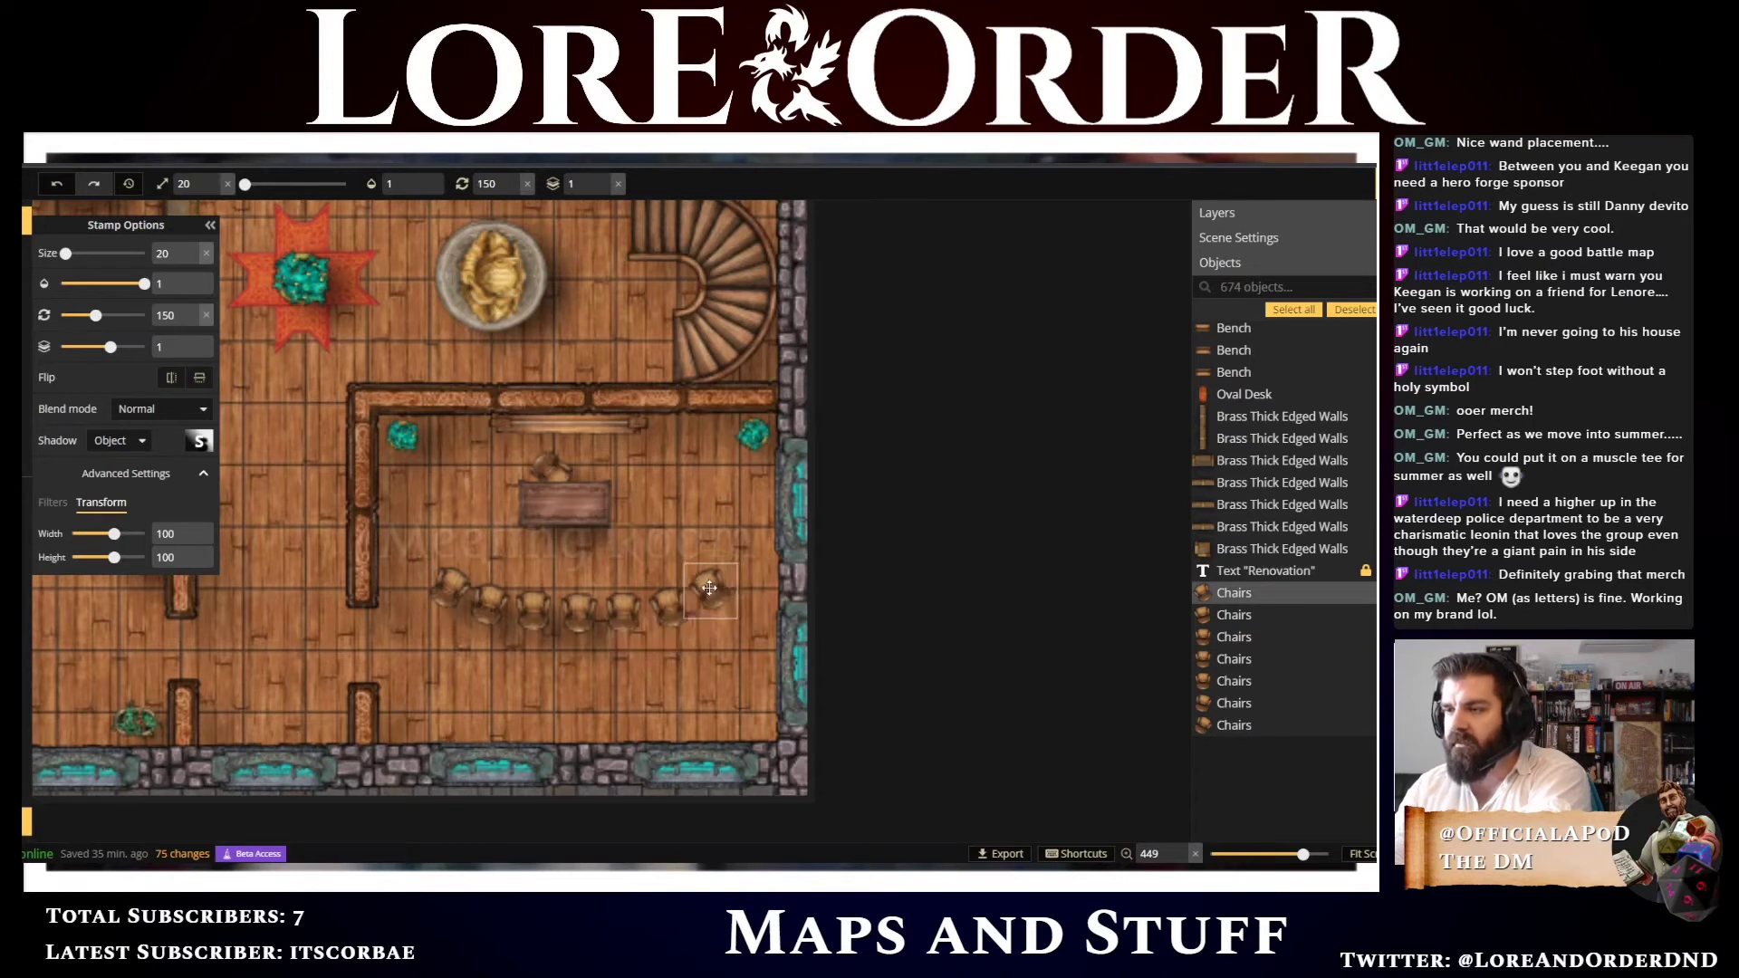
{"action": "left_click", "coordinate": [492, 666]}
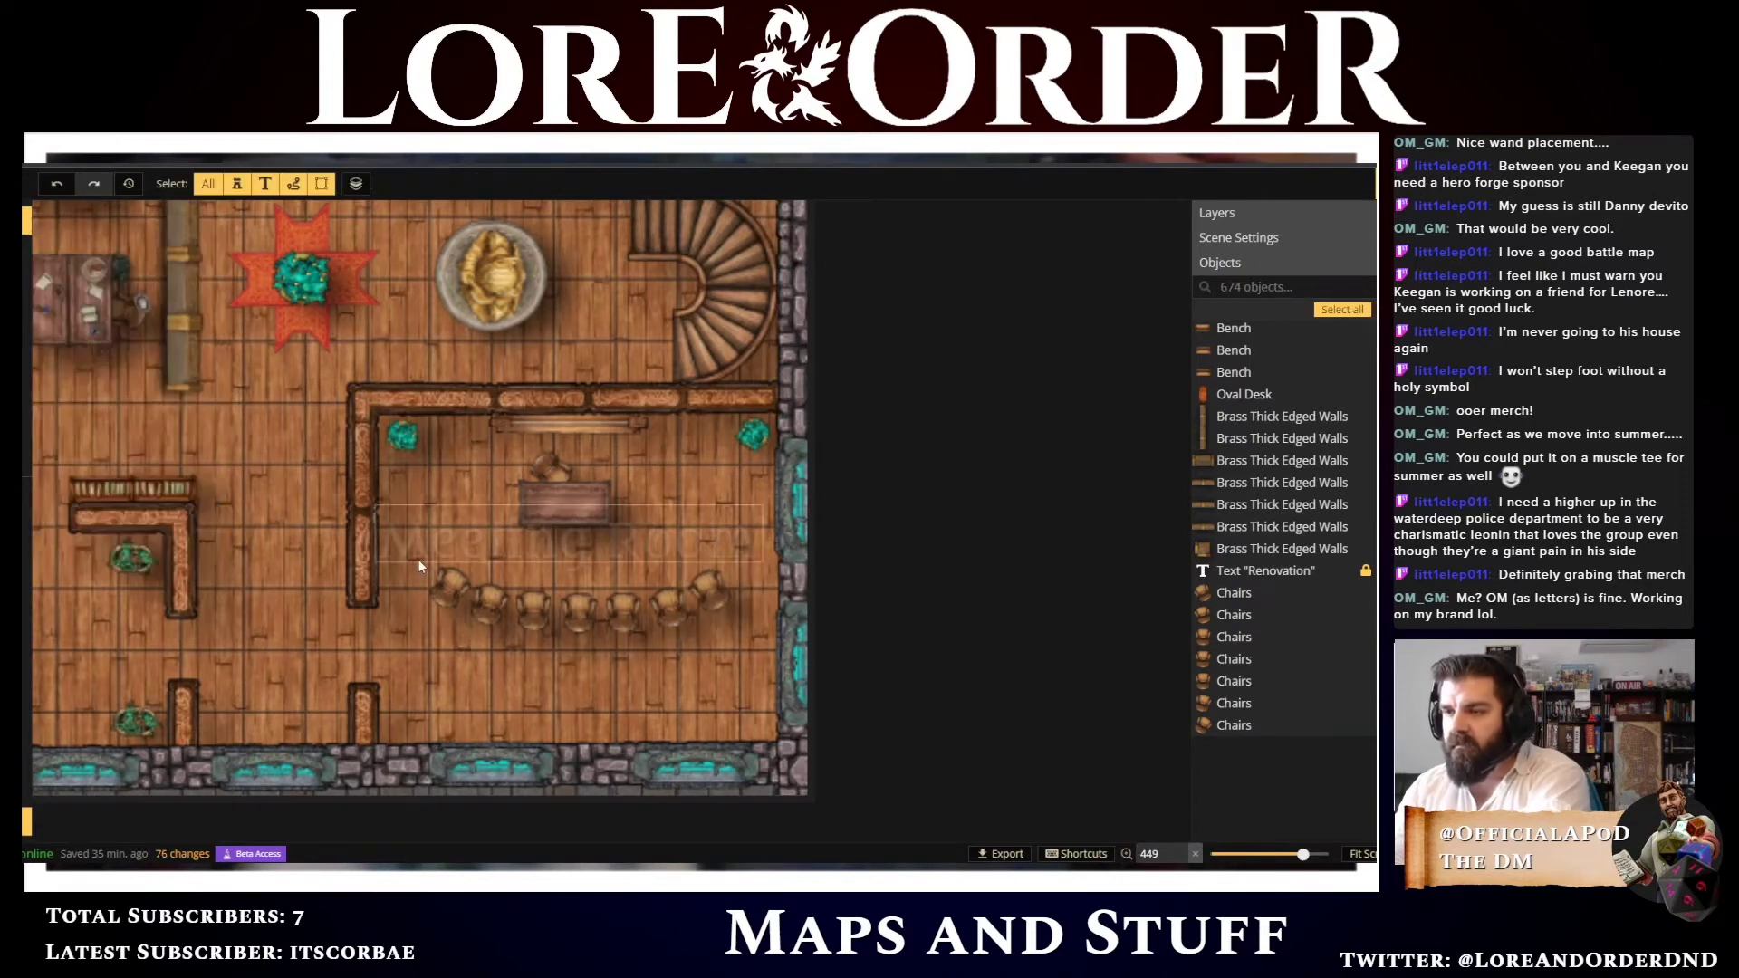
Copy the whole curved chair row and paste two copies, stacking them as further rows below the original
{"action": "left_click_drag", "start_coordinate": [402, 647], "coordinate": [738, 564]}
{"action": "key", "text": "ctrl+c"}
{"action": "key", "text": "ctrl+v"}
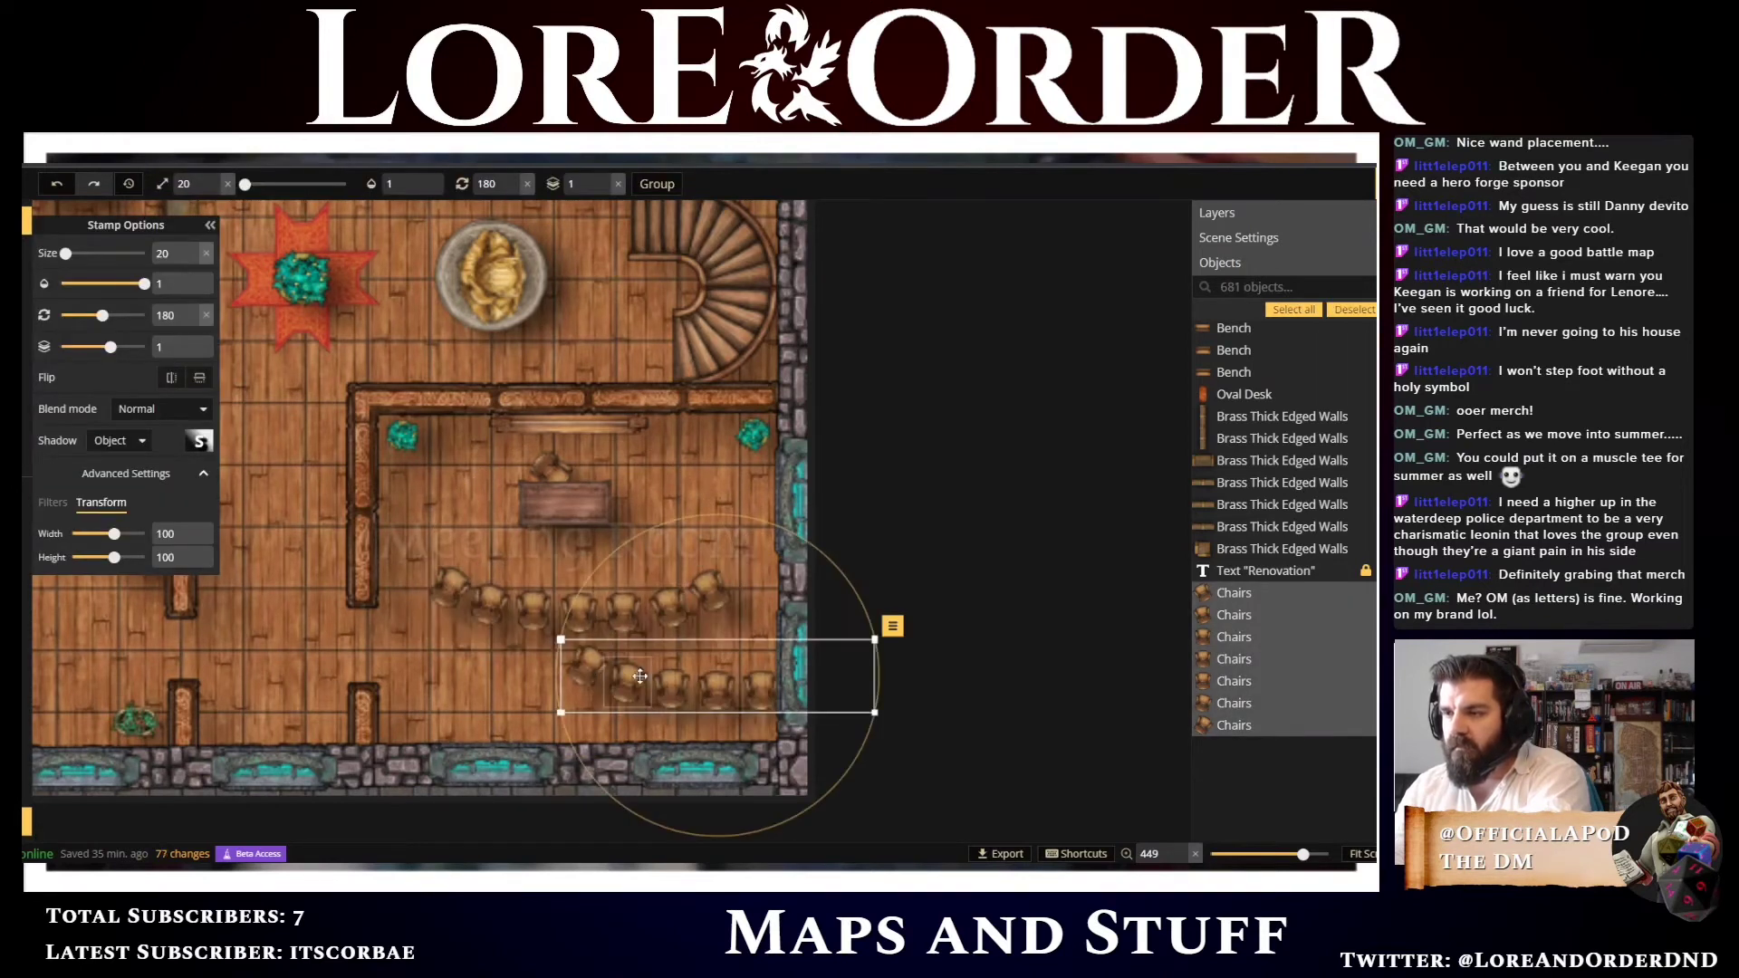
{"action": "left_click_drag", "start_coordinate": [667, 685], "coordinate": [535, 661]}
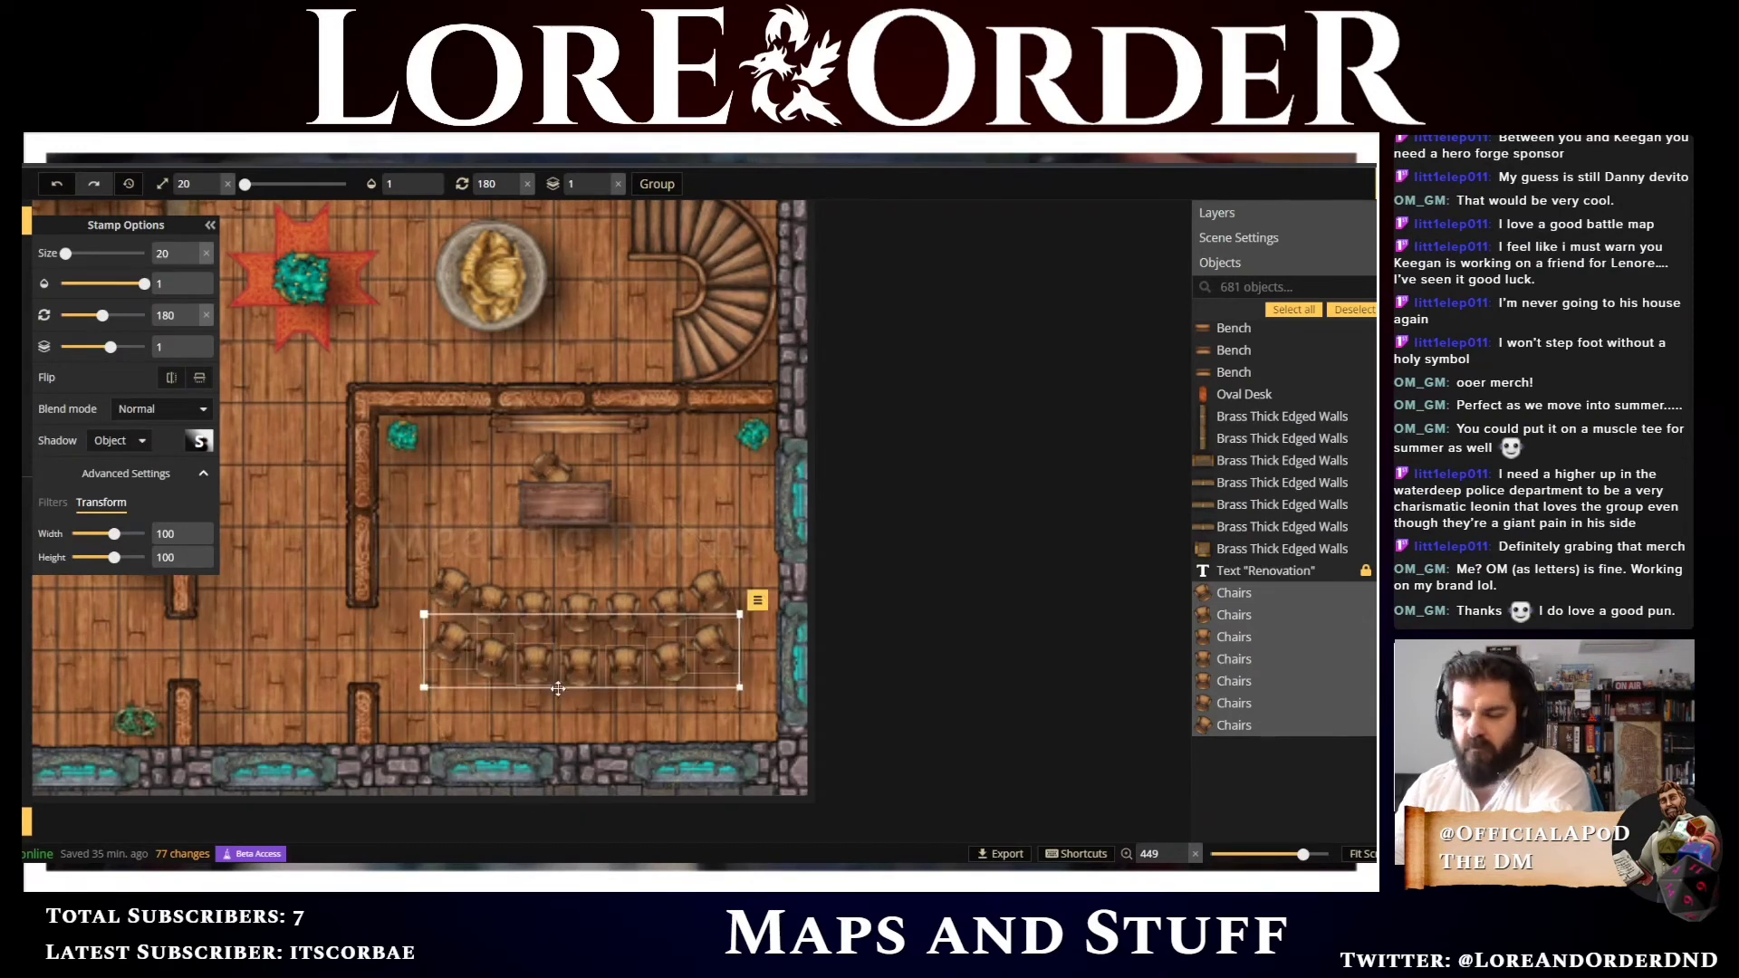
{"action": "key", "text": "ctrl+v"}
{"action": "left_click_drag", "start_coordinate": [622, 718], "coordinate": [519, 704]}
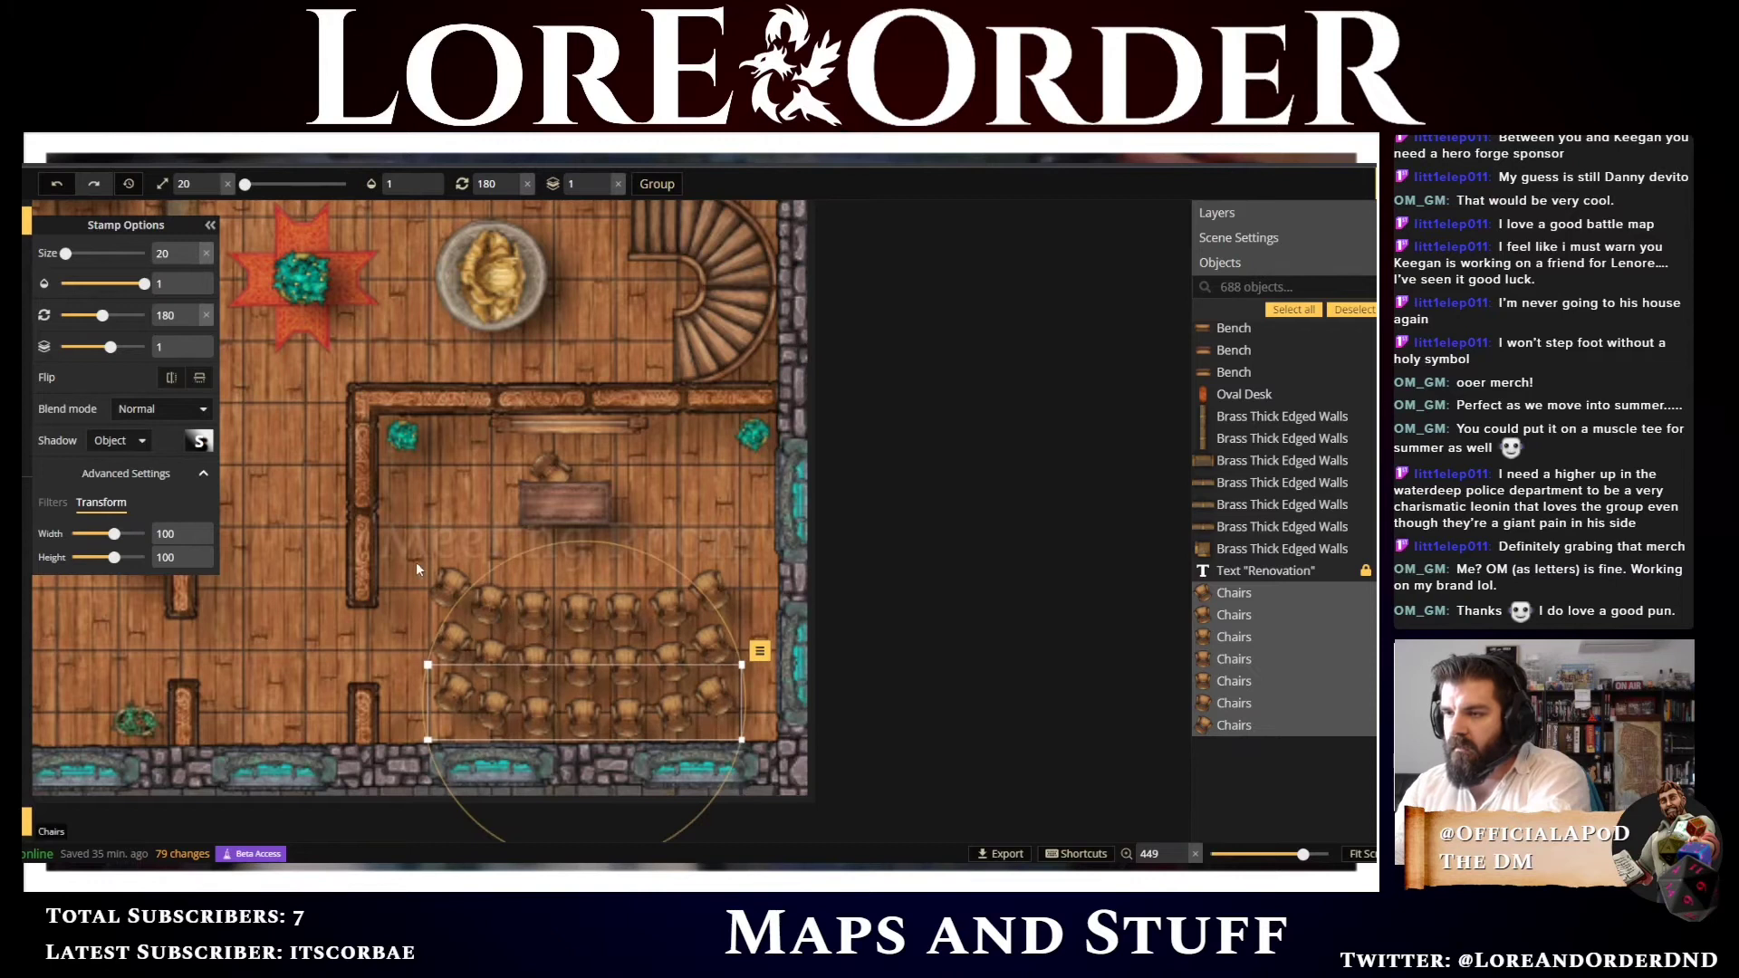
Select all three chair rows and shift the block slightly left and down to fit the room
{"action": "left_click_drag", "start_coordinate": [405, 574], "coordinate": [758, 738]}
{"action": "left_click_drag", "start_coordinate": [615, 690], "coordinate": [597, 691]}
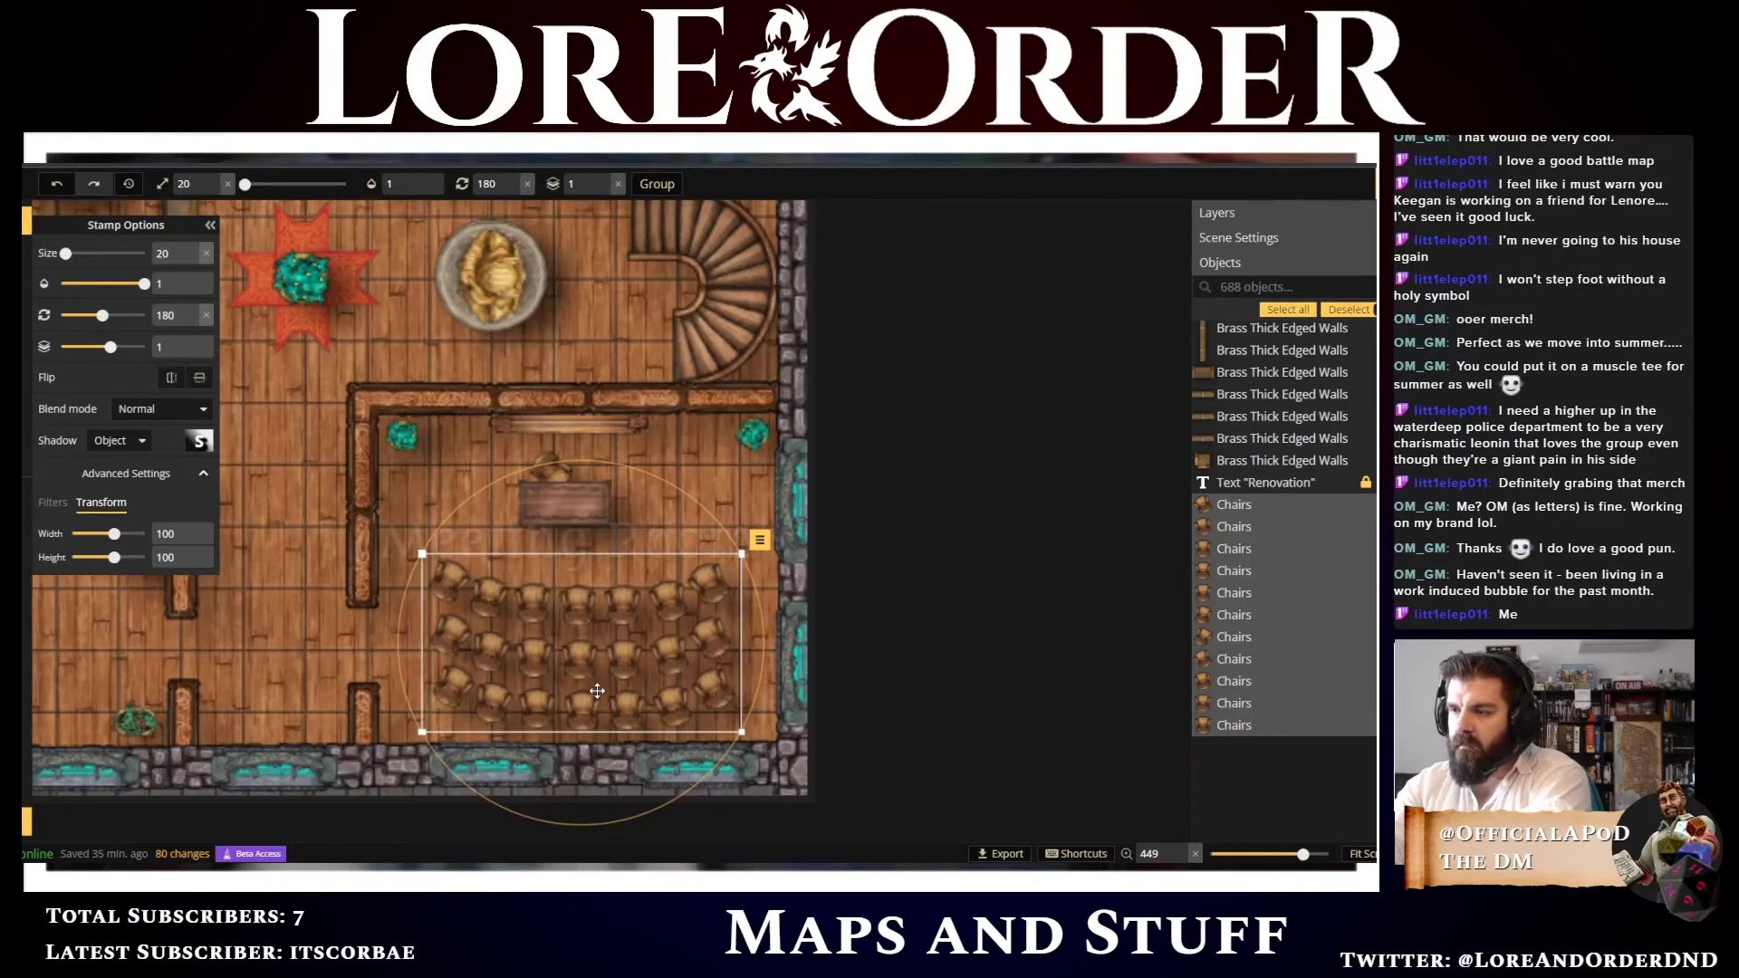
{"action": "key", "text": "Left"}
{"action": "key", "text": "Down"}
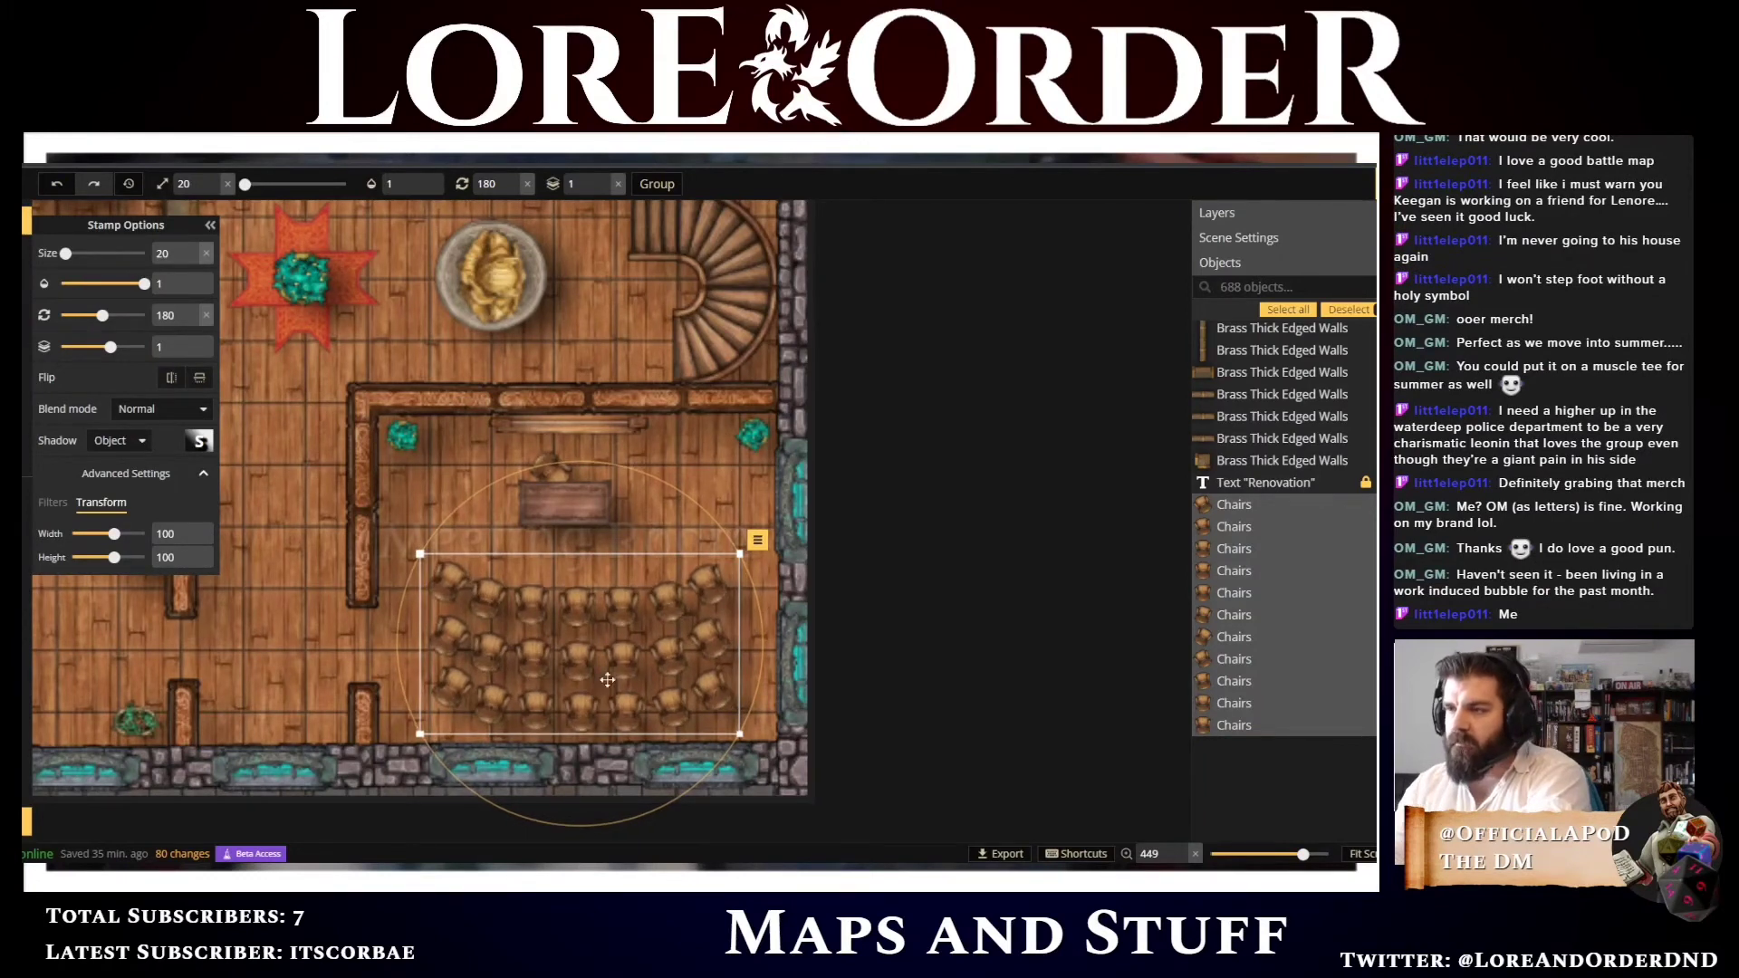
{"action": "left_click", "coordinate": [864, 487]}
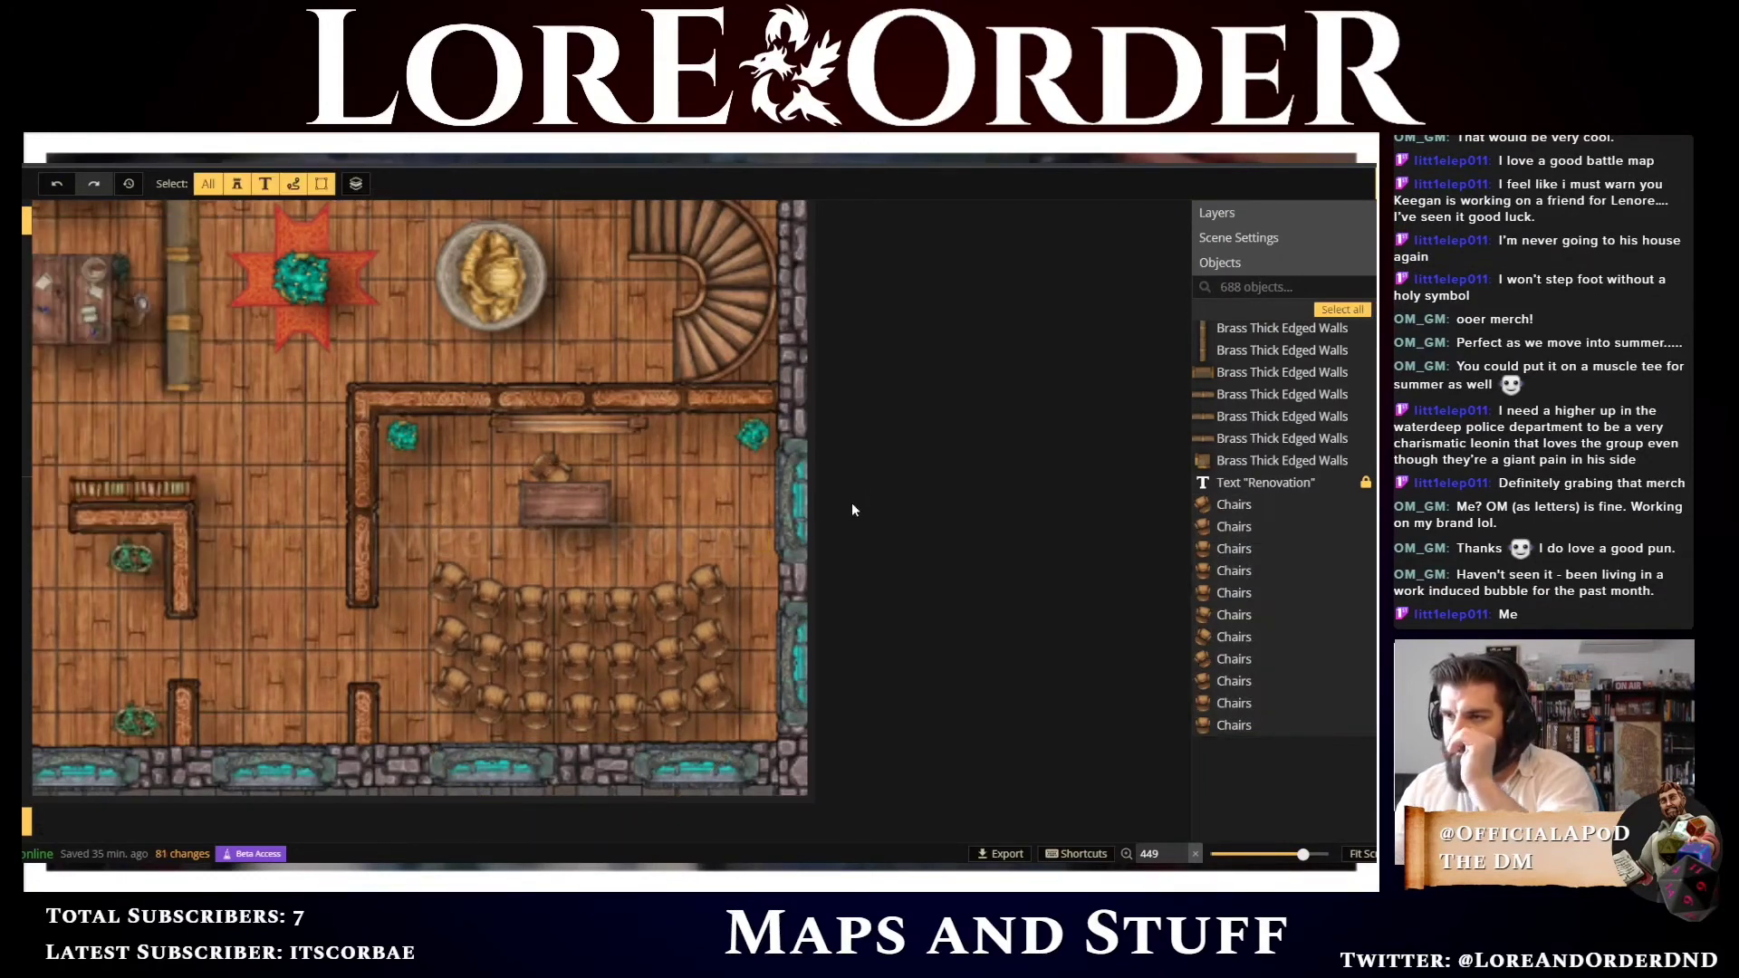
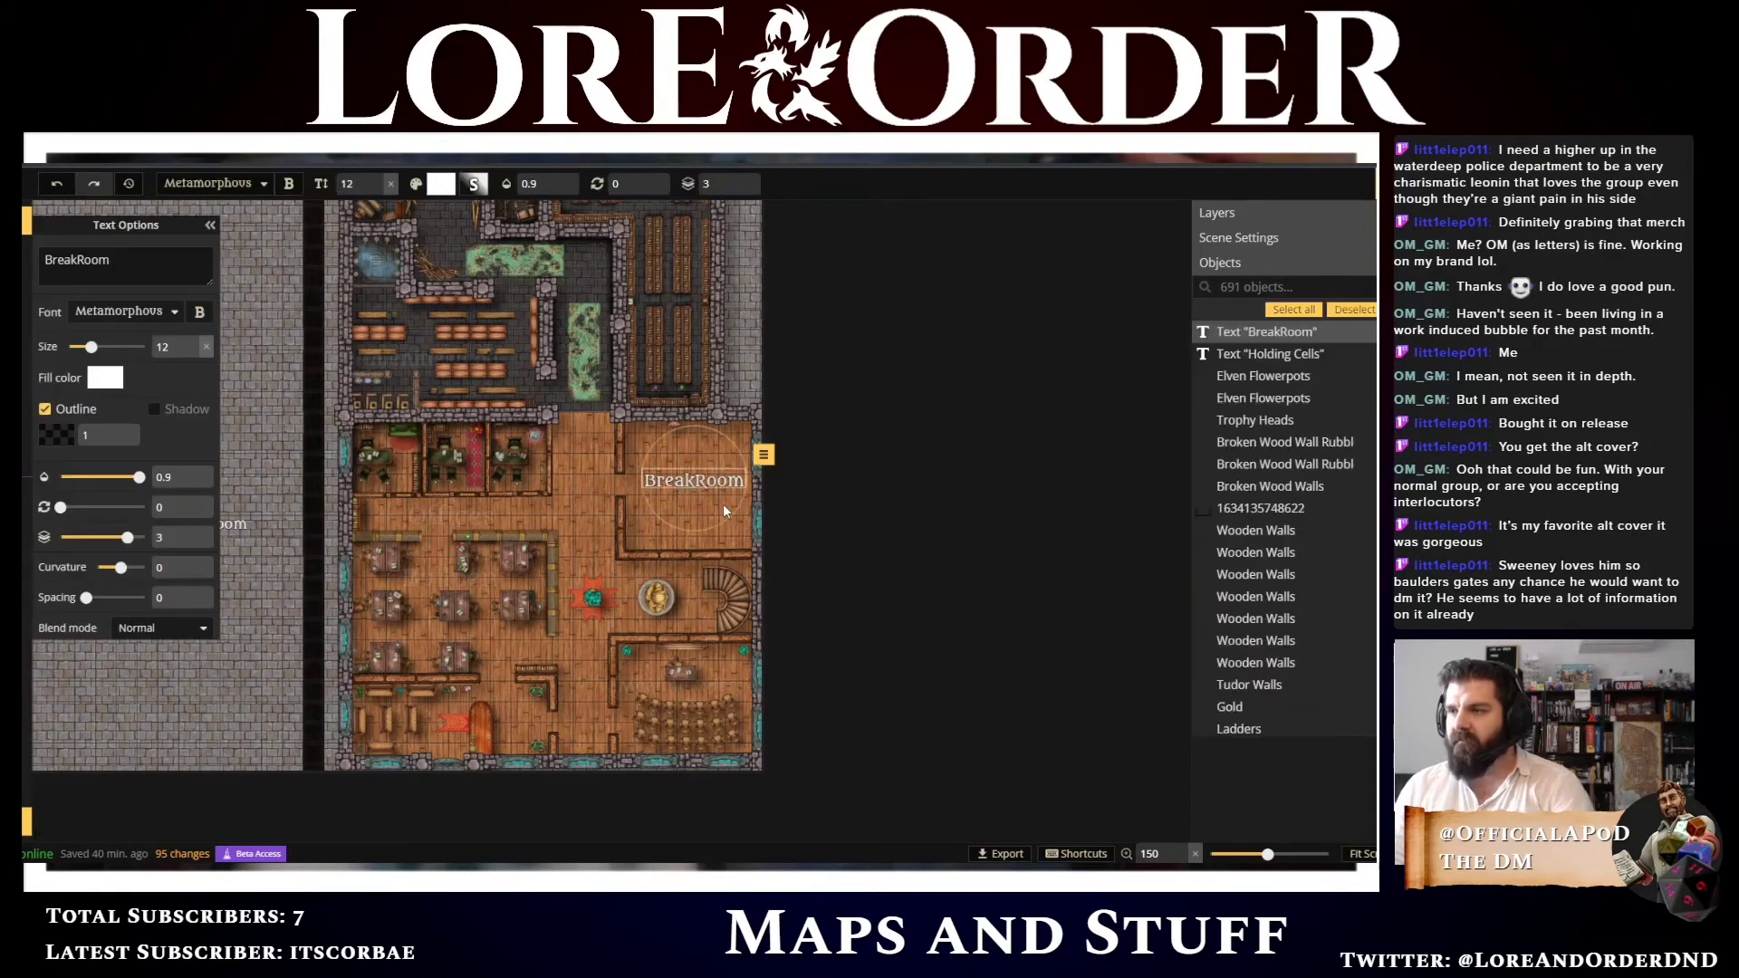
Lower the BreakRoom label's opacity to 0.1 and shift it slightly down and left
{"action": "scroll", "coordinate": [702, 467], "scroll_direction": "up", "scroll_amount": 3}
{"action": "left_click_drag", "start_coordinate": [633, 357], "coordinate": [613, 420]}
{"action": "scroll", "coordinate": [616, 459], "scroll_direction": "up", "scroll_amount": 1}
{"action": "scroll", "coordinate": [617, 459], "scroll_direction": "down", "scroll_amount": 1}
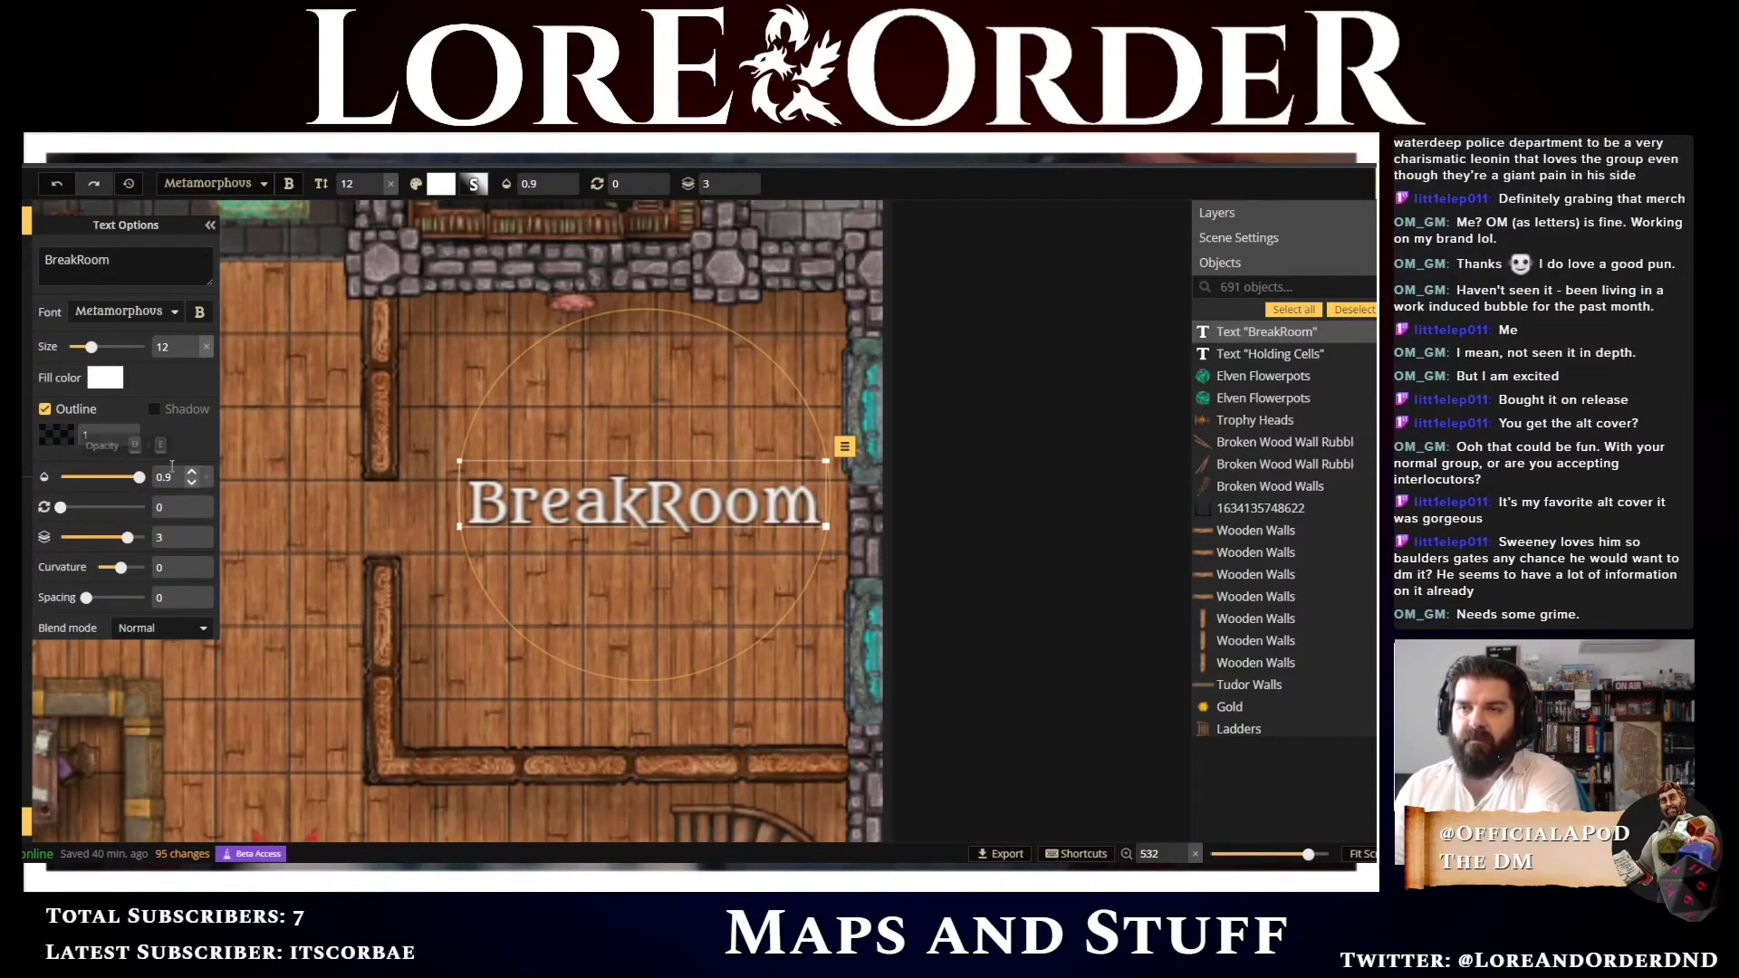
{"action": "left_click_drag", "start_coordinate": [177, 477], "coordinate": [154, 476]}
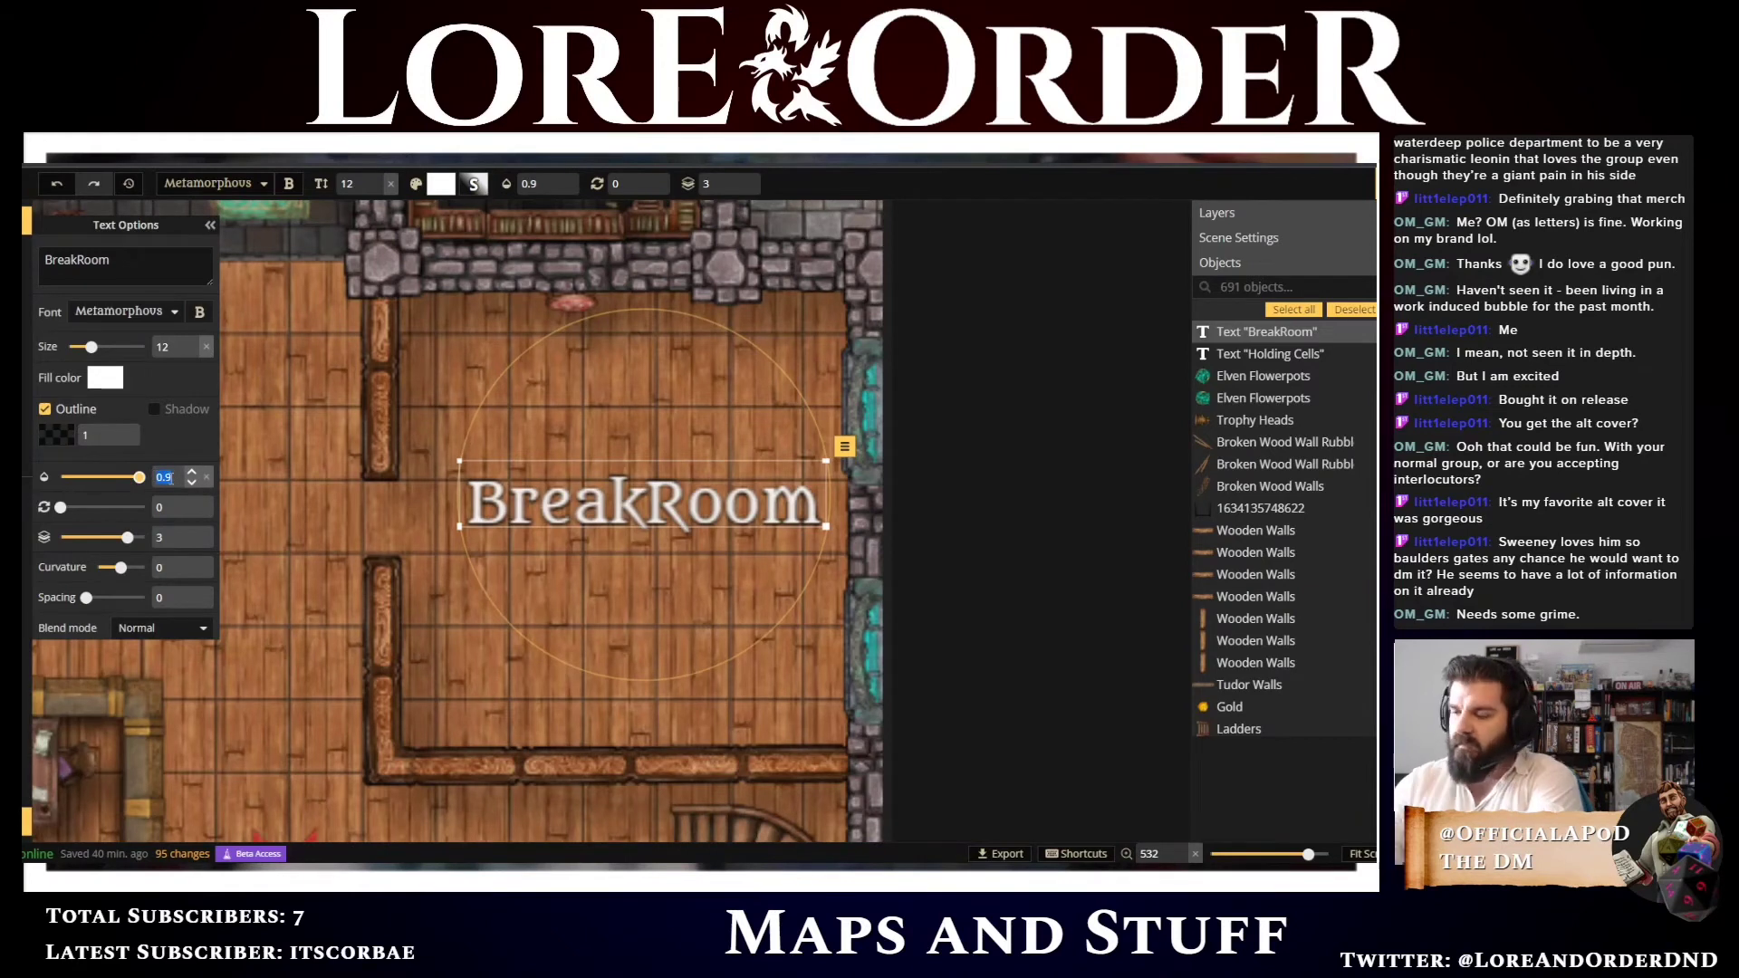
{"action": "type", "text": "0.1"}
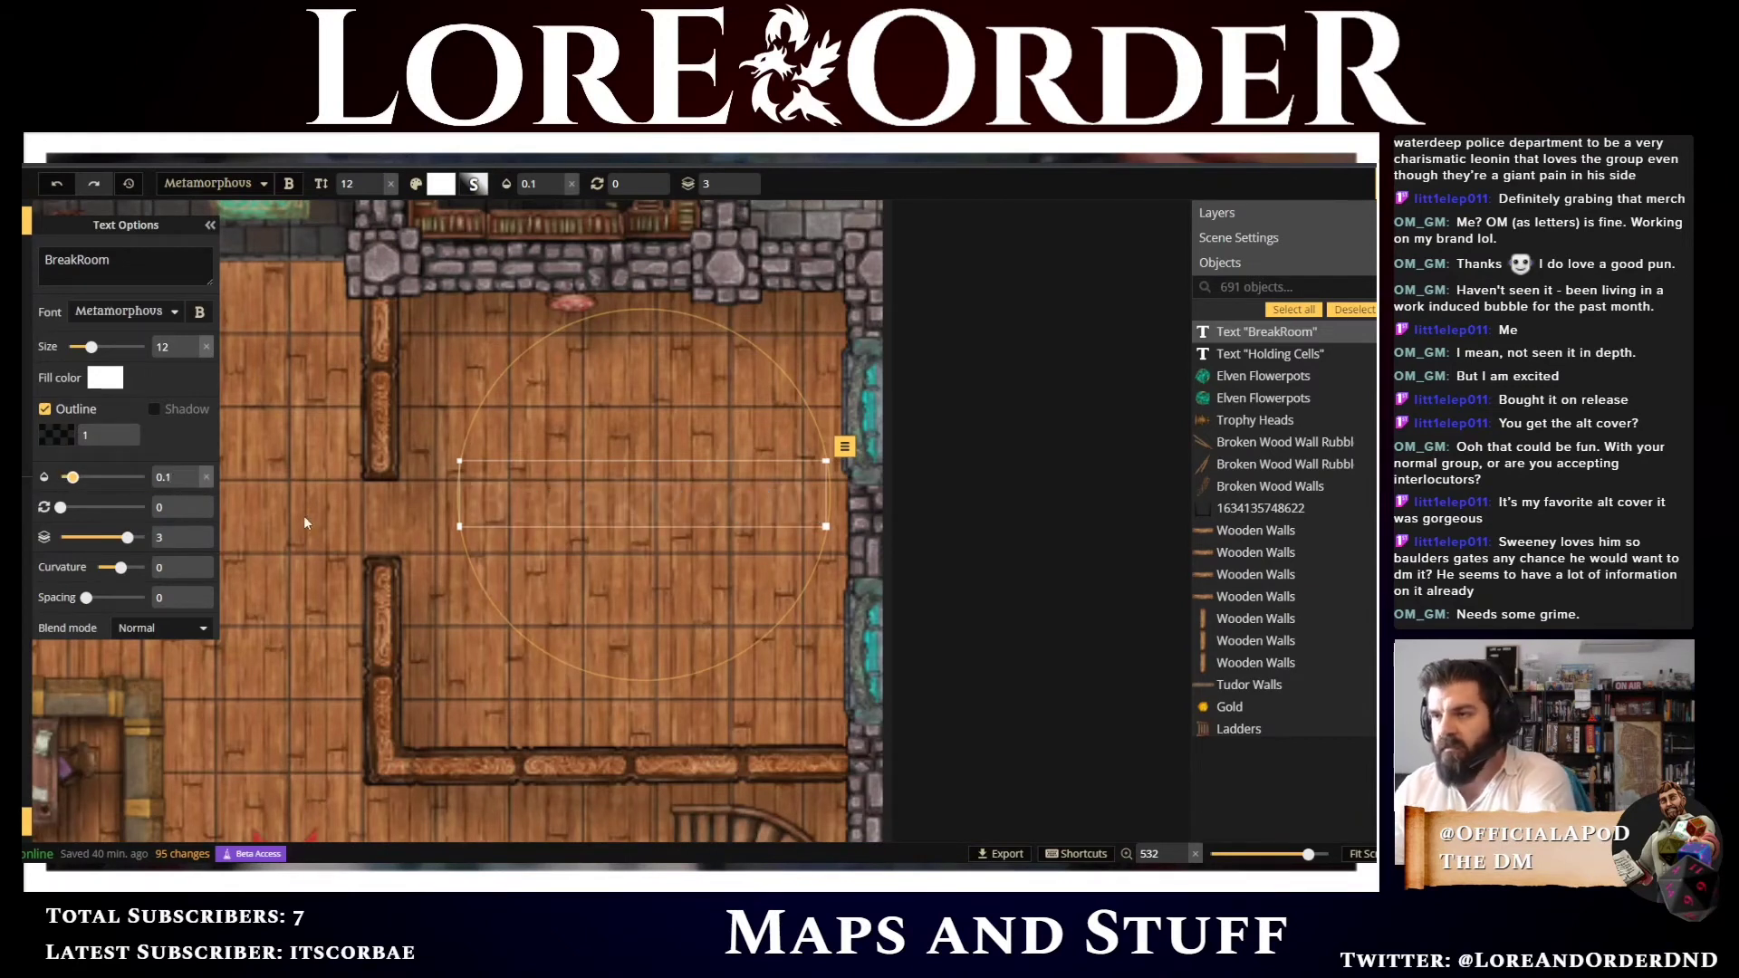
{"action": "left_click_drag", "start_coordinate": [612, 494], "coordinate": [589, 512]}
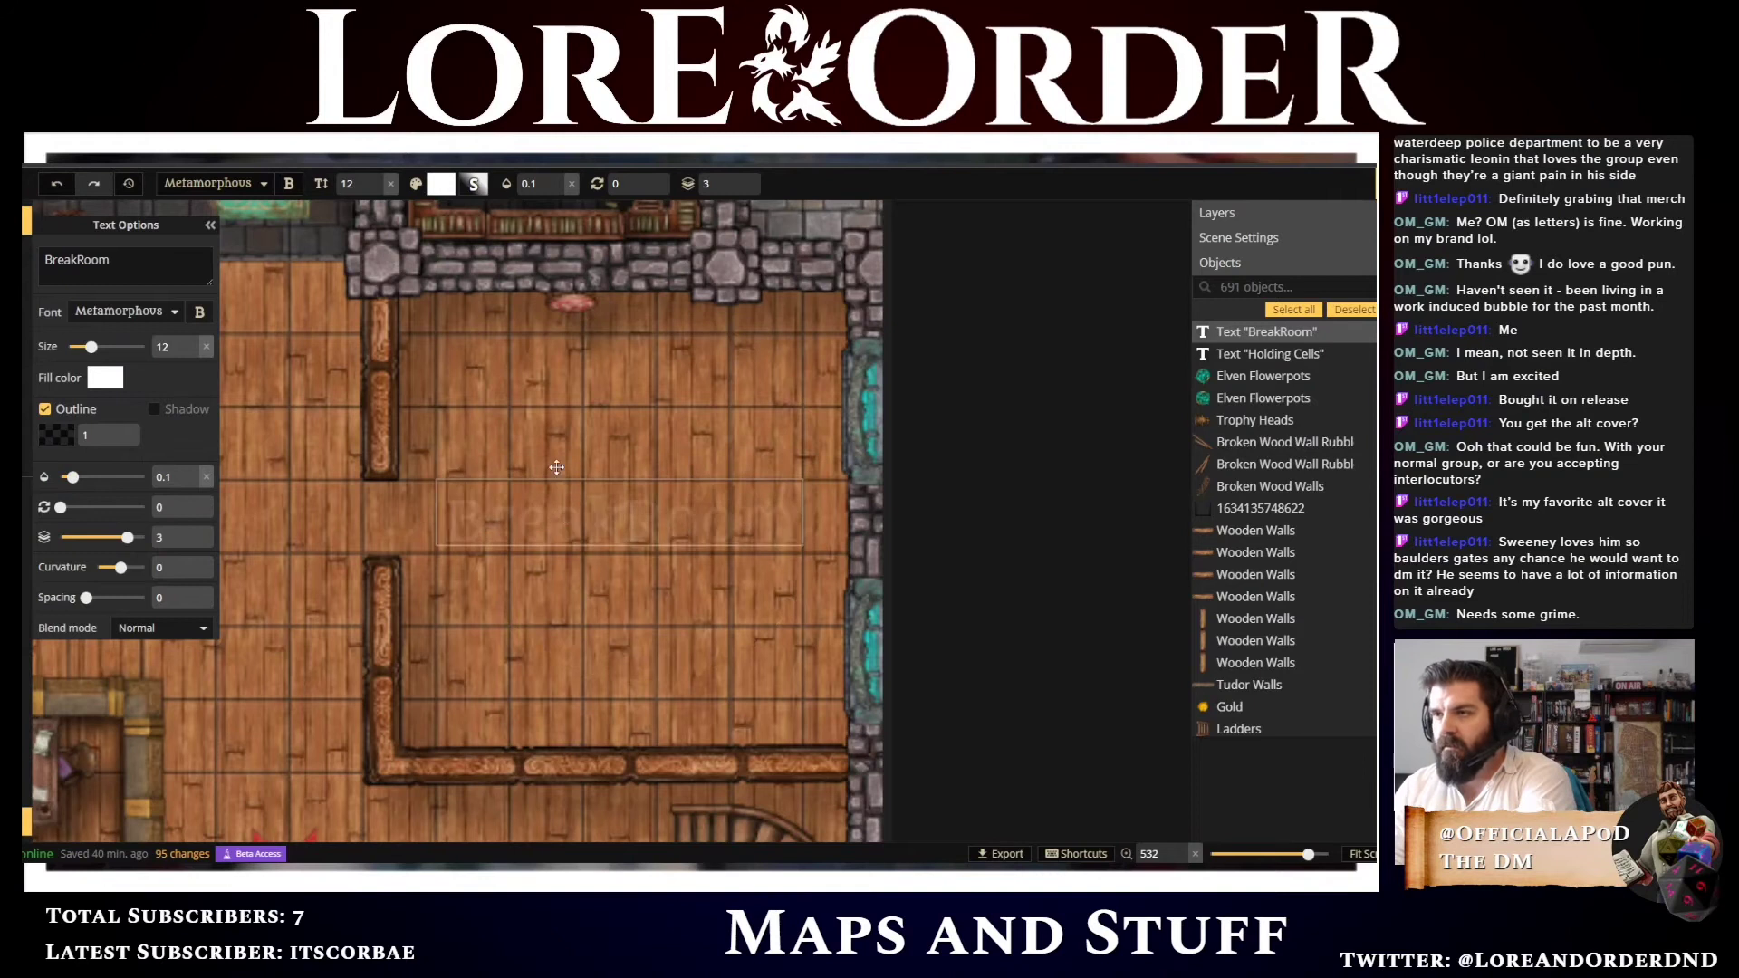
Nudge the target practice stamp at the break room's top wall up and reduce its height to 70
{"action": "left_click", "coordinate": [506, 353]}
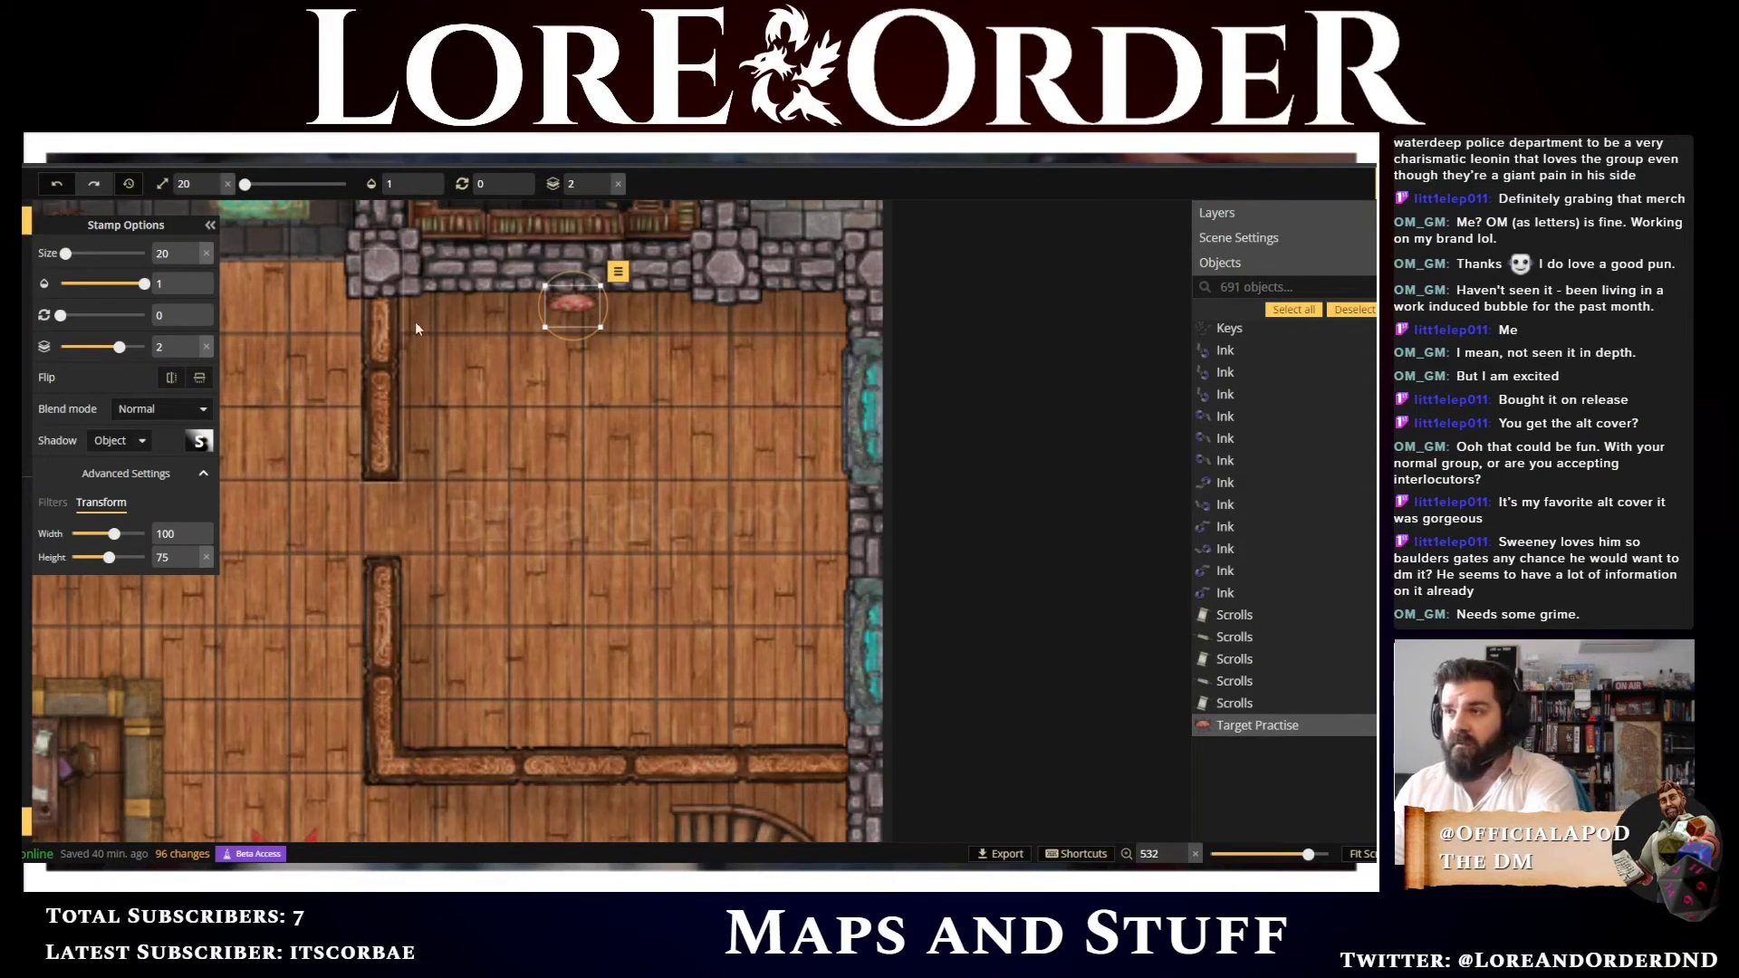
{"action": "key", "text": "Up"}
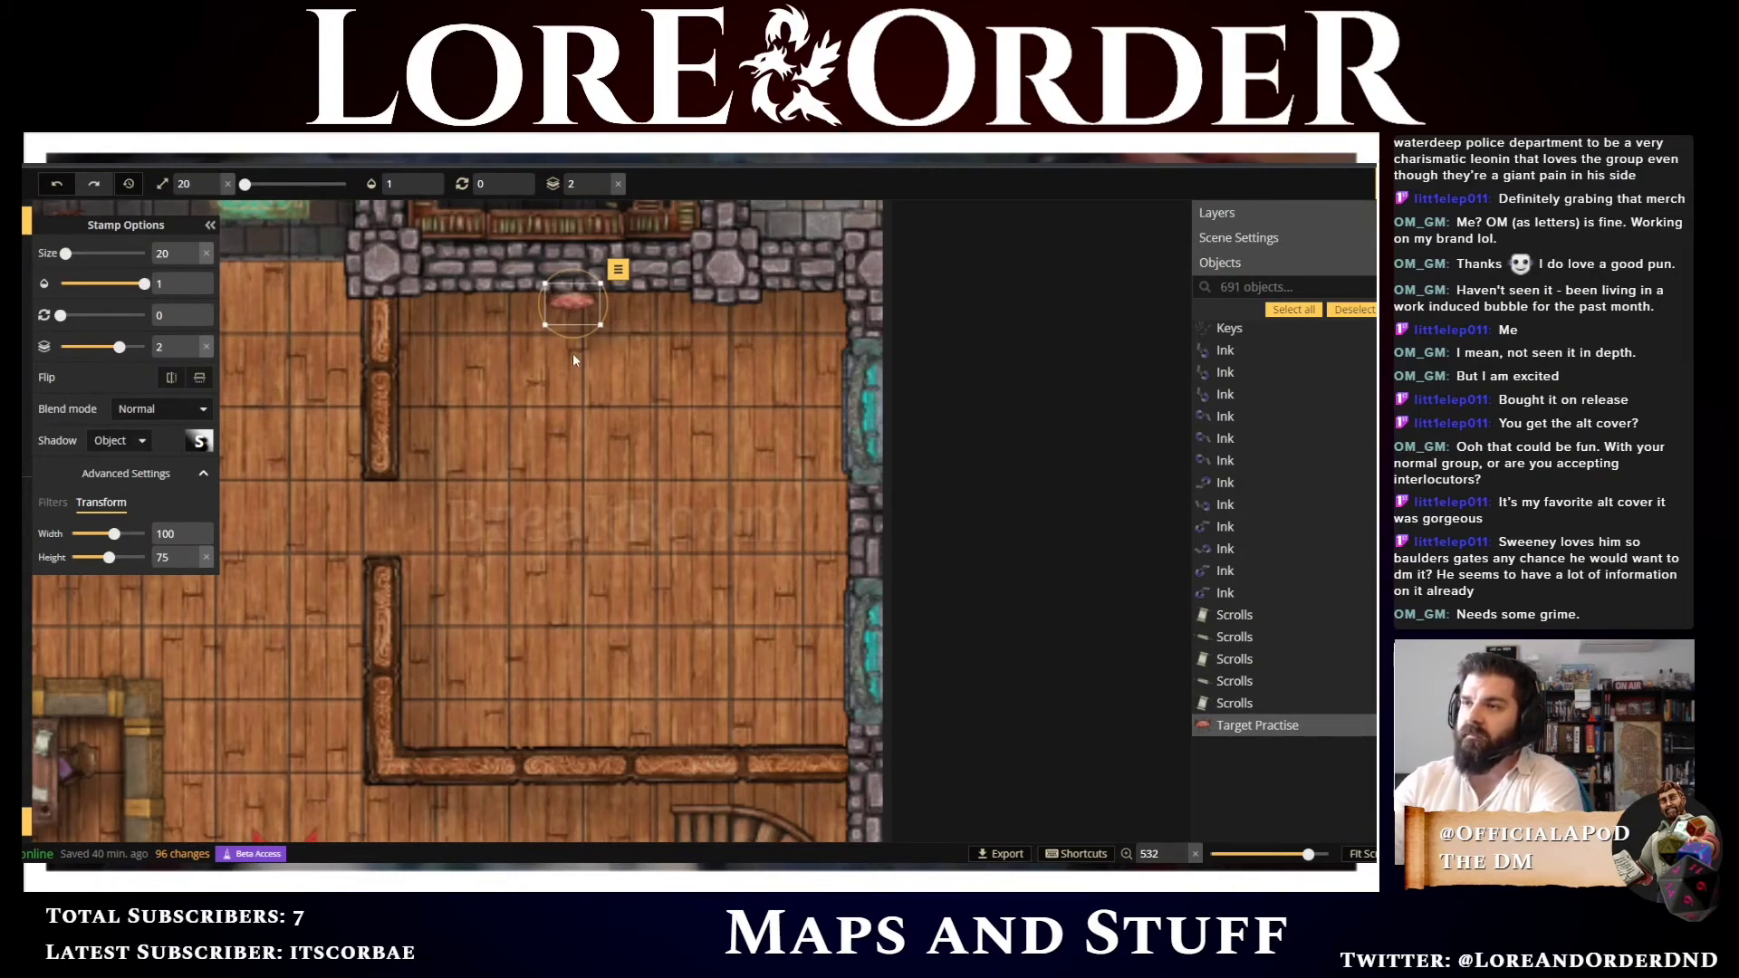
{"action": "left_click", "coordinate": [191, 563]}
{"action": "left_click", "coordinate": [192, 563]}
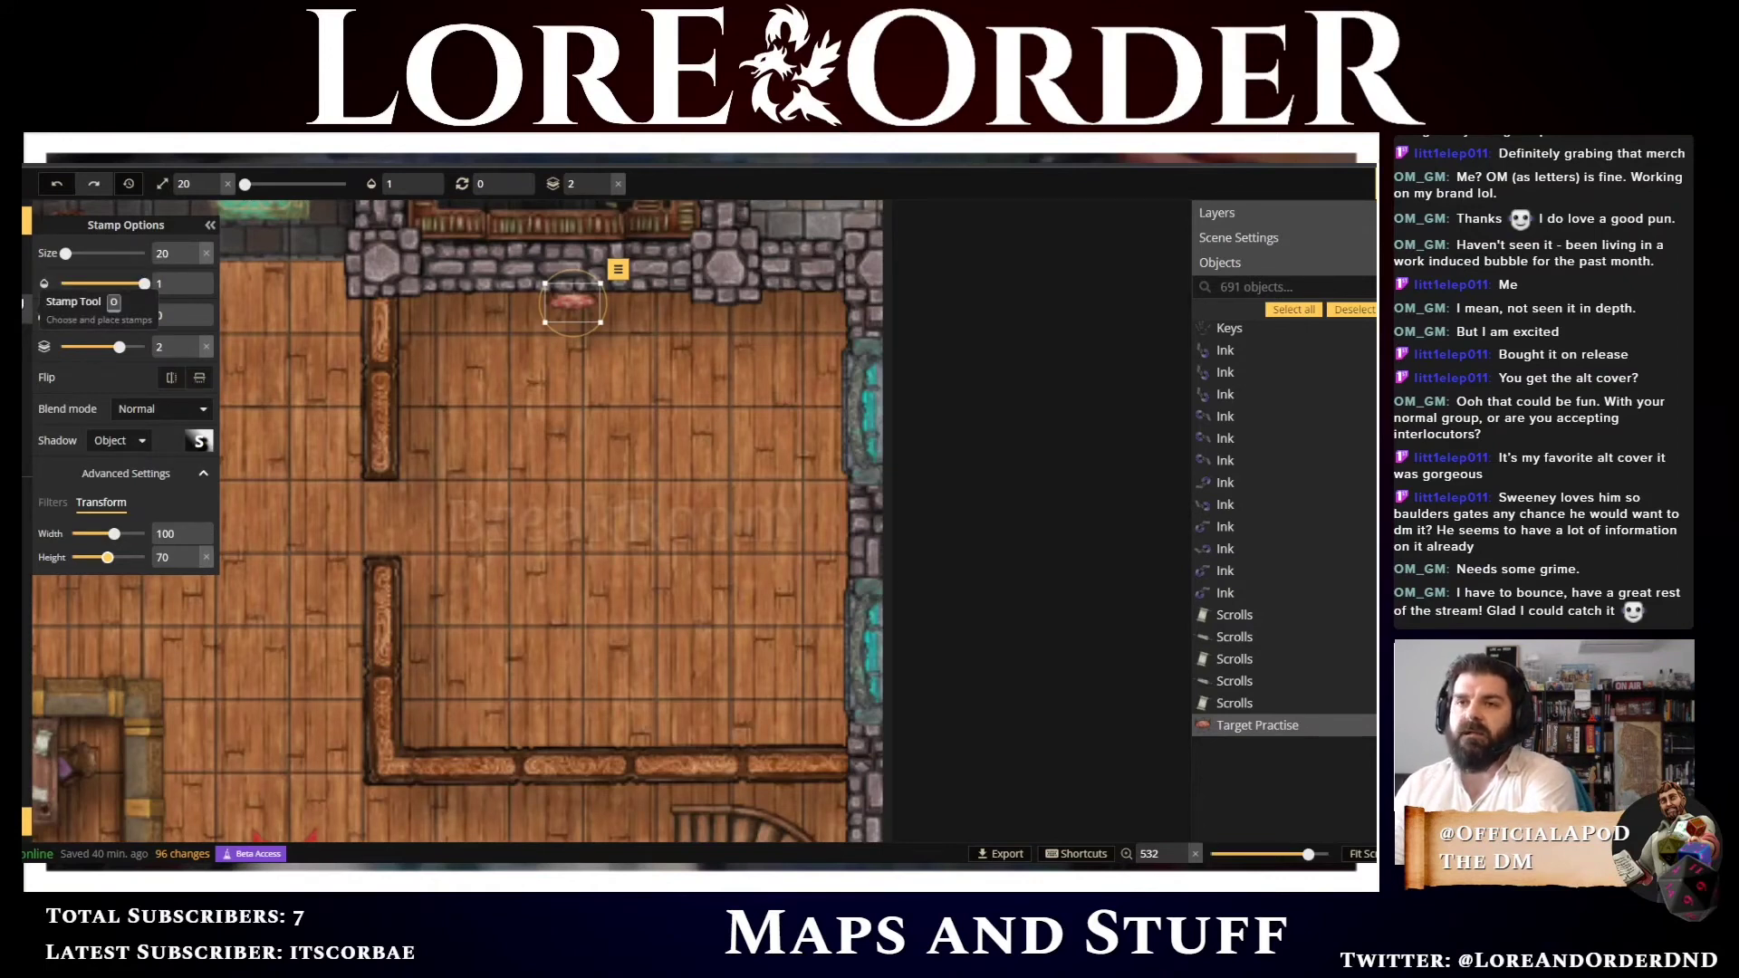
Open the stamp catalog, clear the food filter and search for fireplace stamps
{"action": "left_click", "coordinate": [26, 337]}
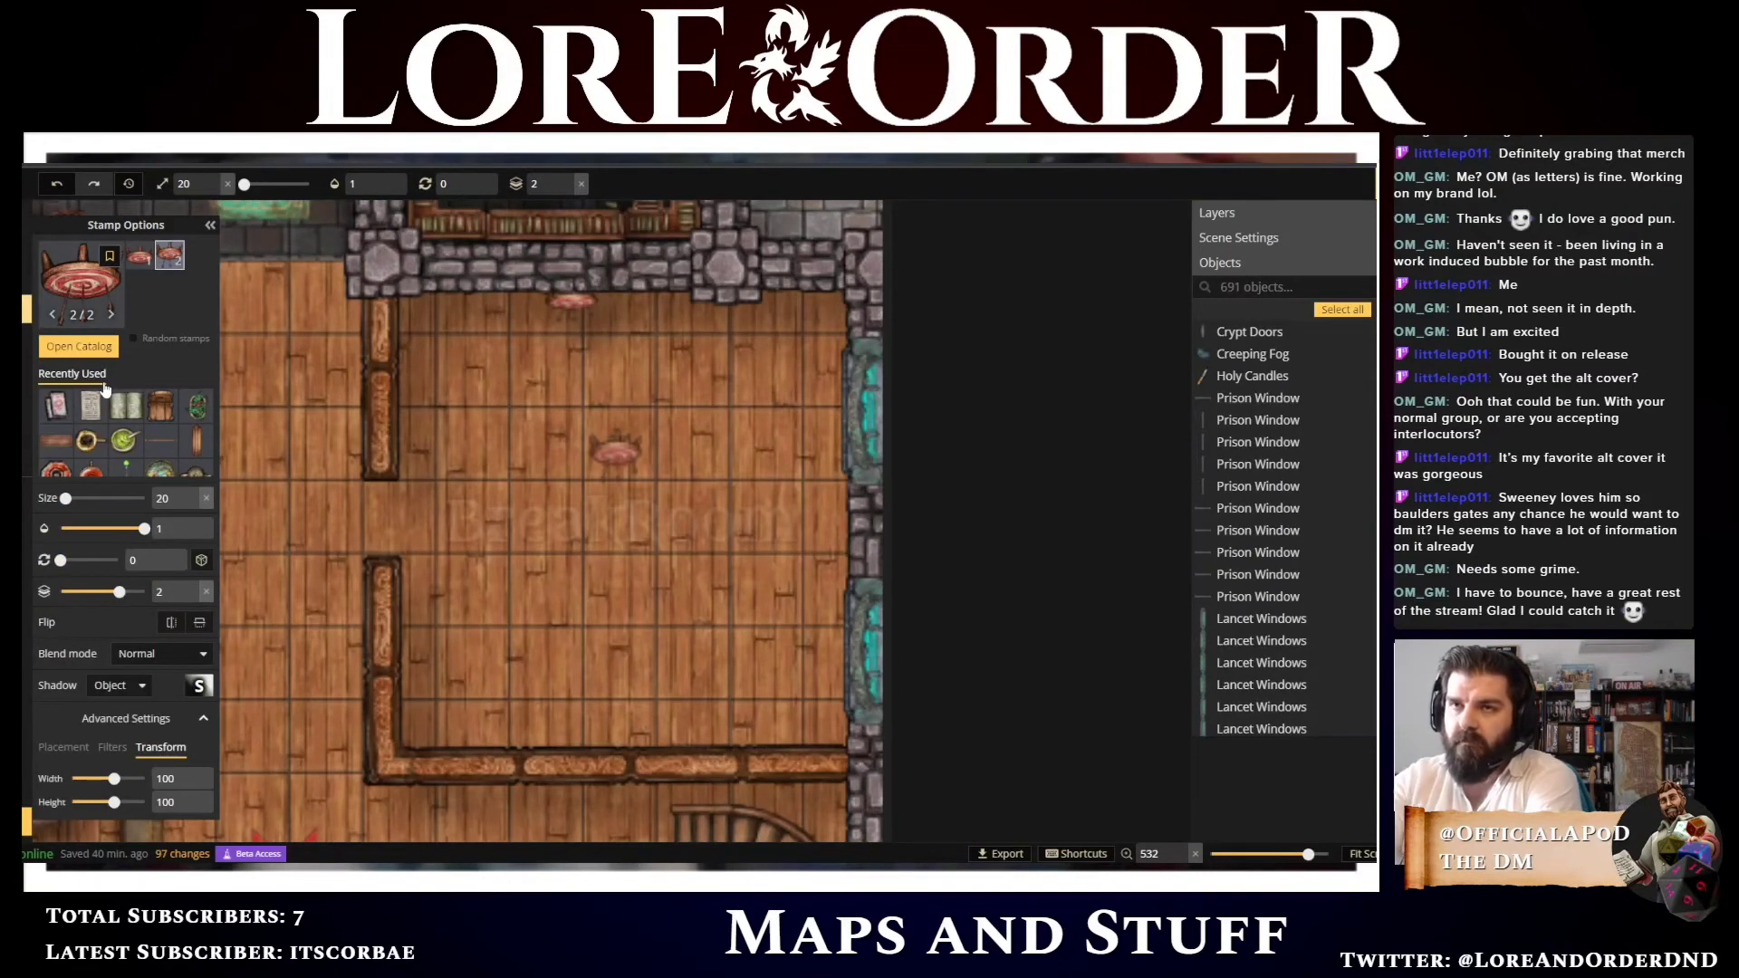
{"action": "left_click", "coordinate": [79, 346]}
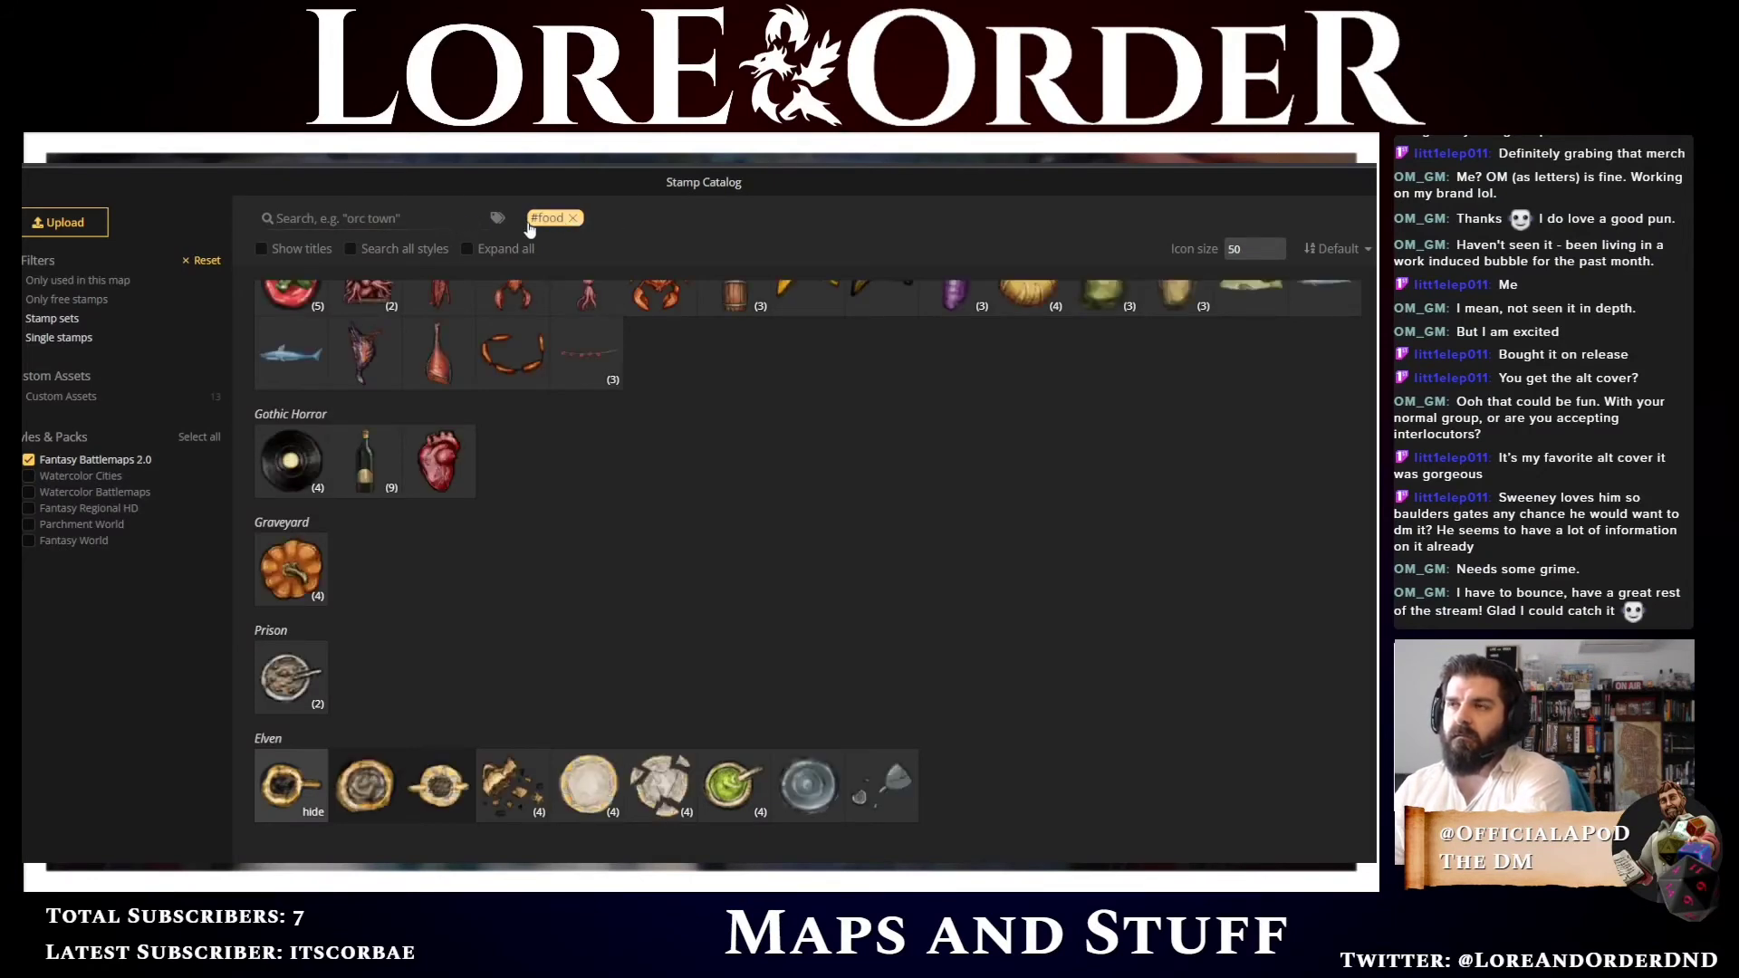
{"action": "left_click", "coordinate": [574, 219]}
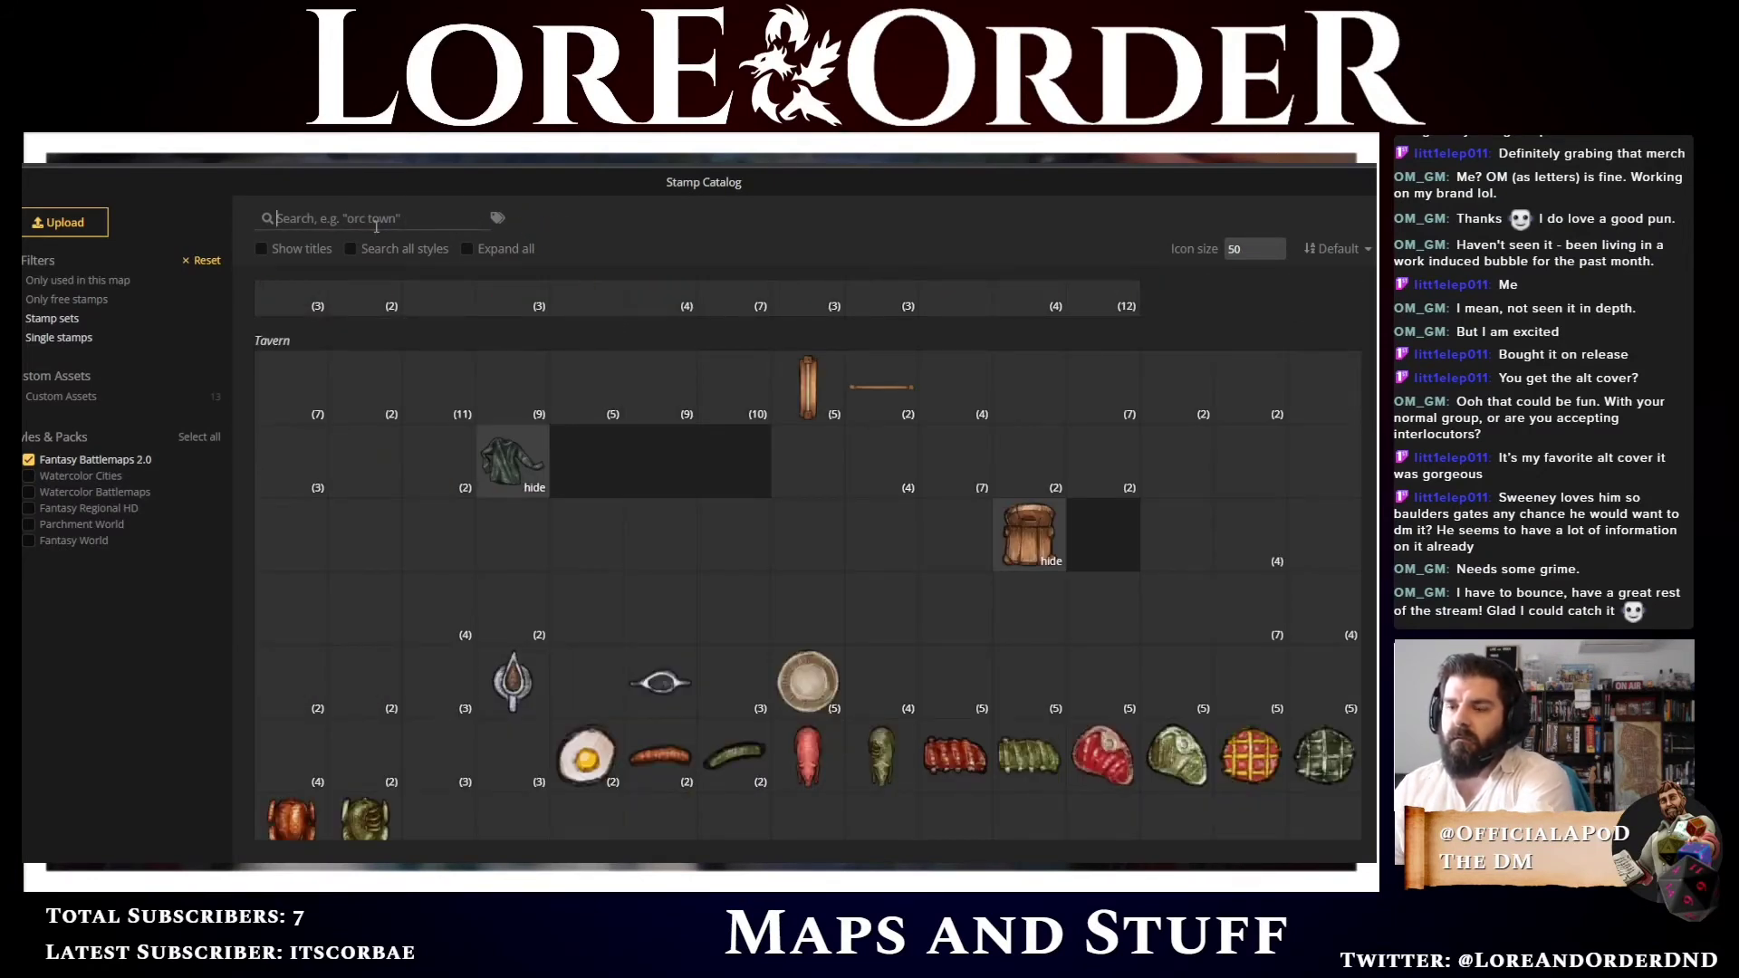
{"action": "type", "text": "fireplace"}
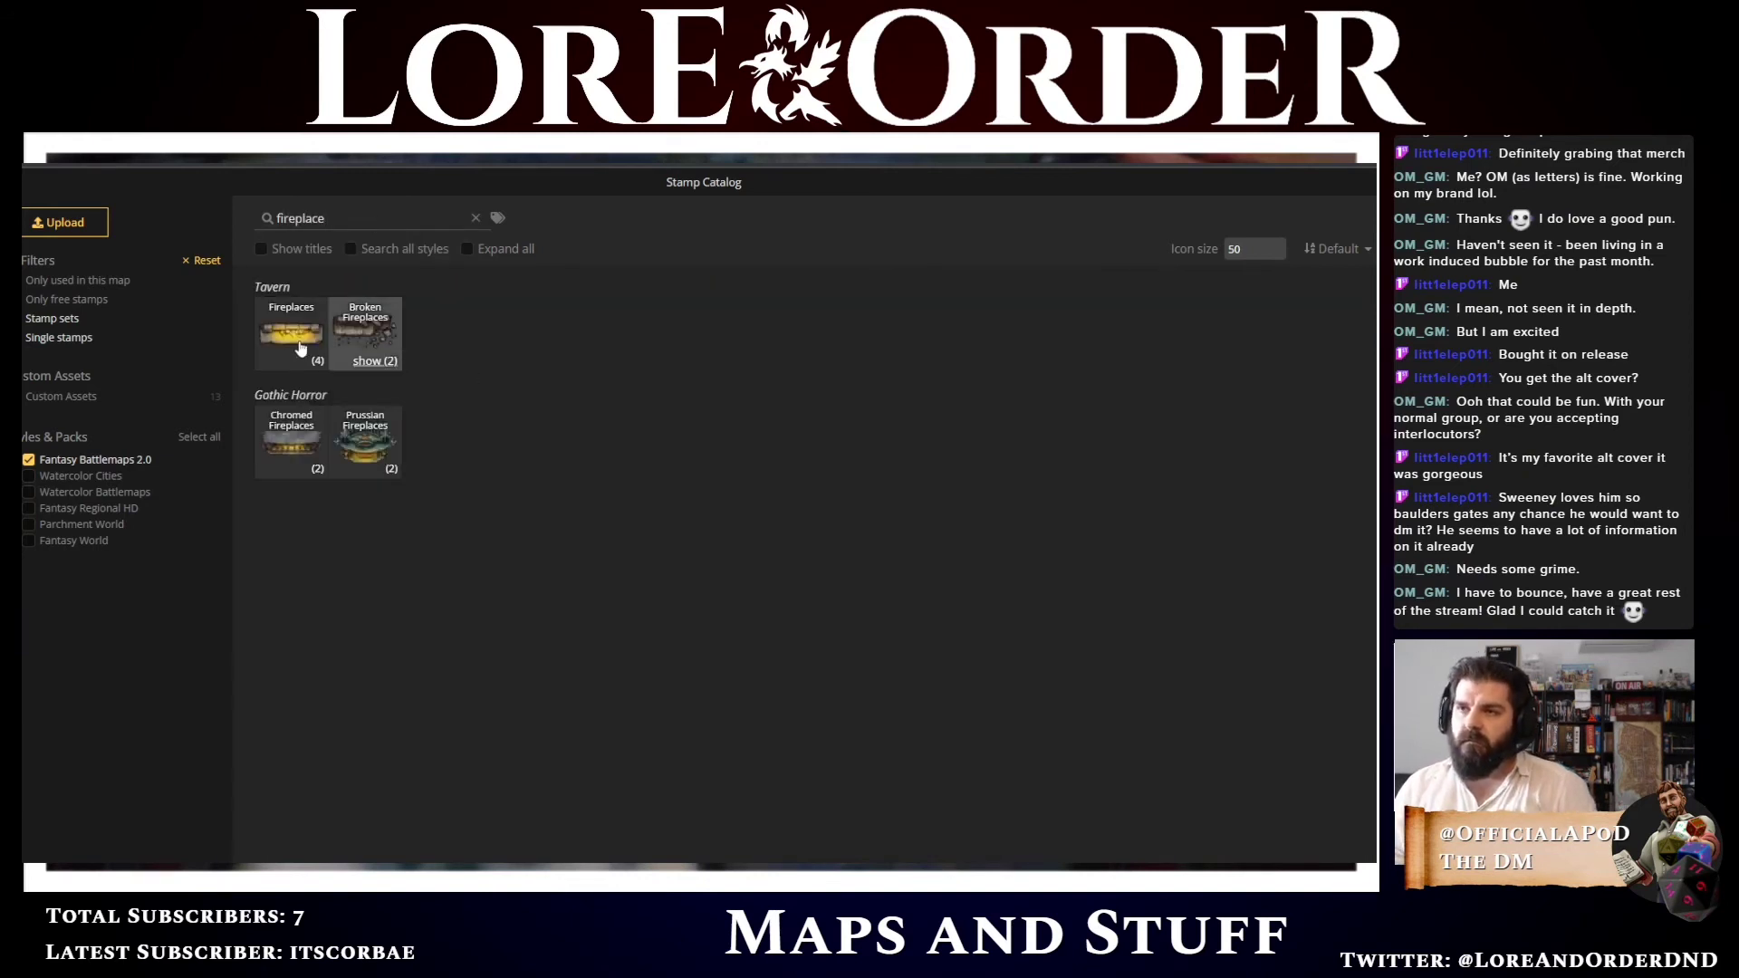
{"action": "left_click", "coordinate": [292, 471]}
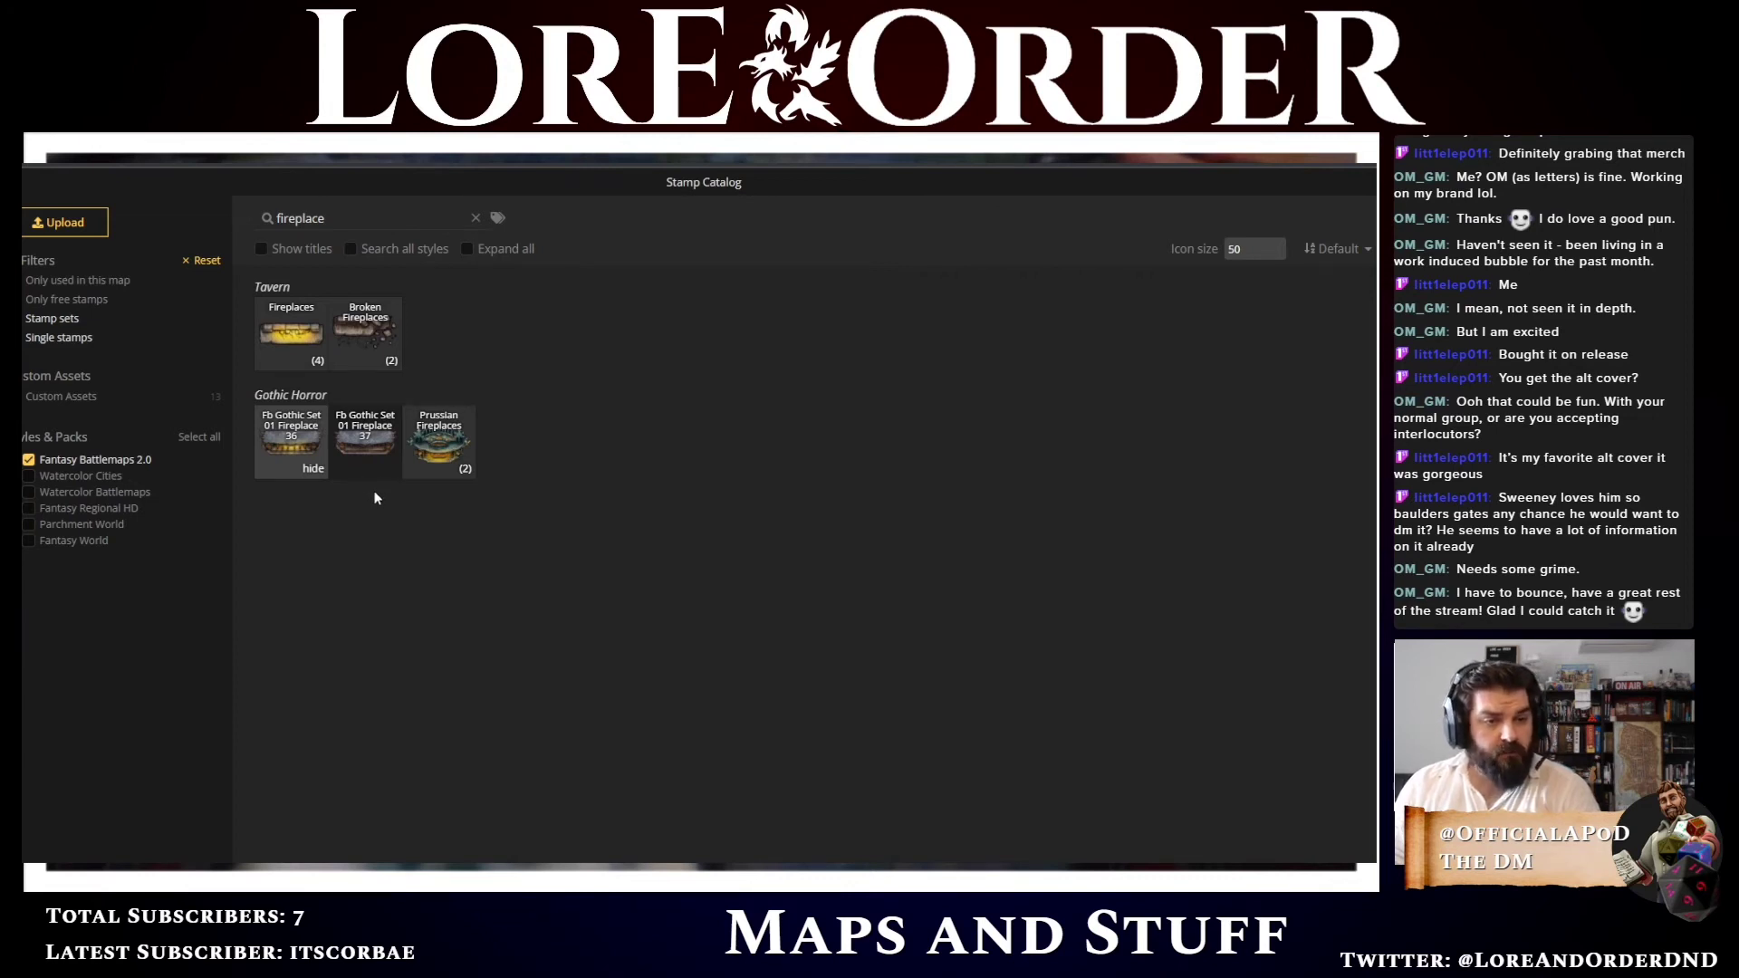
{"action": "left_click", "coordinate": [436, 470]}
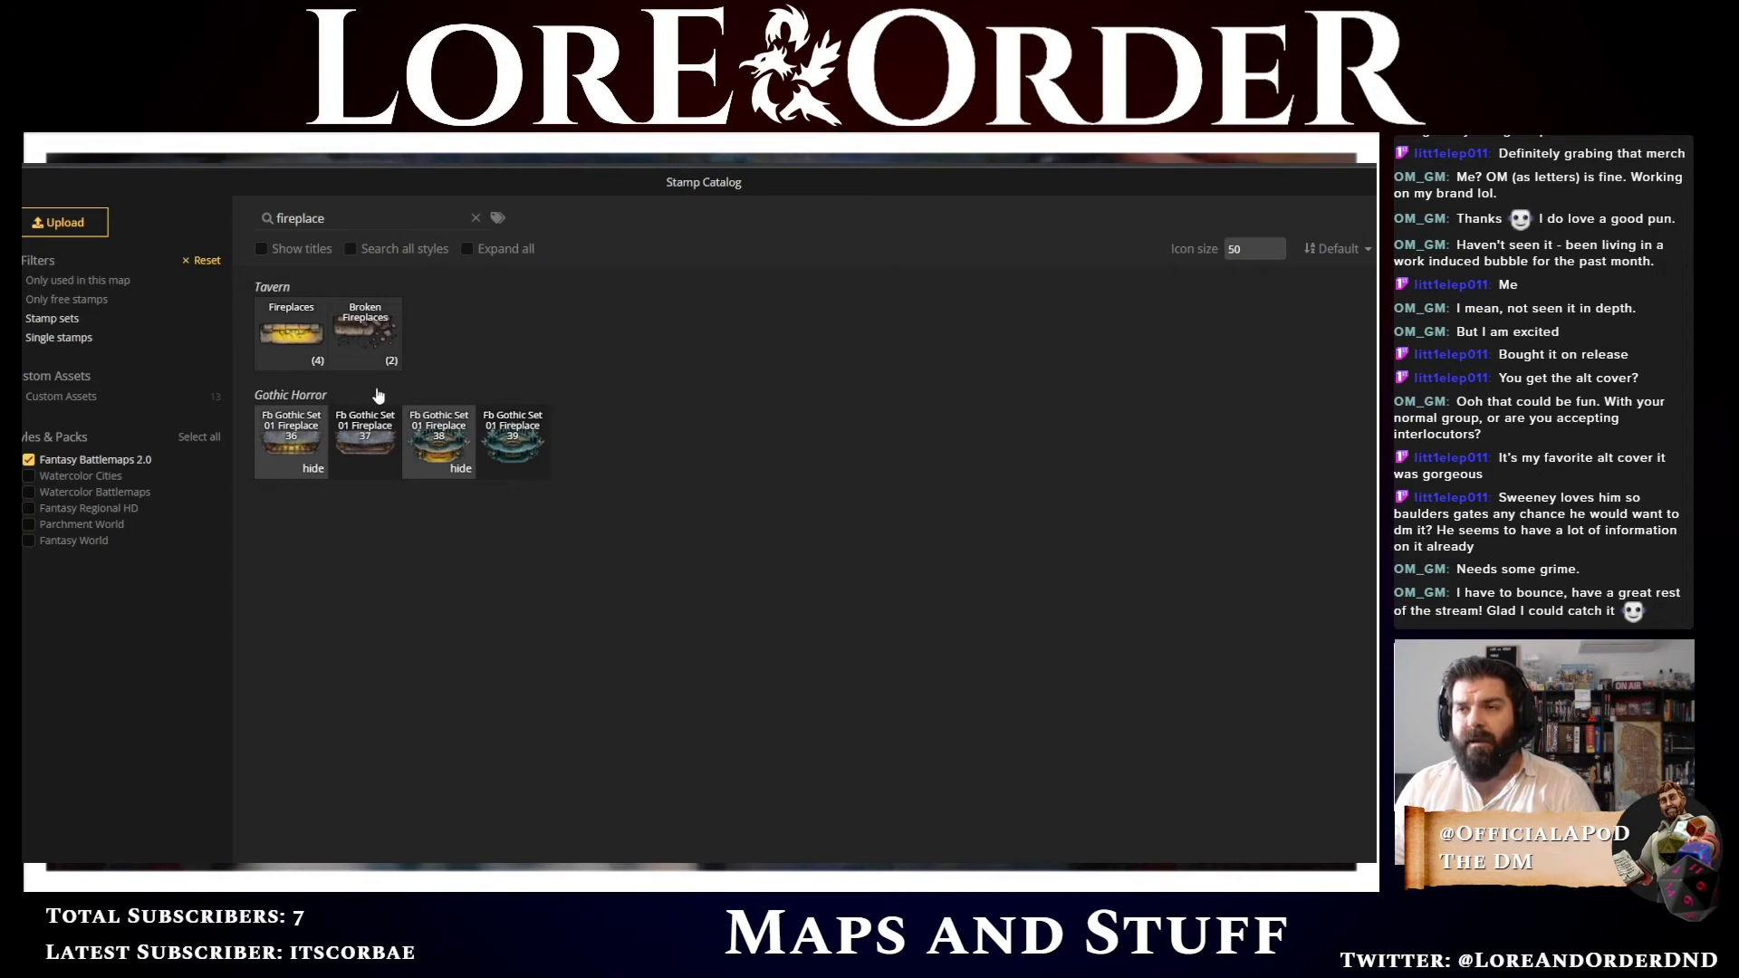
{"action": "left_click", "coordinate": [300, 363]}
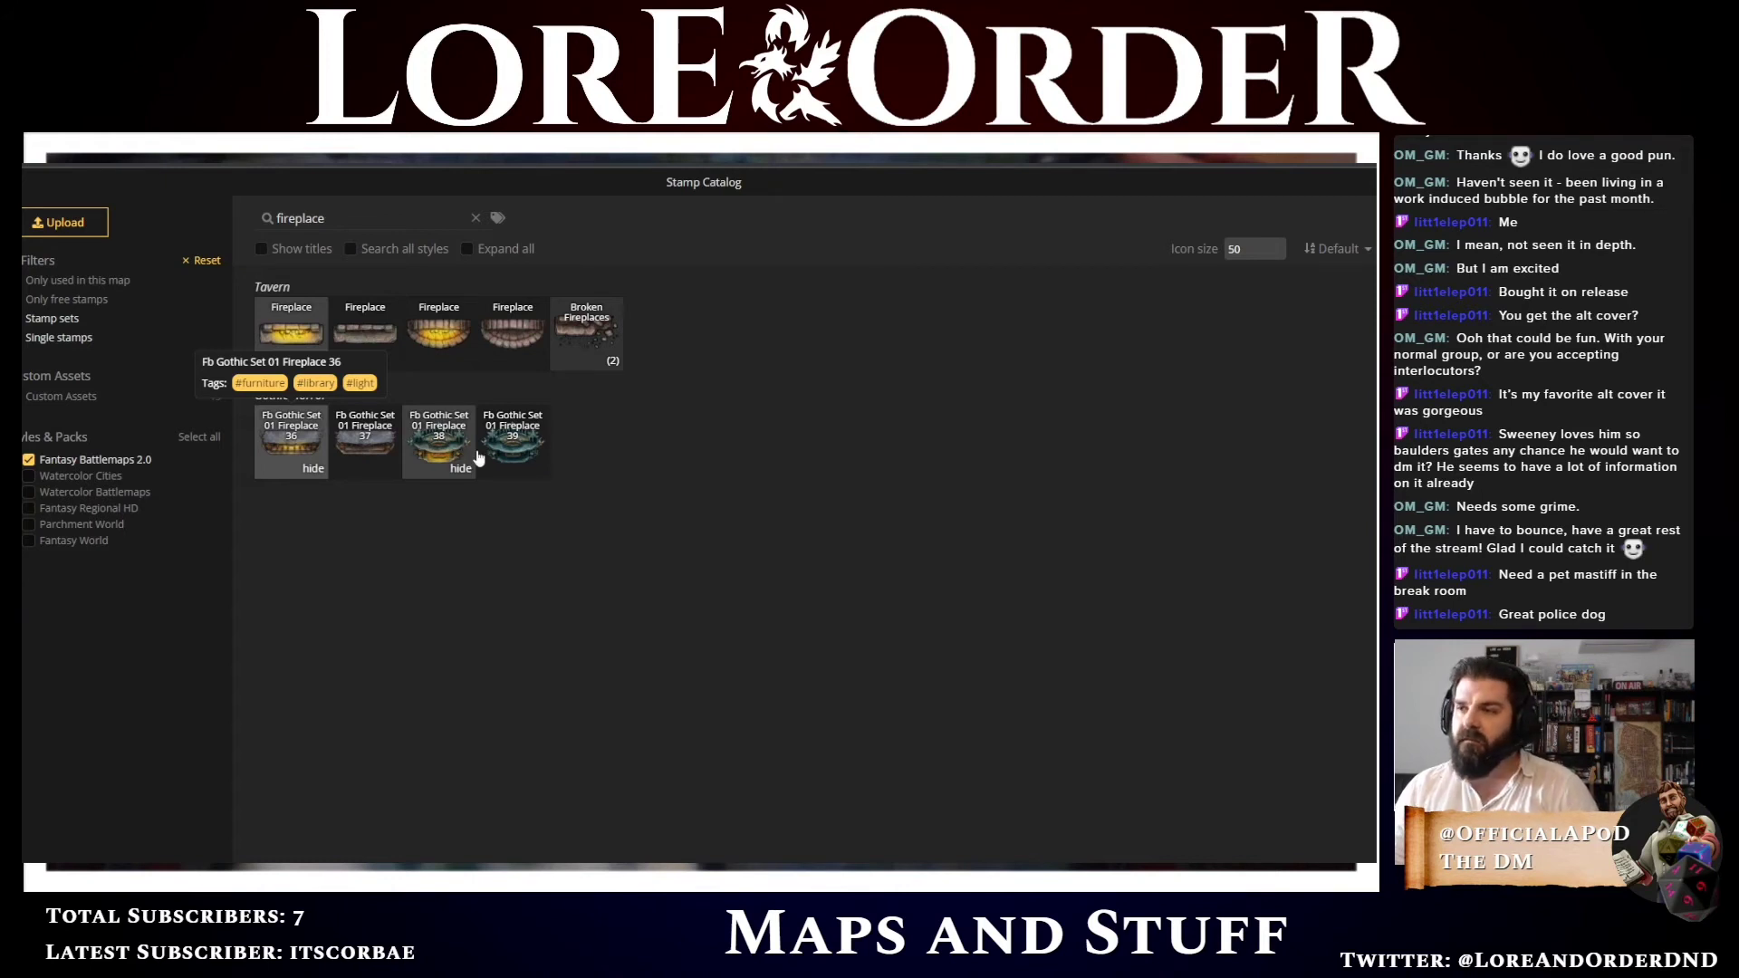
{"action": "left_click", "coordinate": [313, 468]}
{"action": "left_click", "coordinate": [383, 469]}
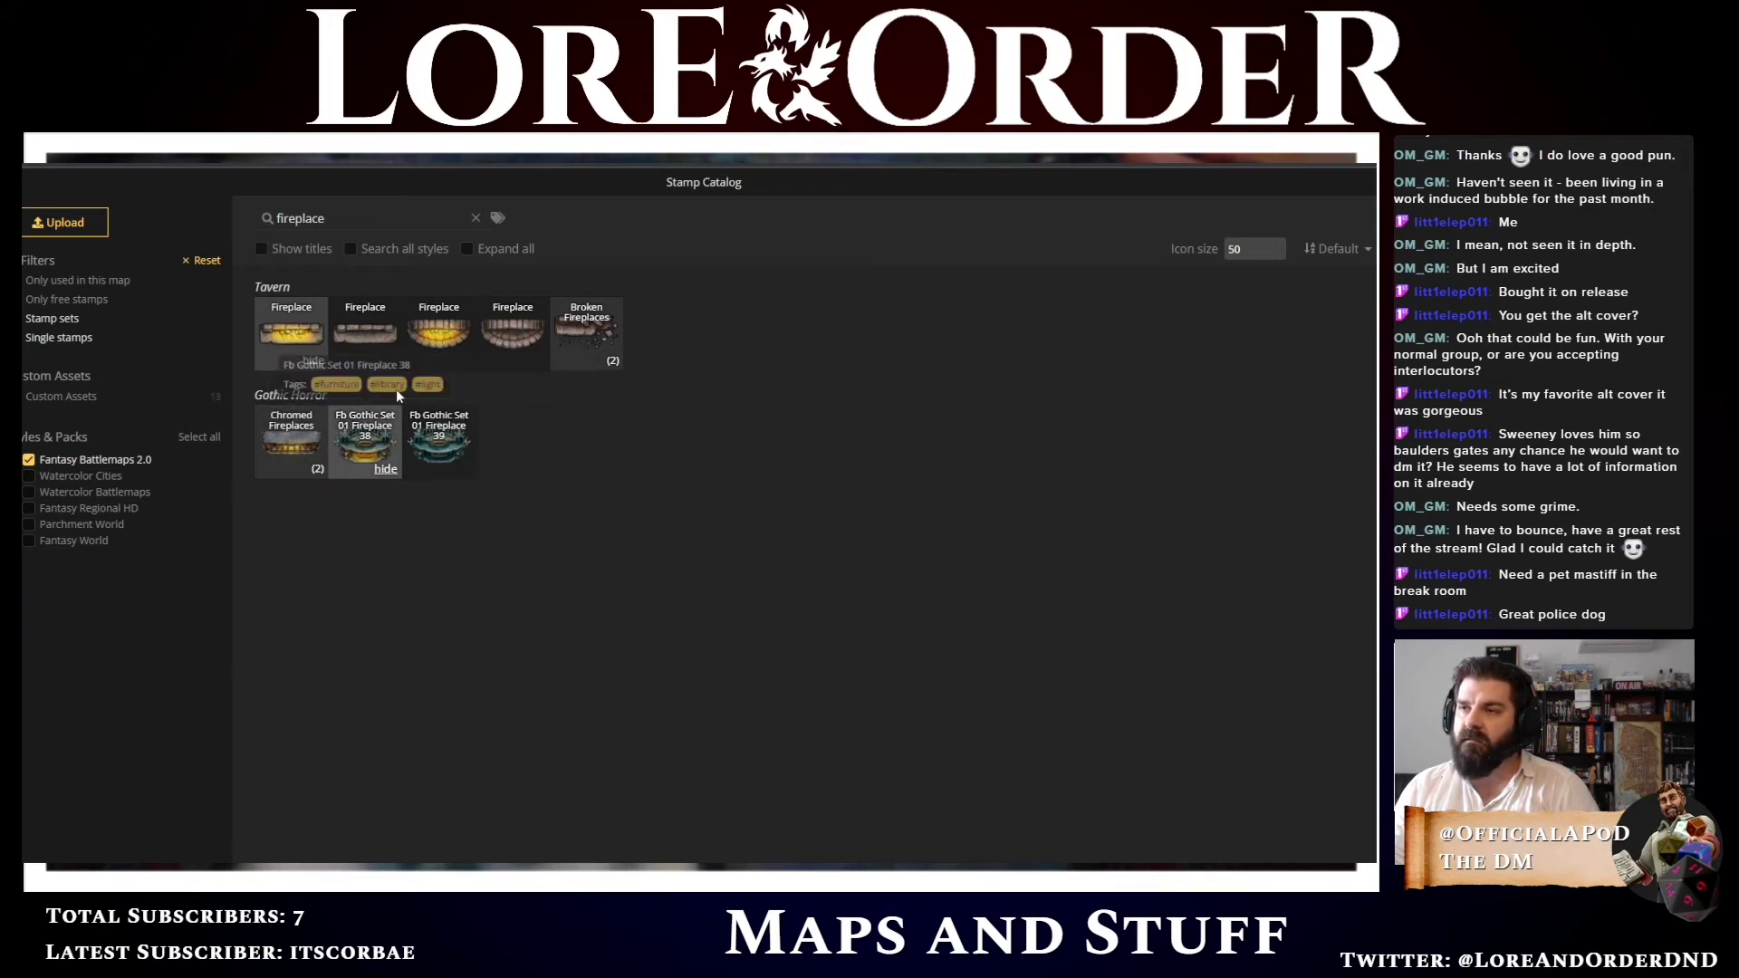
Place a Tavern fireplace against the break room's right wall, rotated 90 degrees
{"action": "left_click", "coordinate": [291, 333]}
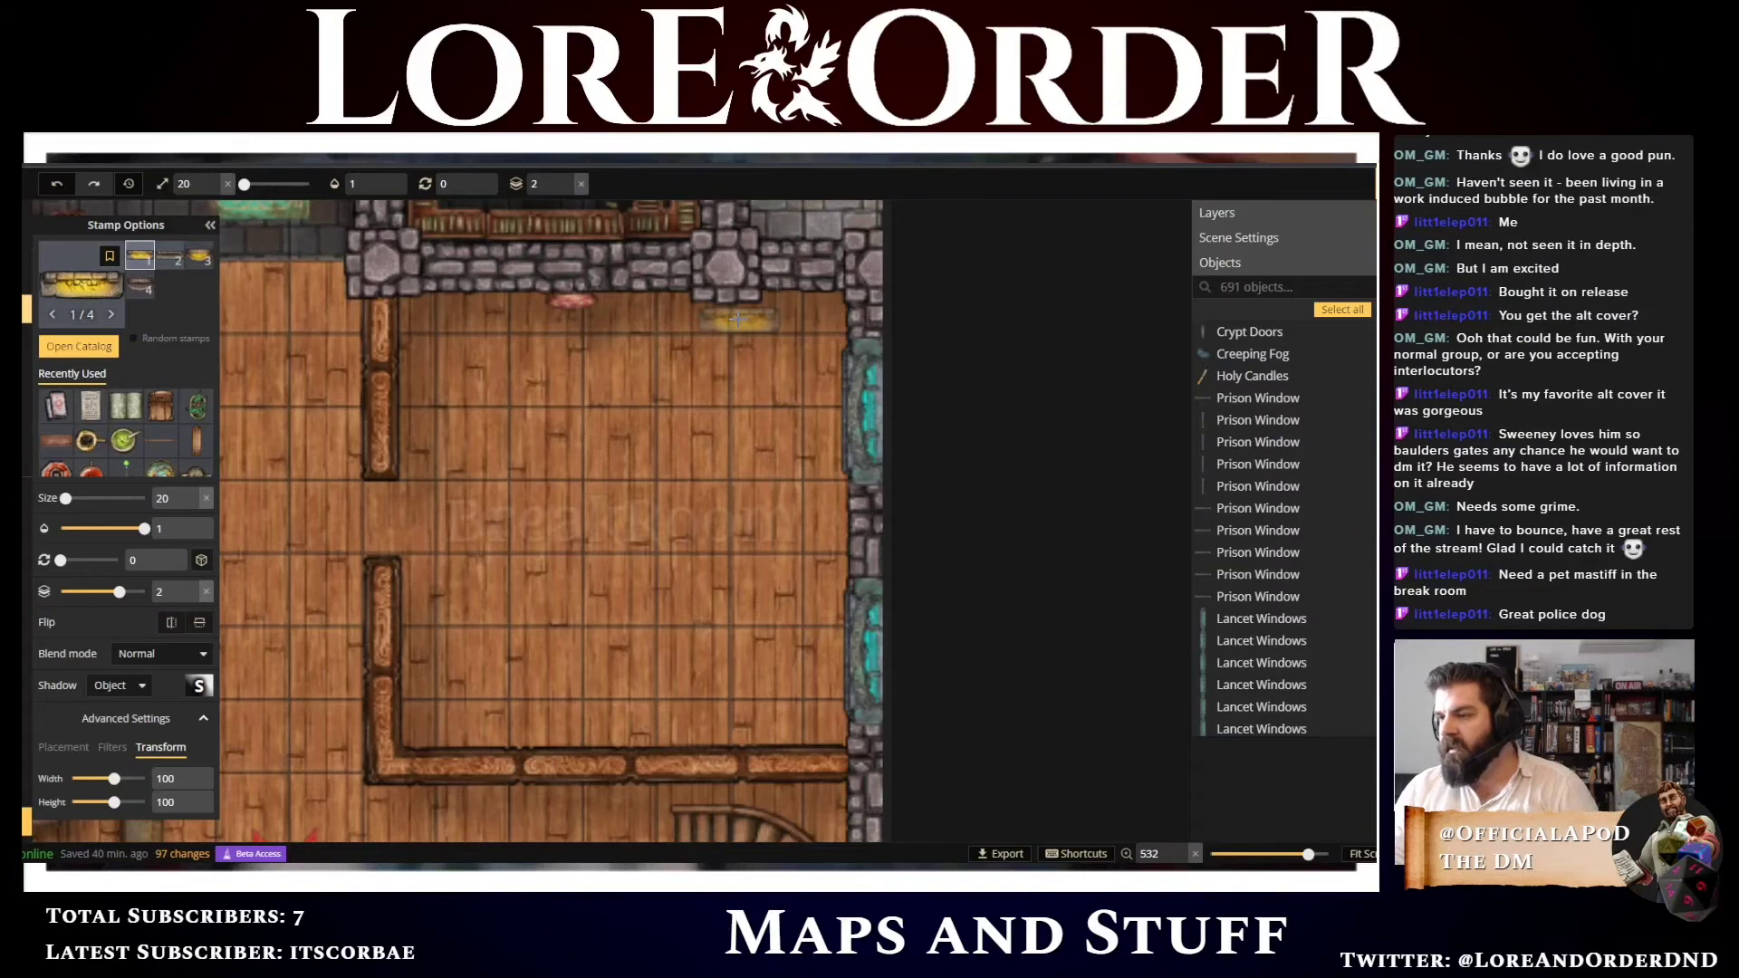
{"action": "left_click", "coordinate": [824, 527]}
{"action": "scroll", "coordinate": [829, 525], "scroll_direction": "up", "scroll_amount": 7}
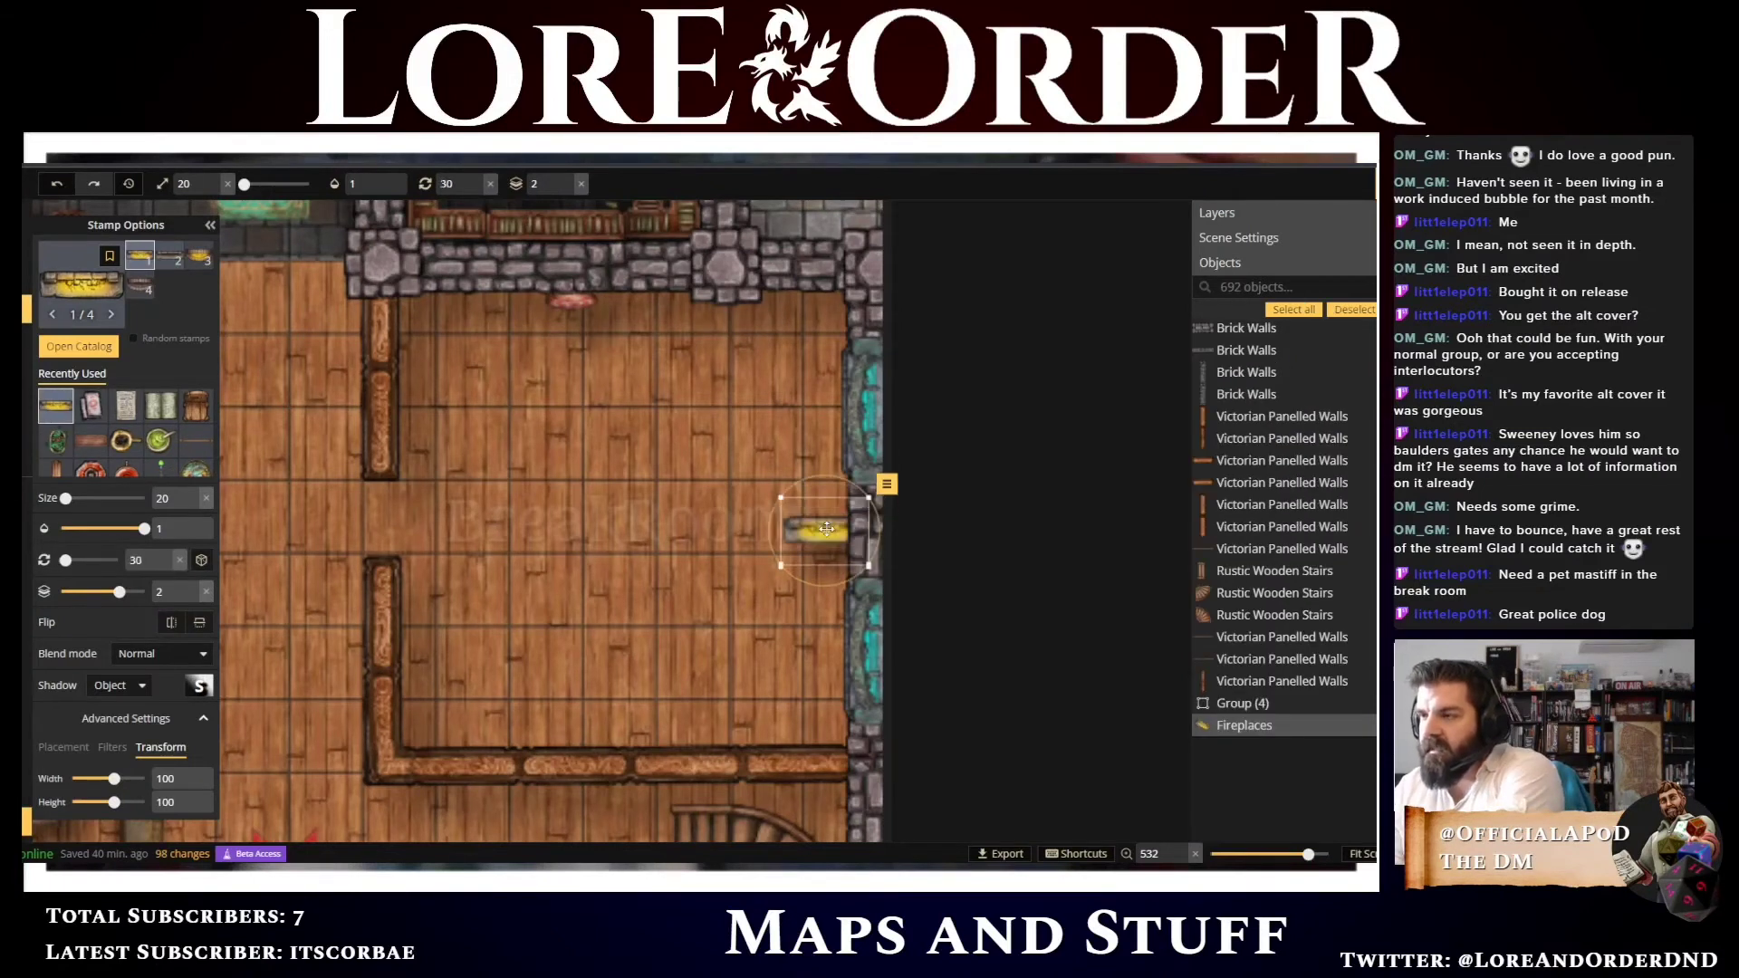
{"action": "scroll", "coordinate": [832, 529], "scroll_direction": "down", "scroll_amount": 1}
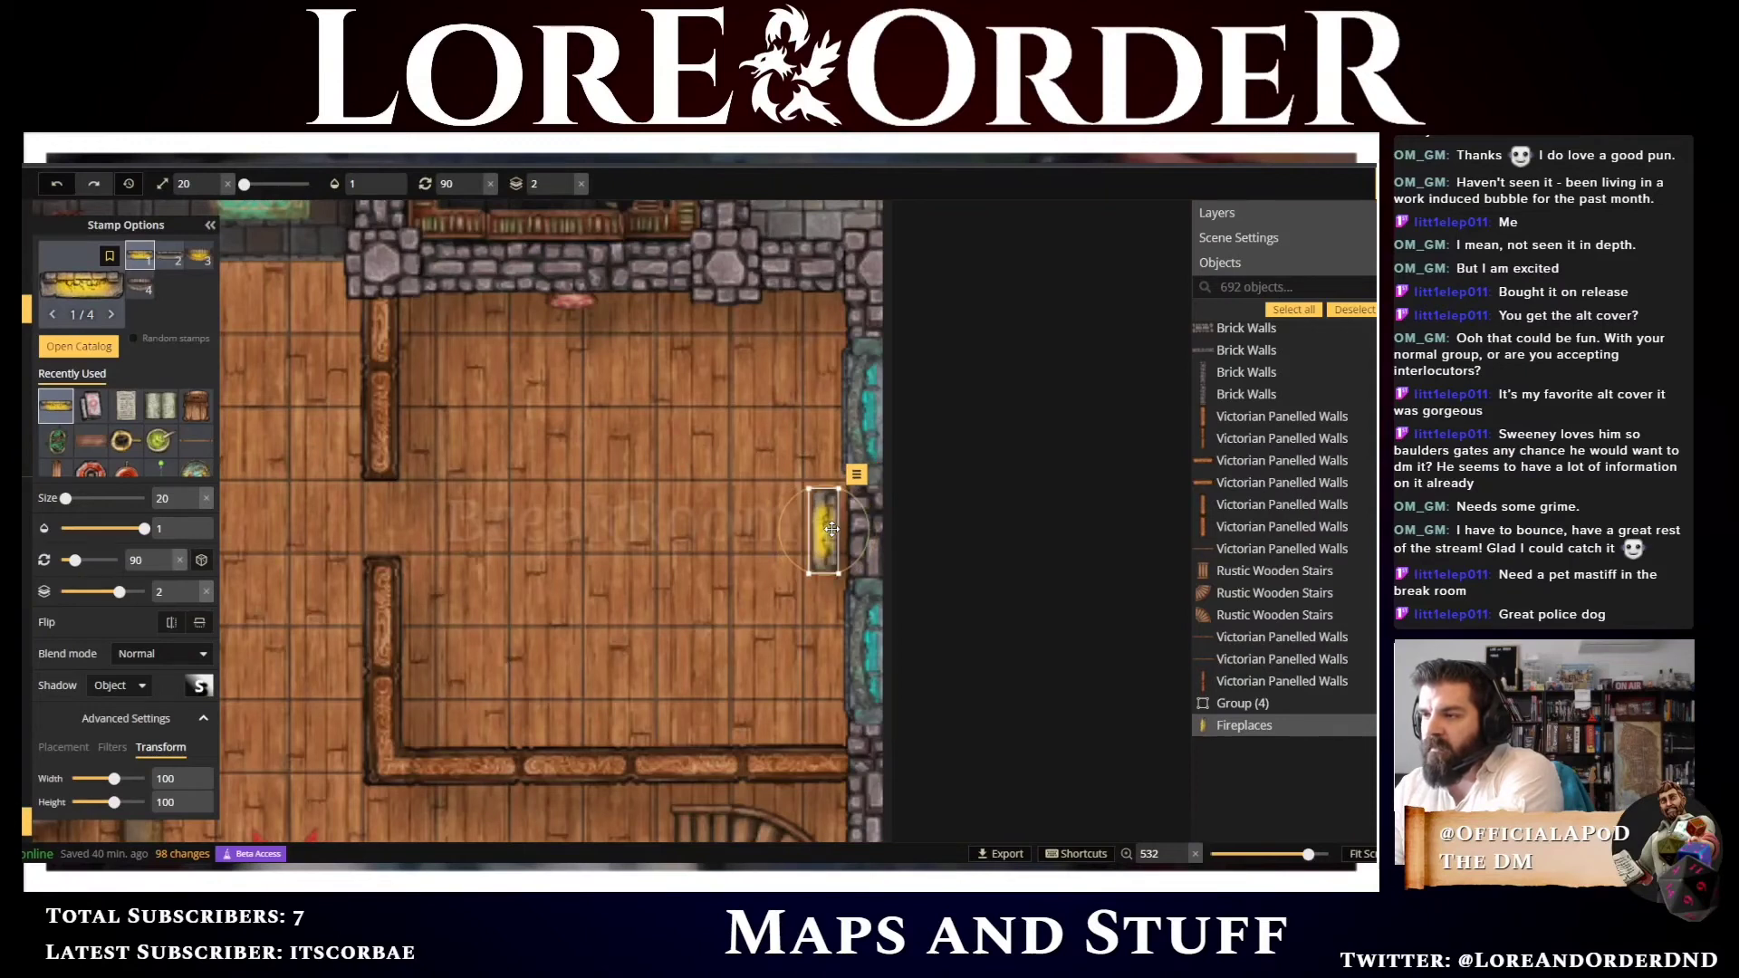
{"action": "left_click_drag", "start_coordinate": [829, 529], "coordinate": [838, 533]}
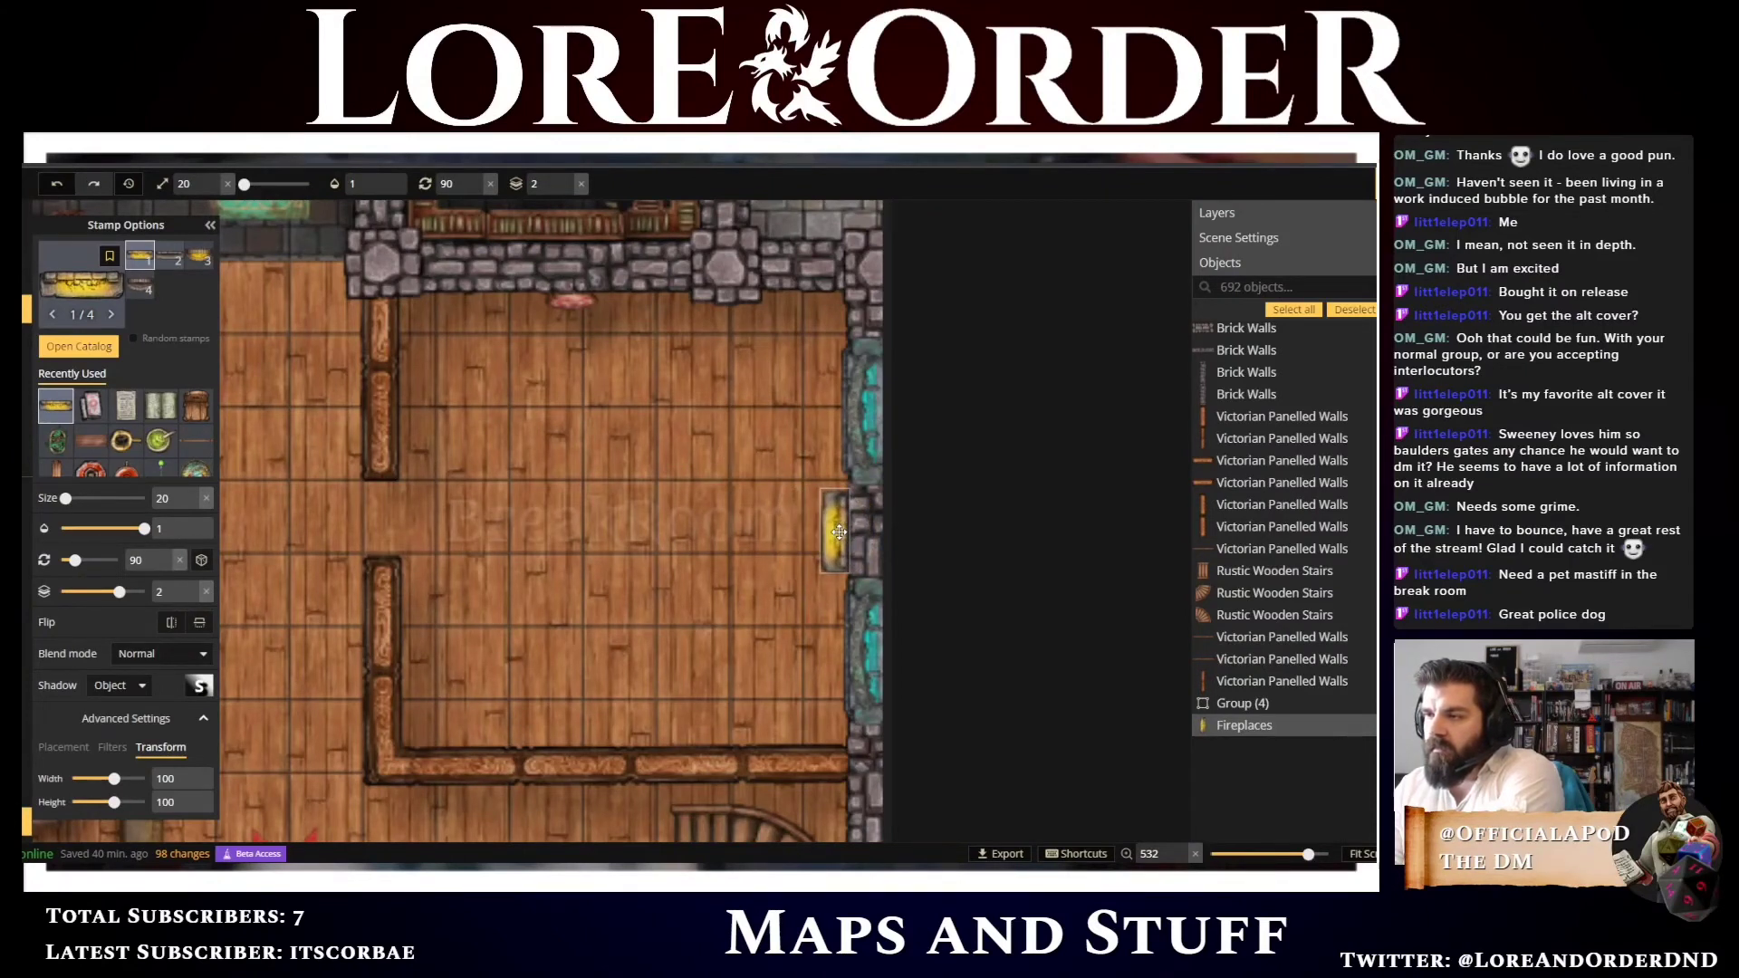
{"action": "left_click_drag", "start_coordinate": [839, 531], "coordinate": [839, 532]}
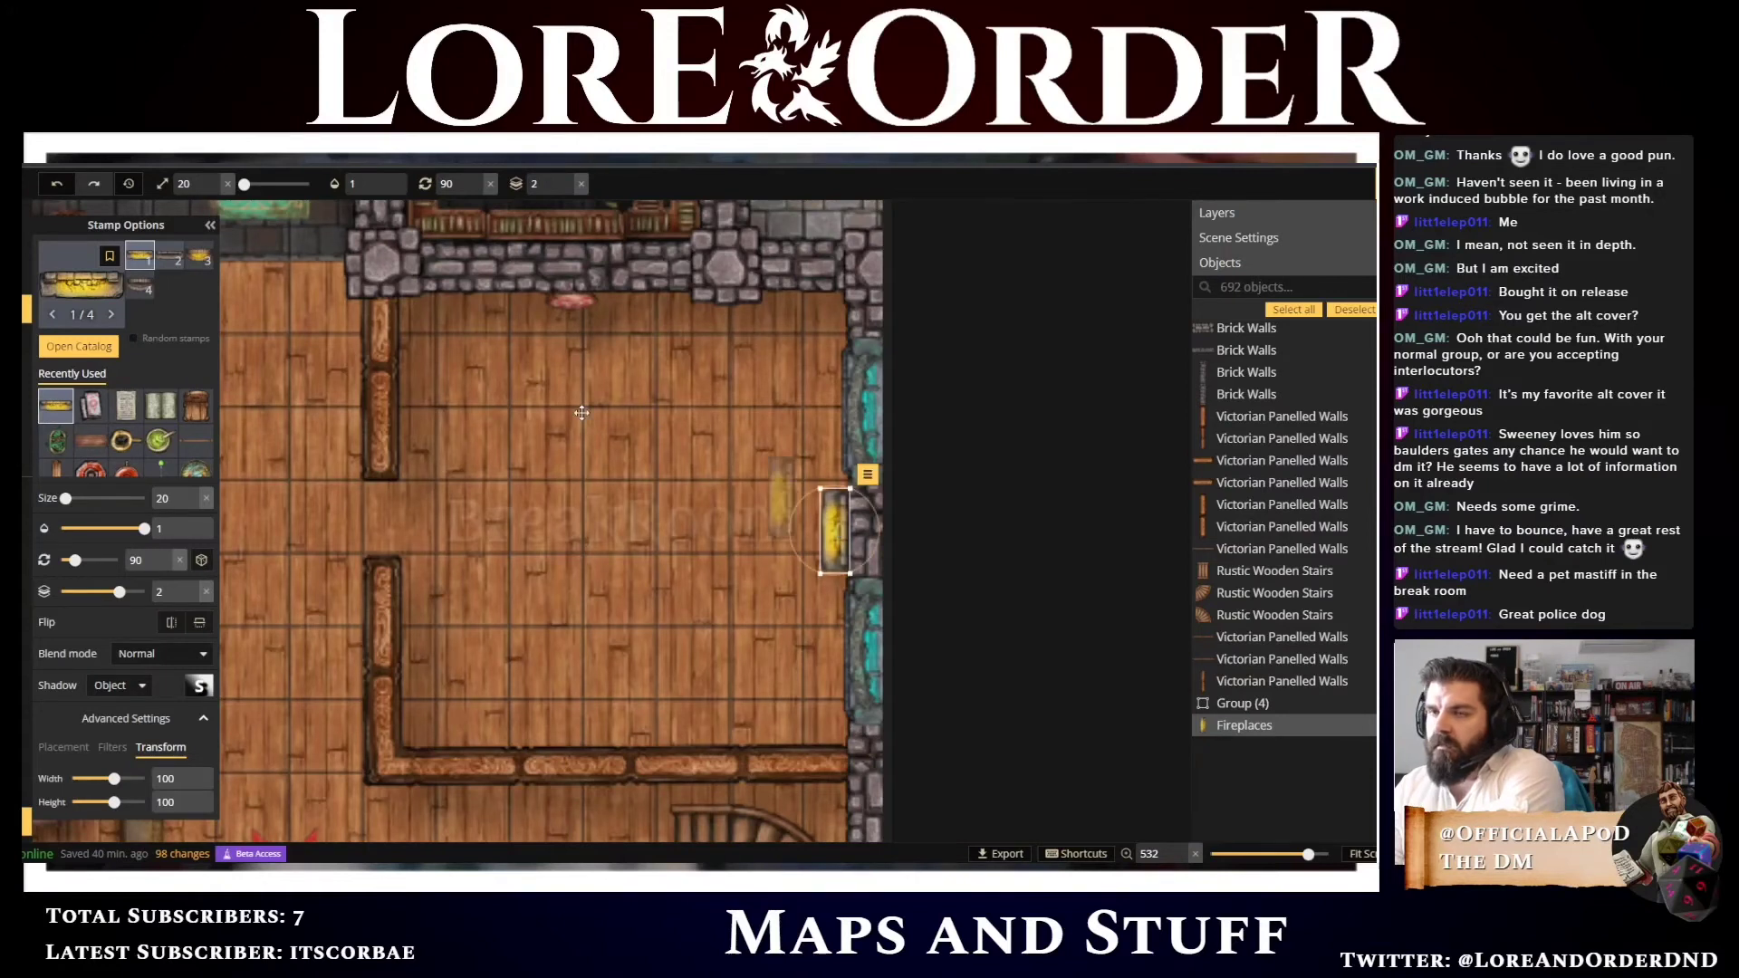
Search the catalog for couch stamps and pick the Steampunk Chesterfield Couch
{"action": "left_click", "coordinate": [80, 288]}
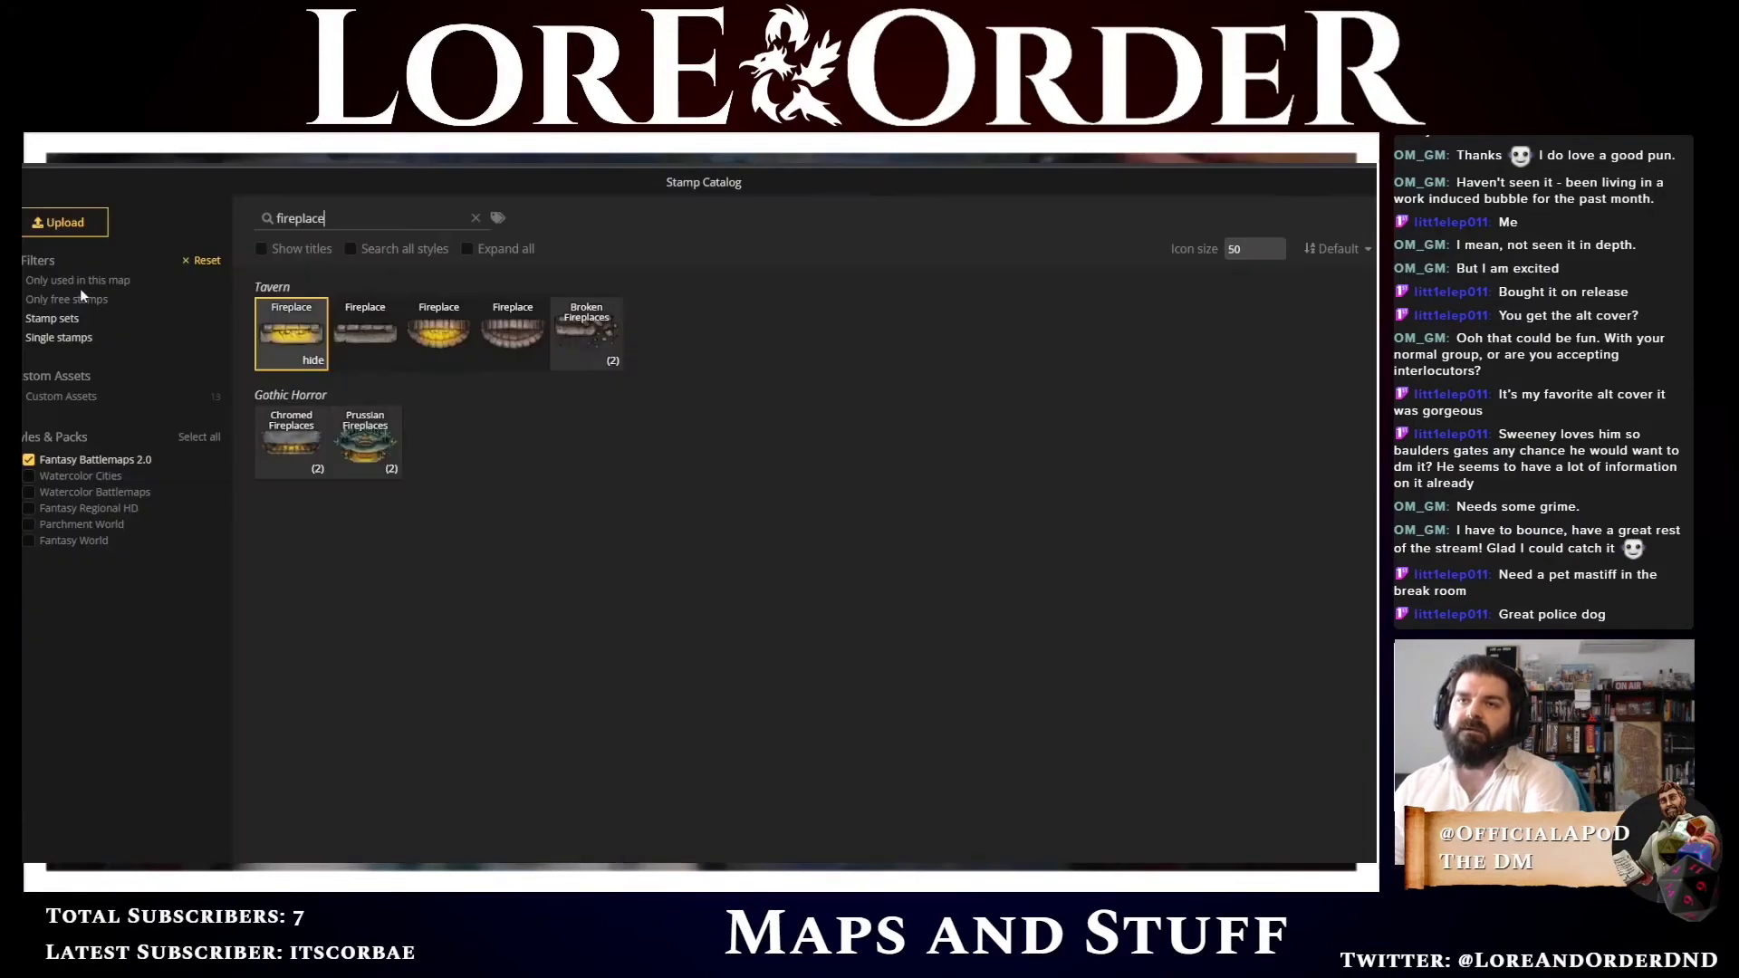
{"action": "left_click_drag", "start_coordinate": [323, 218], "coordinate": [272, 218]}
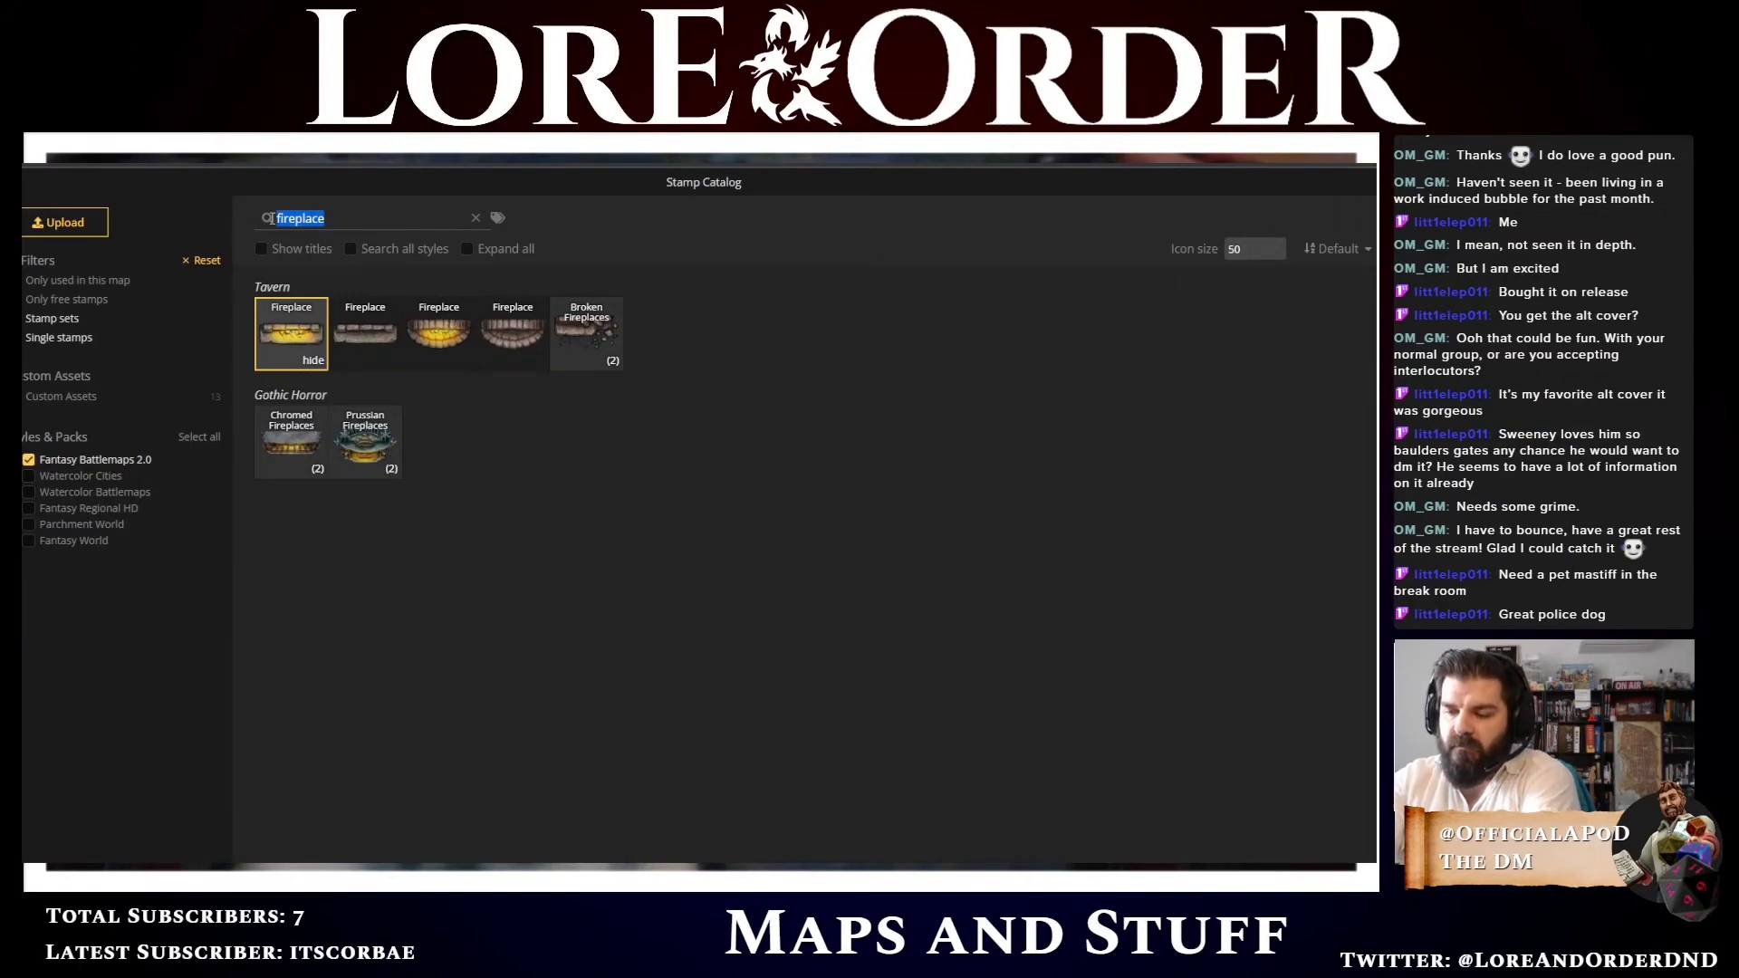
{"action": "type", "text": "sofa"}
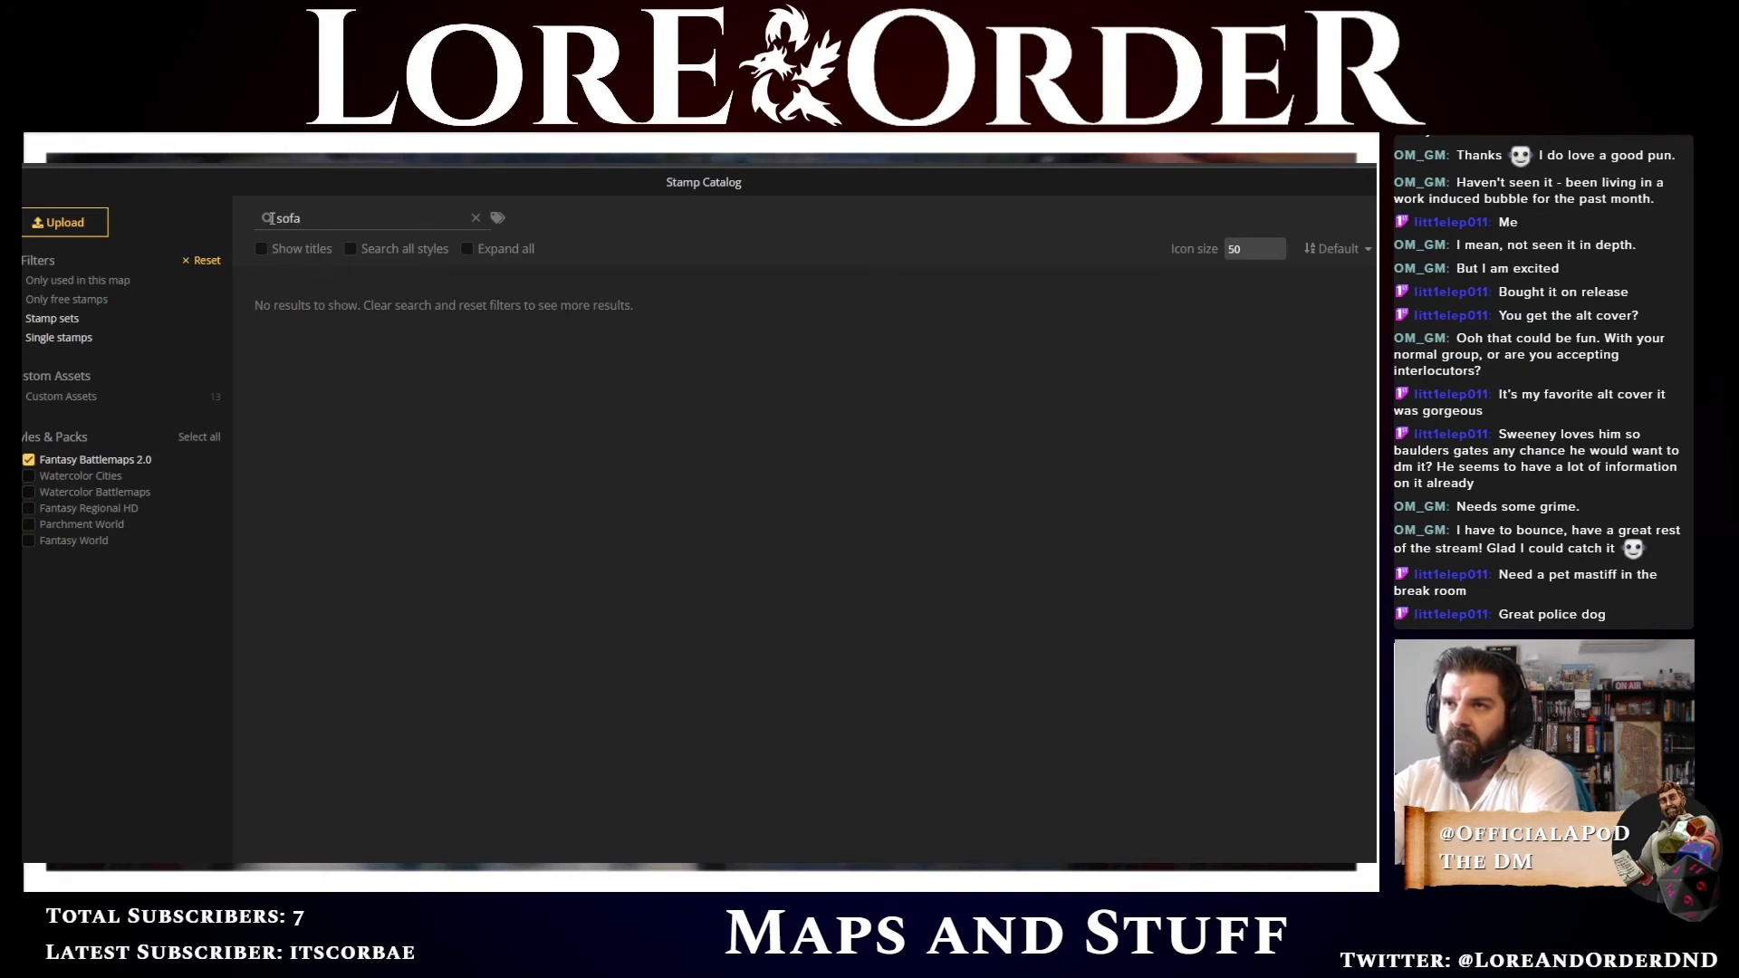
{"action": "key", "text": "BackSpace"}
{"action": "key", "text": "BackSpace"}
{"action": "key", "text": "BackSpace"}
{"action": "key", "text": "BackSpace"}
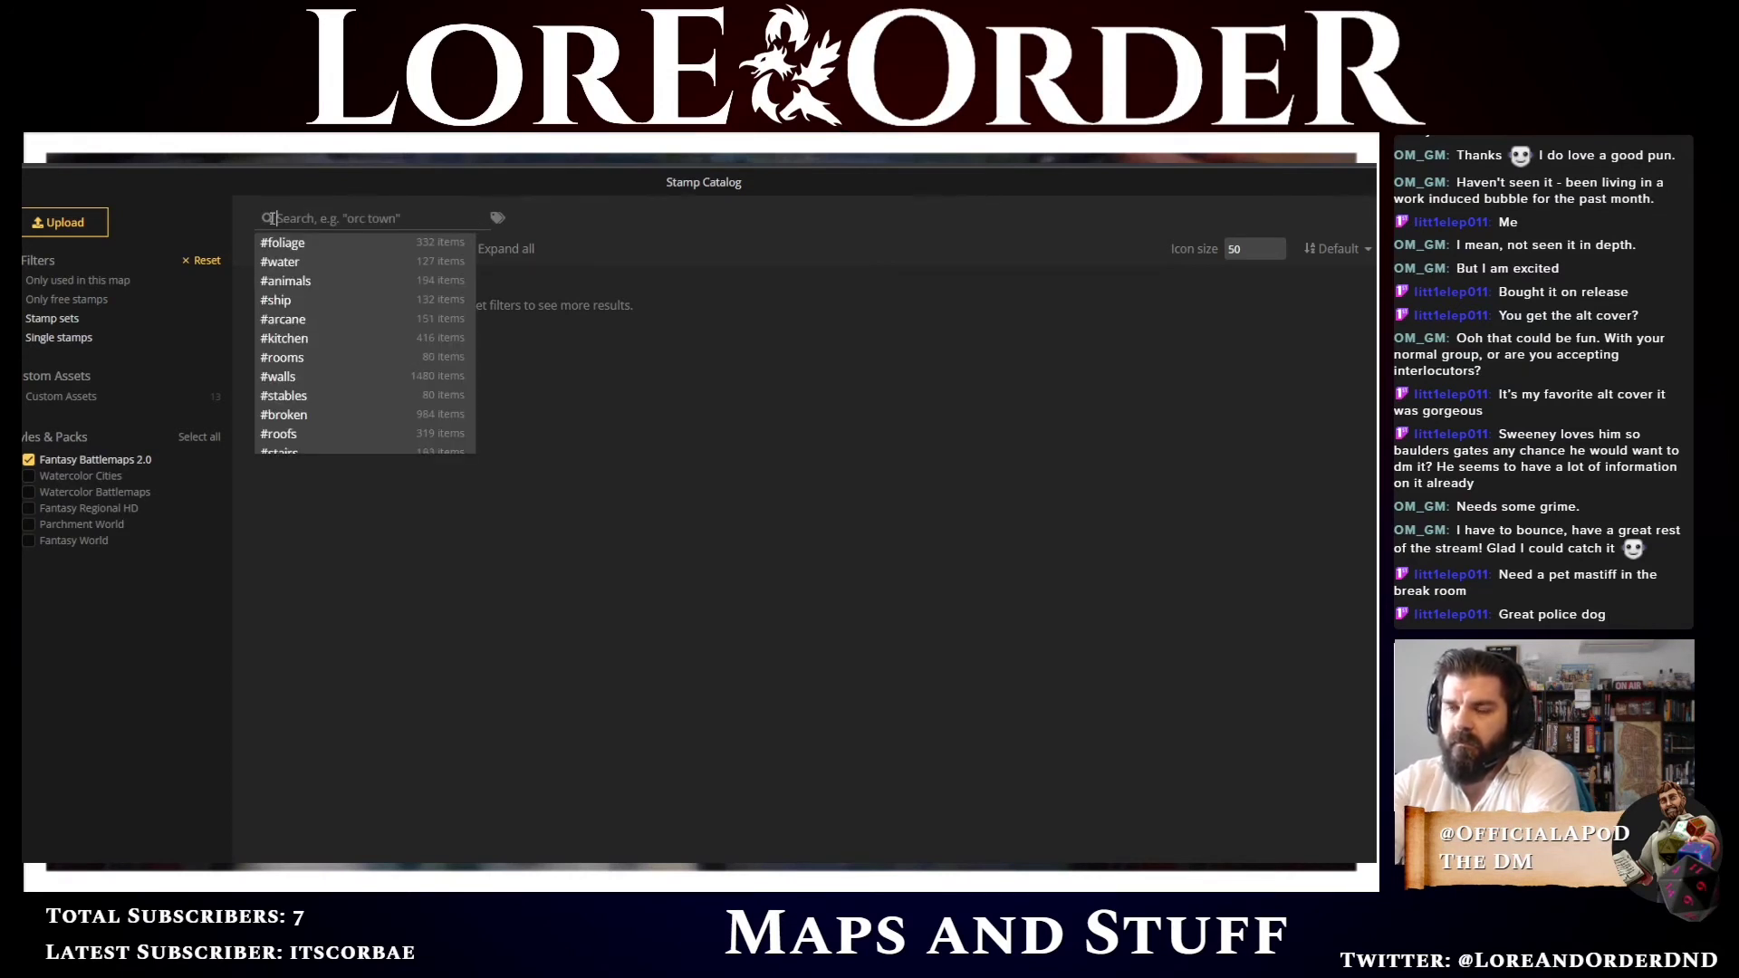
{"action": "type", "text": "couch"}
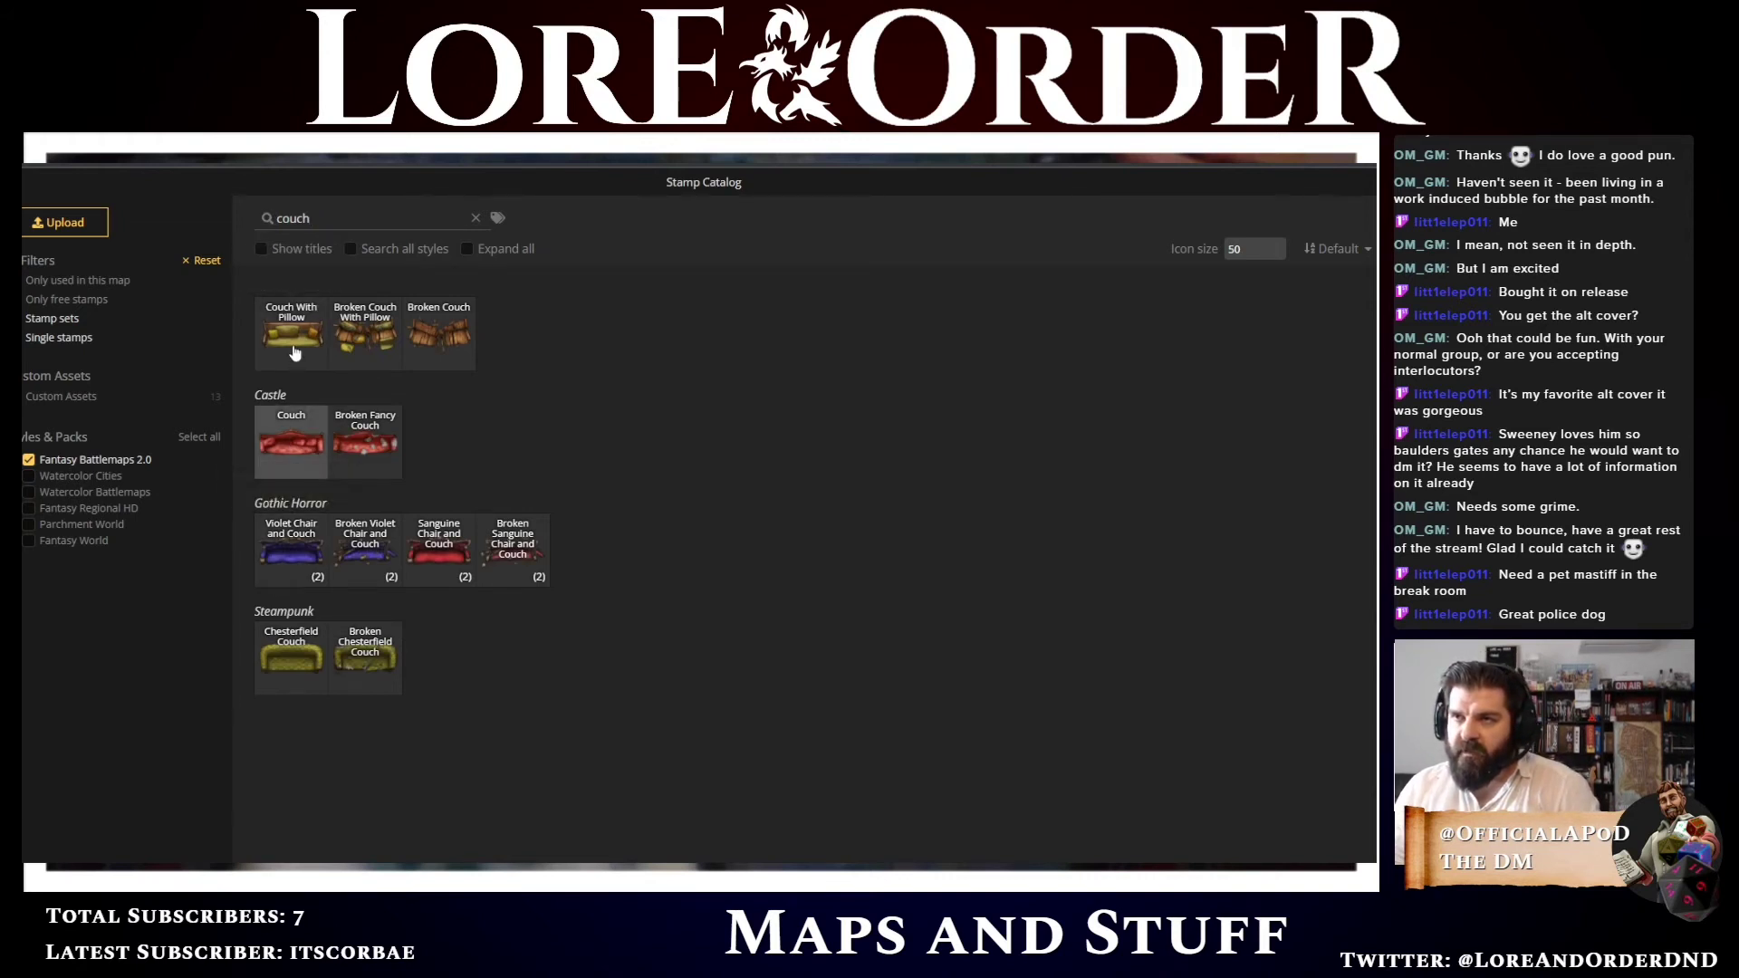
{"action": "left_click", "coordinate": [282, 654]}
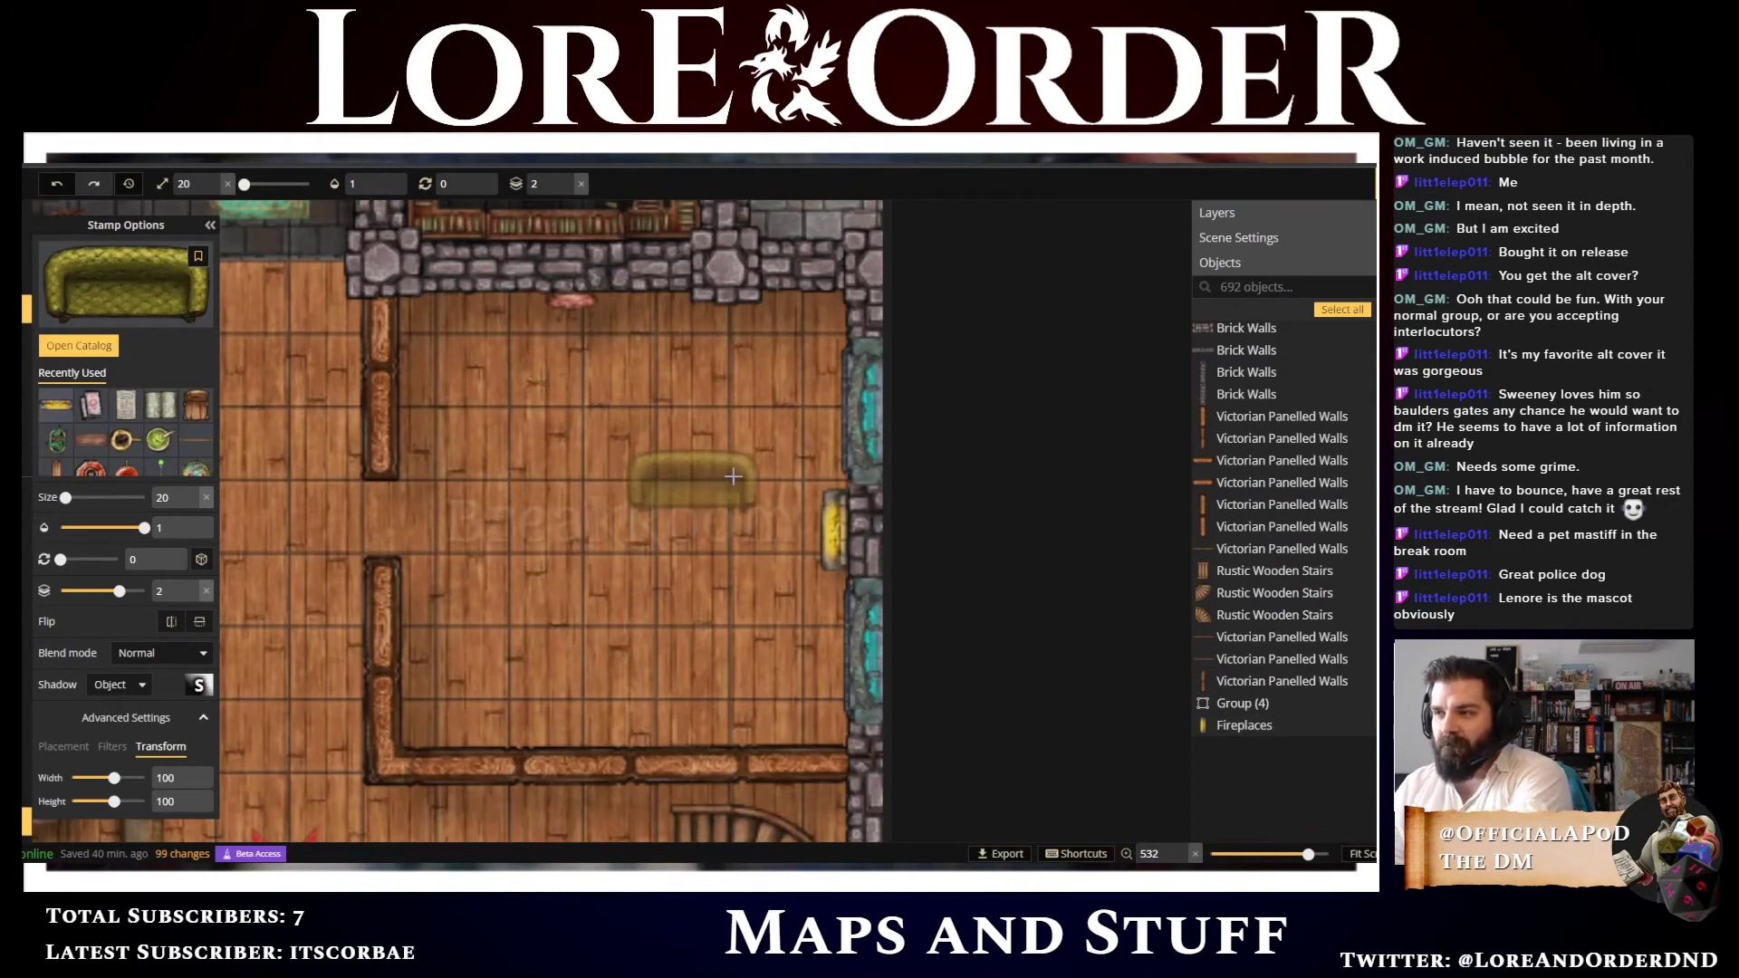
Shrink the couch stamp to size 15 and place two couches near the fireplace, one above the other
{"action": "key", "text": "bracketleft"}
{"action": "key", "text": "bracketleft"}
{"action": "key", "text": "bracketleft"}
{"action": "key", "text": "bracketleft"}
{"action": "key", "text": "bracketleft"}
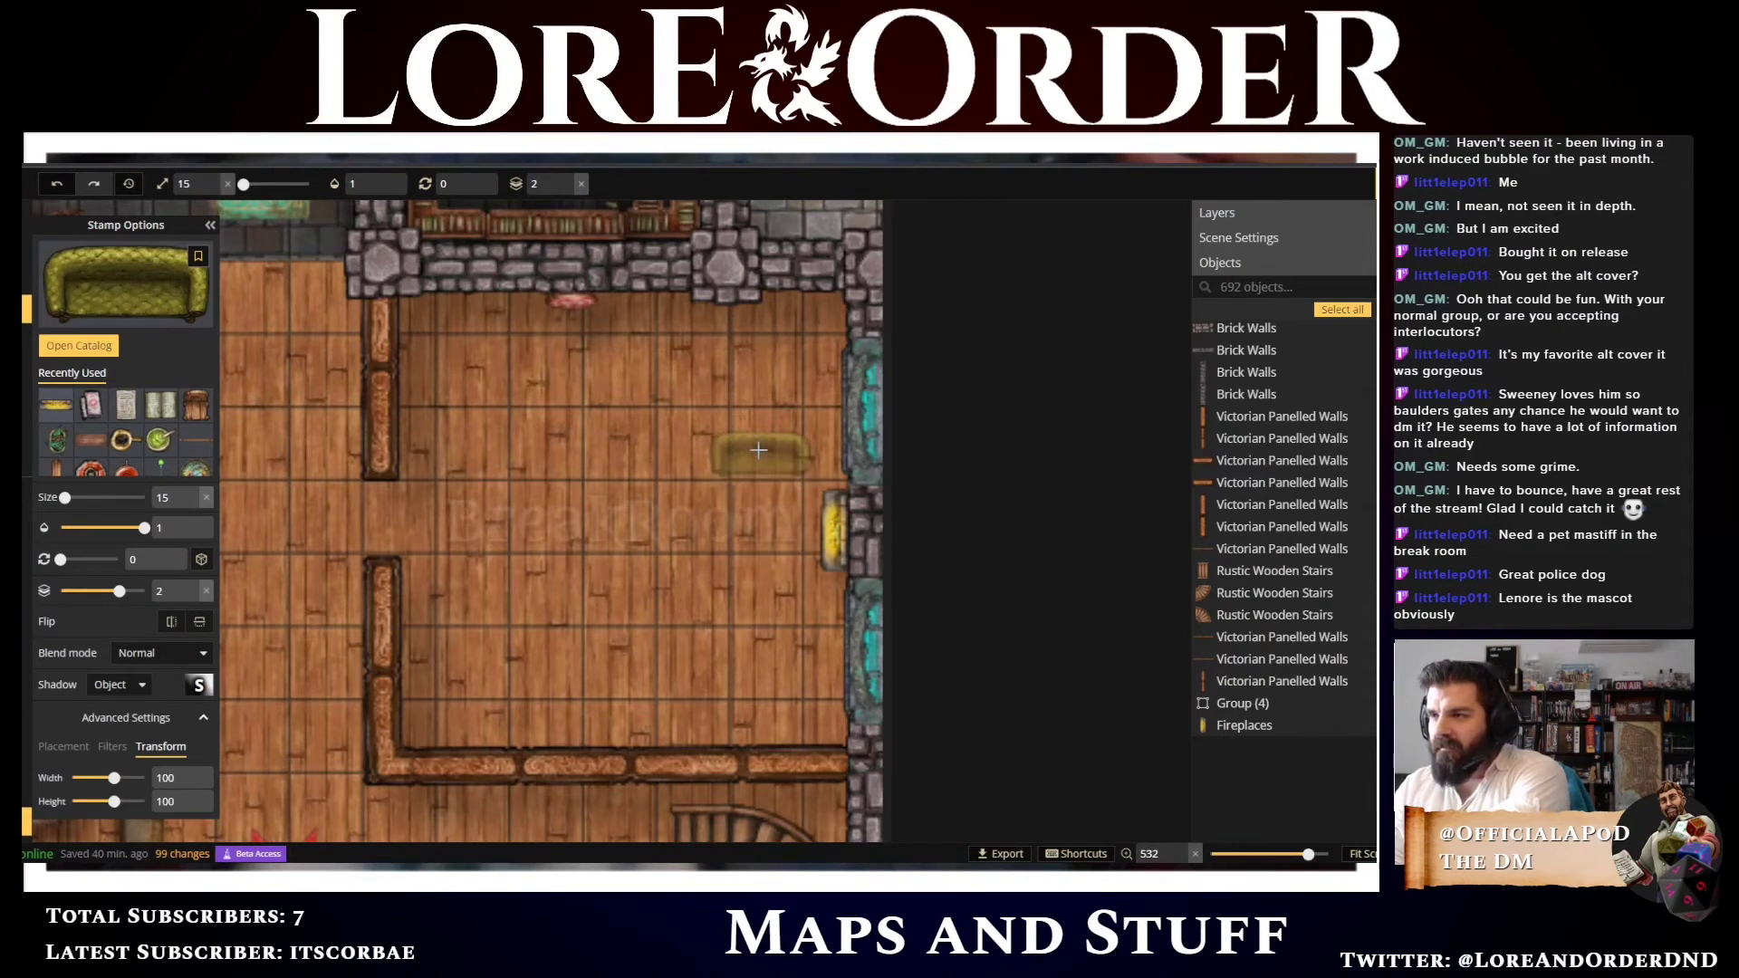
{"action": "left_click", "coordinate": [771, 442]}
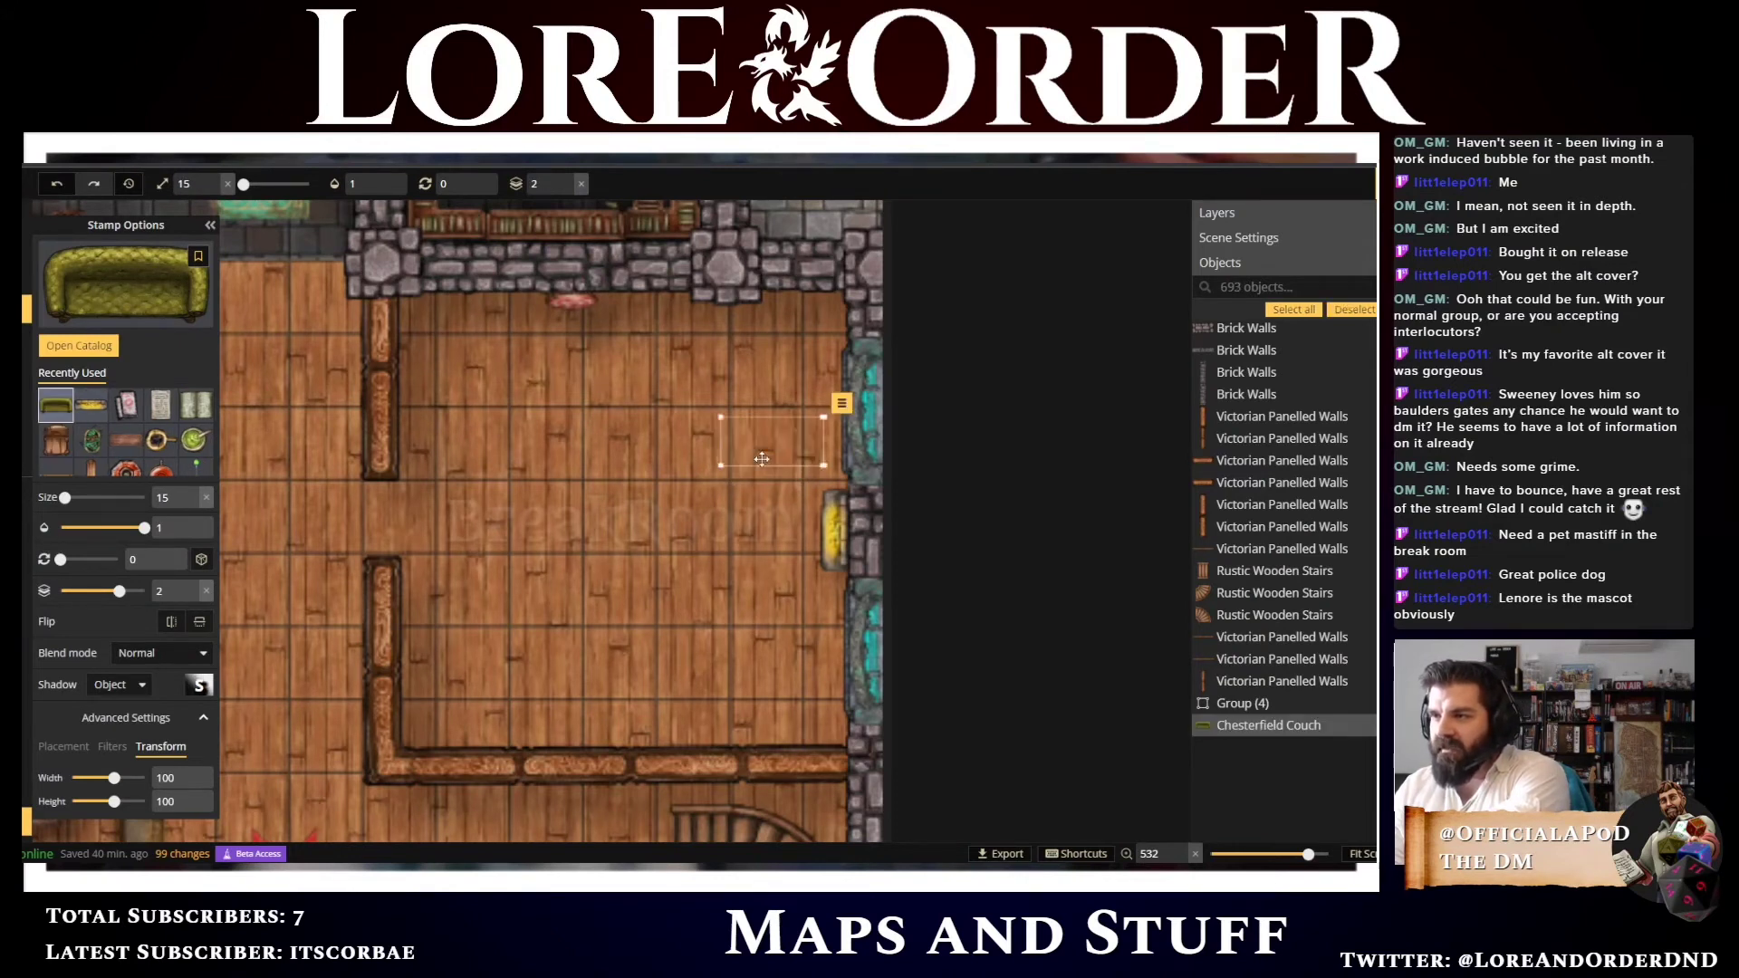
{"action": "left_click", "coordinate": [774, 618]}
Place two more couches angled at about 195 and 315 degrees to form a seating ring facing the fireplace
{"action": "scroll", "coordinate": [726, 425], "scroll_direction": "up", "scroll_amount": 1}
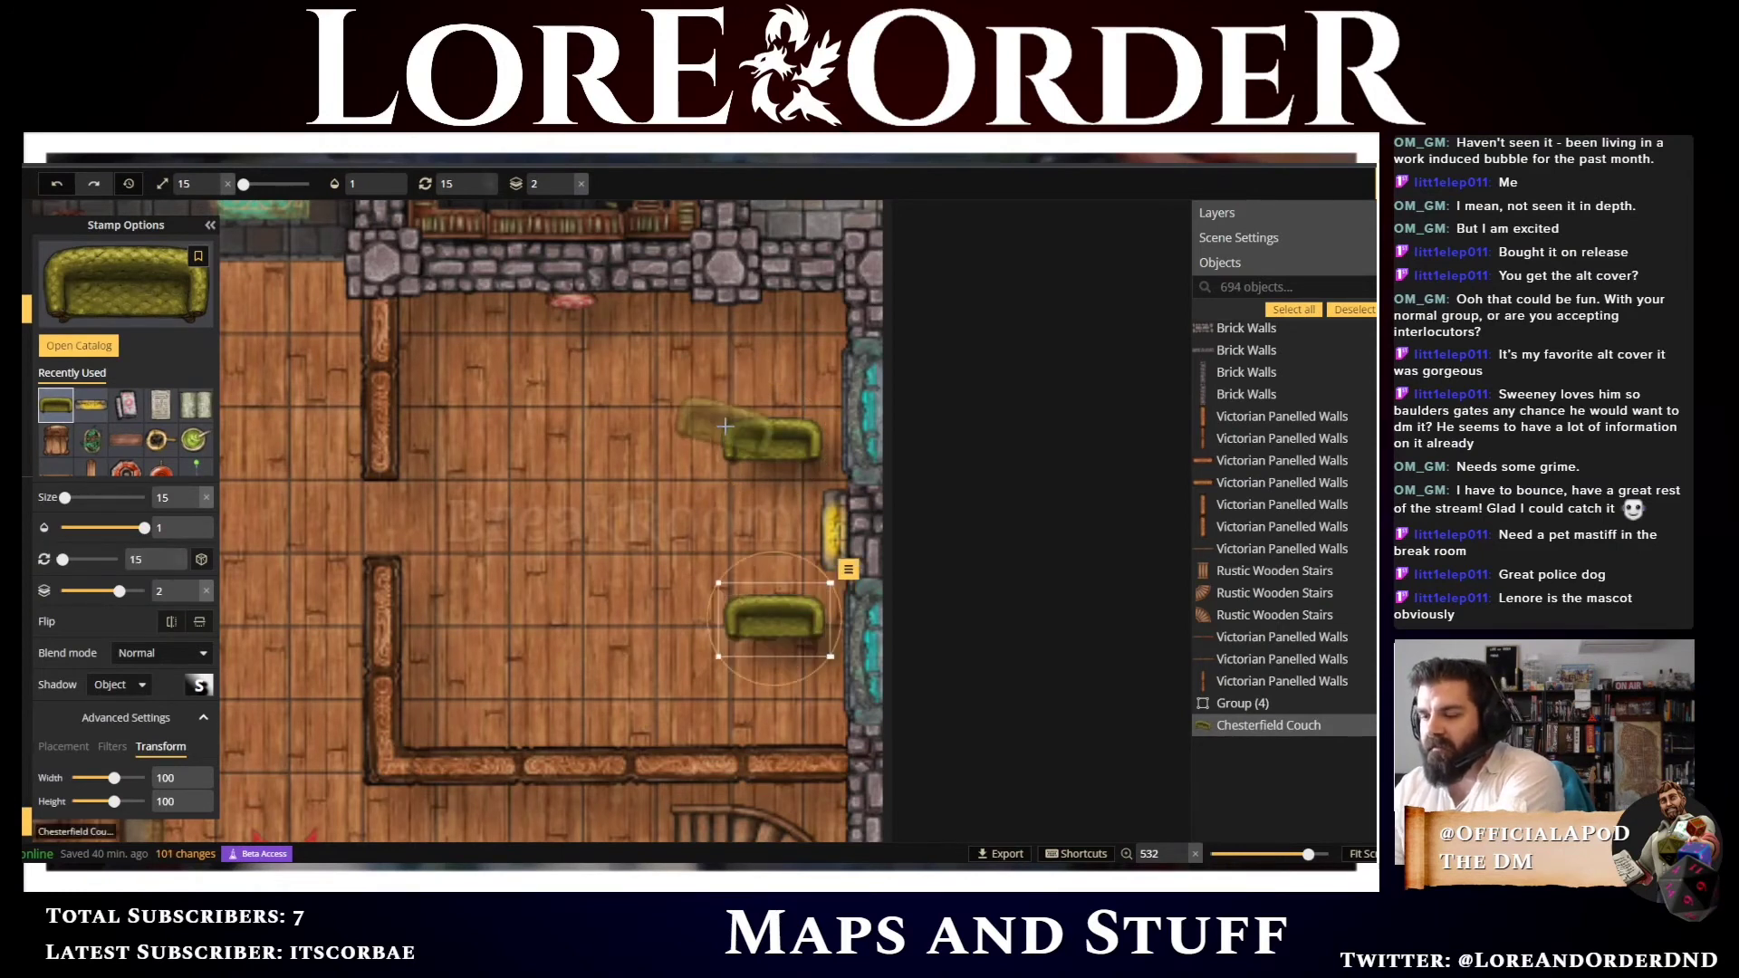
{"action": "scroll", "coordinate": [726, 426], "scroll_direction": "up", "scroll_amount": 7}
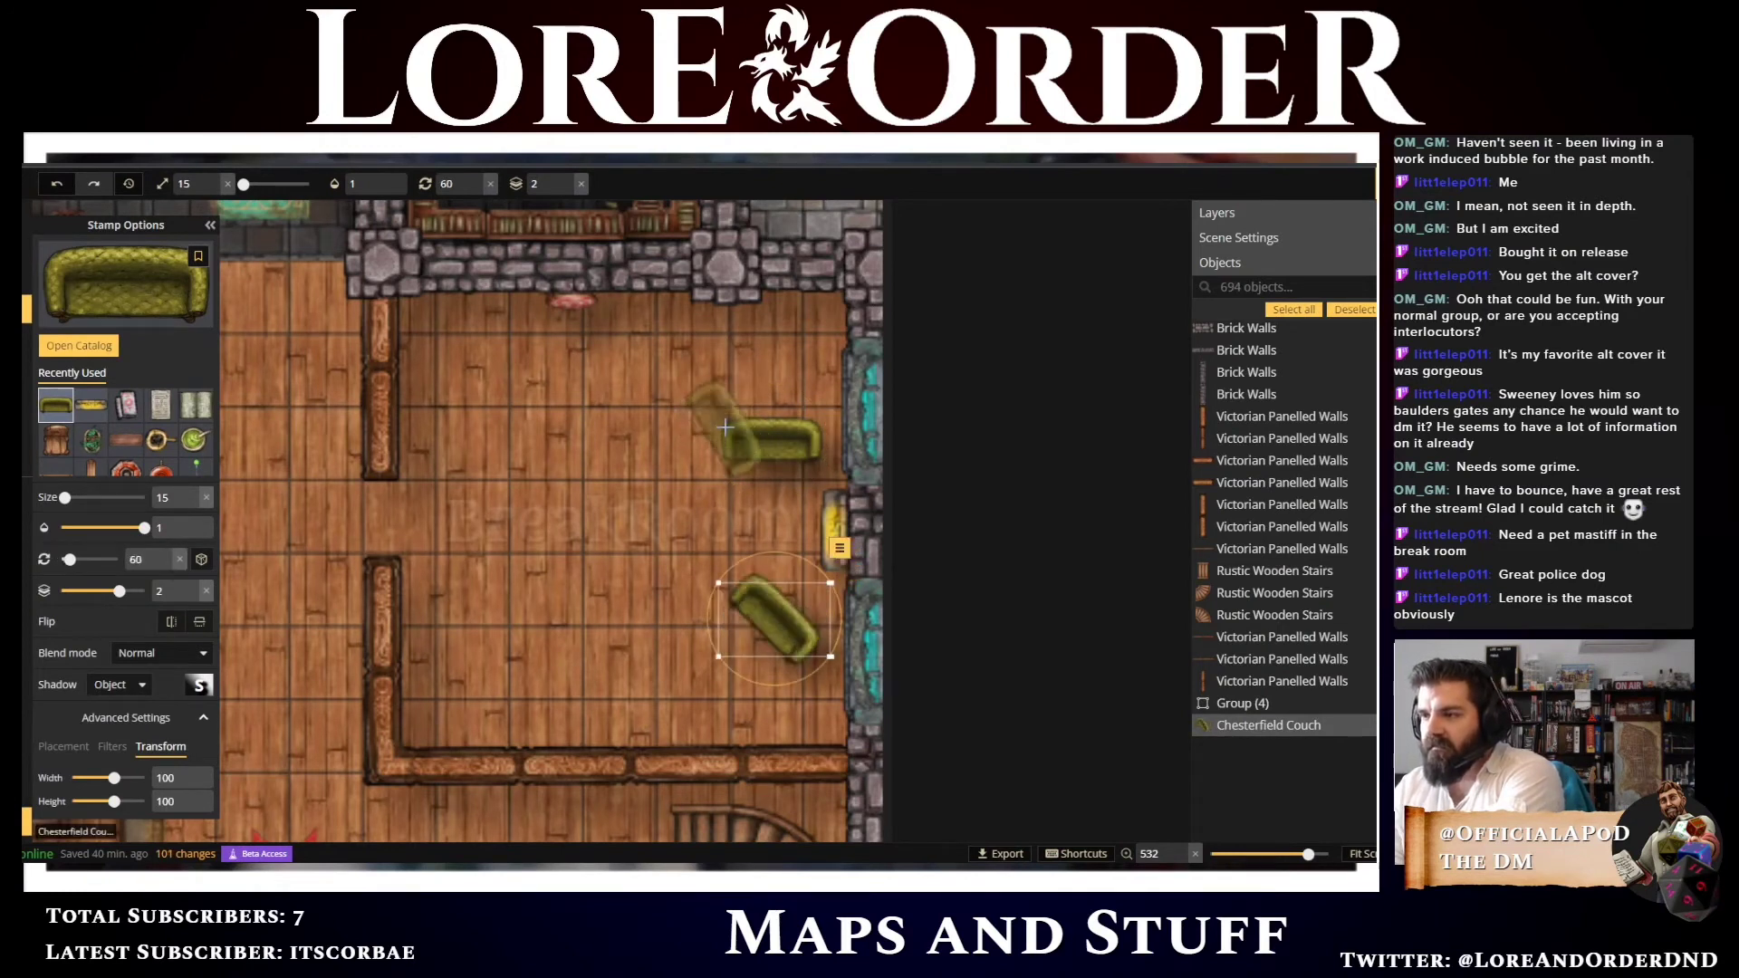
{"action": "scroll", "coordinate": [725, 425], "scroll_direction": "up", "scroll_amount": 4}
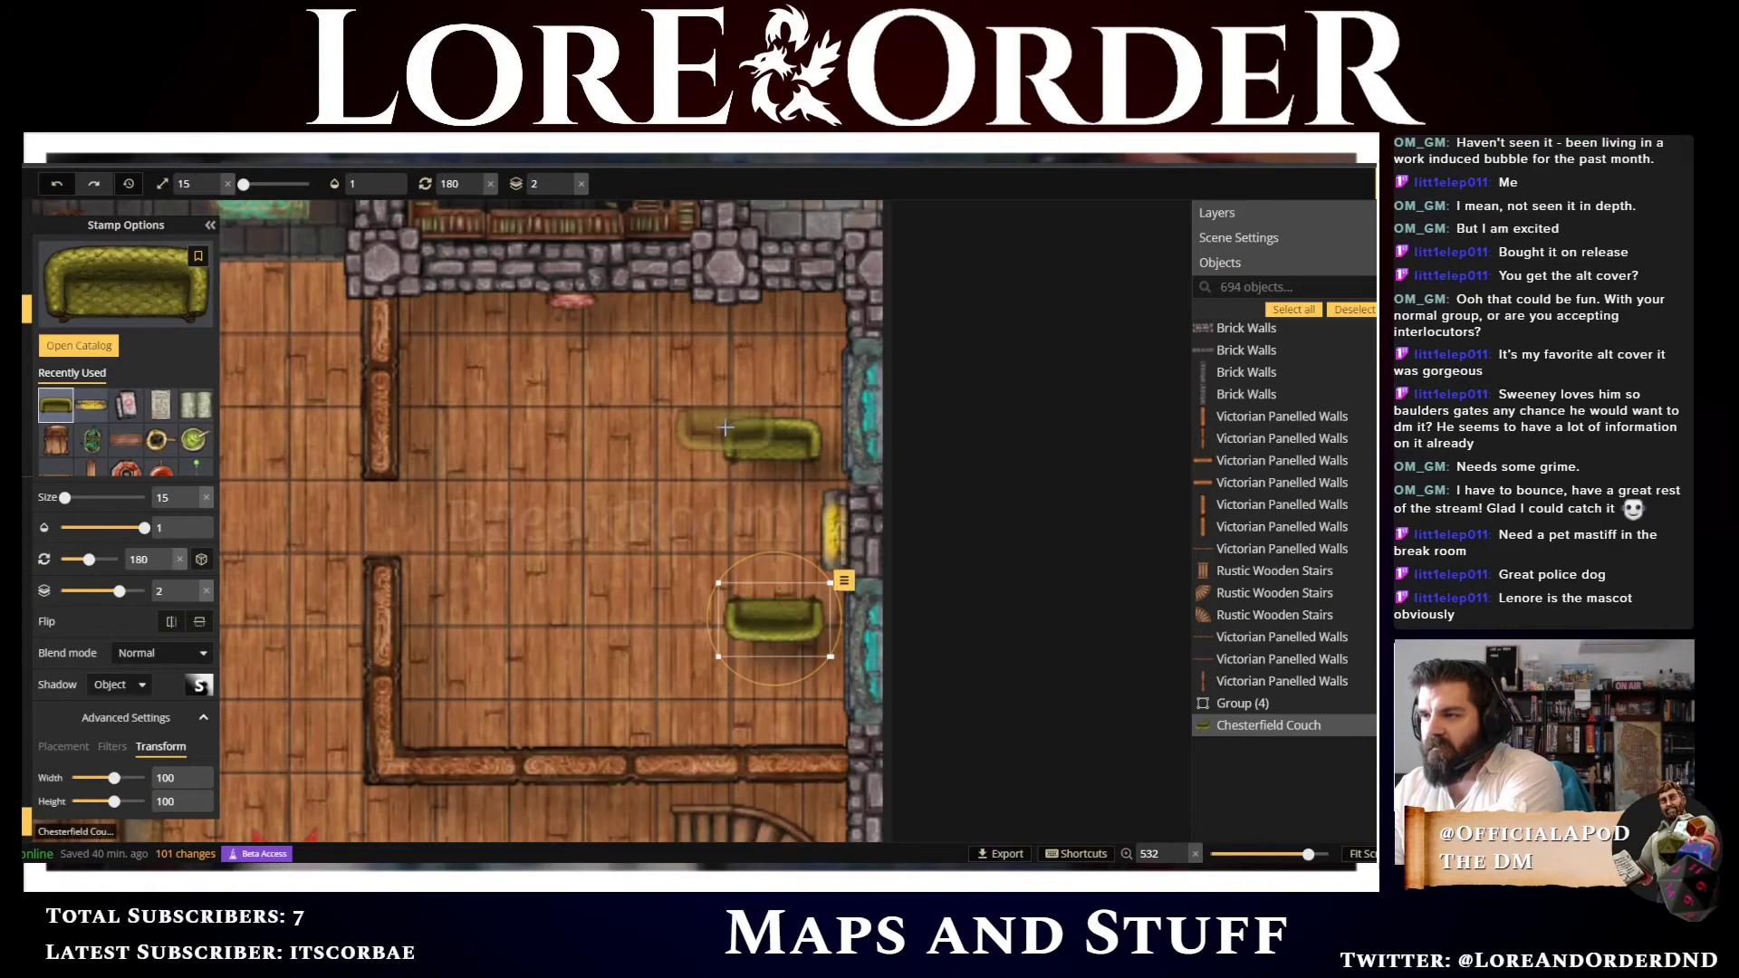
{"action": "left_click", "coordinate": [668, 589]}
{"action": "scroll", "coordinate": [663, 585], "scroll_direction": "up", "scroll_amount": 3}
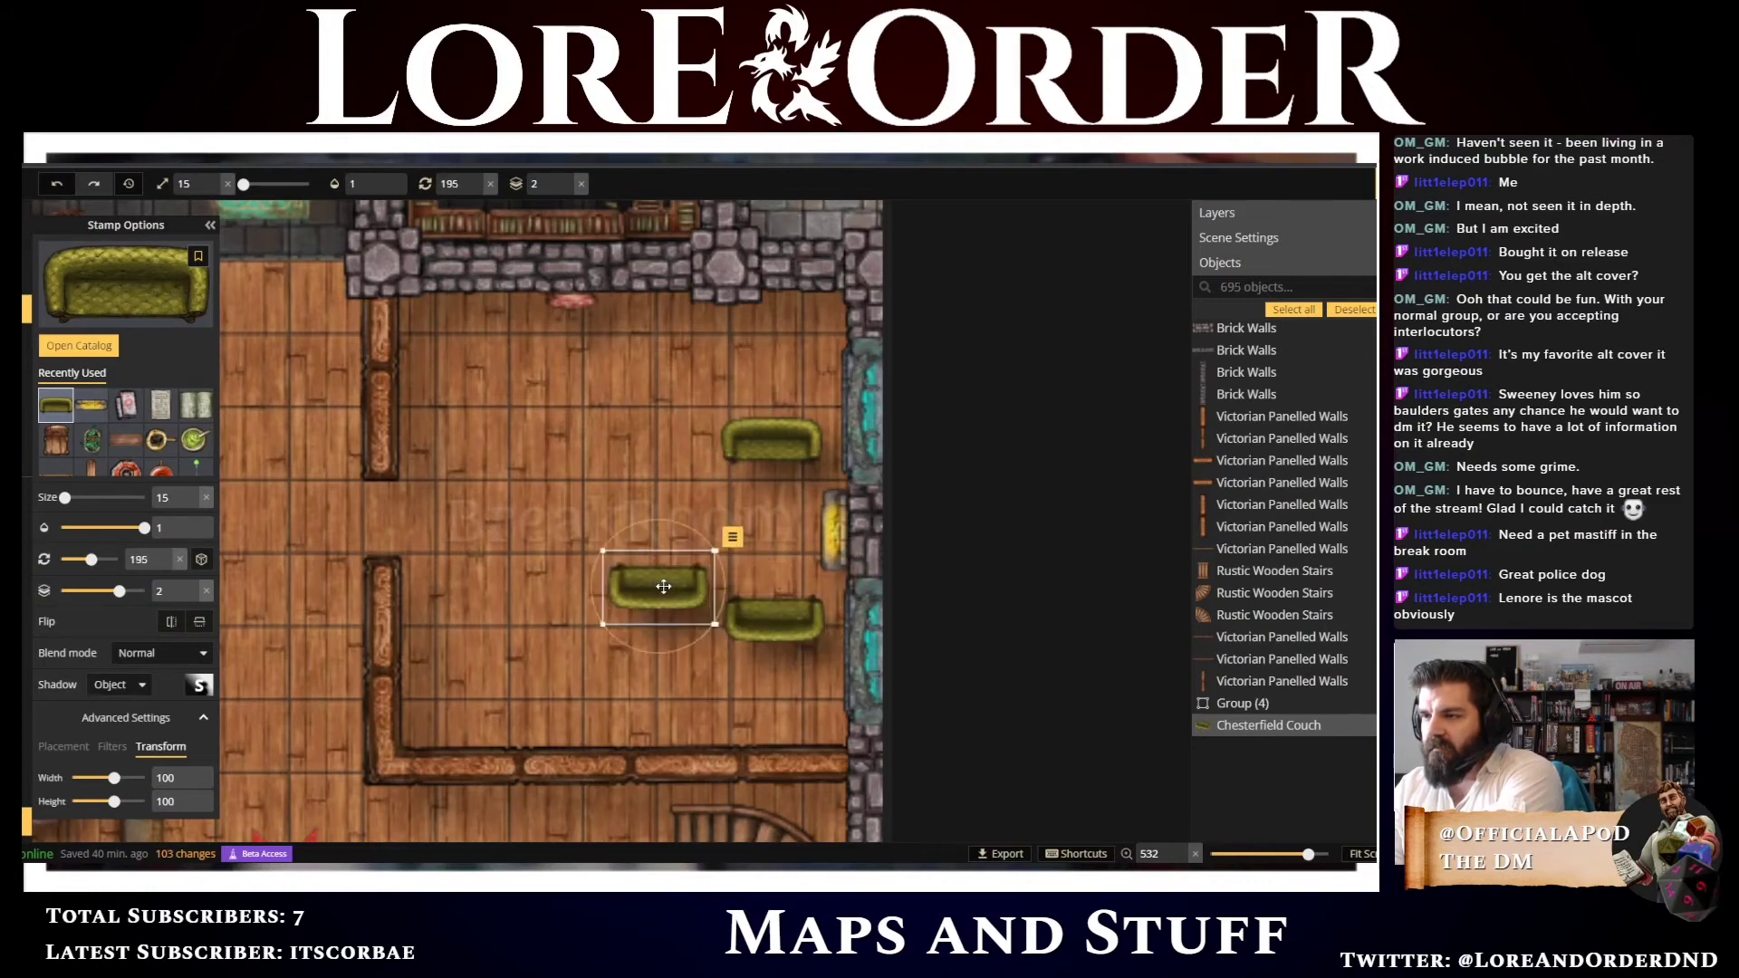
{"action": "left_click", "coordinate": [668, 463]}
{"action": "scroll", "coordinate": [667, 464], "scroll_direction": "up", "scroll_amount": 2}
{"action": "scroll", "coordinate": [668, 464], "scroll_direction": "up", "scroll_amount": 4}
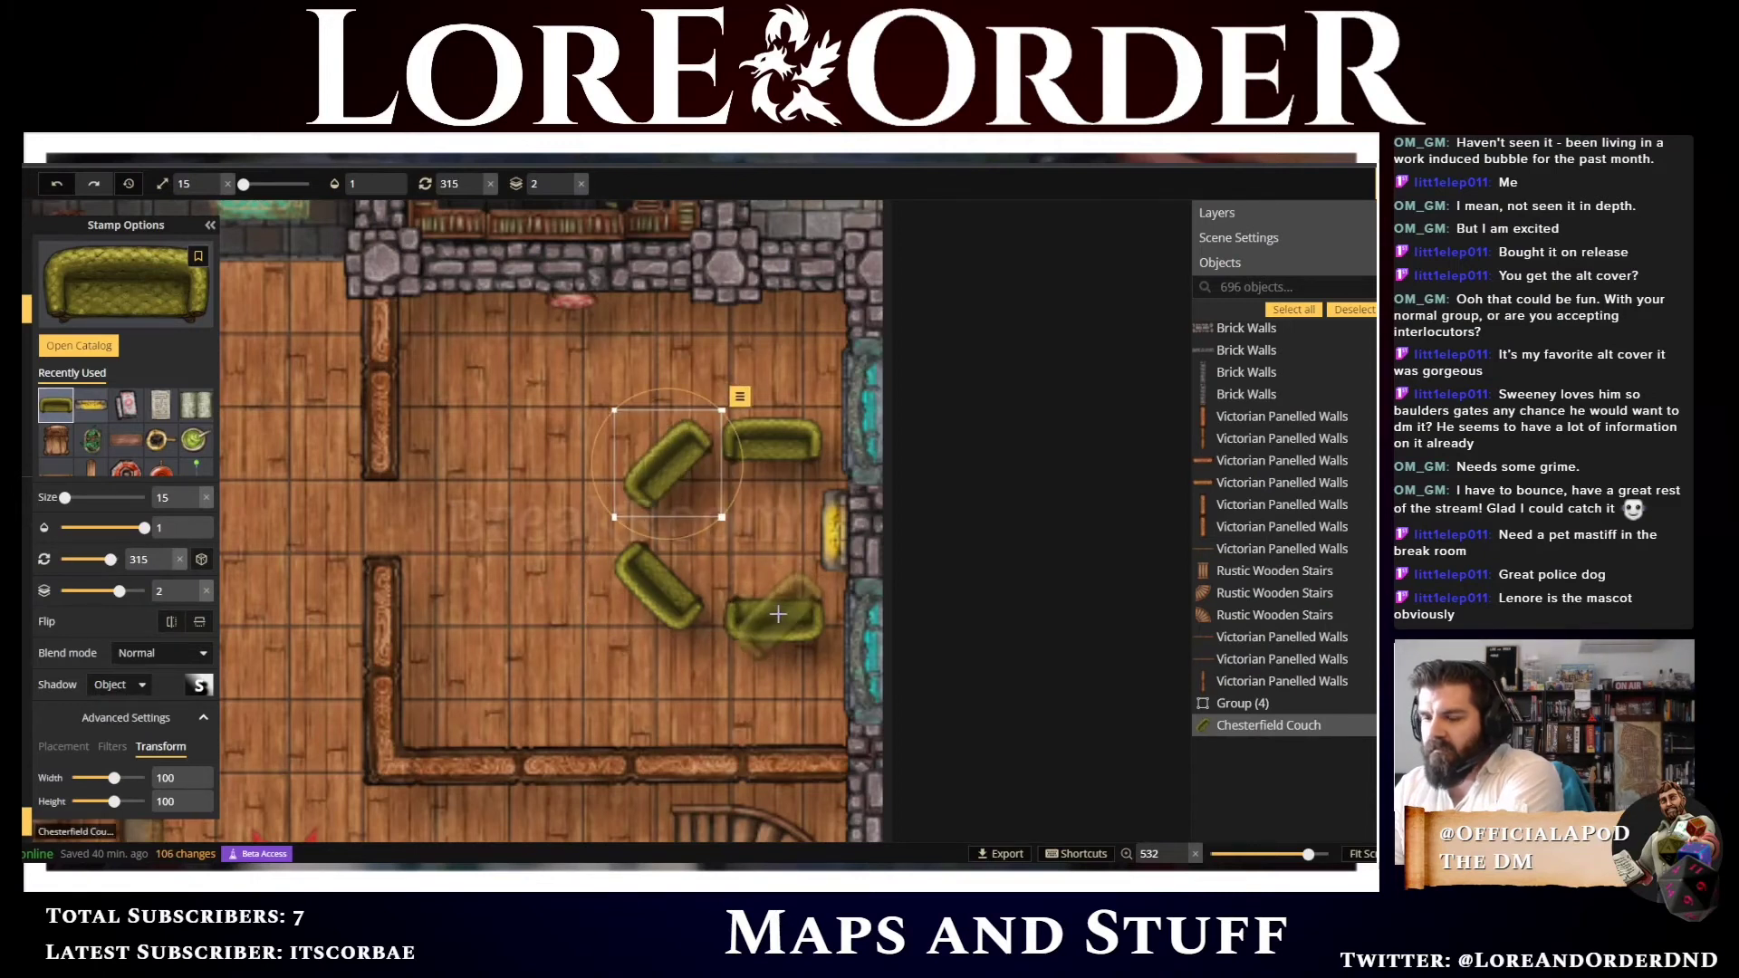
Adjust the positions of the couches slightly to tidy the seating ring
{"action": "key", "text": "v"}
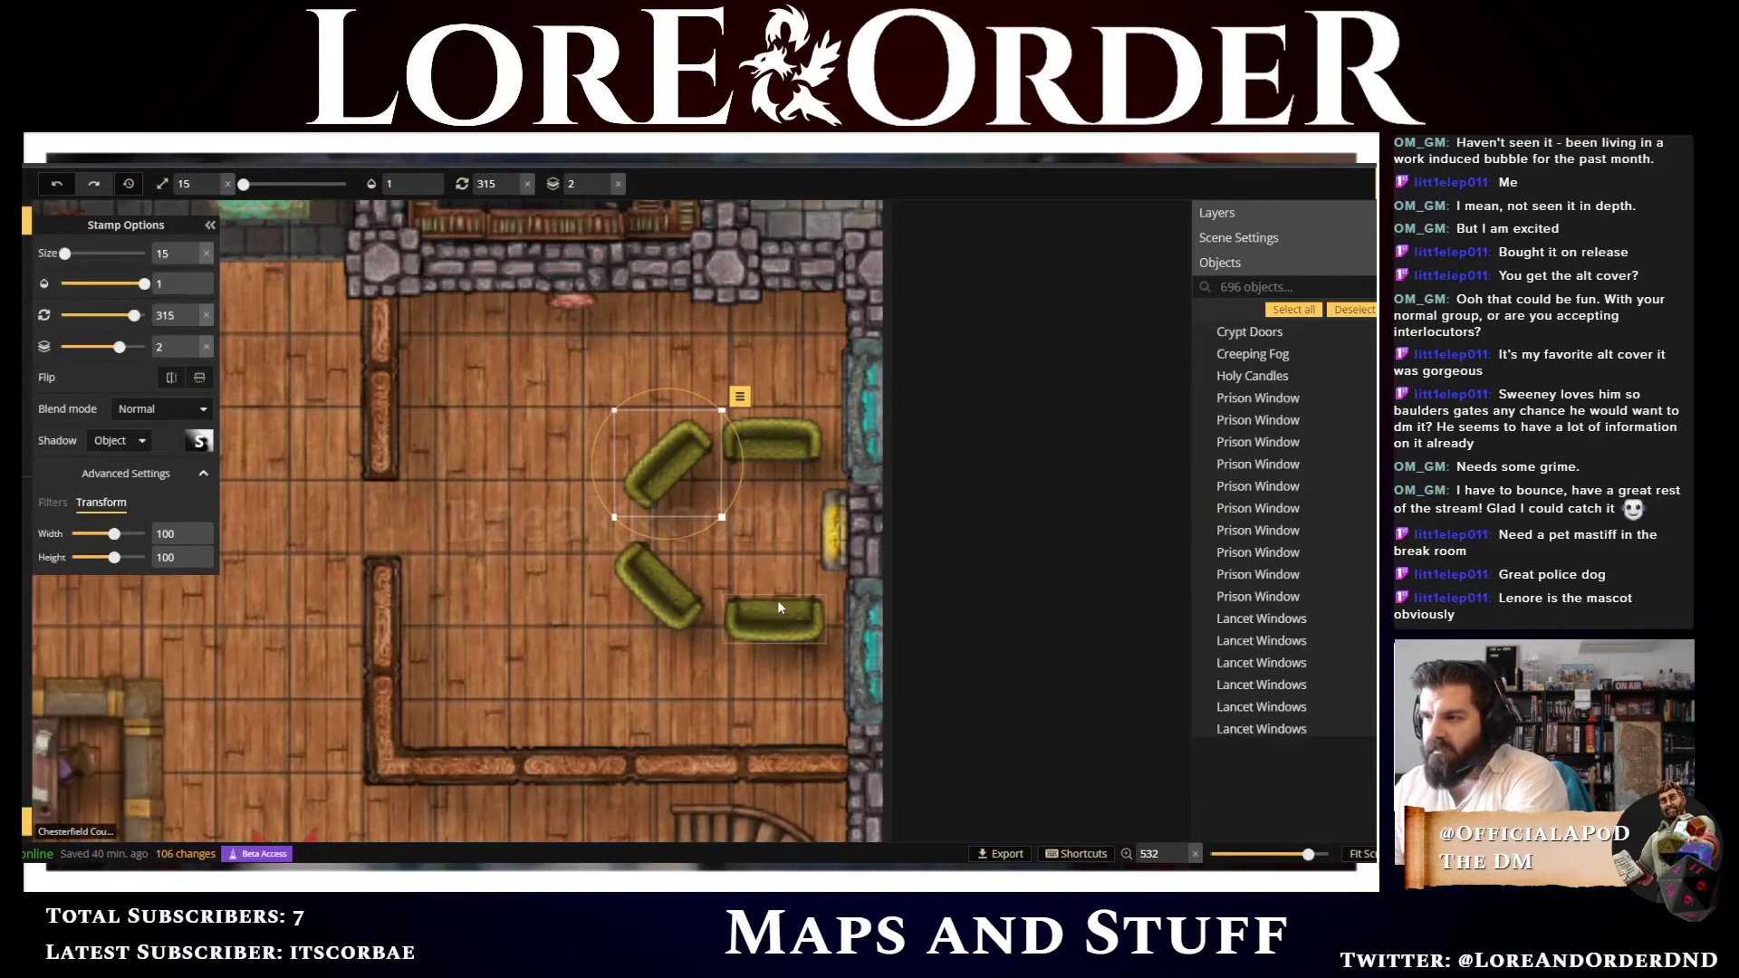
{"action": "left_click_drag", "start_coordinate": [773, 619], "coordinate": [782, 628]}
{"action": "left_click_drag", "start_coordinate": [642, 586], "coordinate": [672, 582]}
{"action": "left_click", "coordinate": [768, 435]}
{"action": "left_click_drag", "start_coordinate": [759, 441], "coordinate": [773, 417]}
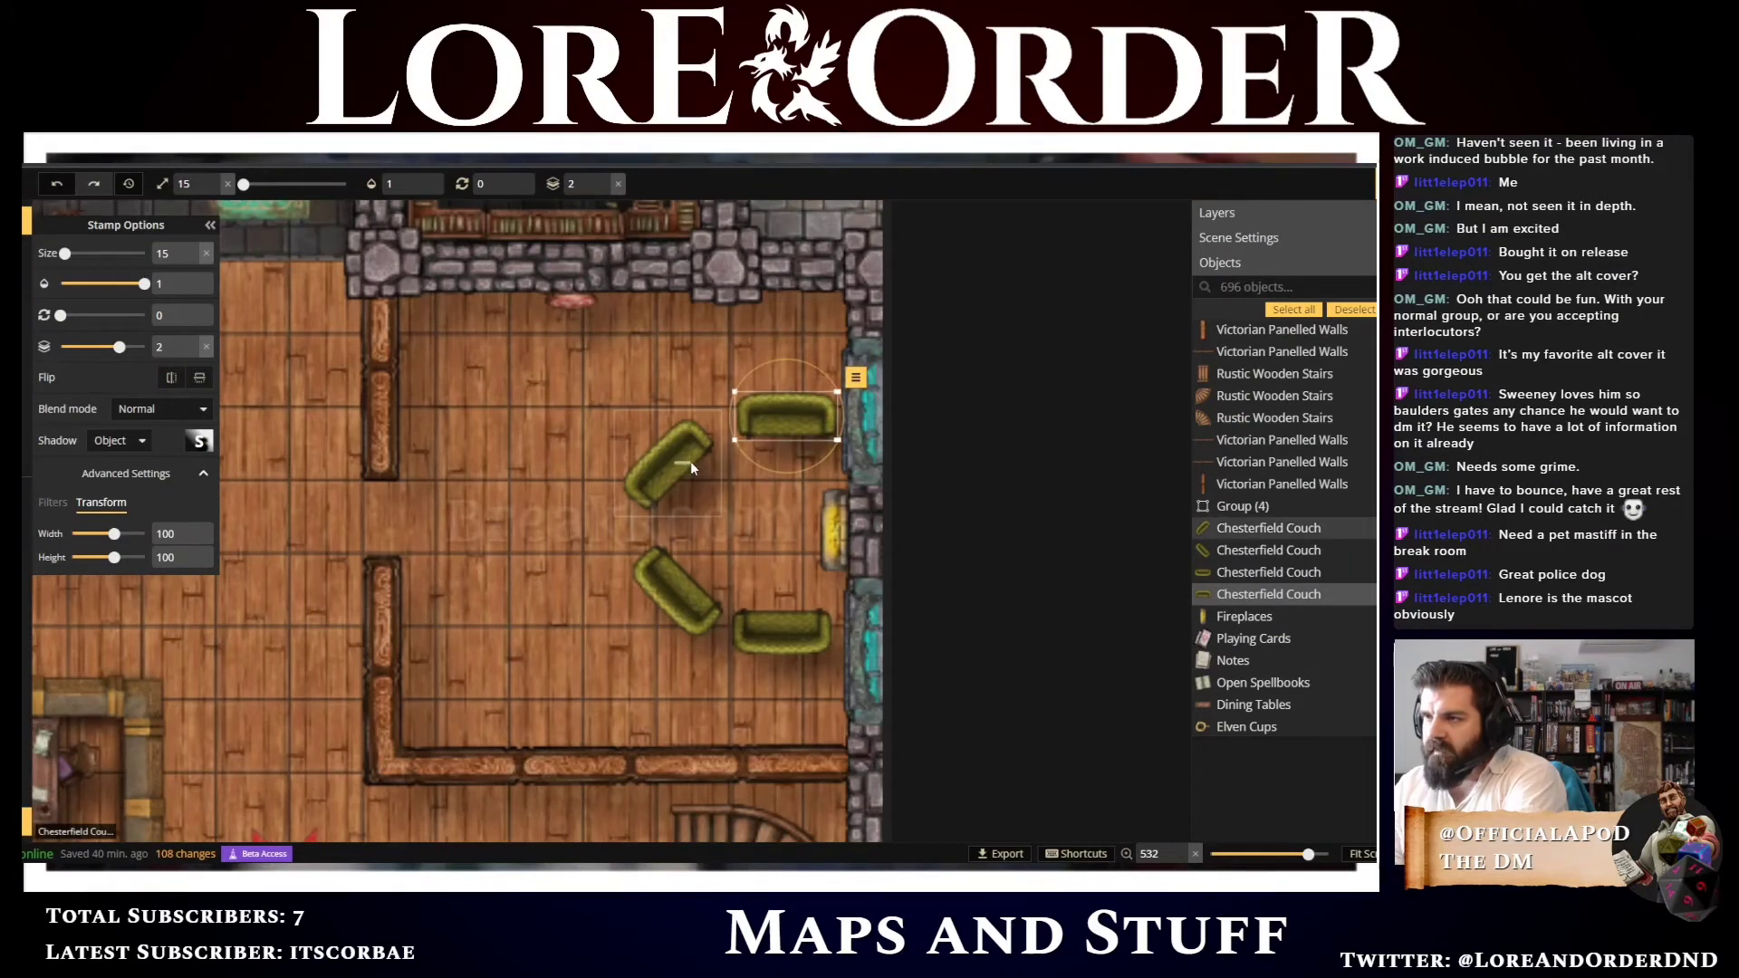
{"action": "left_click", "coordinate": [690, 467]}
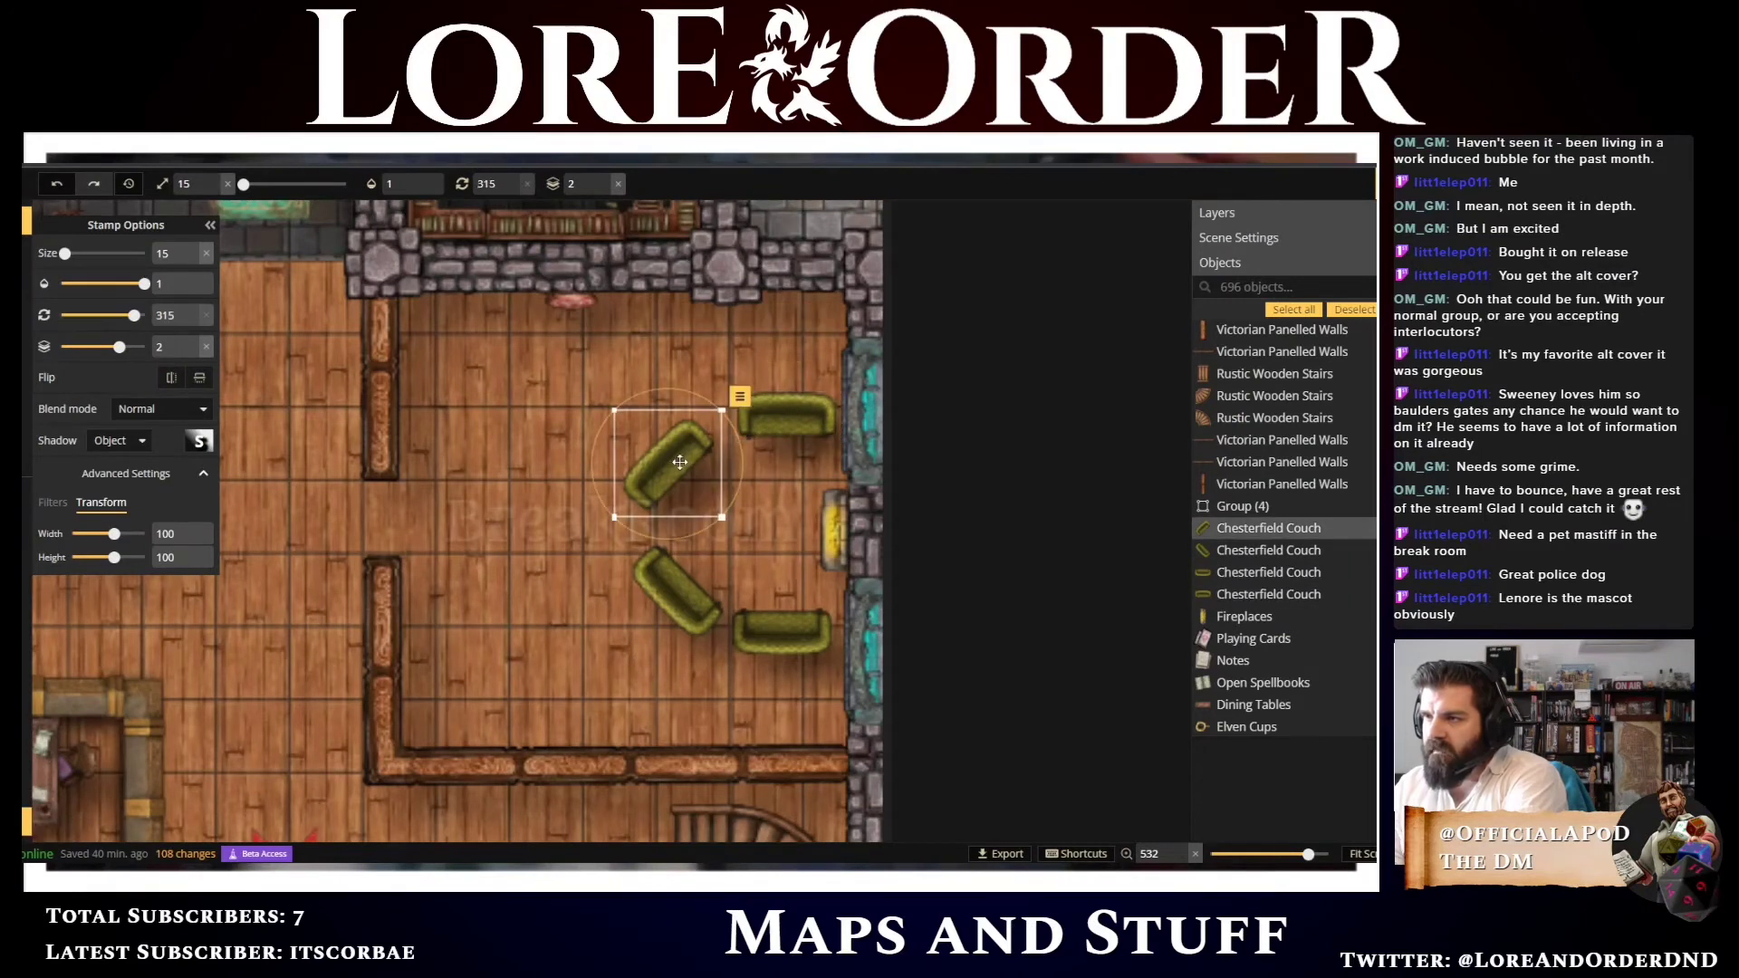
{"action": "left_click", "coordinate": [682, 578]}
{"action": "left_click", "coordinate": [748, 527]}
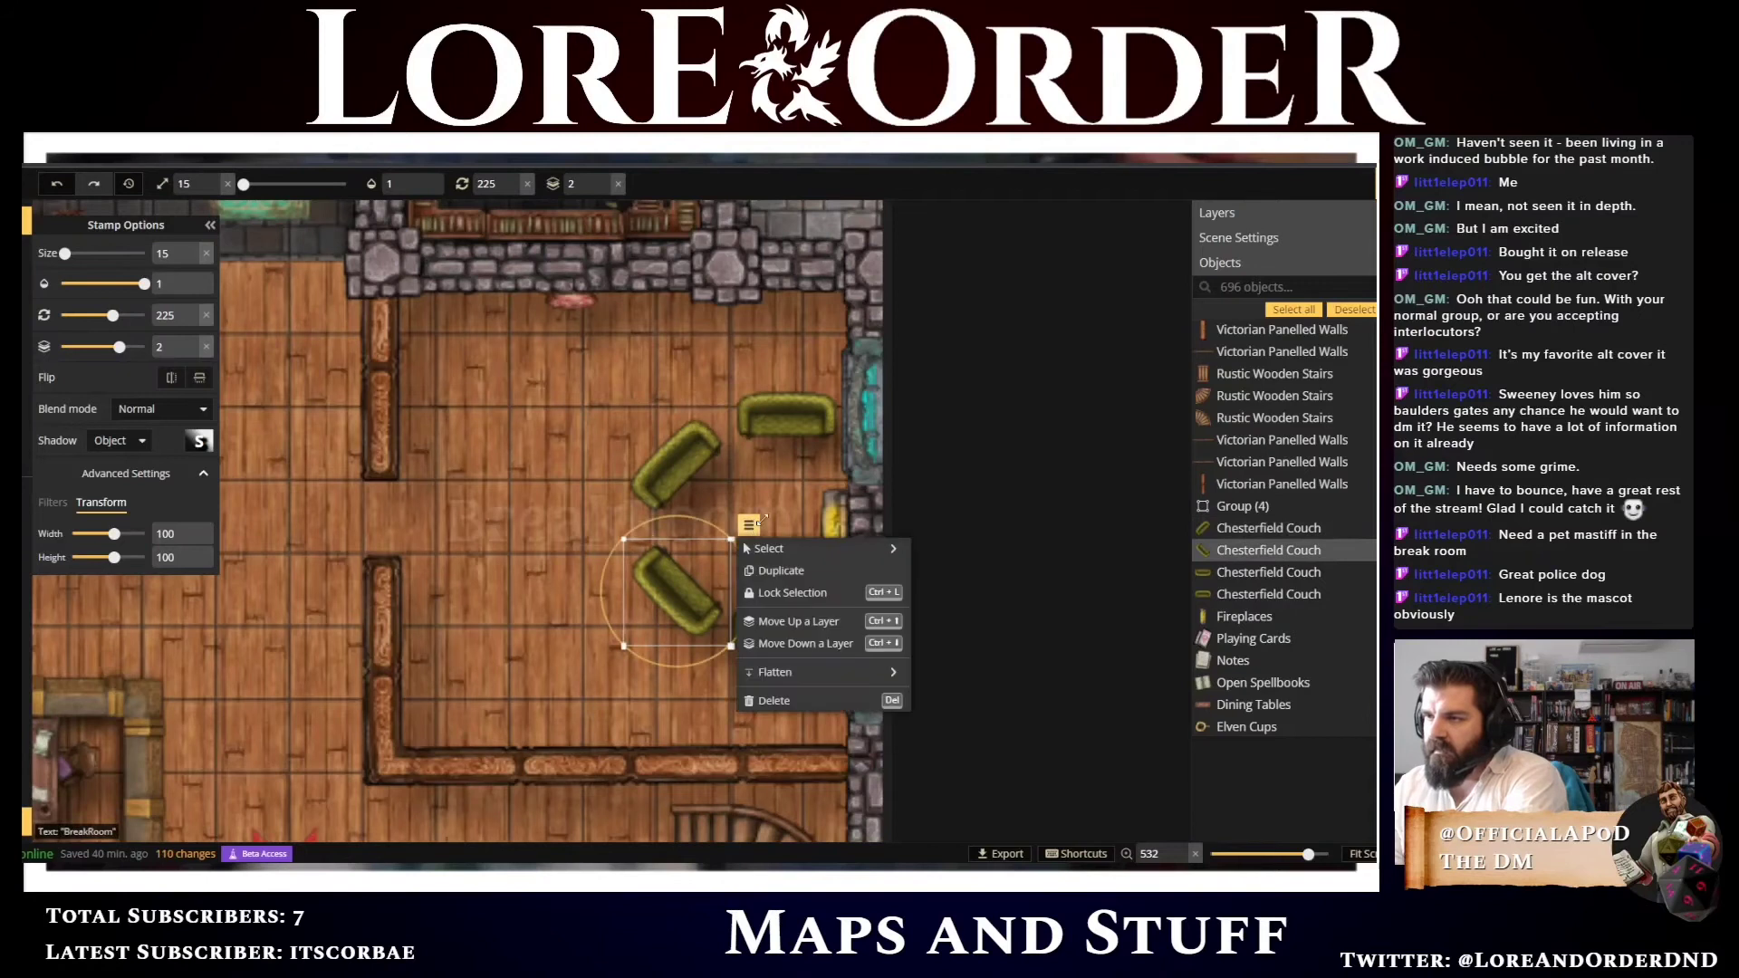
Nudge the BreakRoom label left and down, and nudge the lower right couch down
{"action": "left_click", "coordinate": [773, 514]}
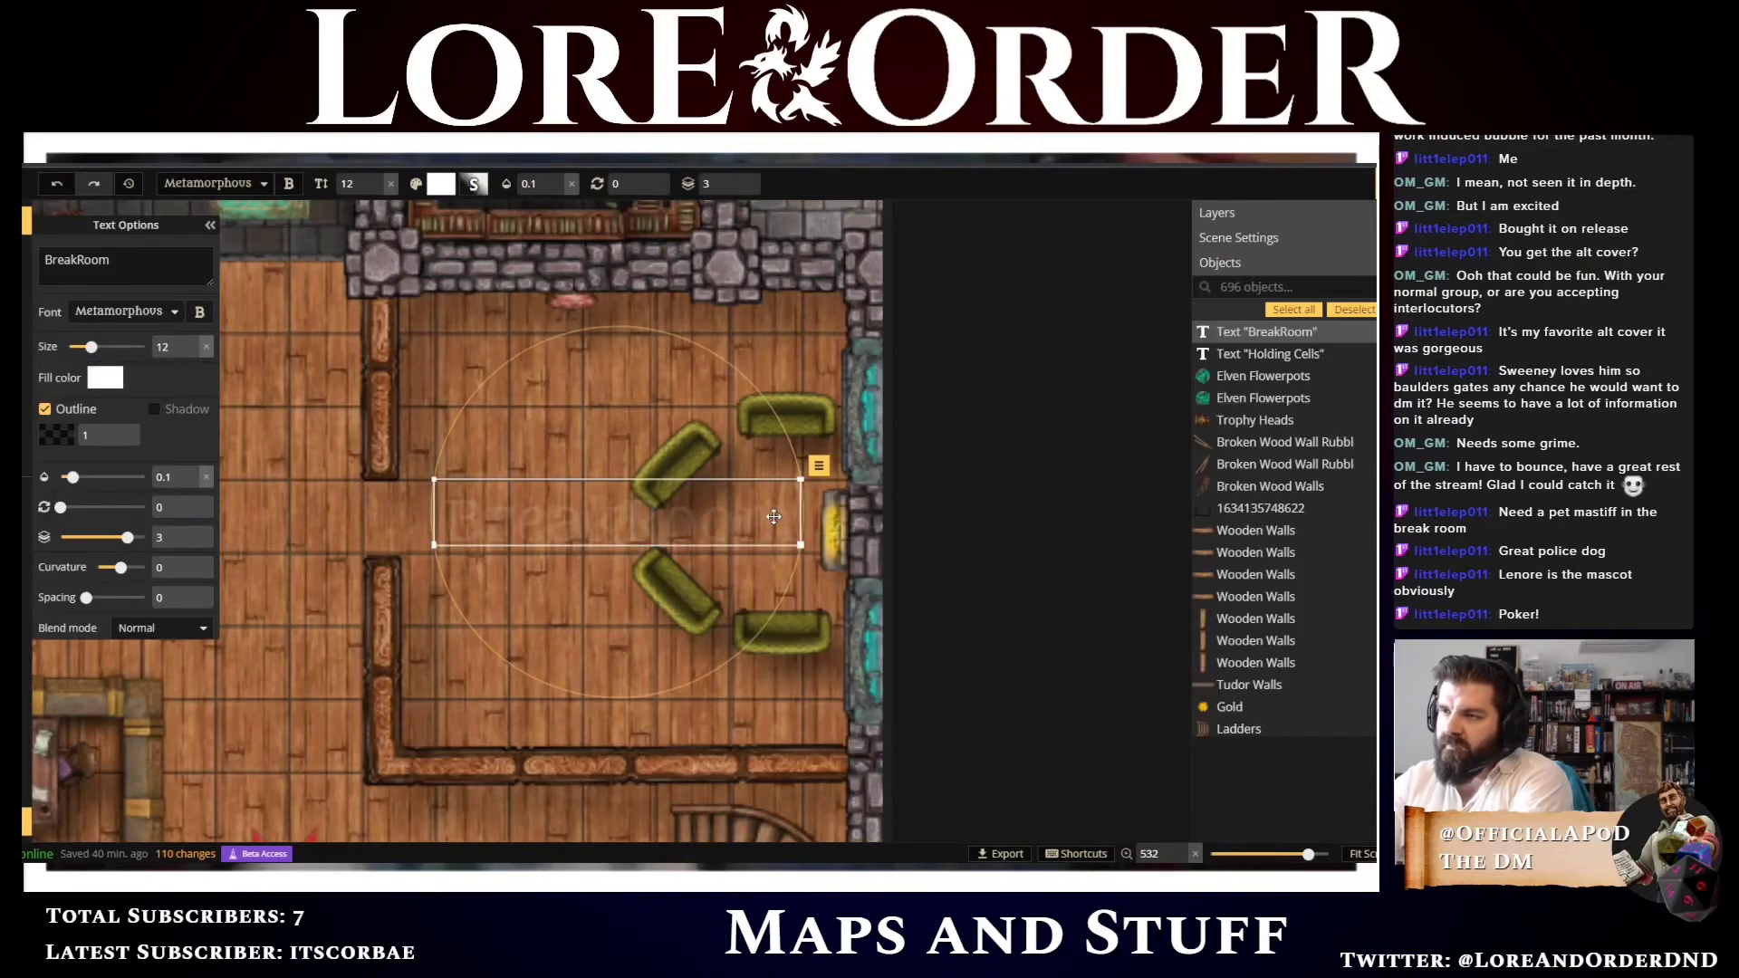
{"action": "key", "text": "Left"}
{"action": "key", "text": "Down"}
{"action": "key", "text": "Down"}
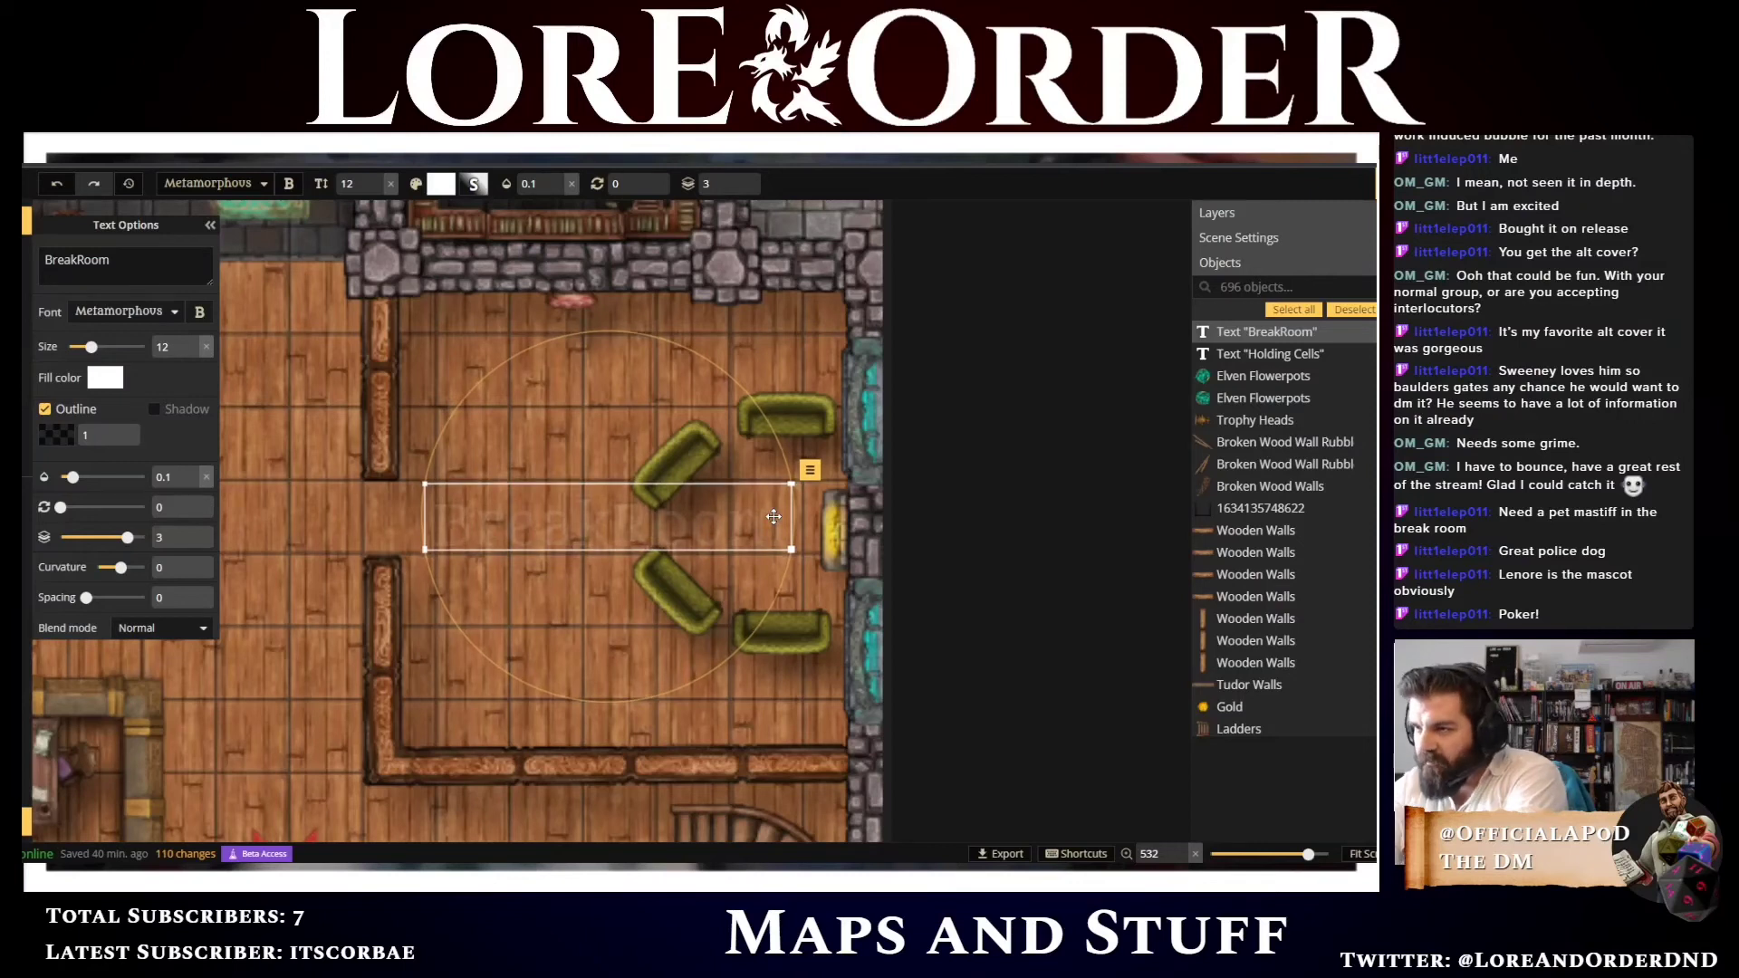
{"action": "left_click", "coordinate": [816, 626]}
{"action": "key", "text": "Down"}
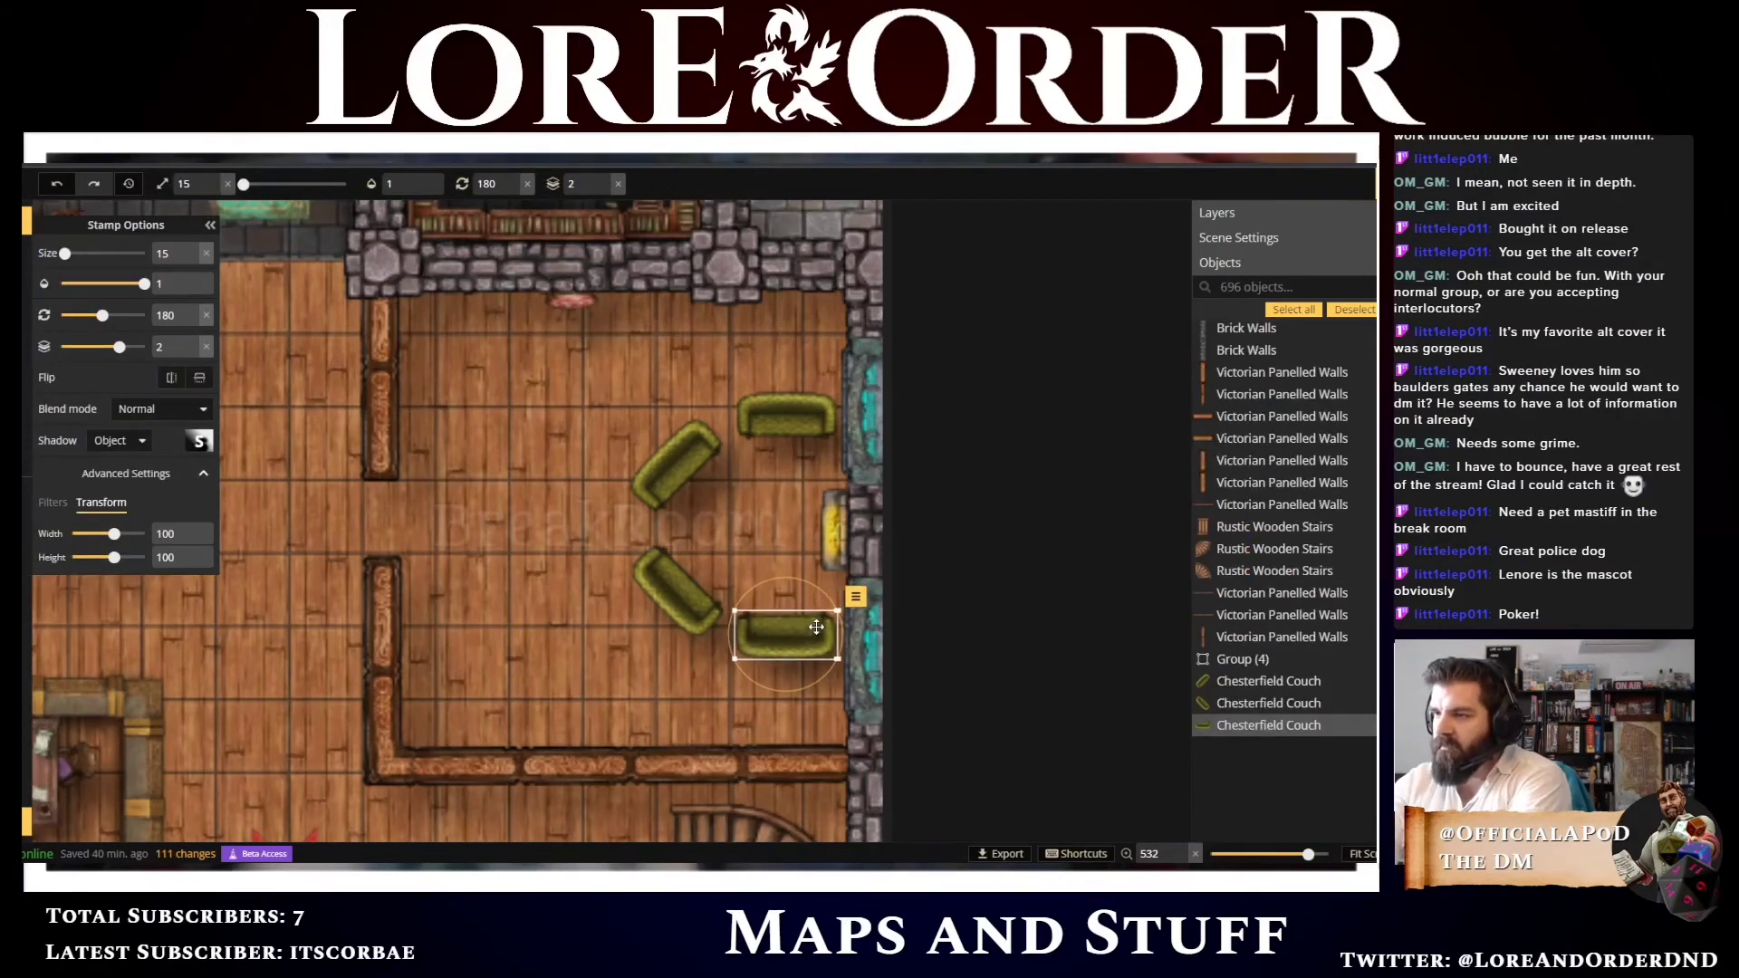
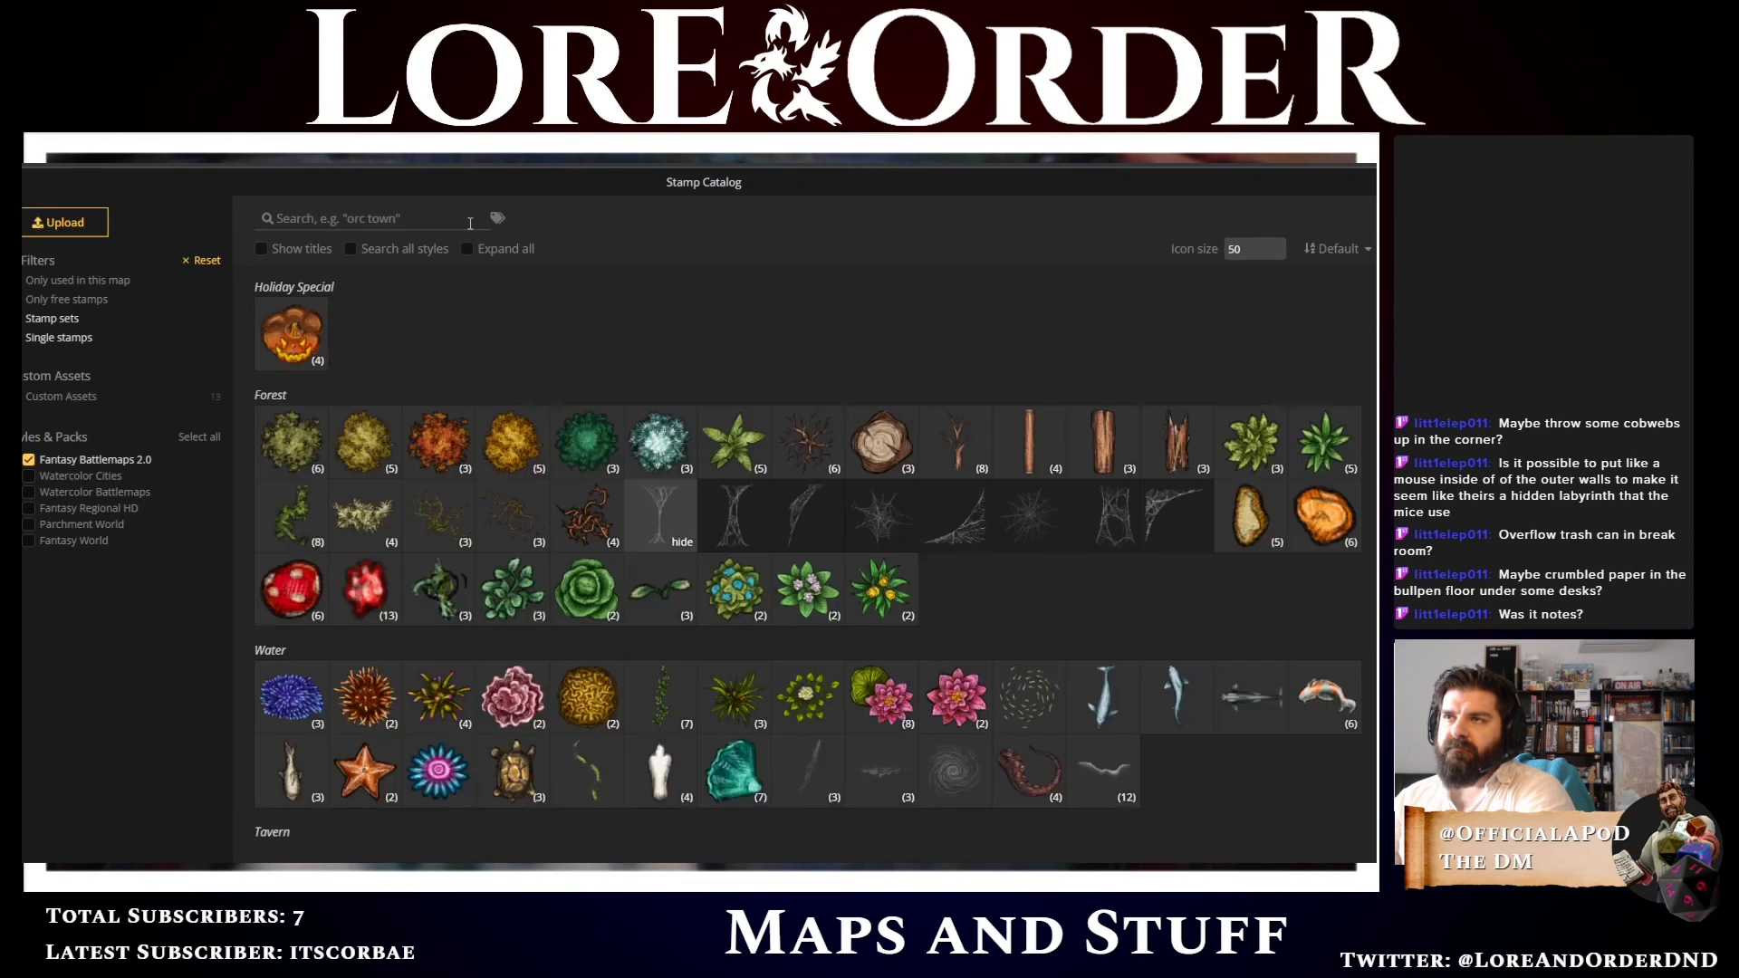
Filter the stamp catalog by the #arcane tag, pick a crystal ball stamp and place it near the room's right wall at size 90
{"action": "left_click", "coordinate": [387, 220]}
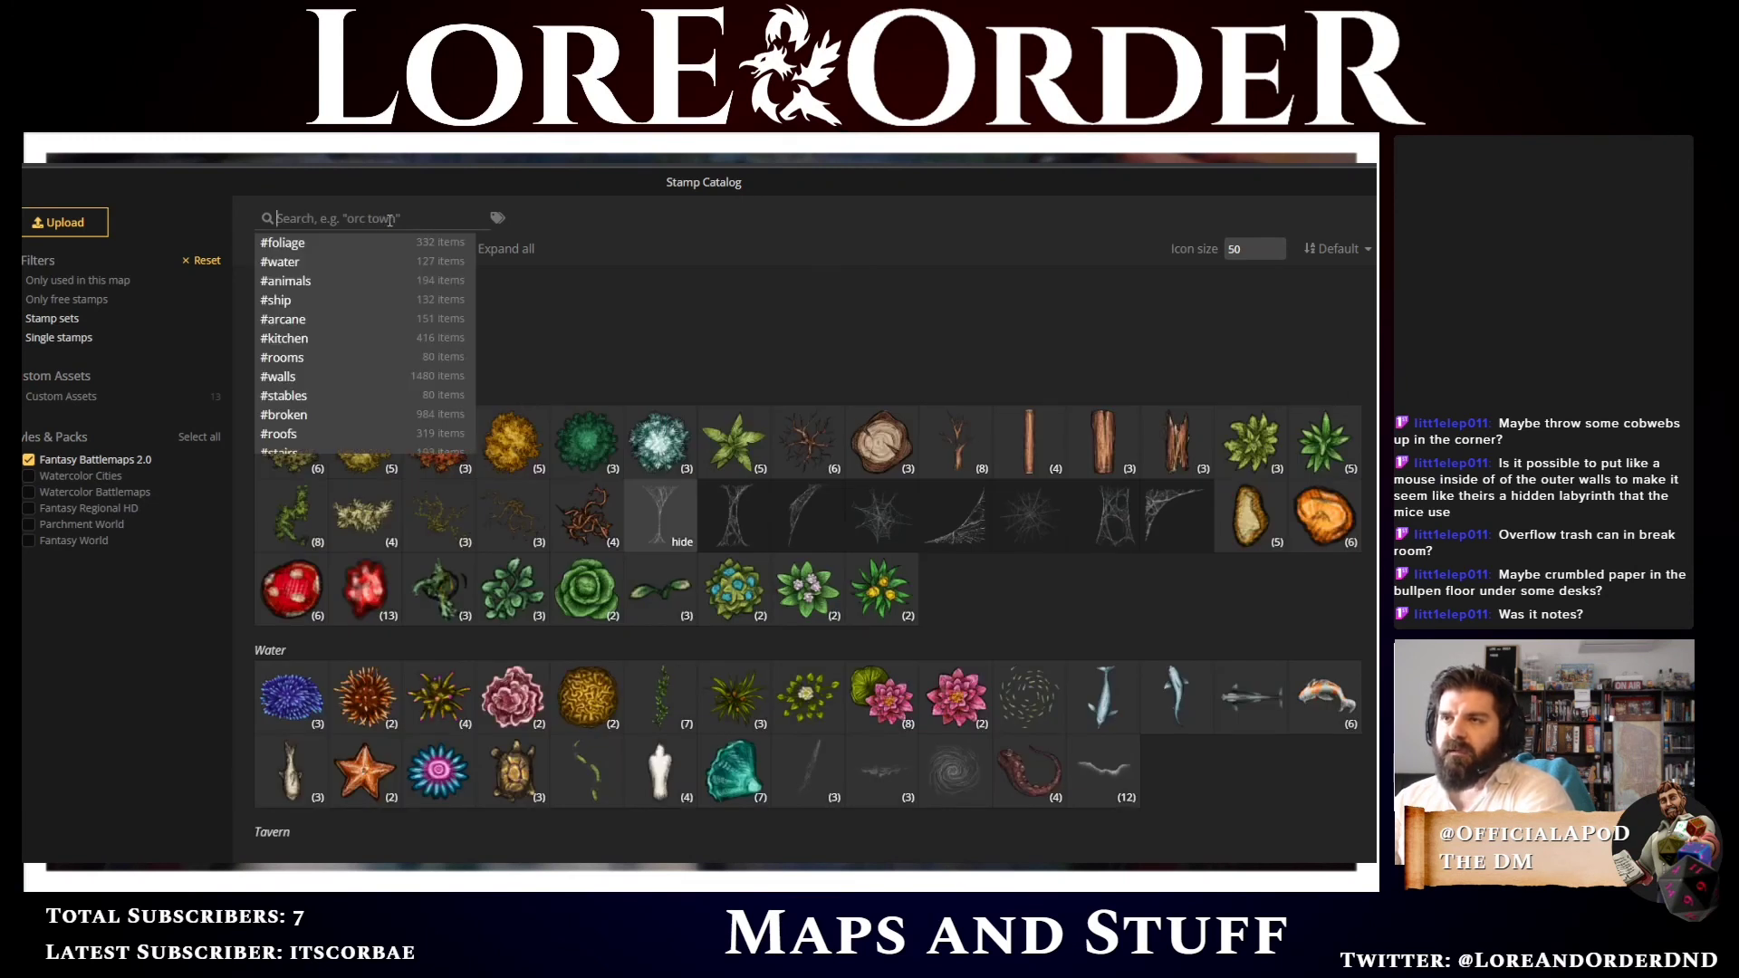
{"action": "left_click", "coordinate": [351, 324]}
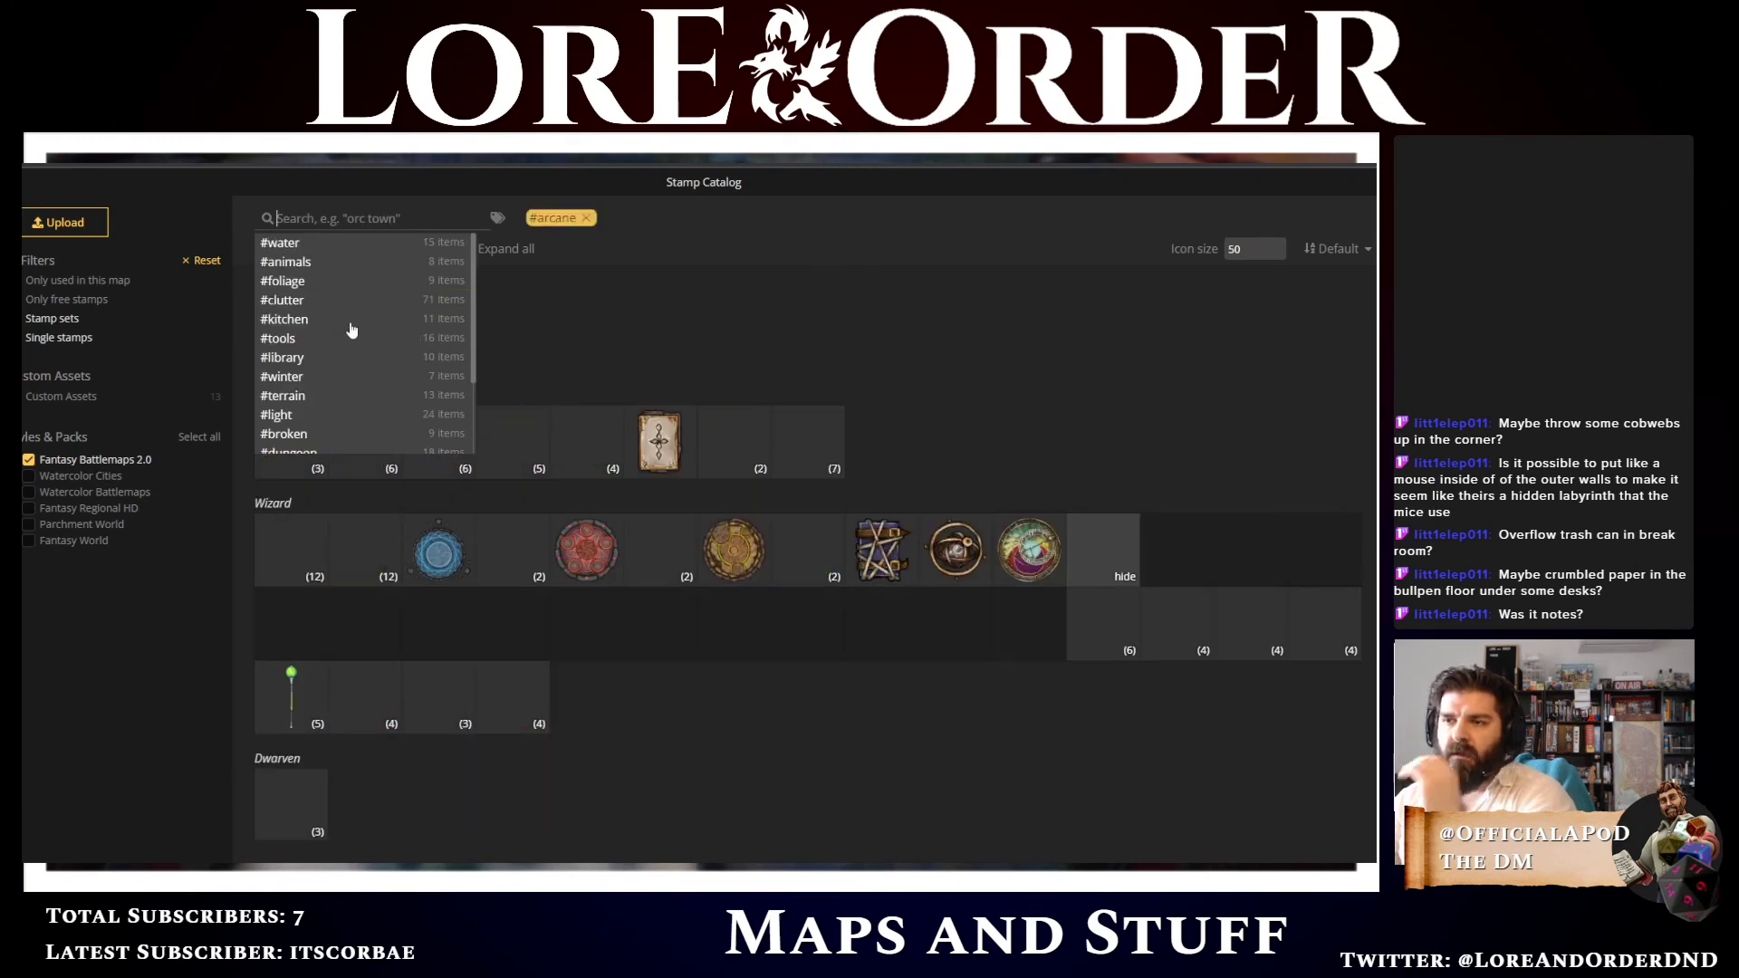
{"action": "left_click", "coordinate": [948, 410]}
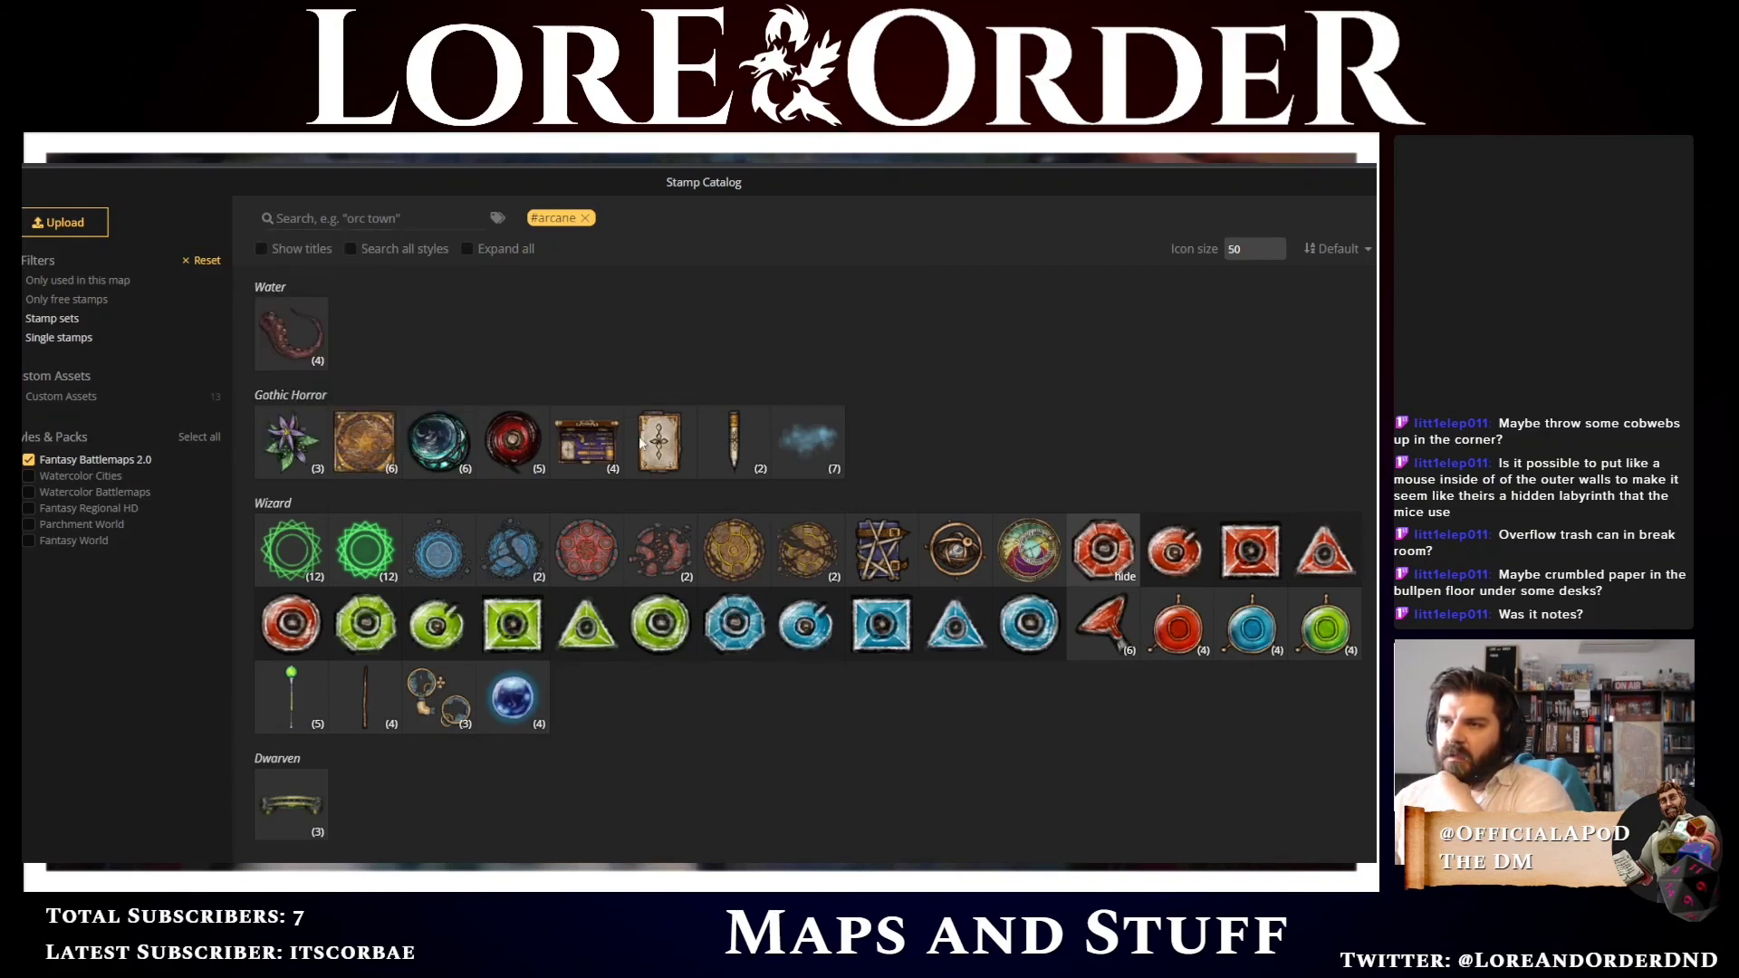
{"action": "left_click", "coordinate": [449, 470]}
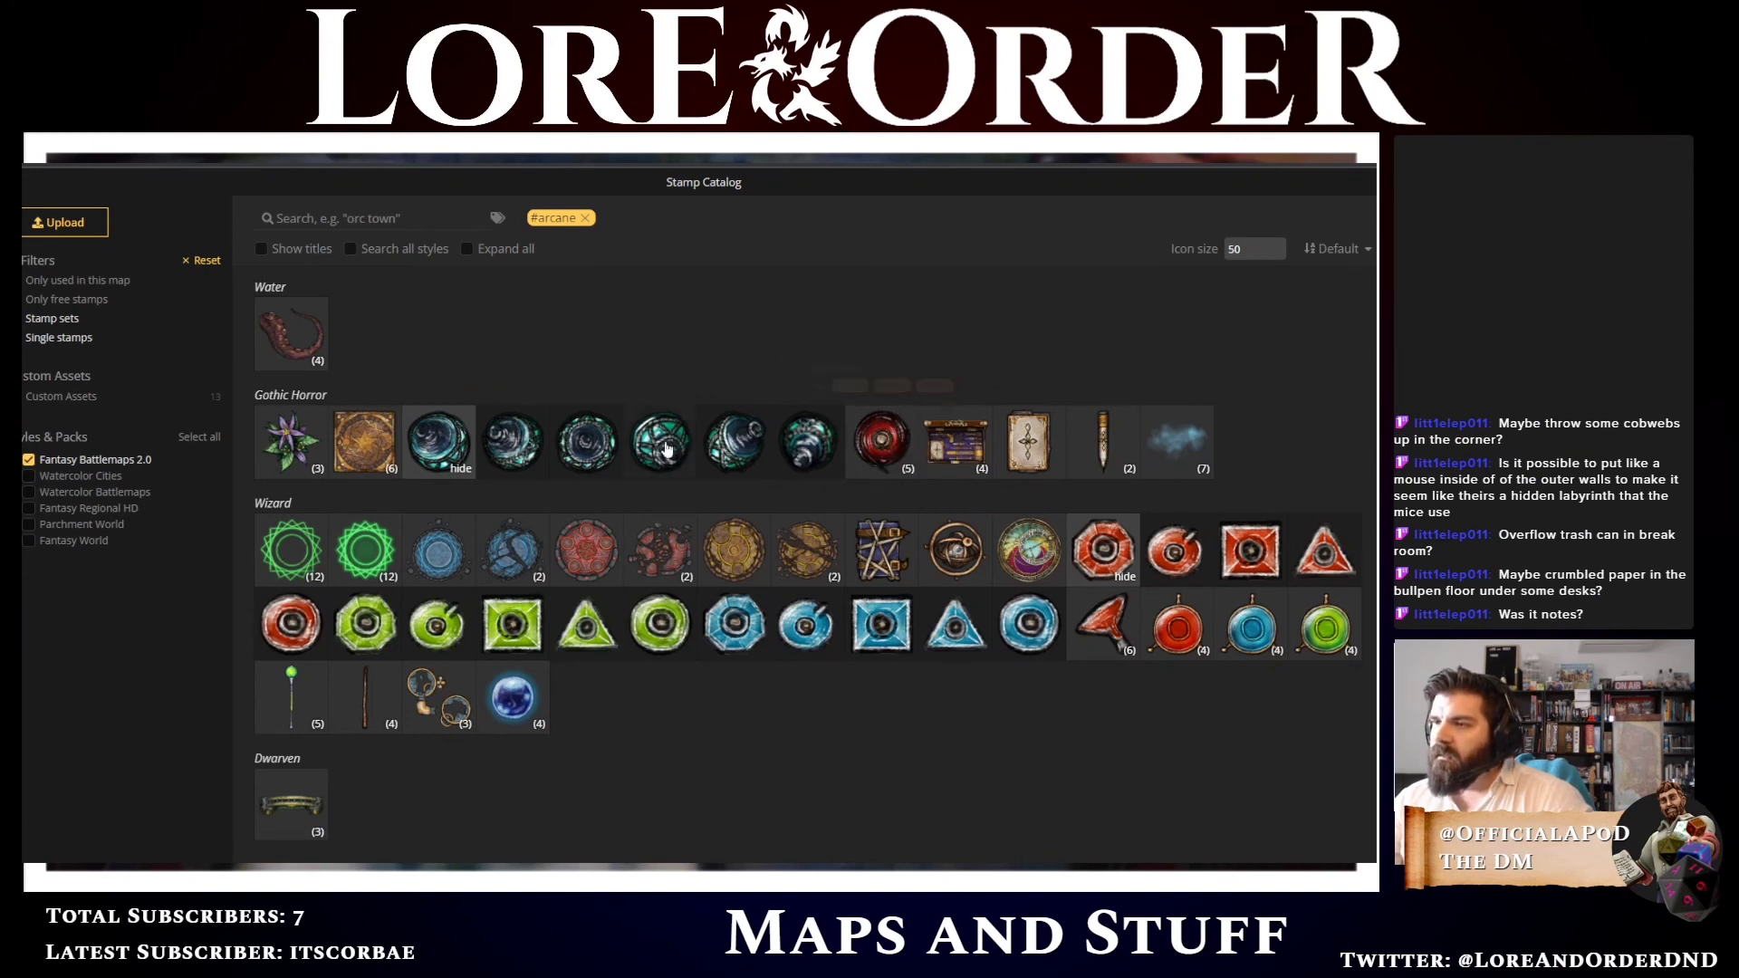
{"action": "left_click", "coordinate": [589, 451]}
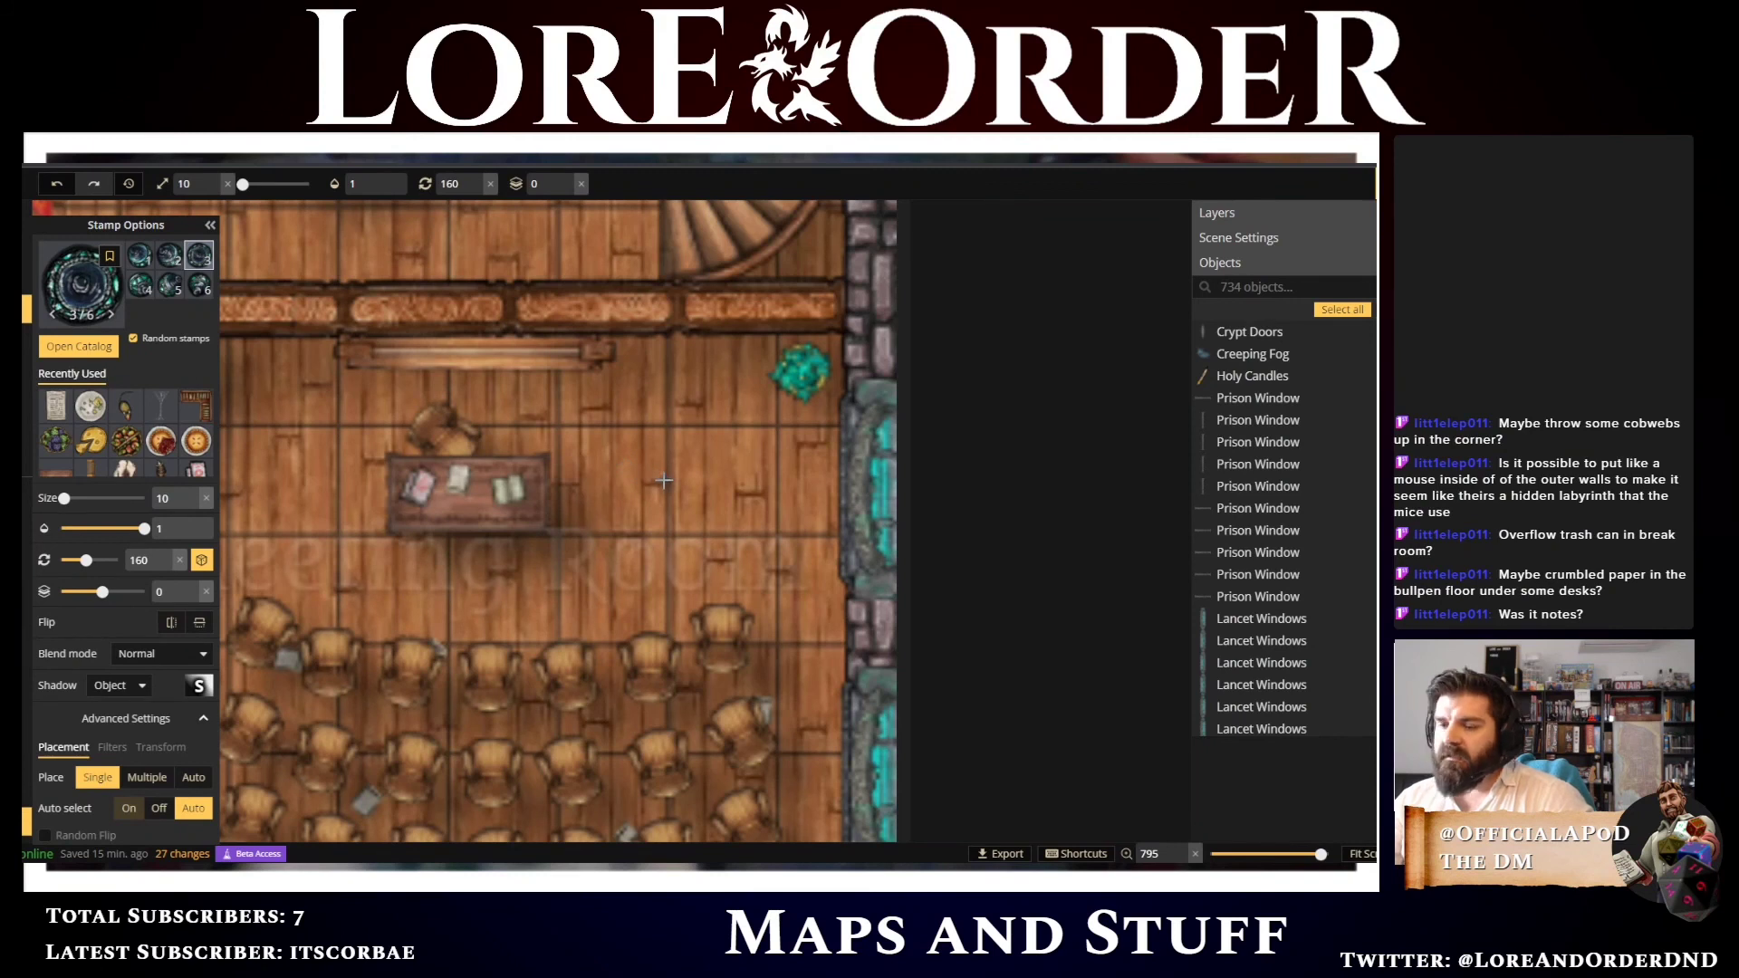
{"action": "scroll", "coordinate": [664, 480], "scroll_direction": "up", "scroll_amount": 9}
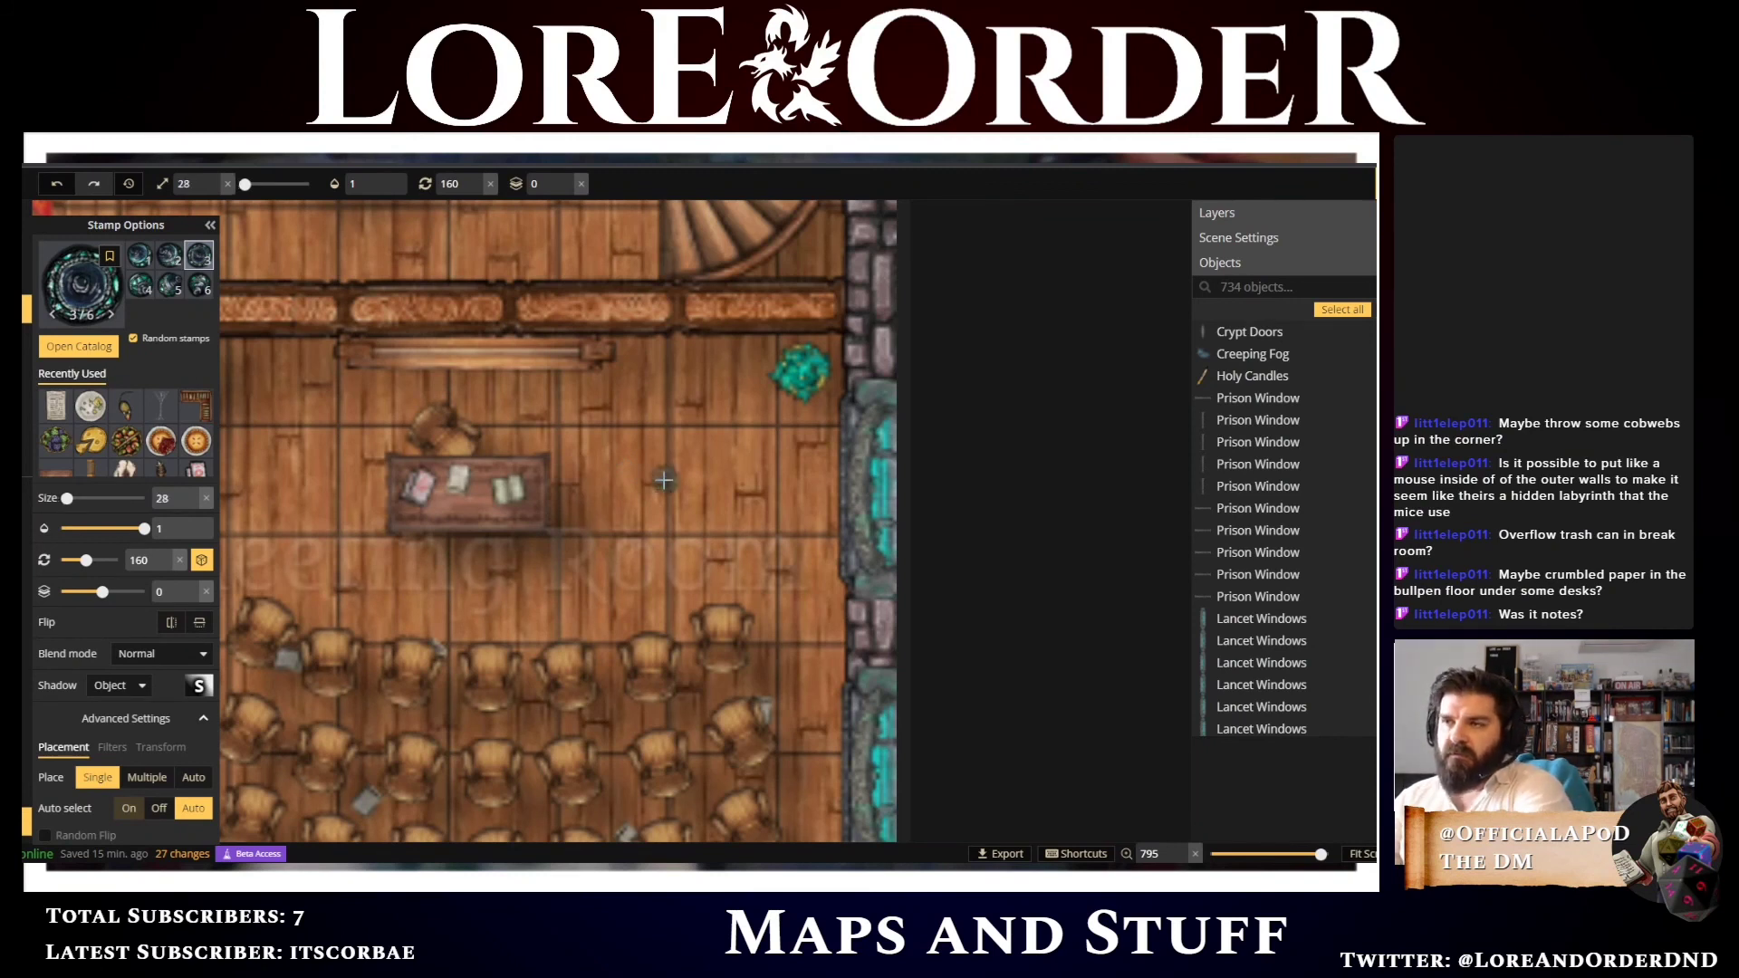
{"action": "scroll", "coordinate": [664, 480], "scroll_direction": "up", "scroll_amount": 2}
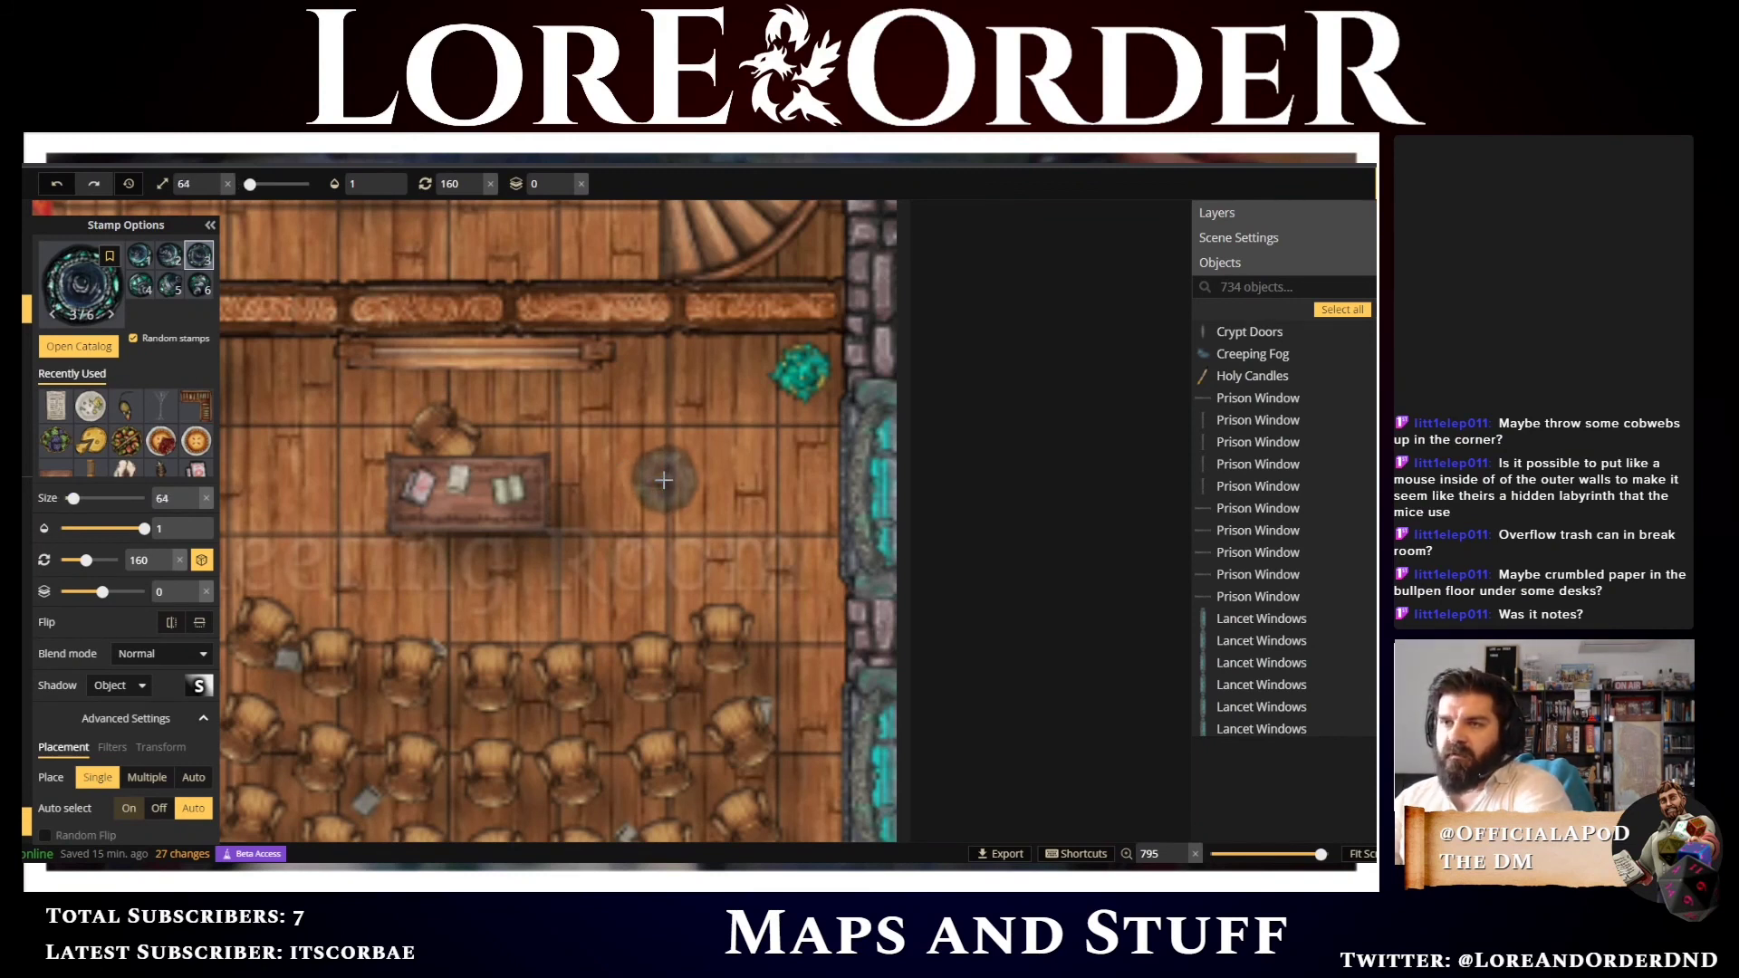
{"action": "scroll", "coordinate": [664, 480], "scroll_direction": "up", "scroll_amount": 1}
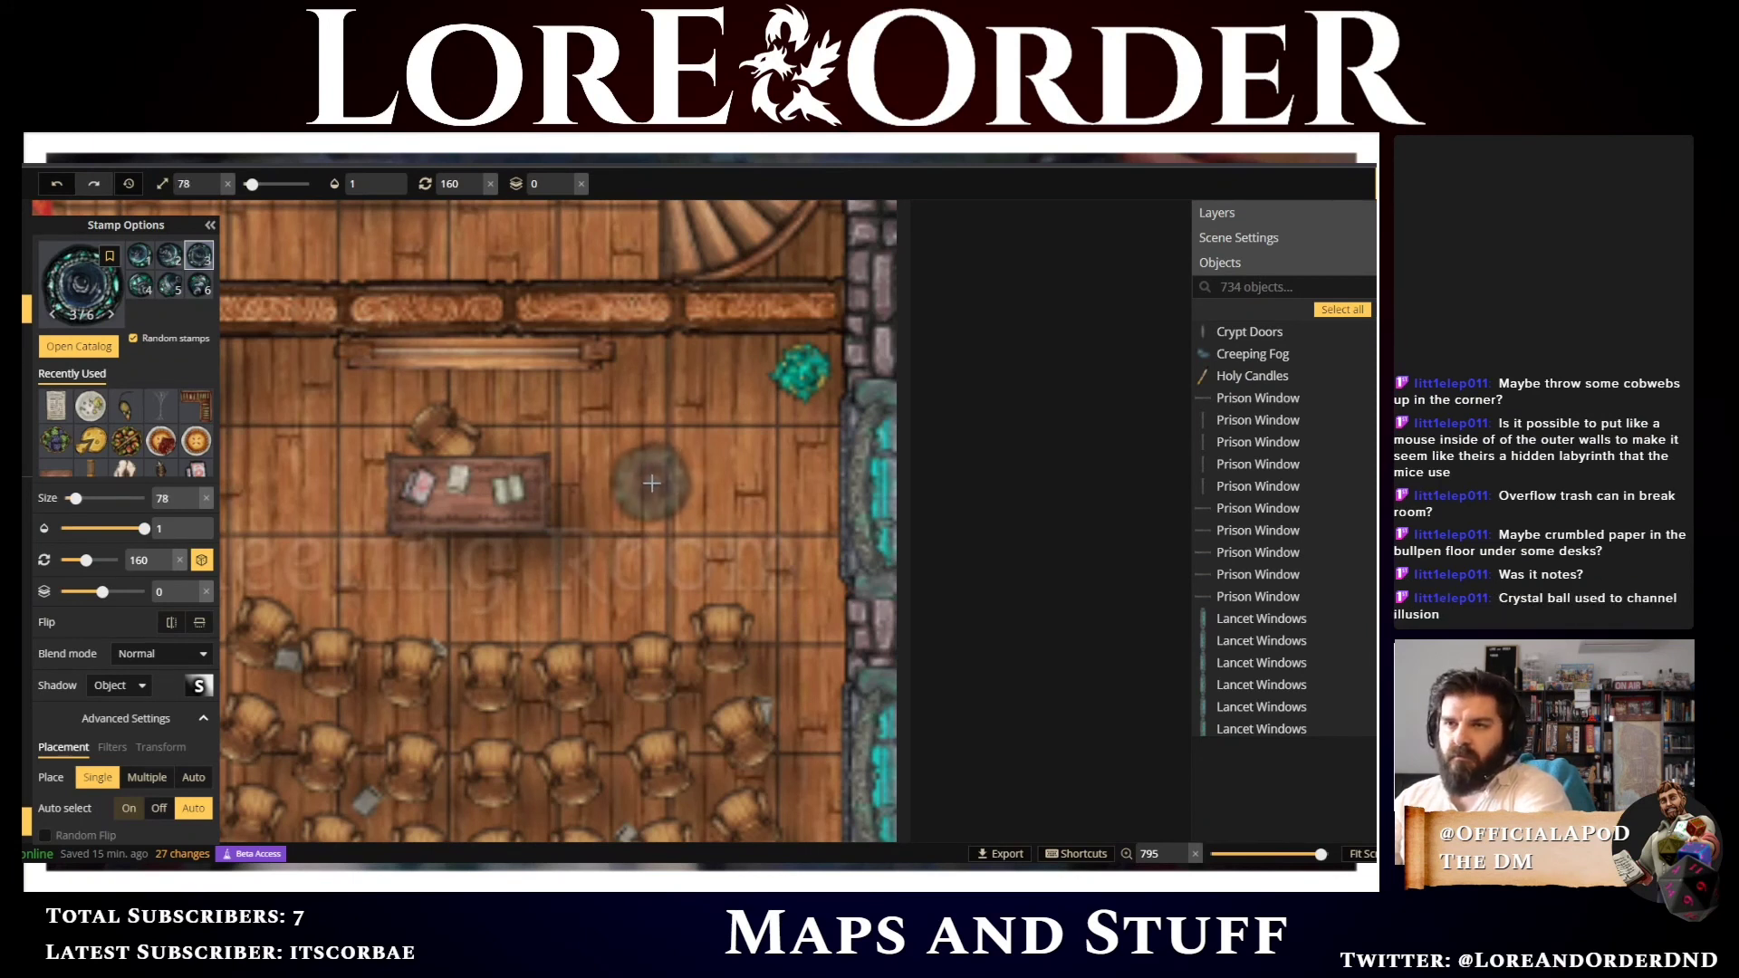
{"action": "scroll", "coordinate": [650, 489], "scroll_direction": "up", "scroll_amount": 1}
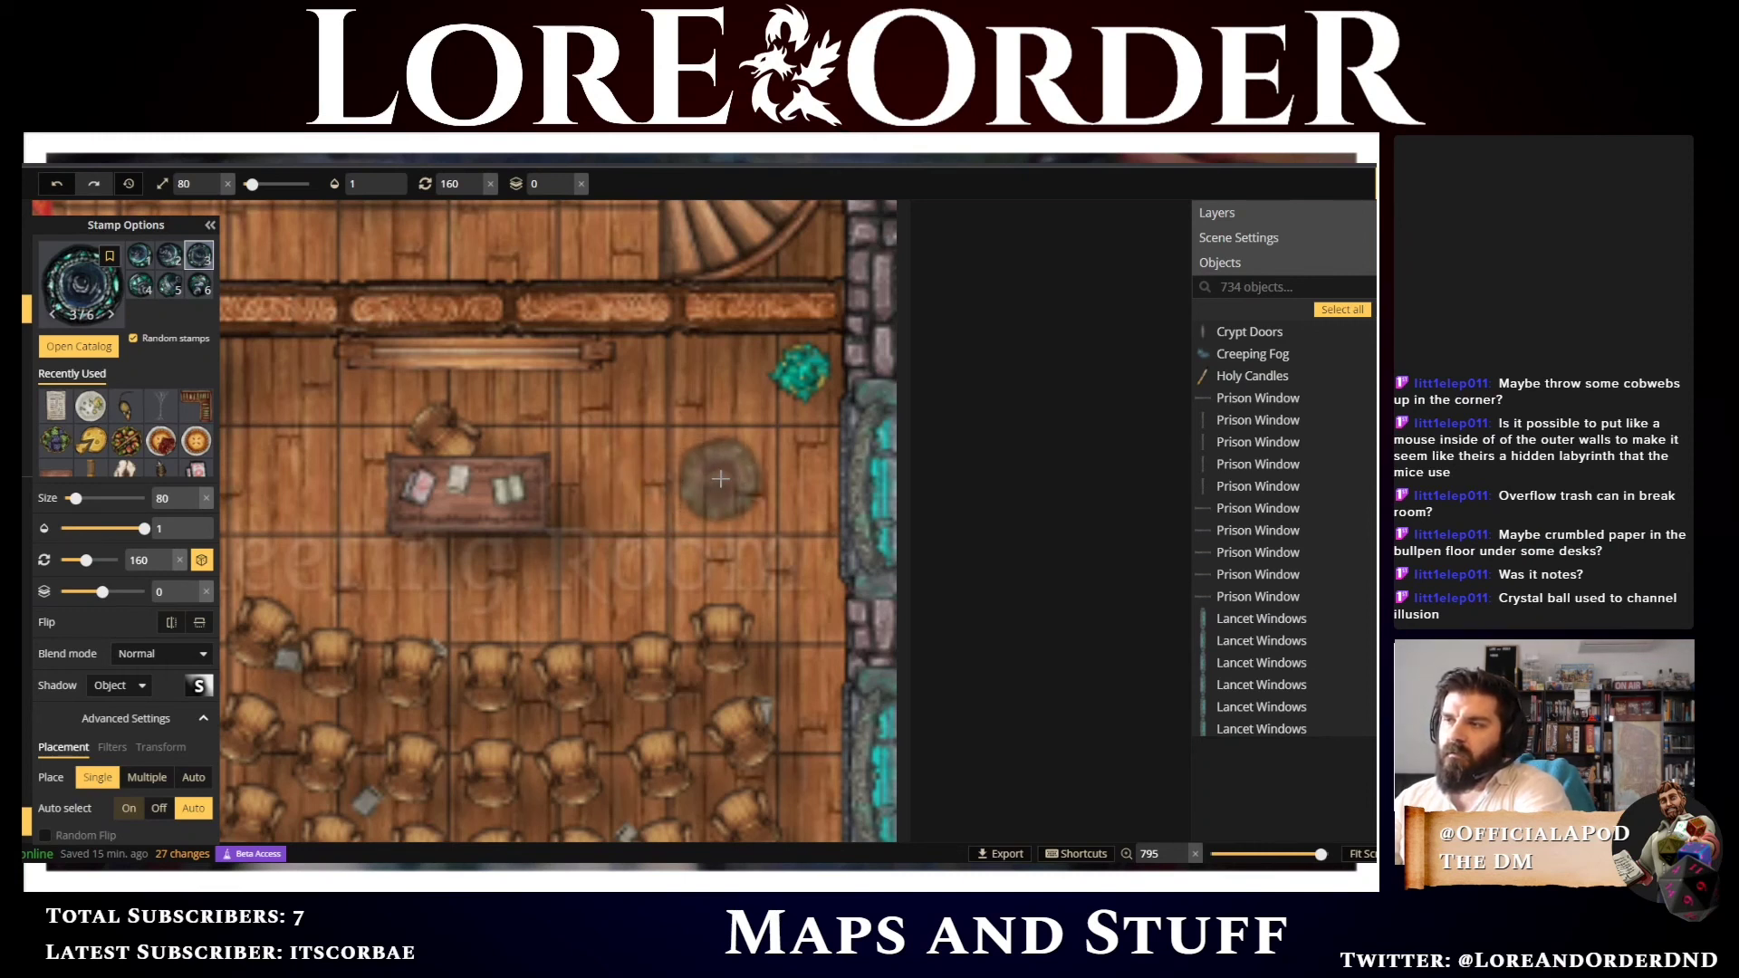
{"action": "left_click", "coordinate": [721, 479]}
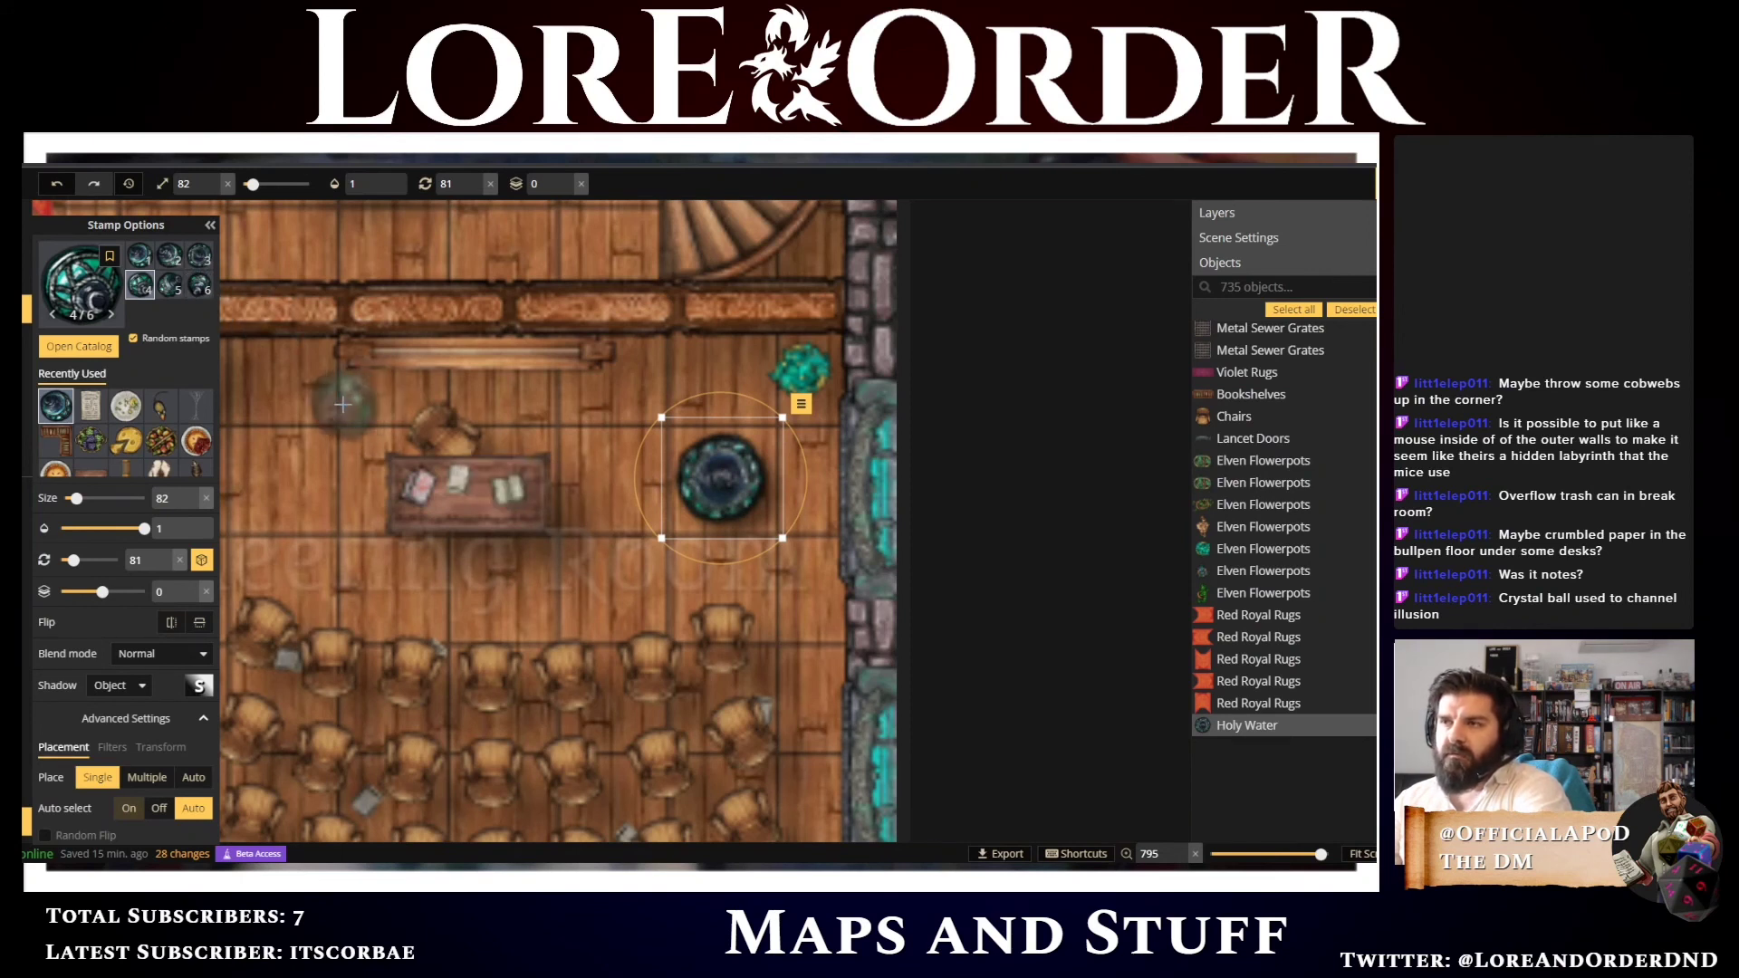
{"action": "scroll", "coordinate": [343, 403], "scroll_direction": "up", "scroll_amount": 8}
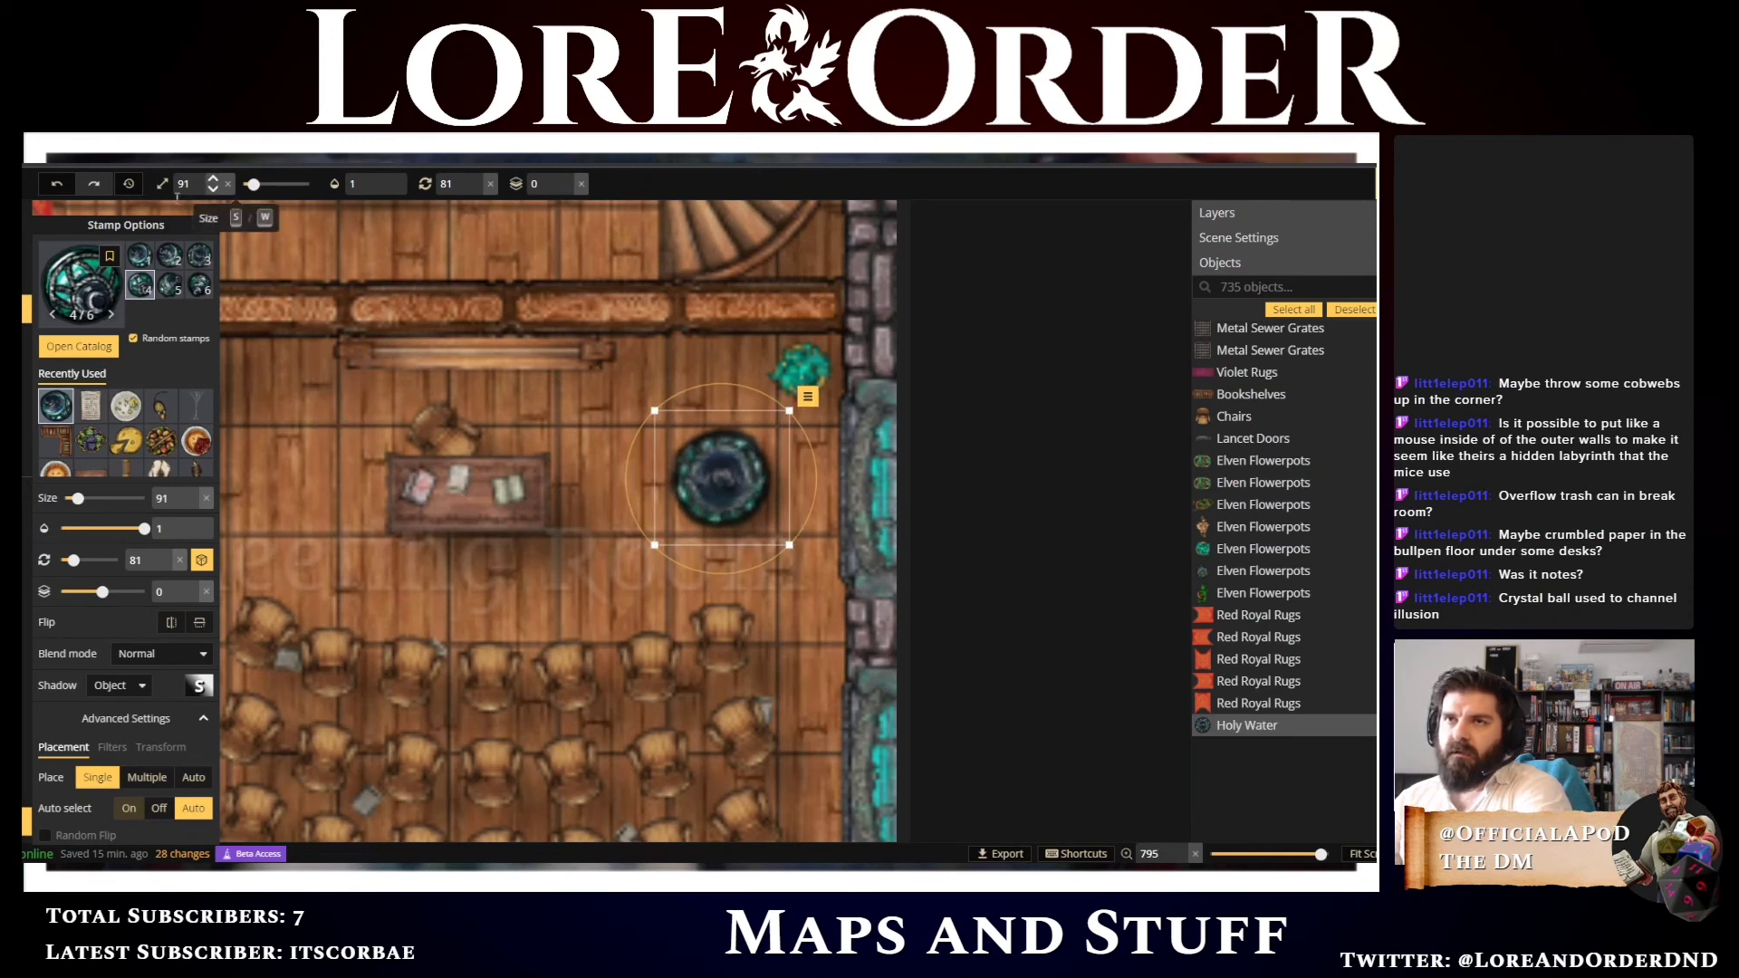
{"action": "scroll", "coordinate": [62, 290], "scroll_direction": "down", "scroll_amount": 1}
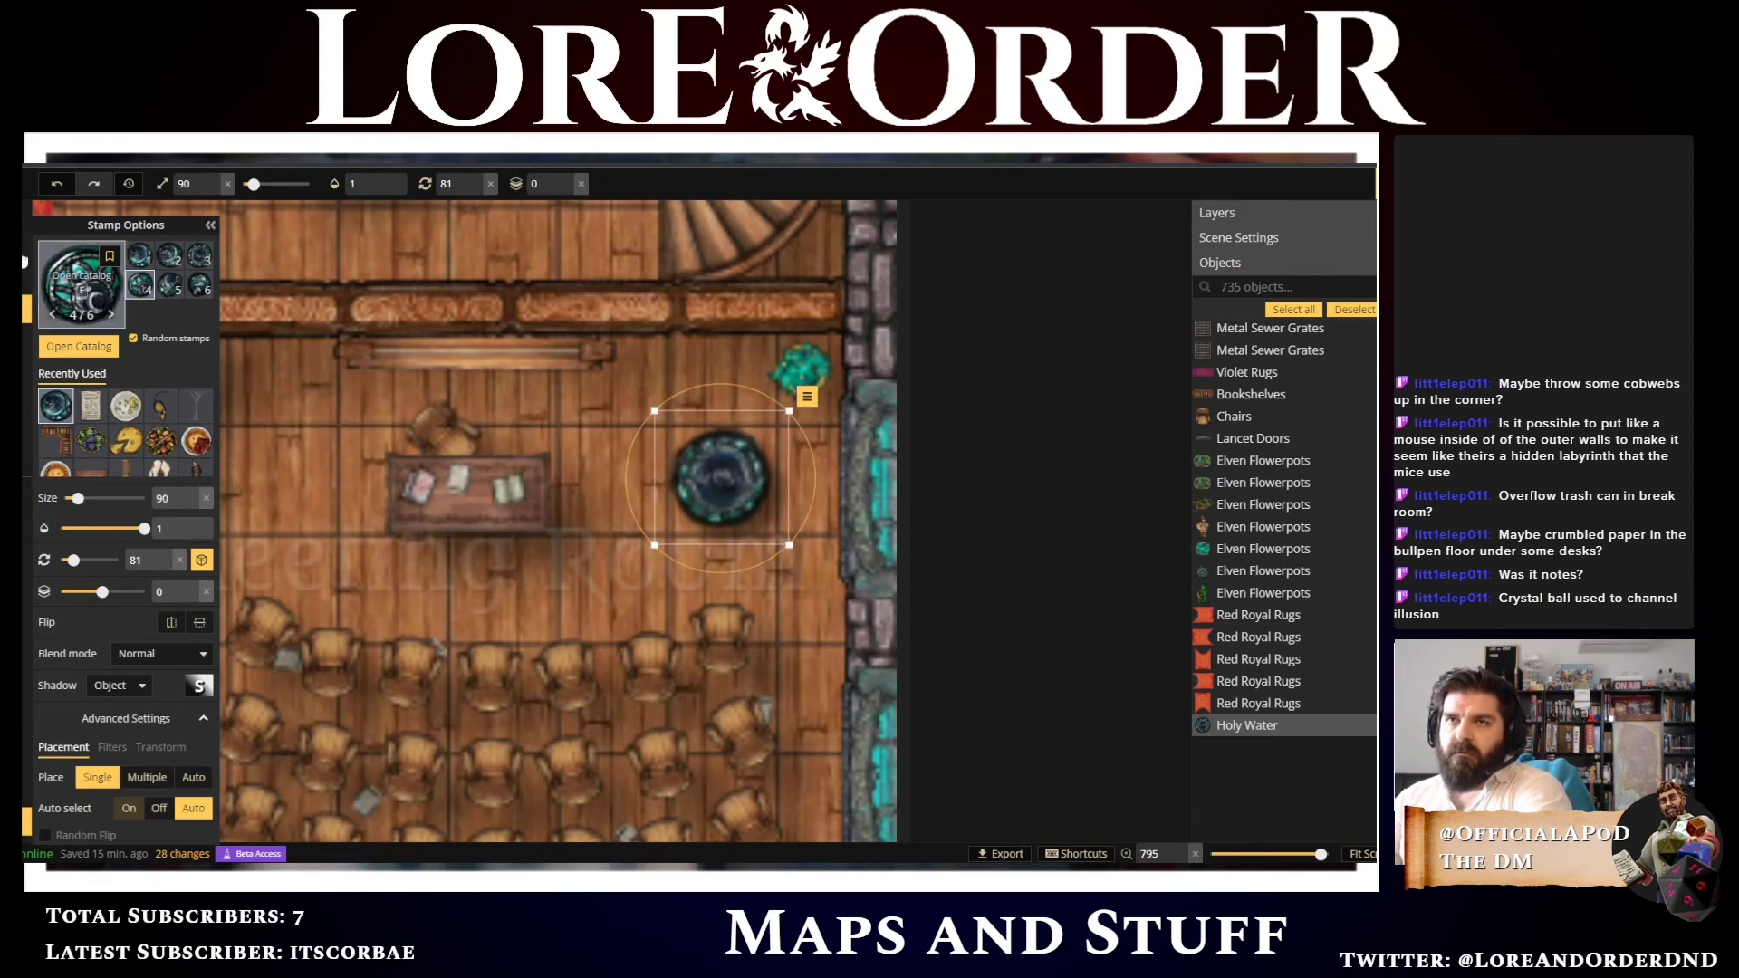
Search the catalog for dress stamps, clear the #arcane tag, and place a mannequin at size 39 over the crystal ball
{"action": "left_click", "coordinate": [80, 289]}
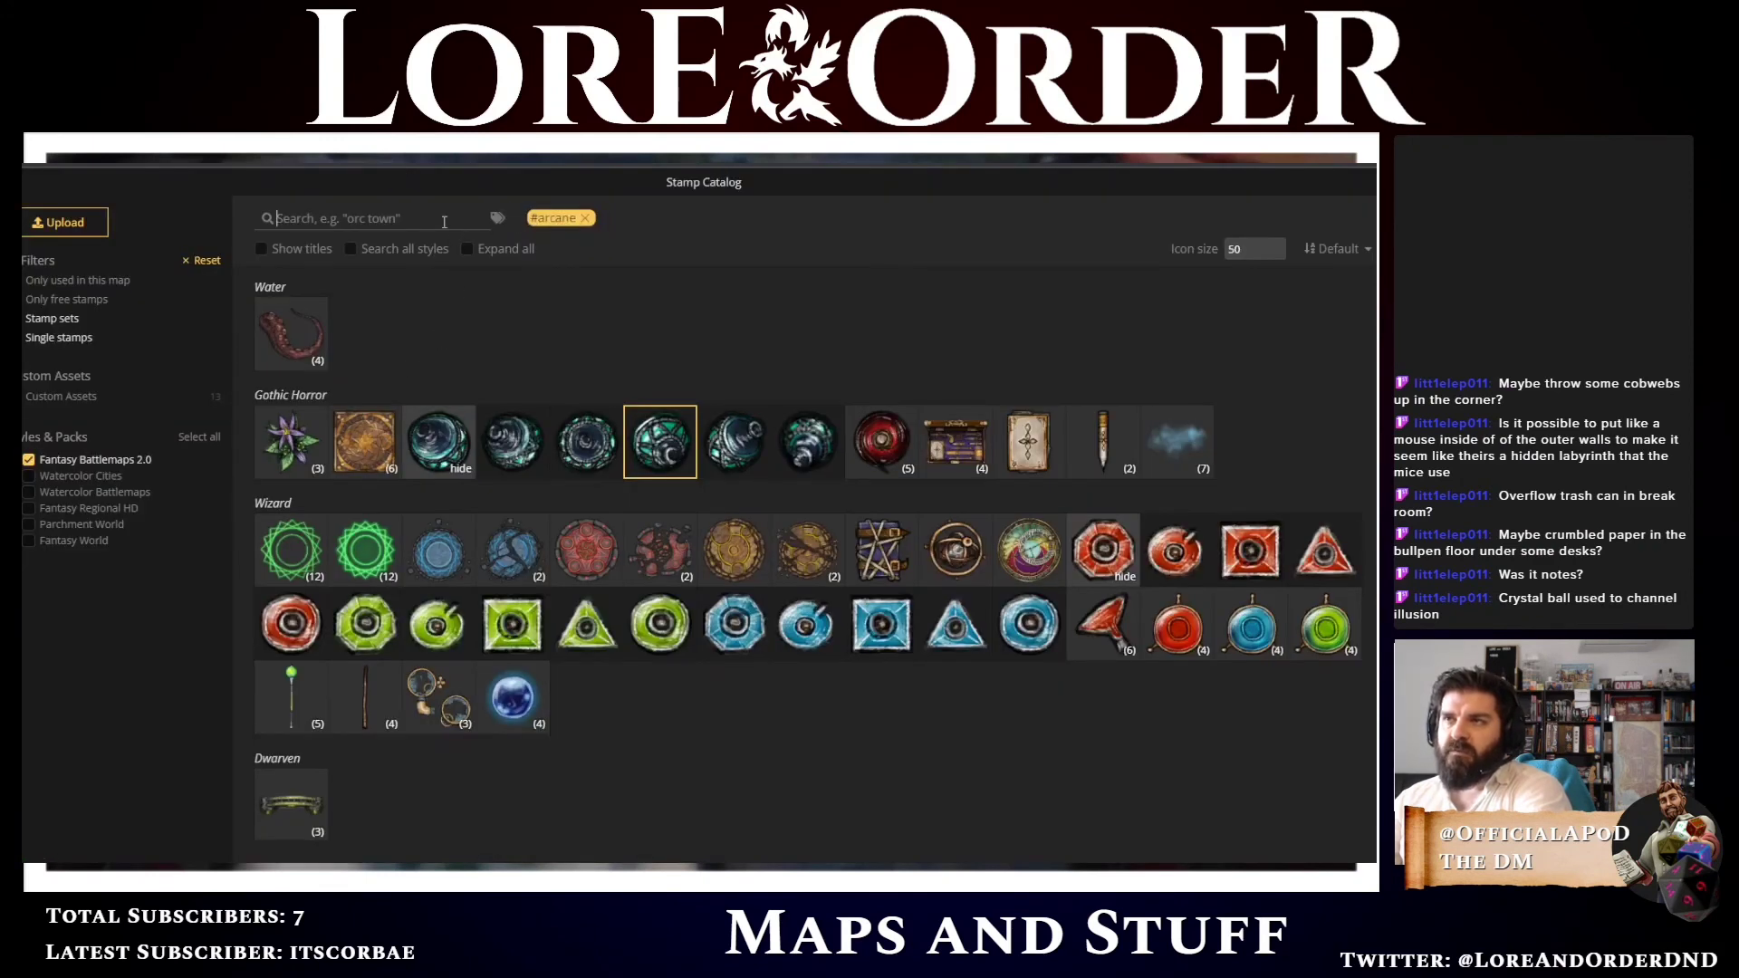
{"action": "left_click", "coordinate": [444, 222]}
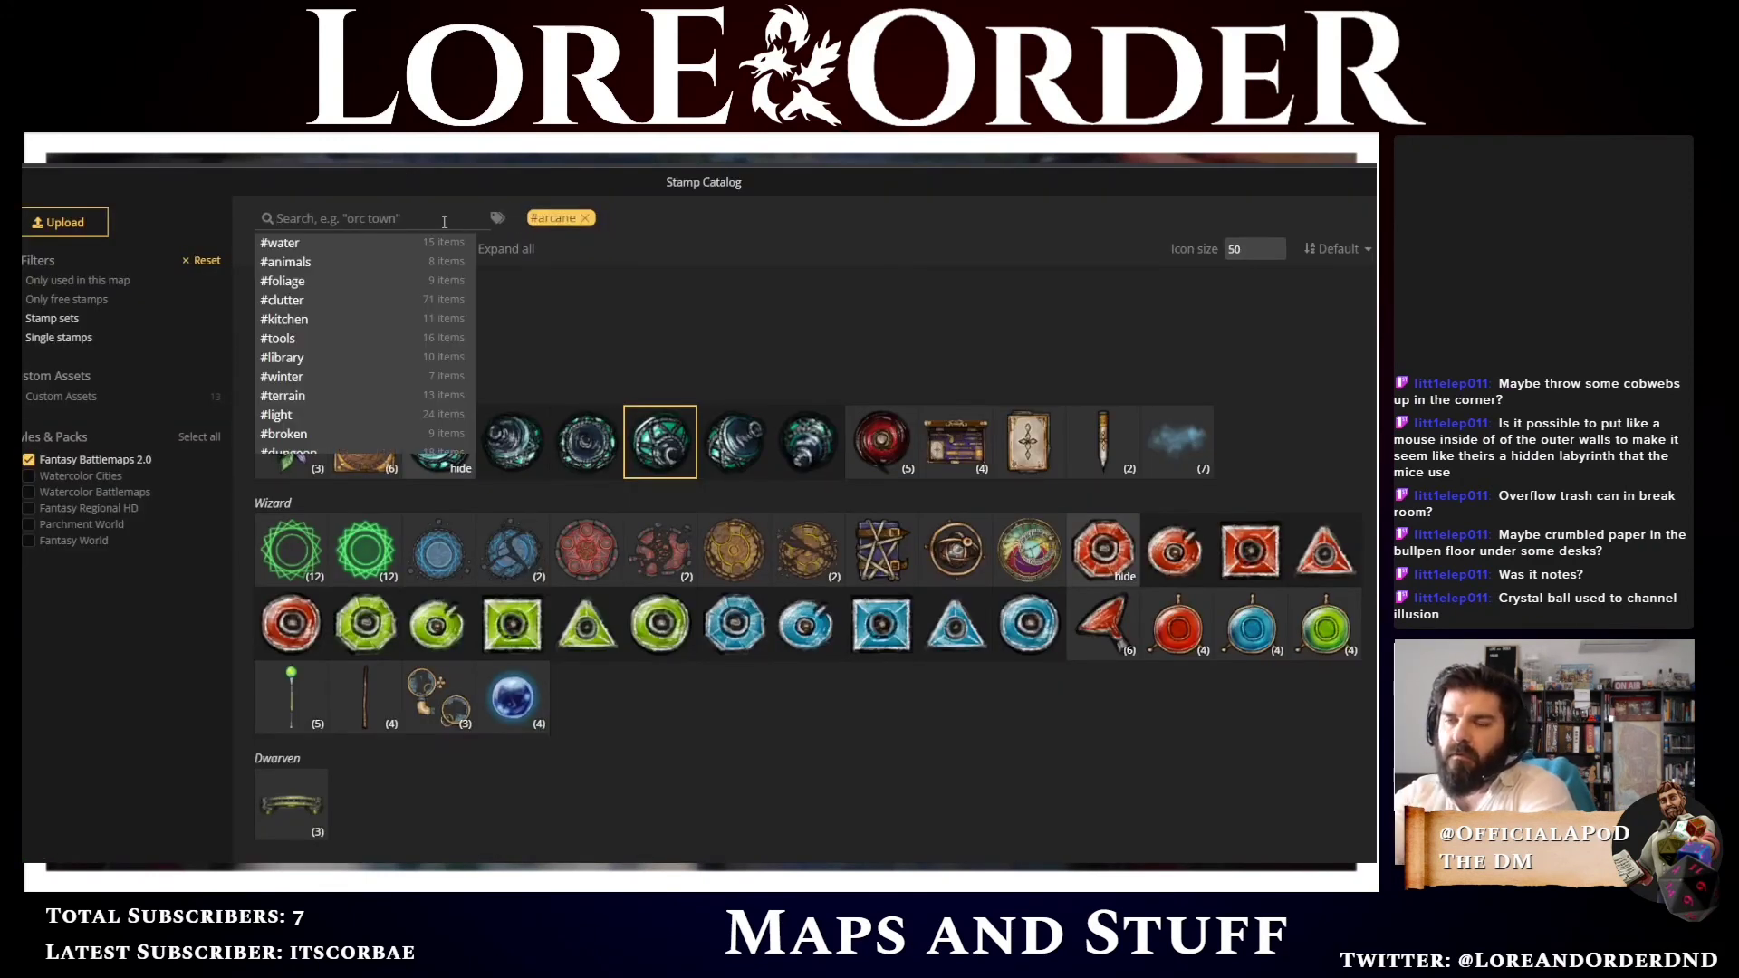
{"action": "type", "text": "drew"}
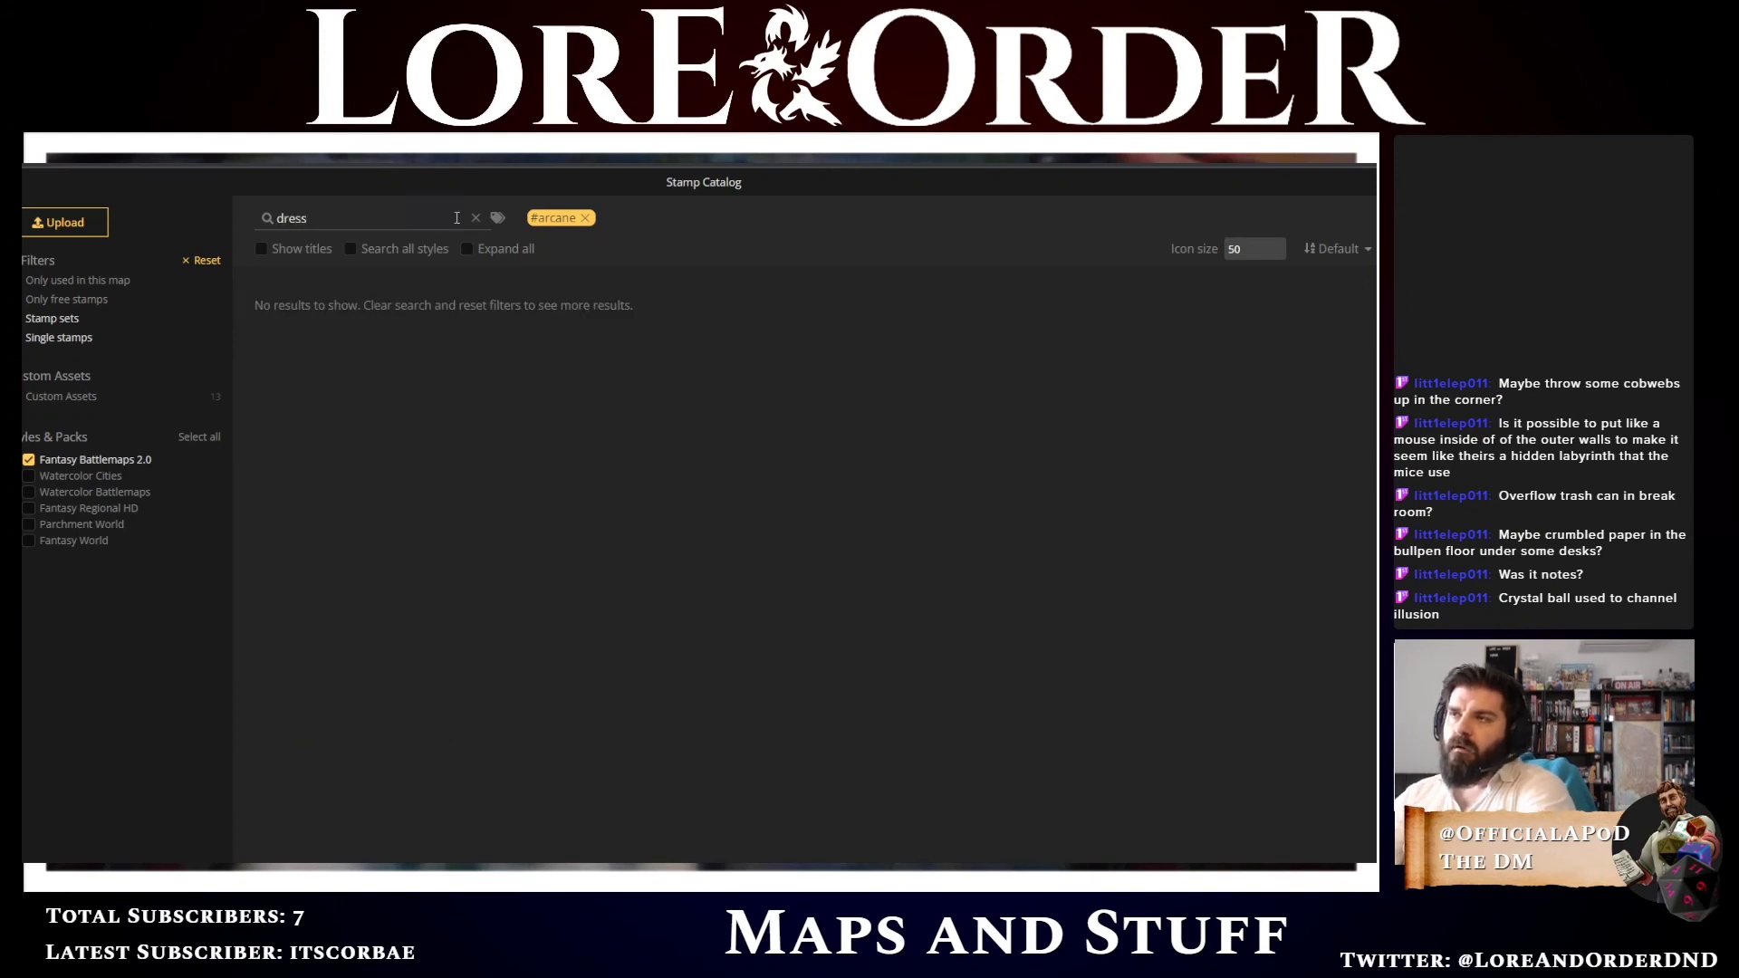
{"action": "left_click", "coordinate": [584, 218]}
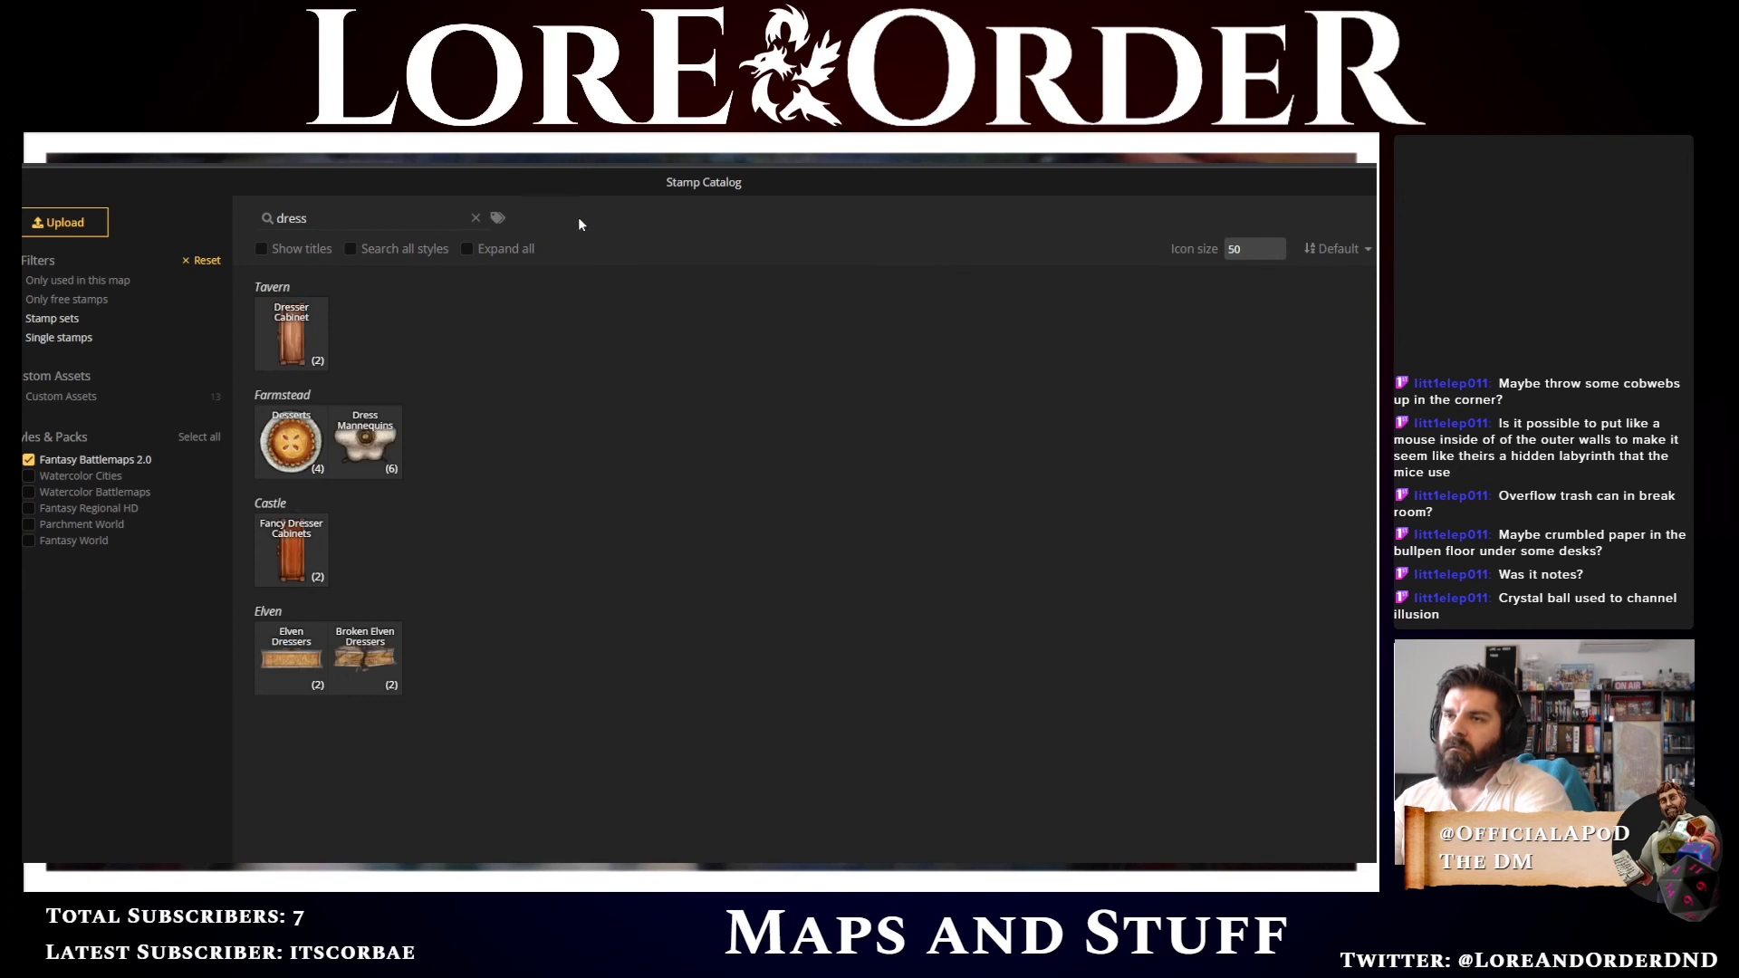
{"action": "left_click", "coordinate": [370, 470]}
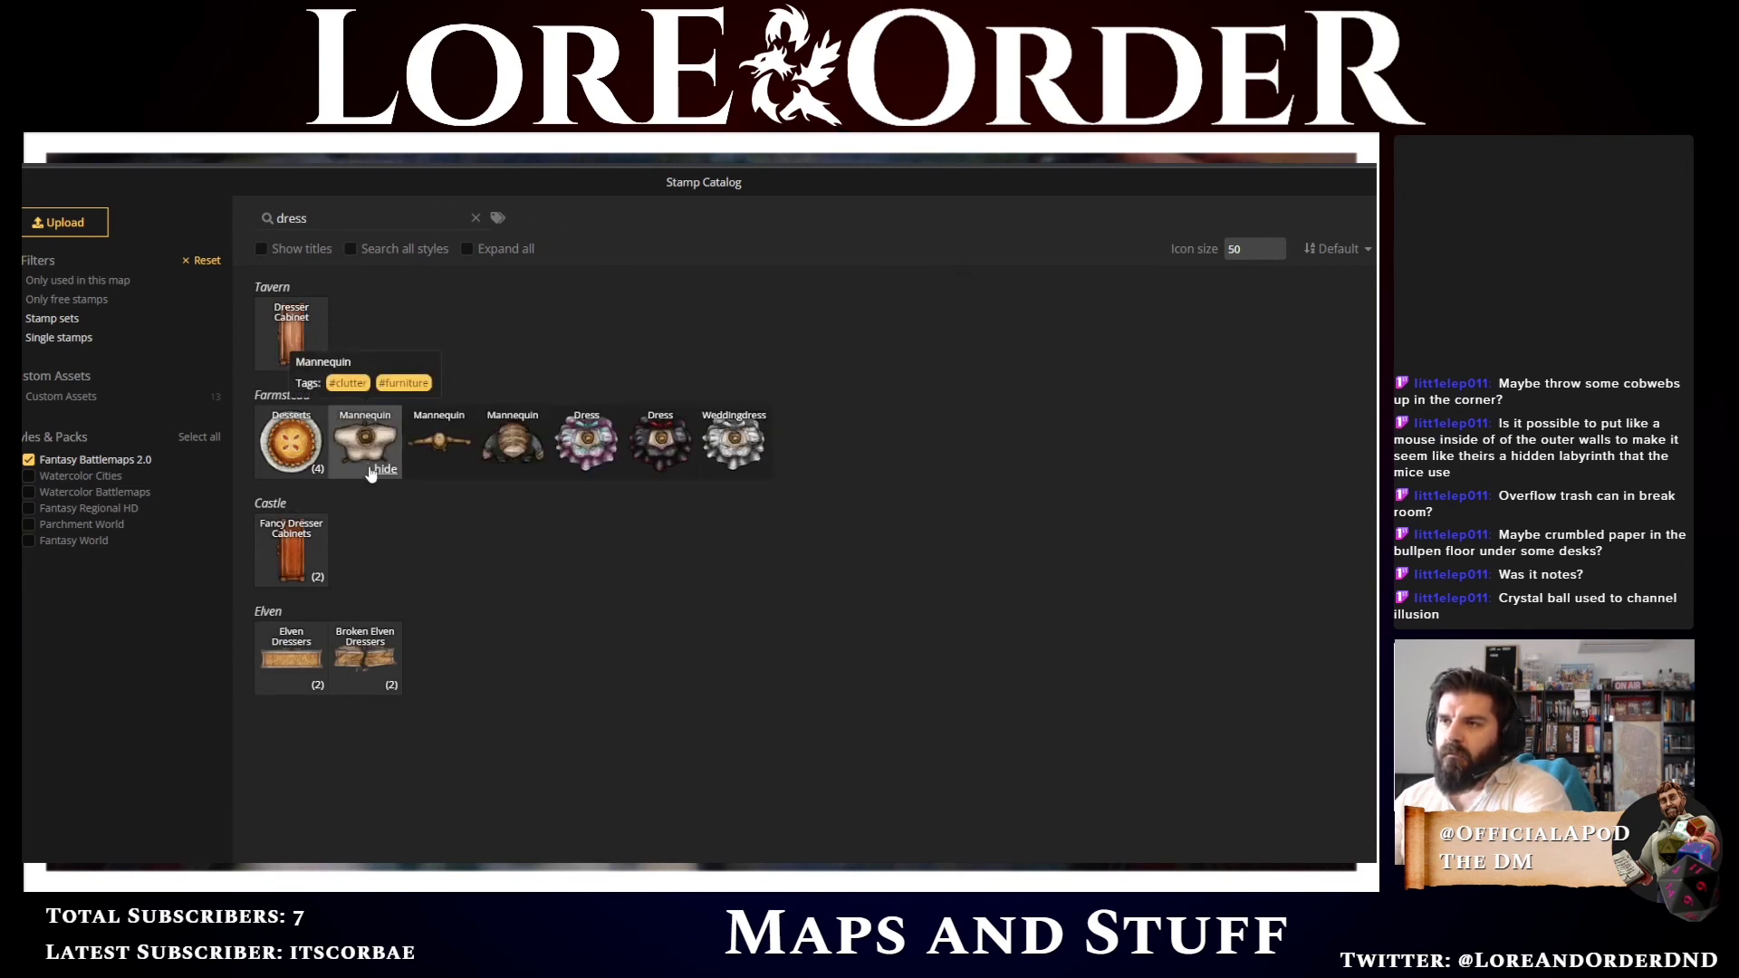
{"action": "left_click", "coordinate": [526, 448]}
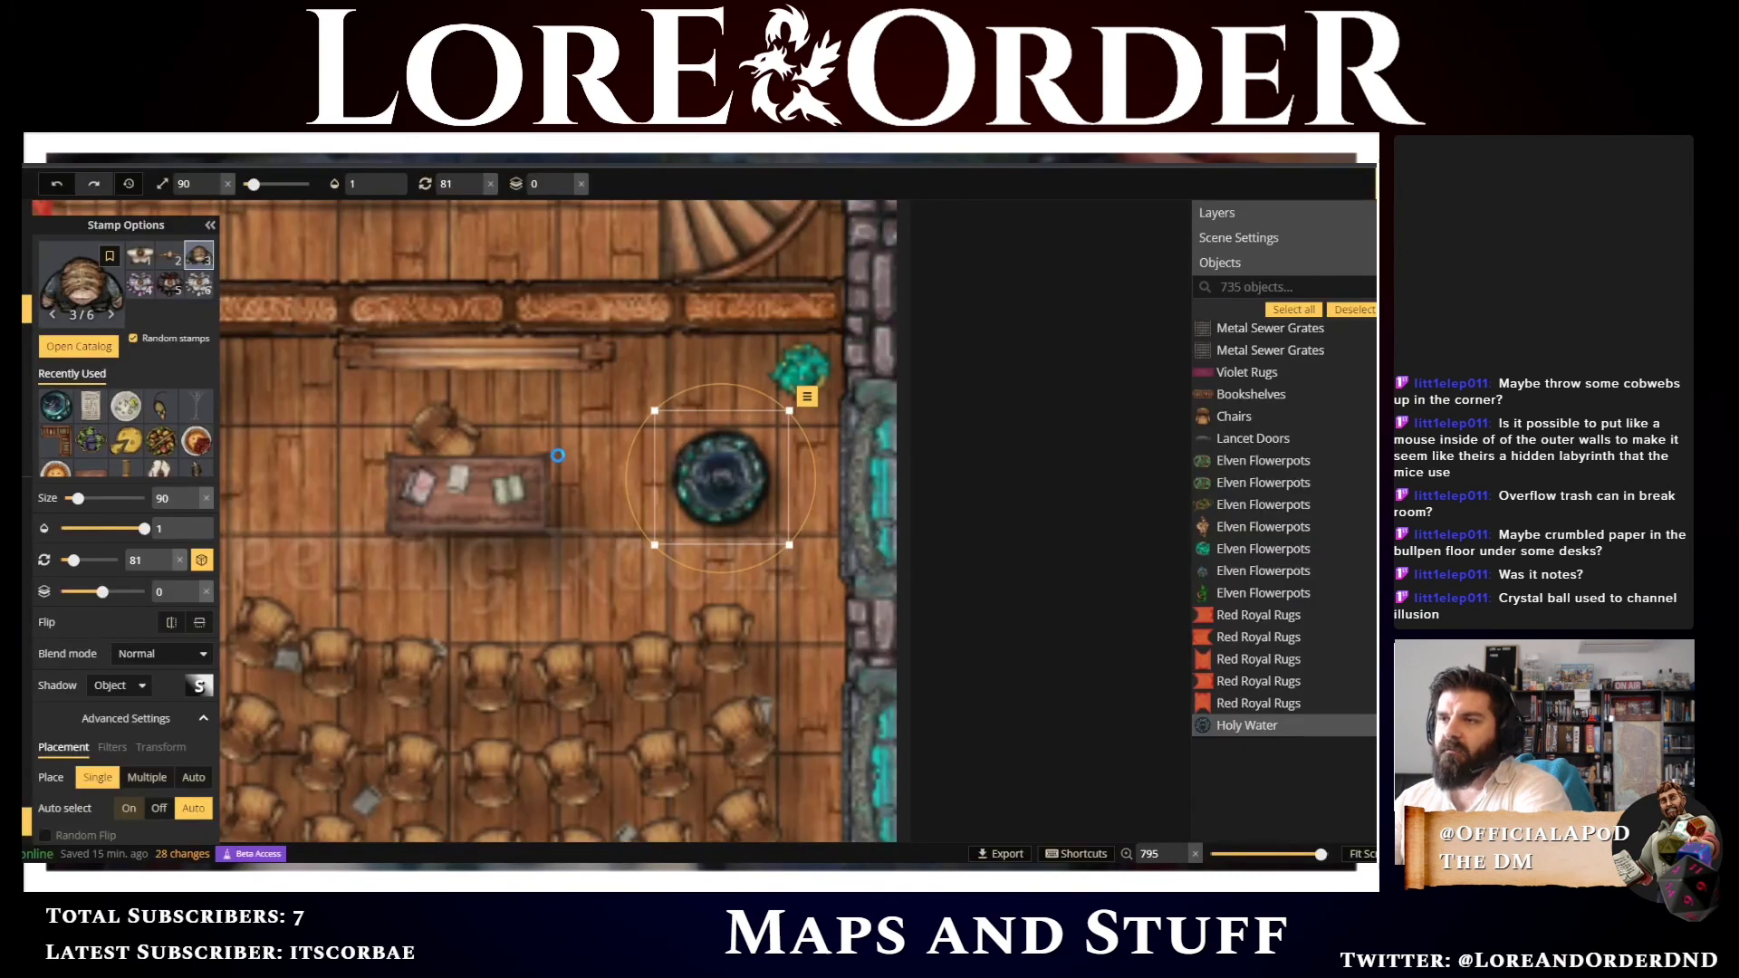
{"action": "left_click", "coordinate": [725, 471]}
{"action": "scroll", "coordinate": [730, 469], "scroll_direction": "down", "scroll_amount": 2}
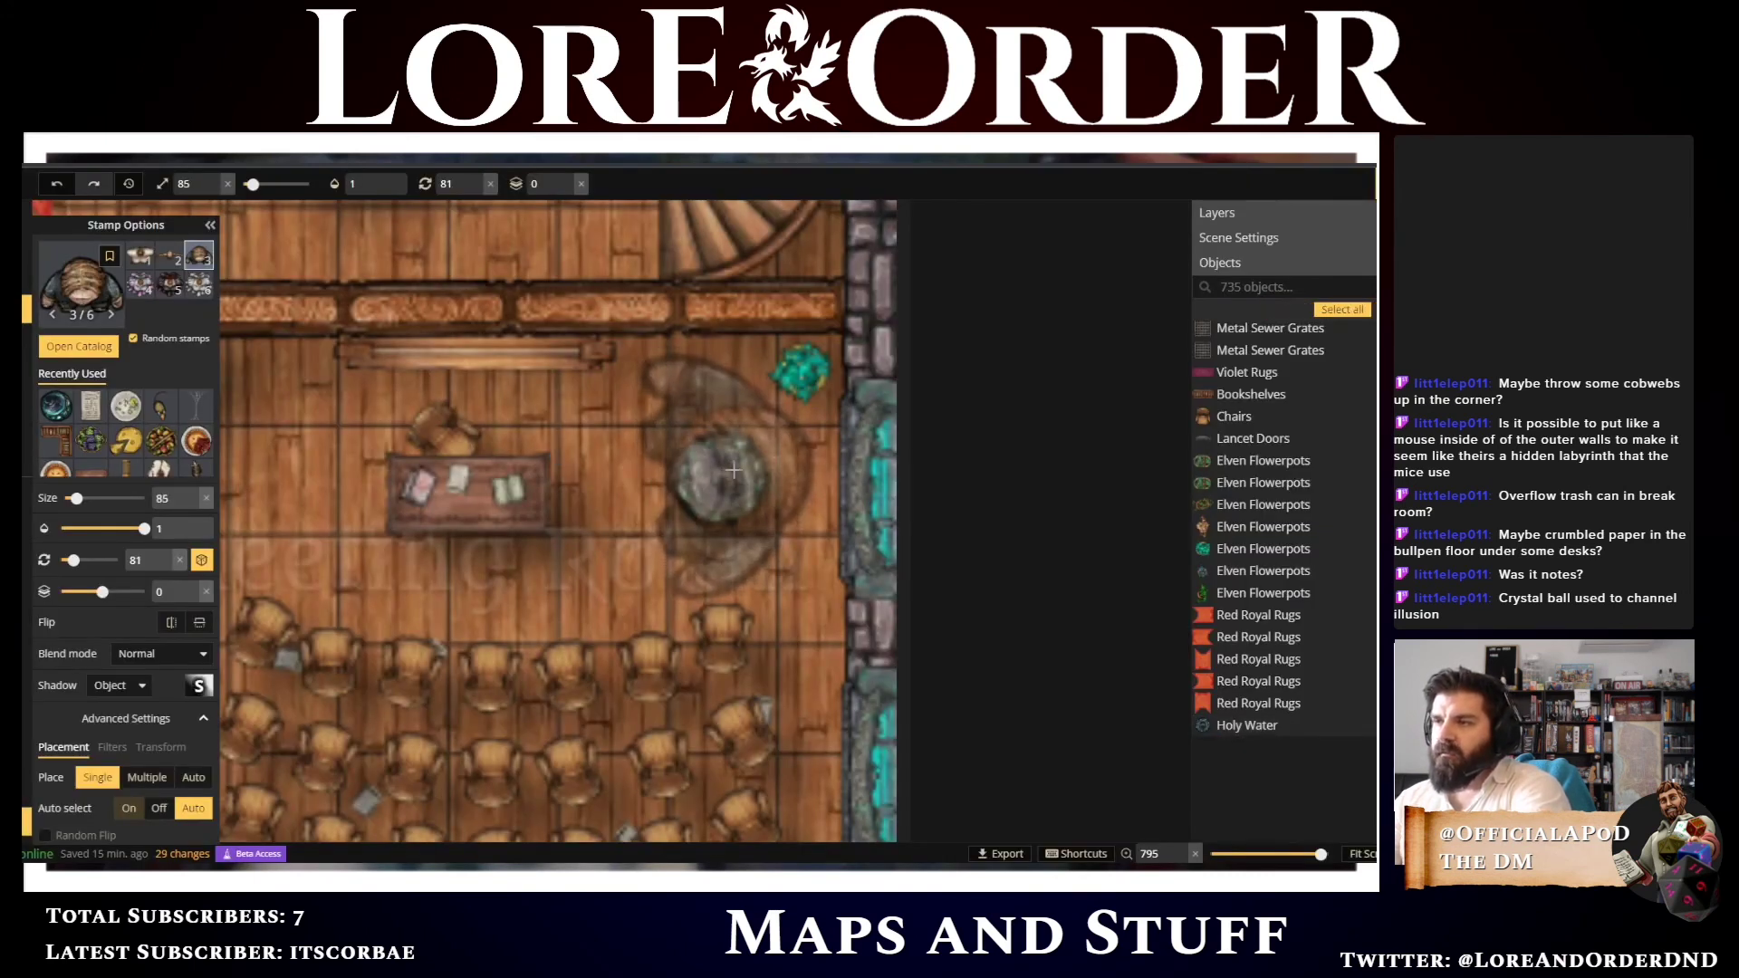
{"action": "scroll", "coordinate": [734, 470], "scroll_direction": "down", "scroll_amount": 9}
{"action": "scroll", "coordinate": [734, 473], "scroll_direction": "down", "scroll_amount": 4}
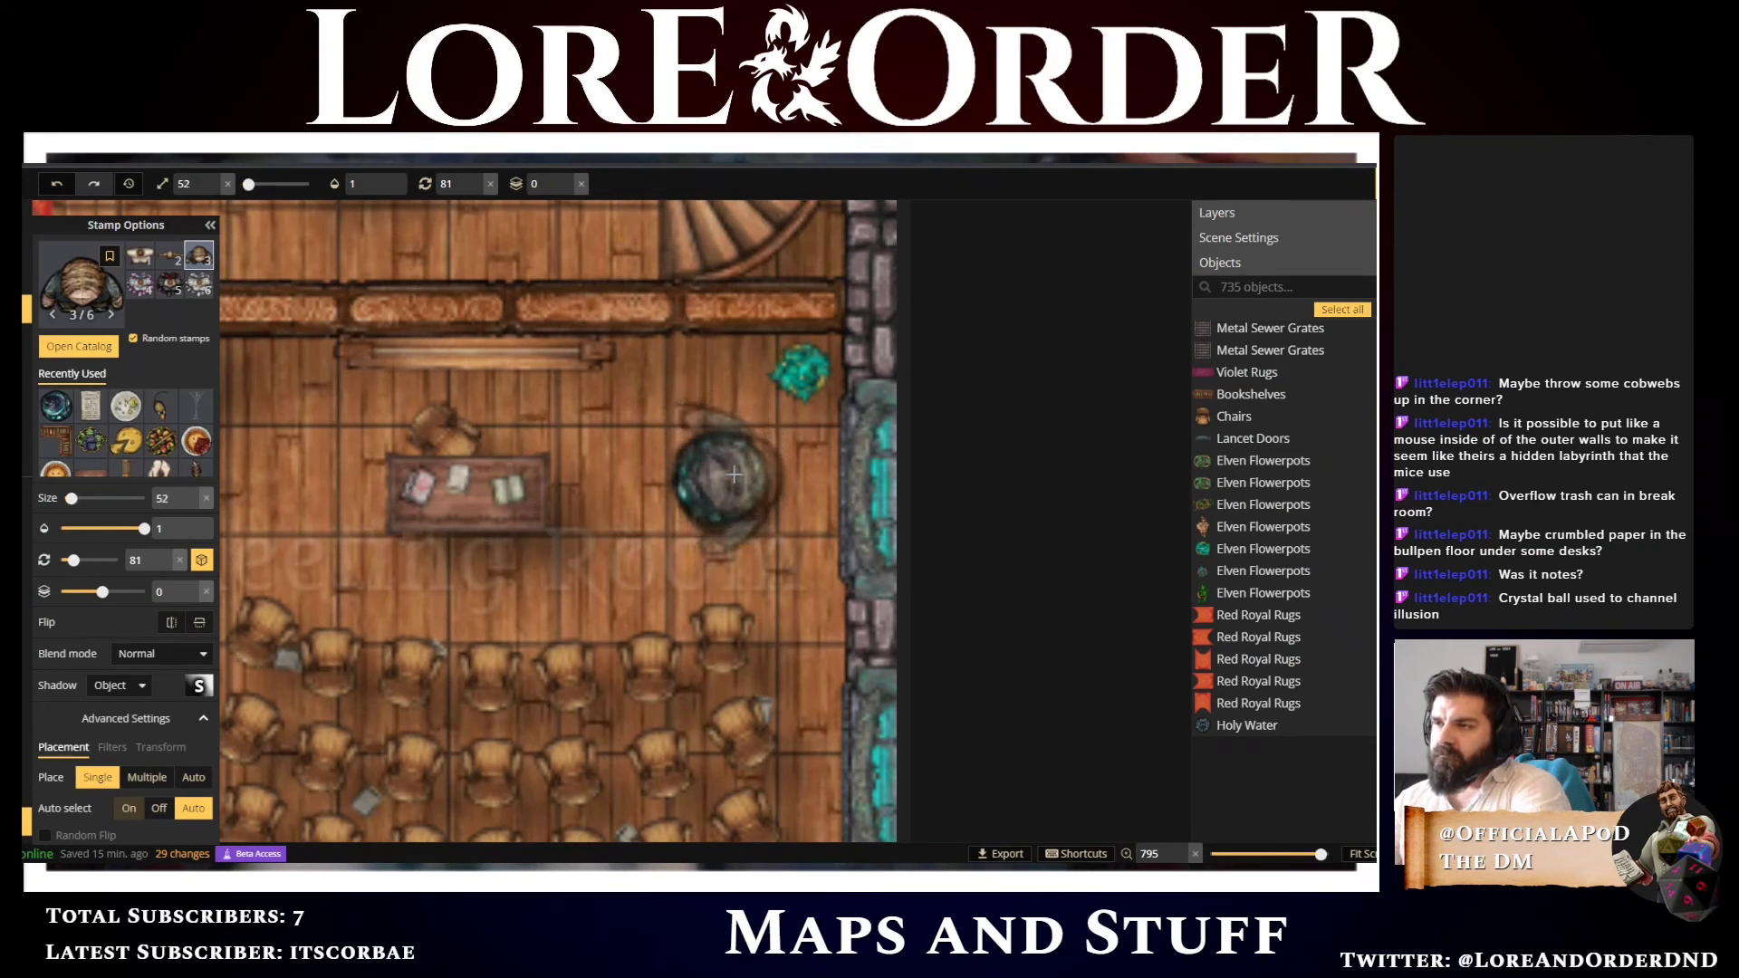
{"action": "scroll", "coordinate": [732, 474], "scroll_direction": "down", "scroll_amount": 1}
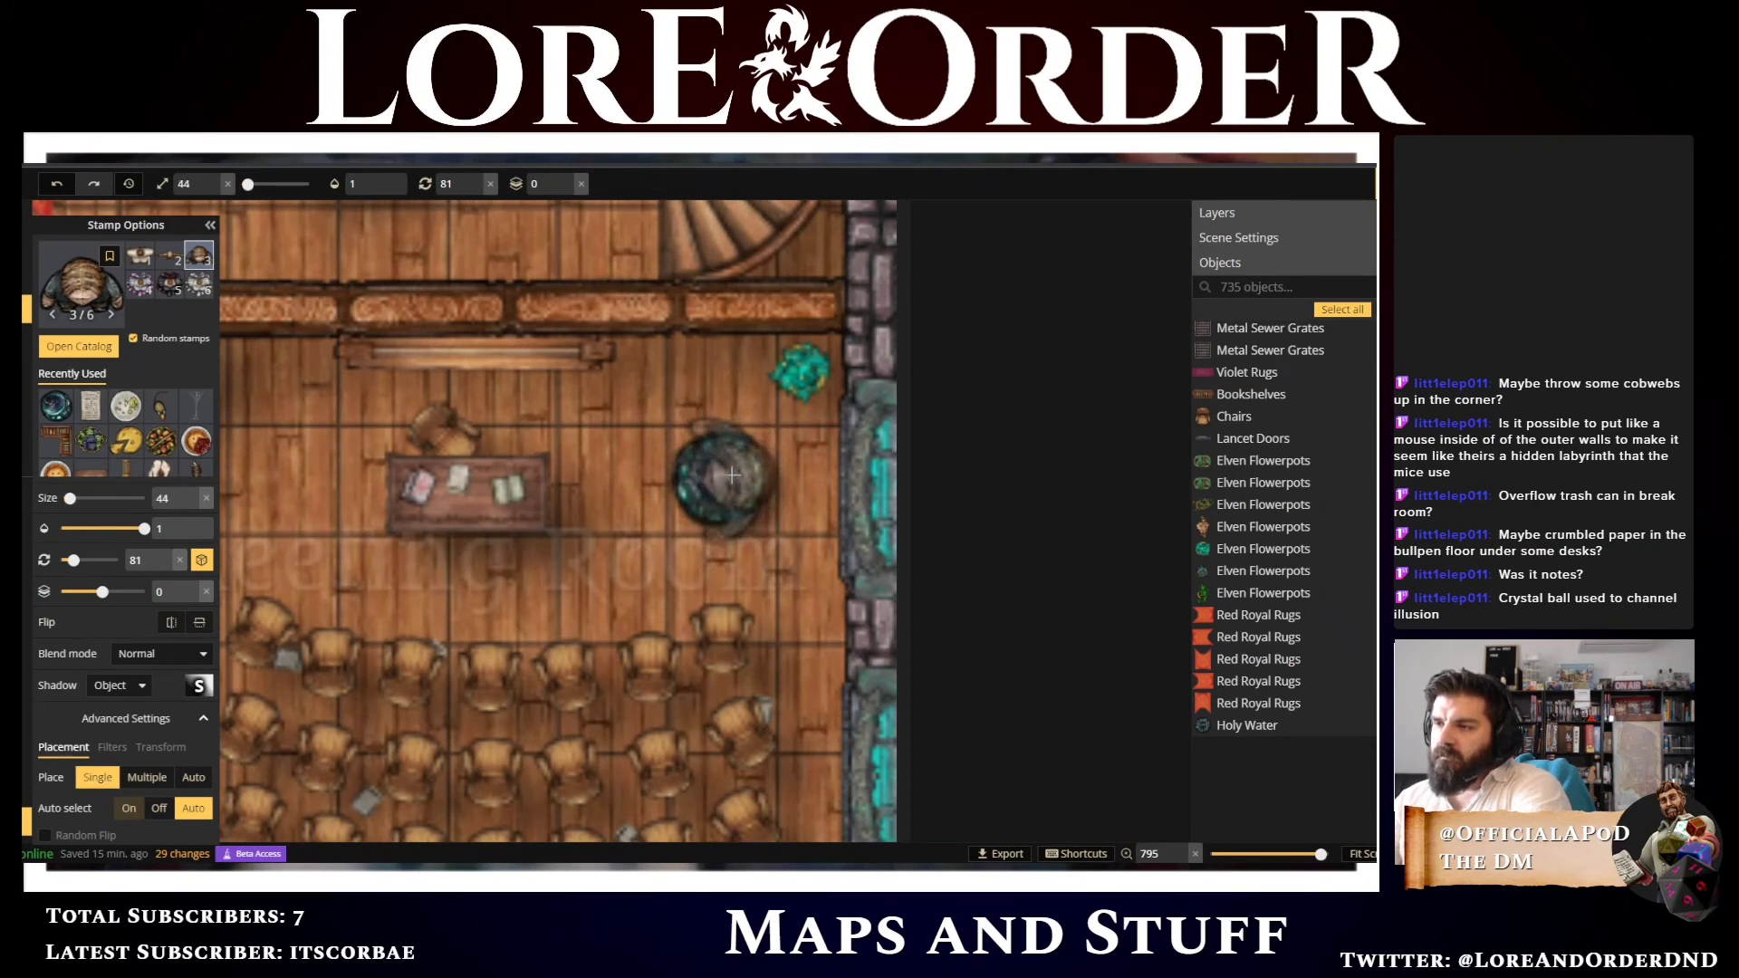
{"action": "scroll", "coordinate": [733, 475], "scroll_direction": "down", "scroll_amount": 6, "text": "shift"}
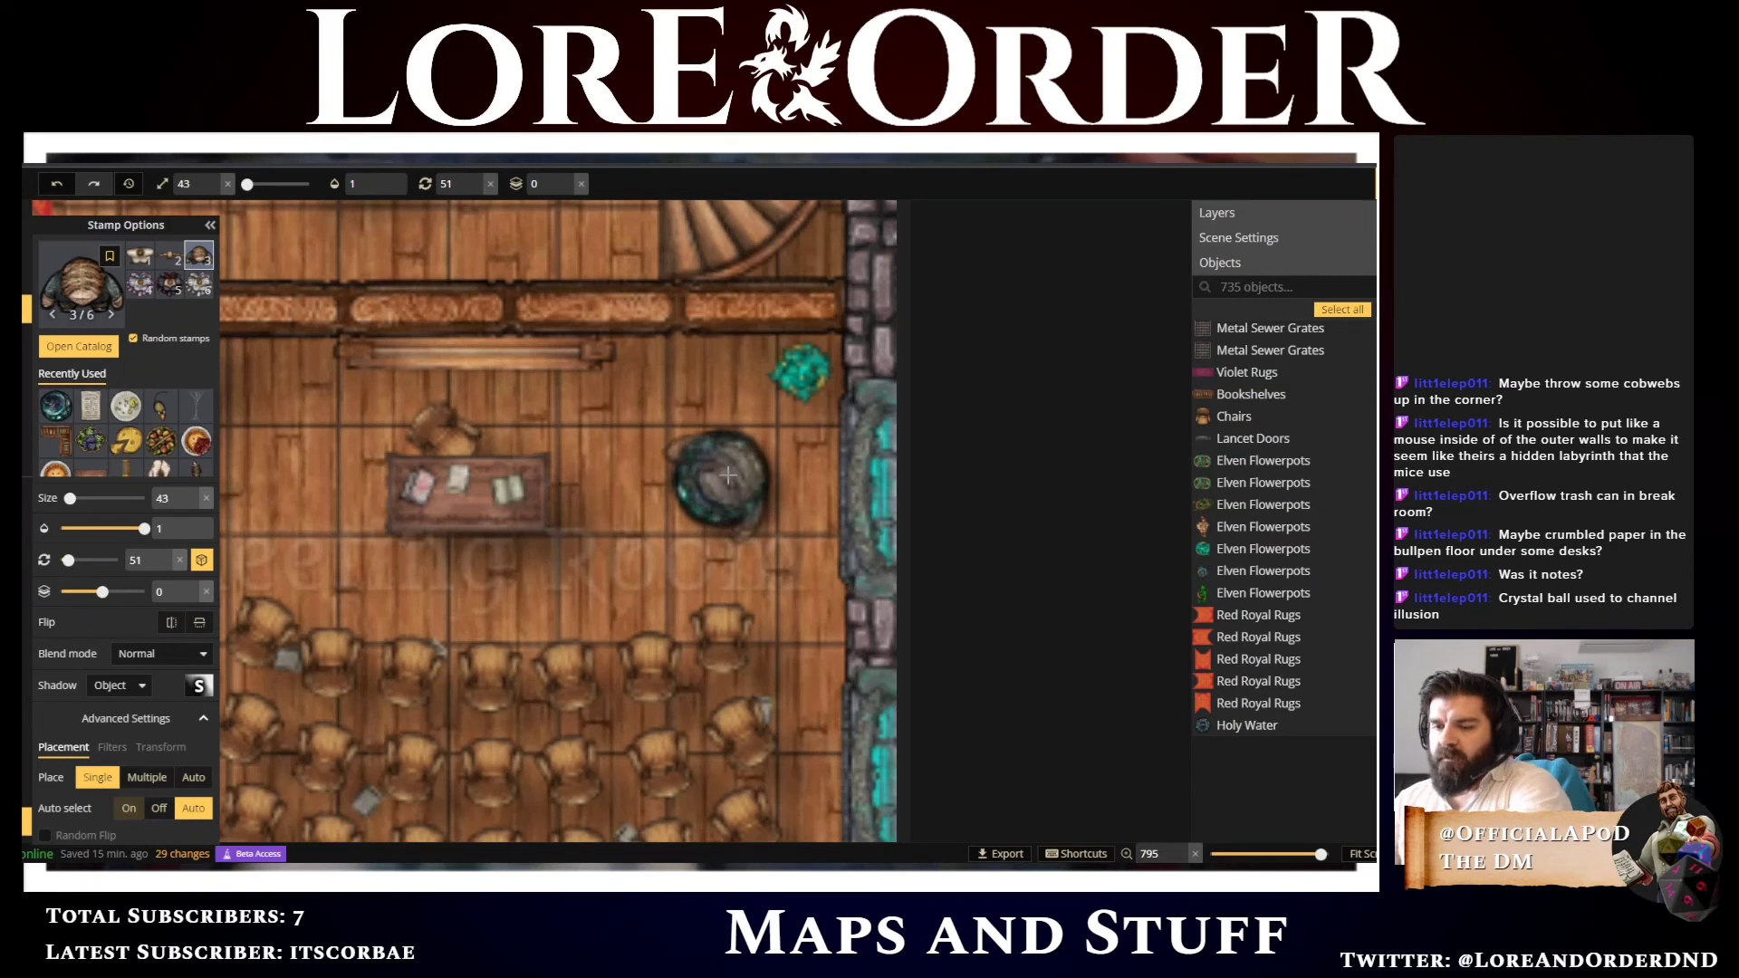
{"action": "scroll", "coordinate": [728, 473], "scroll_direction": "down", "scroll_amount": 2}
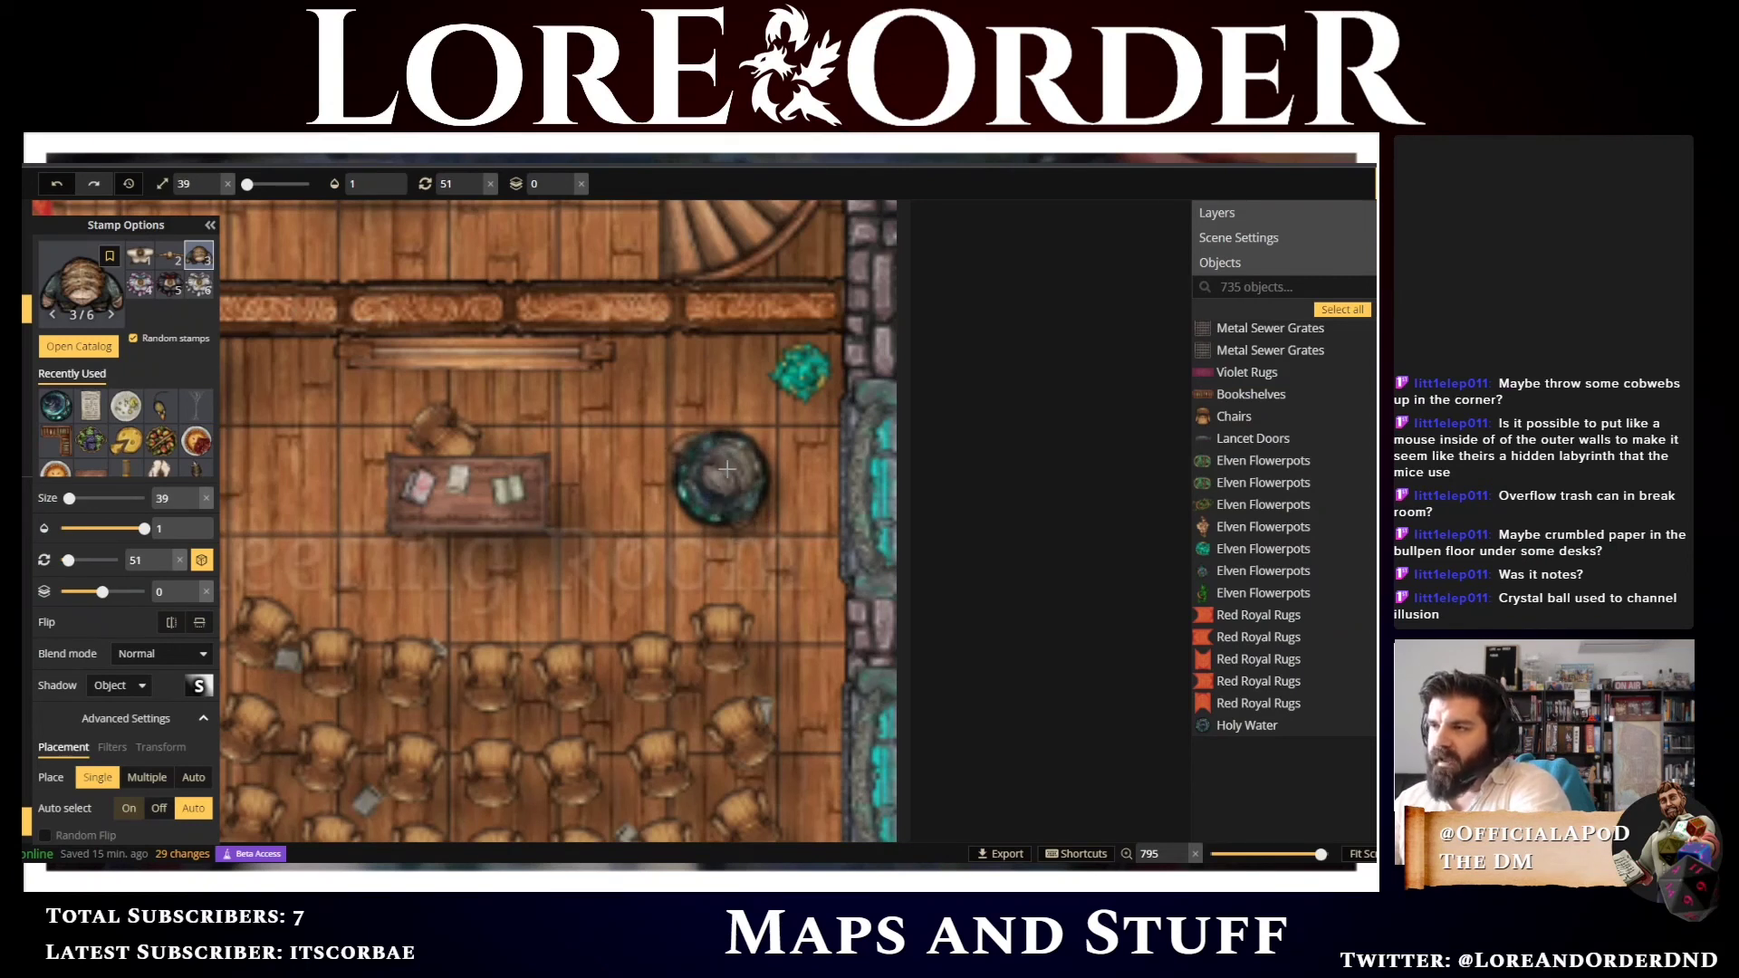
{"action": "left_click", "coordinate": [726, 472]}
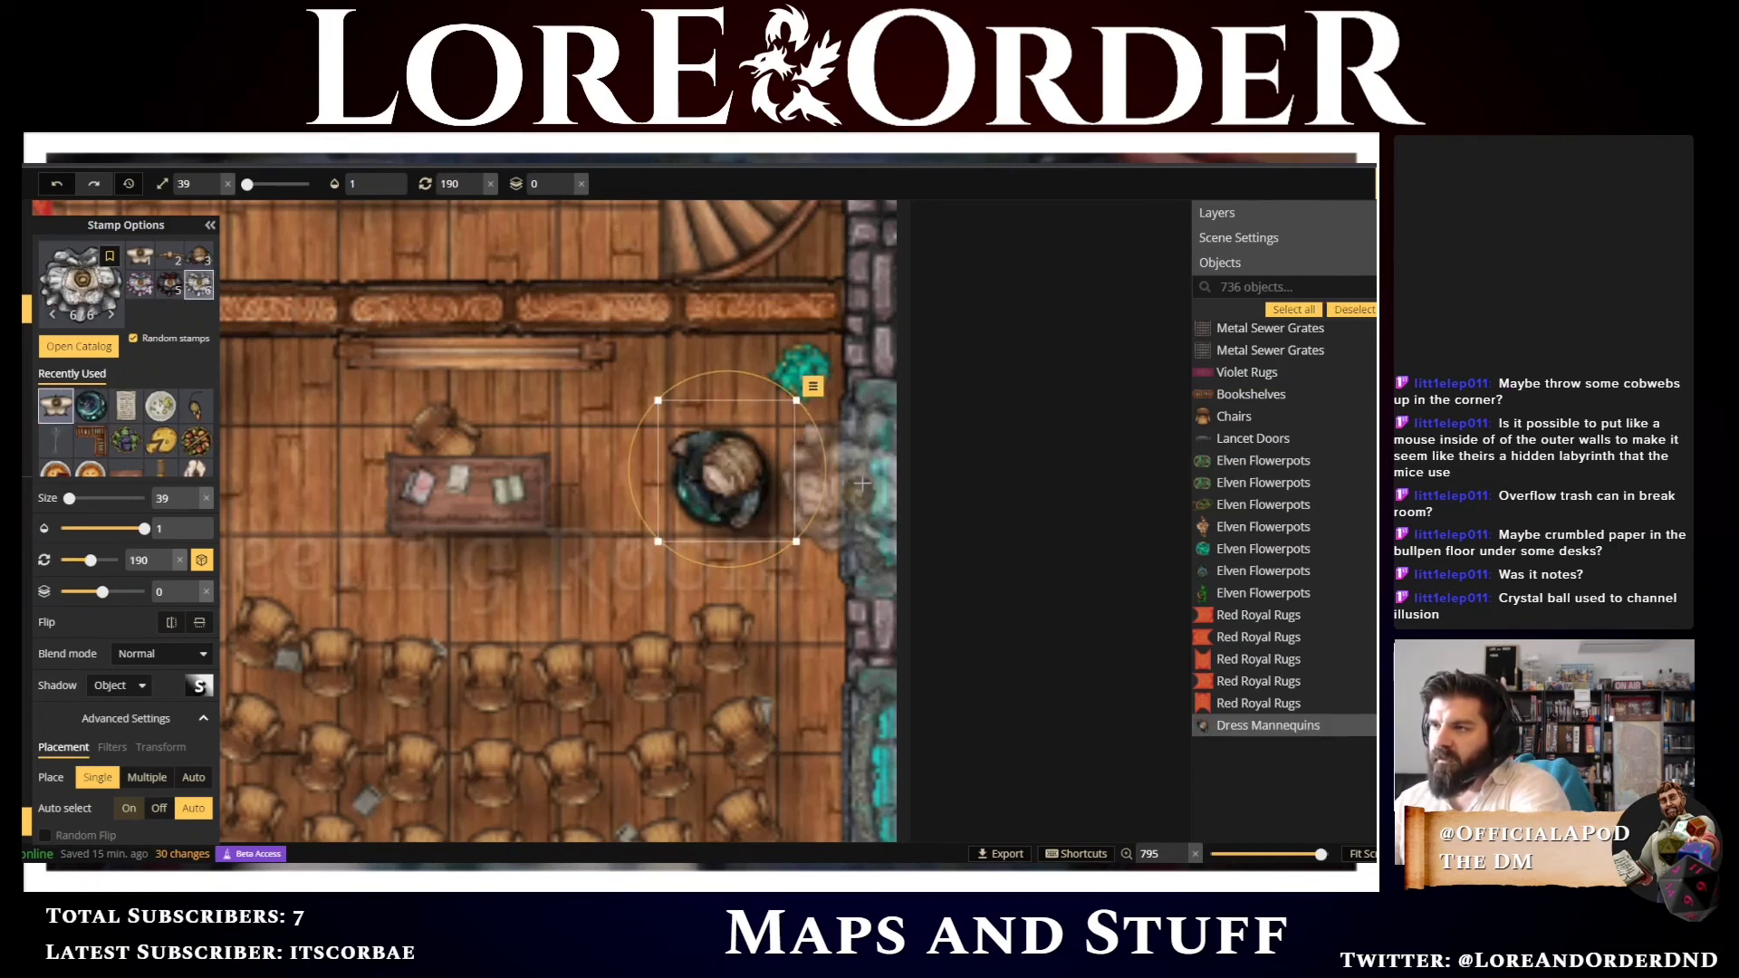
Resize the mannequin to 35 and set its opacity to 0.75
{"action": "scroll", "coordinate": [861, 484], "scroll_direction": "down", "scroll_amount": 4}
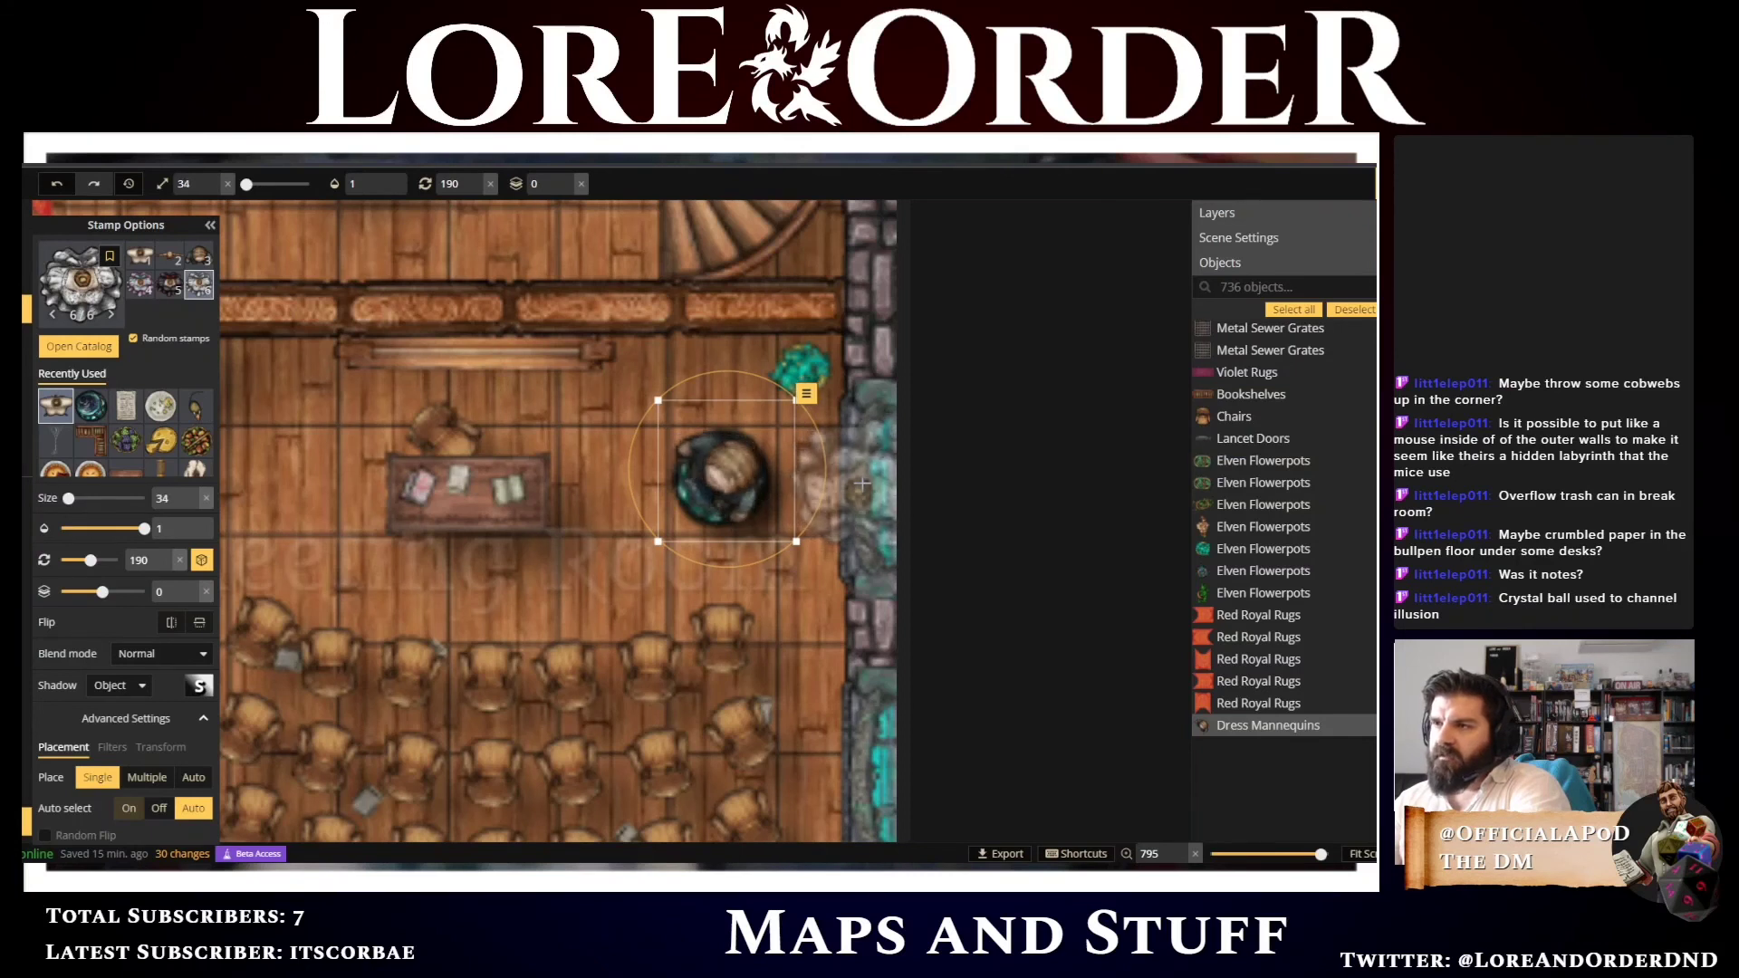
{"action": "scroll", "coordinate": [862, 484], "scroll_direction": "down", "scroll_amount": 1}
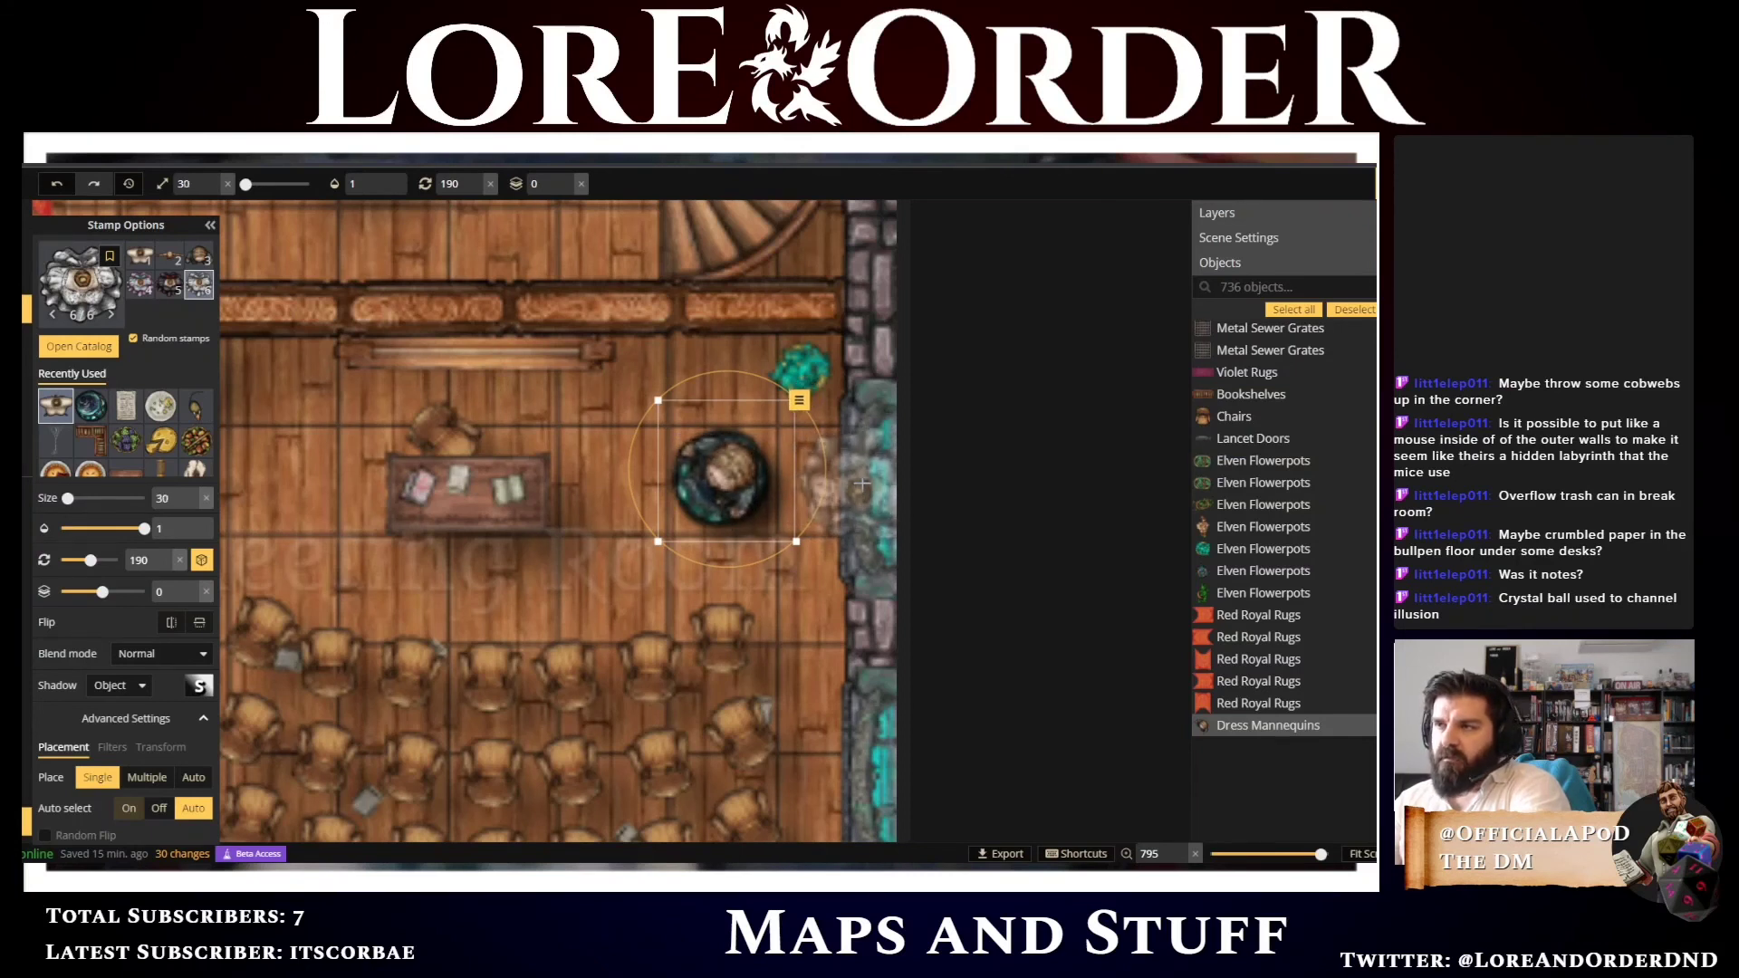
{"action": "scroll", "coordinate": [857, 483], "scroll_direction": "up", "scroll_amount": 3}
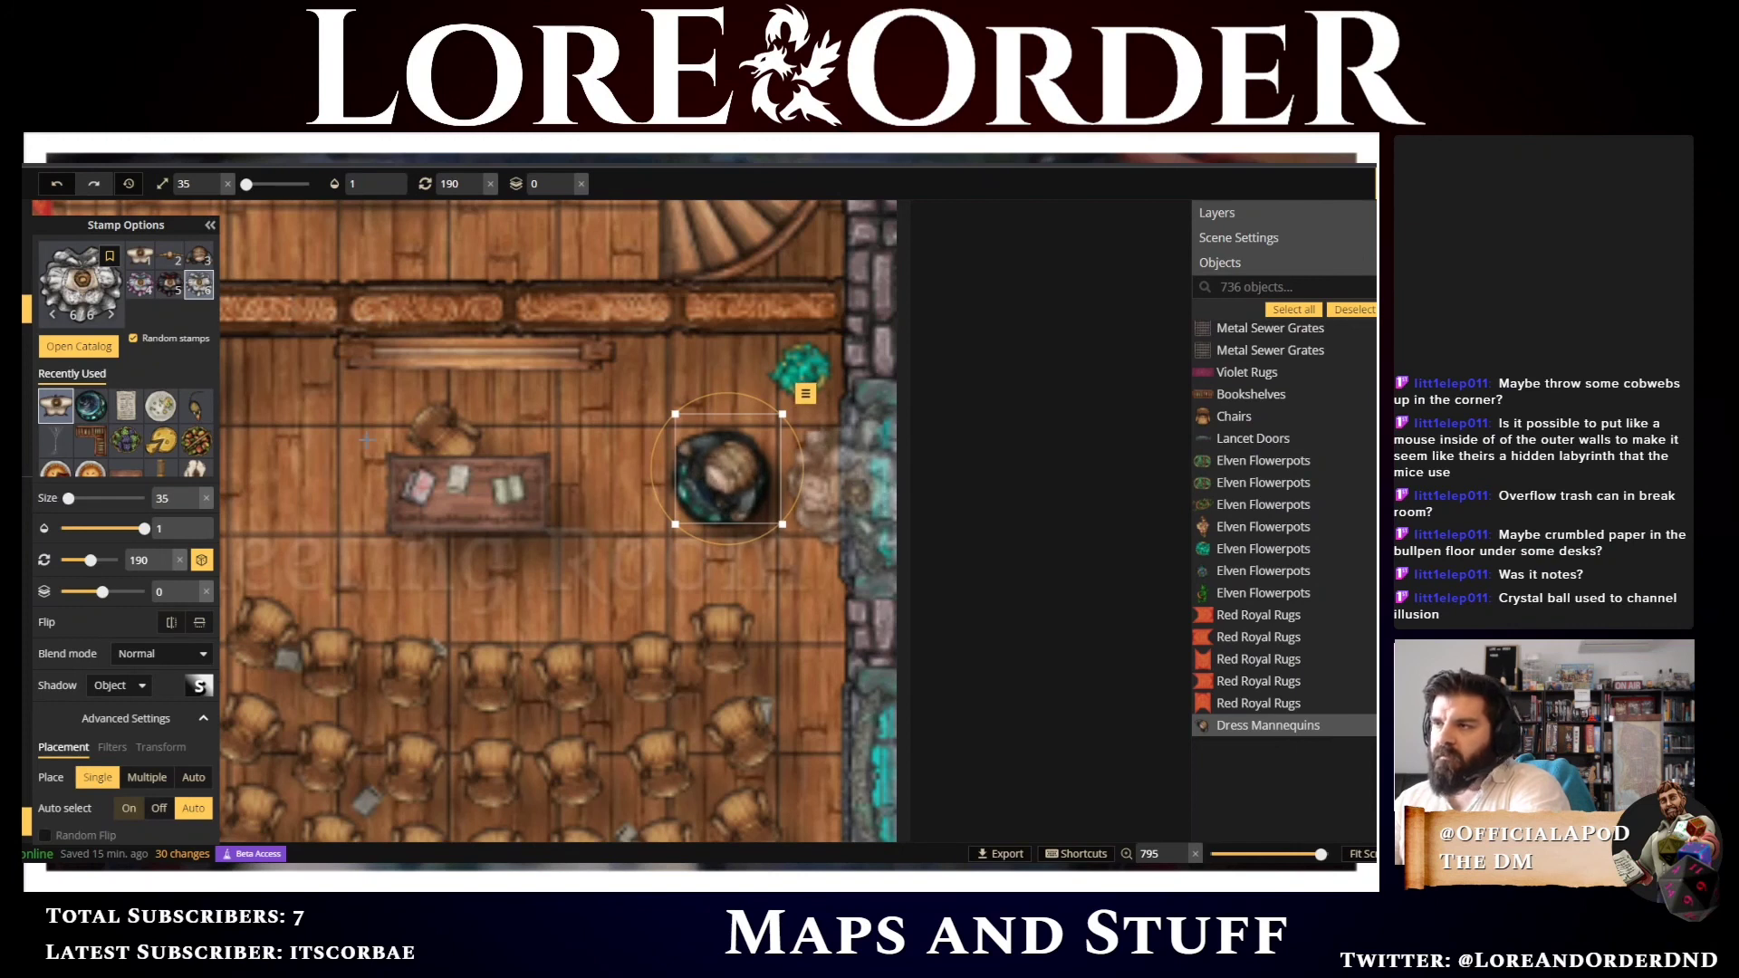
{"action": "double_click", "coordinate": [155, 526]}
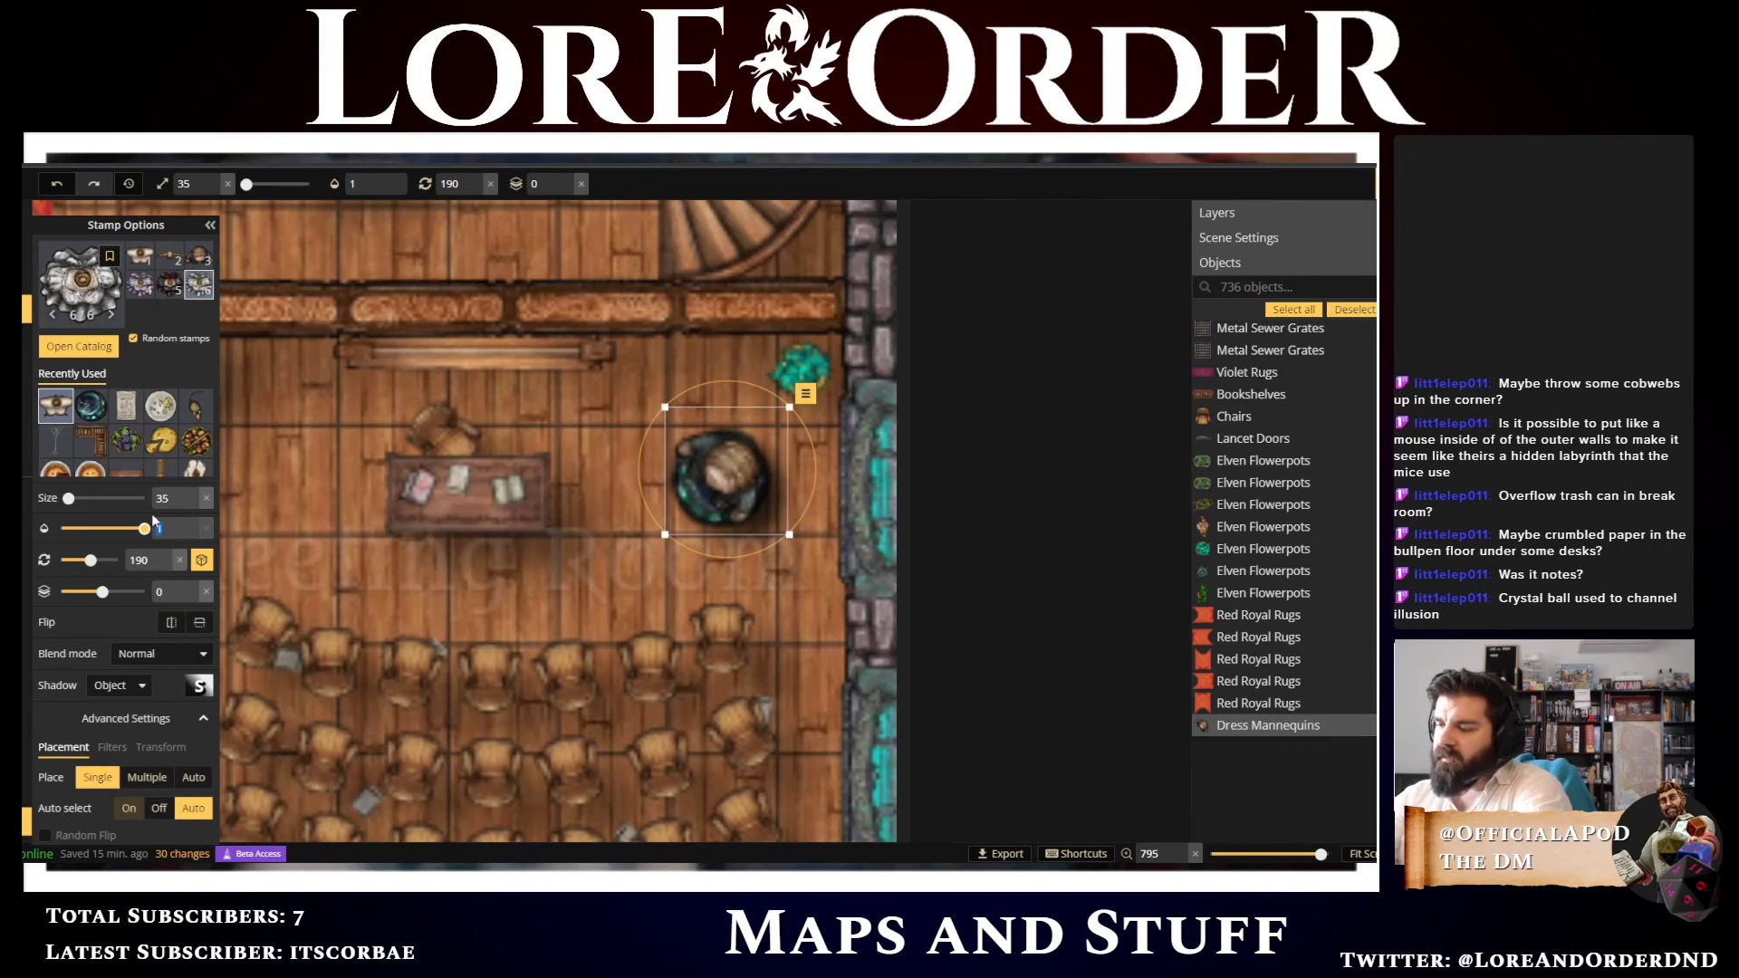
{"action": "type", "text": ".25"}
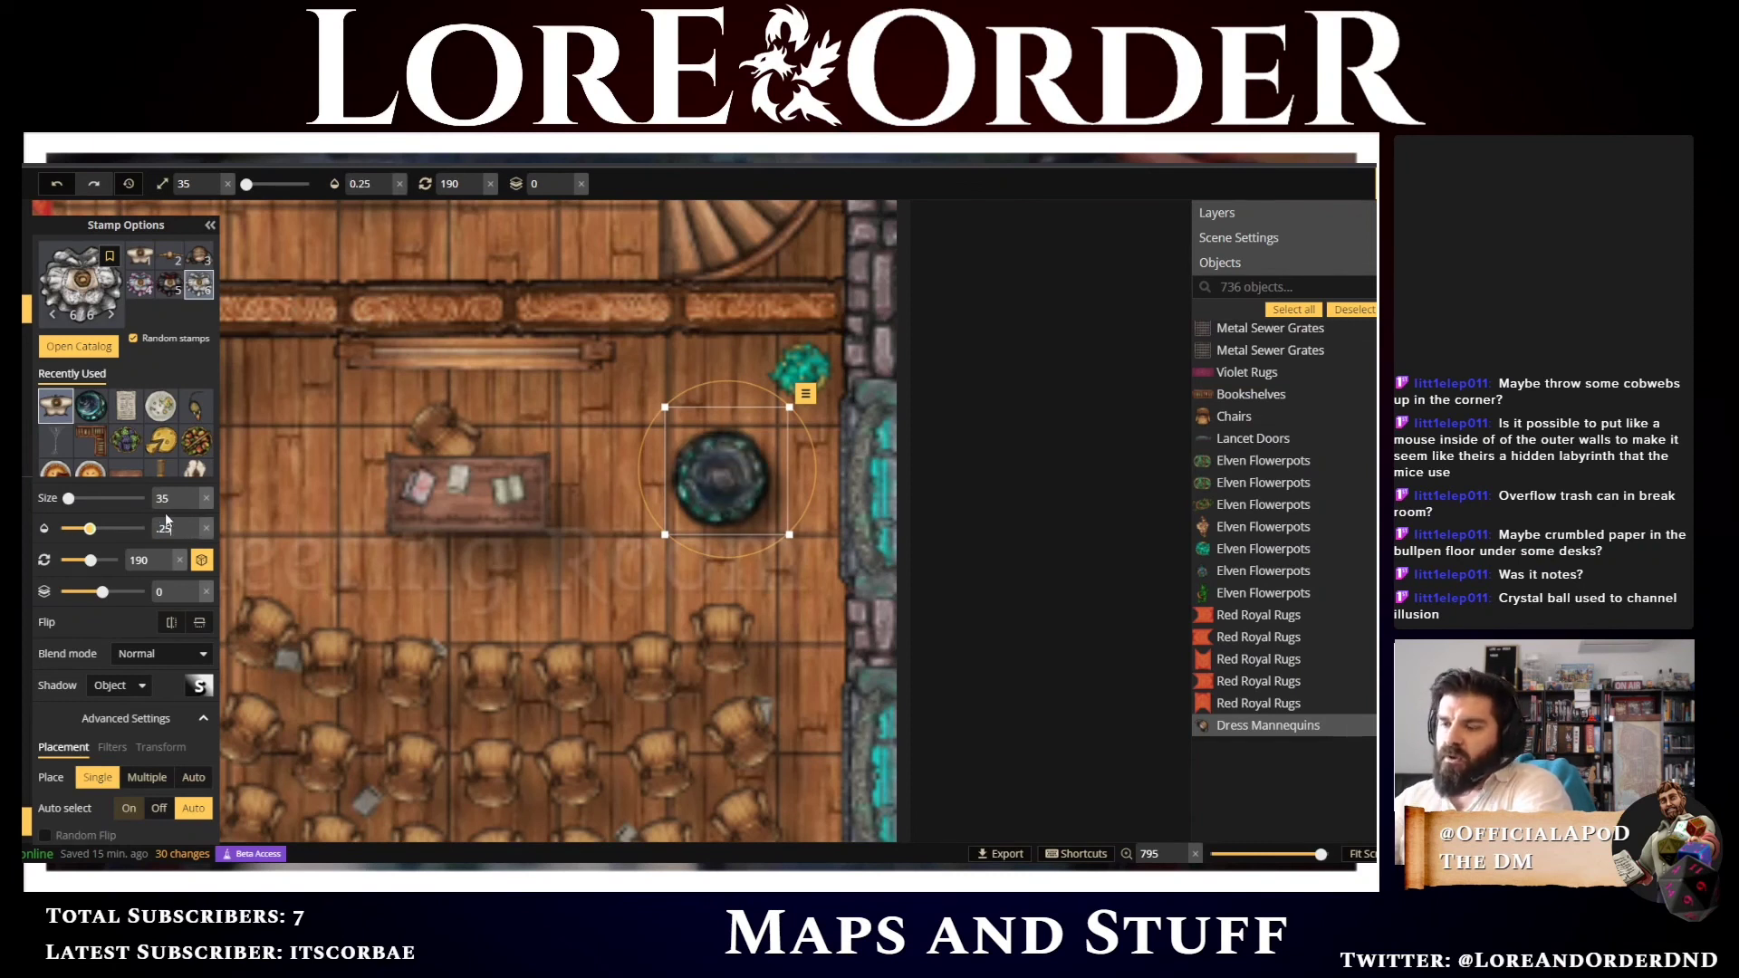
{"action": "key", "text": "BackSpace"}
{"action": "key", "text": "BackSpace"}
{"action": "type", "text": "5"}
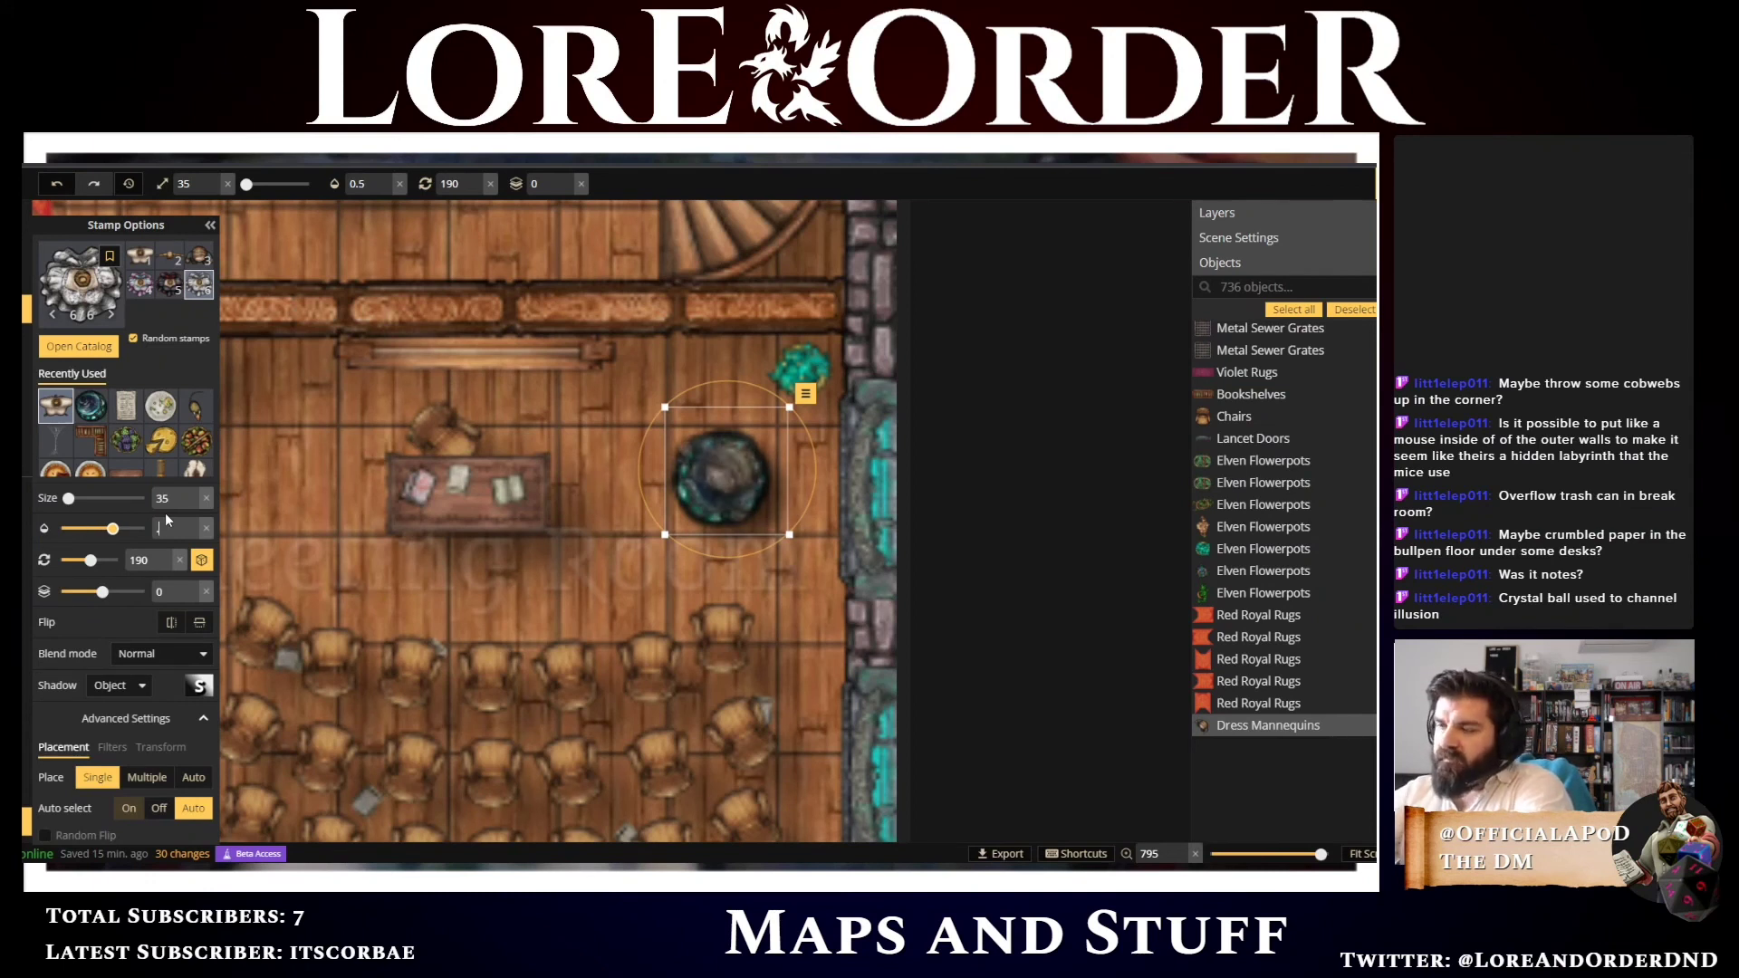
{"action": "type", "text": ".75"}
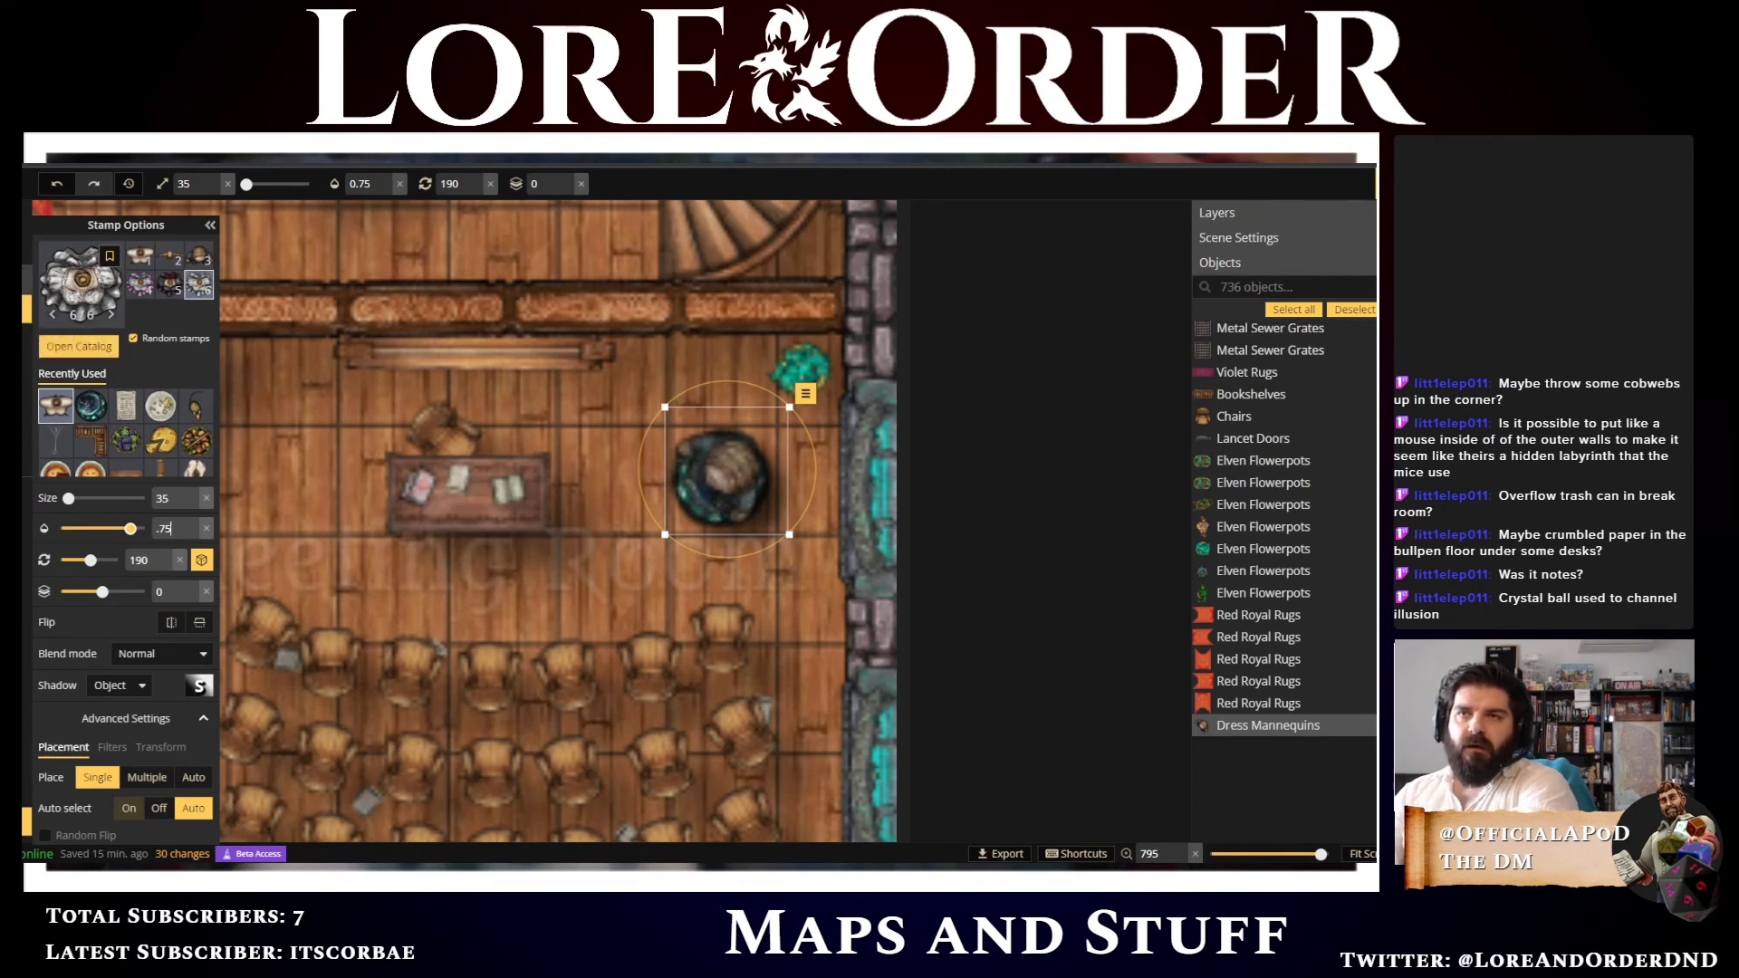
Search the stamp catalog for light, filter by the #light tag and choose a green summoning circle stamp
{"action": "left_click", "coordinate": [79, 289]}
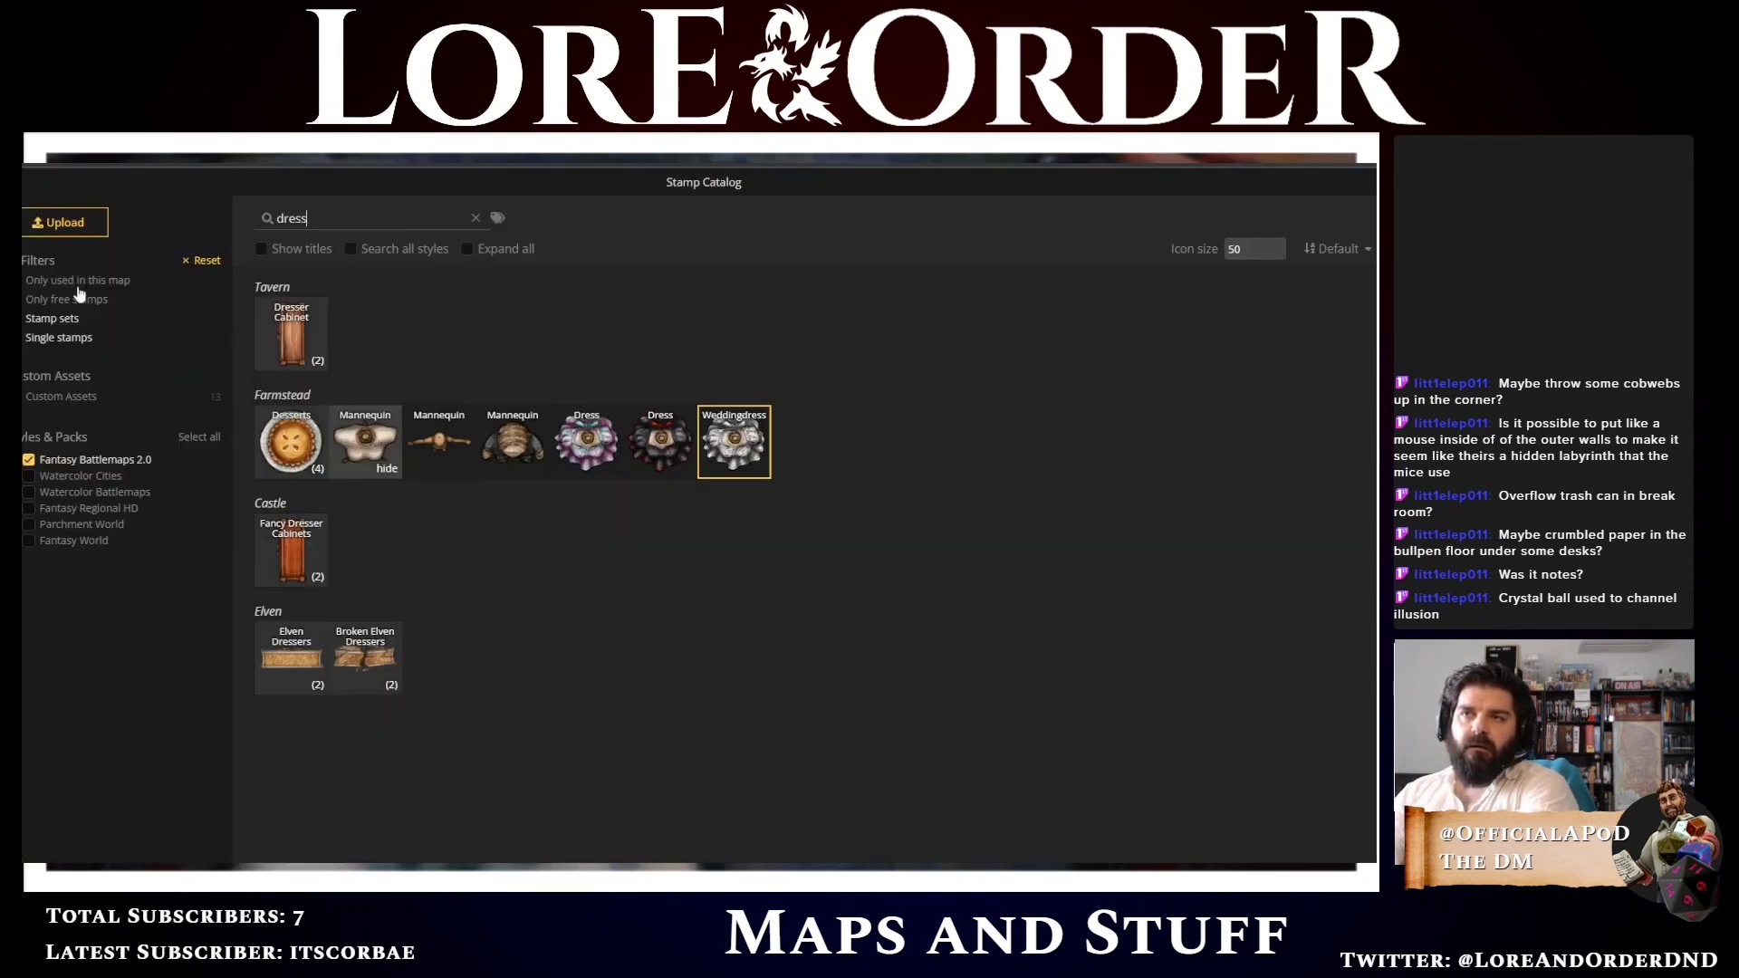
{"action": "double_click", "coordinate": [280, 219]}
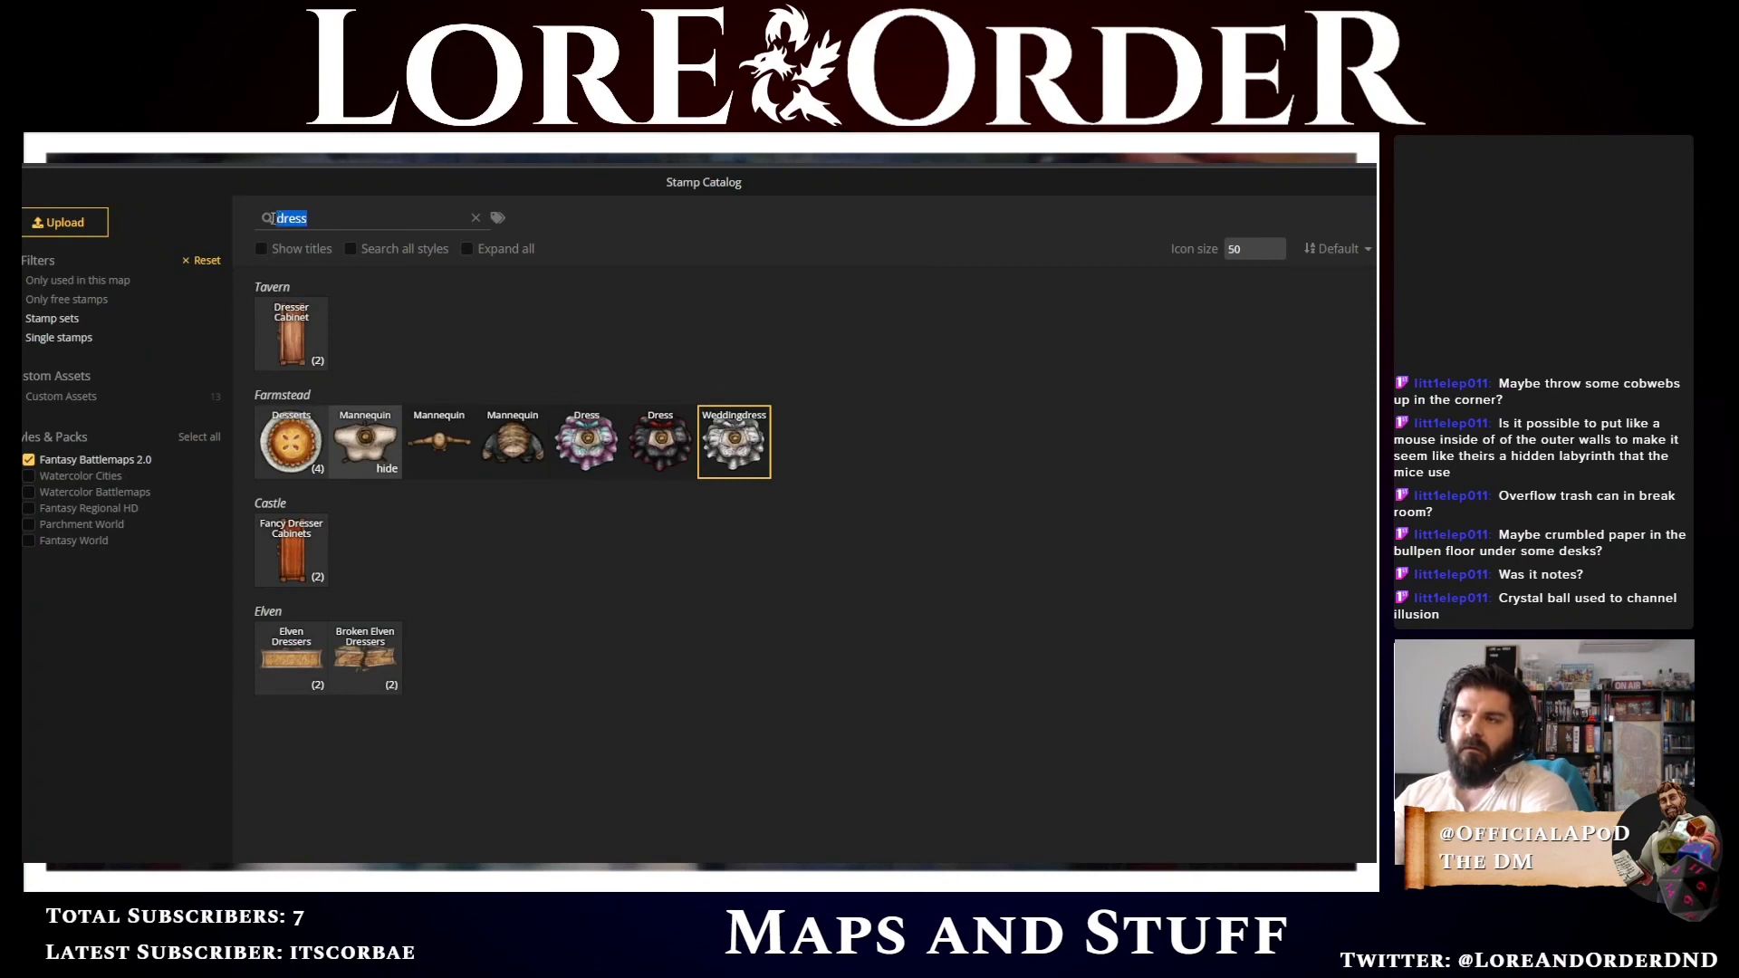
{"action": "type", "text": "light"}
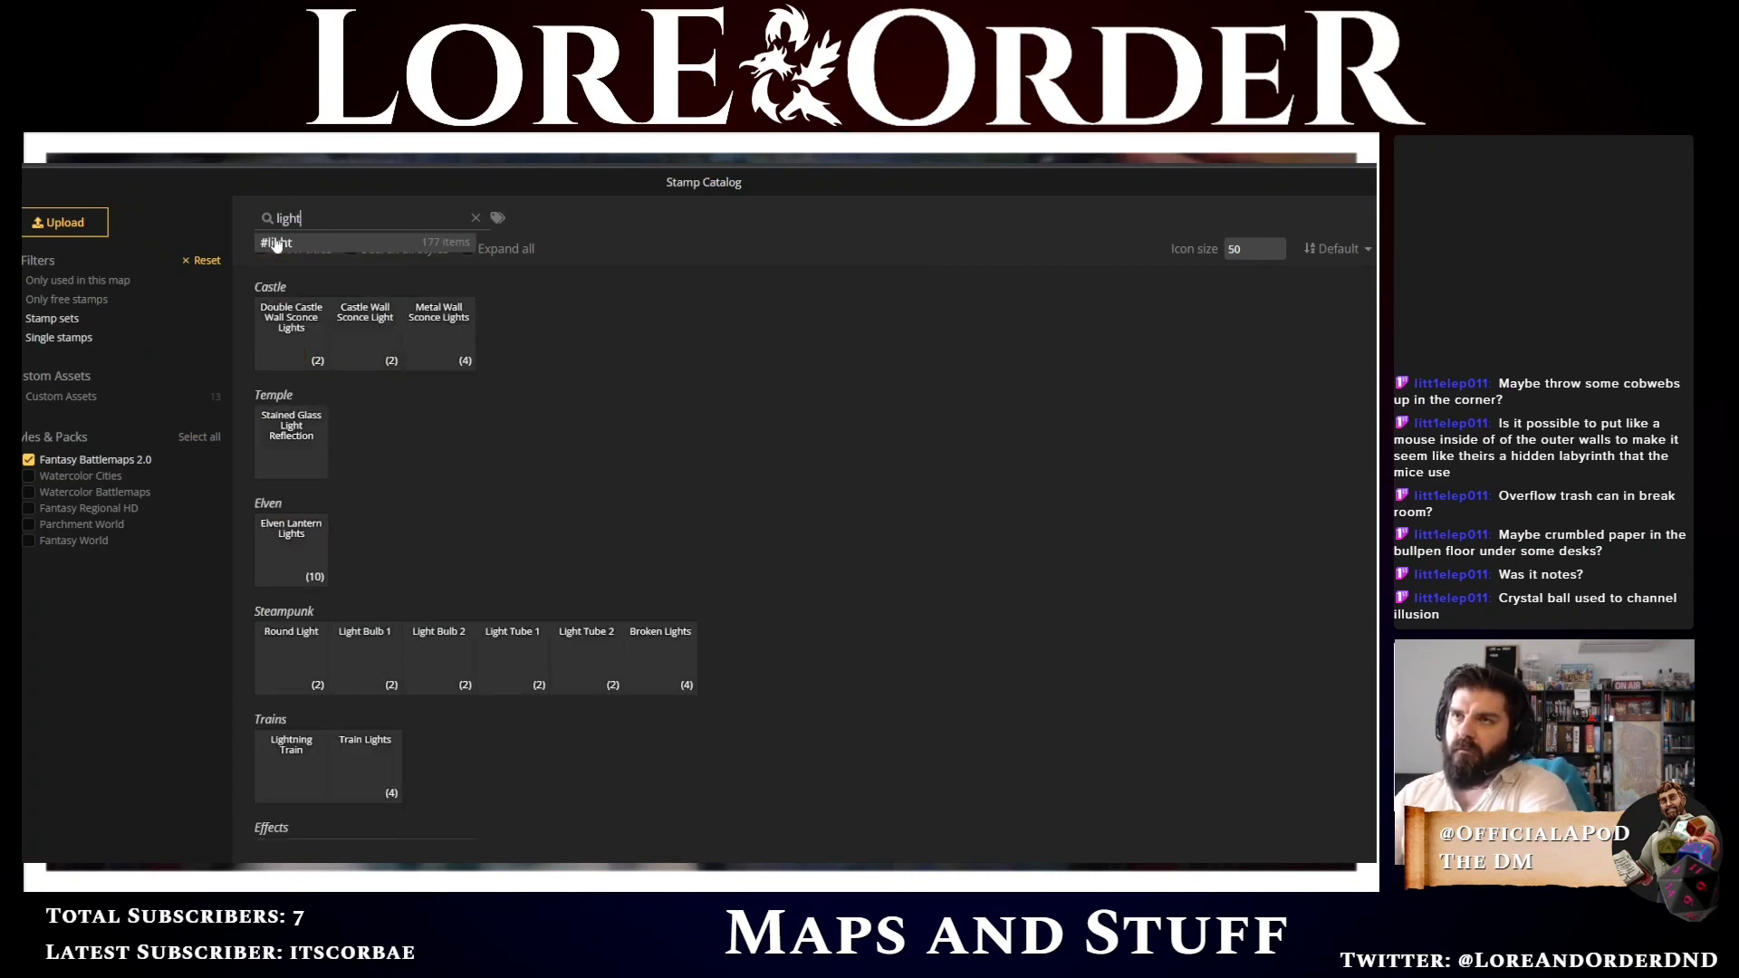
{"action": "left_click", "coordinate": [282, 245]}
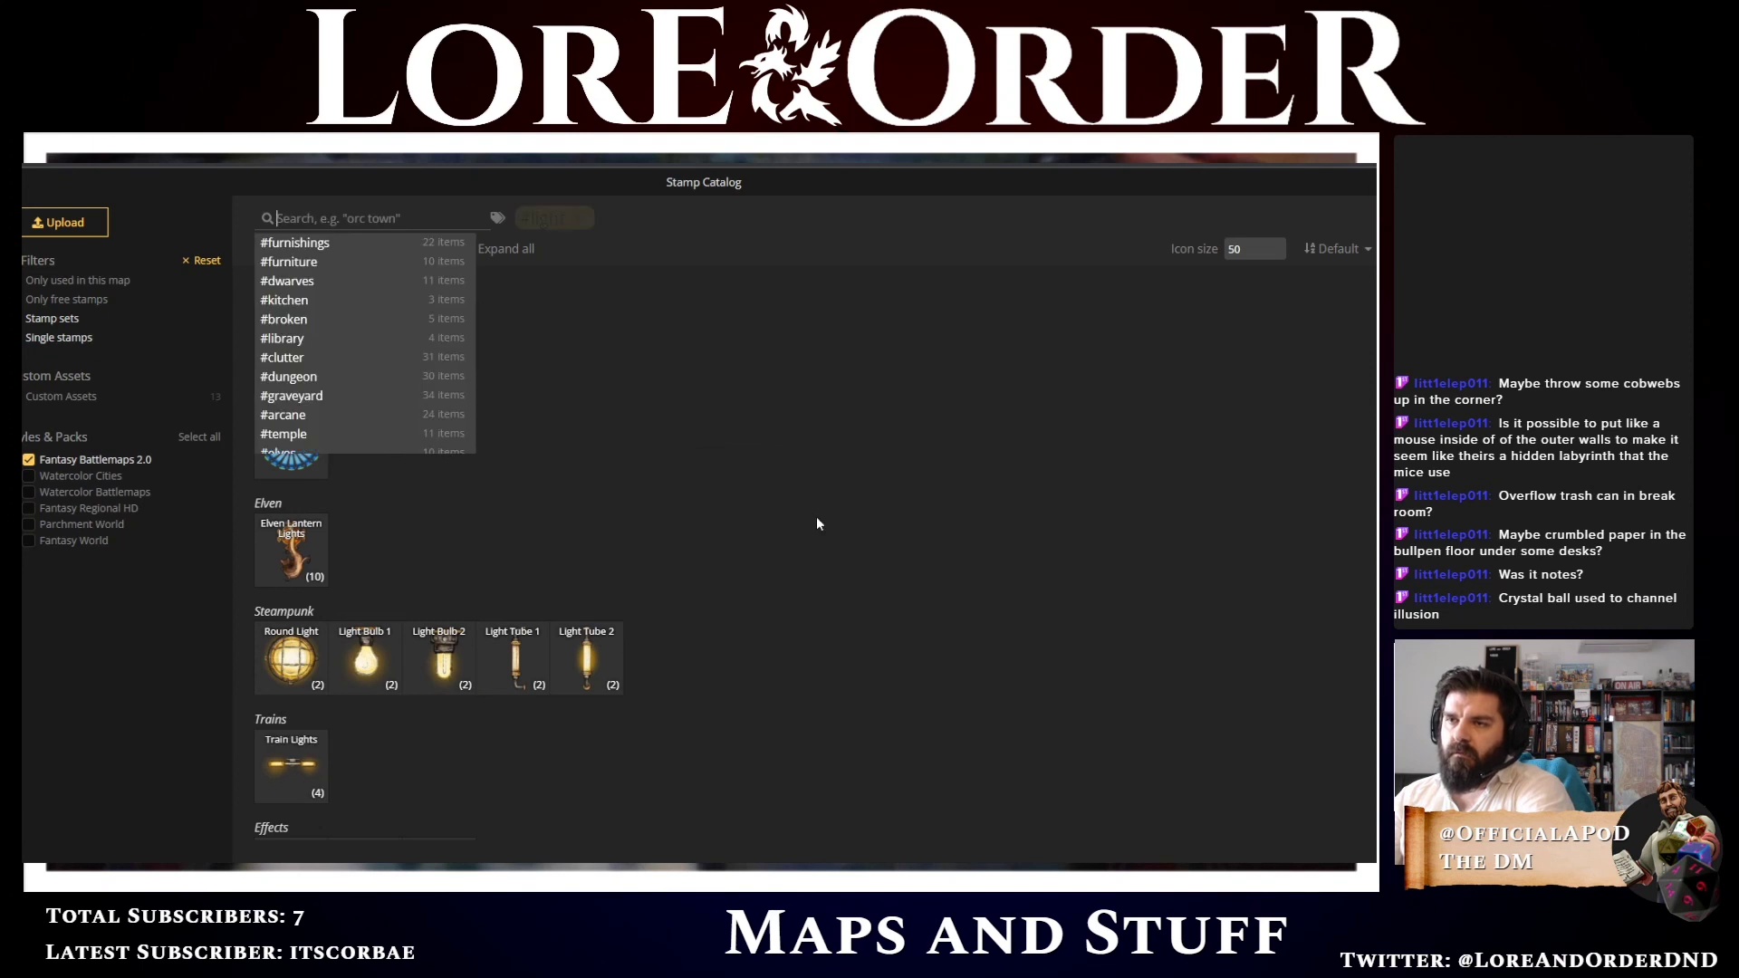
{"action": "scroll", "coordinate": [622, 647], "scroll_direction": "down", "scroll_amount": 2}
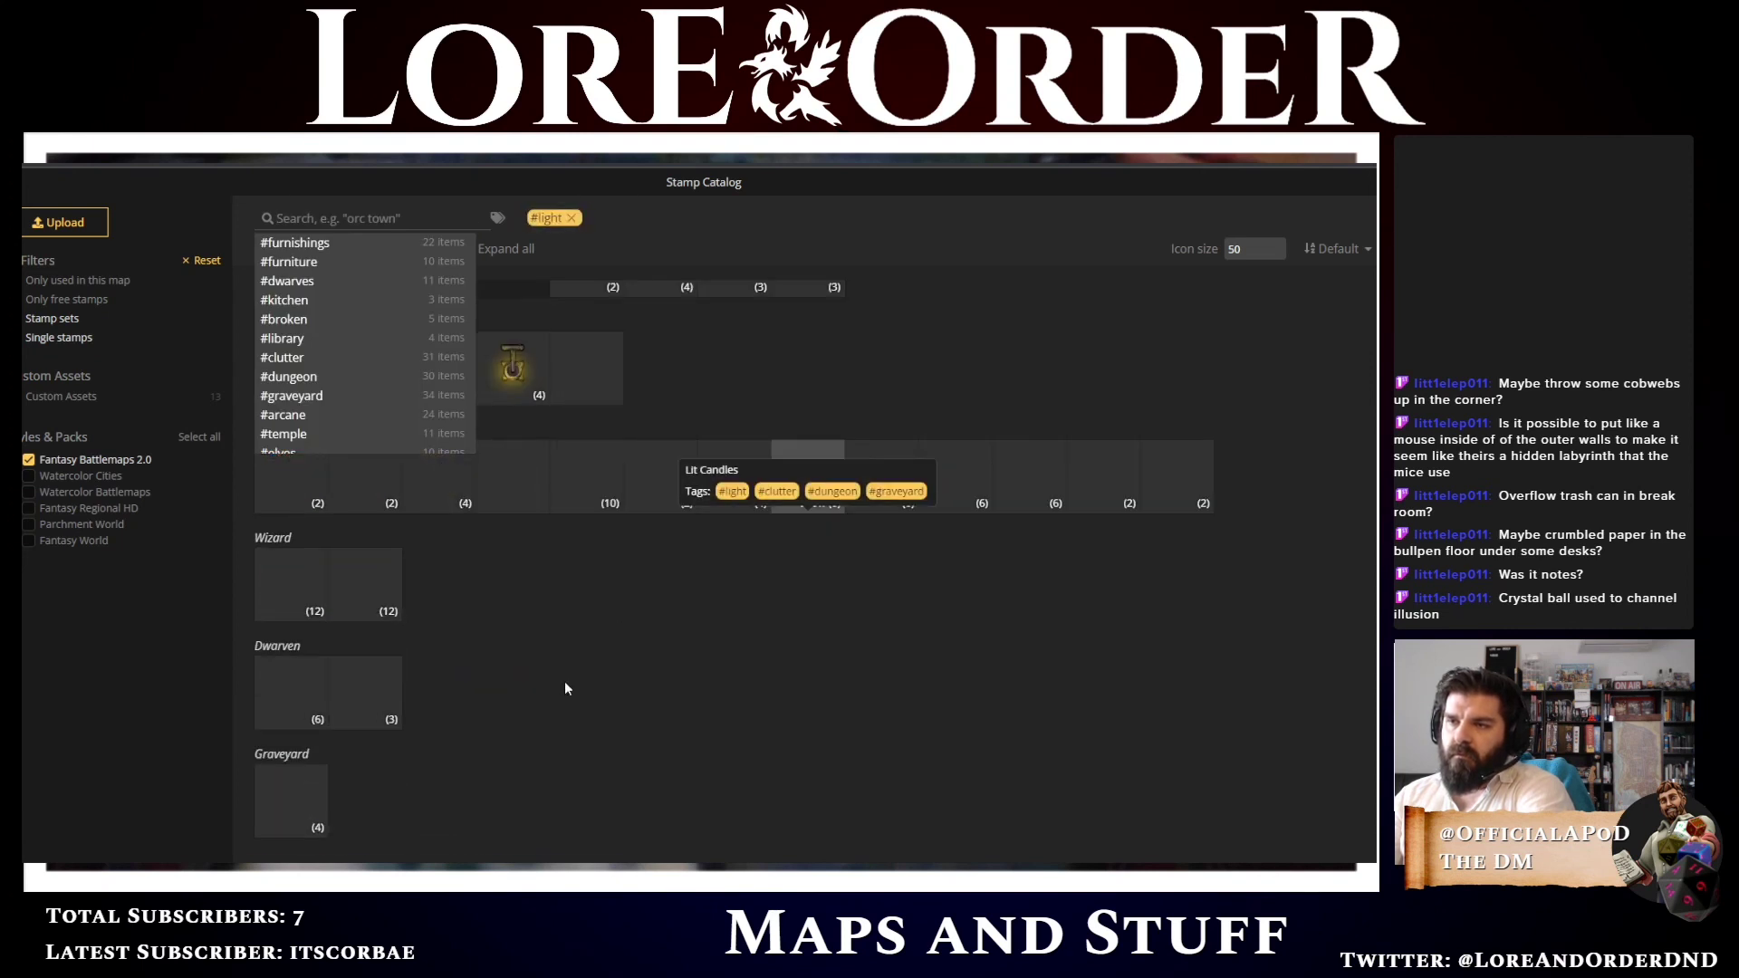
{"action": "left_click", "coordinate": [563, 675]}
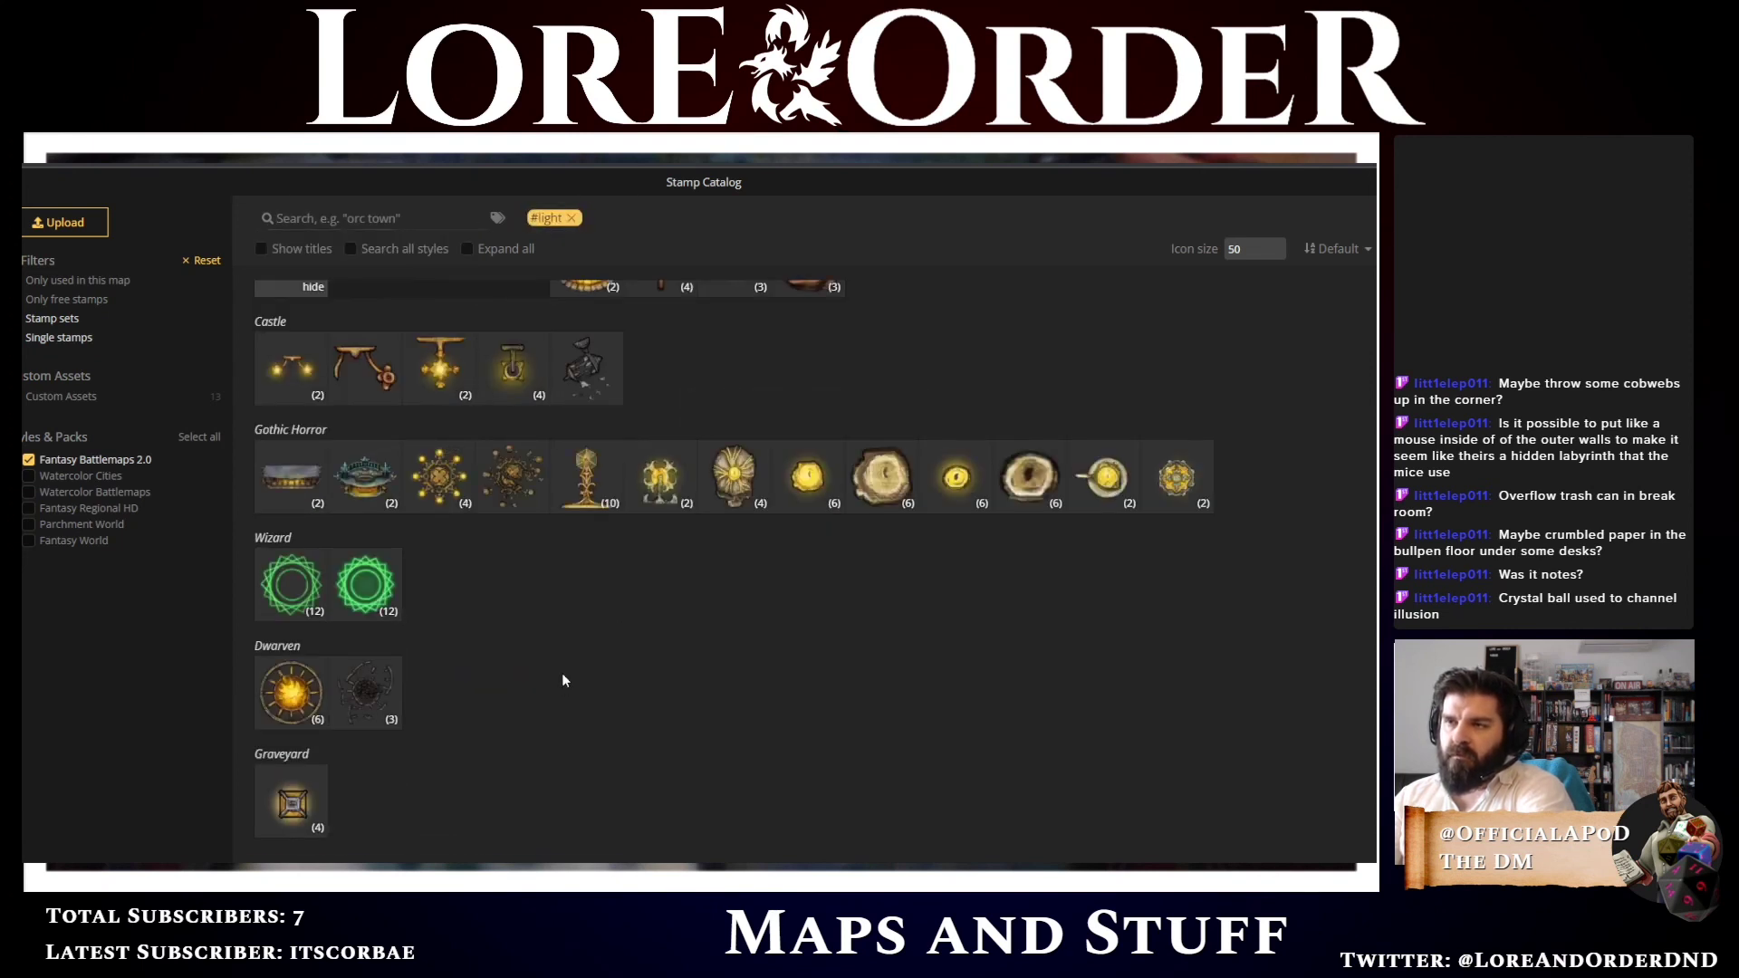
{"action": "scroll", "coordinate": [562, 680], "scroll_direction": "up", "scroll_amount": 2}
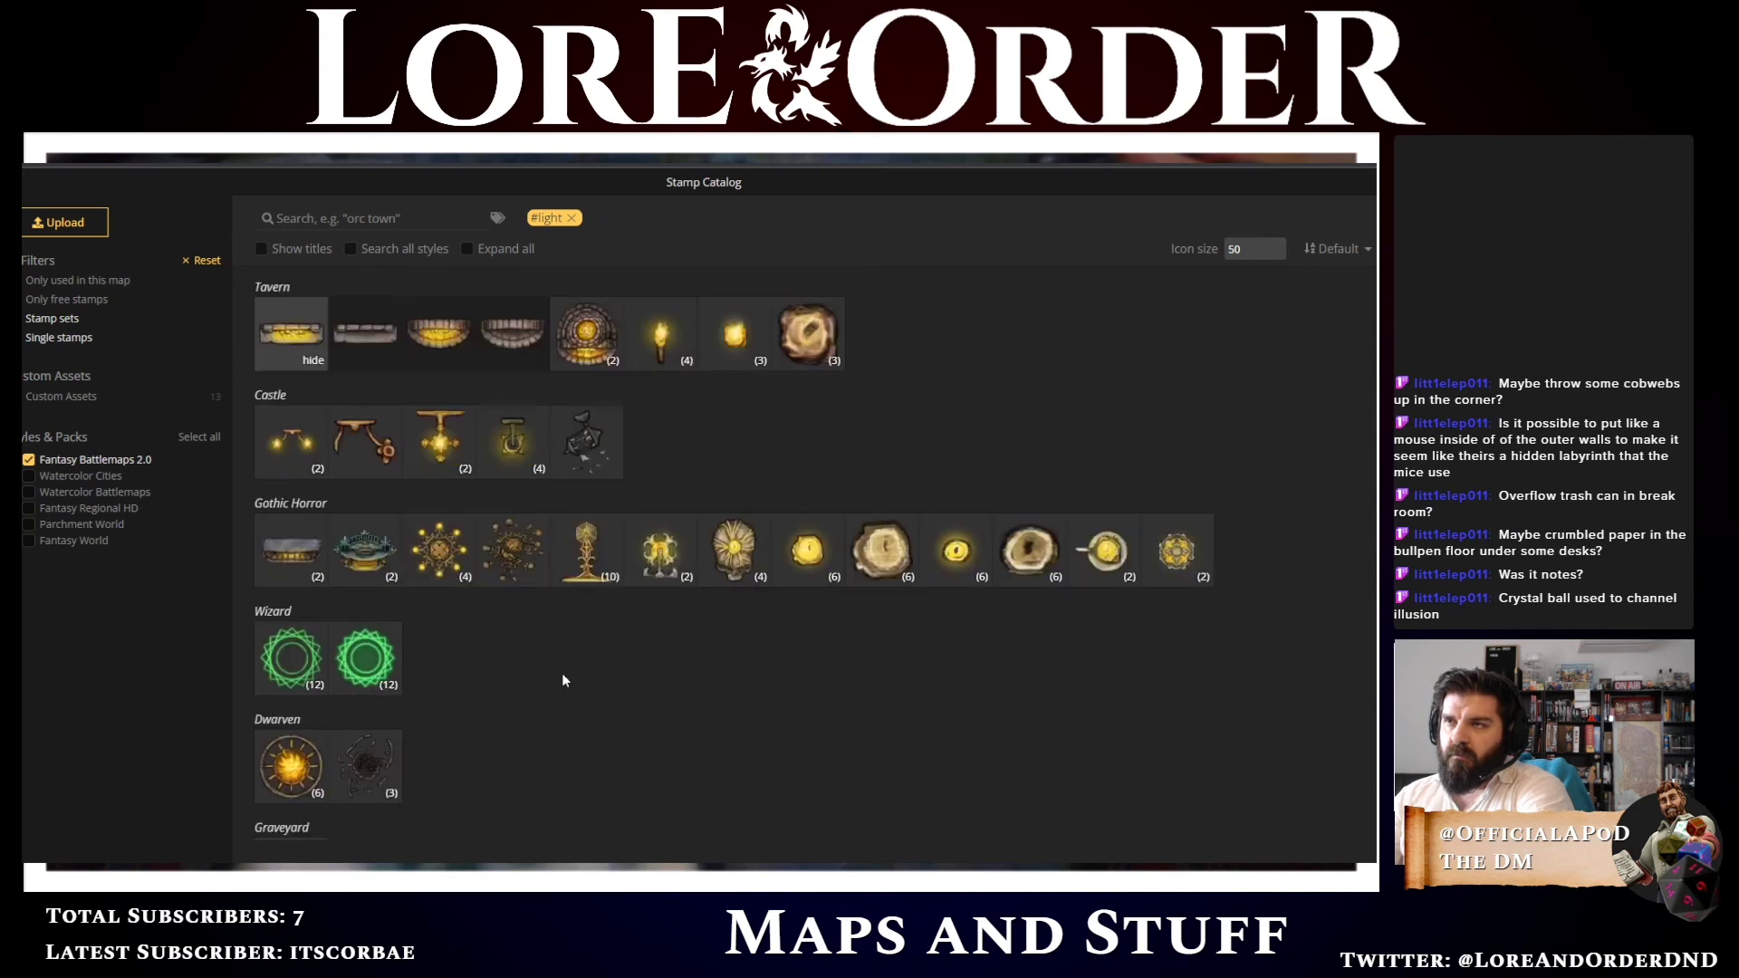
{"action": "mouse_move", "coordinate": [355, 690]}
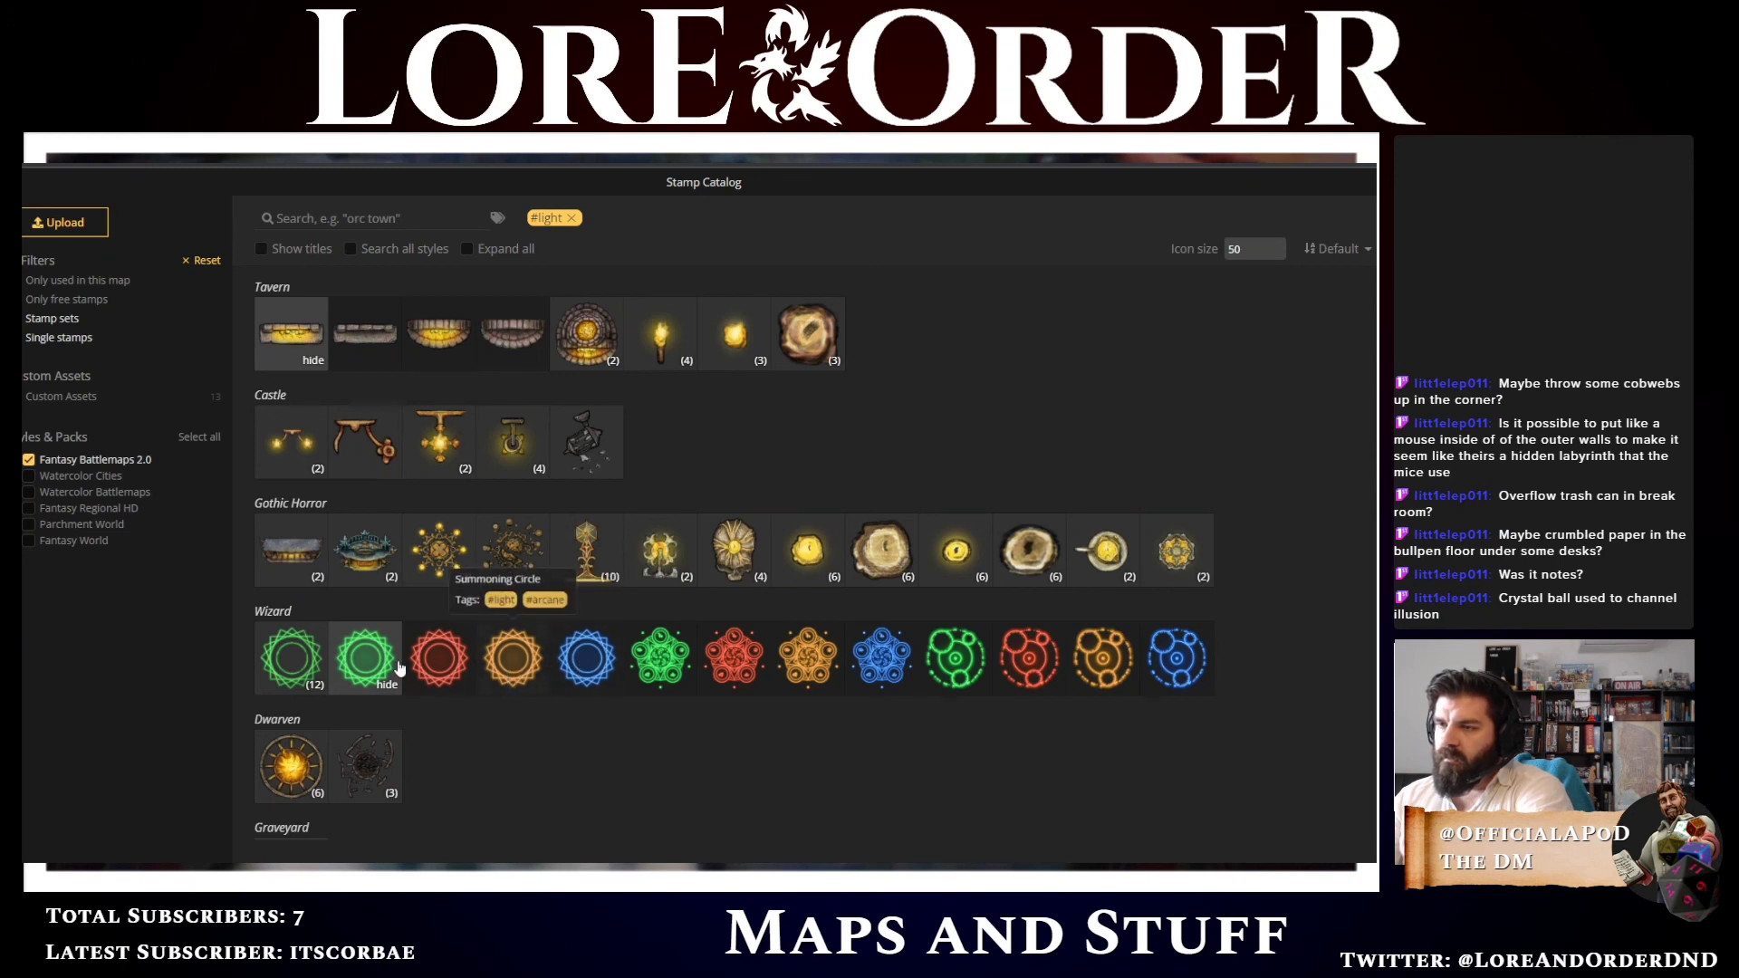
{"action": "left_click", "coordinate": [365, 666]}
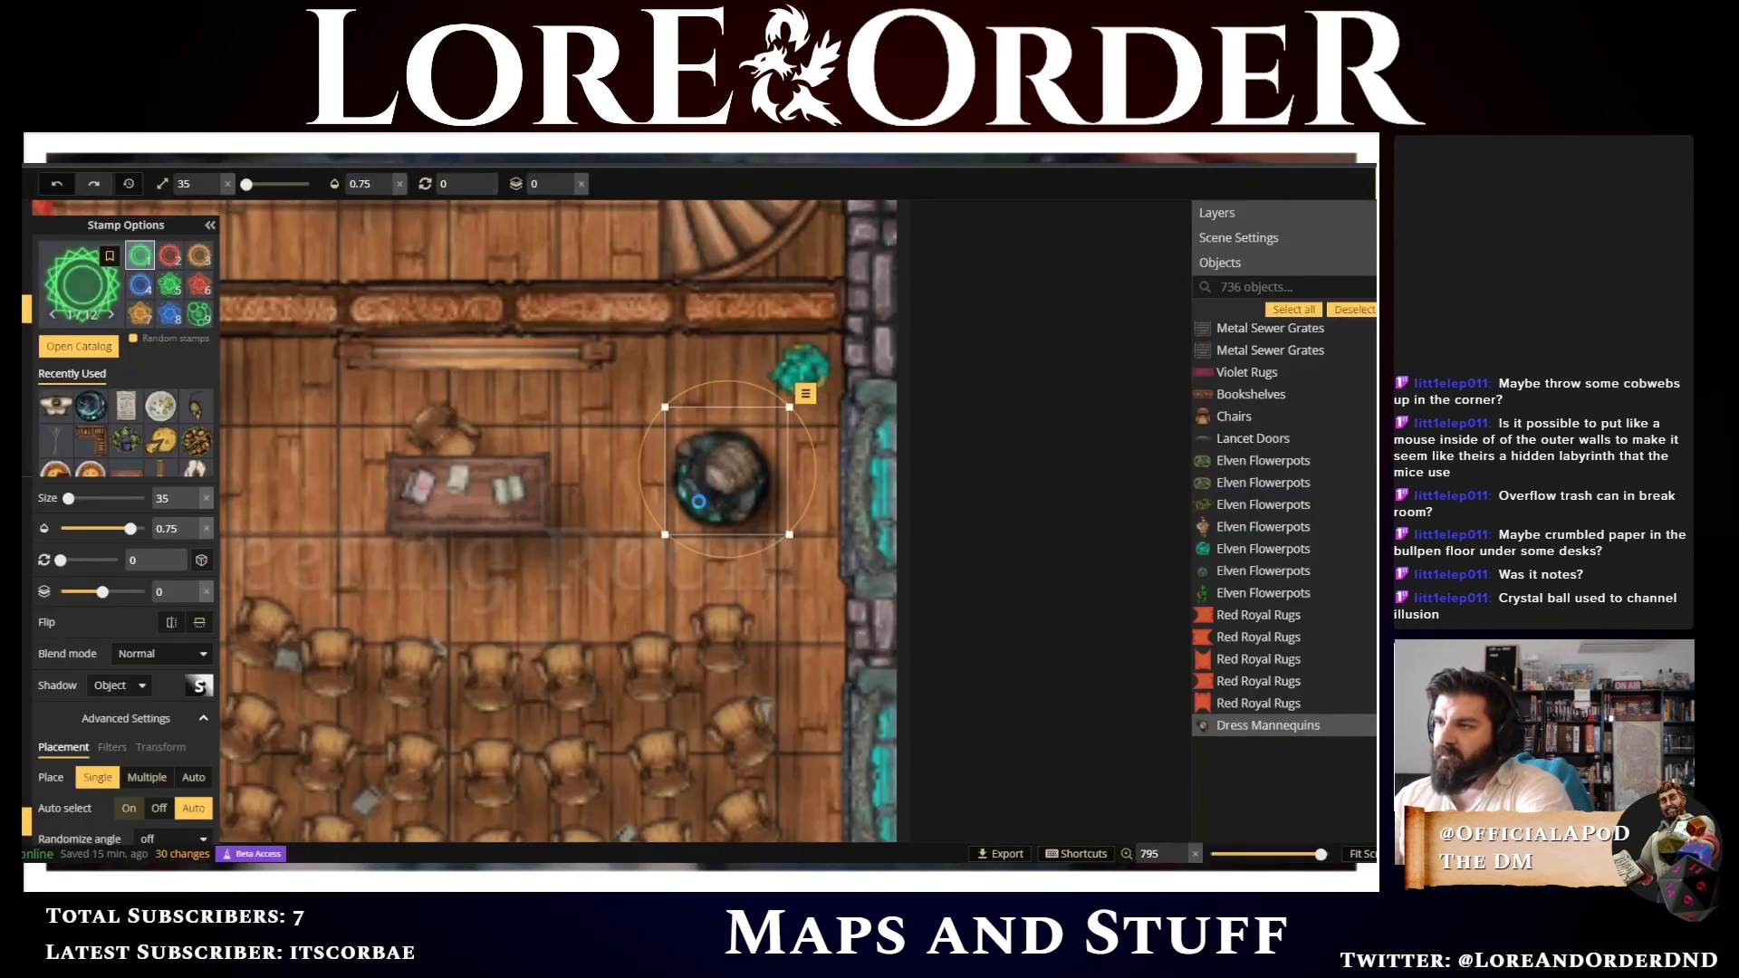
Place the summoning circle at size 17, rotated 315, centred on the crystal ball and mannequin
{"action": "left_click", "coordinate": [724, 474]}
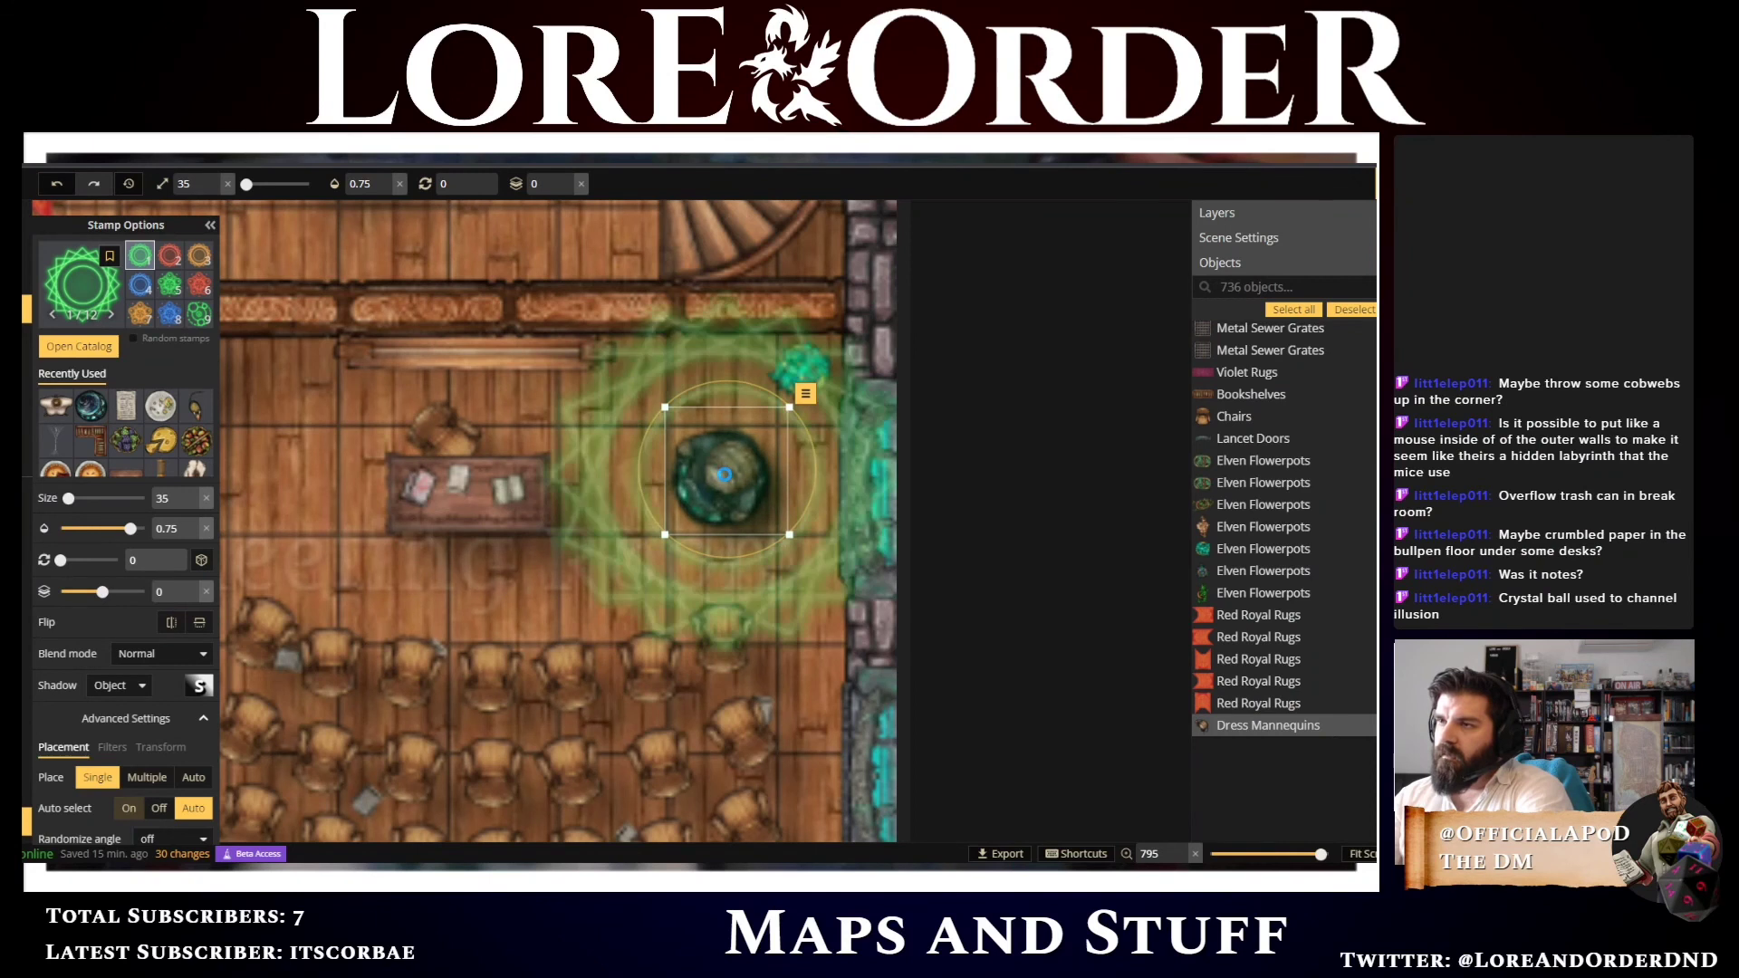
{"action": "scroll", "coordinate": [723, 473], "scroll_direction": "down", "scroll_amount": 5}
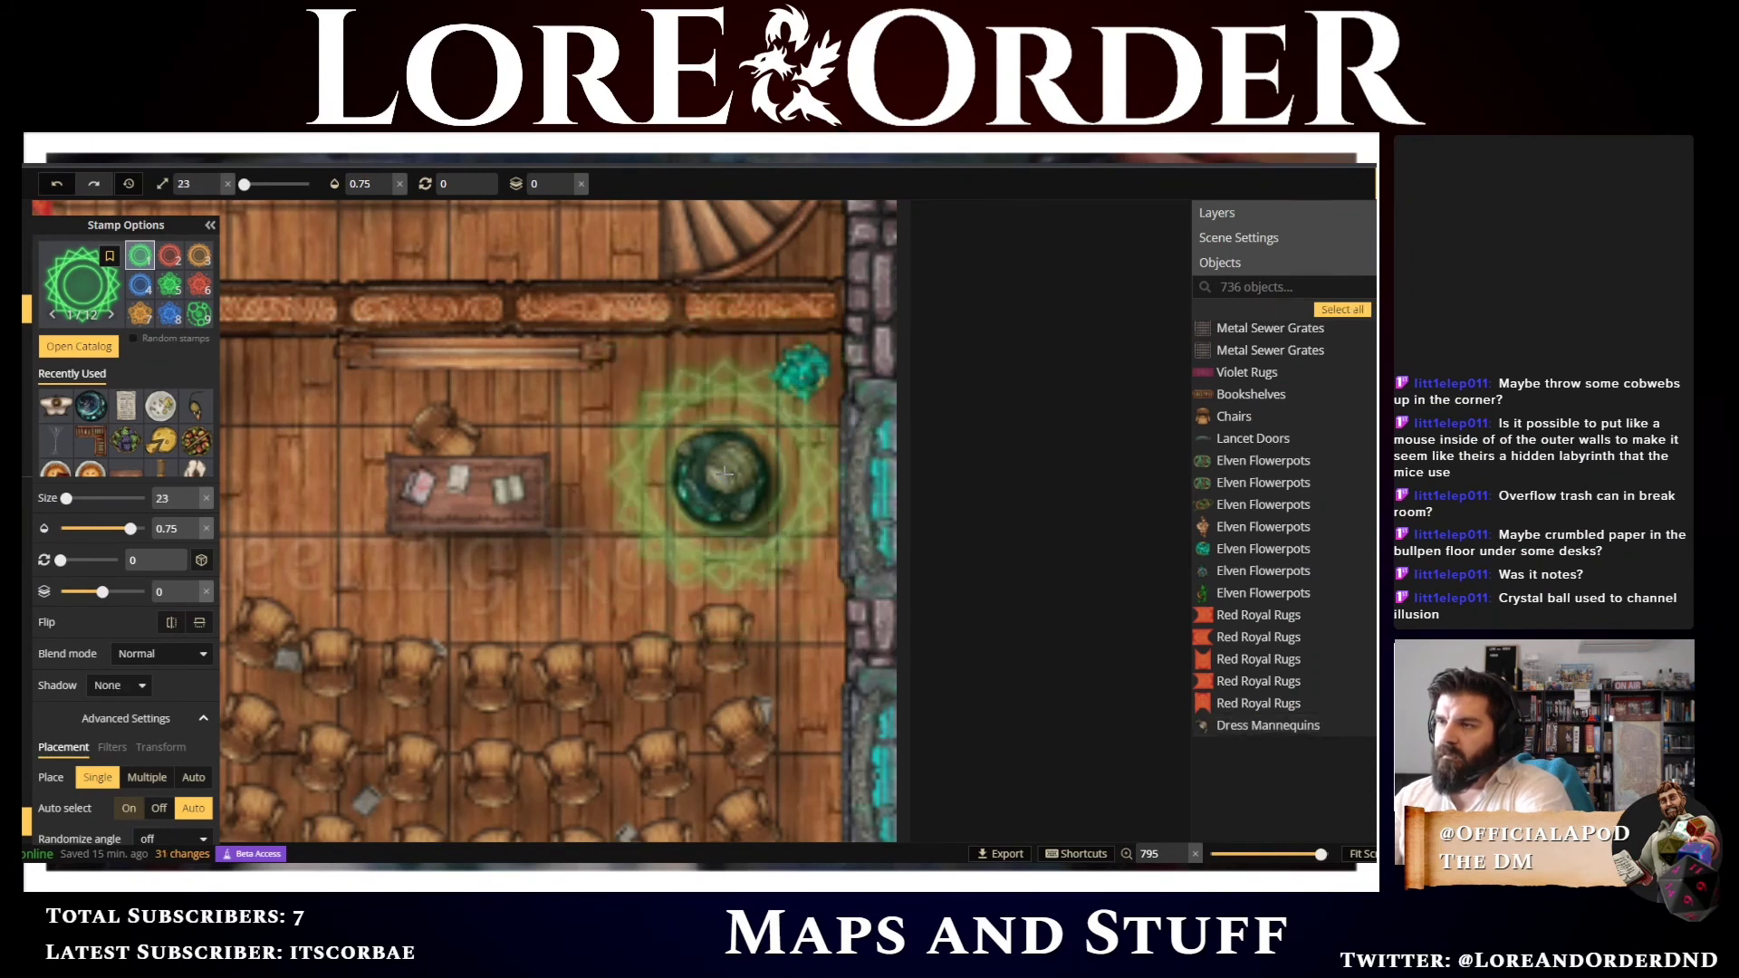
{"action": "scroll", "coordinate": [724, 474], "scroll_direction": "up", "scroll_amount": 5}
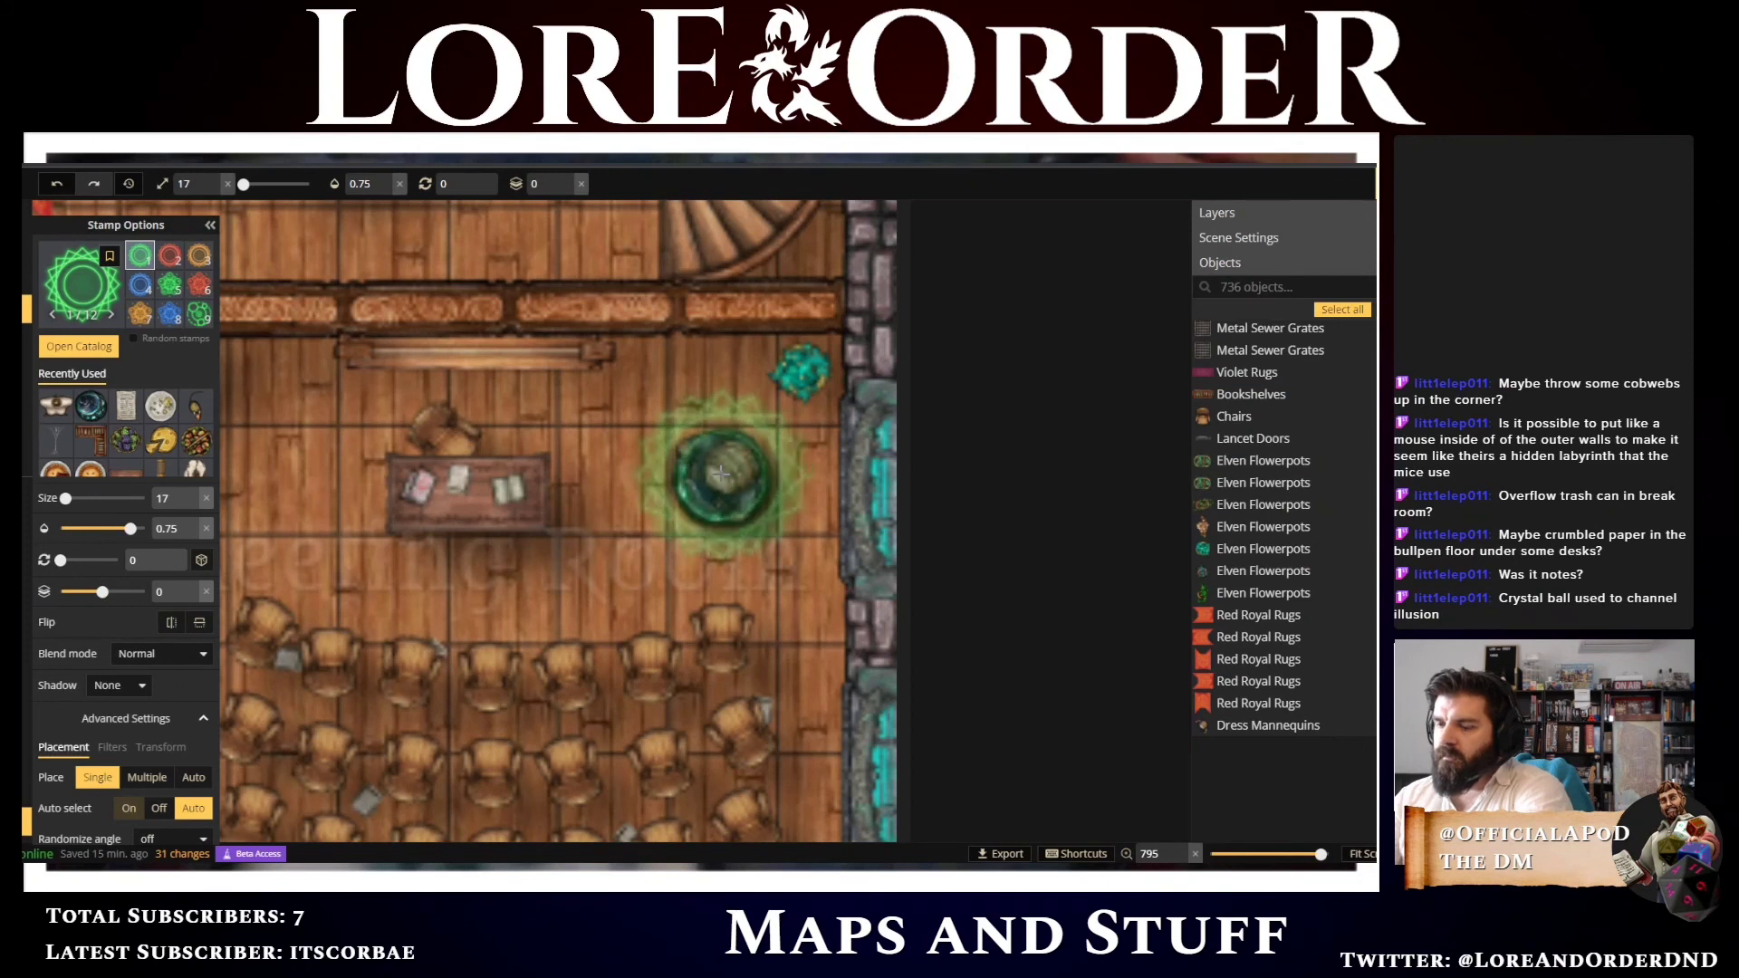
{"action": "scroll", "coordinate": [721, 474], "scroll_direction": "down", "scroll_amount": 2}
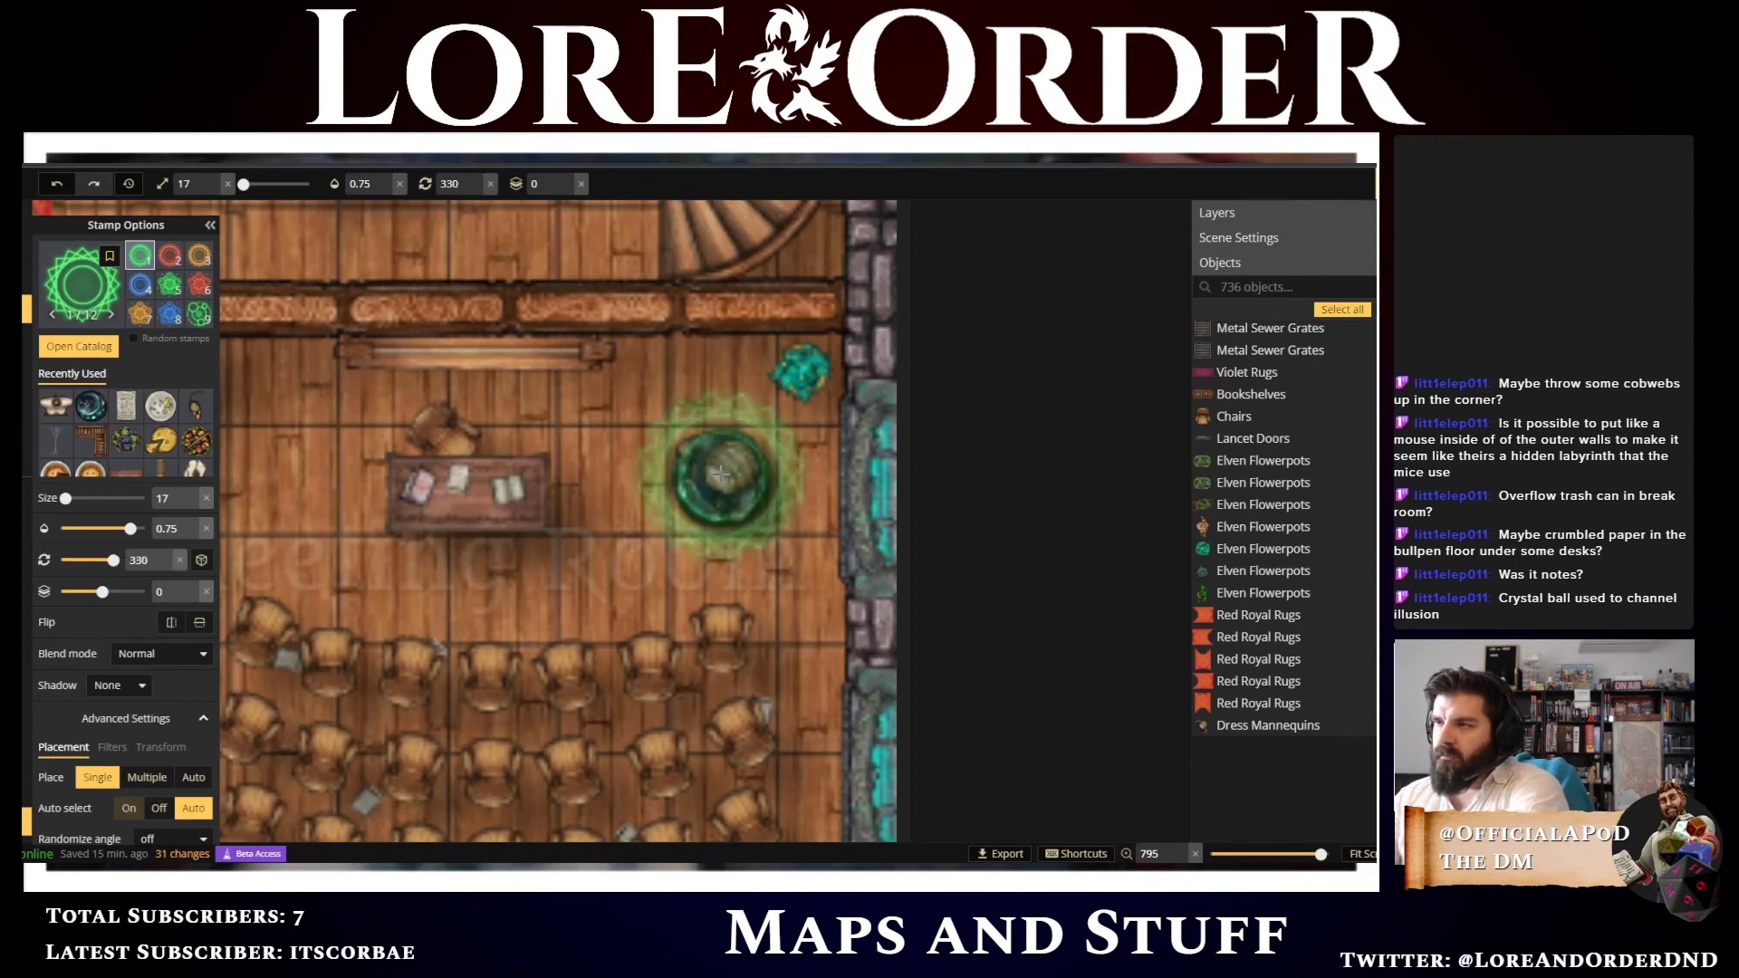
{"action": "scroll", "coordinate": [721, 474], "scroll_direction": "down", "scroll_amount": 1}
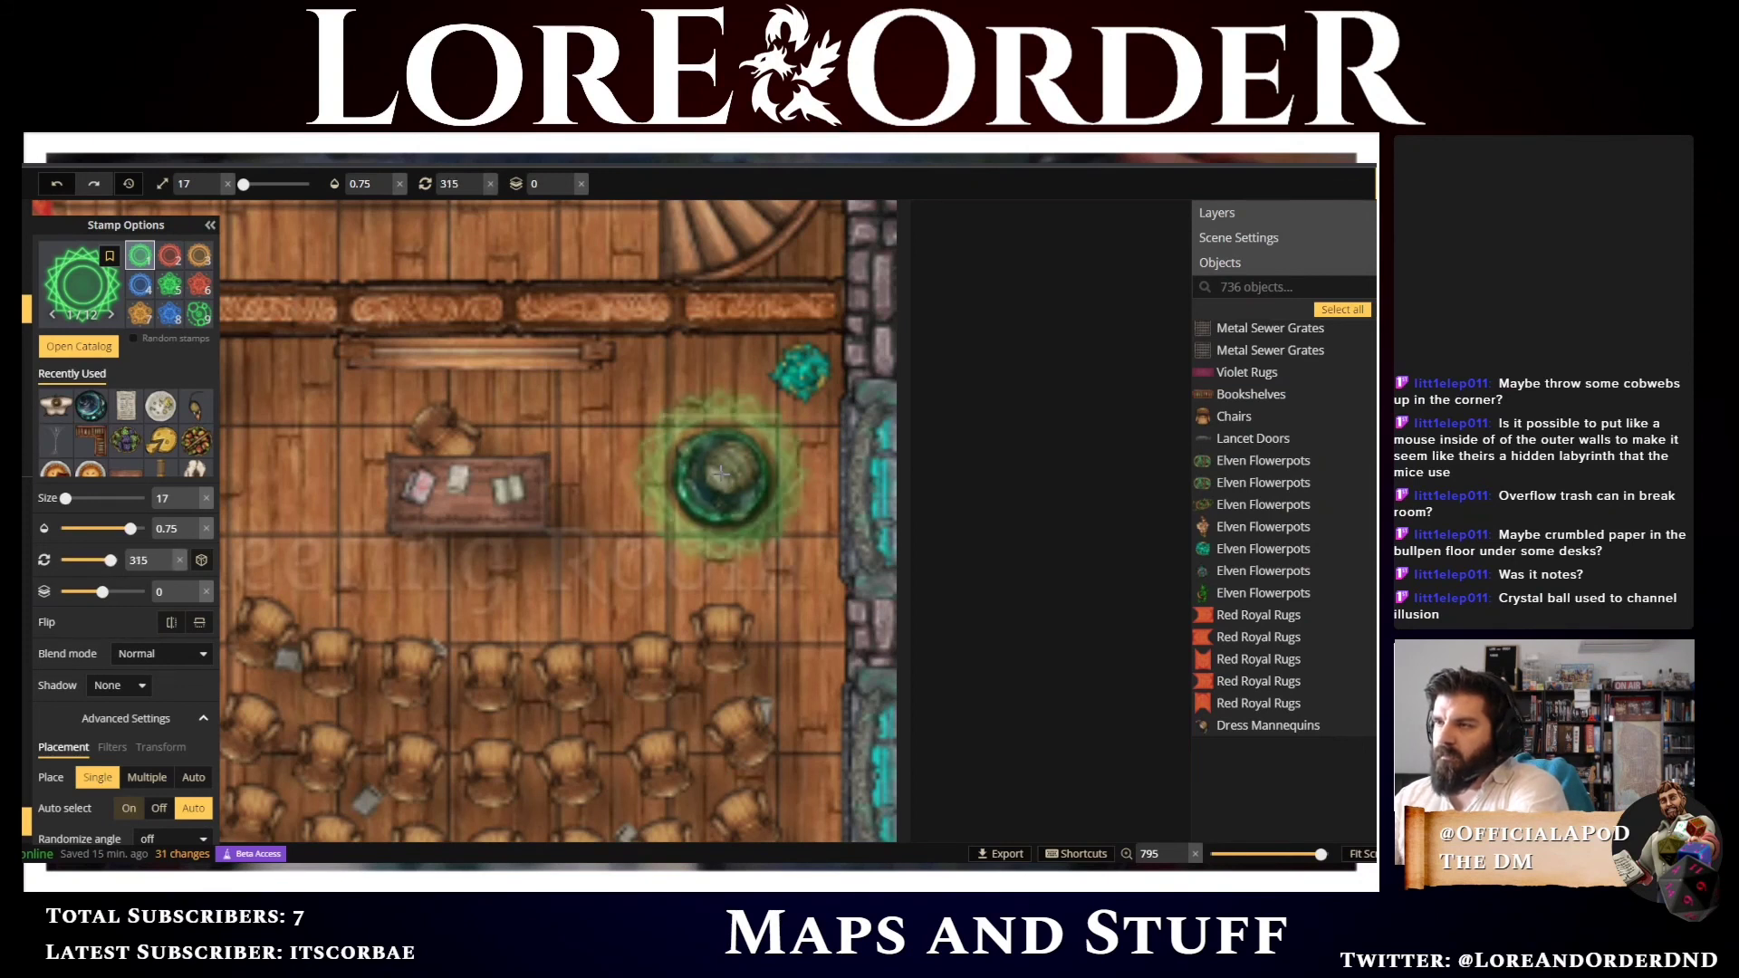
{"action": "left_click", "coordinate": [721, 473]}
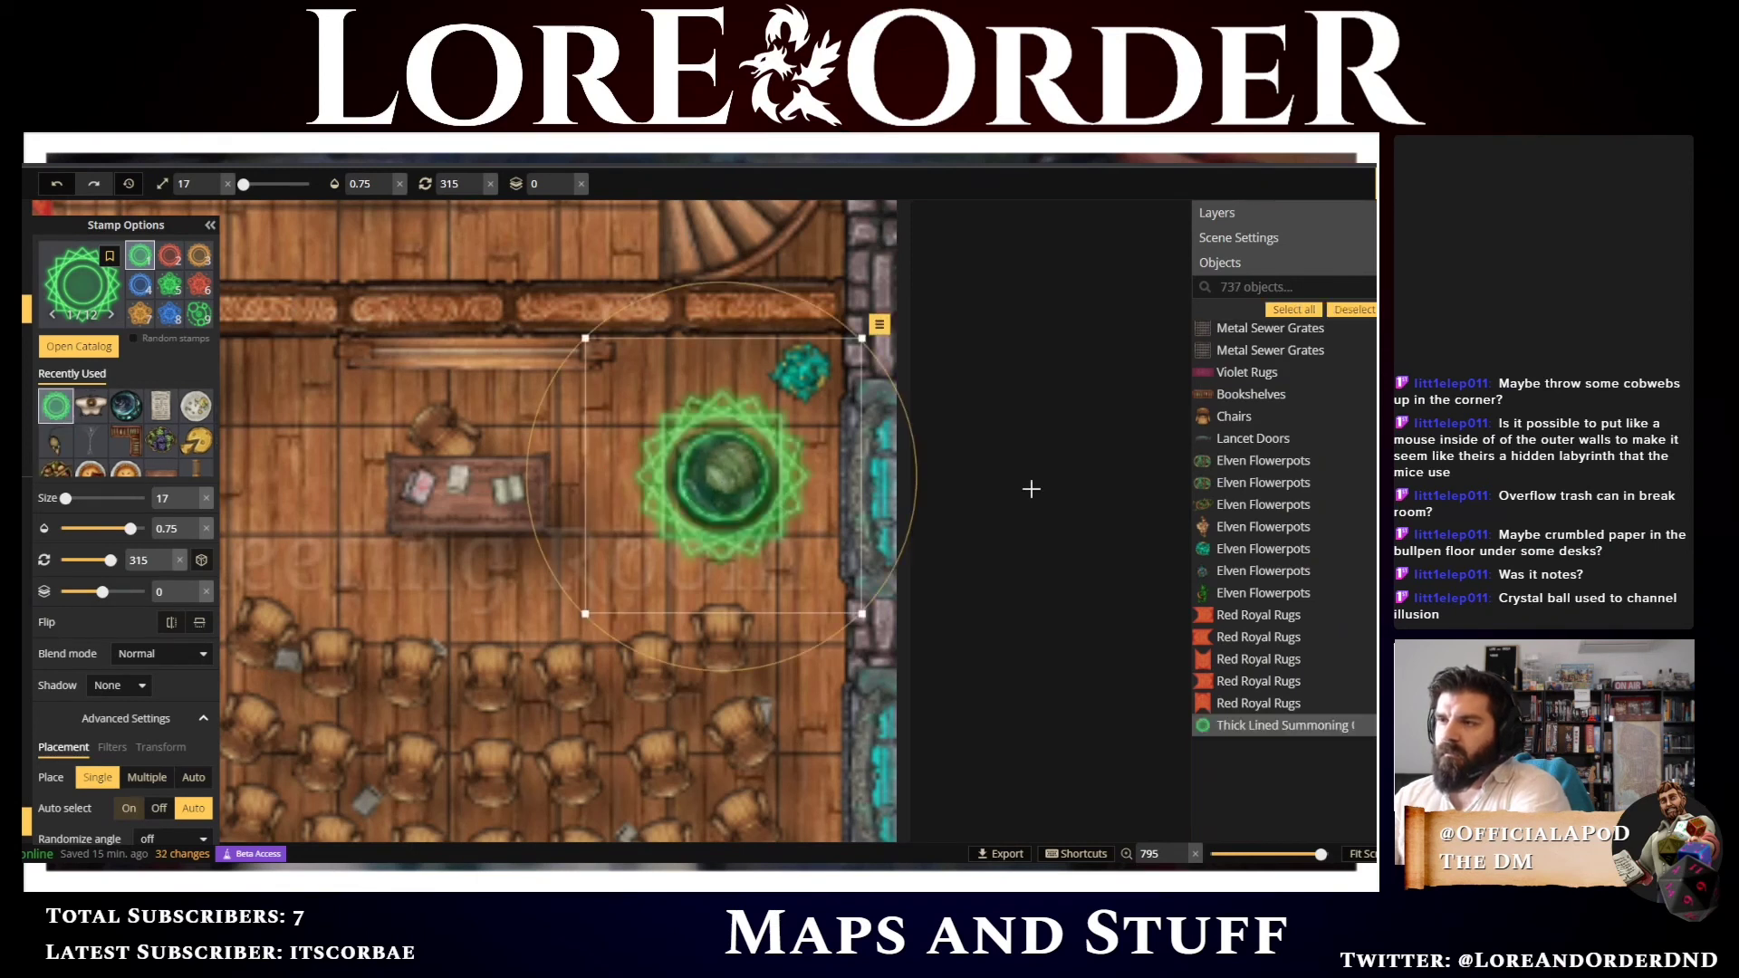
Set the summoning circle's opacity to 0.5 and switch back to selection
{"action": "double_click", "coordinate": [191, 536]}
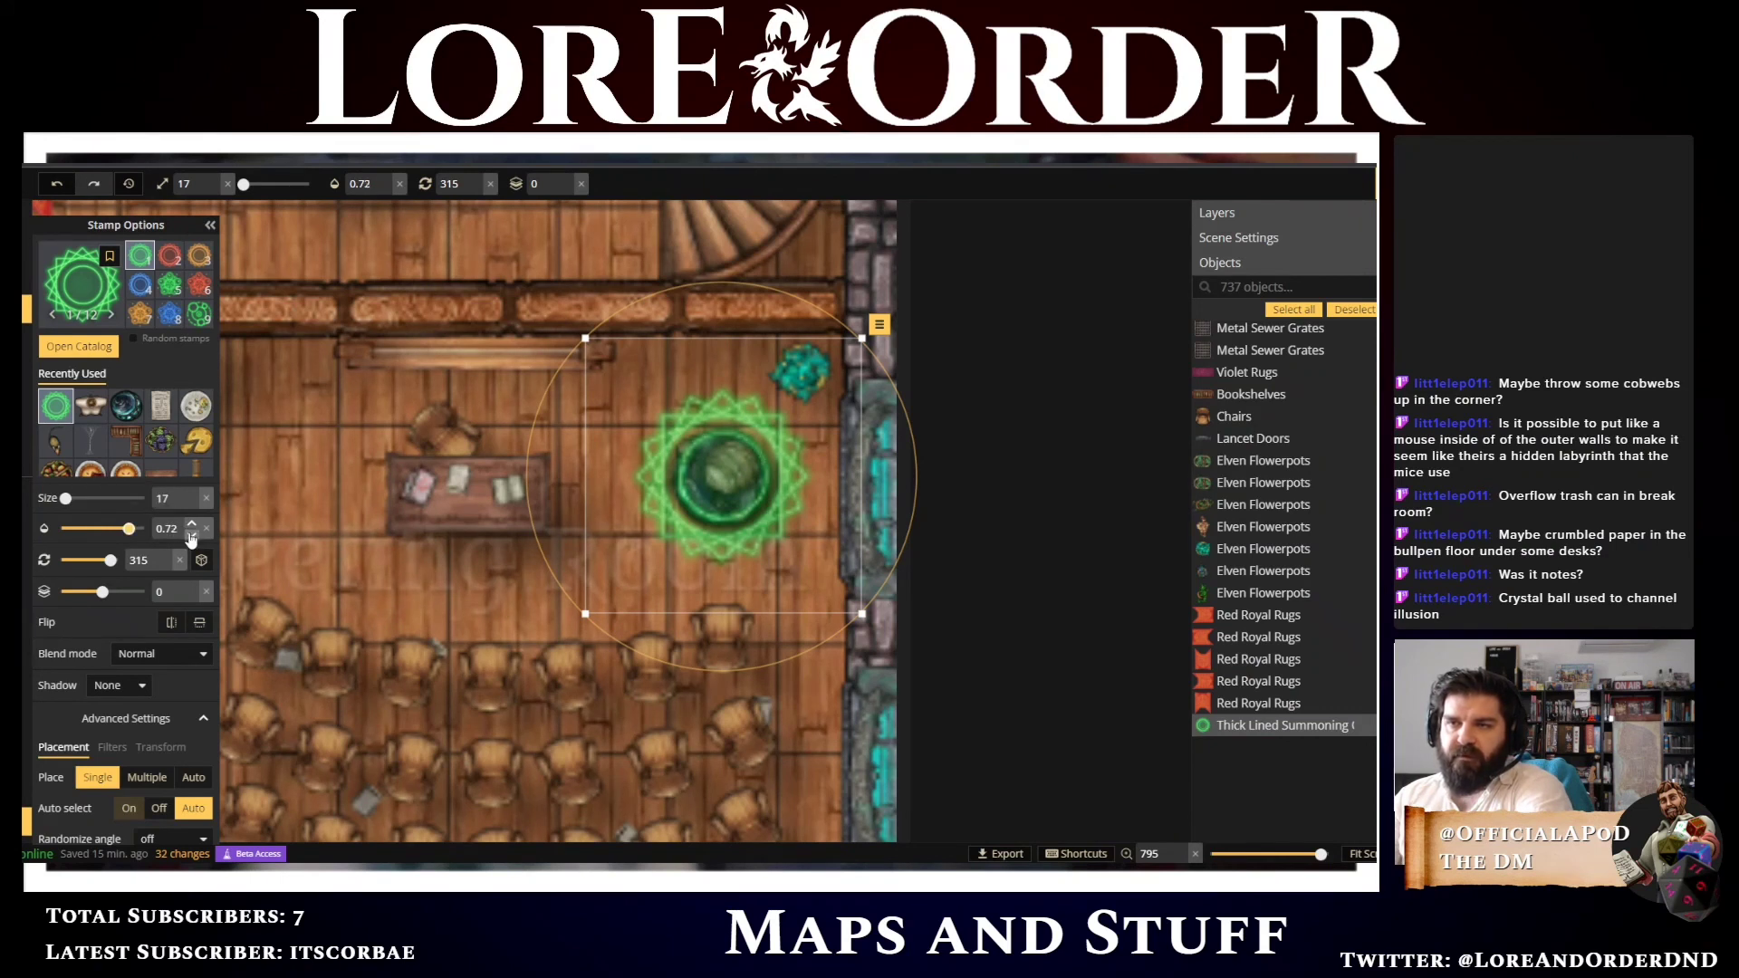
{"action": "triple_click", "coordinate": [191, 536]}
{"action": "left_click", "coordinate": [192, 536]}
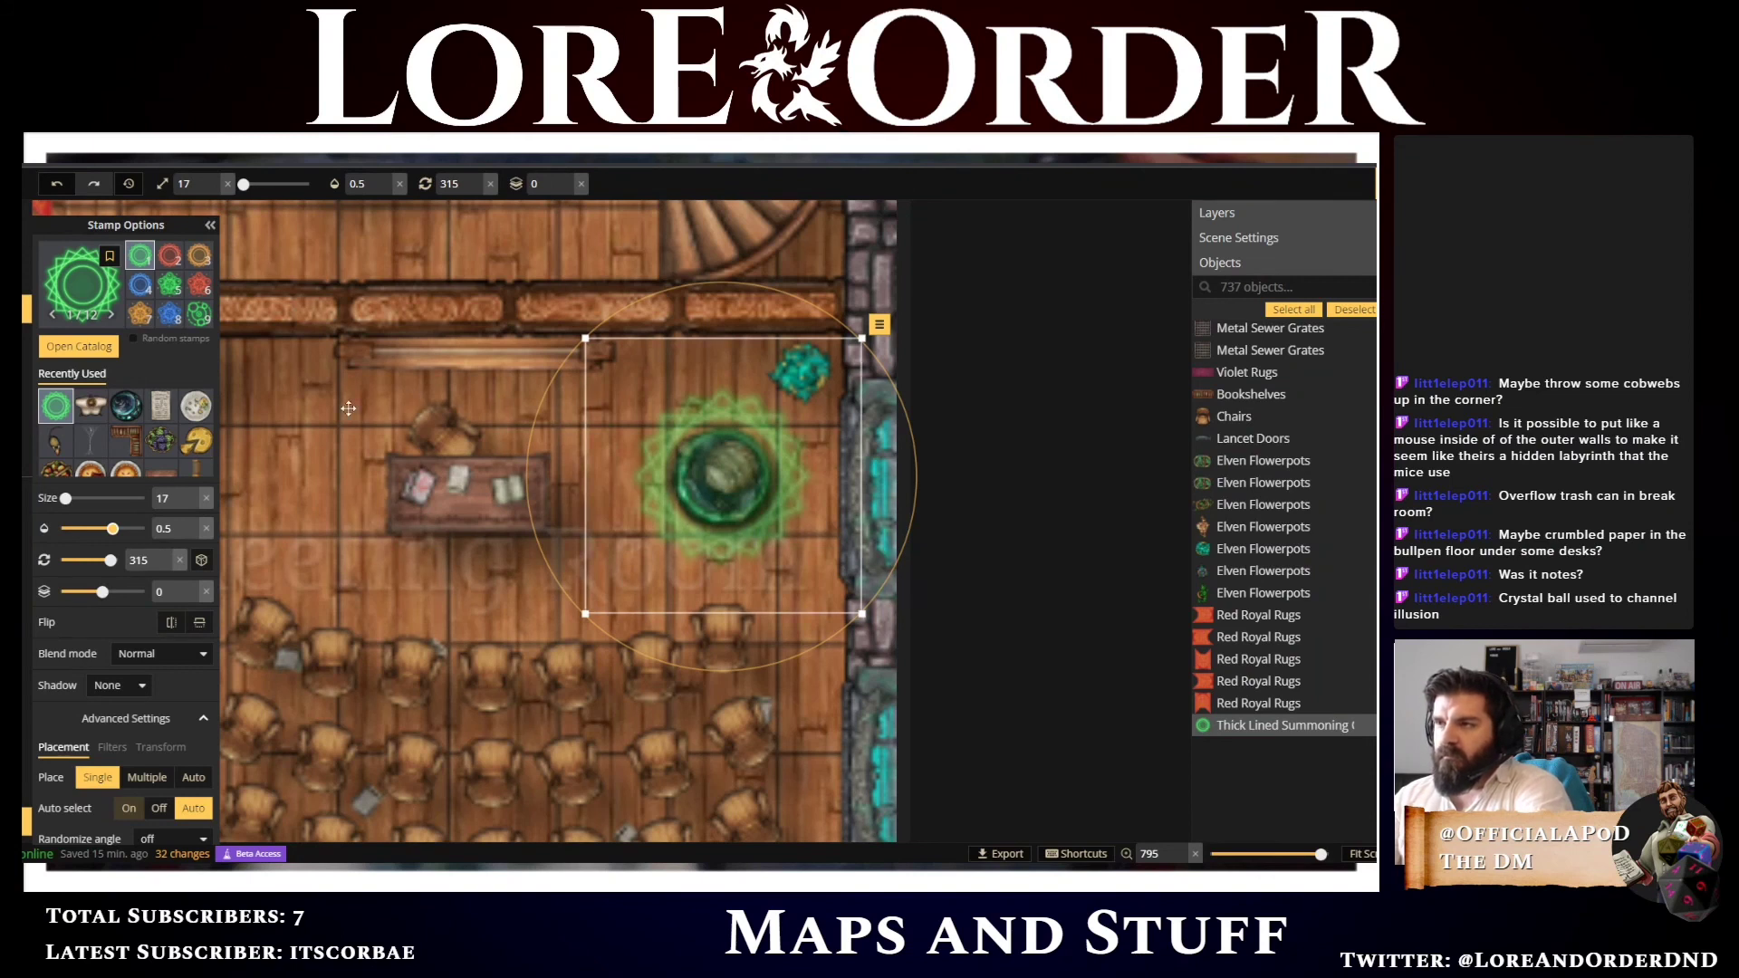
{"action": "key", "text": "v"}
{"action": "left_click", "coordinate": [274, 416]}
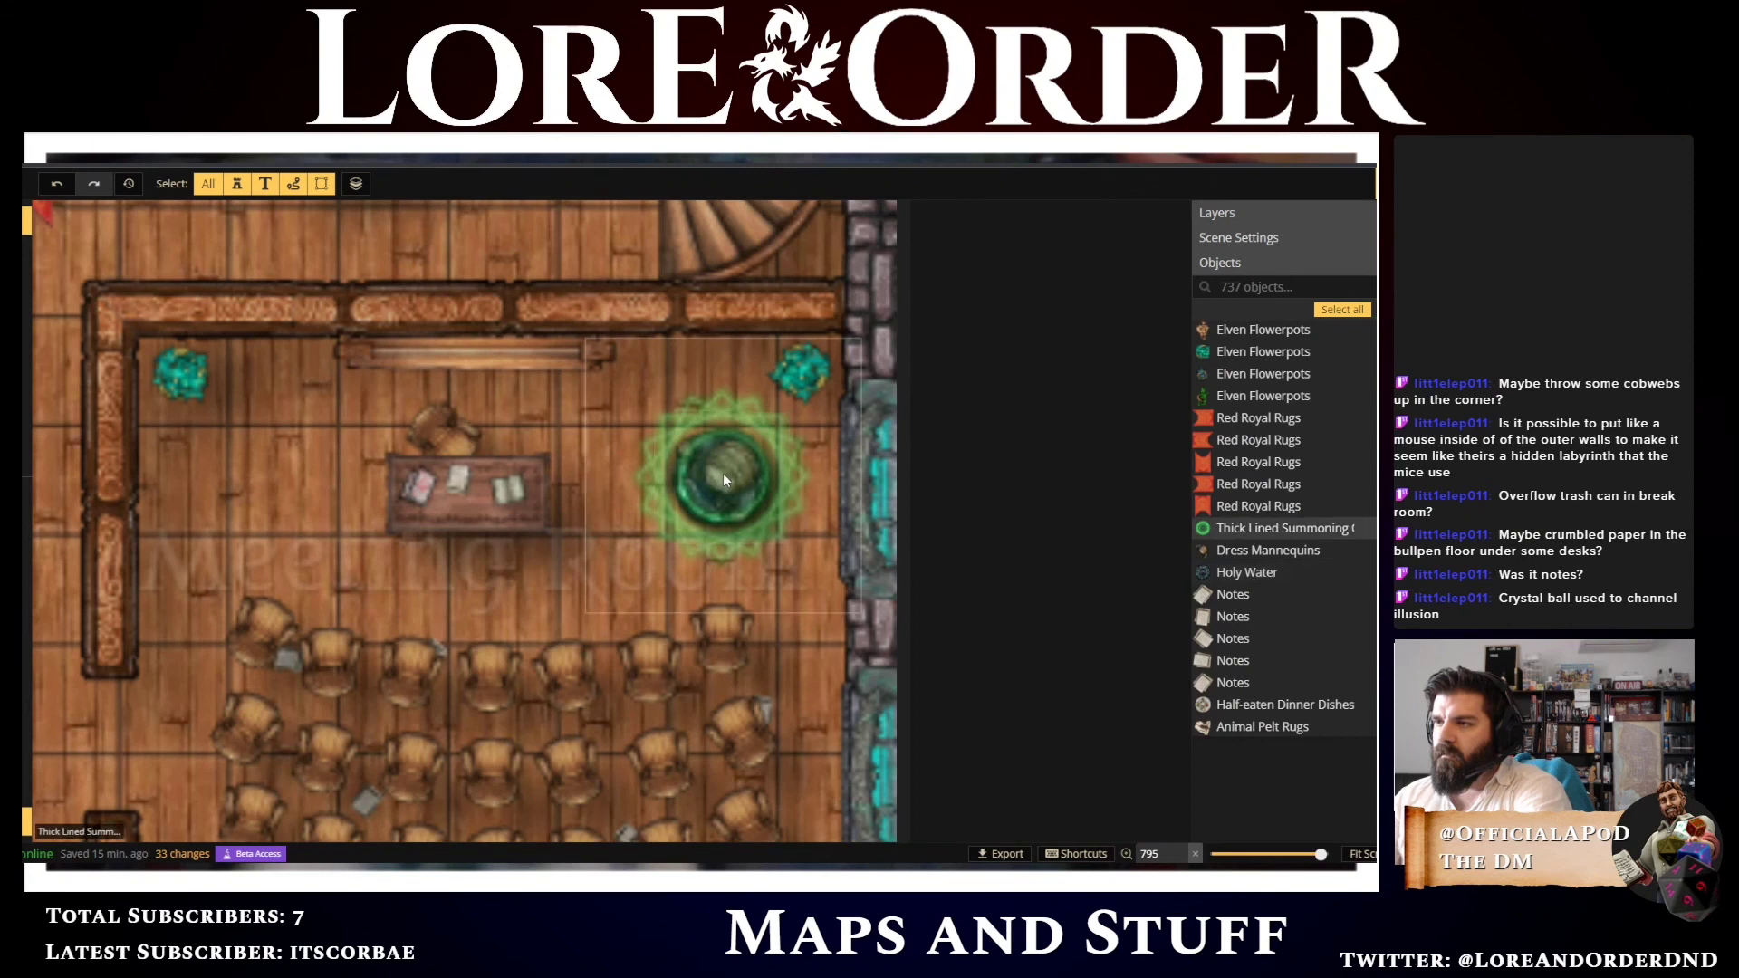
{"action": "left_click", "coordinate": [723, 474]}
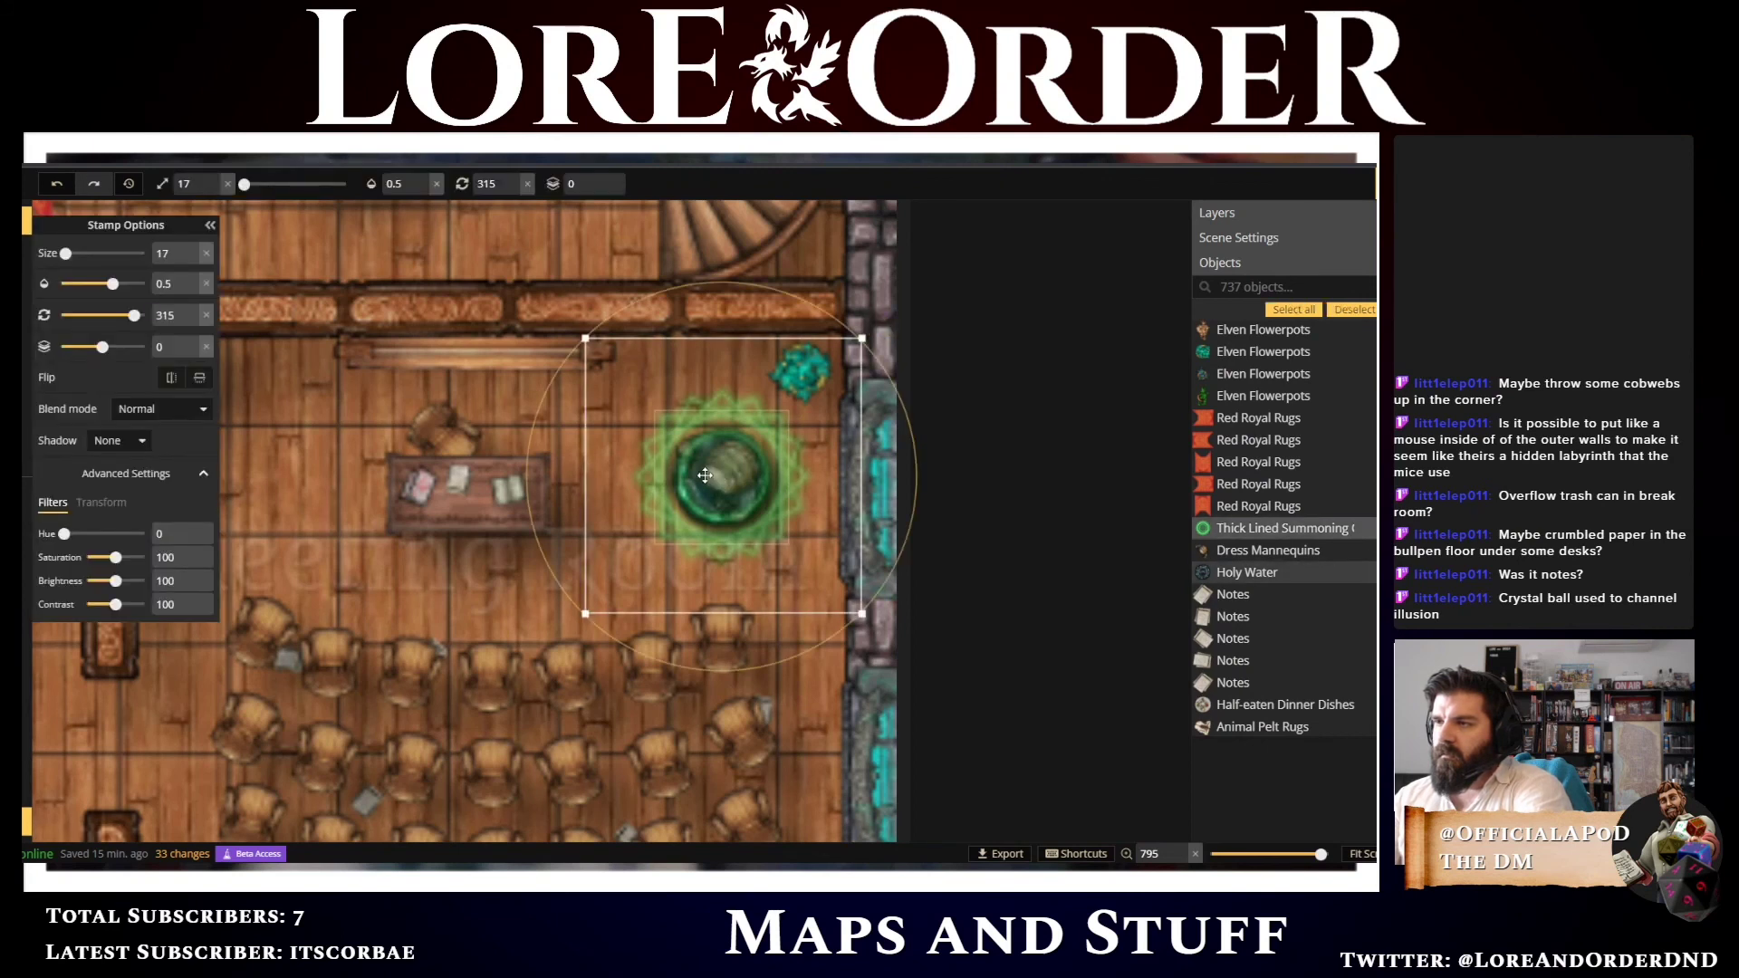
{"action": "left_click", "coordinate": [704, 475]}
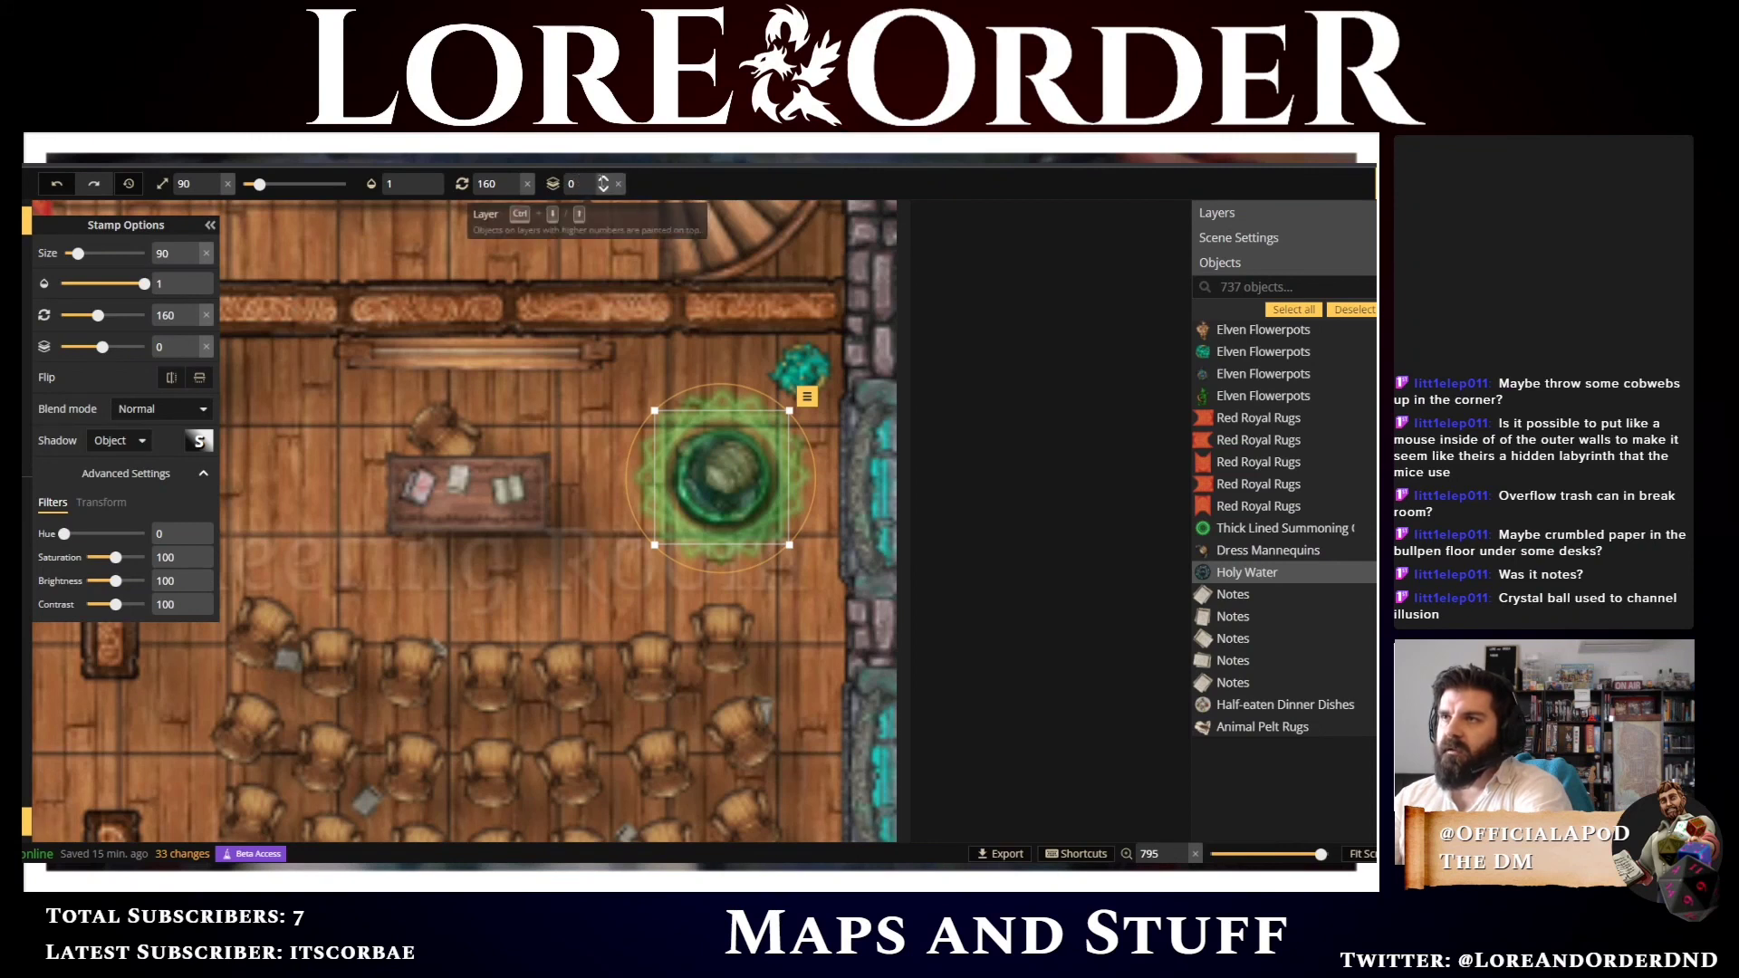
{"action": "left_click", "coordinate": [603, 178]}
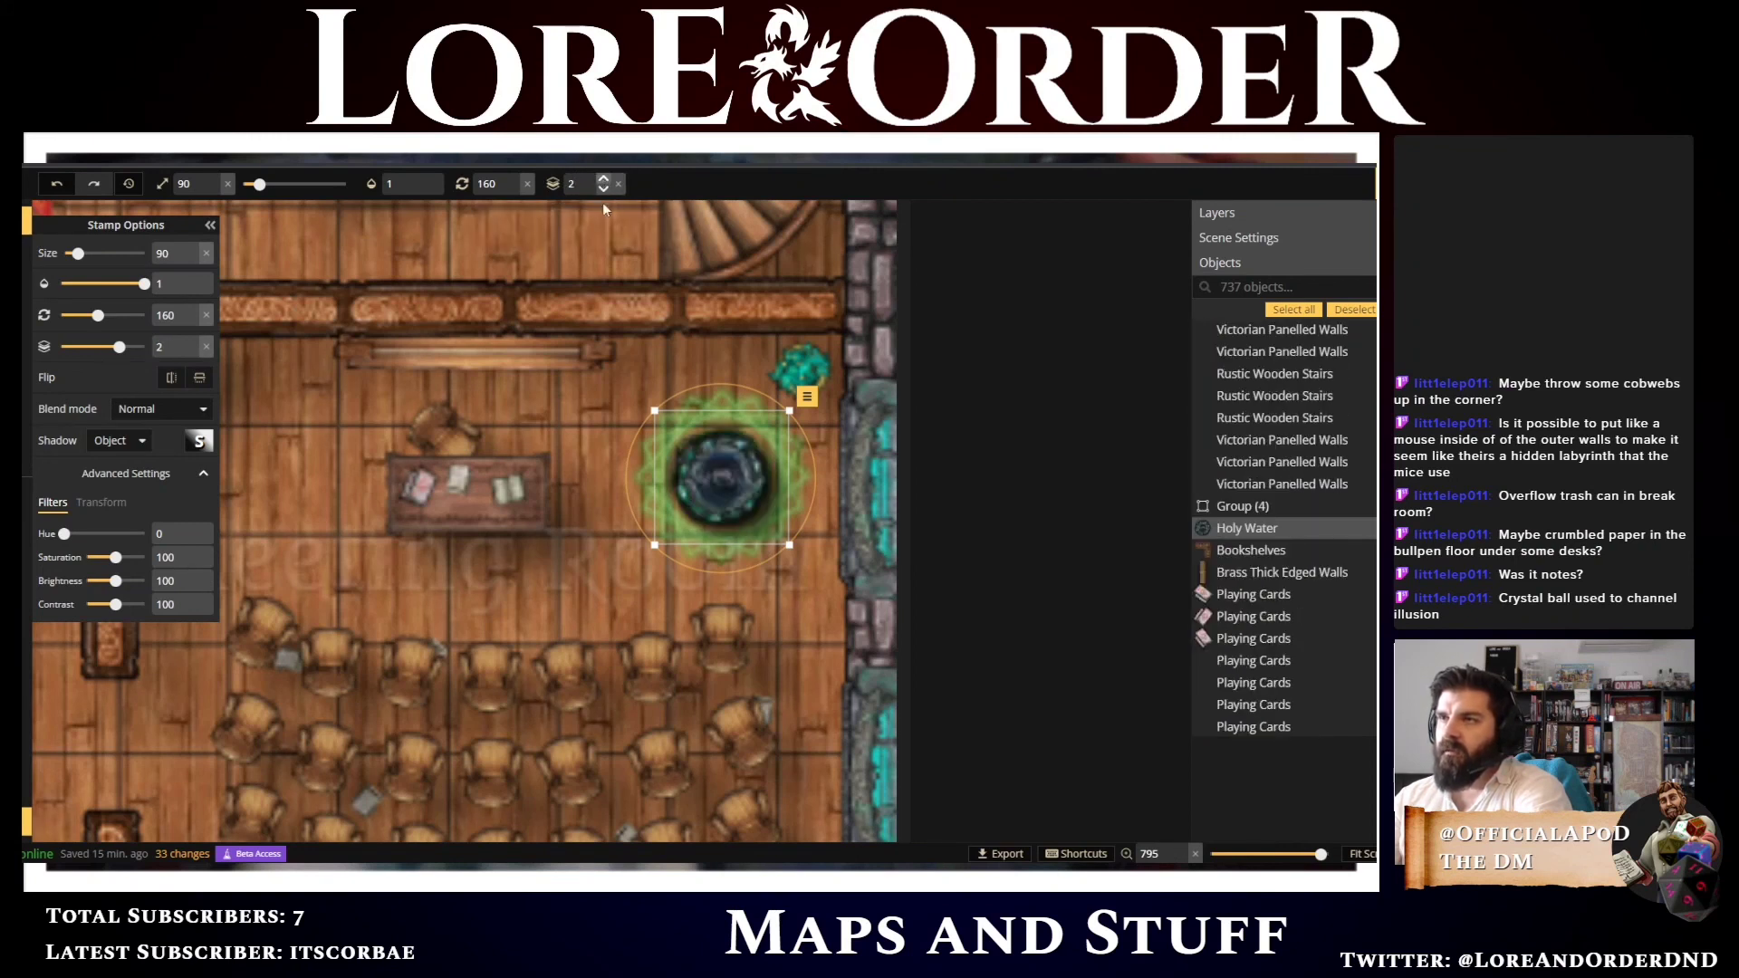
{"action": "left_click", "coordinate": [603, 190]}
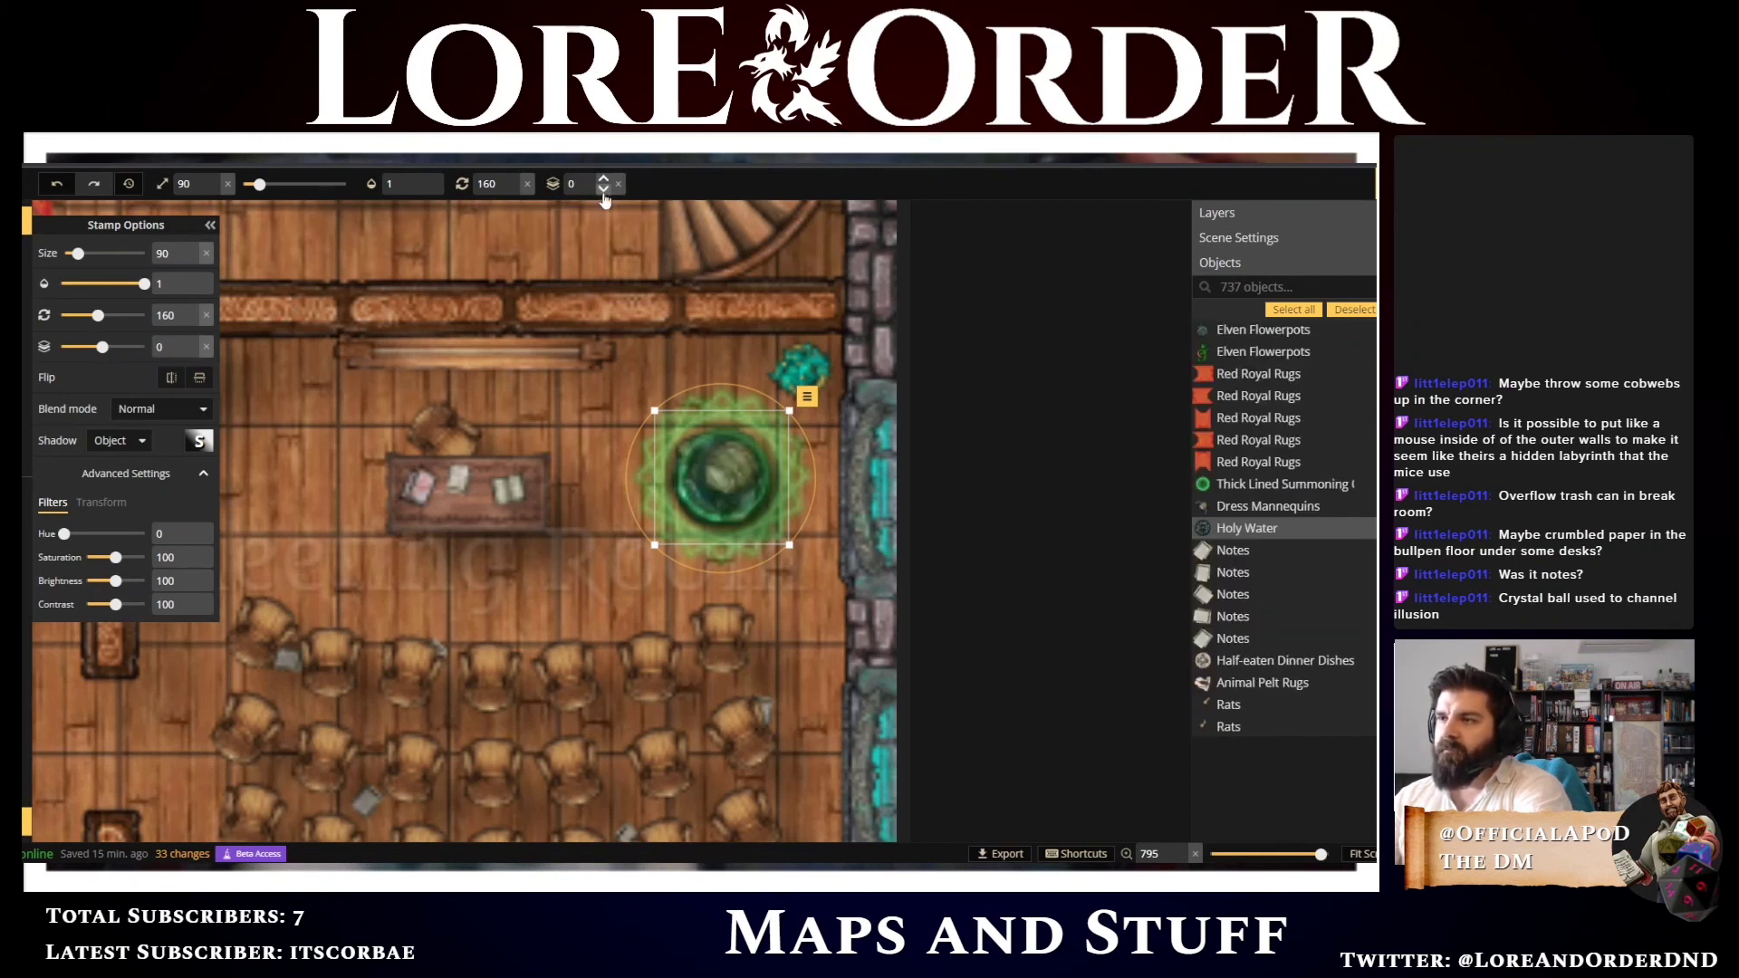
Select the mannequin and set its layer to 1
{"action": "left_click", "coordinate": [745, 474]}
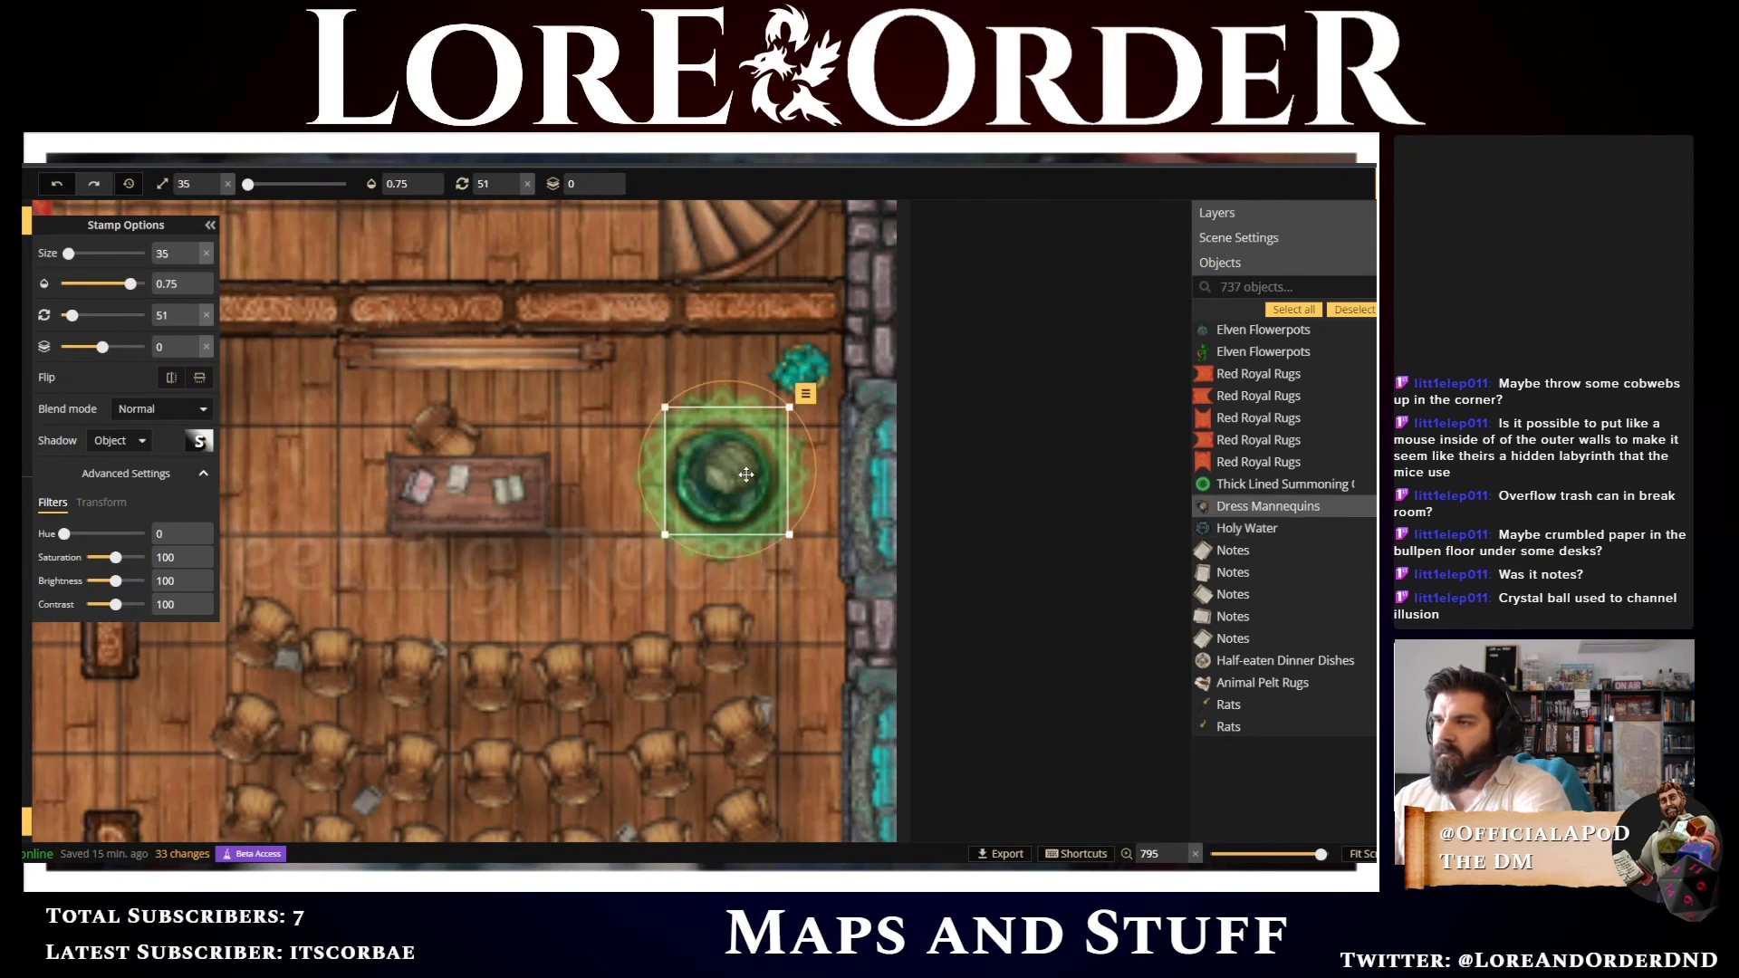
{"action": "left_click", "coordinate": [604, 179]}
{"action": "left_click", "coordinate": [603, 178]}
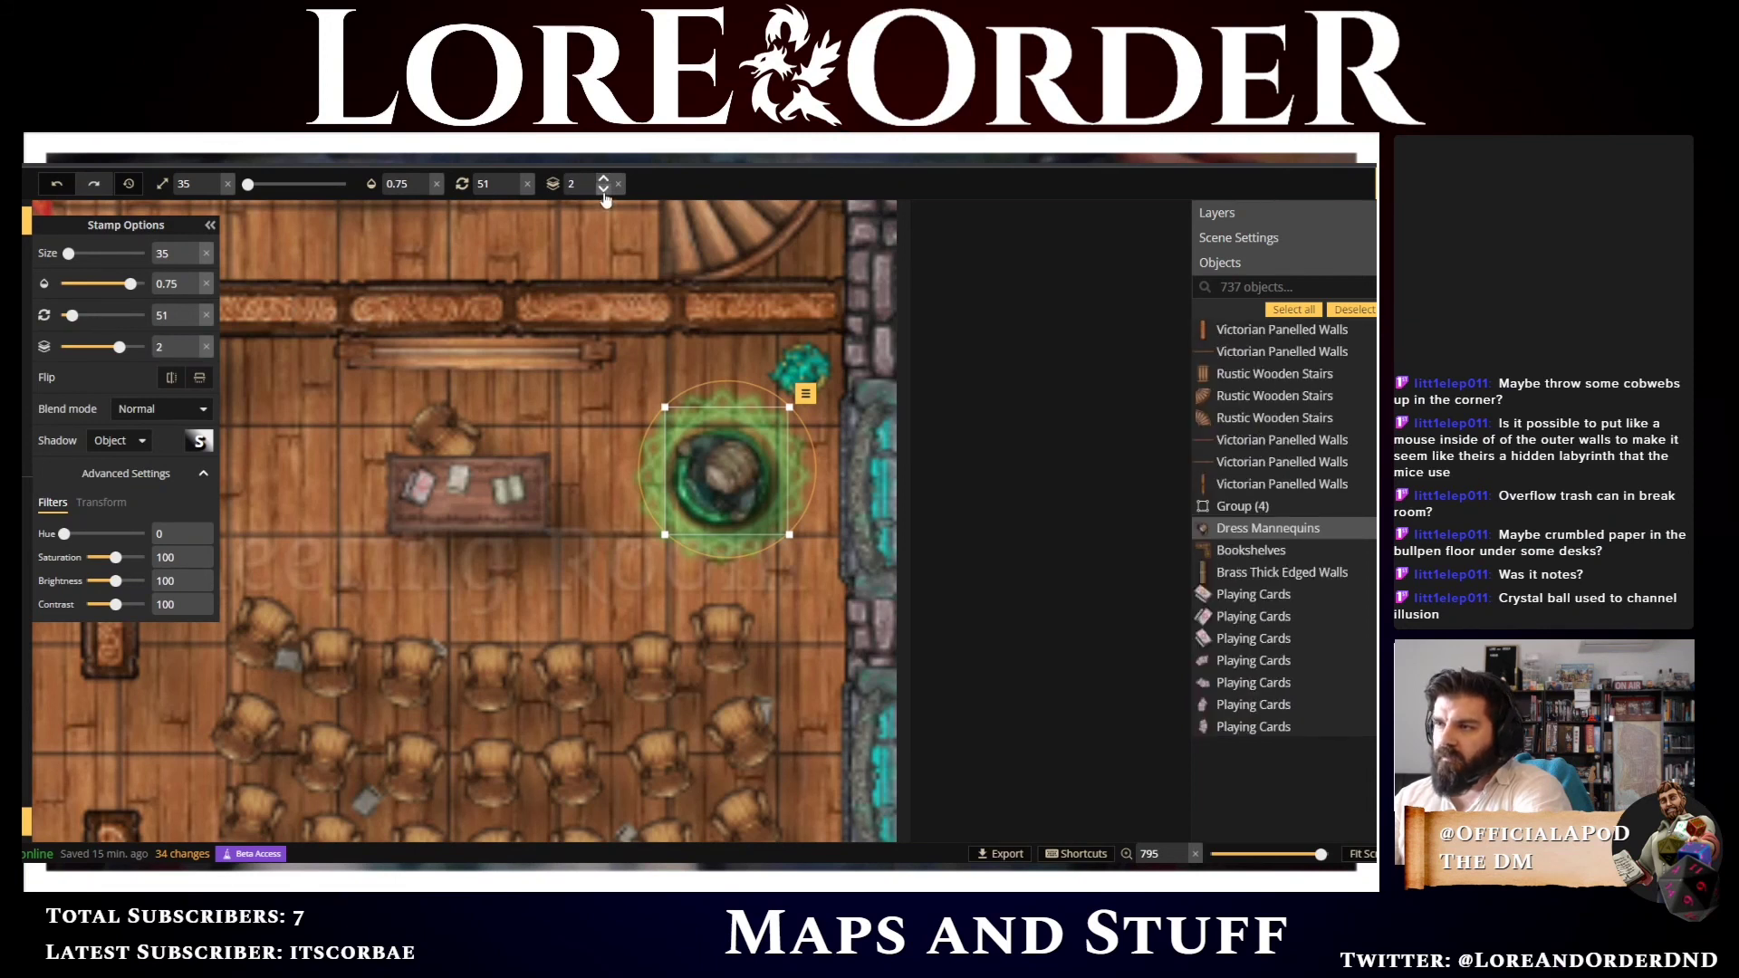
{"action": "left_click", "coordinate": [603, 190]}
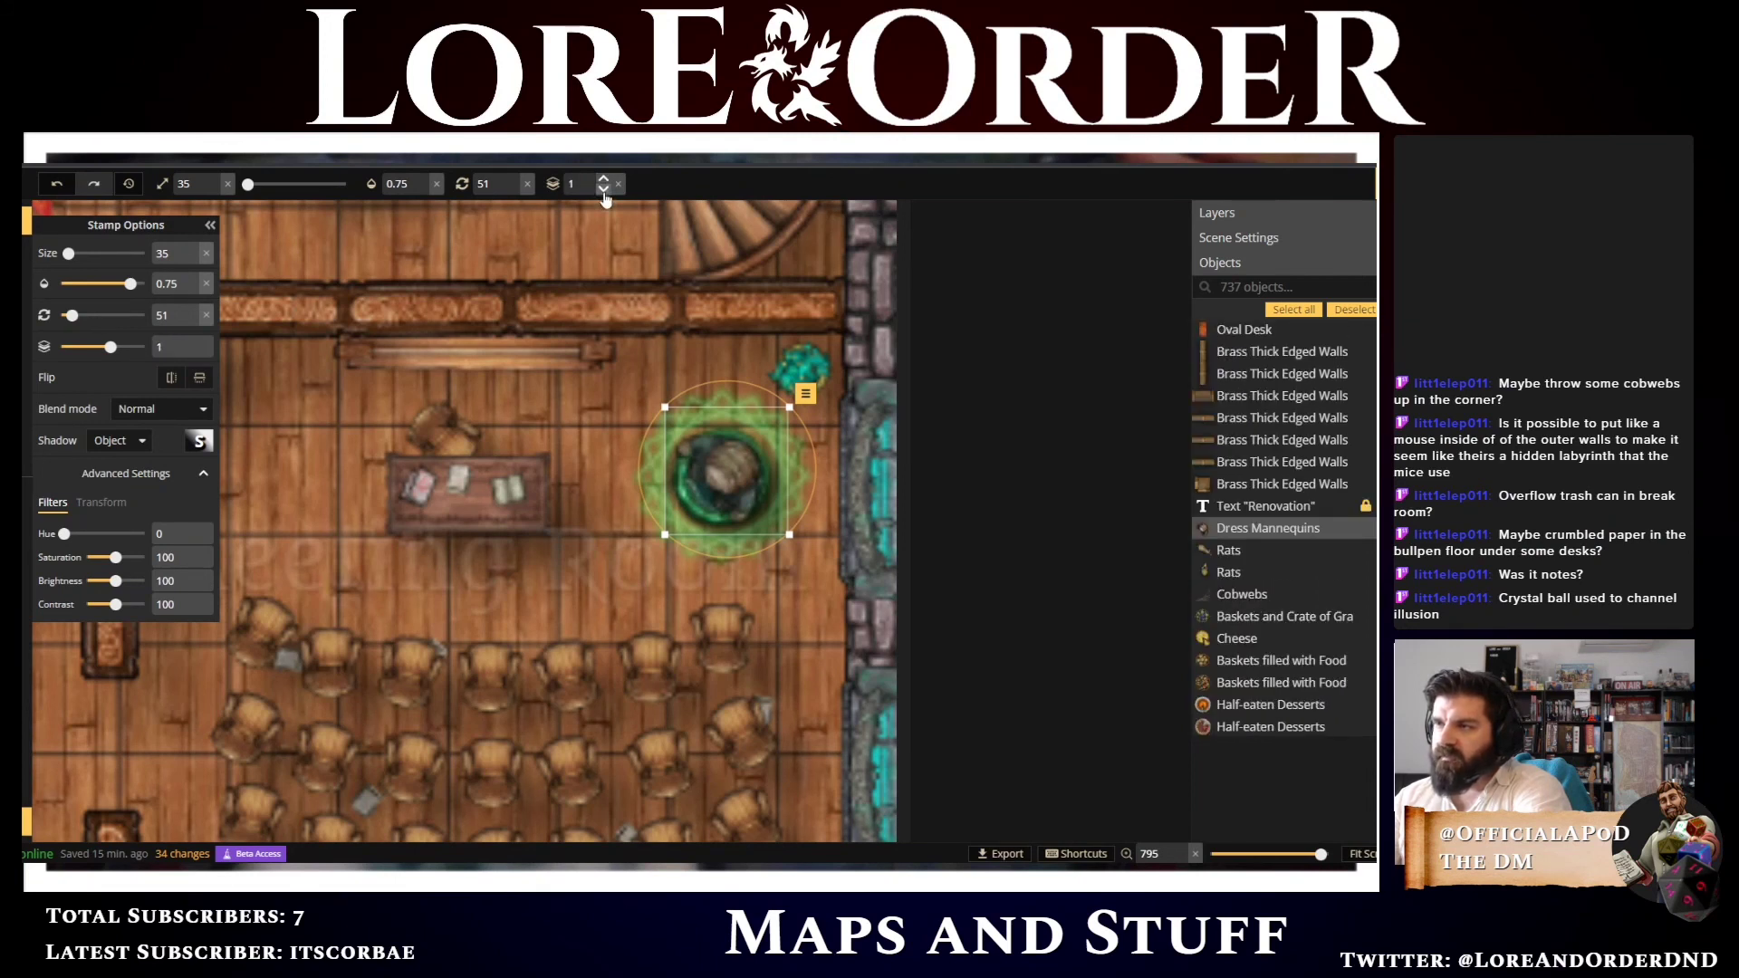
Select the summoning circle with the objects on it and nudge them up three steps
{"action": "left_click", "coordinate": [302, 440]}
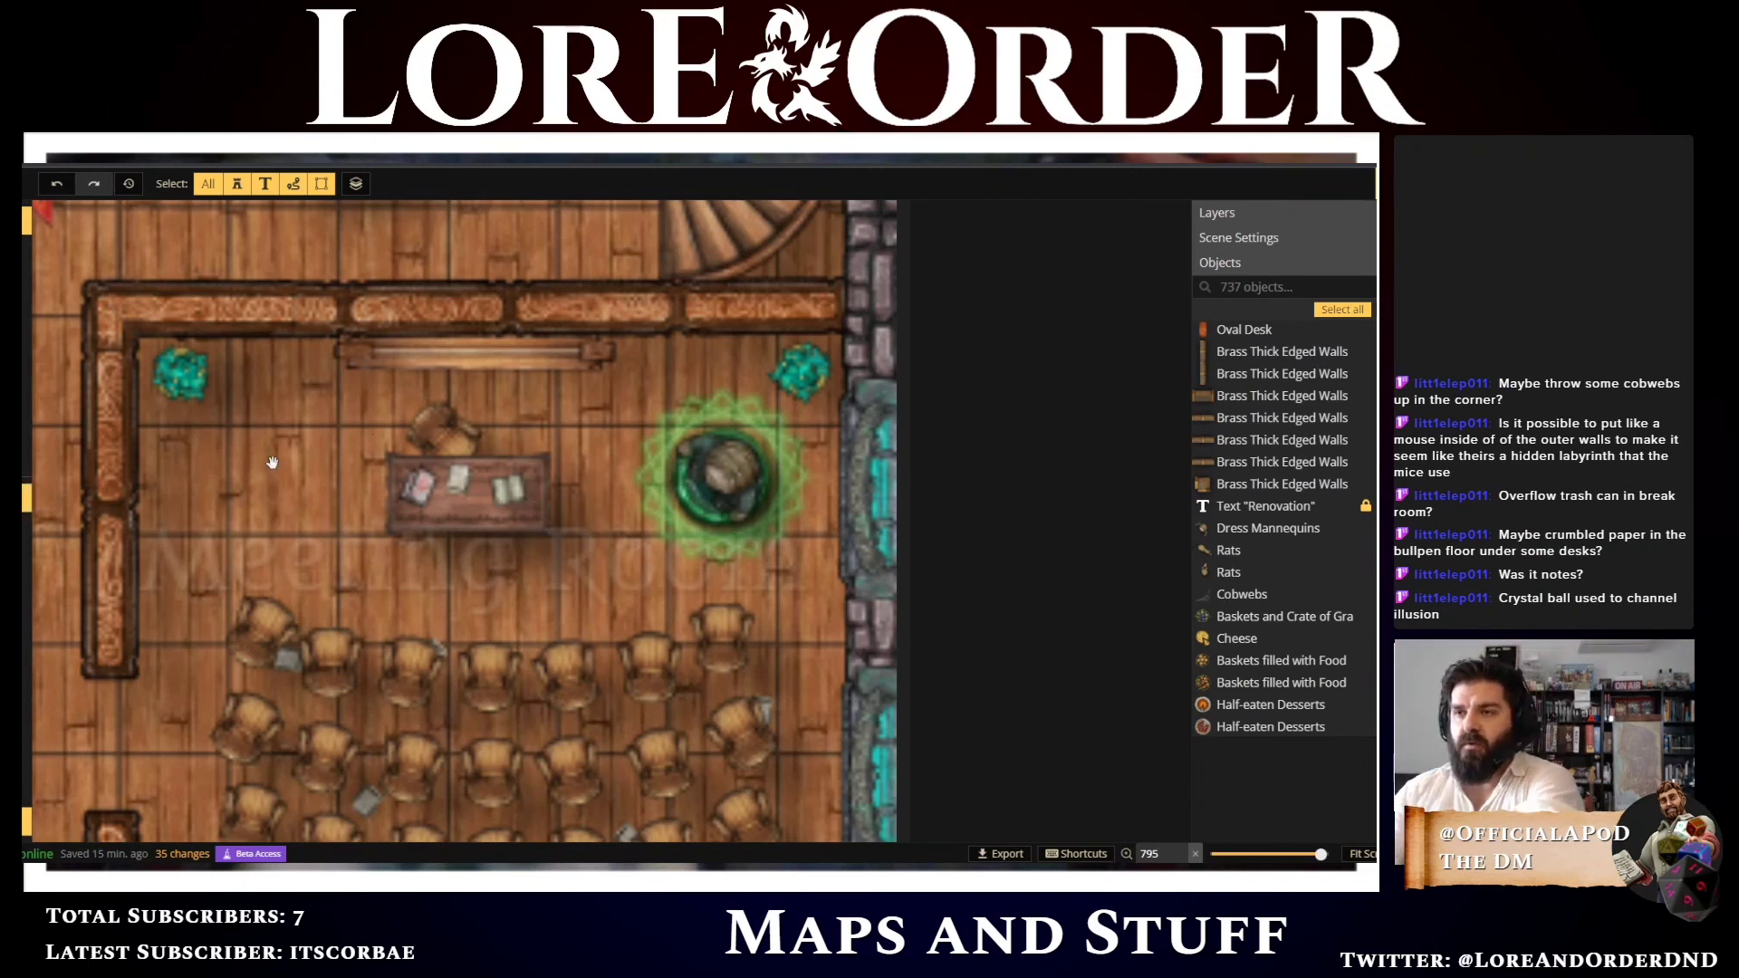
{"action": "left_click_drag", "start_coordinate": [275, 457], "coordinate": [331, 377]}
{"action": "scroll", "coordinate": [274, 464], "scroll_direction": "down", "scroll_amount": 5}
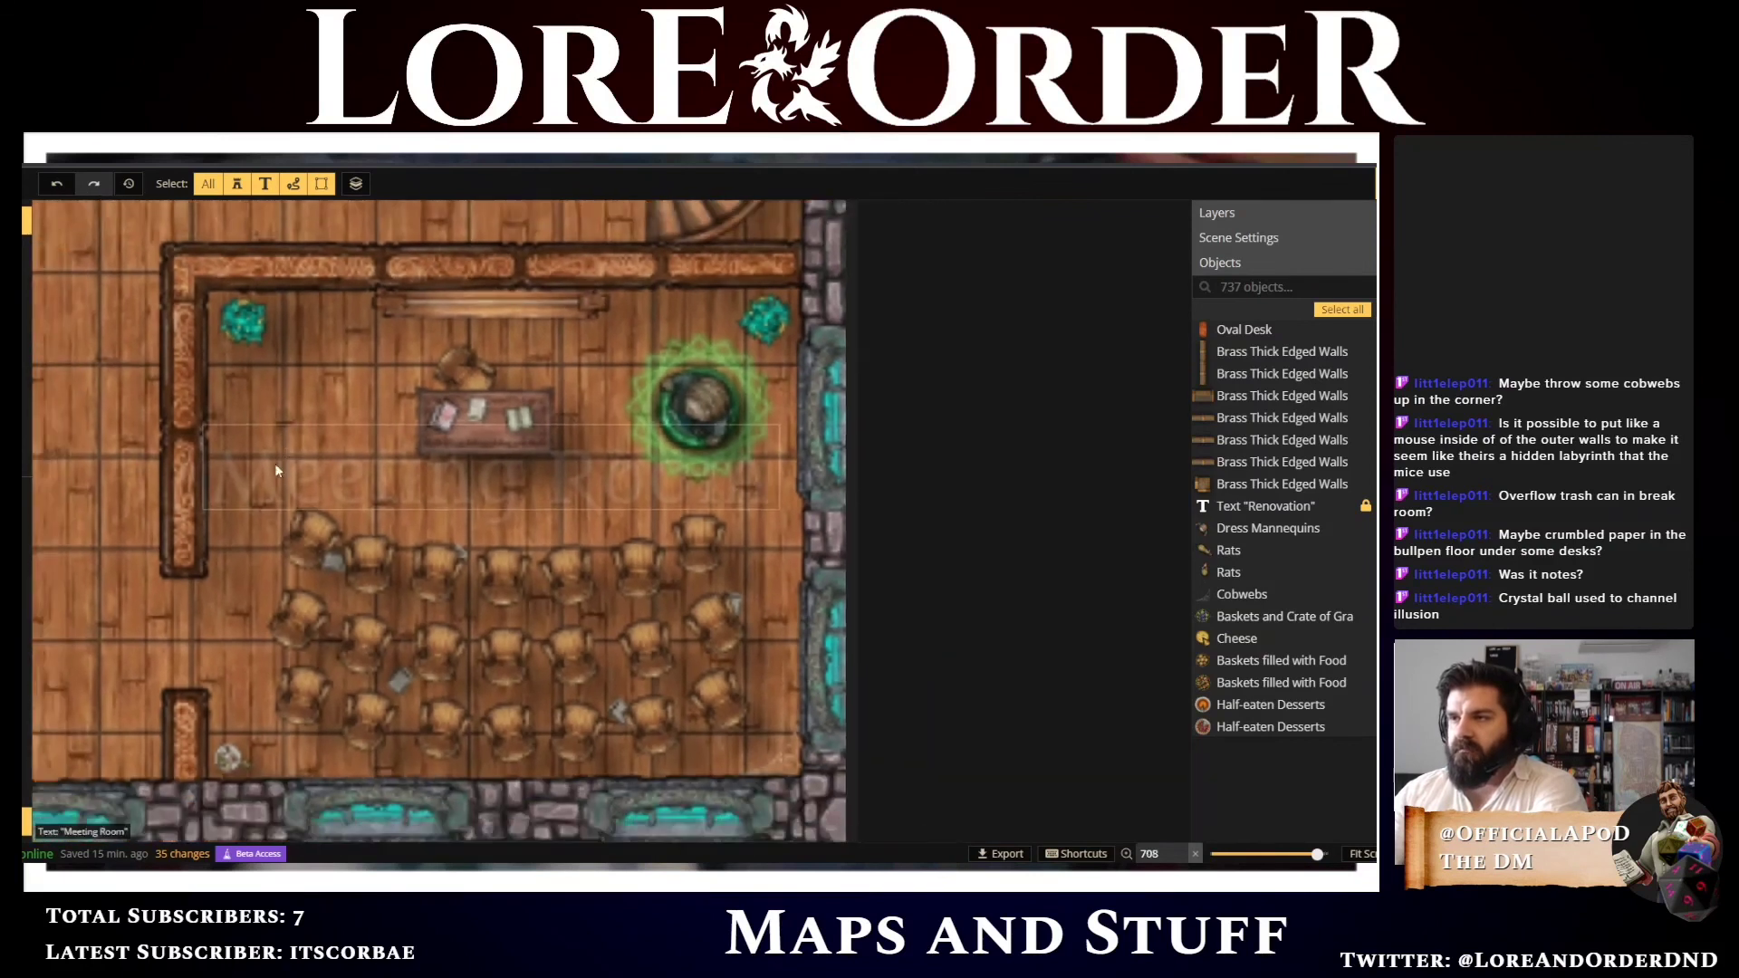
{"action": "scroll", "coordinate": [172, 616], "scroll_direction": "down", "scroll_amount": 1}
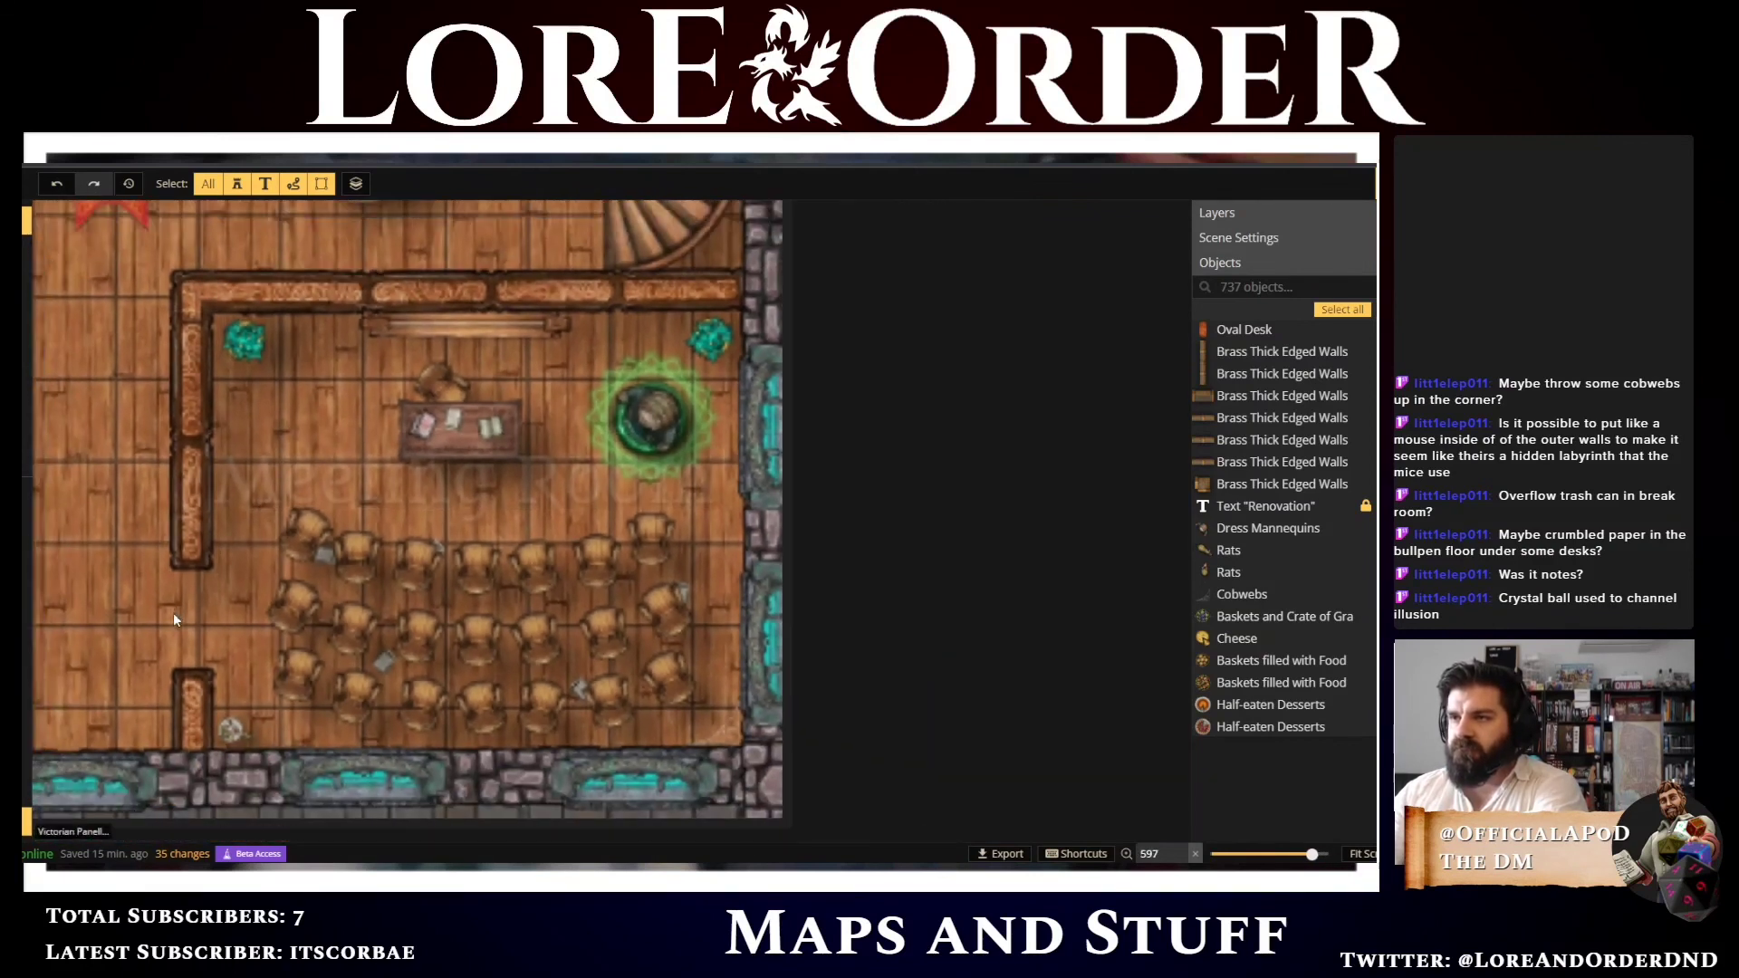
{"action": "left_click", "coordinate": [546, 489]}
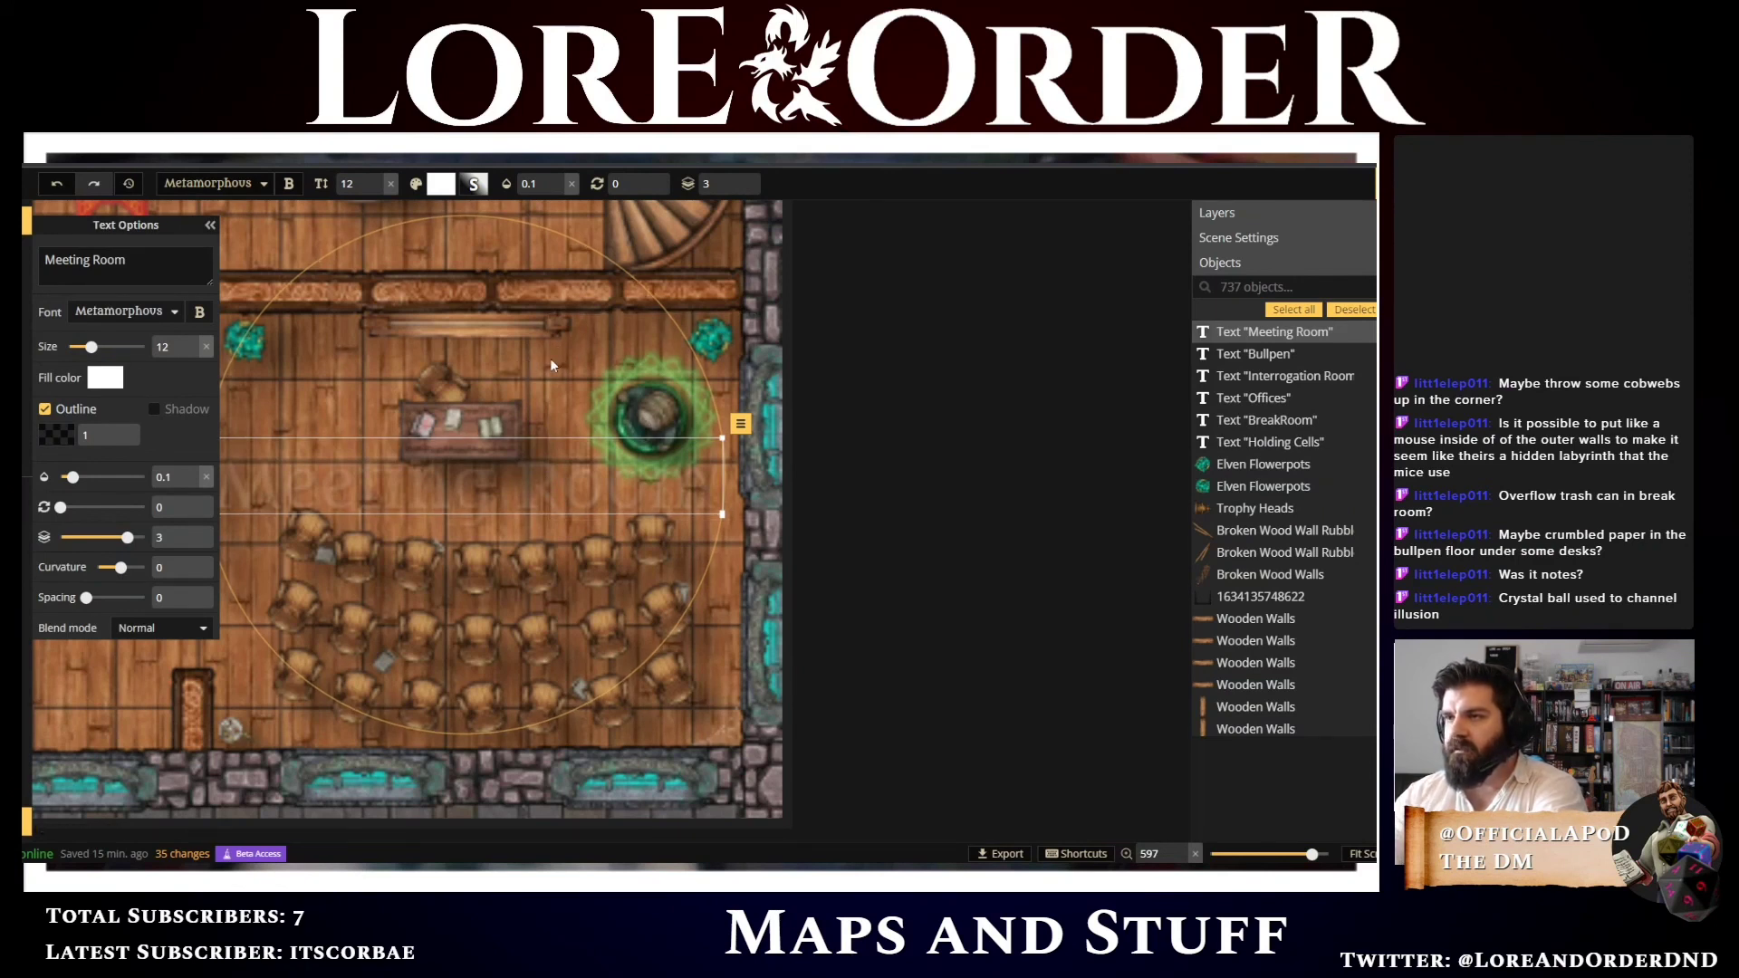
{"action": "left_click", "coordinate": [677, 421]}
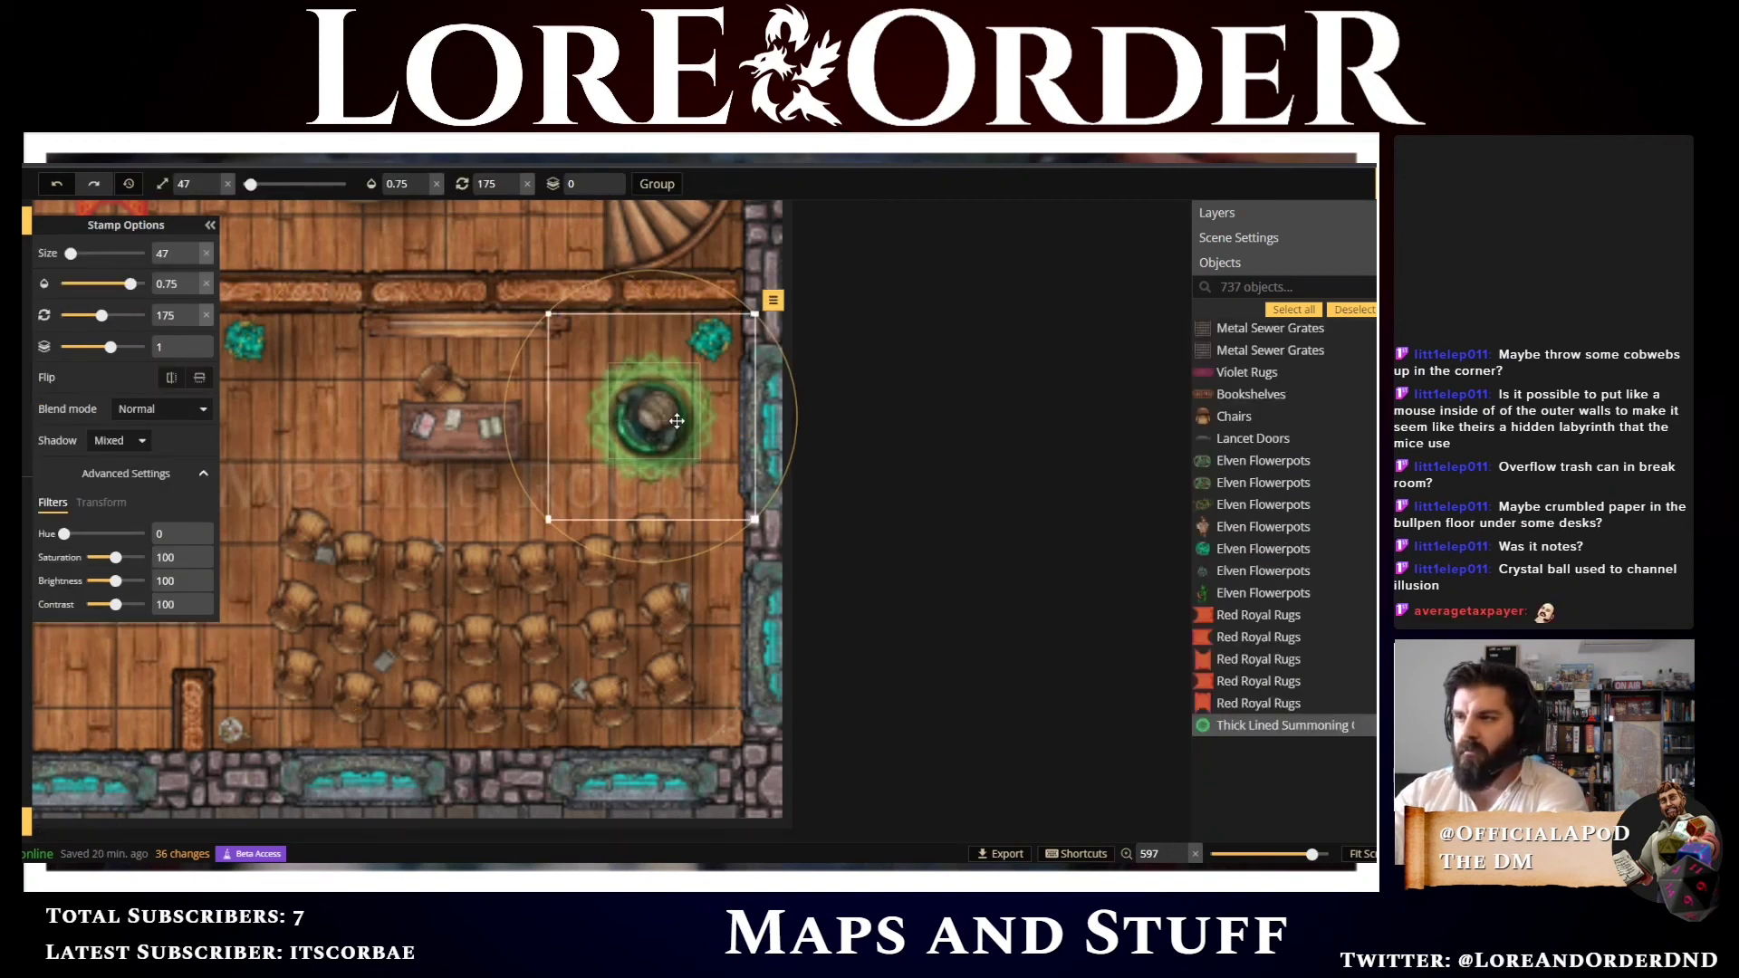
{"action": "key", "text": "Up"}
{"action": "key", "text": "Up"}
{"action": "key", "text": "Up"}
{"action": "key", "text": "Up"}
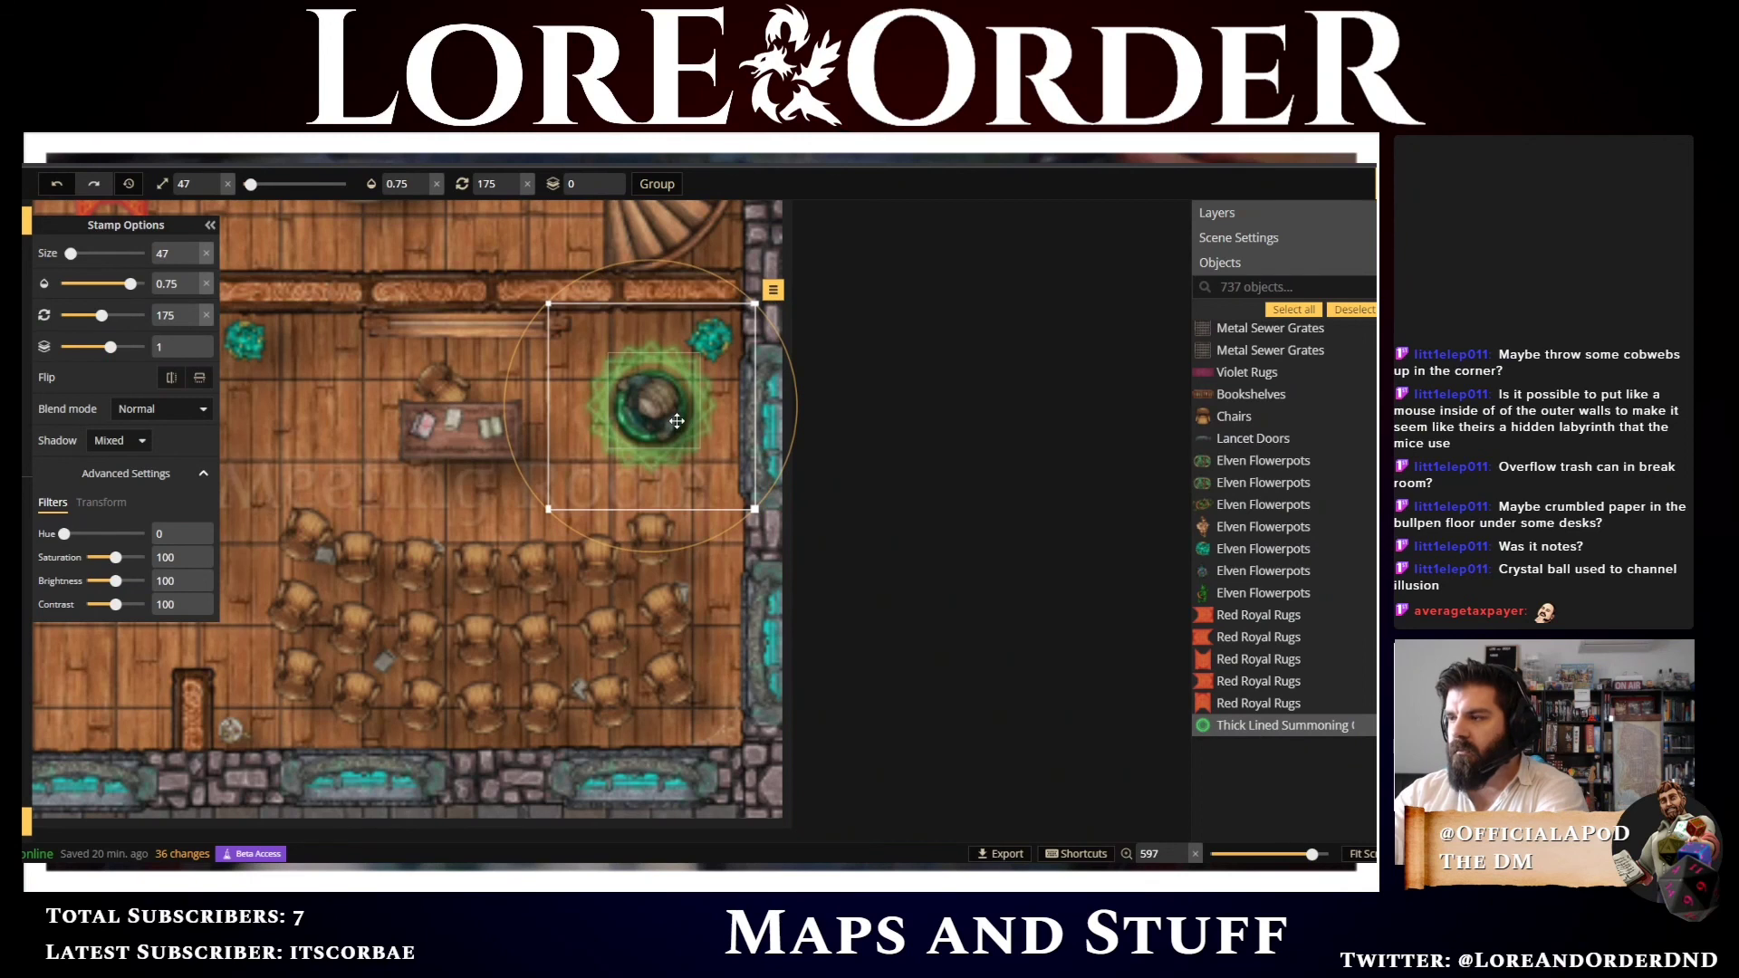
{"action": "left_click", "coordinate": [861, 477]}
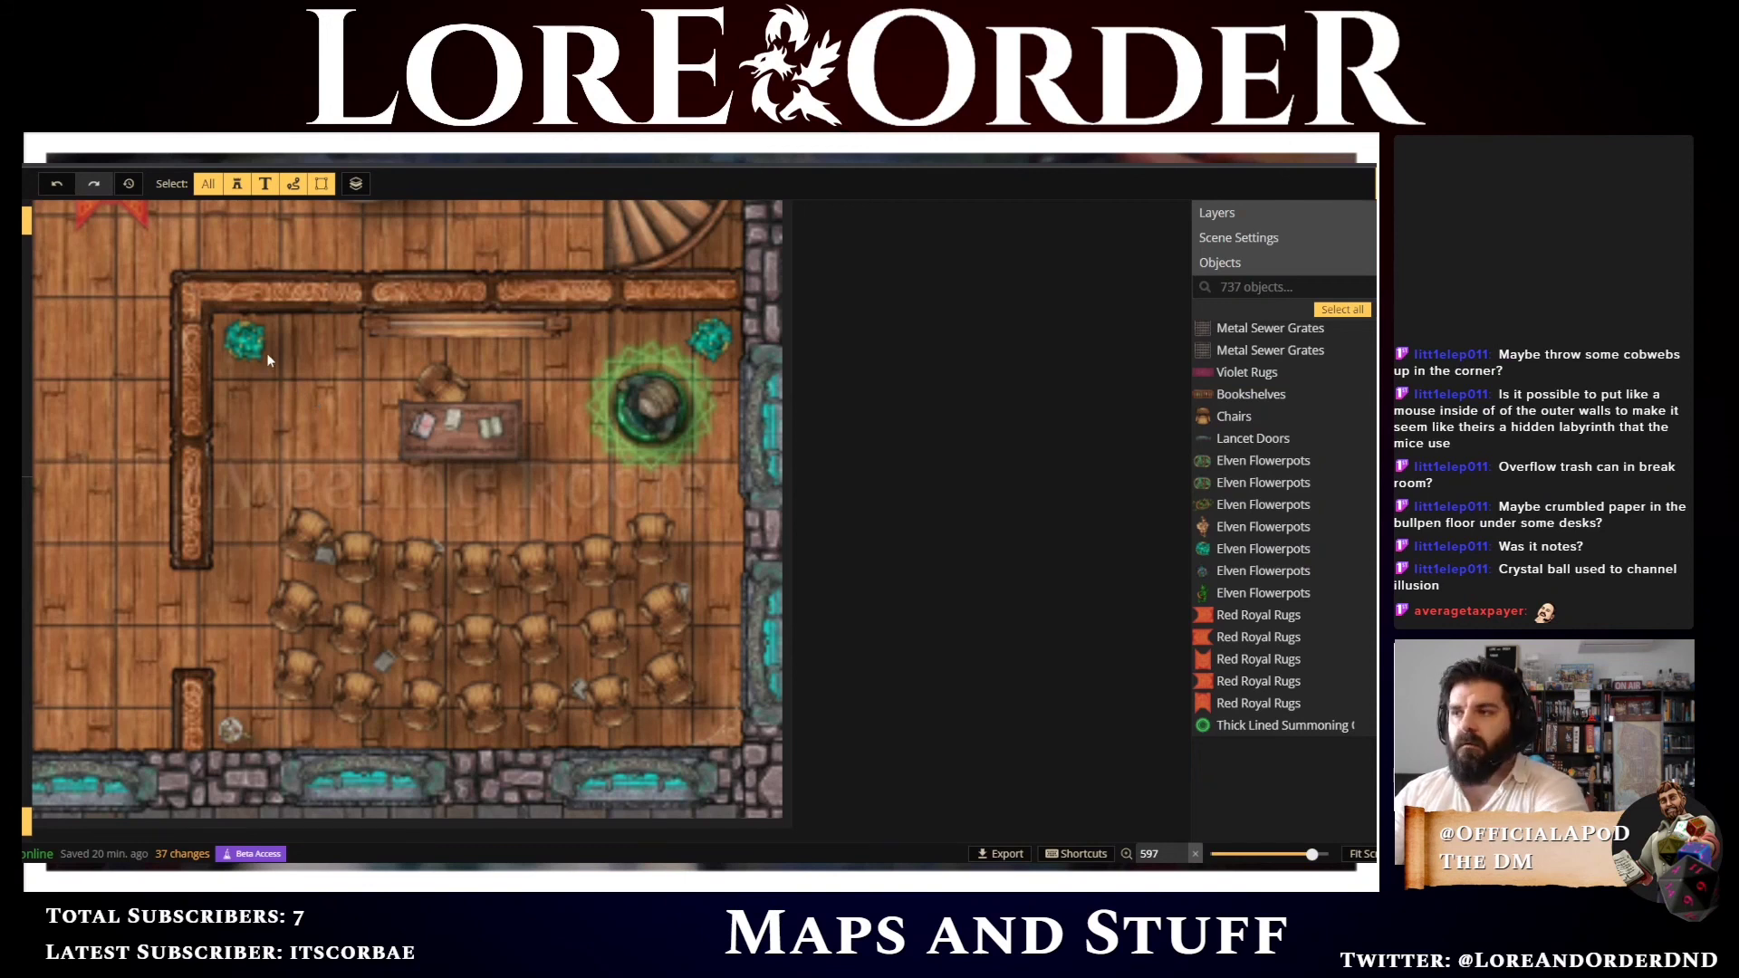
{"action": "left_click_drag", "start_coordinate": [315, 391], "coordinate": [414, 830]}
{"action": "left_click_drag", "start_coordinate": [535, 234], "coordinate": [448, 602]}
{"action": "scroll", "coordinate": [456, 426], "scroll_direction": "down", "scroll_amount": 3}
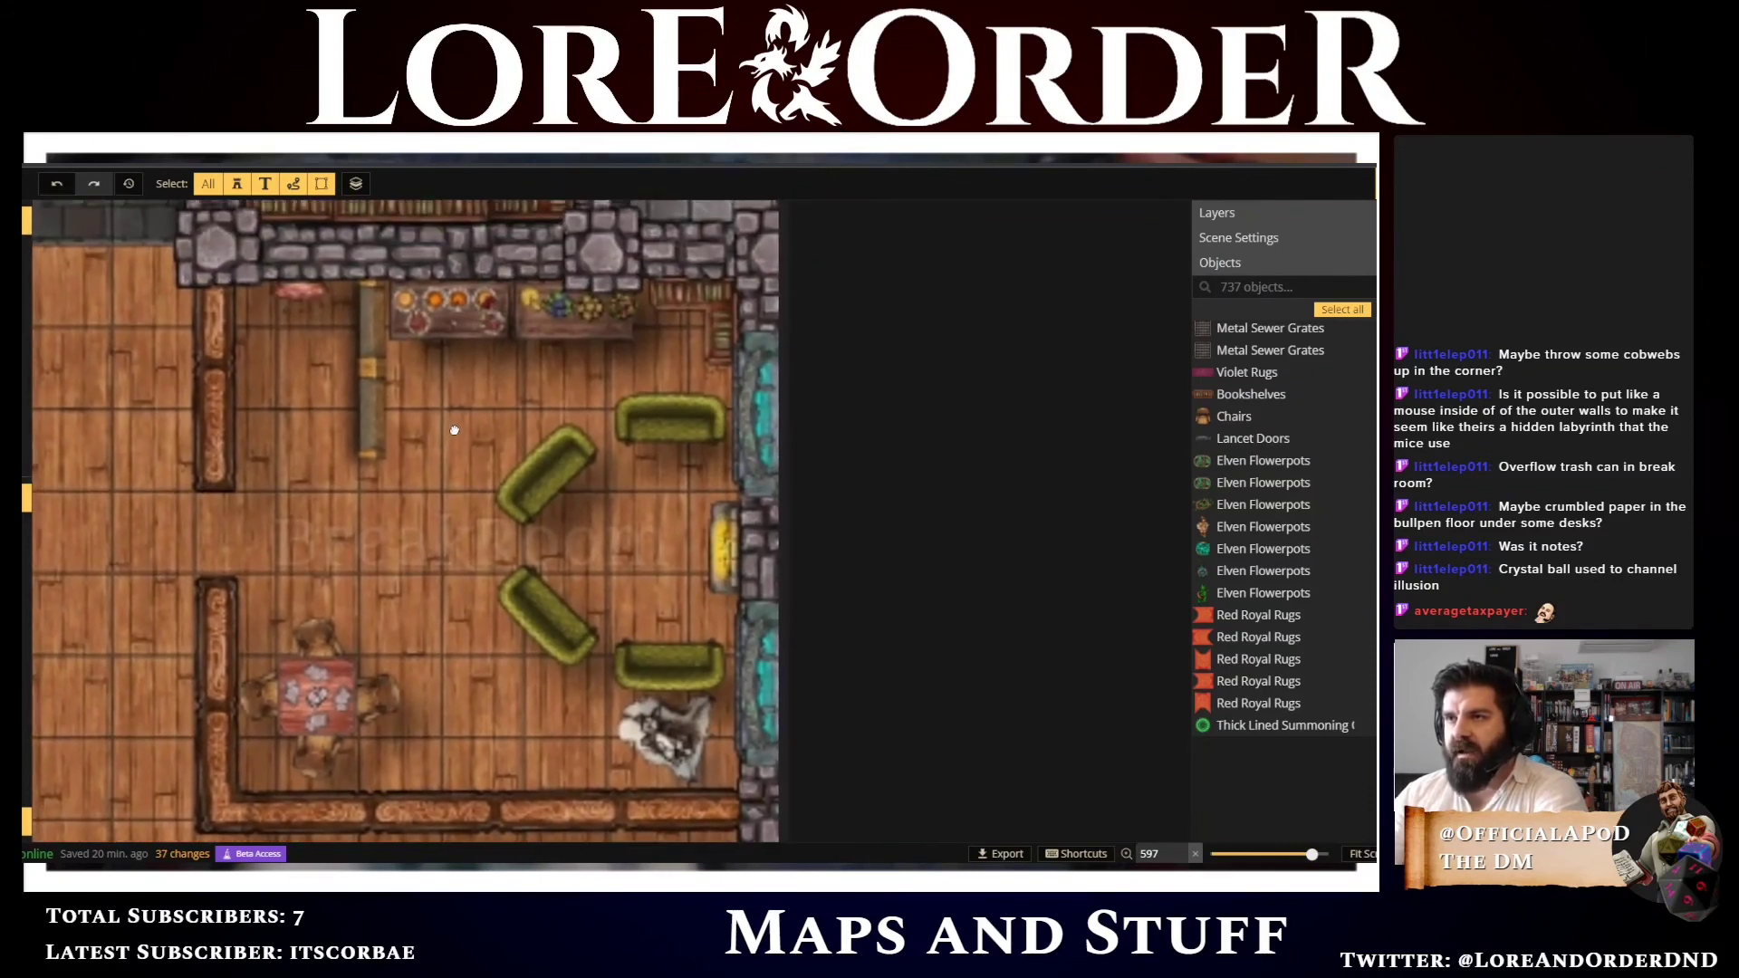
{"action": "scroll", "coordinate": [455, 466], "scroll_direction": "down", "scroll_amount": 2}
{"action": "scroll", "coordinate": [463, 614], "scroll_direction": "up", "scroll_amount": 3}
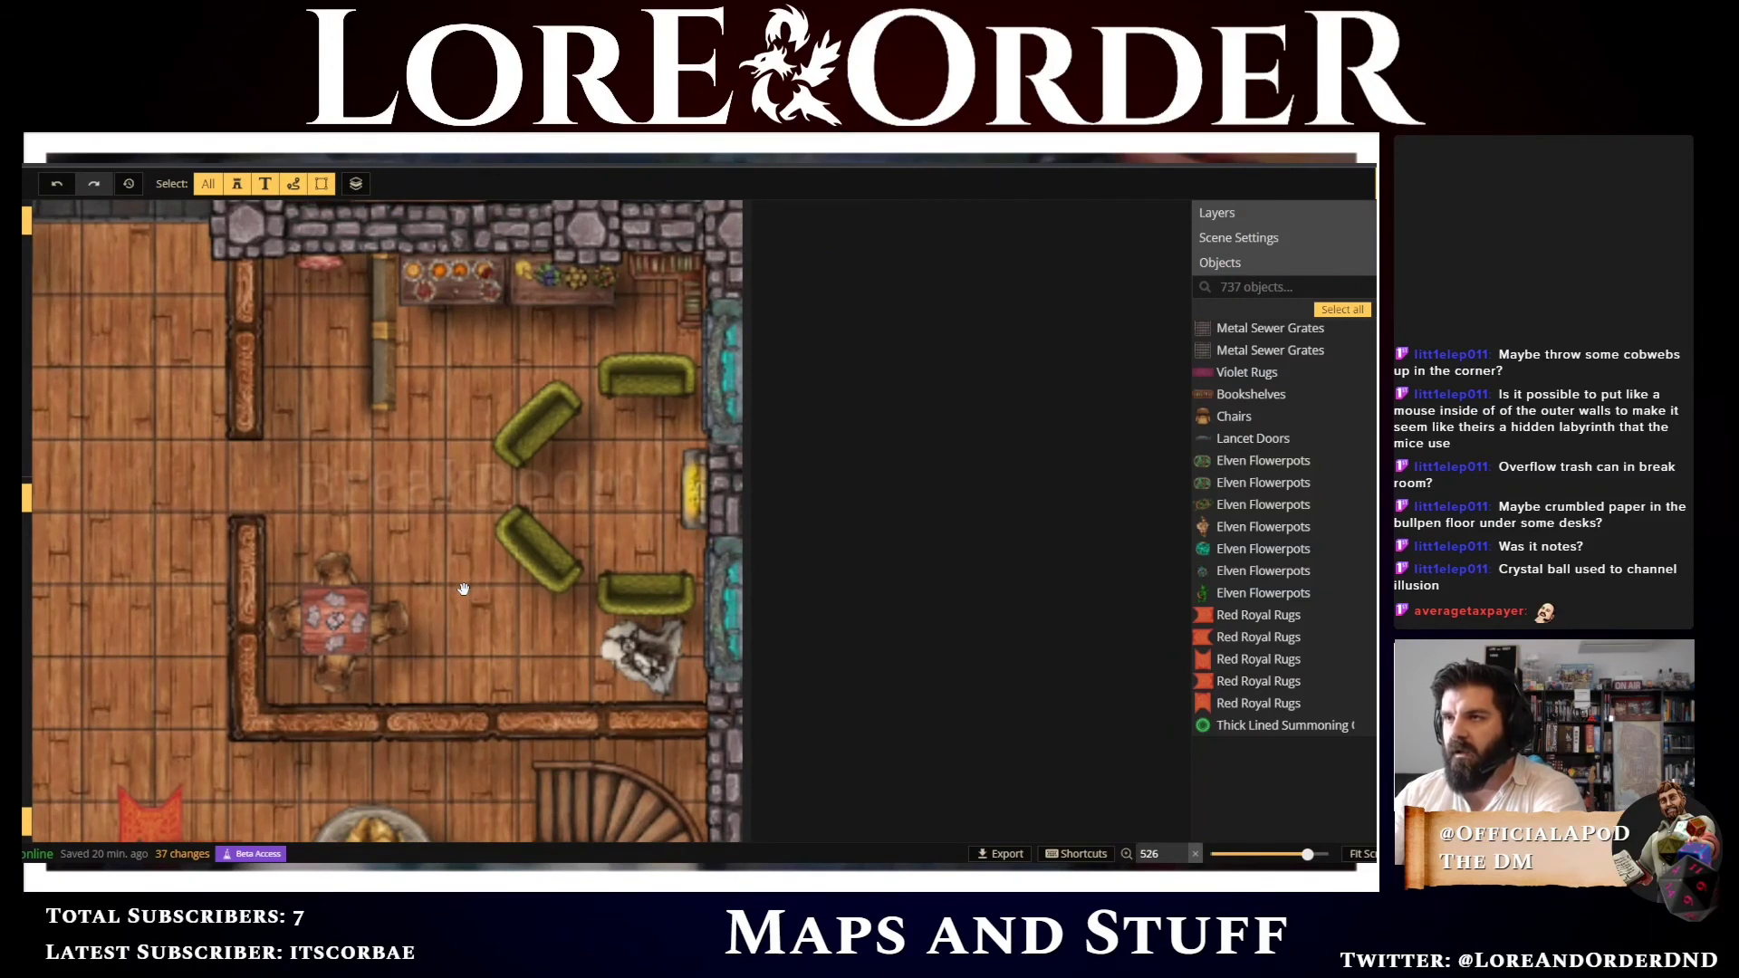
{"action": "scroll", "coordinate": [463, 589], "scroll_direction": "up", "scroll_amount": 1}
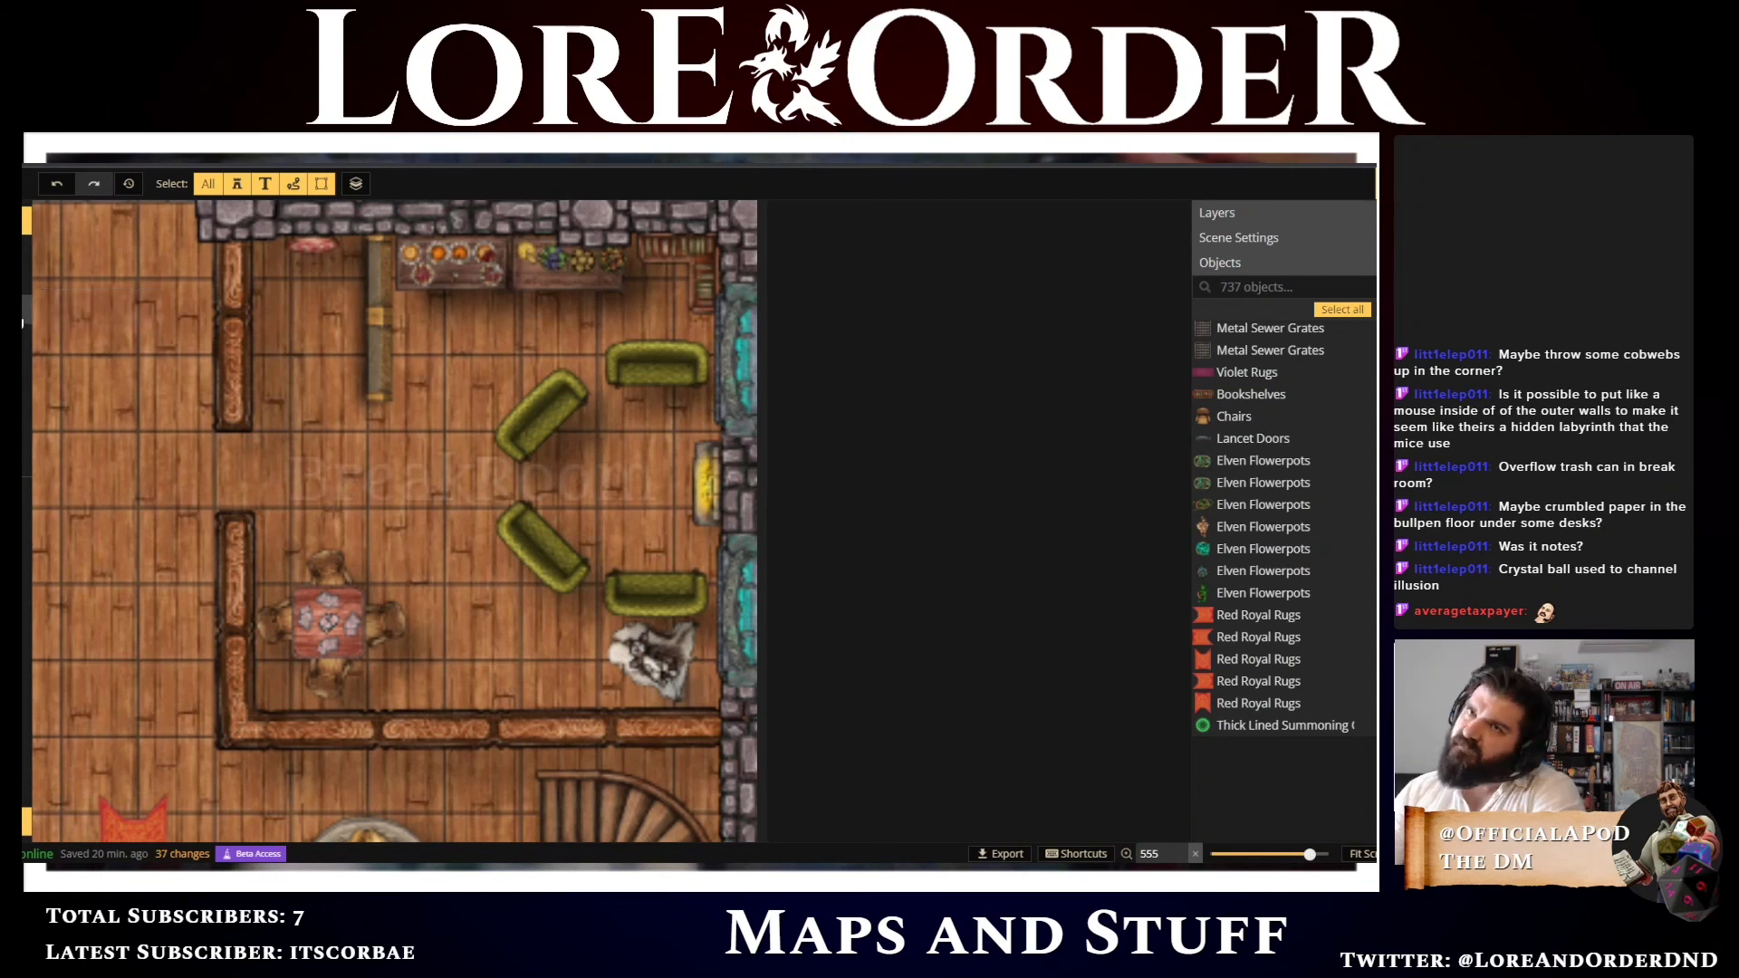
Open the stamp catalog and search it for trash, box and crate stamps, trying the clutter tag filter
{"action": "left_click", "coordinate": [67, 300]}
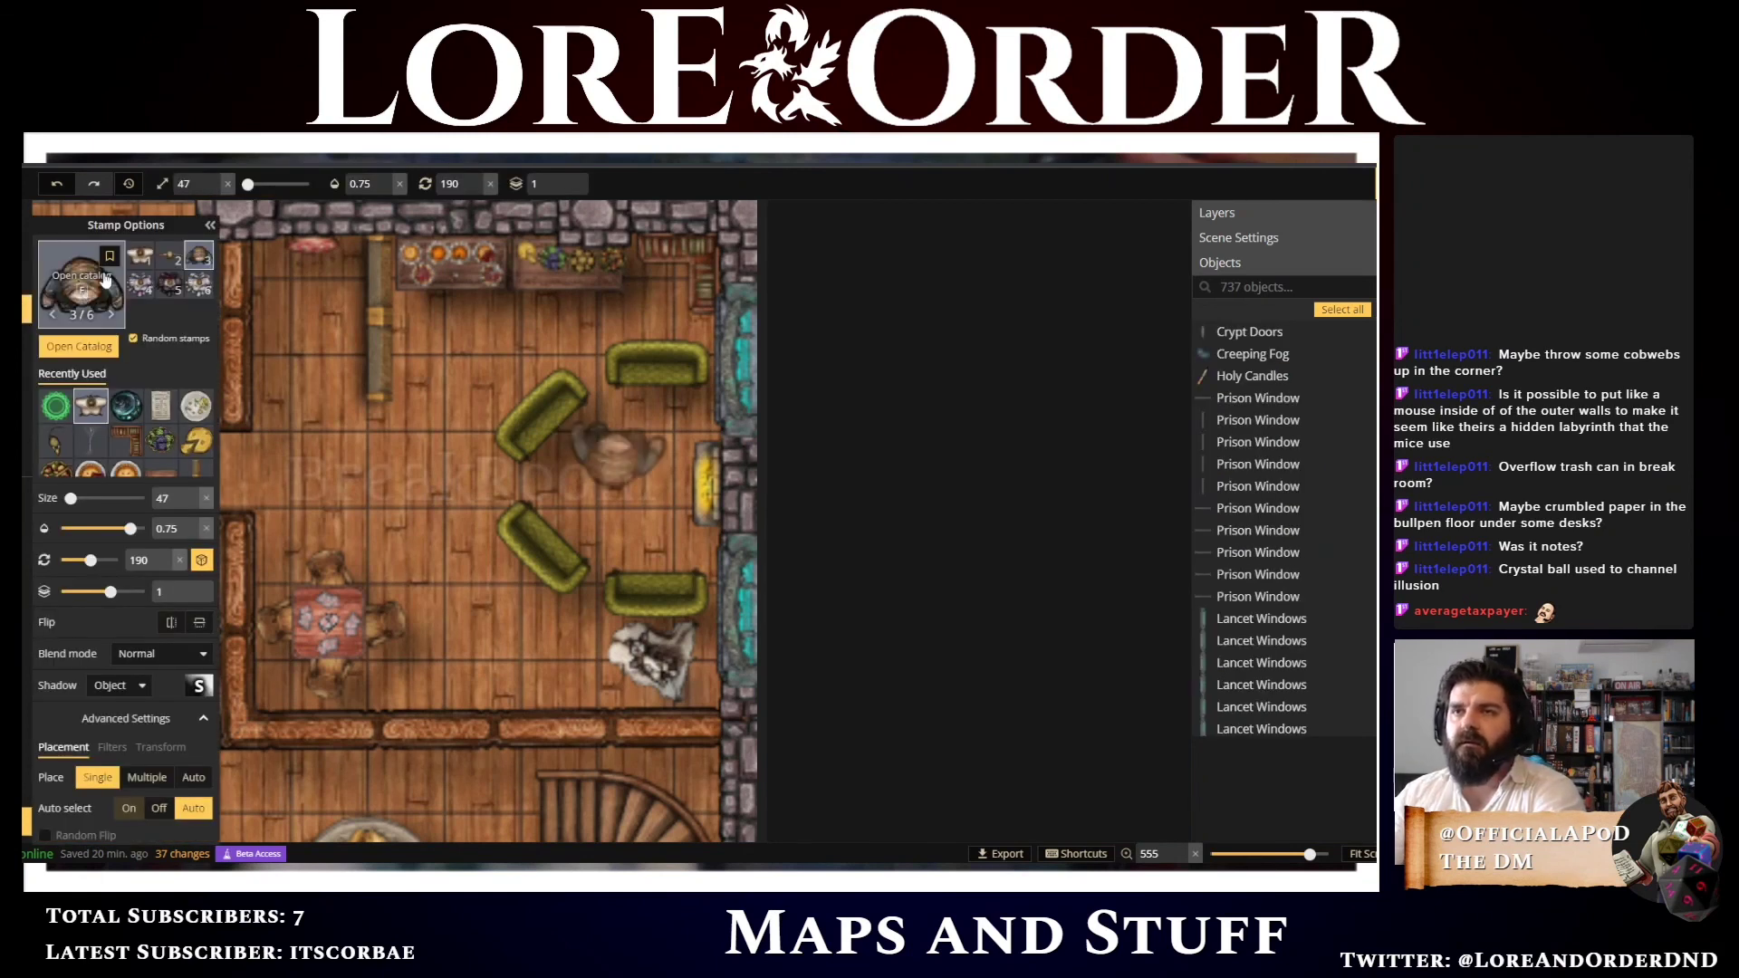
{"action": "left_click", "coordinate": [80, 276]}
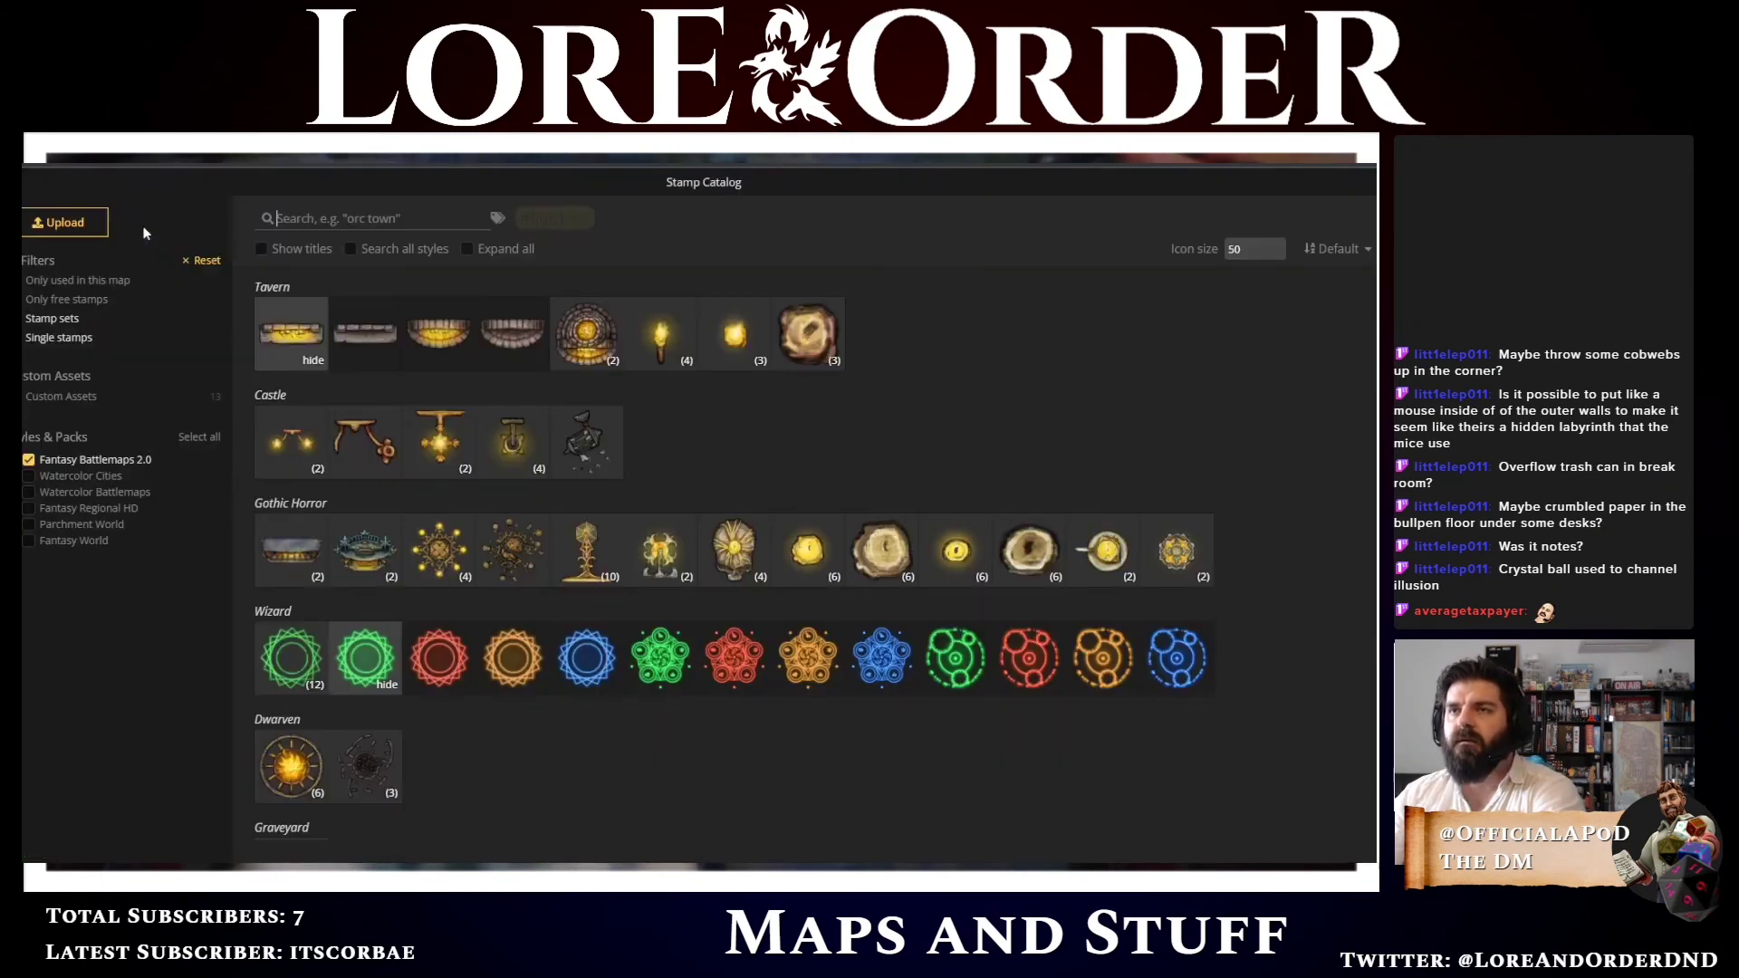
{"action": "left_click", "coordinate": [296, 223]}
{"action": "type", "text": "b"}
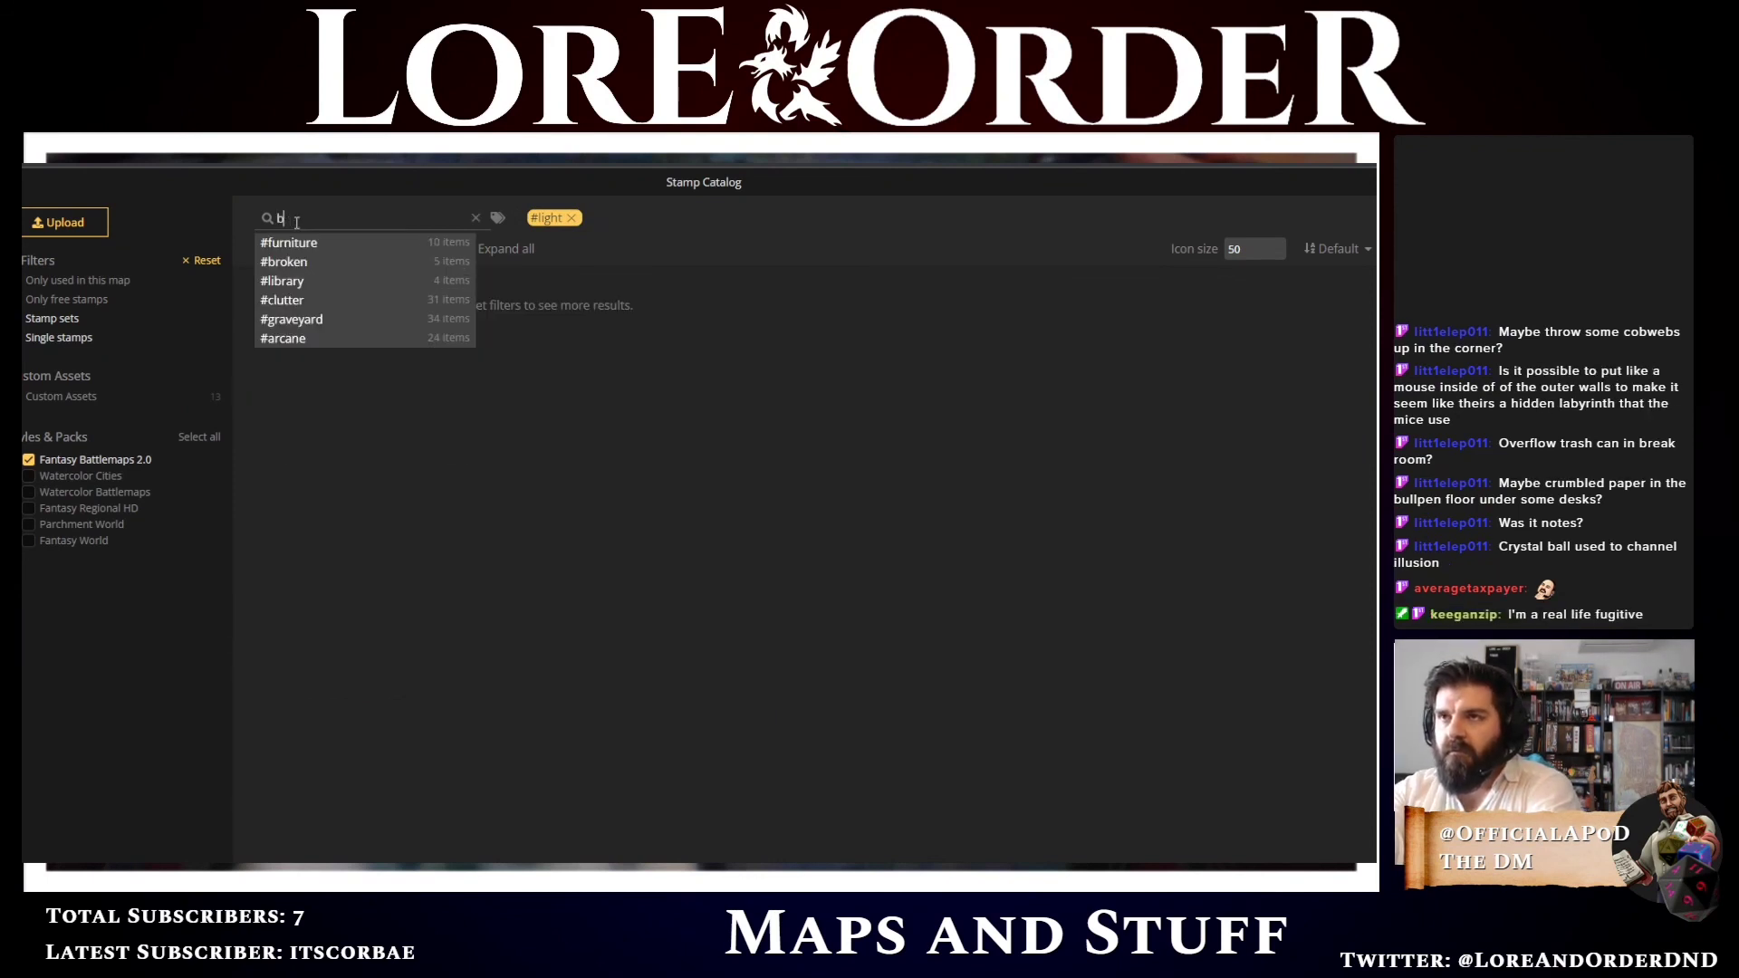
{"action": "key", "text": "BackSpace"}
{"action": "key", "text": "BackSpace"}
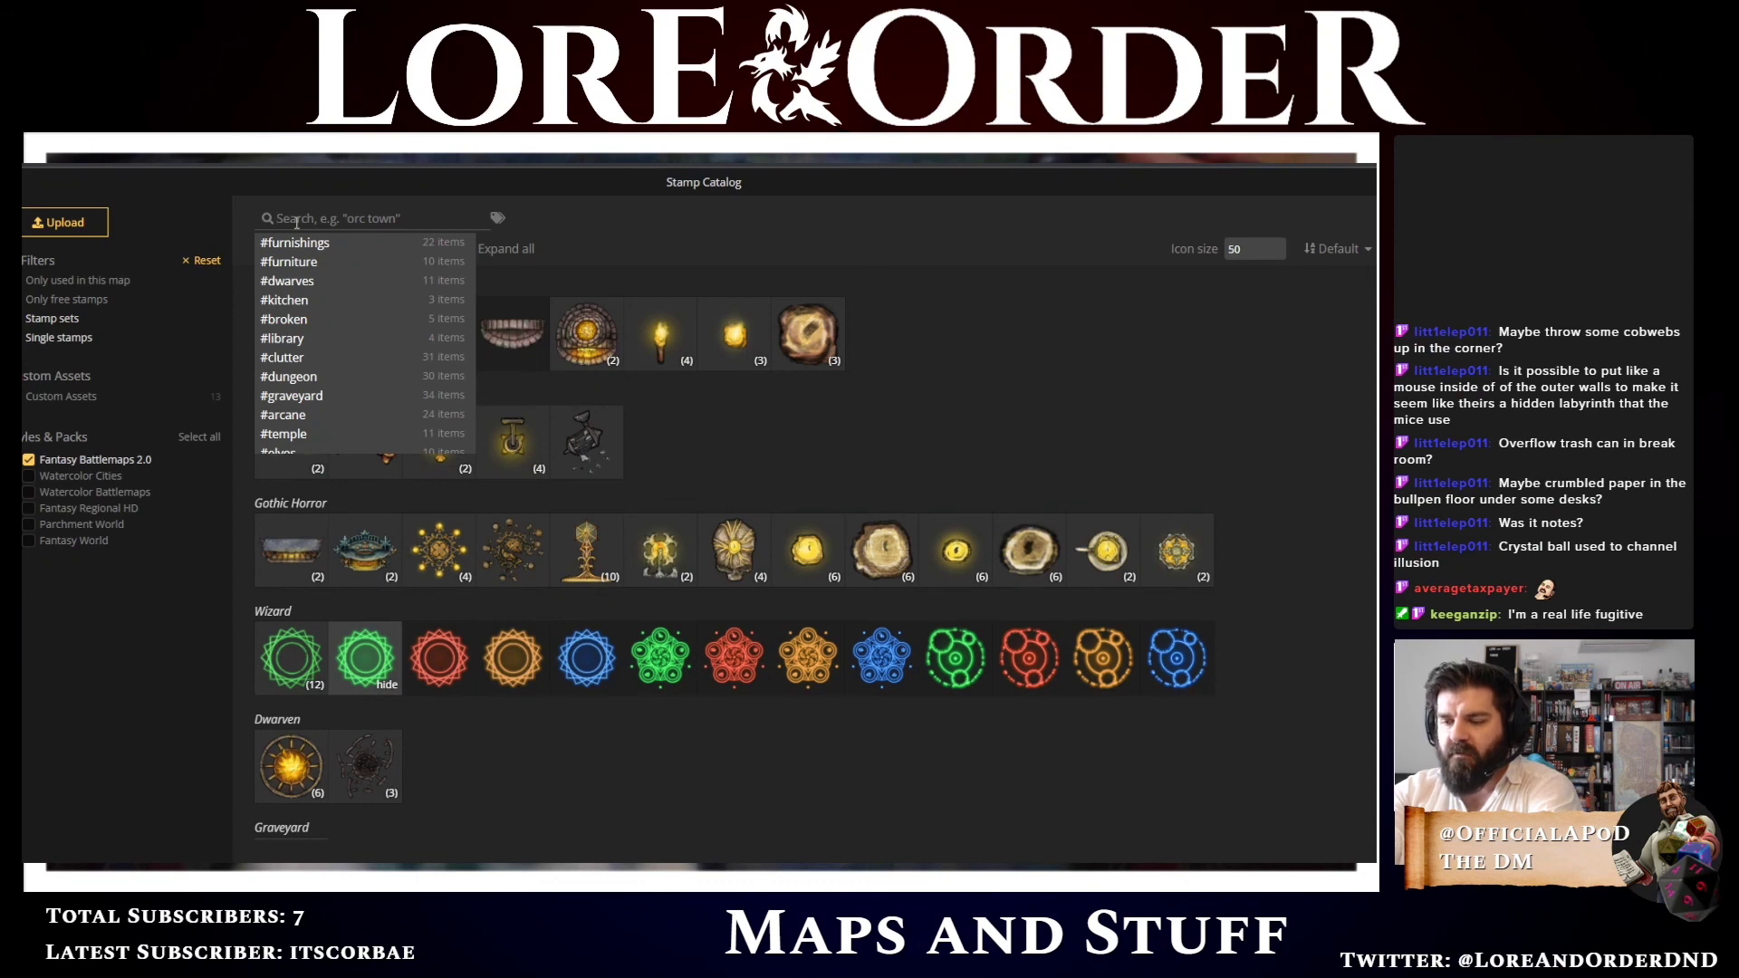
{"action": "type", "text": "trash"}
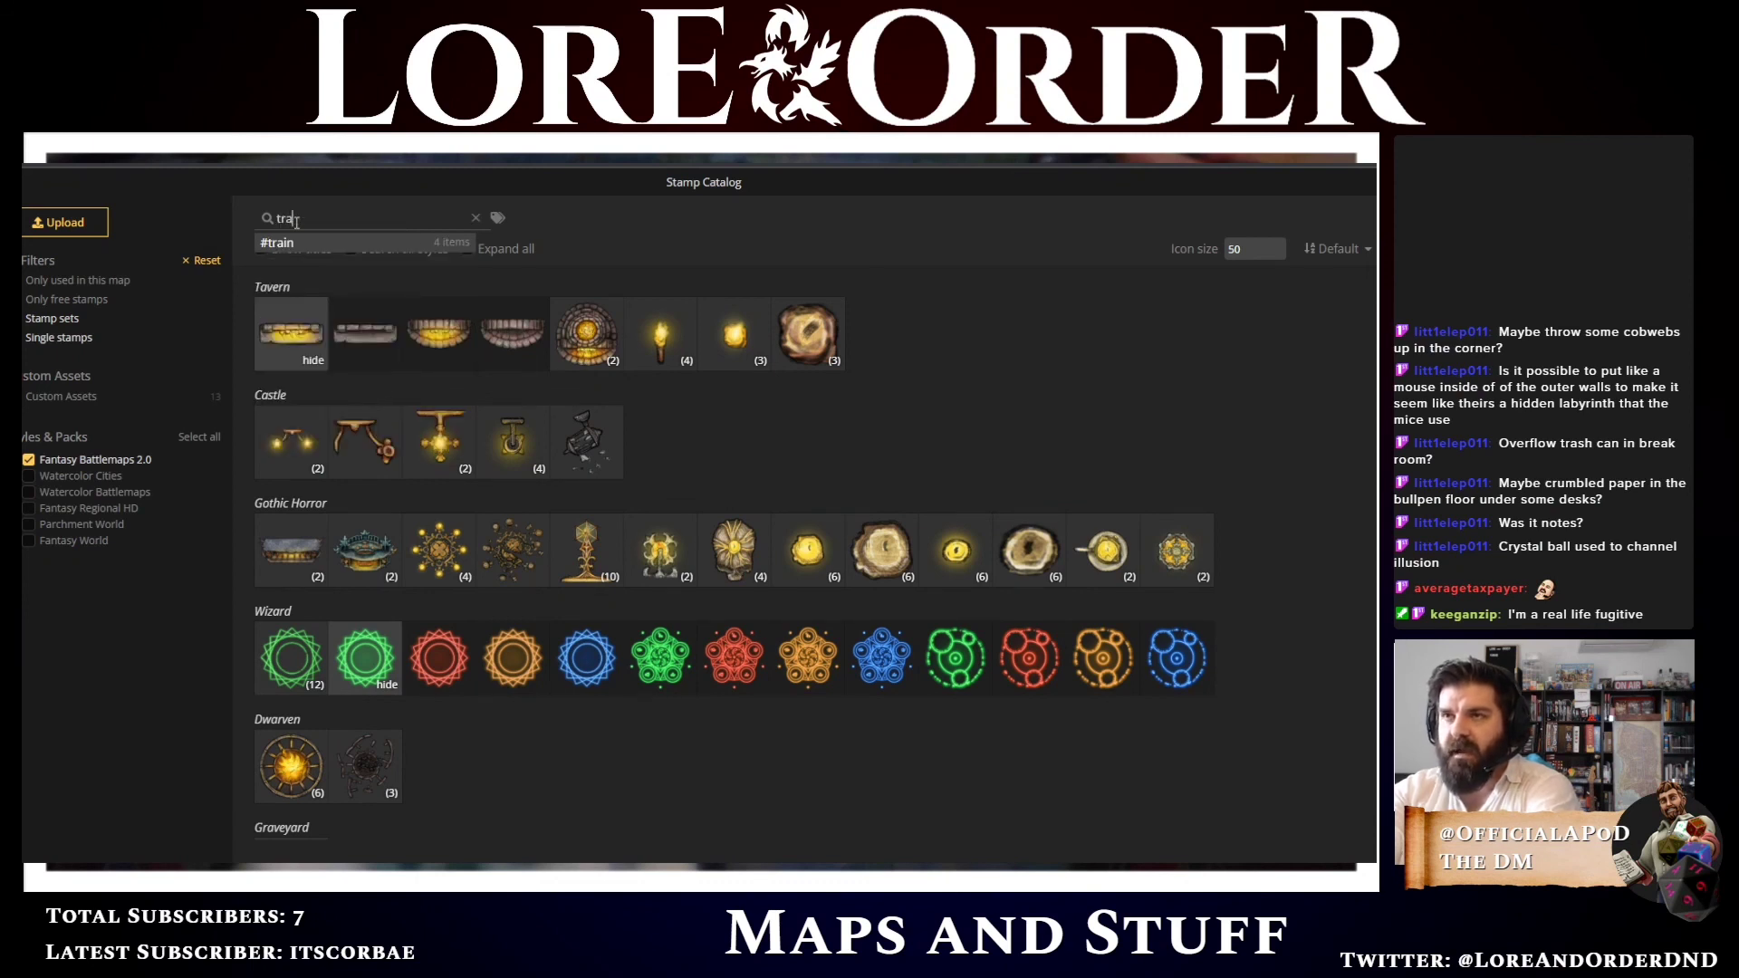
{"action": "key", "text": "BackSpace"}
{"action": "key", "text": "BackSpace"}
{"action": "key", "text": "BackSpace"}
{"action": "key", "text": "BackSpace"}
{"action": "key", "text": "BackSpace"}
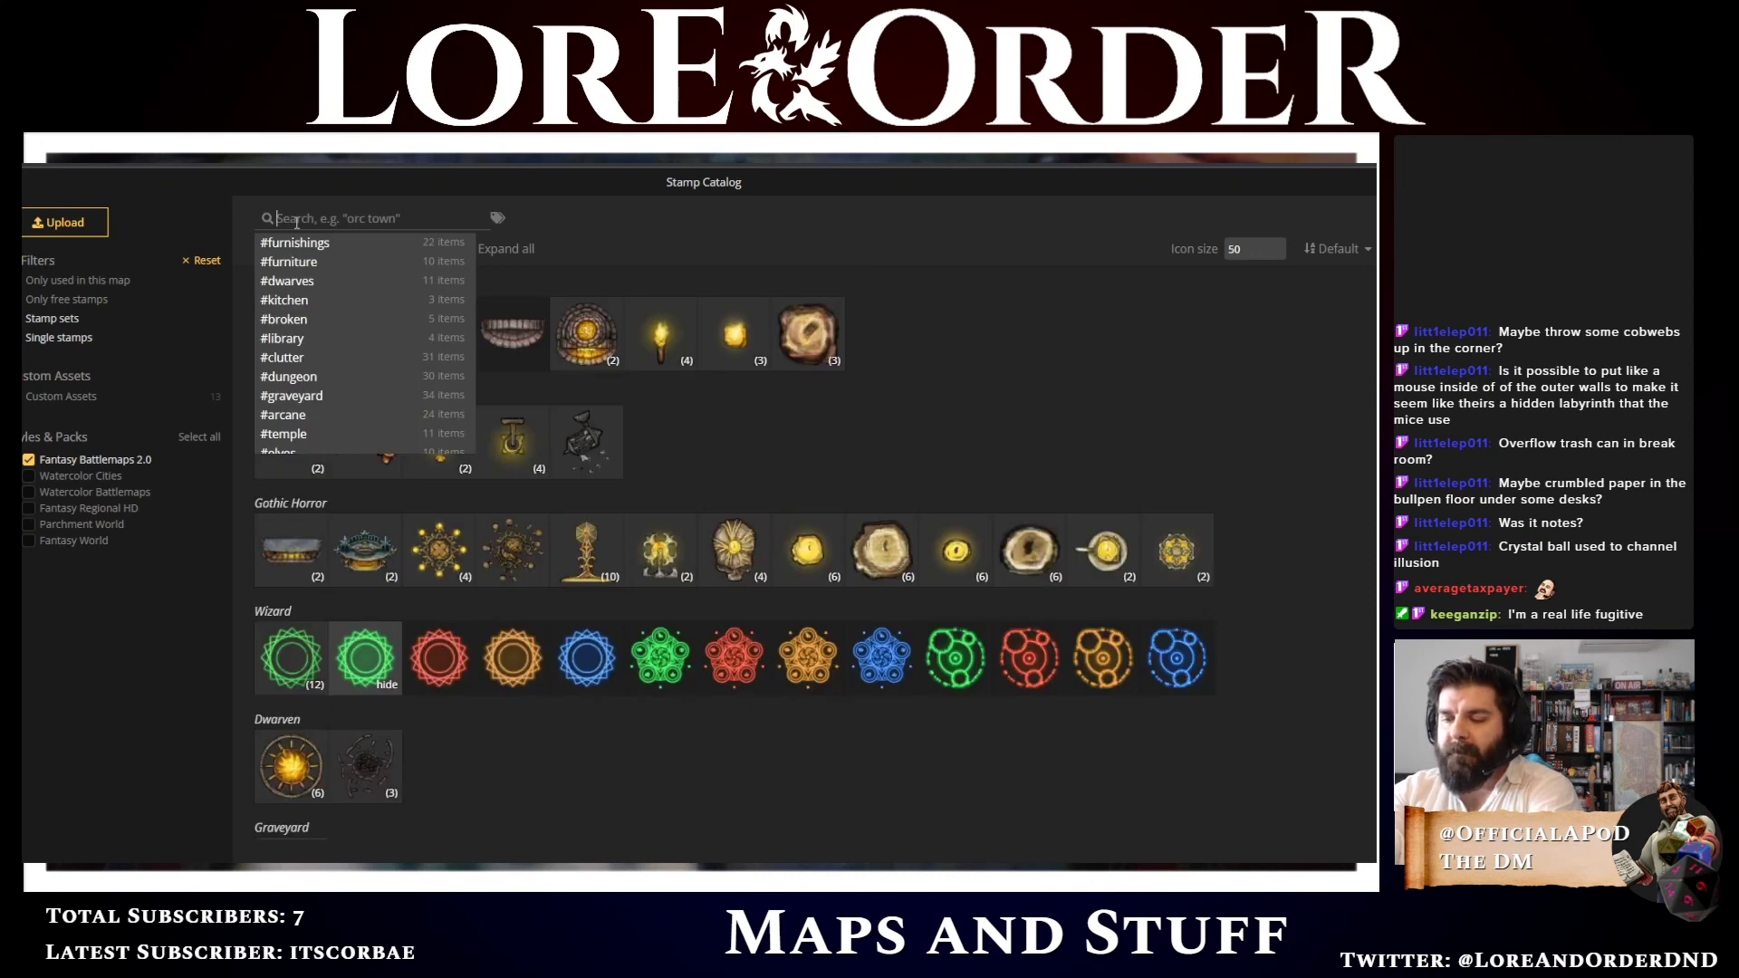
{"action": "type", "text": "box"}
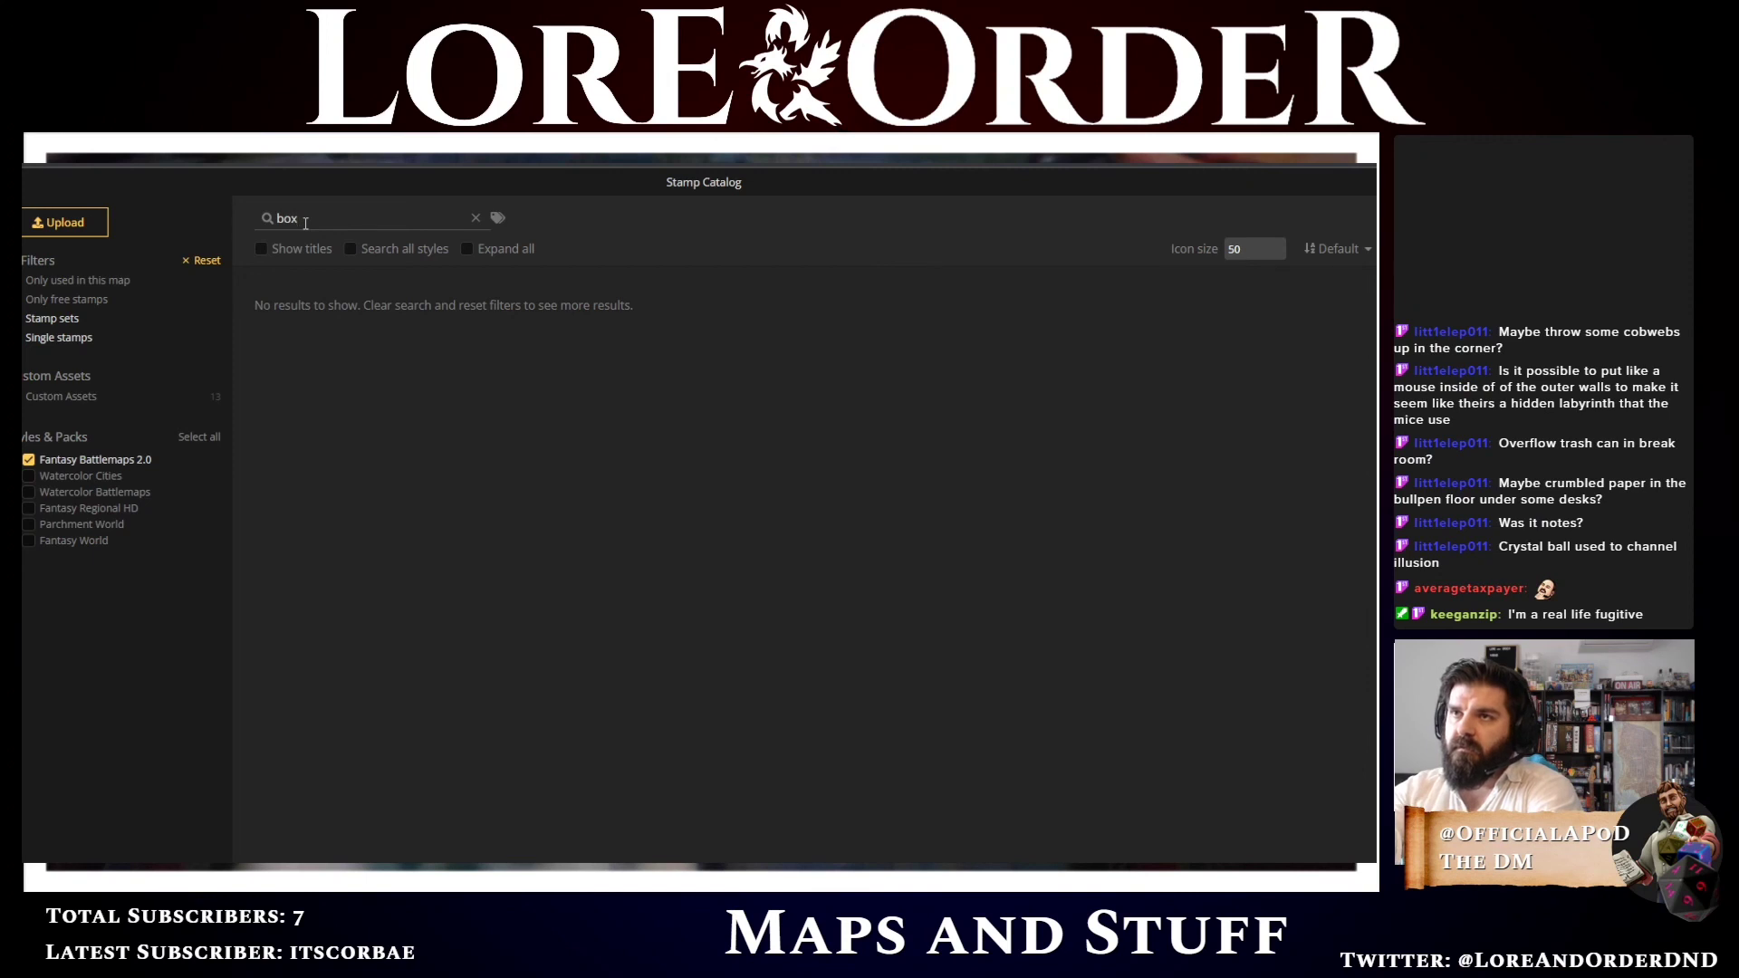
{"action": "key", "text": "BackSpace"}
{"action": "key", "text": "BackSpace"}
{"action": "key", "text": "BackSpace"}
{"action": "type", "text": "crate"}
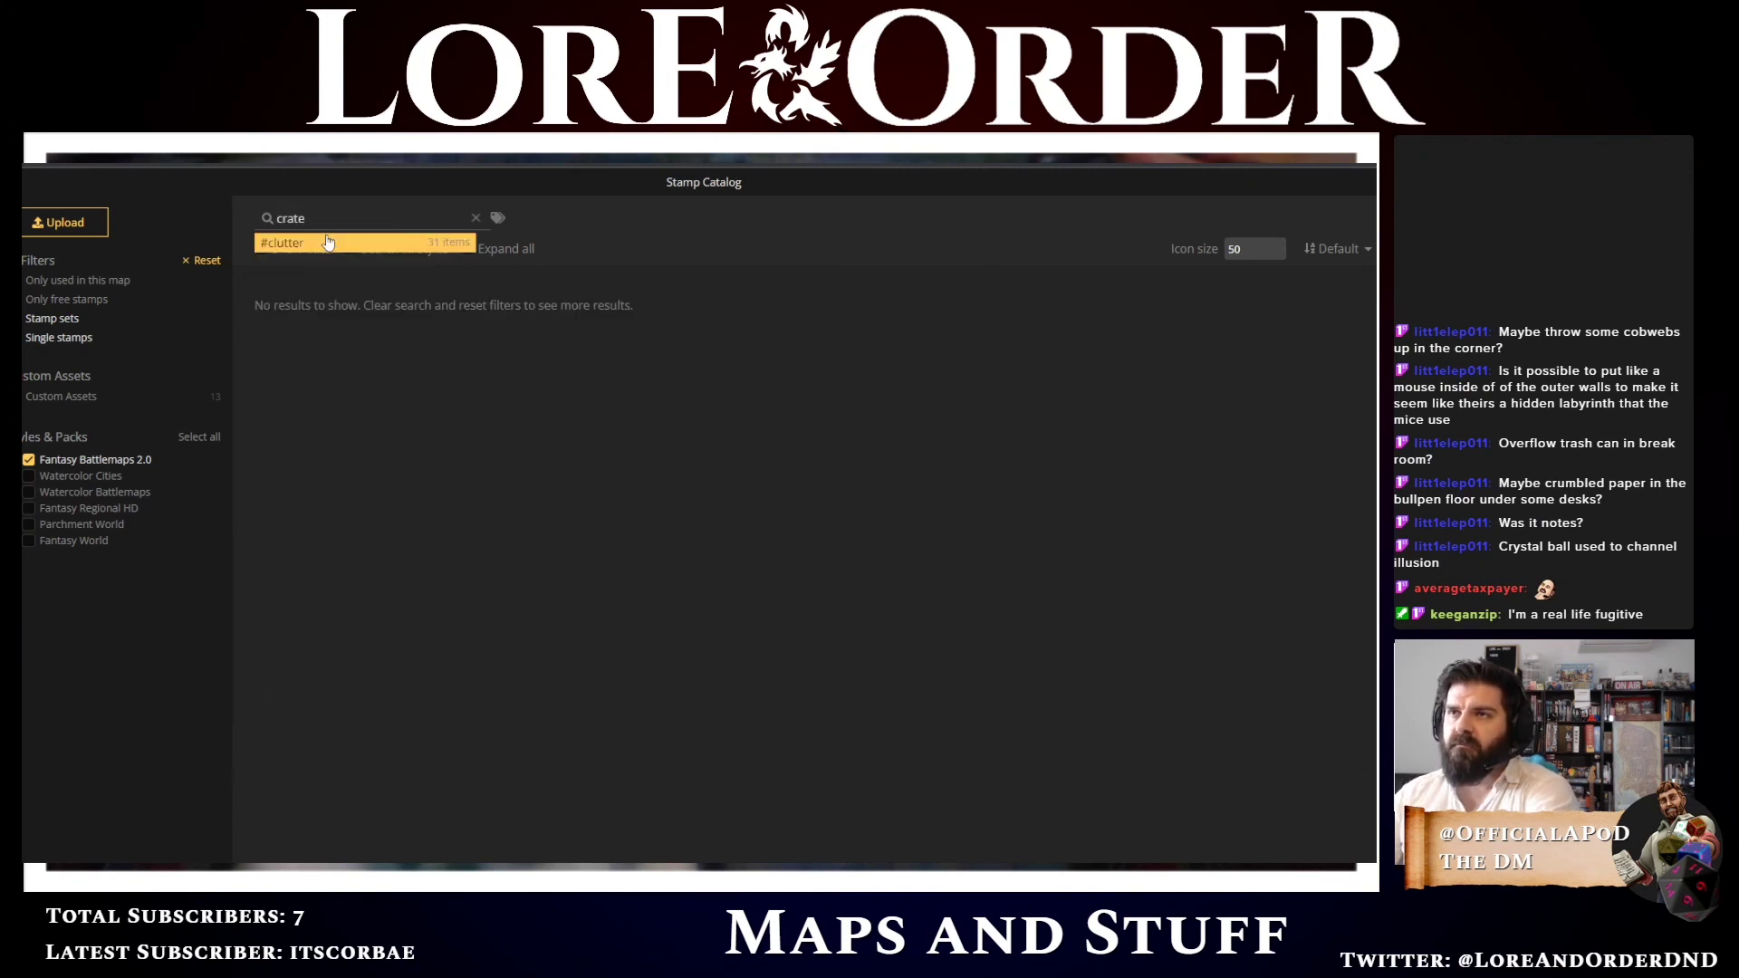
{"action": "left_click", "coordinate": [328, 242]}
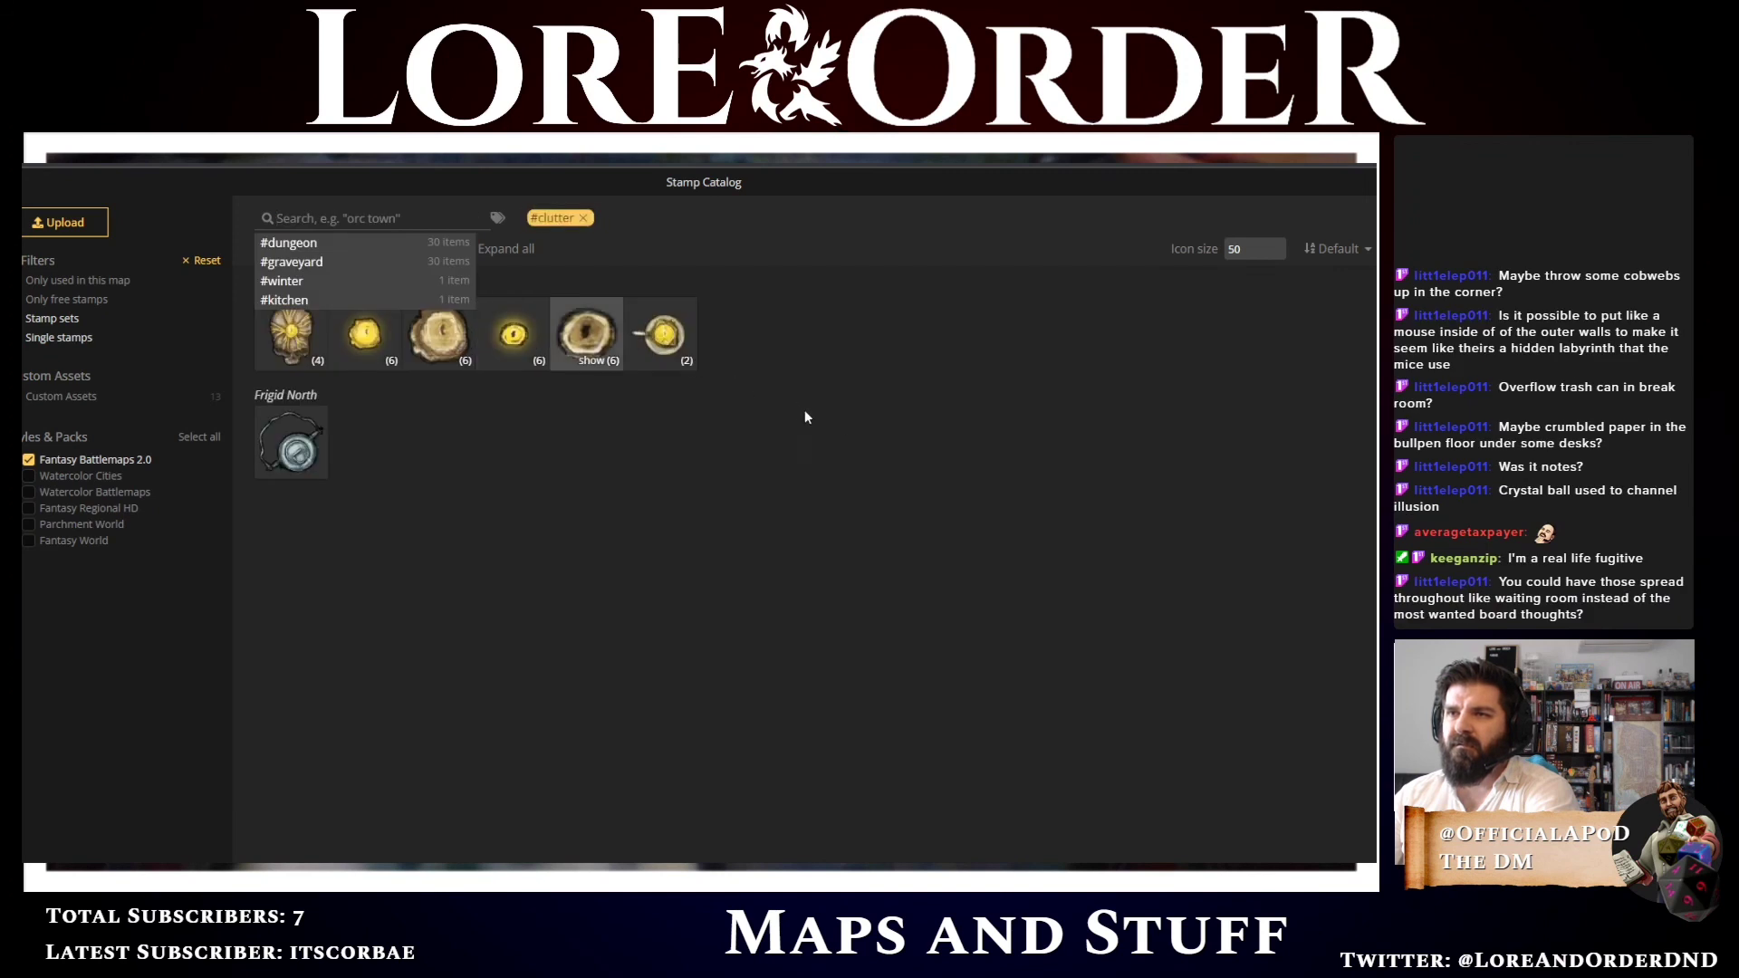
{"action": "left_click", "coordinate": [584, 218]}
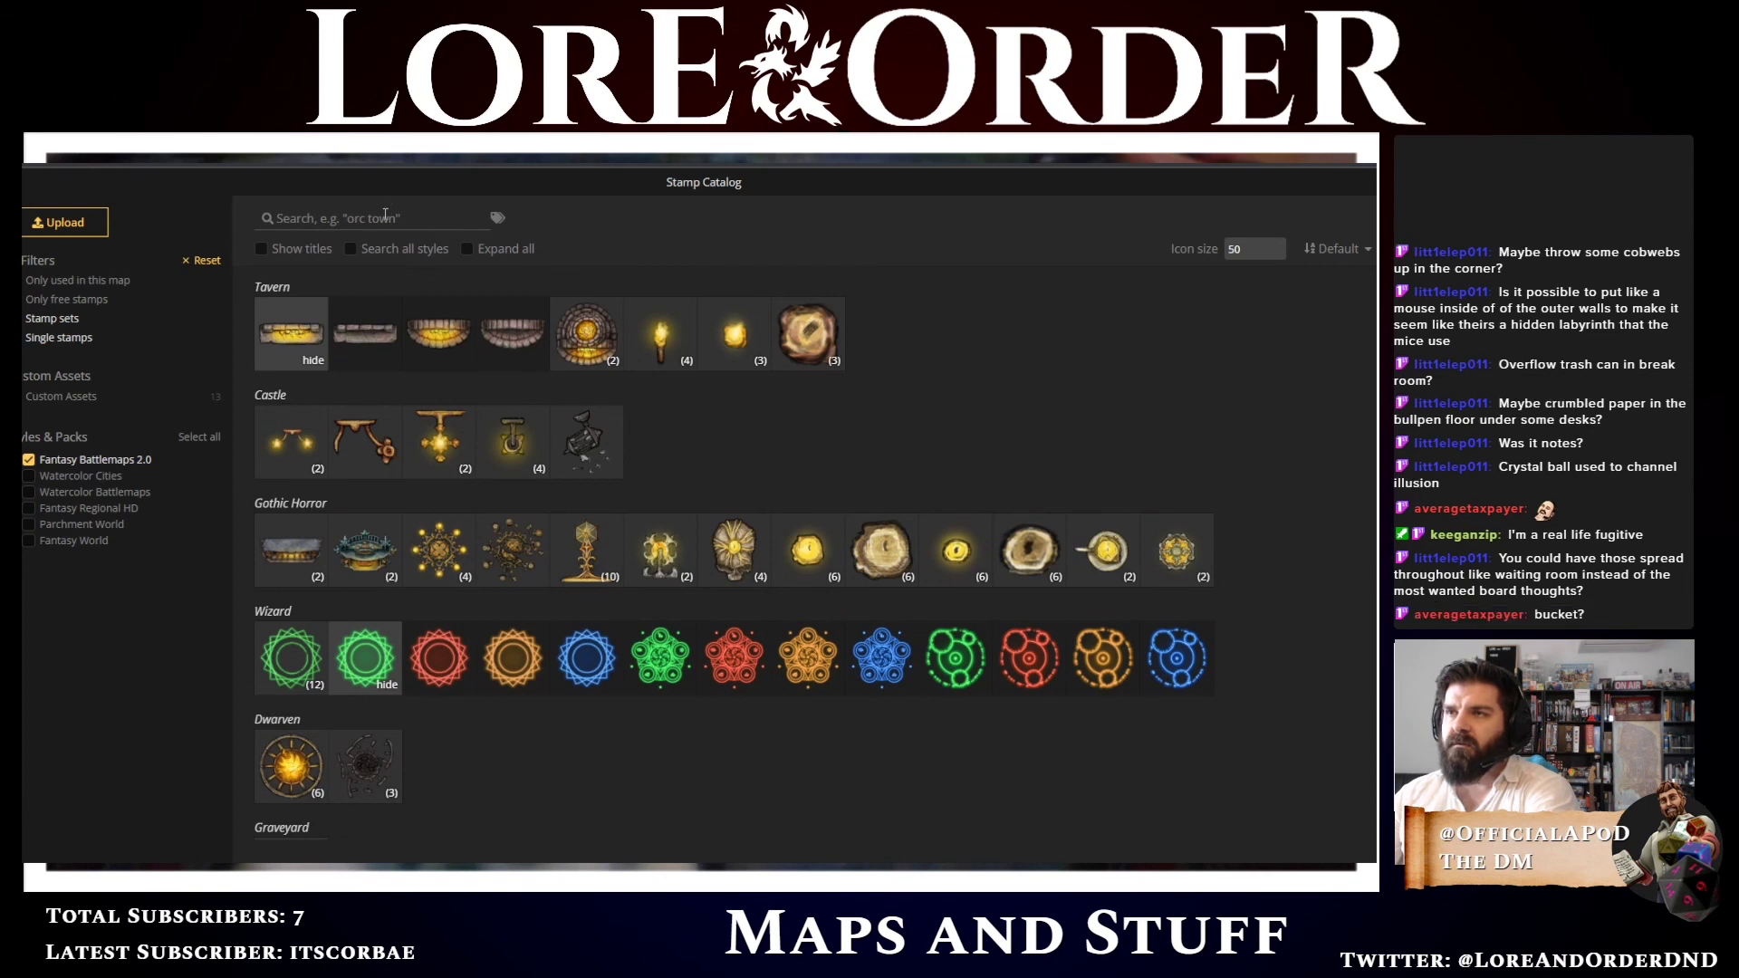
Browse the catalog's stamp categories, including the custom assets, and close the catalog
{"action": "scroll", "coordinate": [591, 456], "scroll_direction": "down", "scroll_amount": 5}
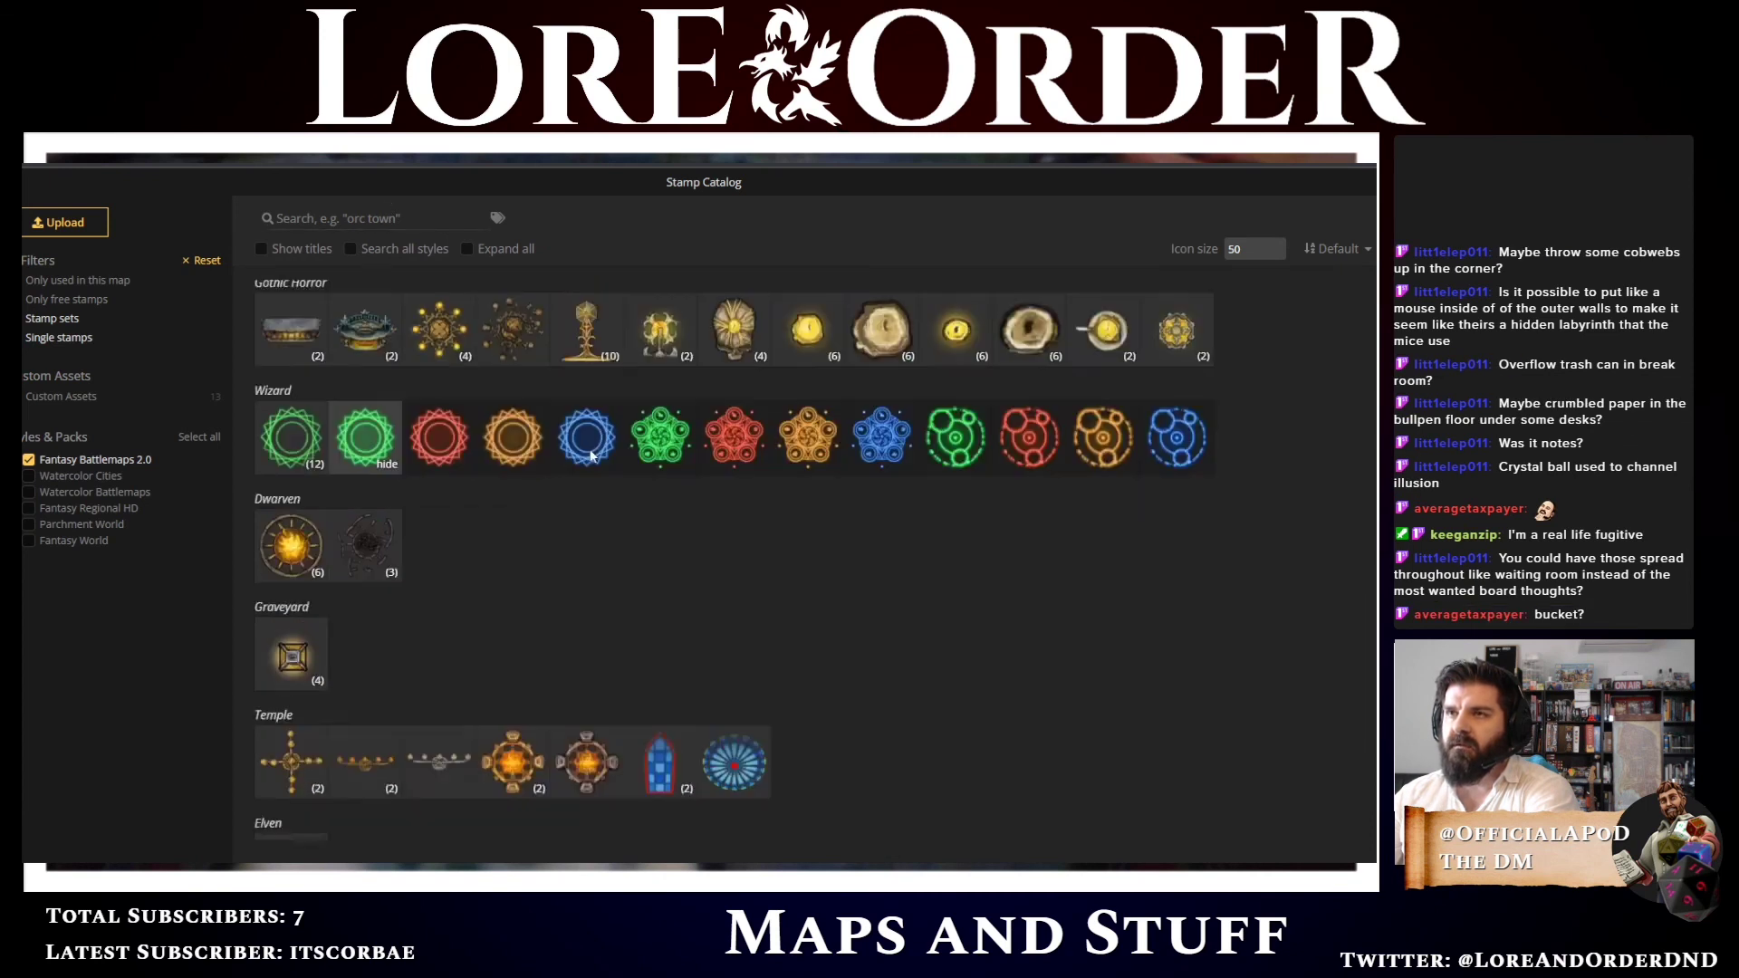
{"action": "scroll", "coordinate": [591, 456], "scroll_direction": "up", "scroll_amount": 5}
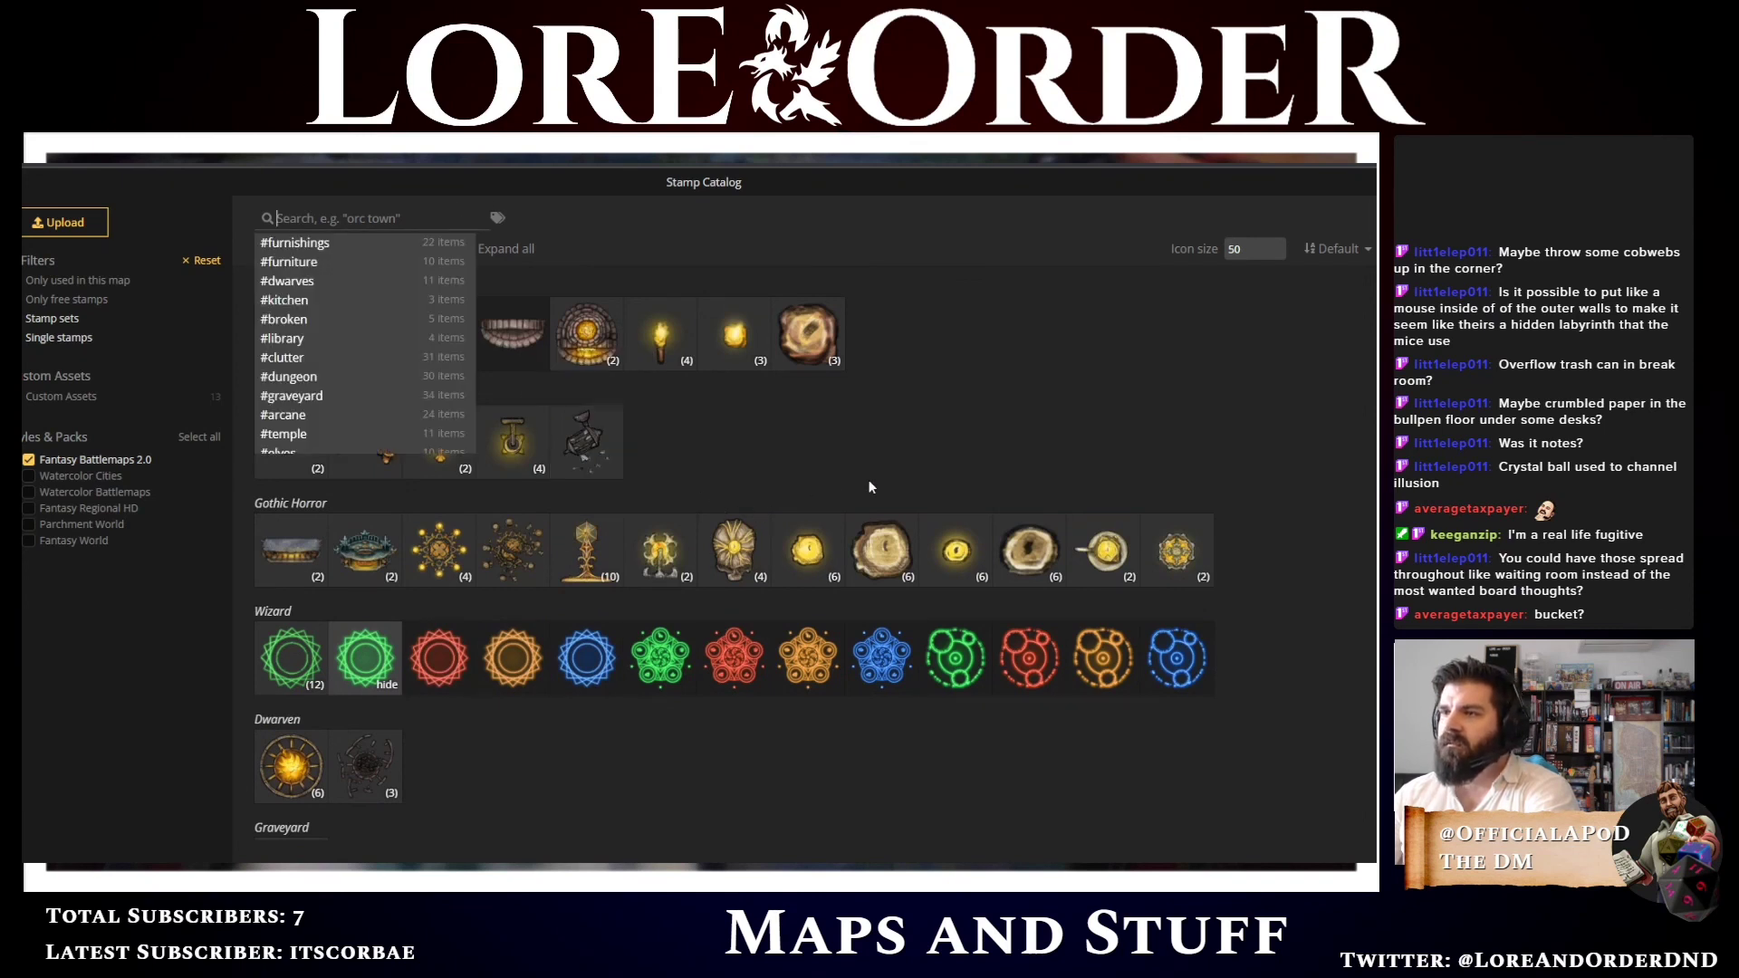
{"action": "scroll", "coordinate": [1273, 505], "scroll_direction": "down", "scroll_amount": 8}
{"action": "scroll", "coordinate": [1277, 543], "scroll_direction": "up", "scroll_amount": 6}
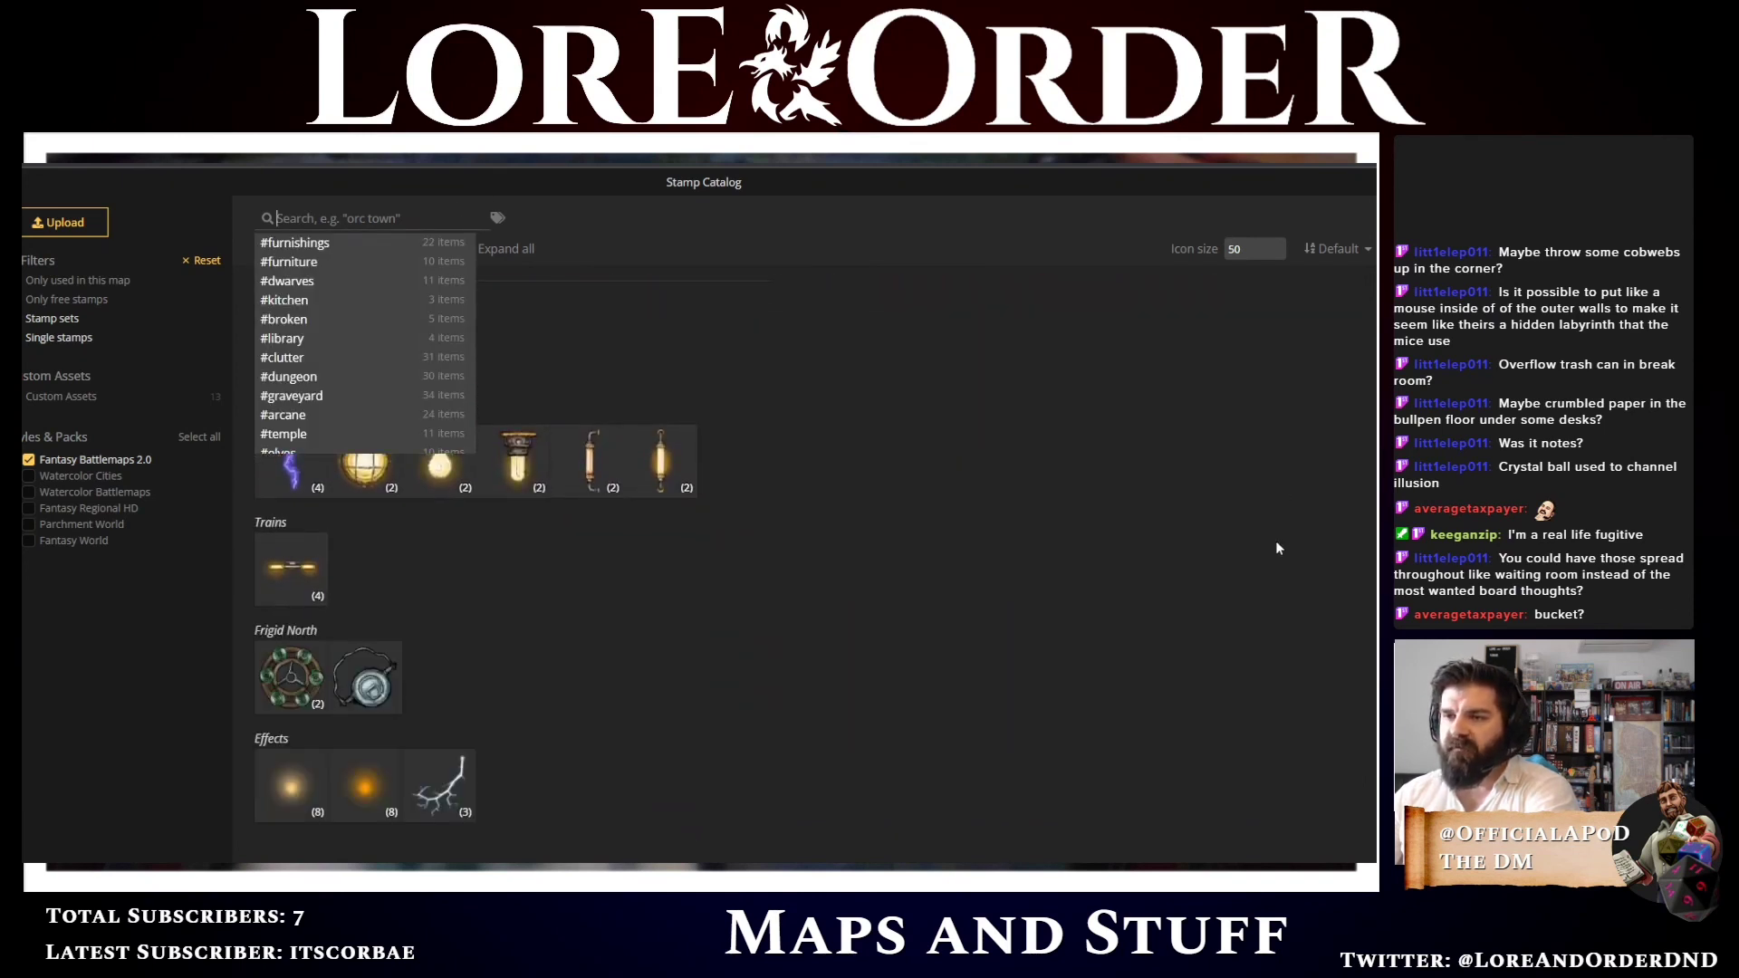
{"action": "scroll", "coordinate": [1250, 539], "scroll_direction": "up", "scroll_amount": 2}
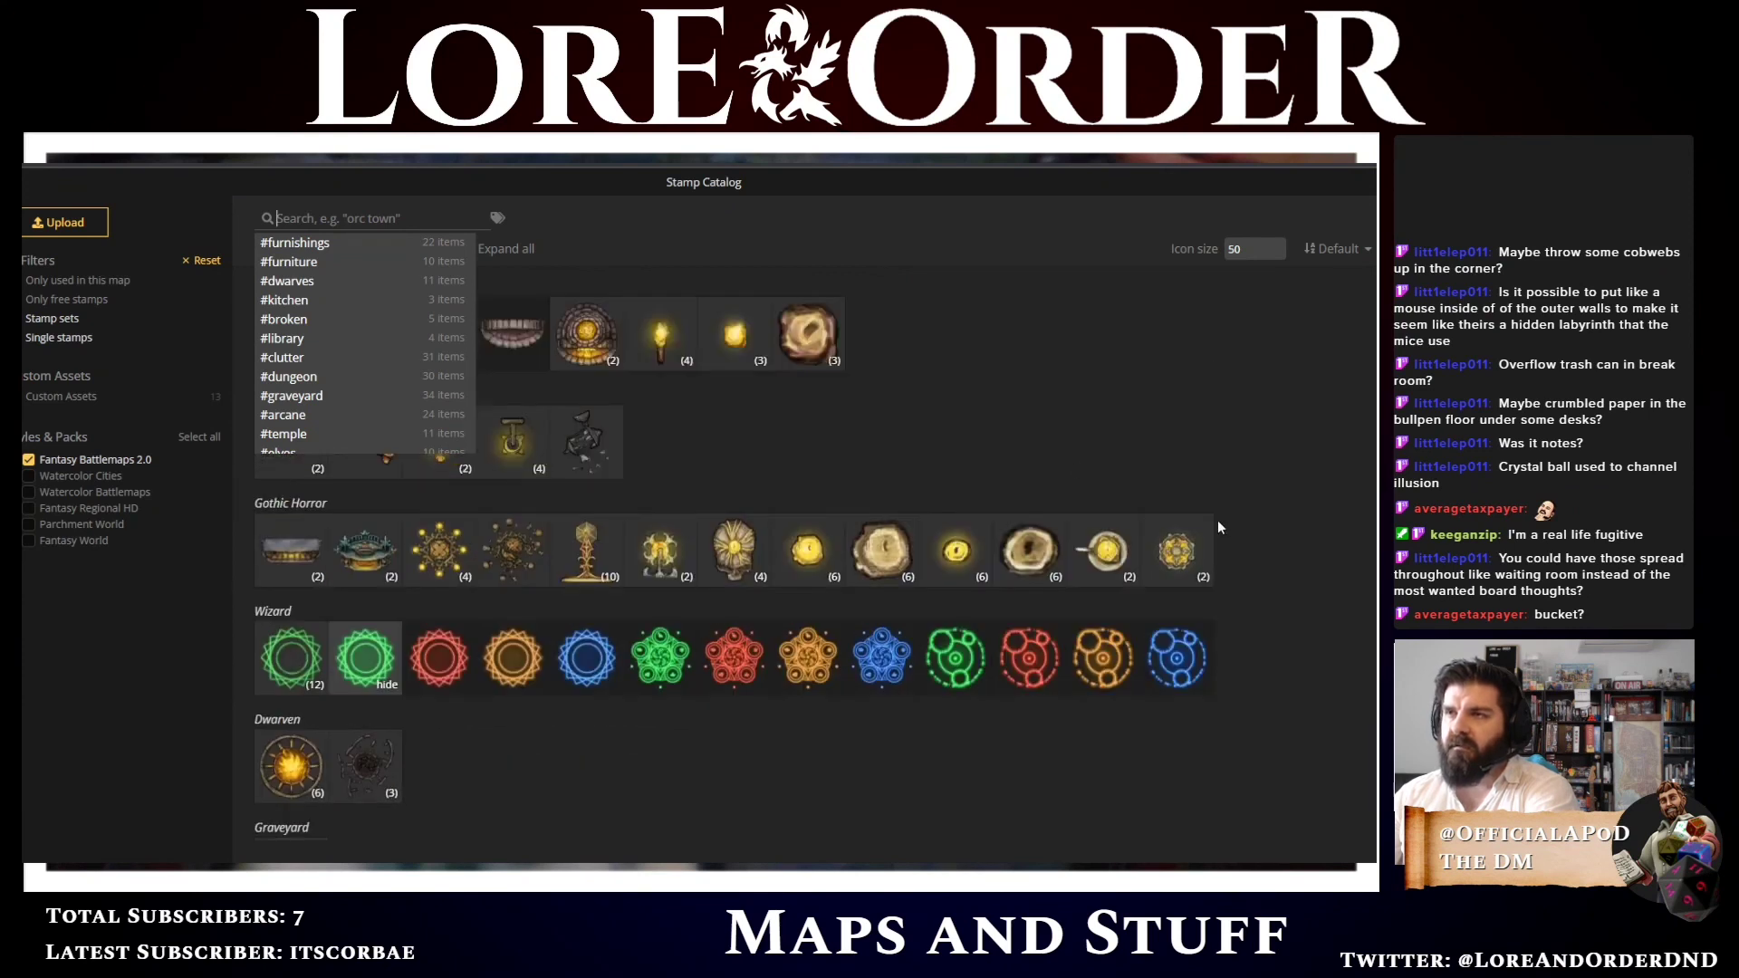
{"action": "left_click", "coordinate": [532, 214]}
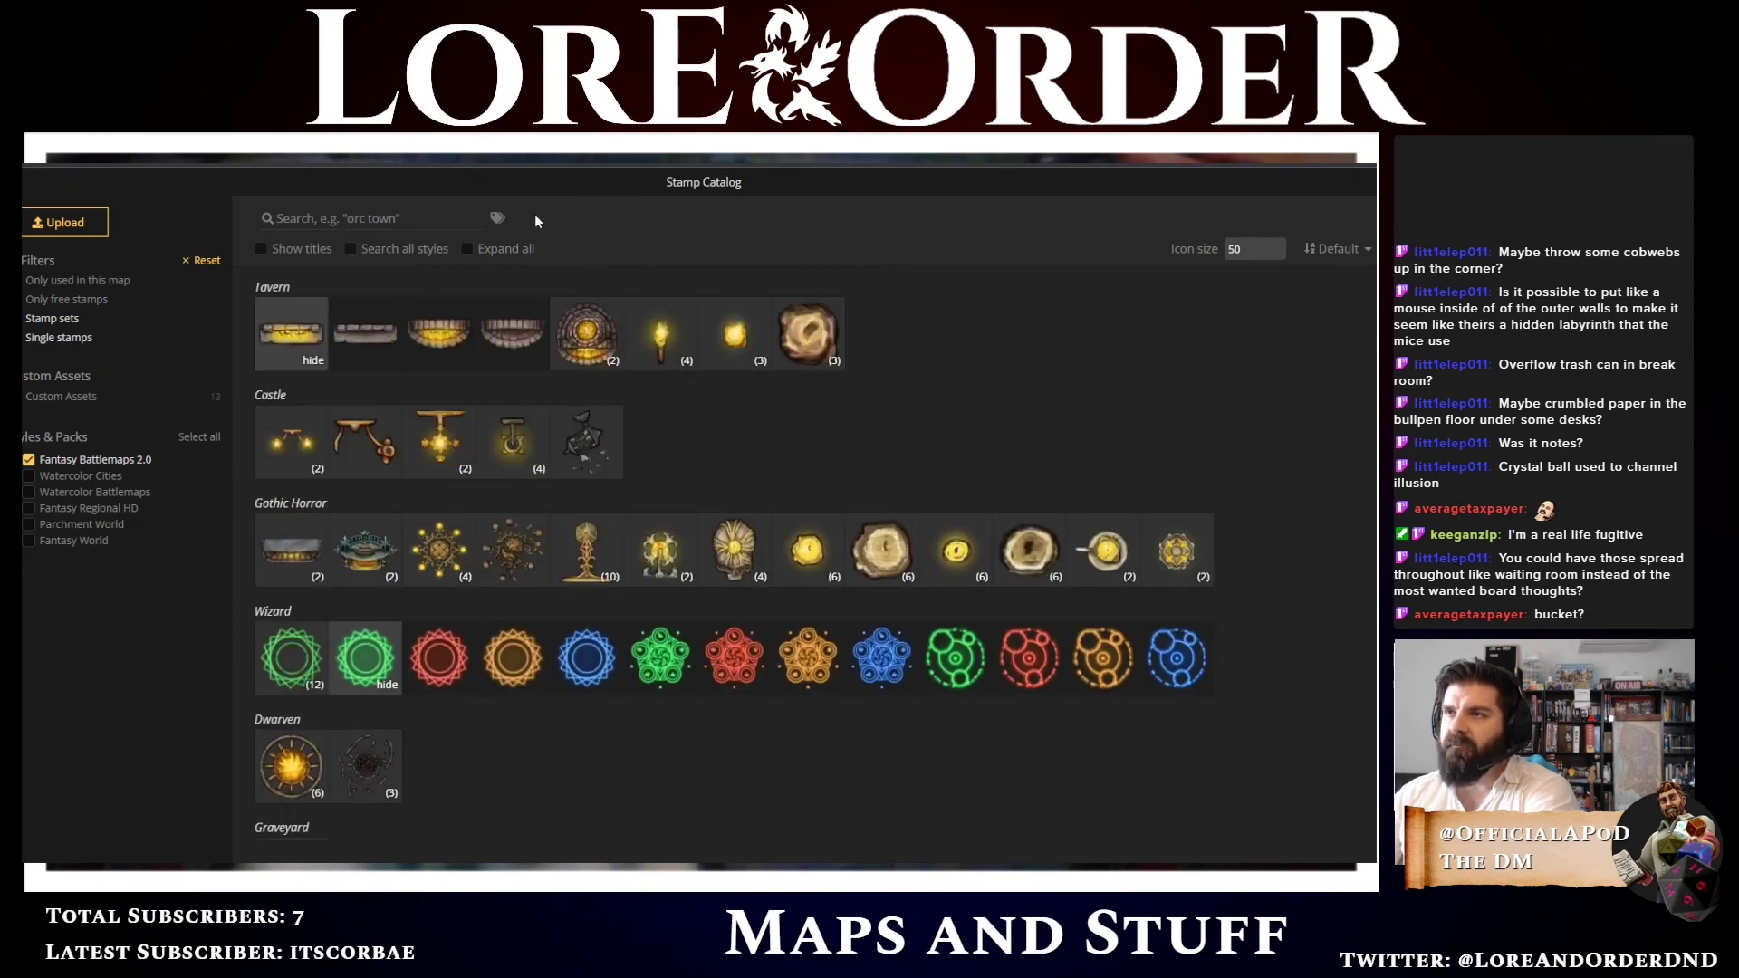
{"action": "left_click", "coordinate": [403, 218]}
{"action": "left_click", "coordinate": [457, 217]}
{"action": "left_click", "coordinate": [450, 223]}
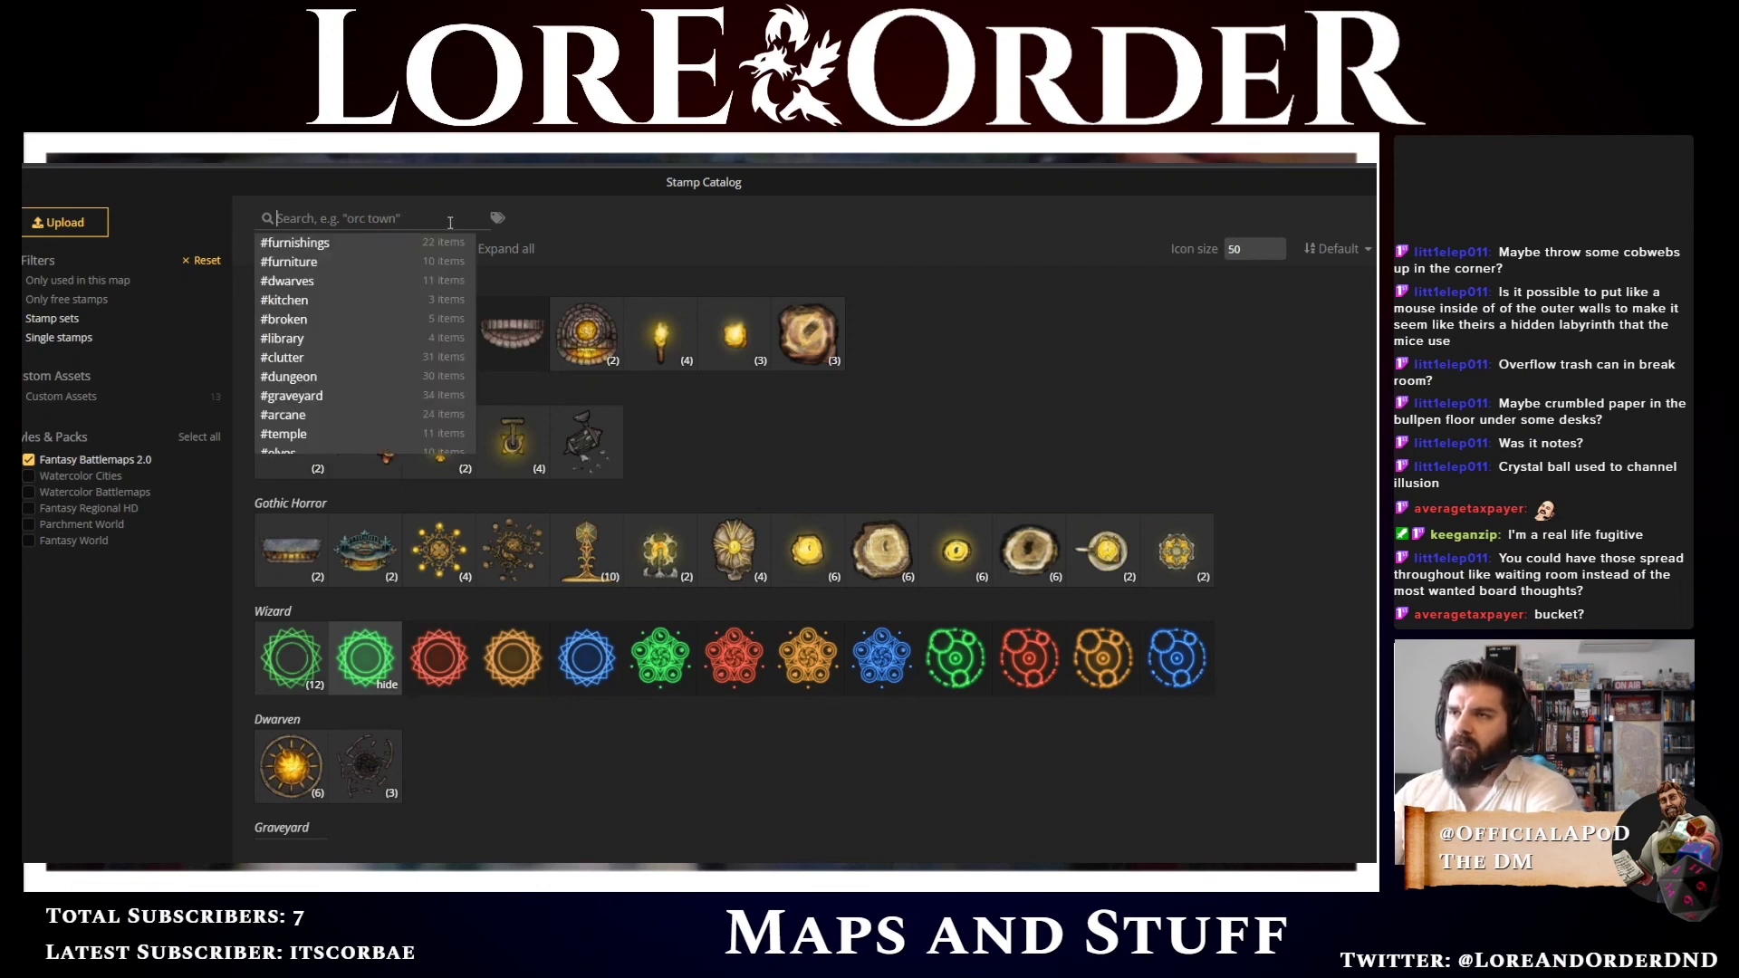
{"action": "left_click", "coordinate": [99, 287]}
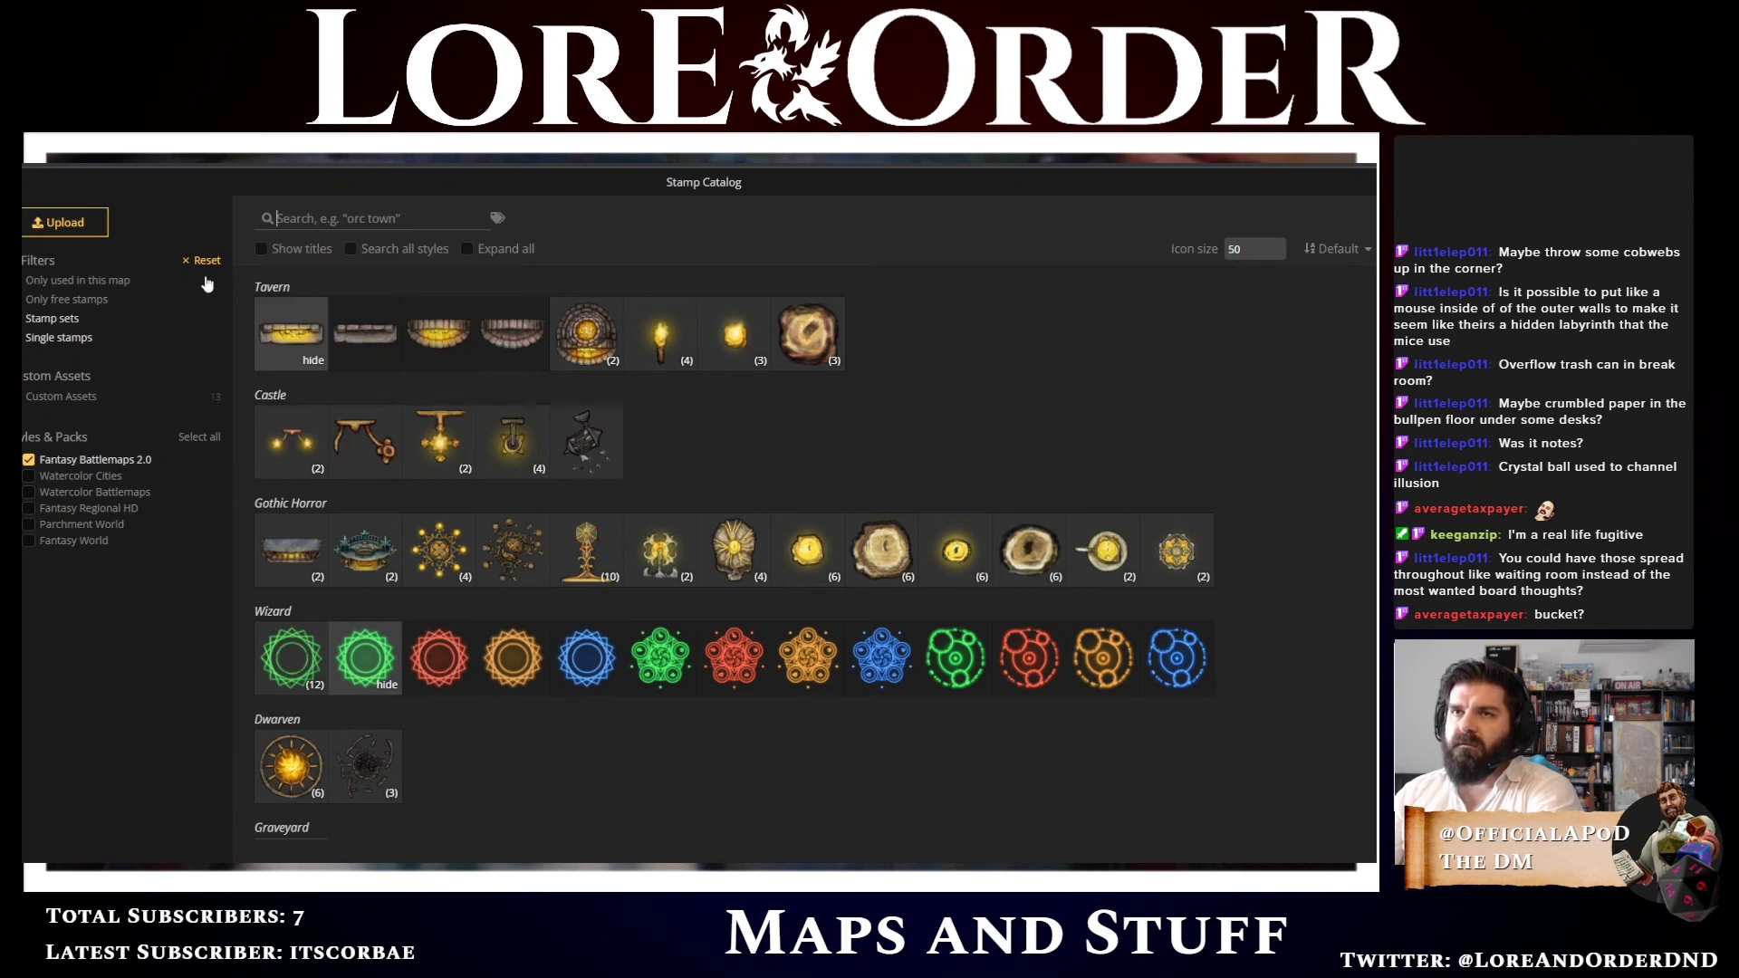
{"action": "left_click", "coordinate": [60, 396]}
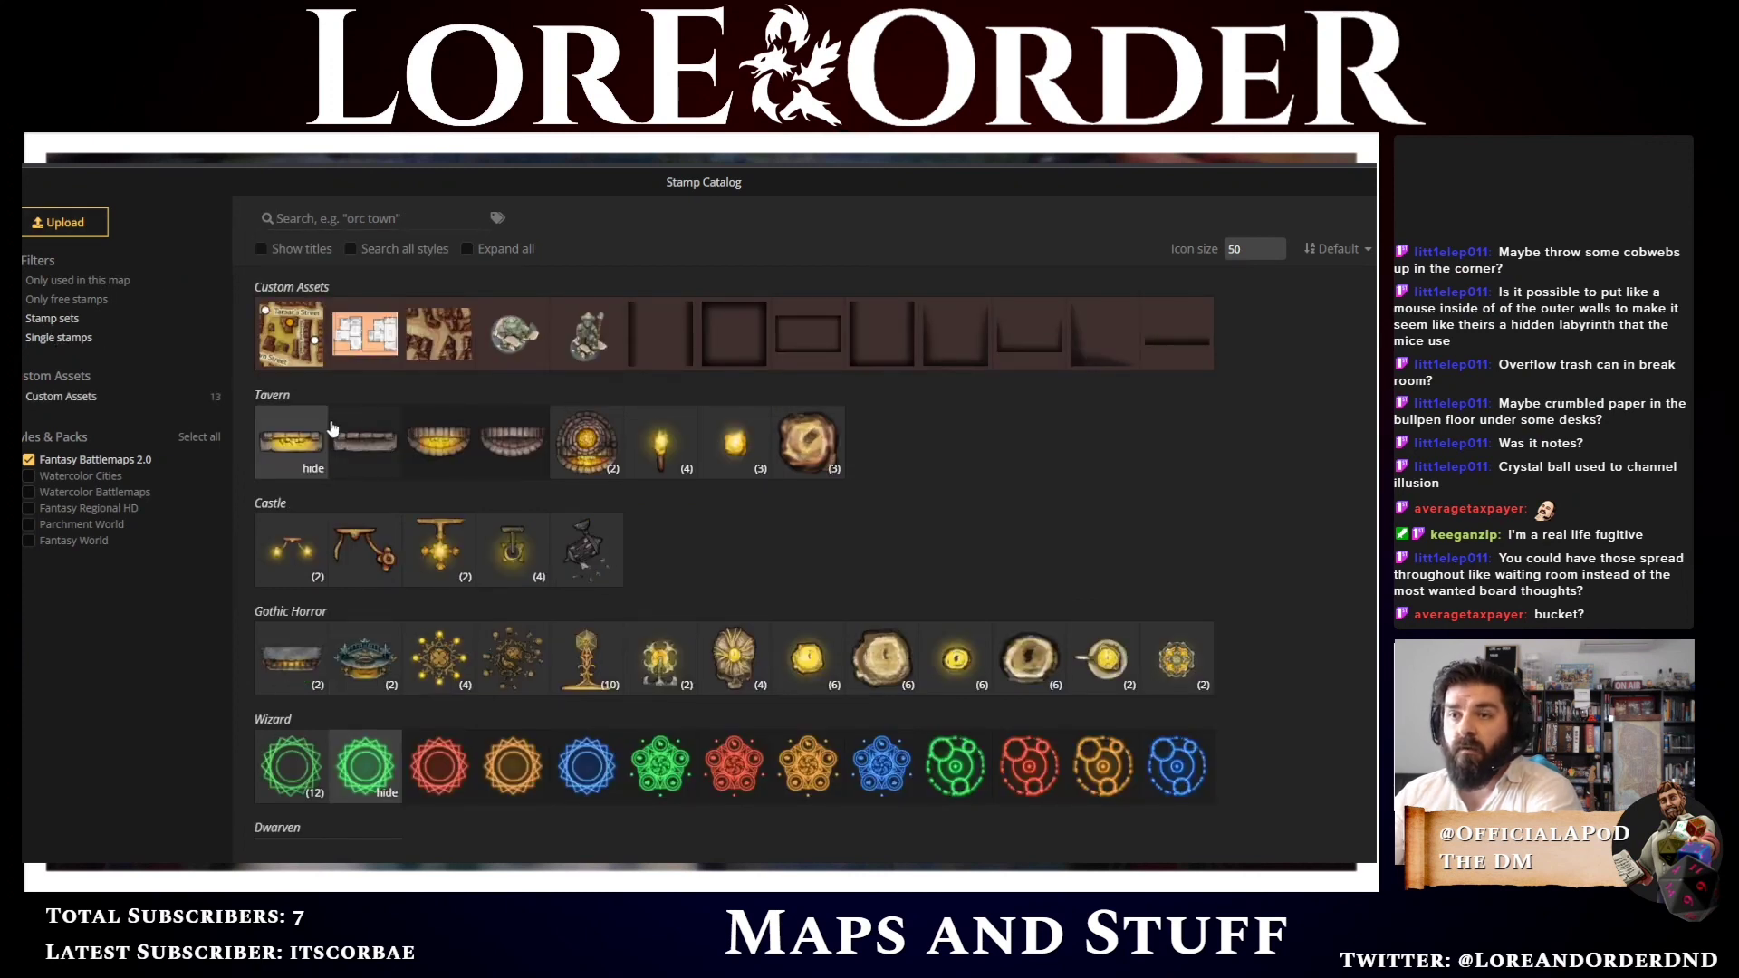
{"action": "scroll", "coordinate": [391, 507], "scroll_direction": "down", "scroll_amount": 1}
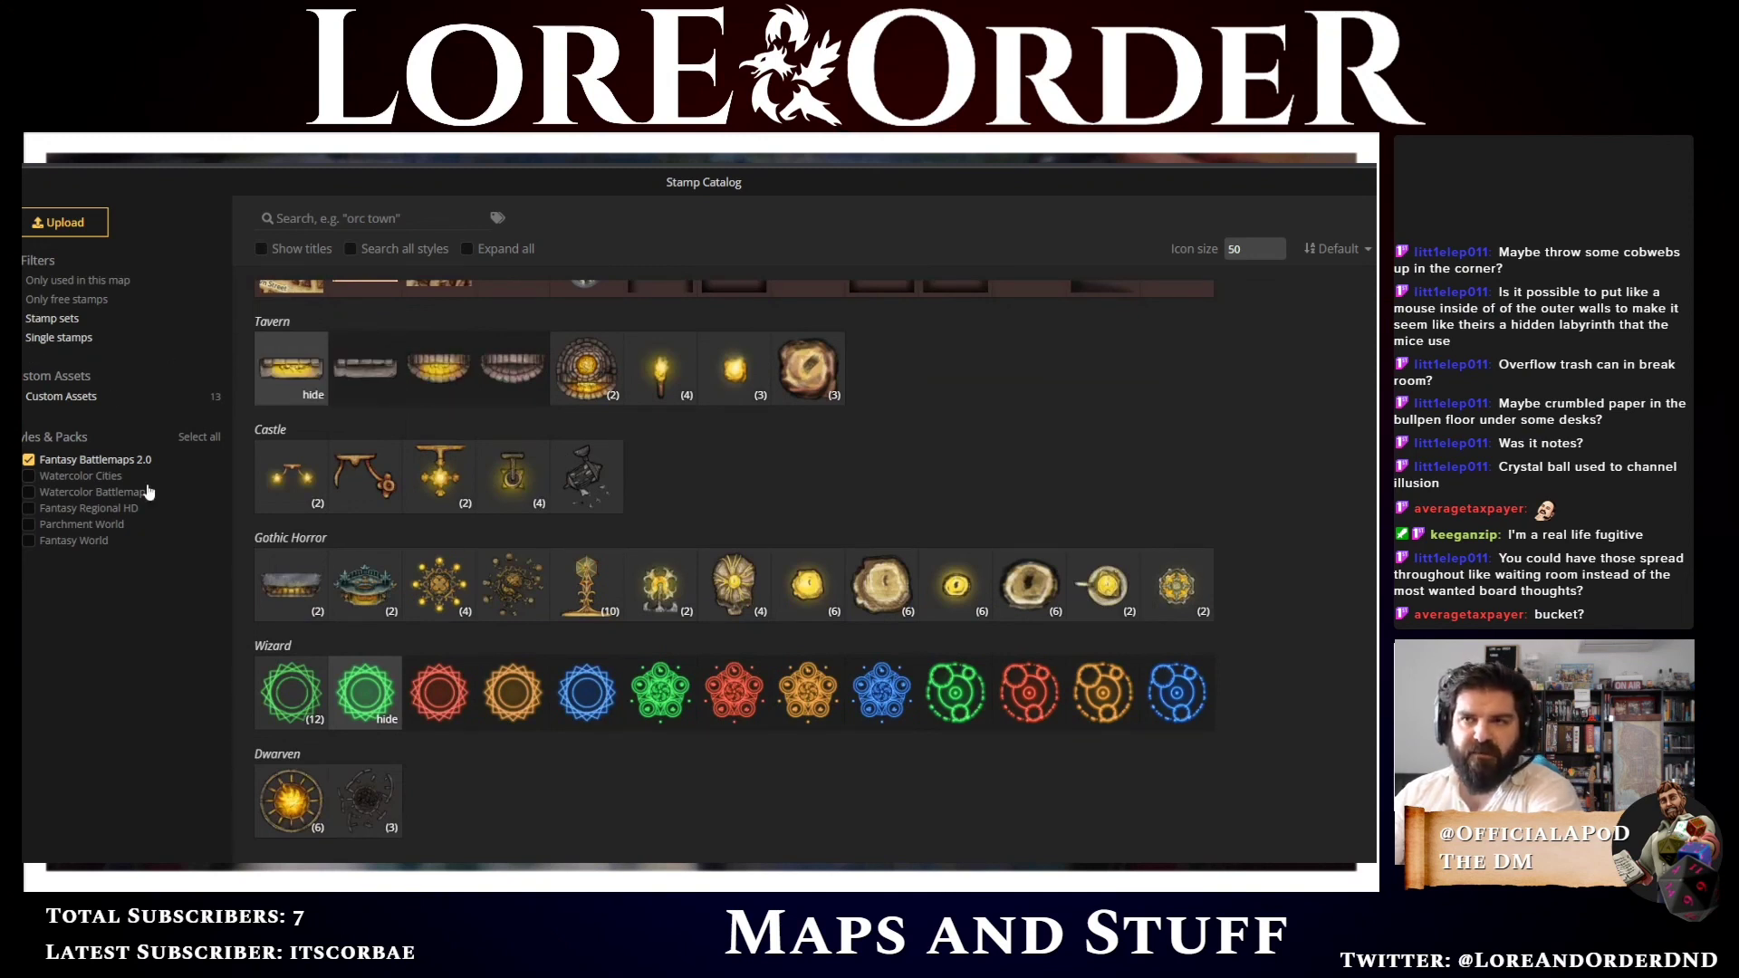
{"action": "left_click", "coordinate": [329, 220]}
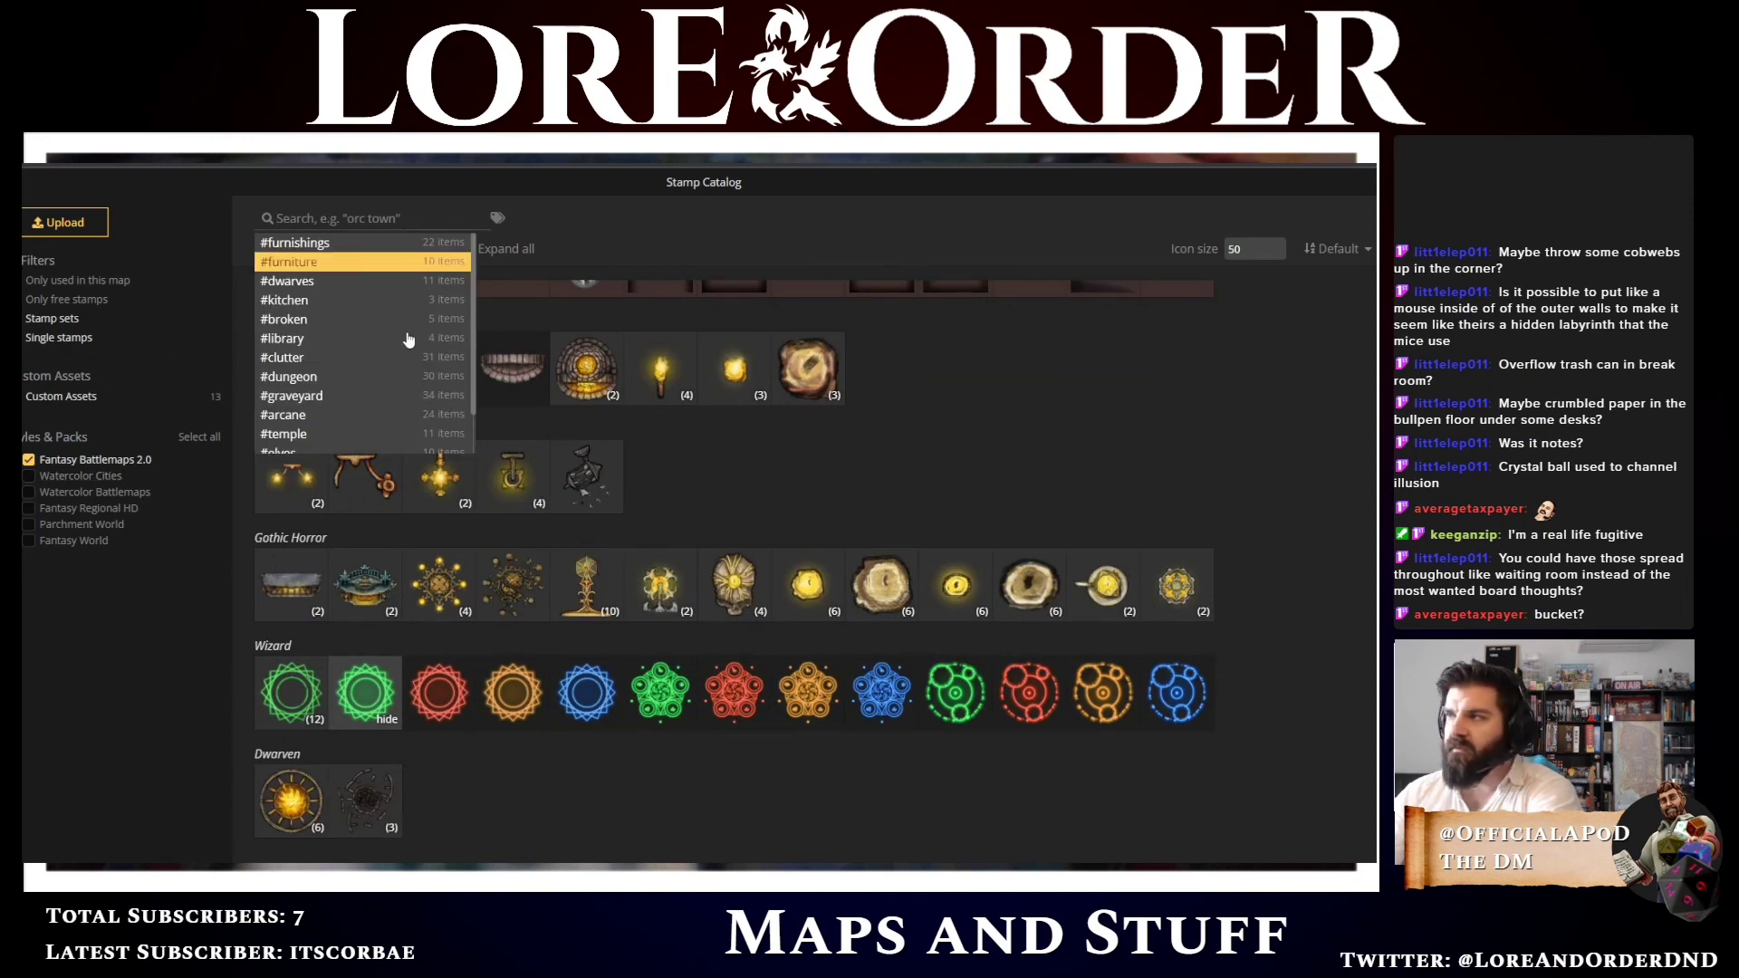
{"action": "scroll", "coordinate": [710, 408], "scroll_direction": "up", "scroll_amount": 1}
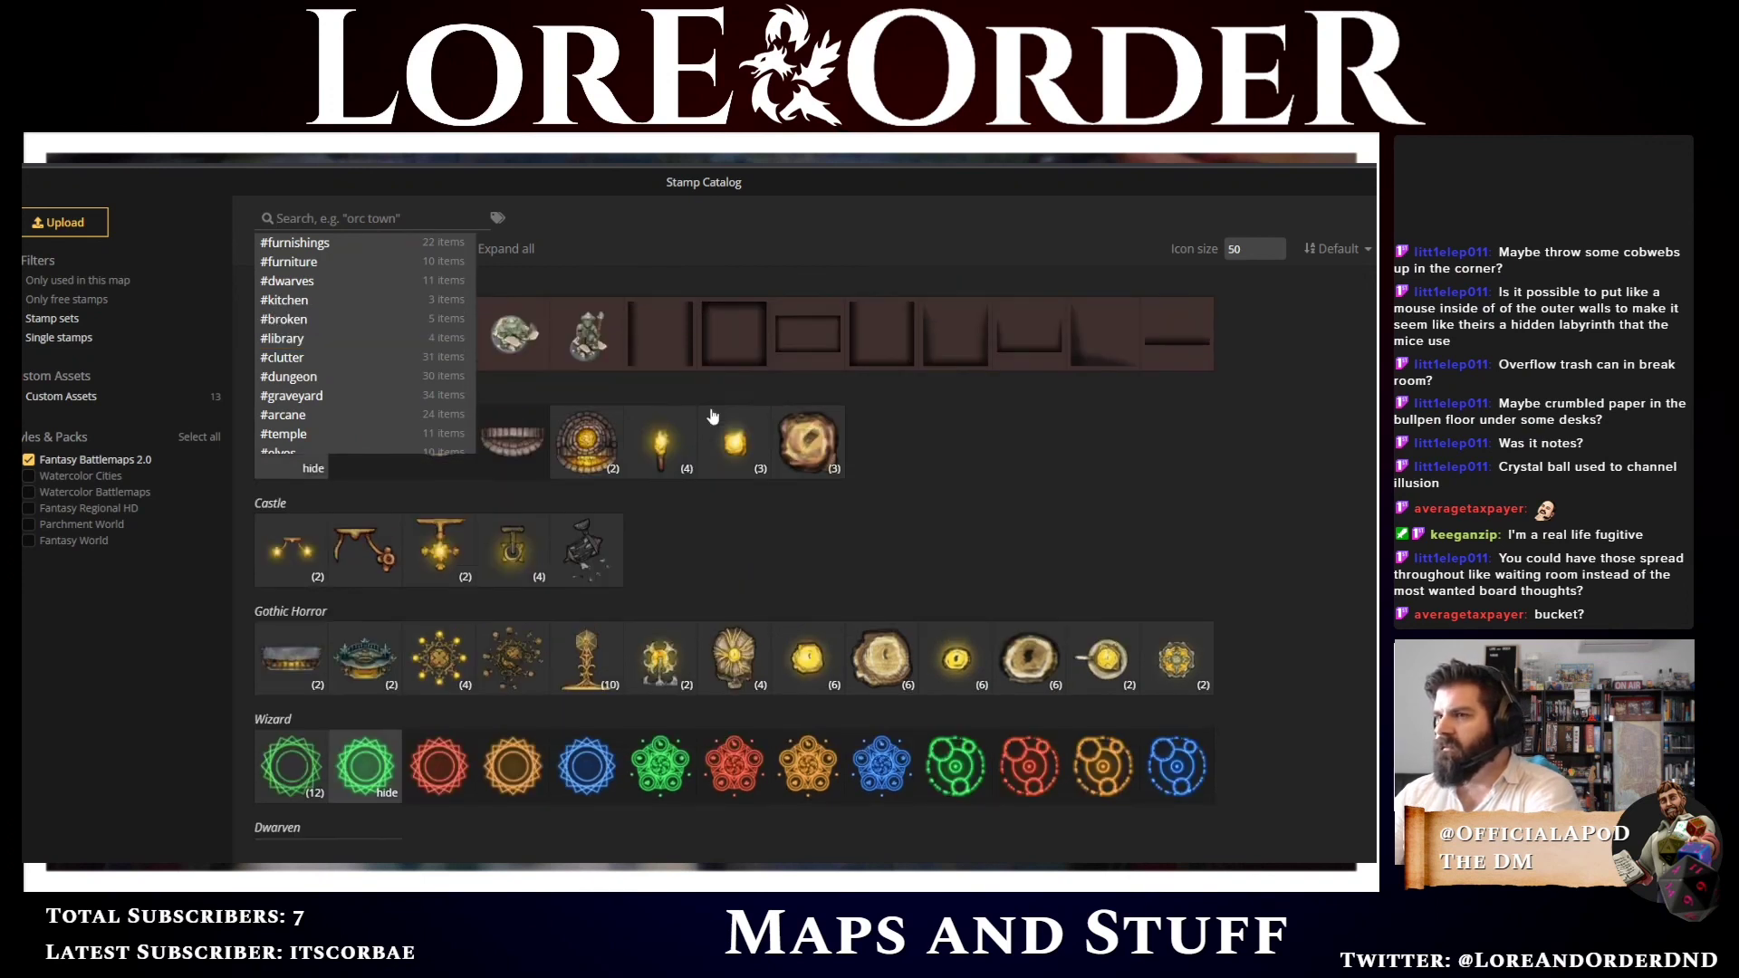
{"action": "scroll", "coordinate": [710, 413], "scroll_direction": "down", "scroll_amount": 10}
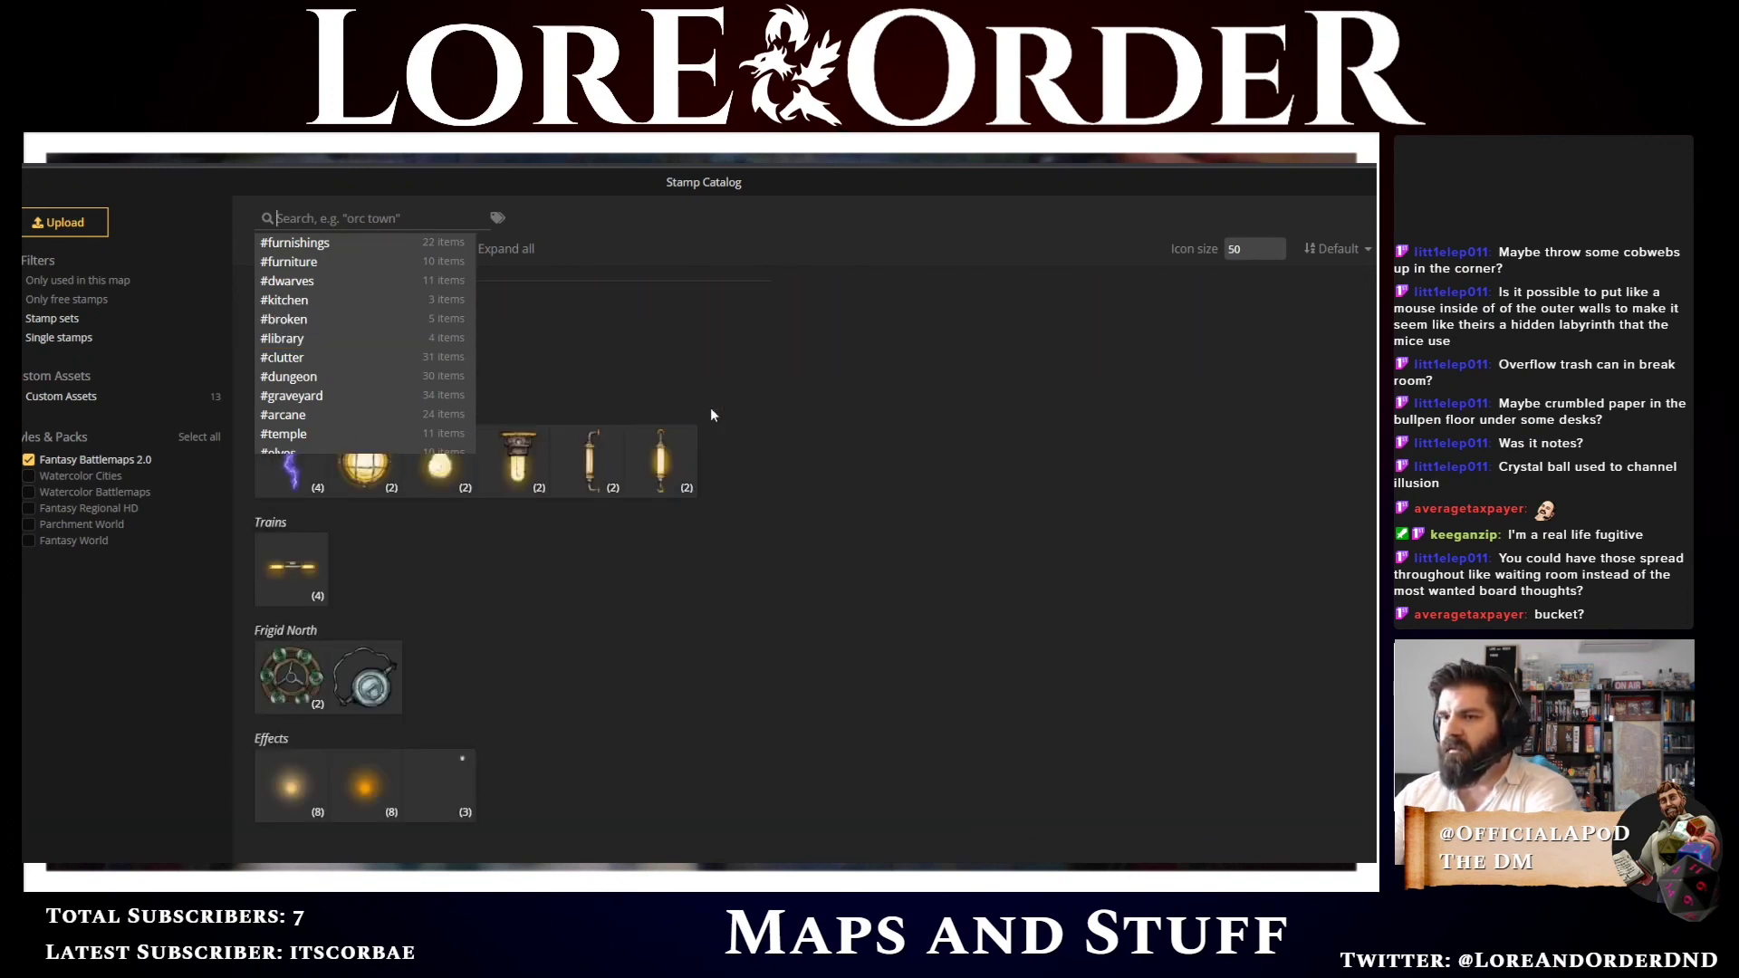
{"action": "scroll", "coordinate": [710, 407], "scroll_direction": "up", "scroll_amount": 4}
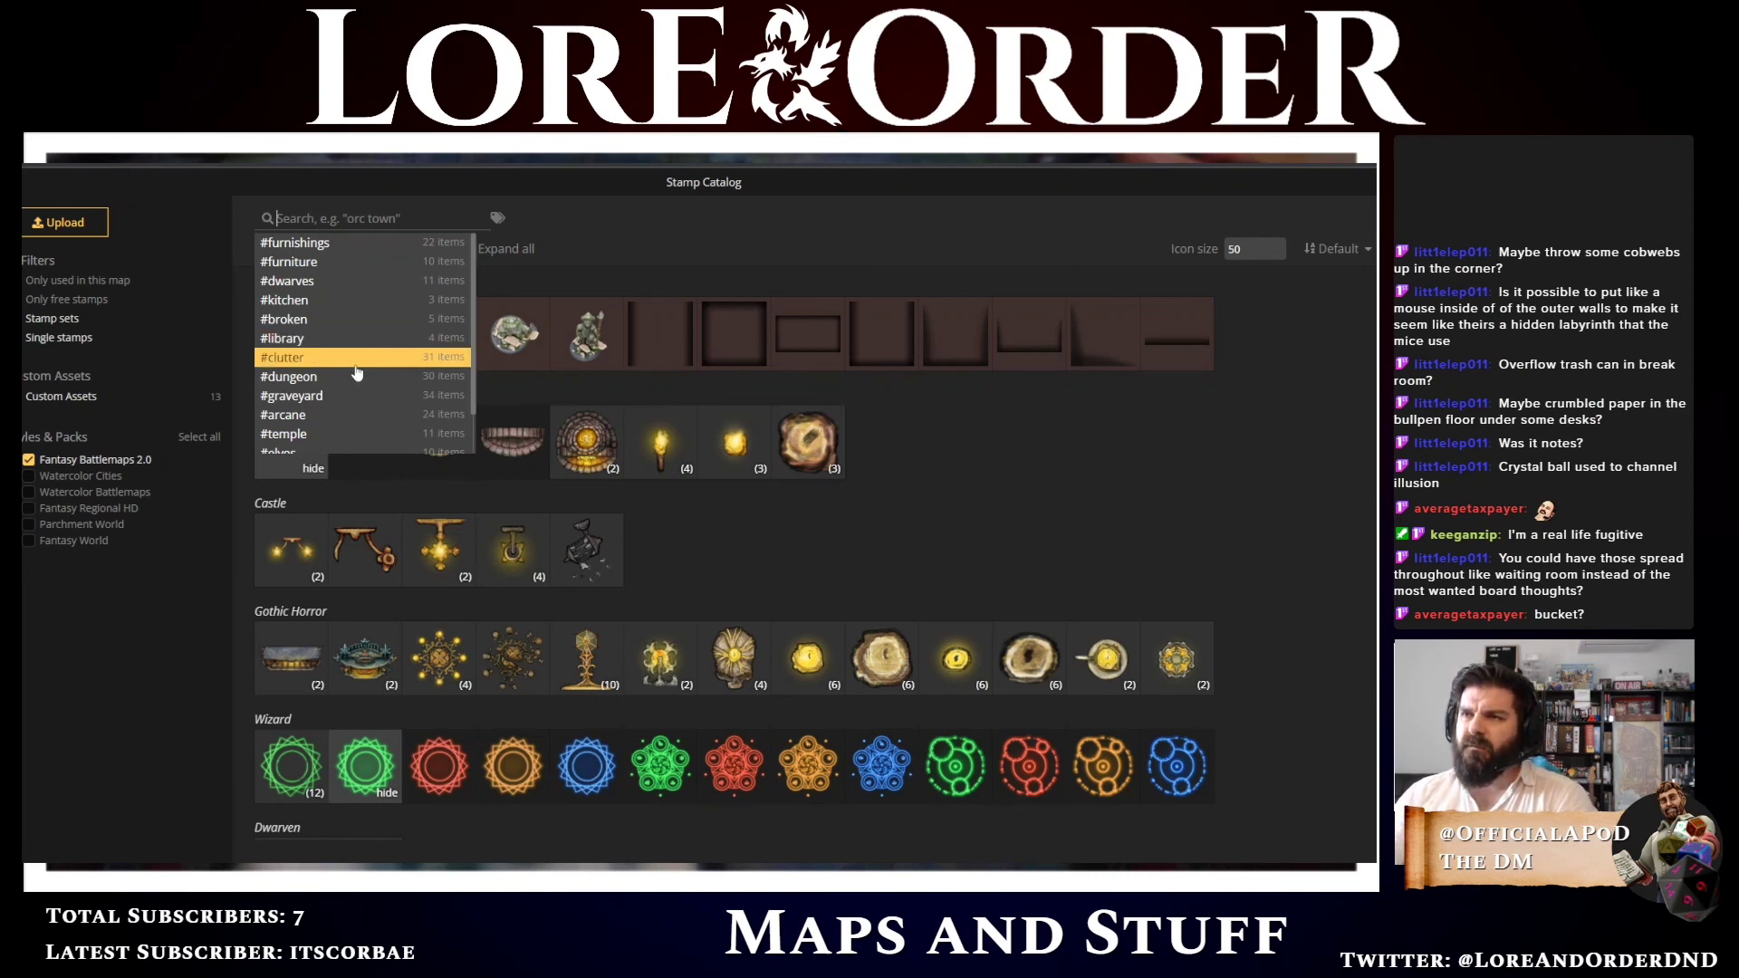
{"action": "left_click", "coordinate": [161, 240]}
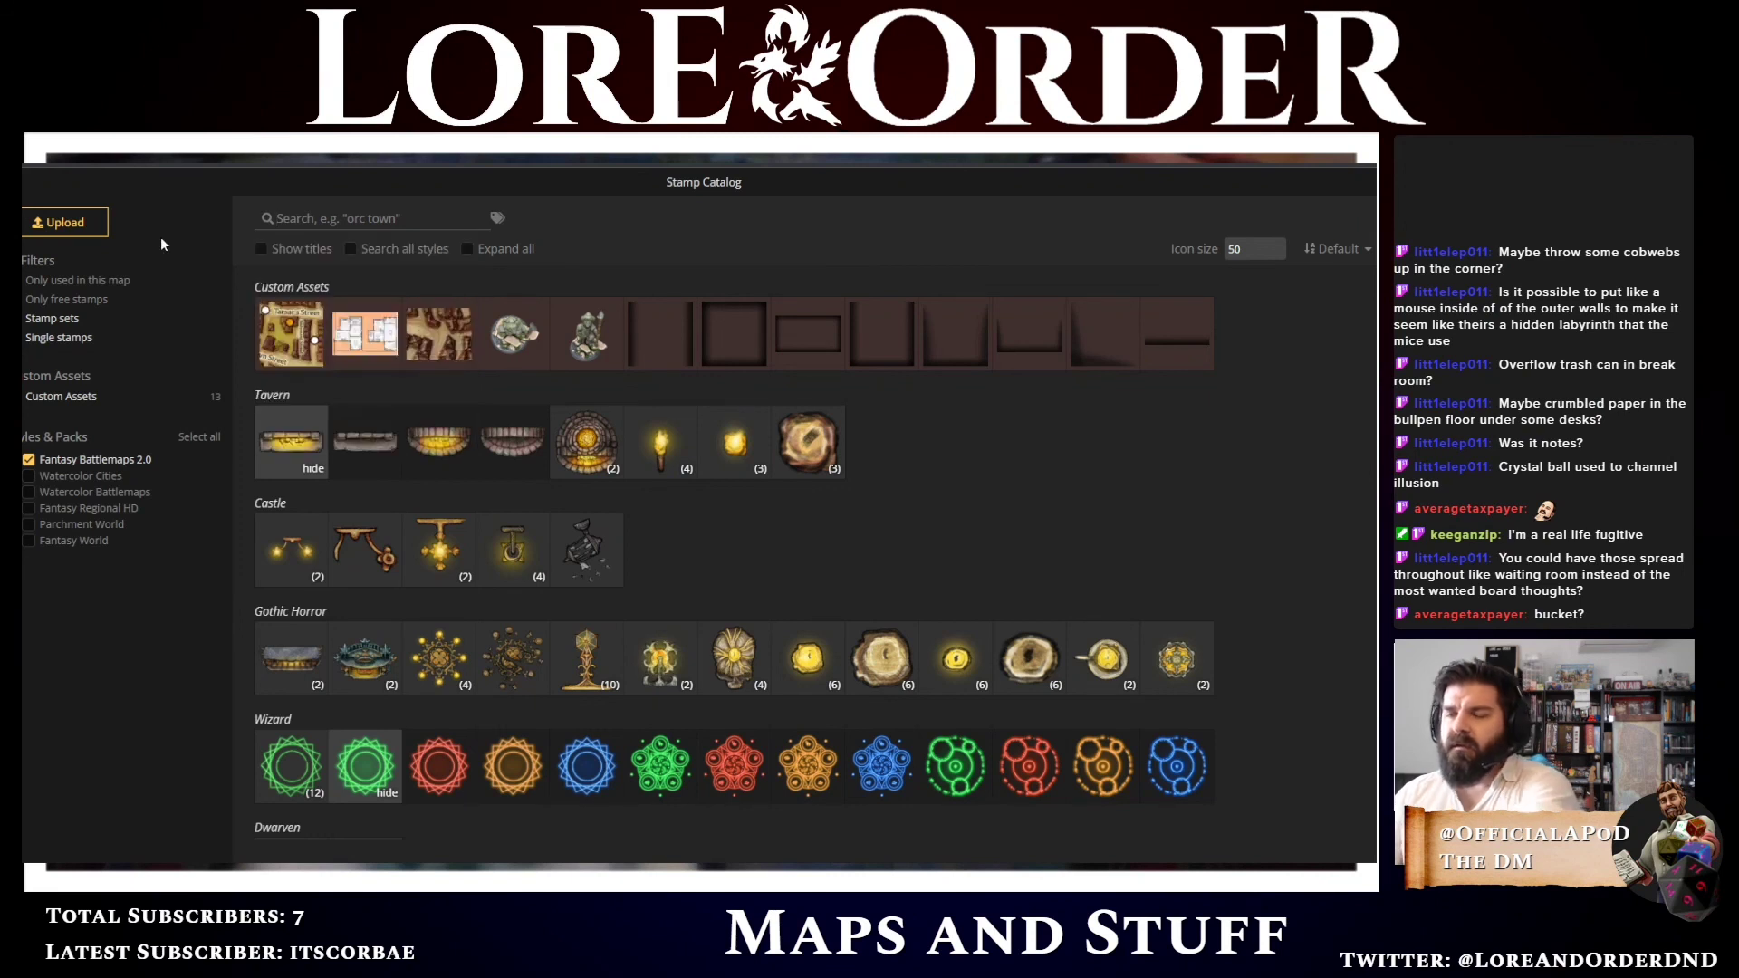
{"action": "key", "text": "Escape"}
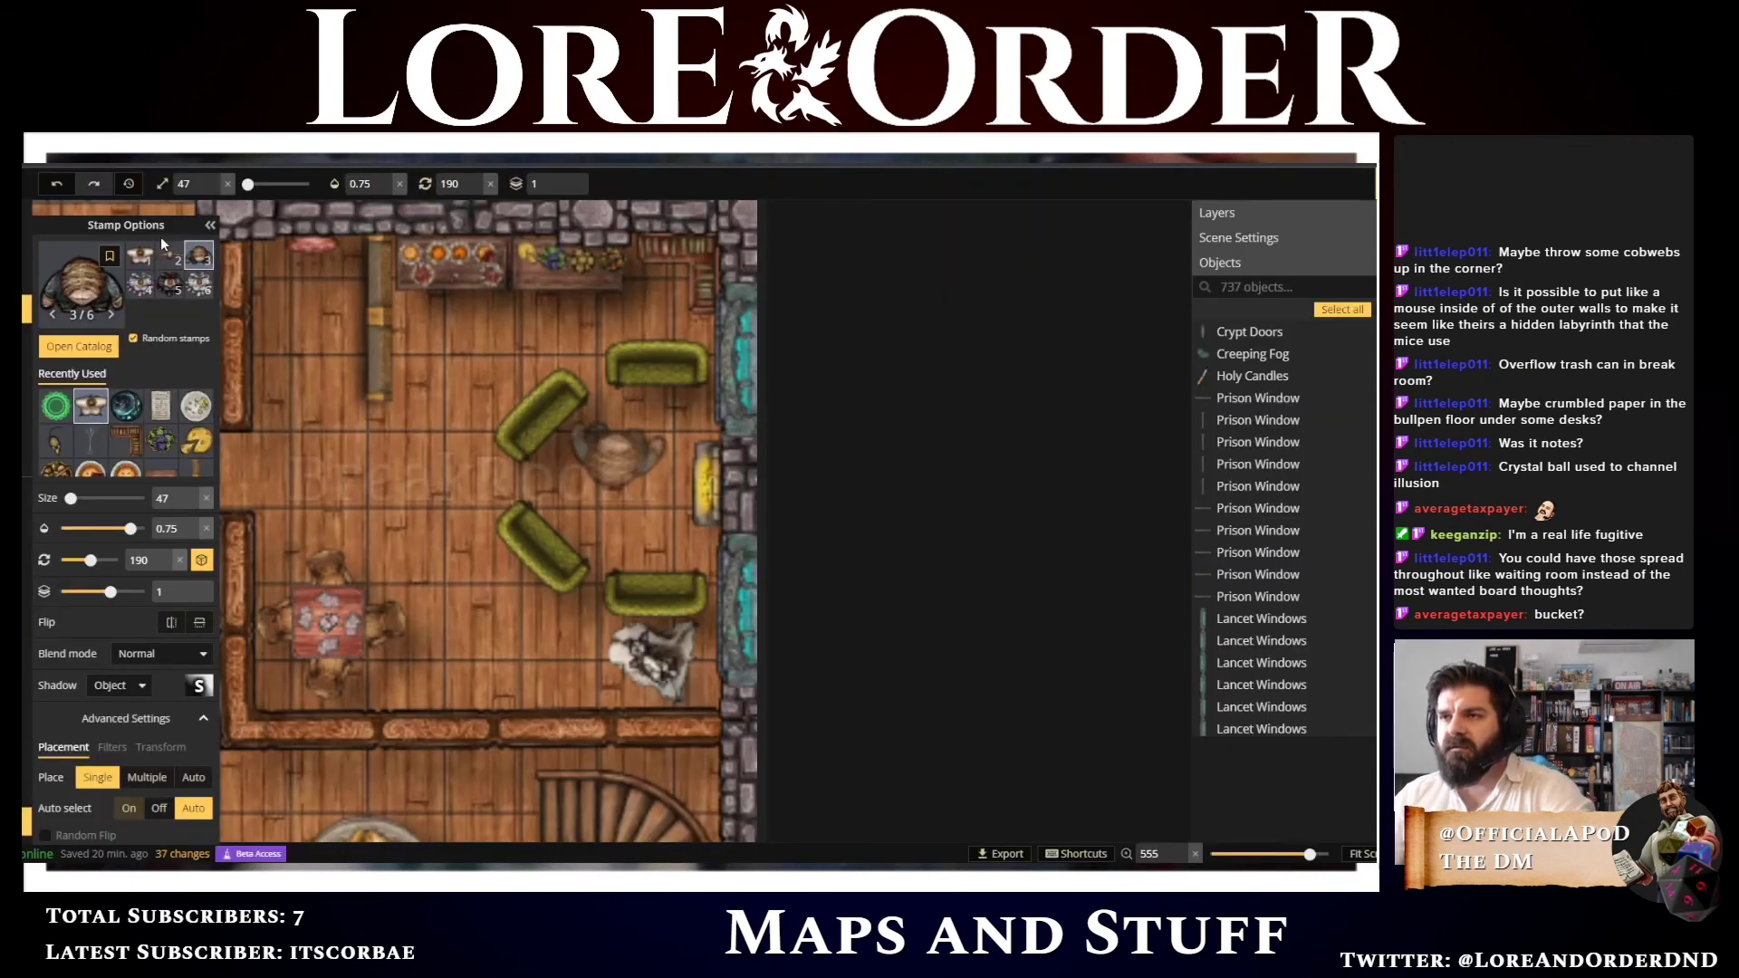
Open the stamp catalog, clear the light tag filter, search for bucket and choose a Milk Bucket stamp
{"action": "left_click", "coordinate": [82, 302]}
{"action": "scroll", "coordinate": [790, 568], "scroll_direction": "down", "scroll_amount": 1}
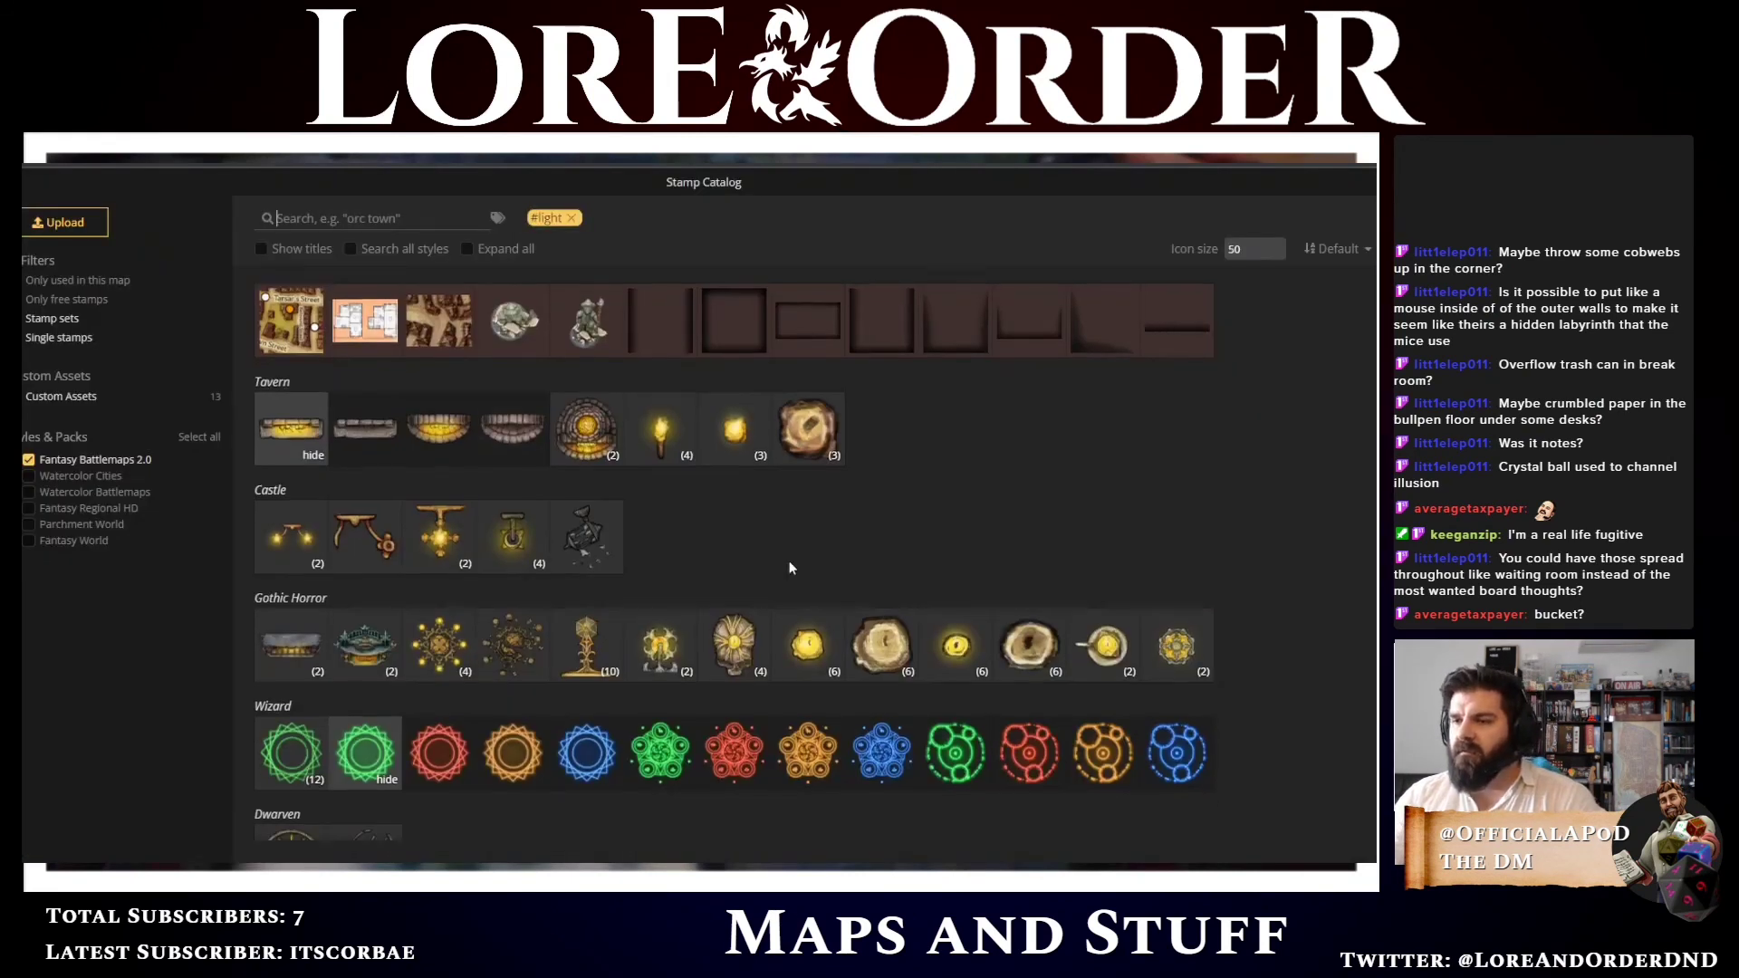
{"action": "scroll", "coordinate": [790, 568], "scroll_direction": "down", "scroll_amount": 5}
{"action": "scroll", "coordinate": [790, 568], "scroll_direction": "up", "scroll_amount": 5}
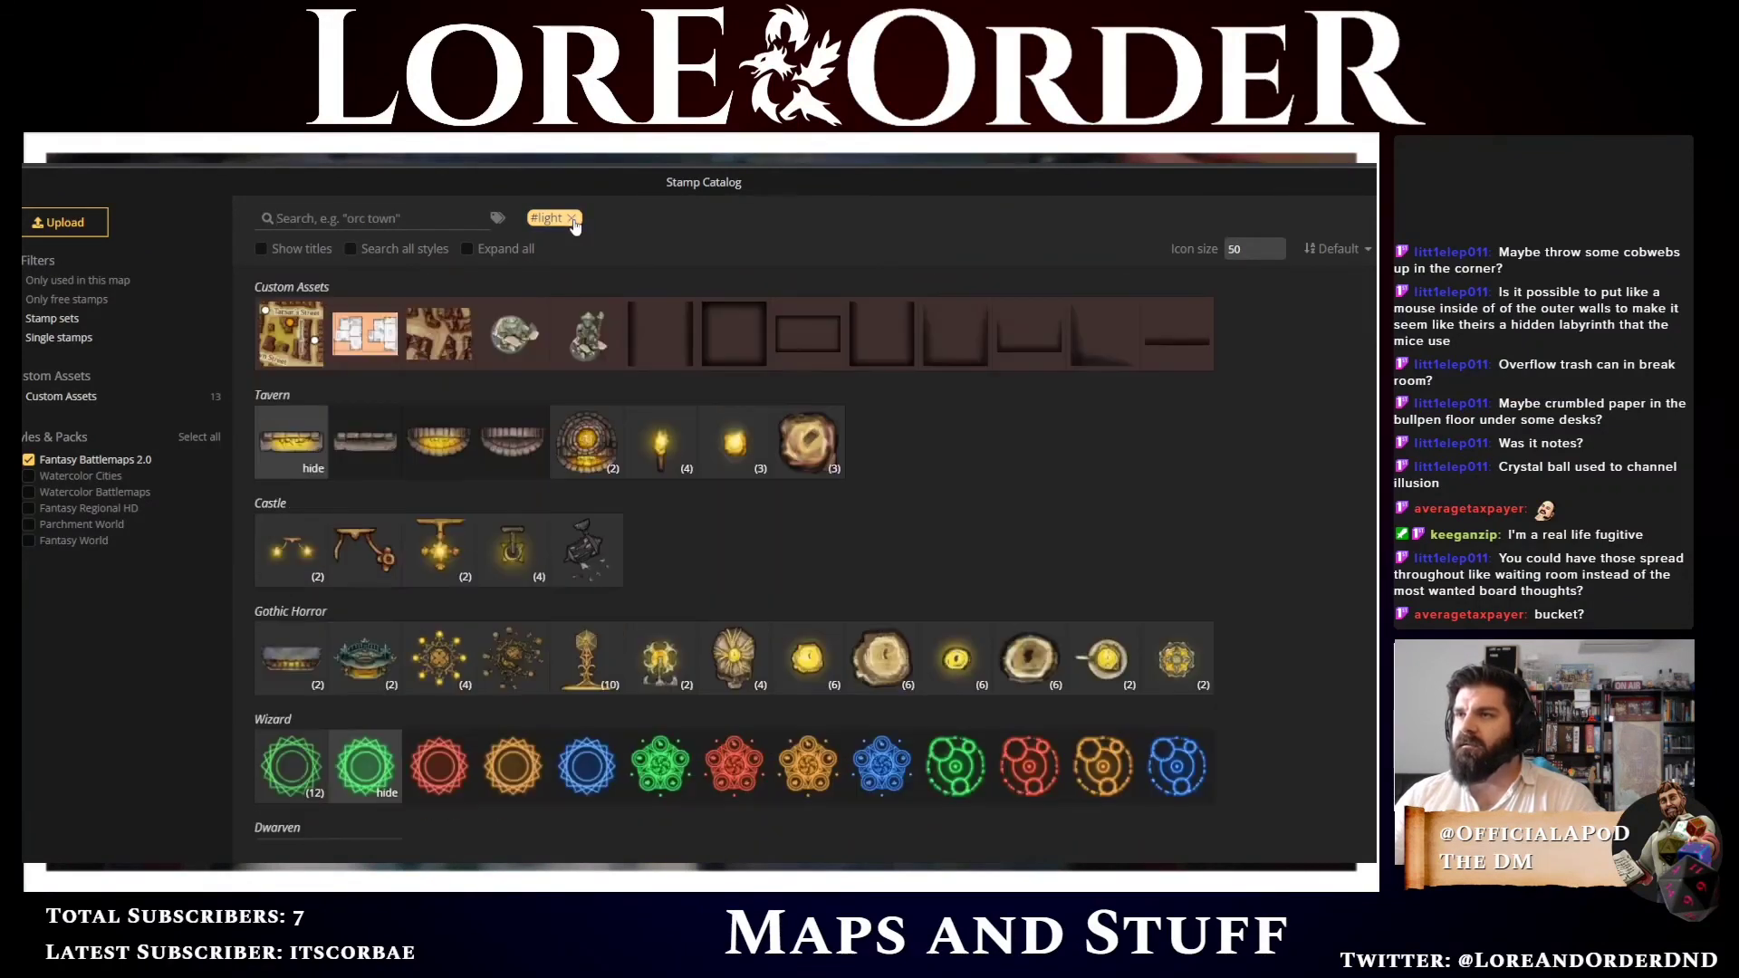
{"action": "left_click", "coordinate": [572, 219]}
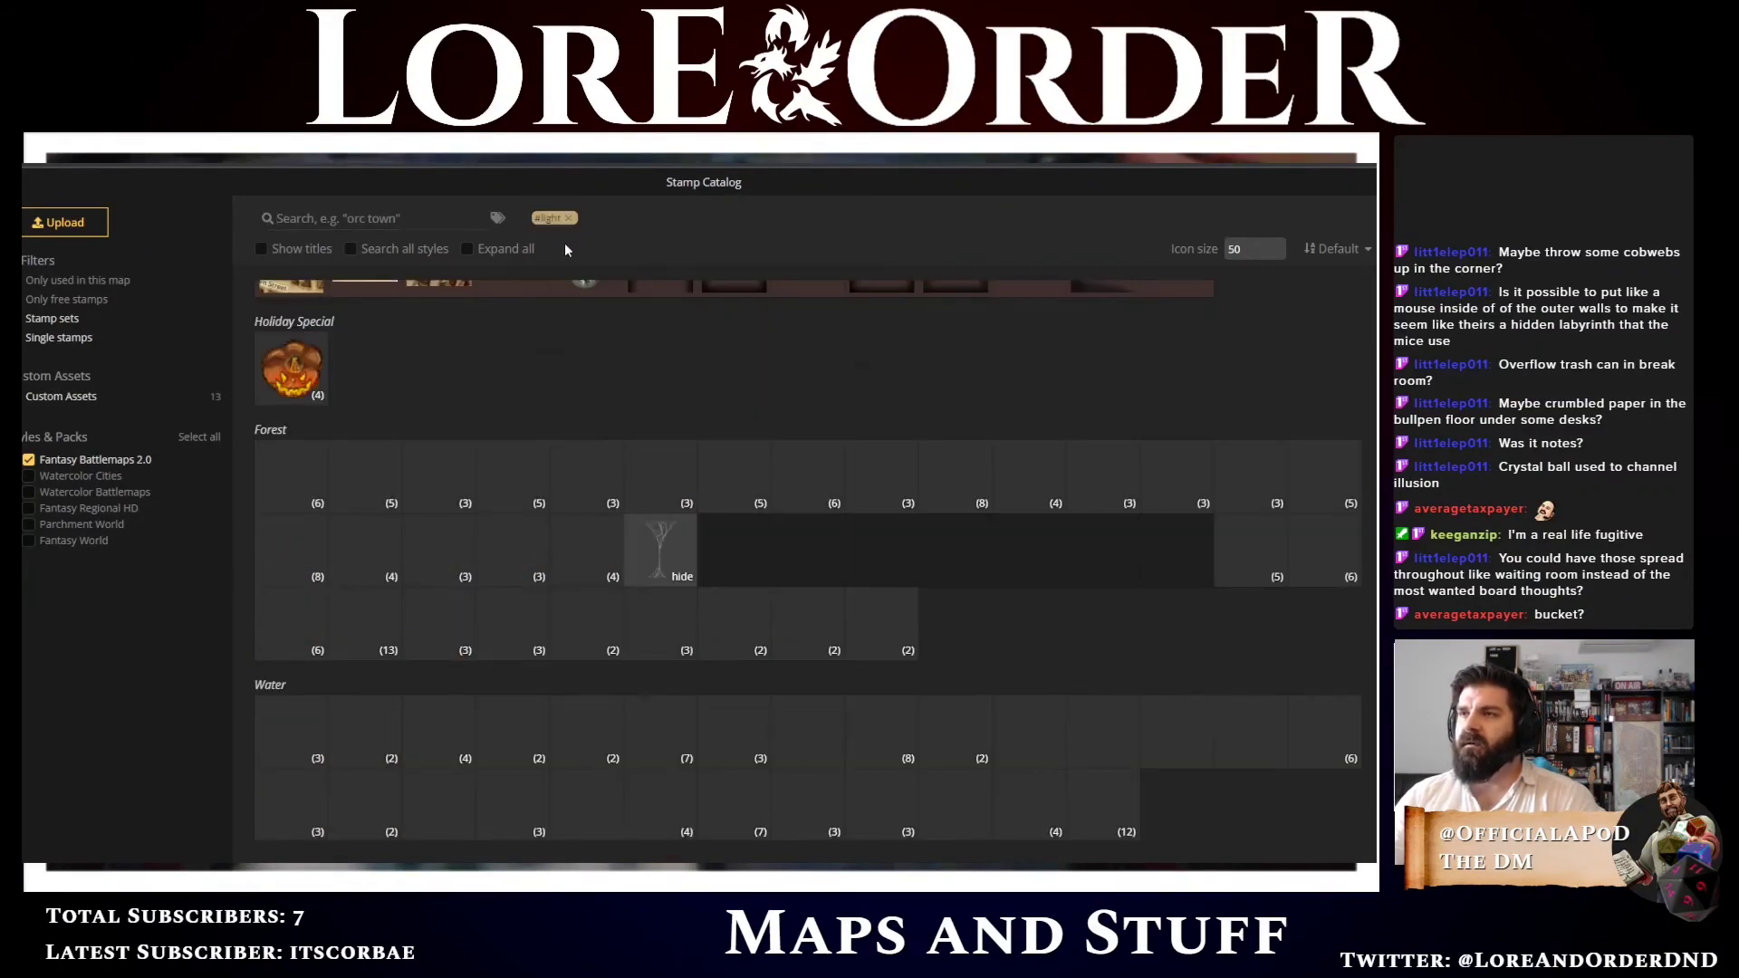
{"action": "left_click", "coordinate": [385, 218]}
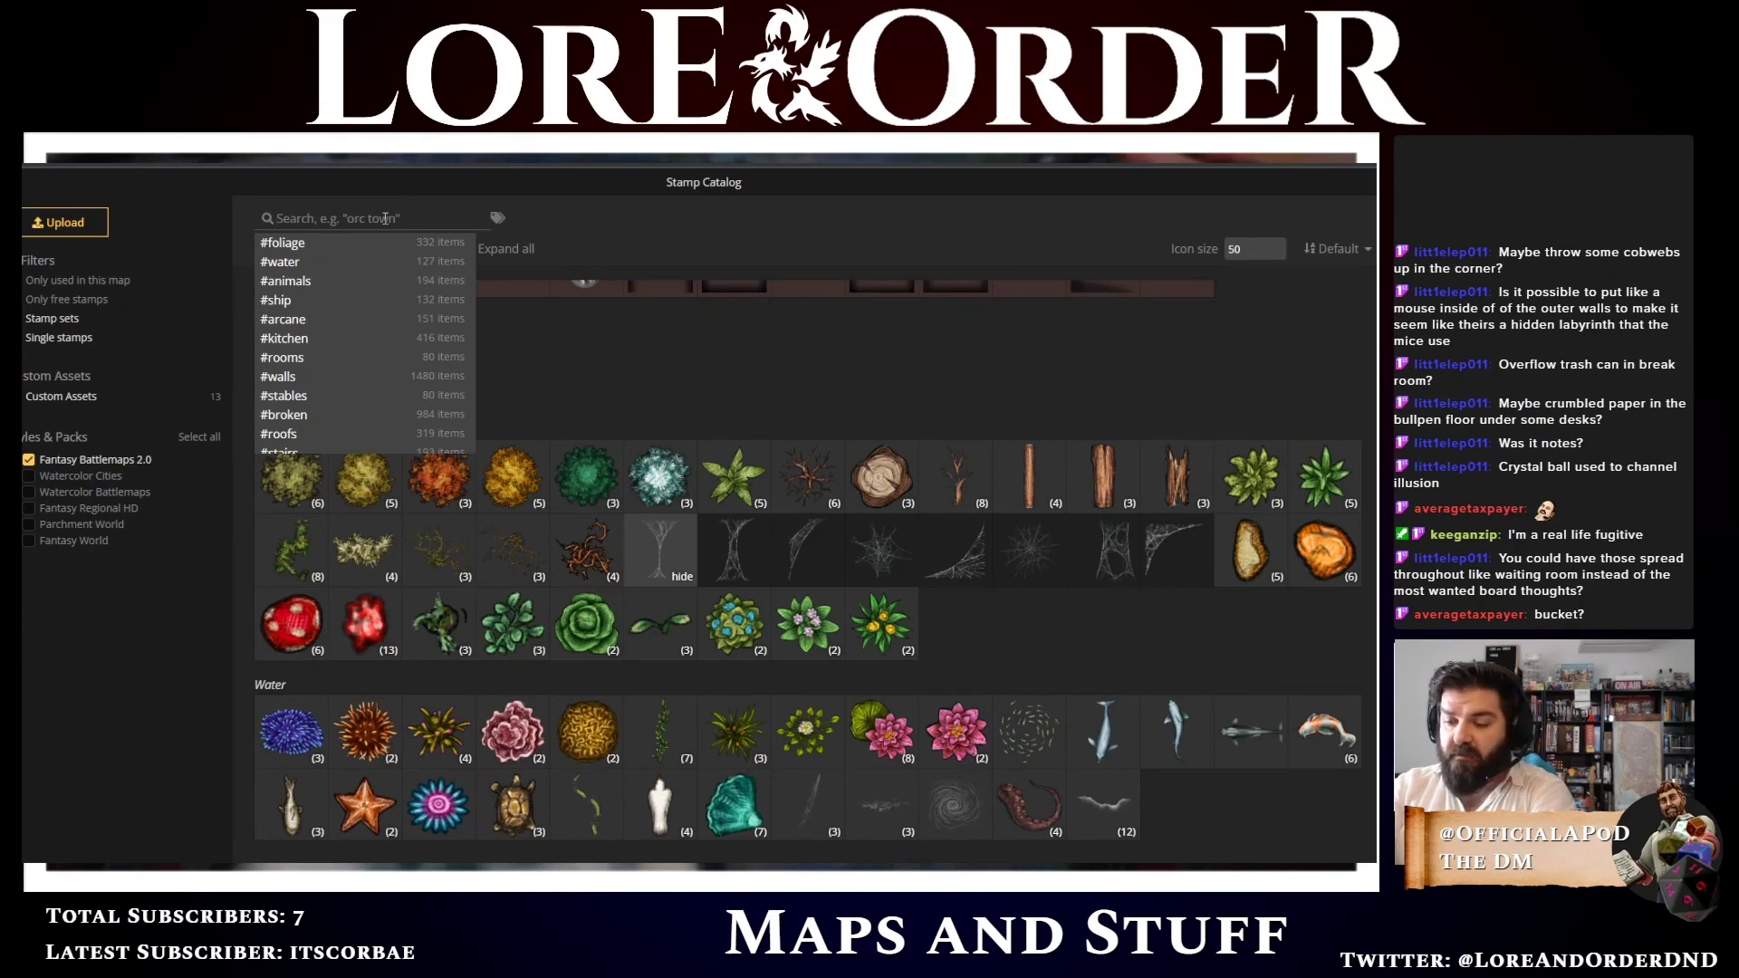
{"action": "type", "text": "bucket"}
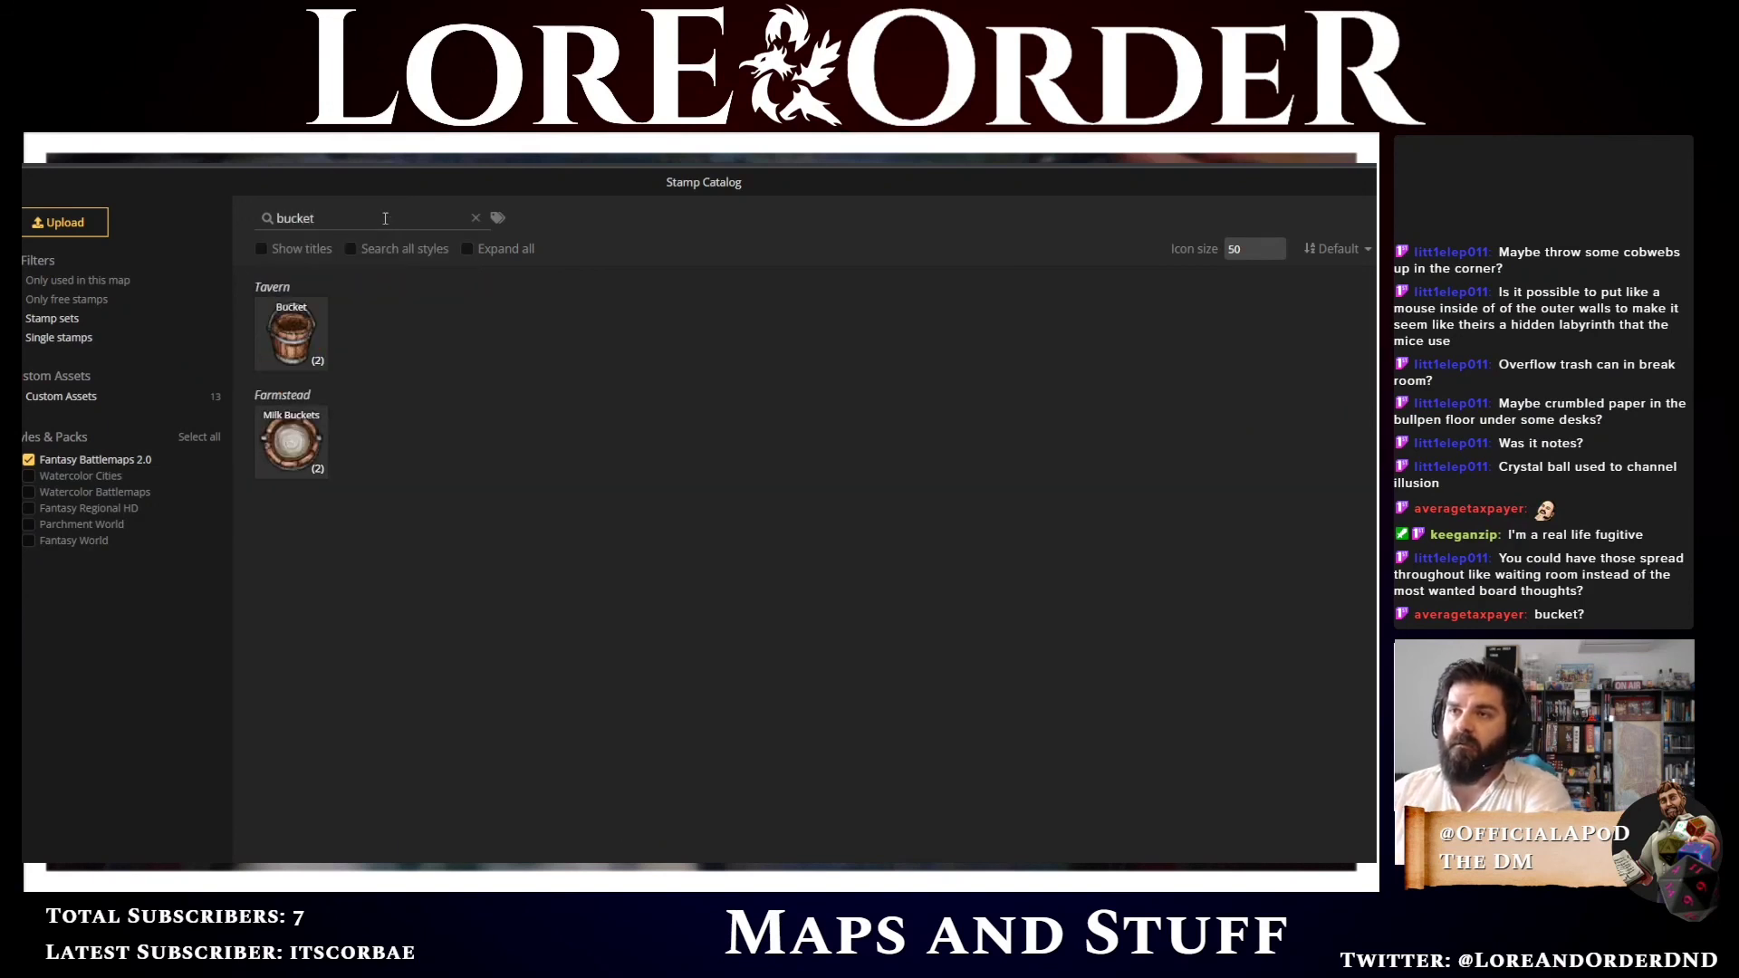
{"action": "left_click", "coordinate": [290, 471]}
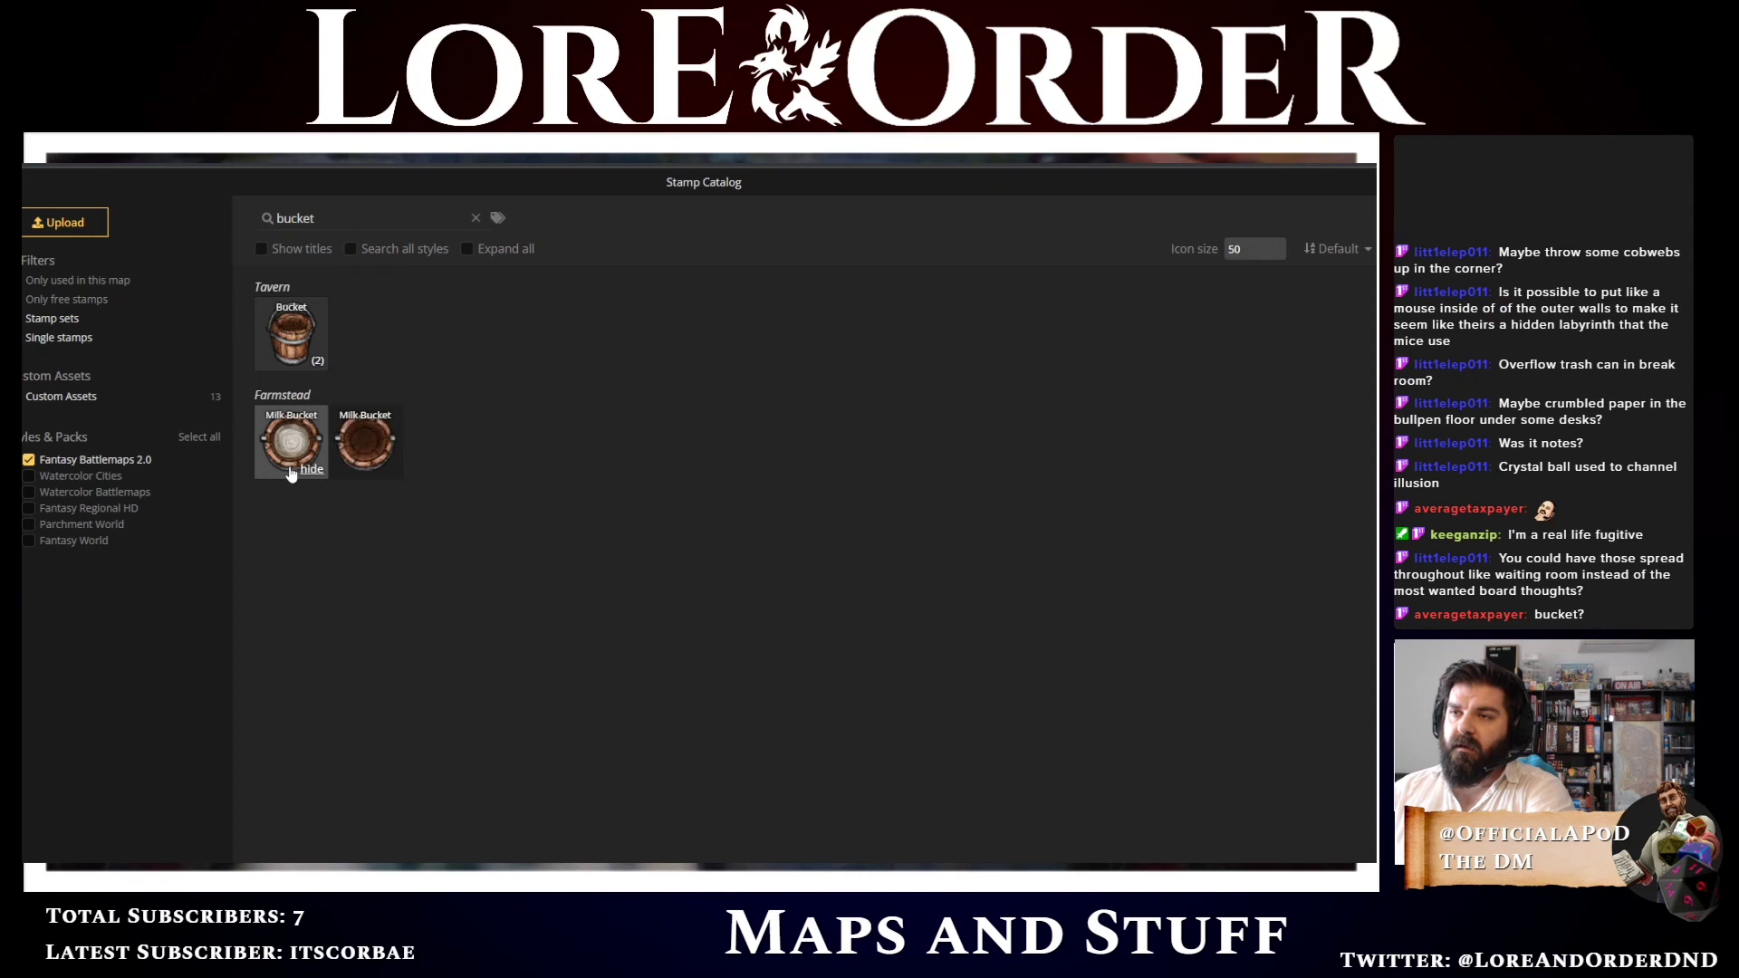
{"action": "left_click", "coordinate": [363, 438]}
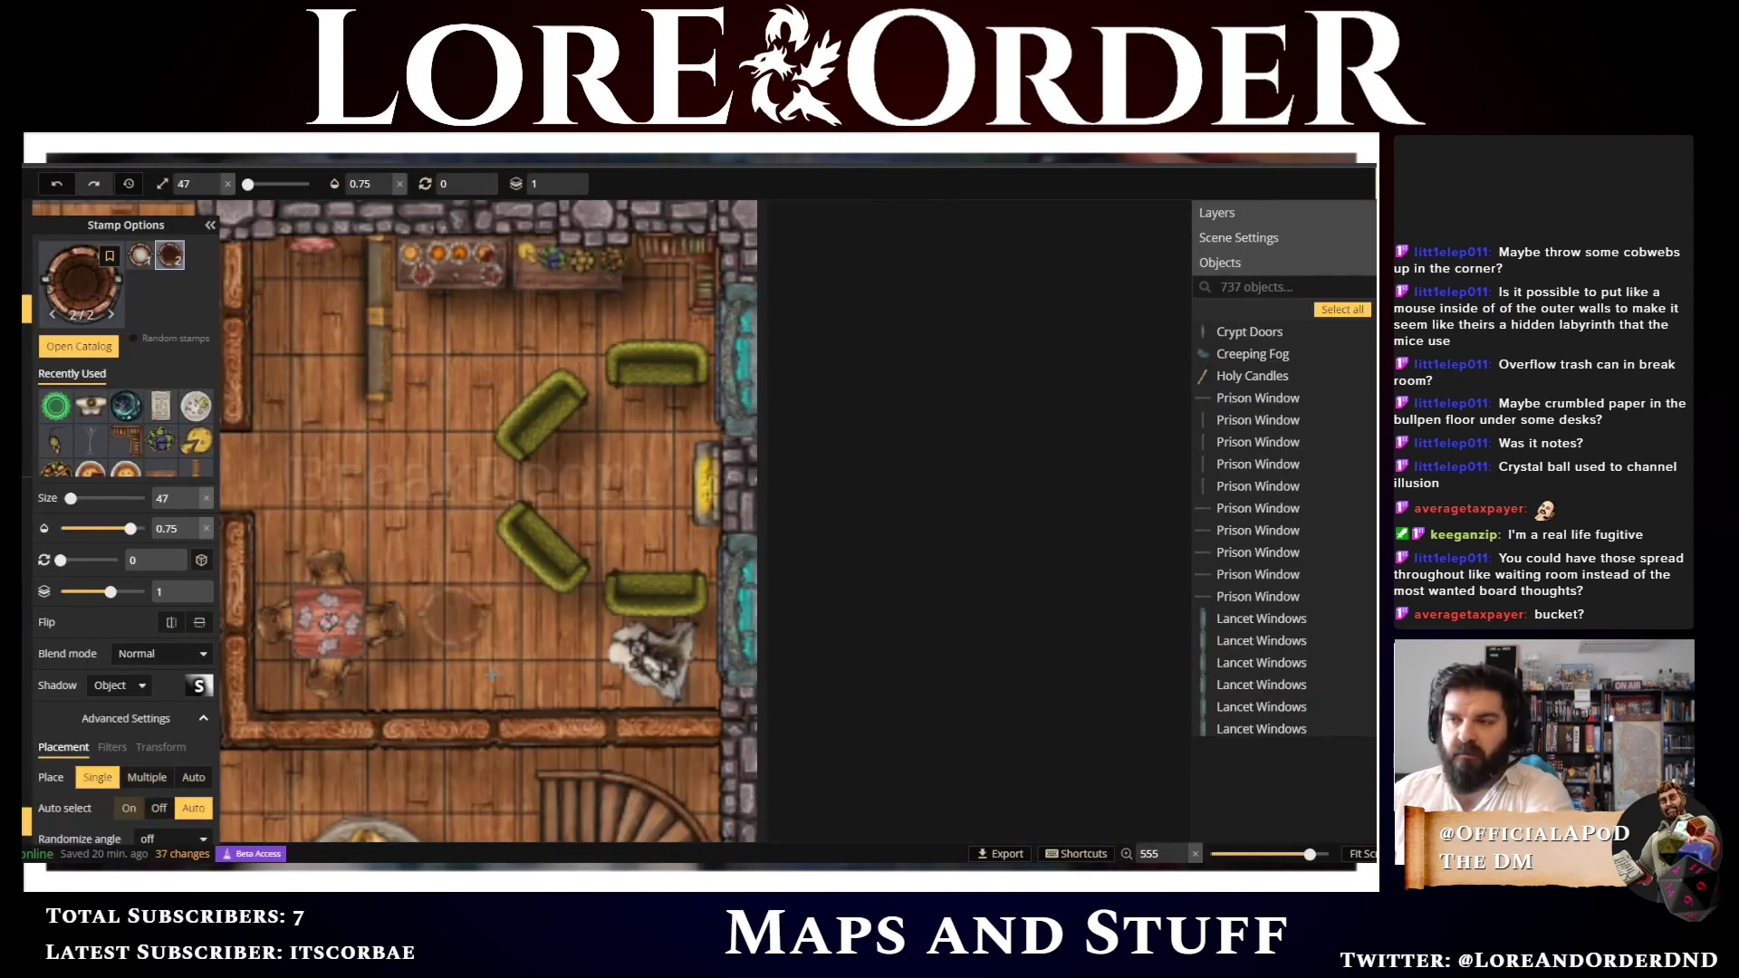
Place the milk bucket at size 30 near the break room's lower wall
{"action": "key", "text": "bracketleft"}
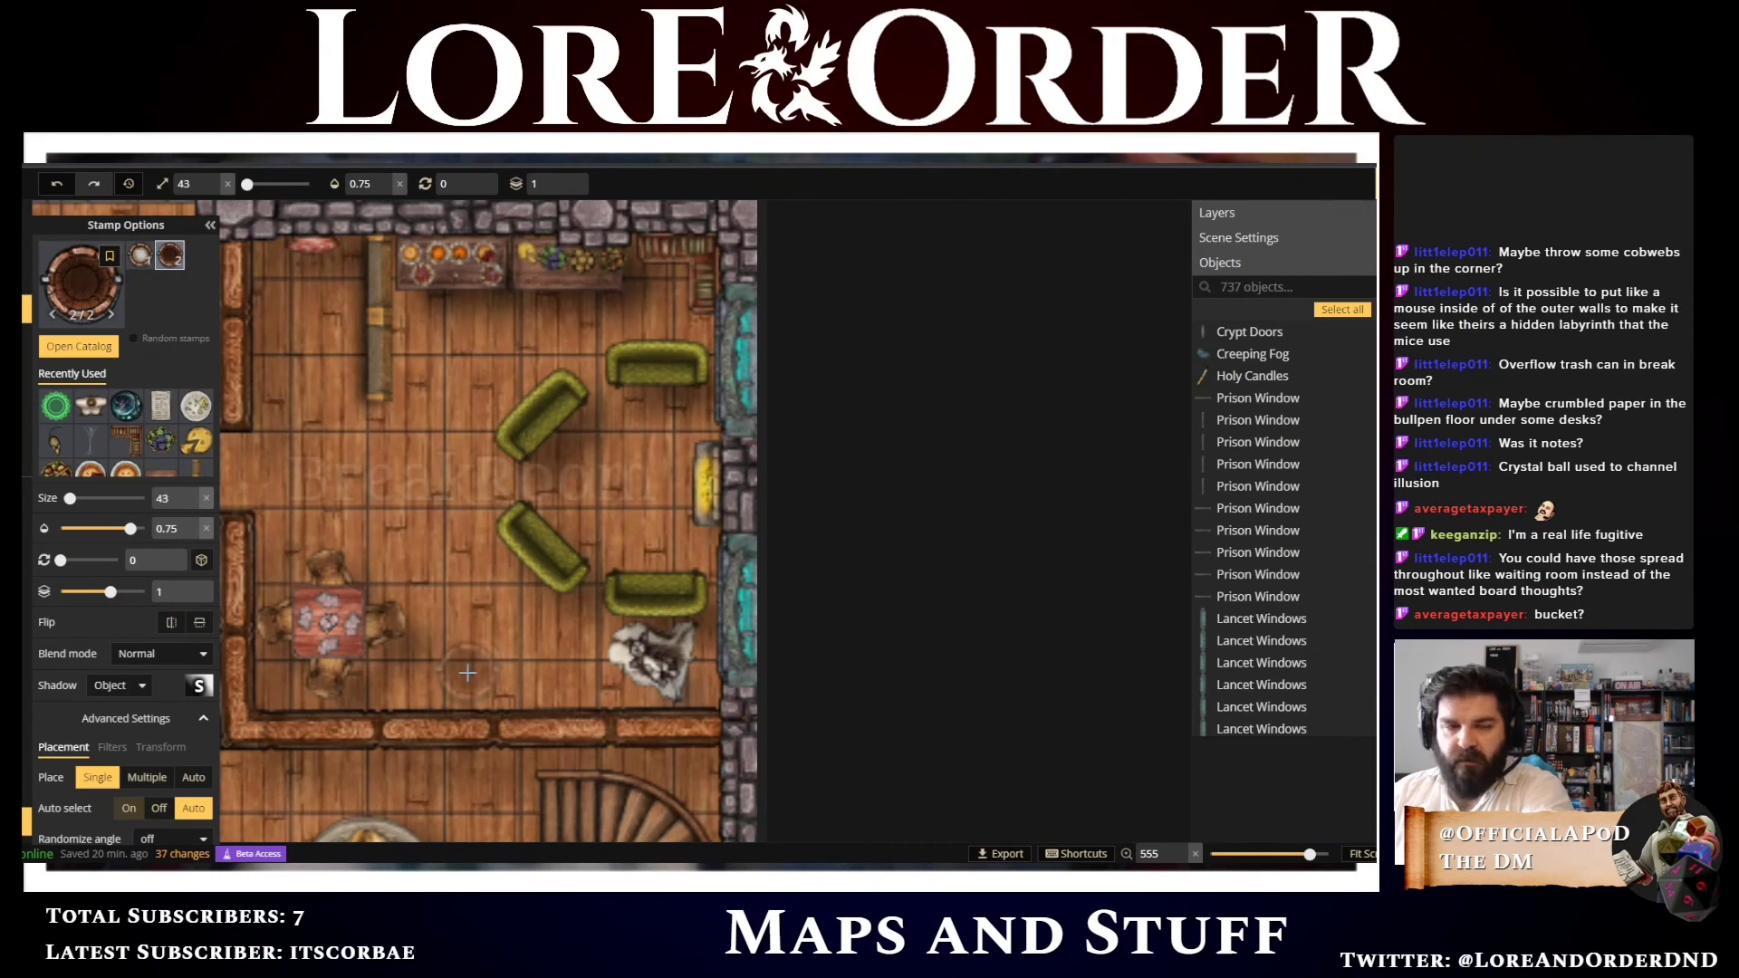
{"action": "key", "text": "bracketleft"}
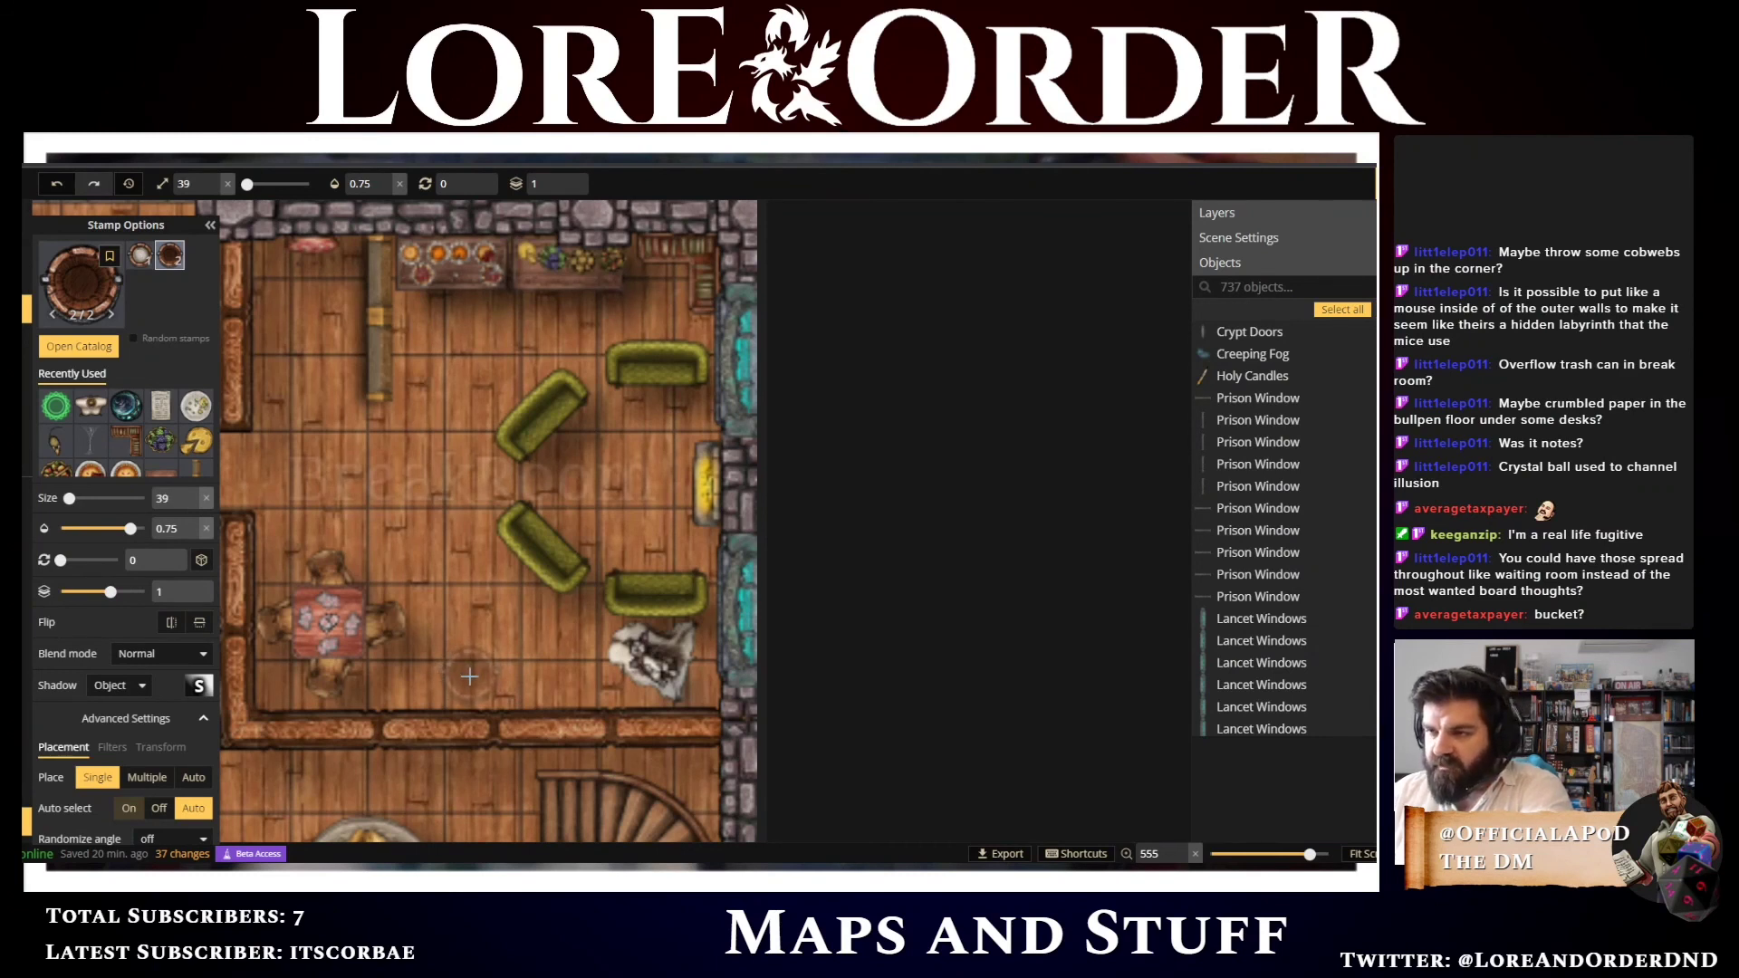
{"action": "key", "text": "bracketleft"}
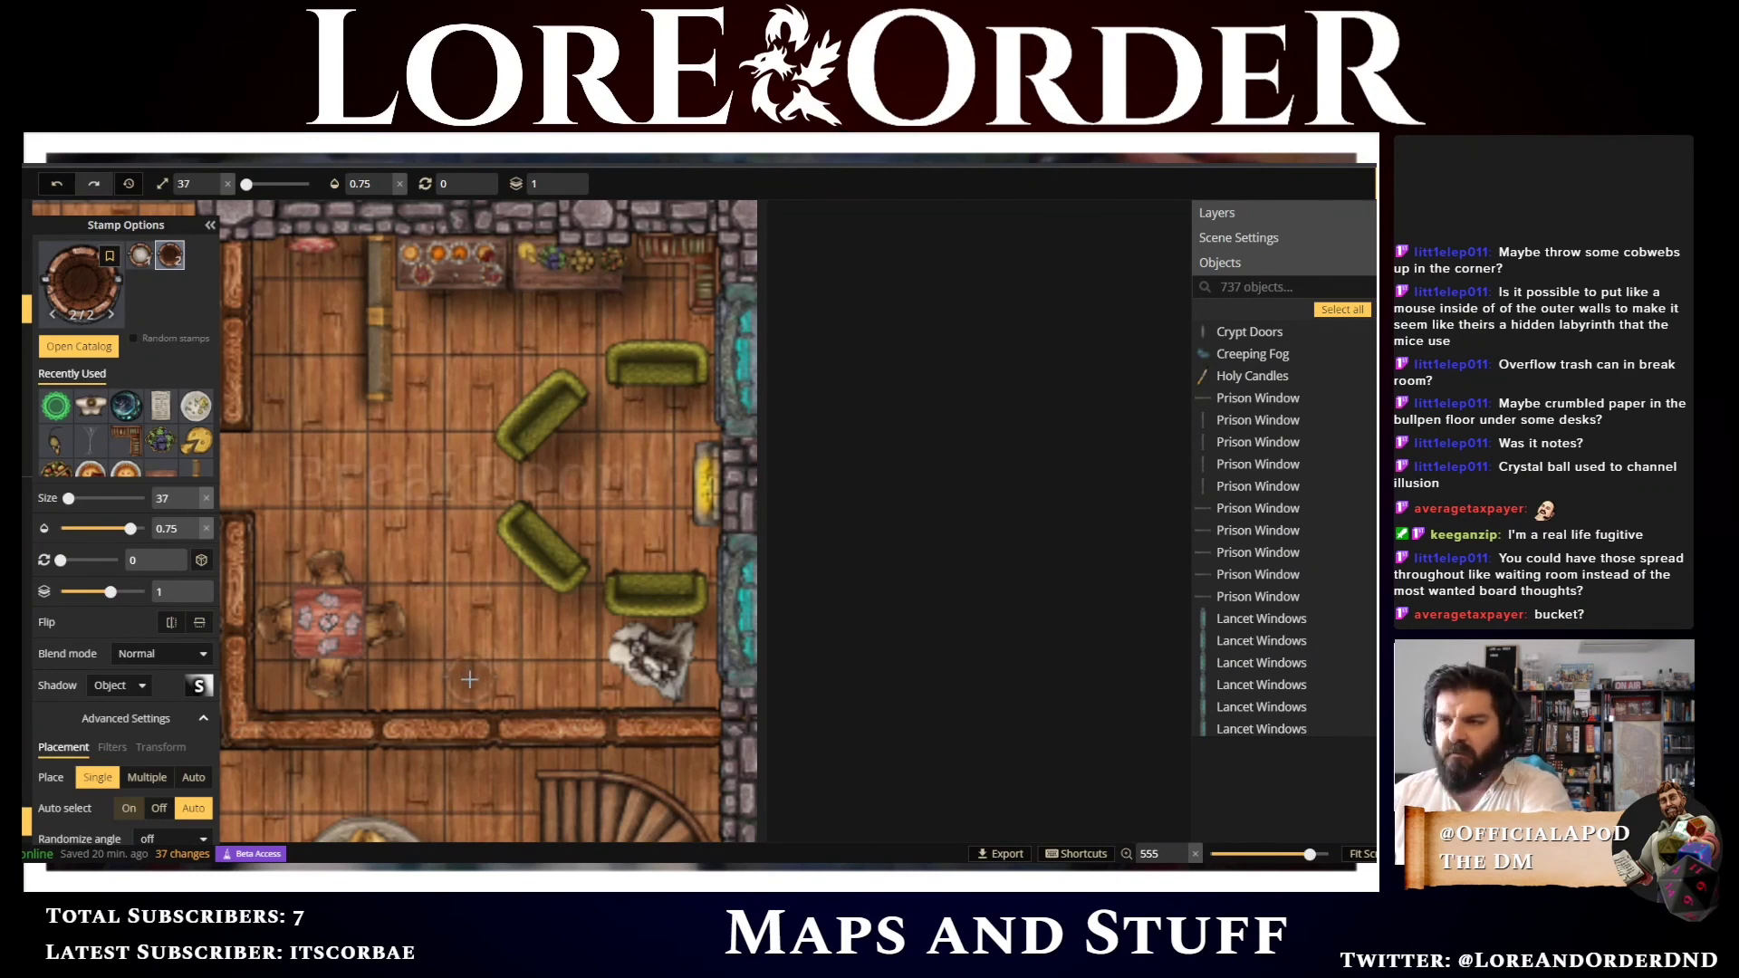
{"action": "key", "text": "bracketleft"}
{"action": "key", "text": "bracketleft"}
{"action": "key", "text": "bracketleft"}
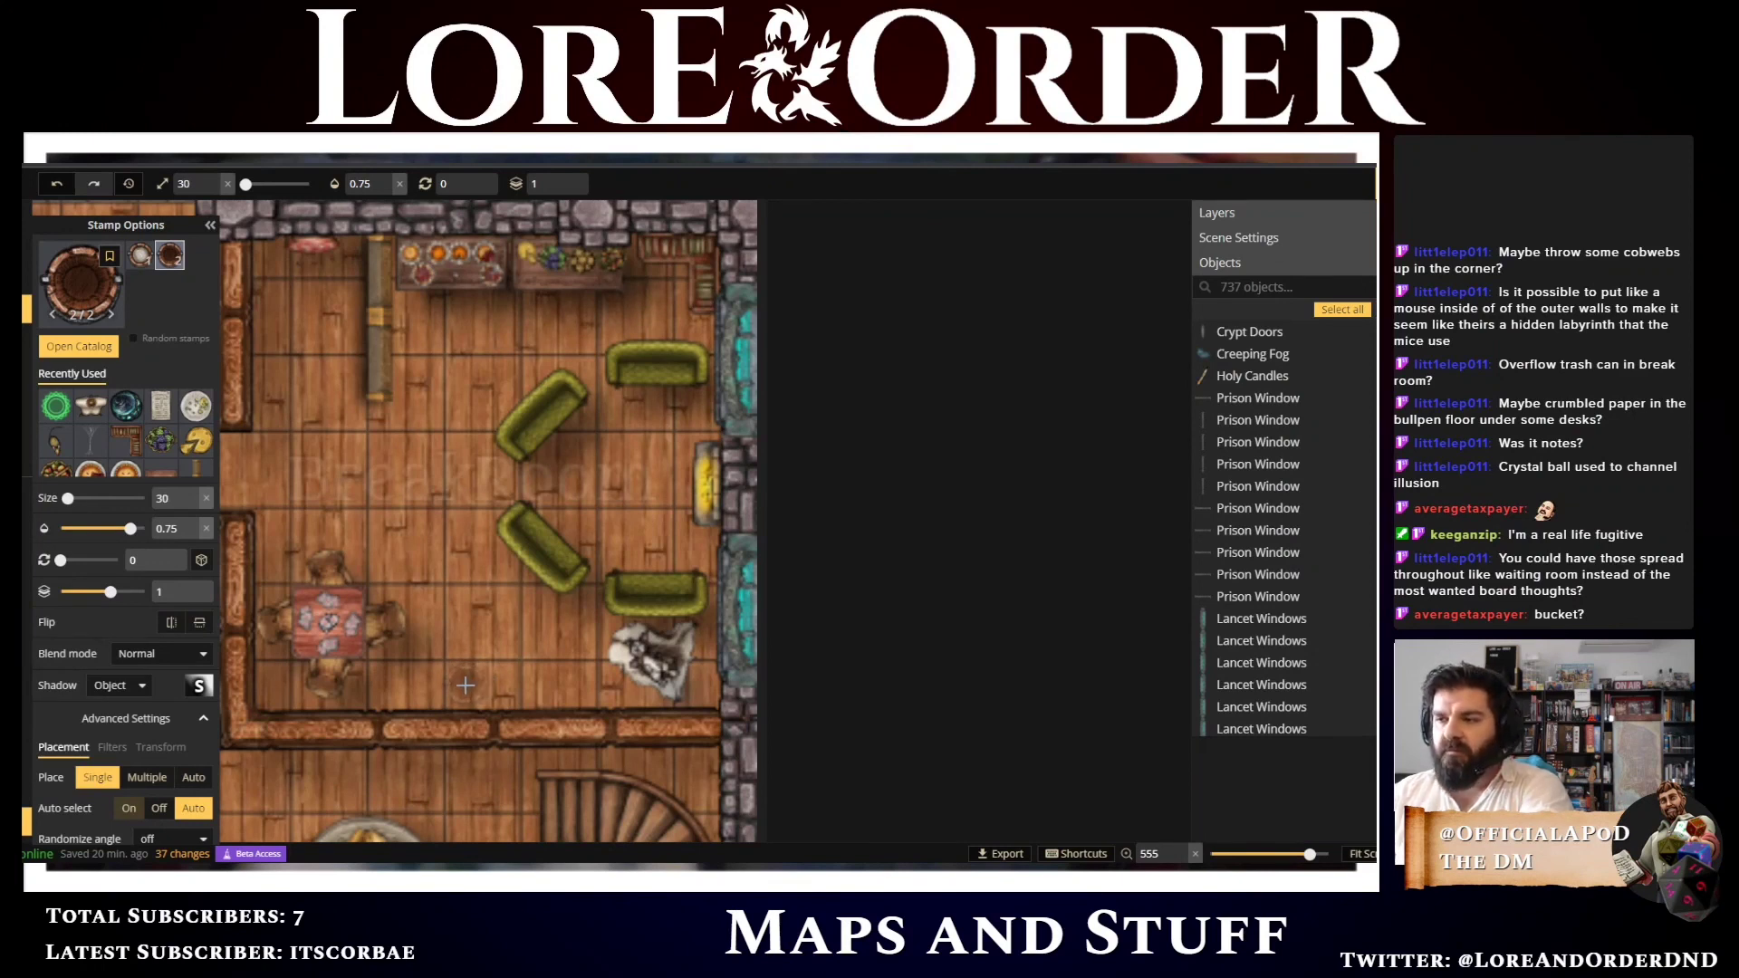
{"action": "left_click", "coordinate": [469, 686]}
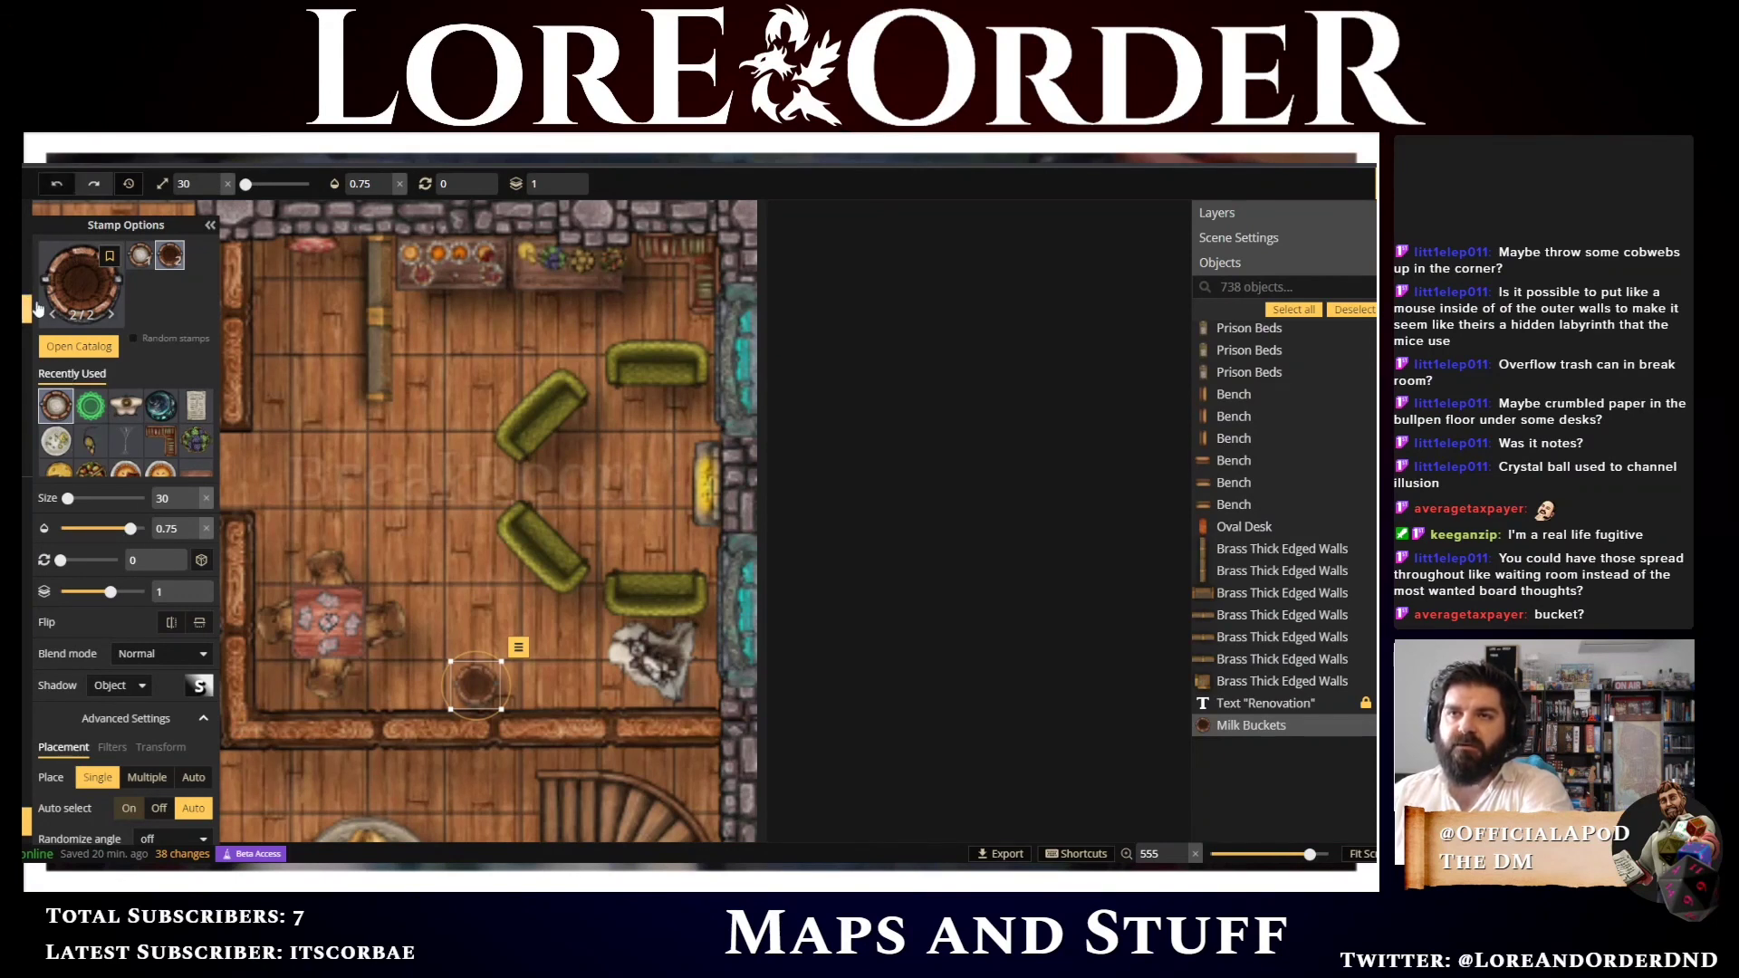
Filter the catalog by the clutter tag and place a Broken Table Cloth stamp at size 10 inside the milk bucket
{"action": "left_click", "coordinate": [78, 286]}
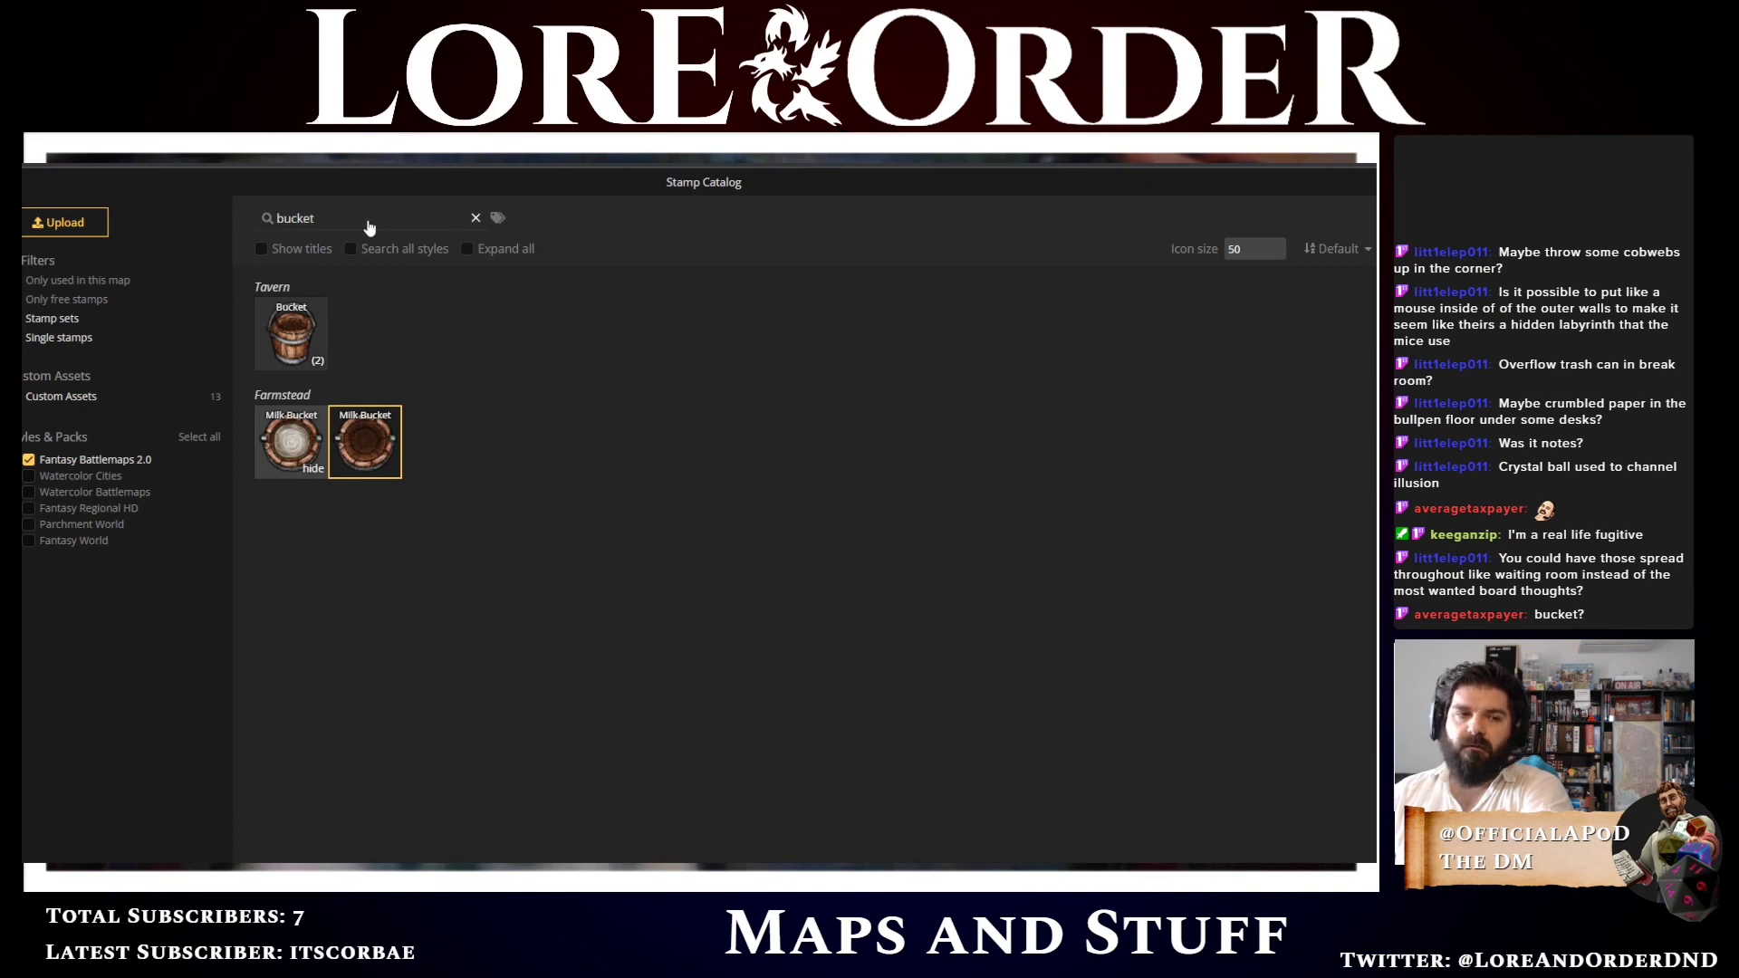
{"action": "left_click", "coordinate": [476, 218]}
{"action": "left_click", "coordinate": [465, 222]}
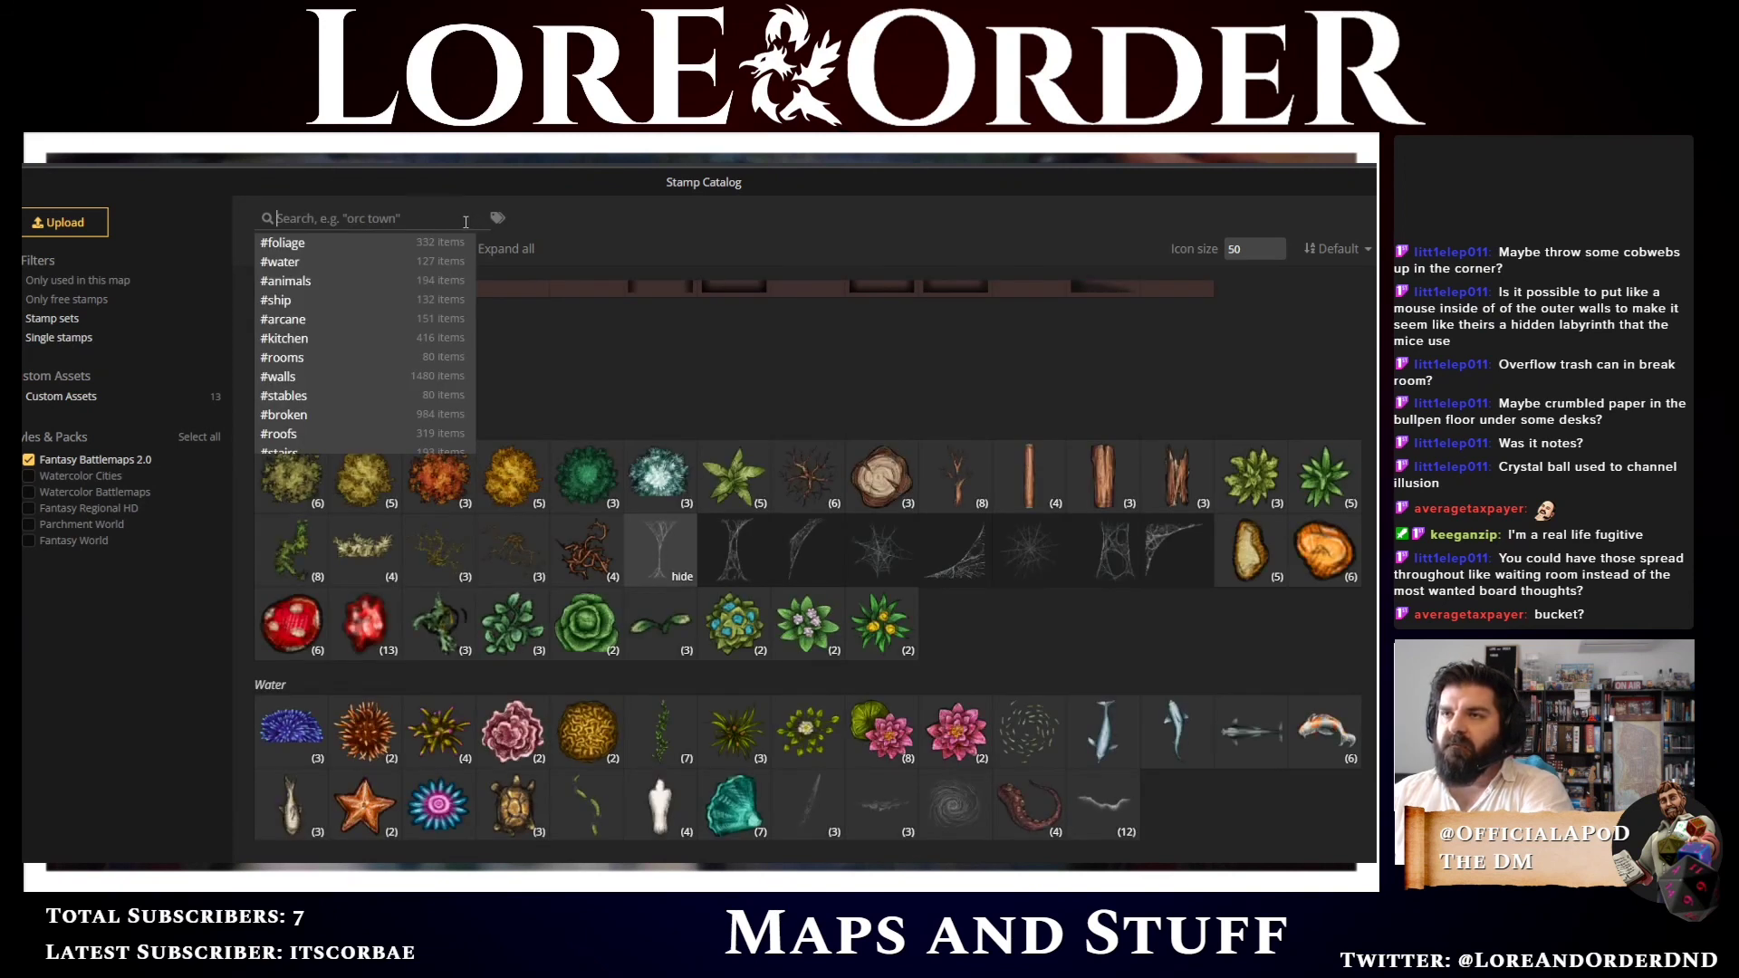
{"action": "scroll", "coordinate": [355, 317], "scroll_direction": "down", "scroll_amount": 3}
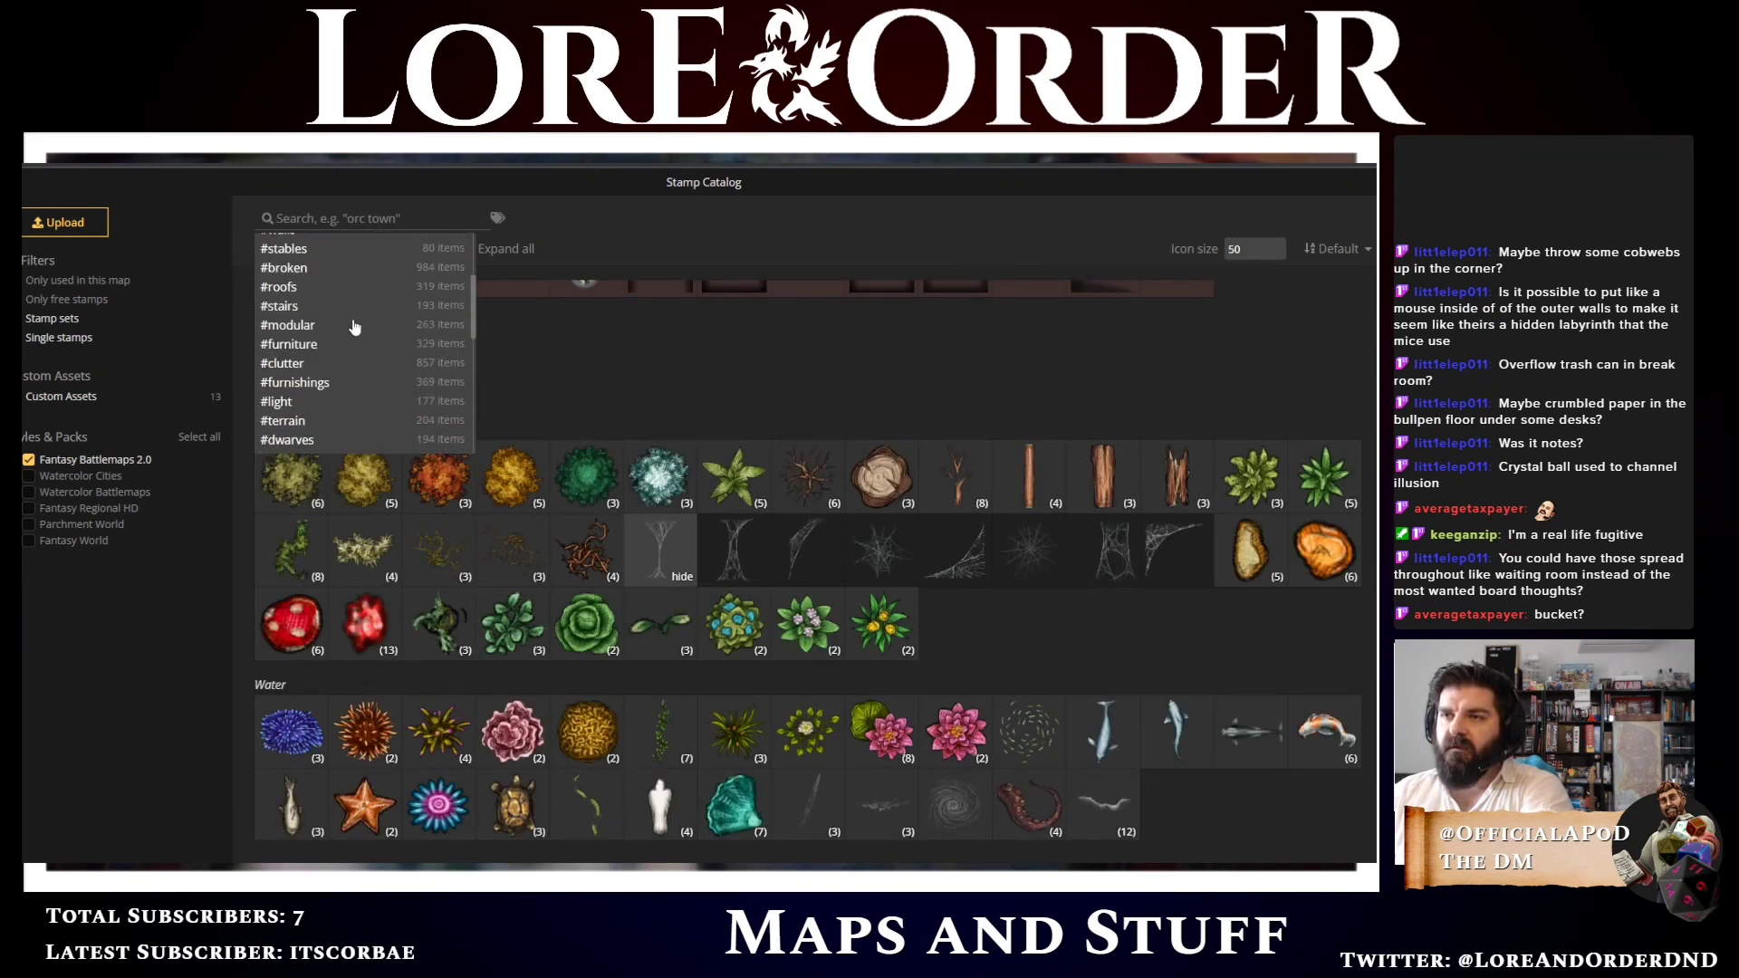
{"action": "scroll", "coordinate": [355, 328], "scroll_direction": "down", "scroll_amount": 6}
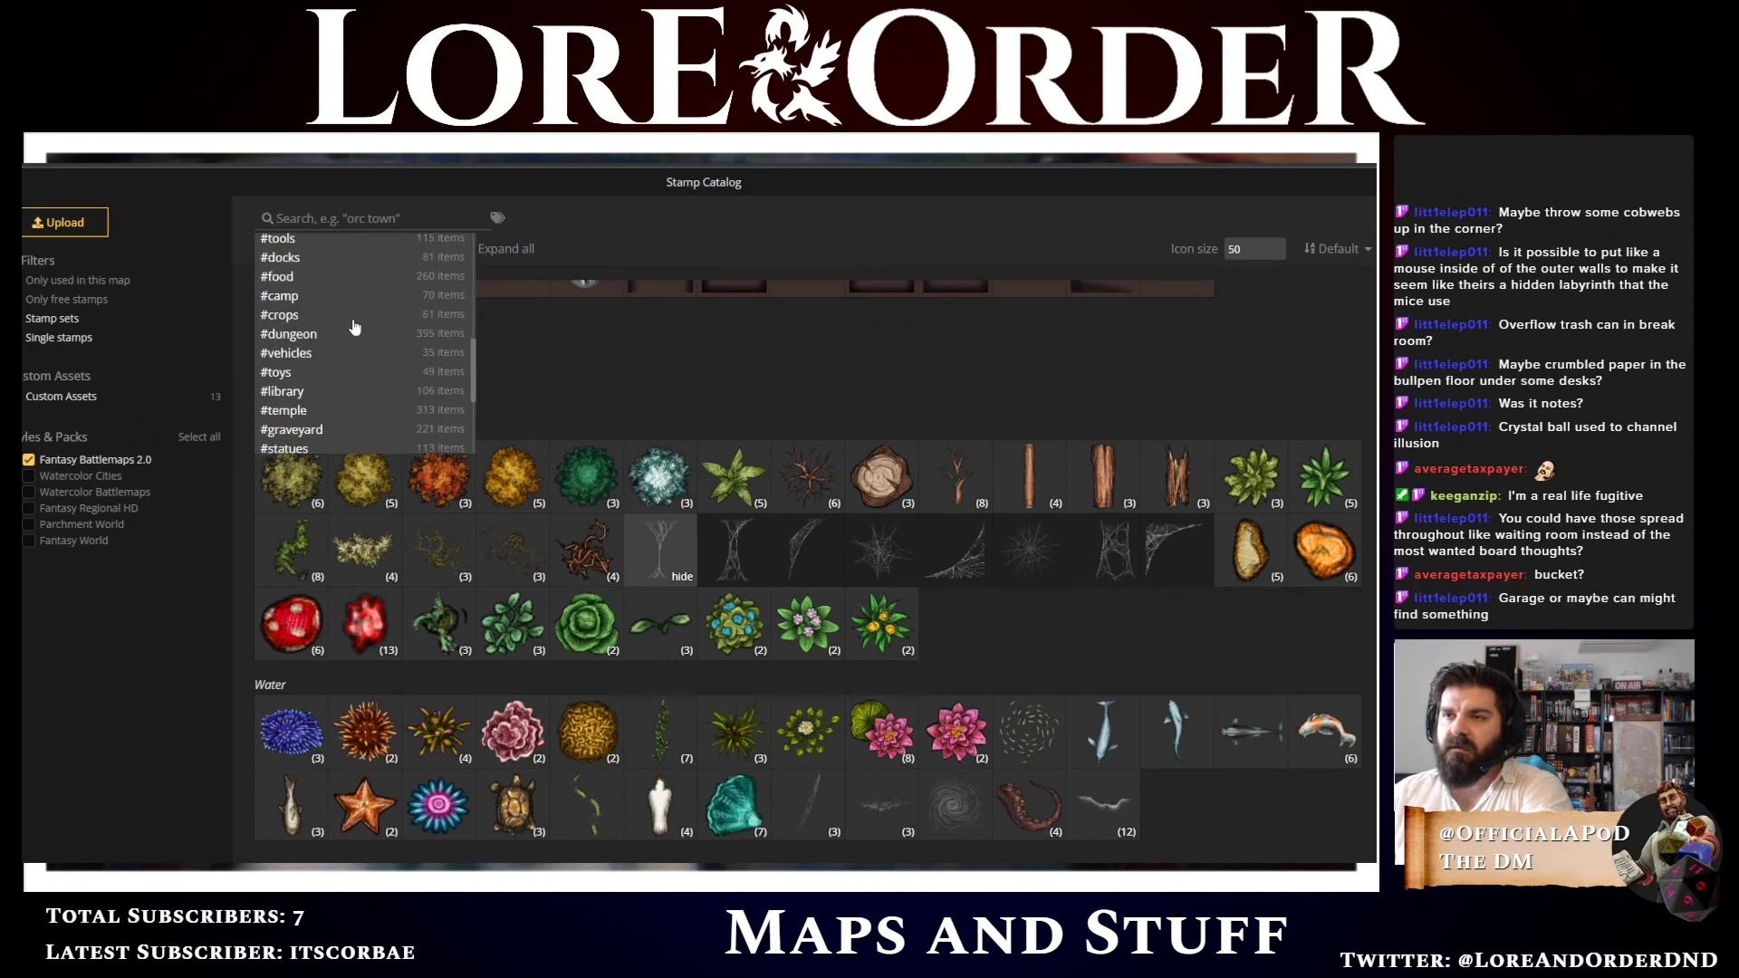
{"action": "scroll", "coordinate": [355, 328], "scroll_direction": "down", "scroll_amount": 2}
{"action": "scroll", "coordinate": [355, 328], "scroll_direction": "down", "scroll_amount": 1}
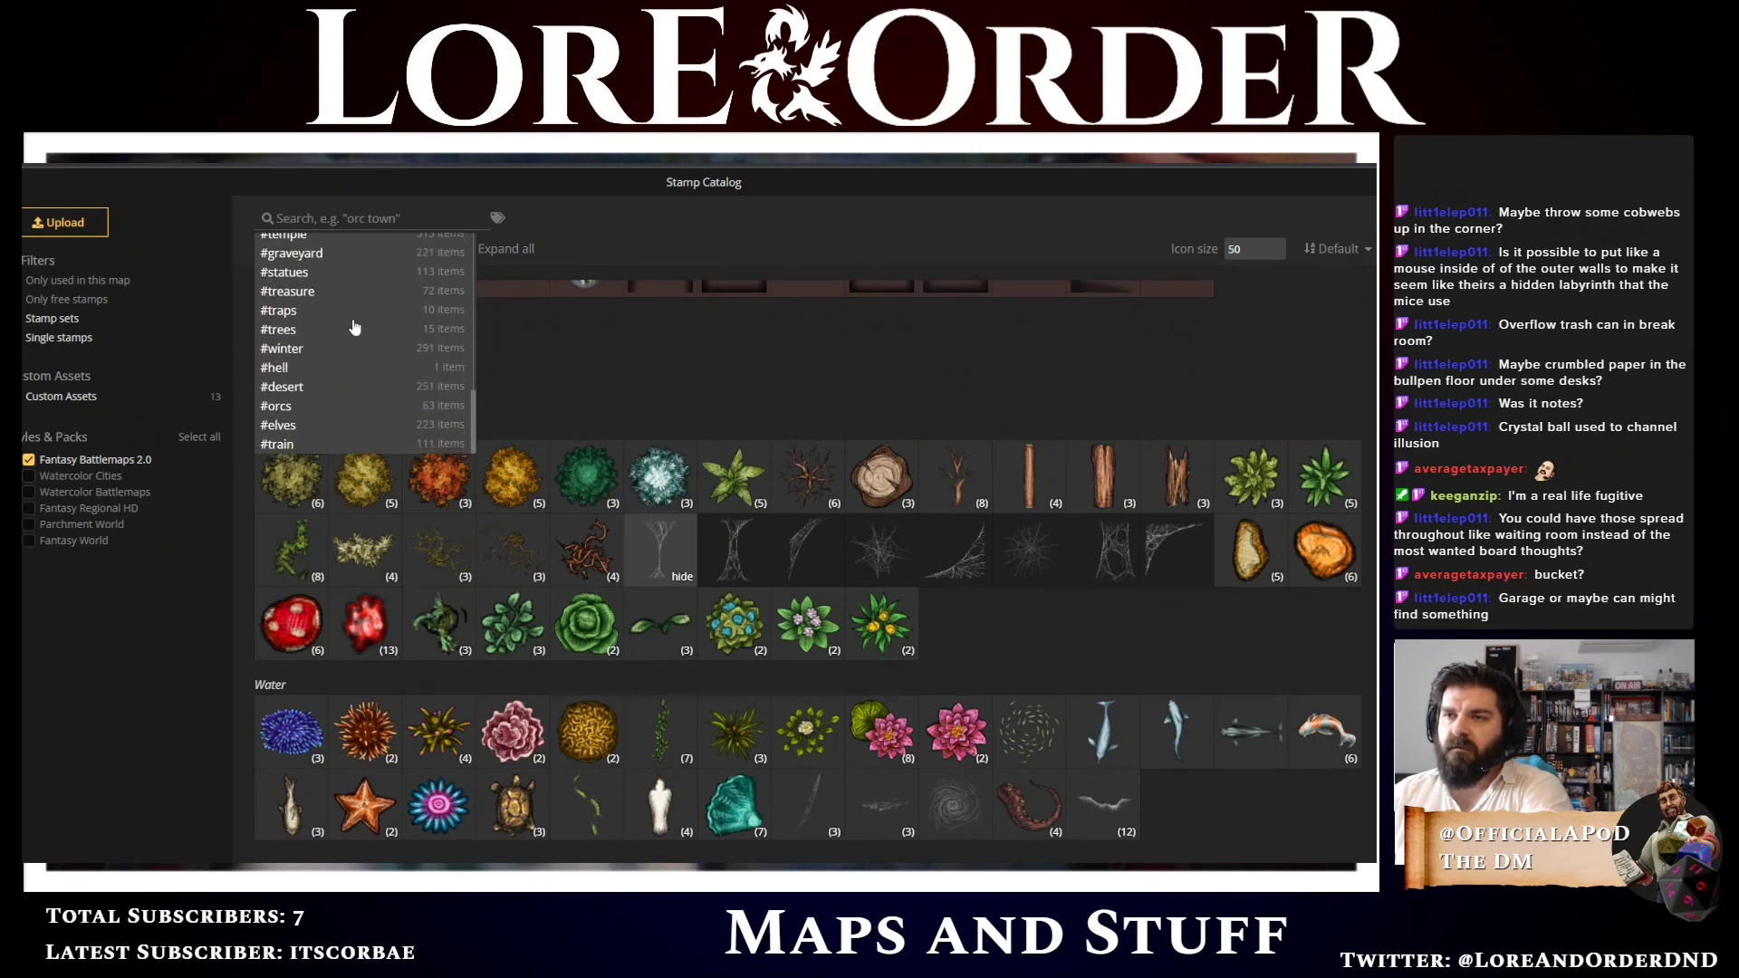
{"action": "scroll", "coordinate": [355, 328], "scroll_direction": "up", "scroll_amount": 5}
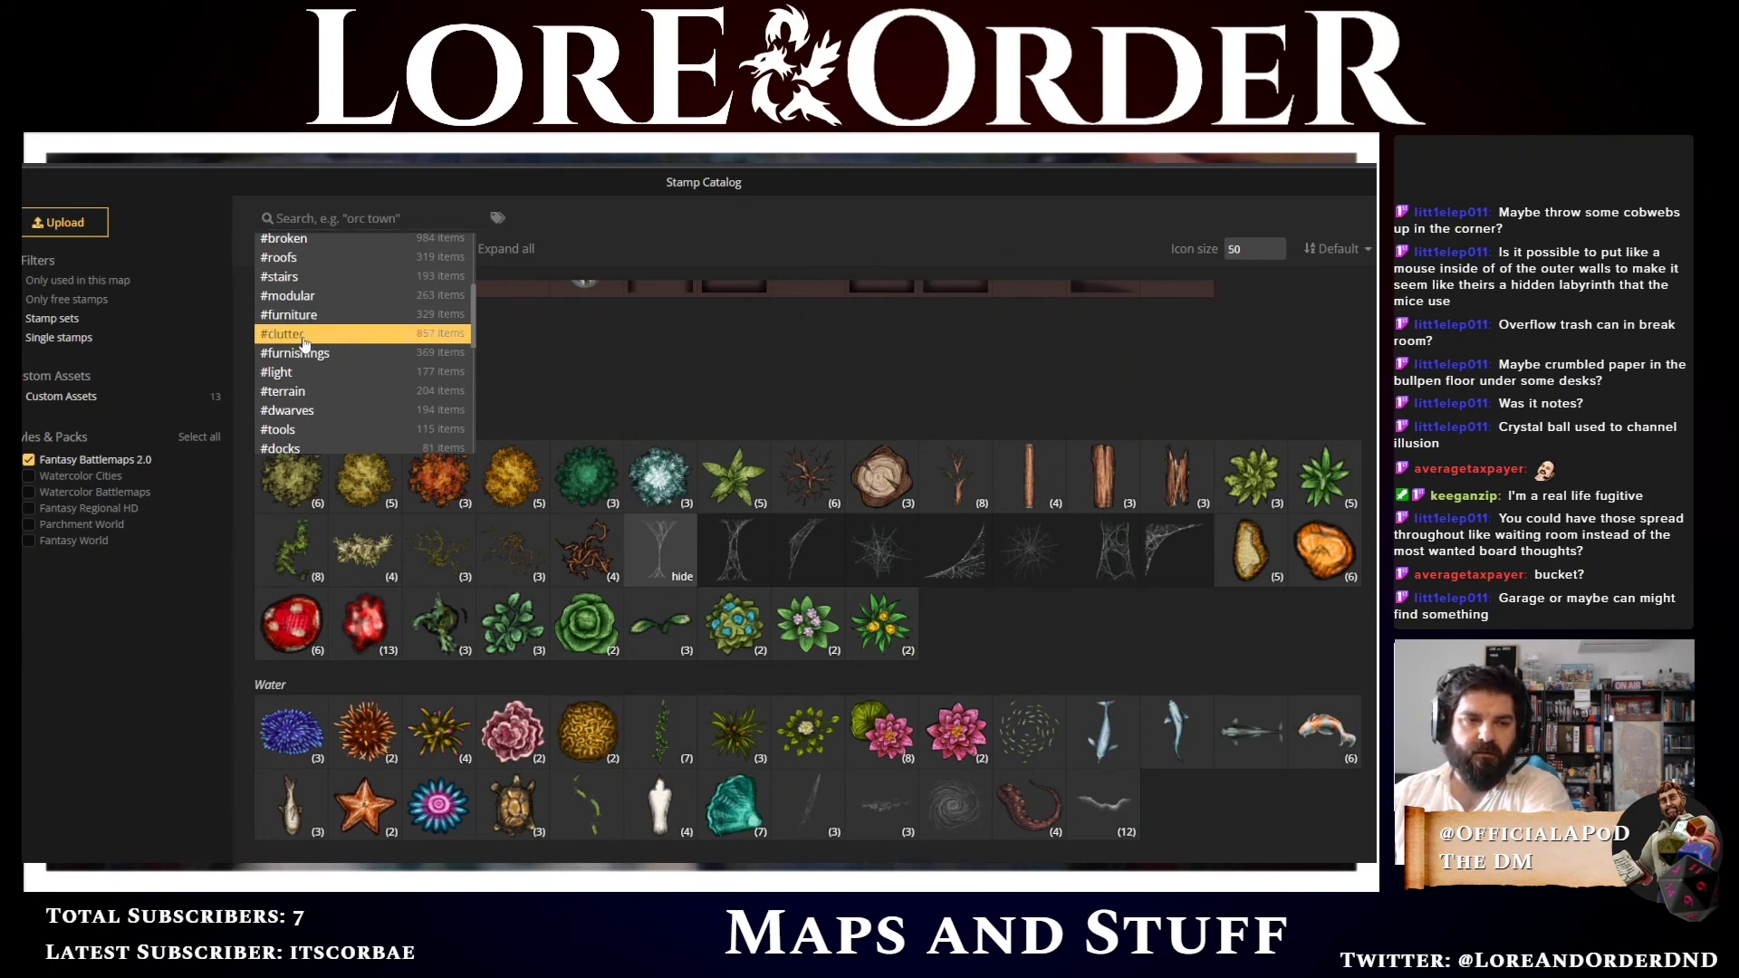
{"action": "left_click", "coordinate": [303, 337]}
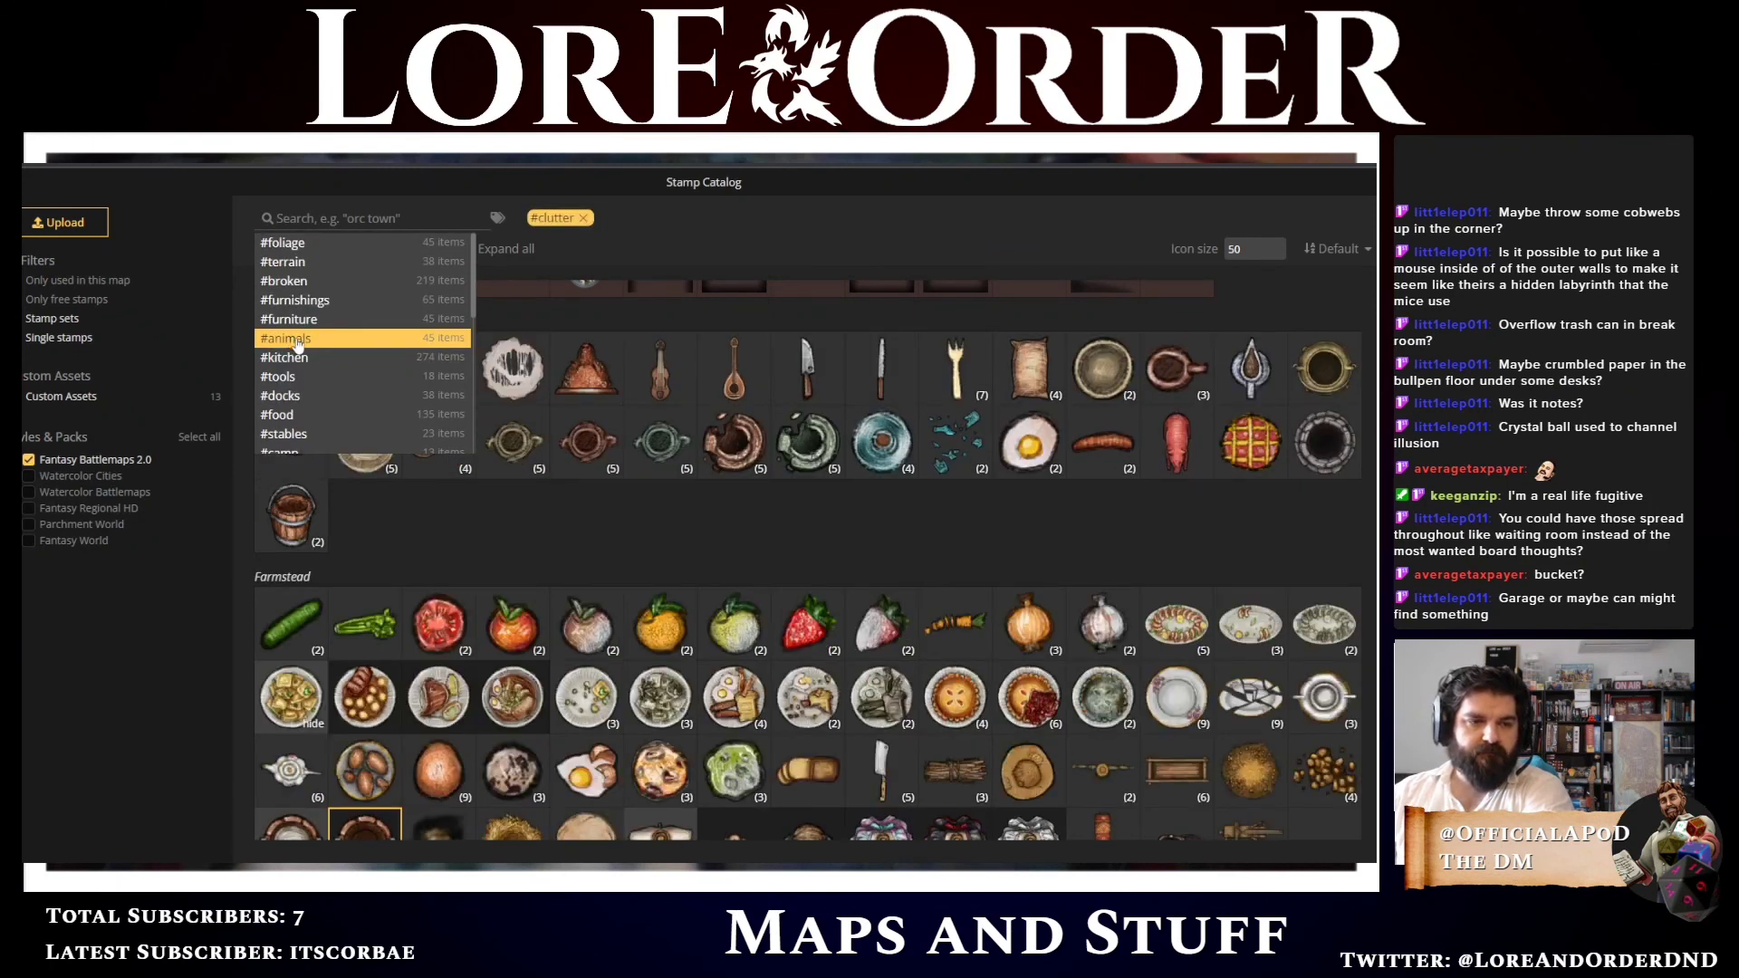
{"action": "left_click", "coordinate": [690, 541]}
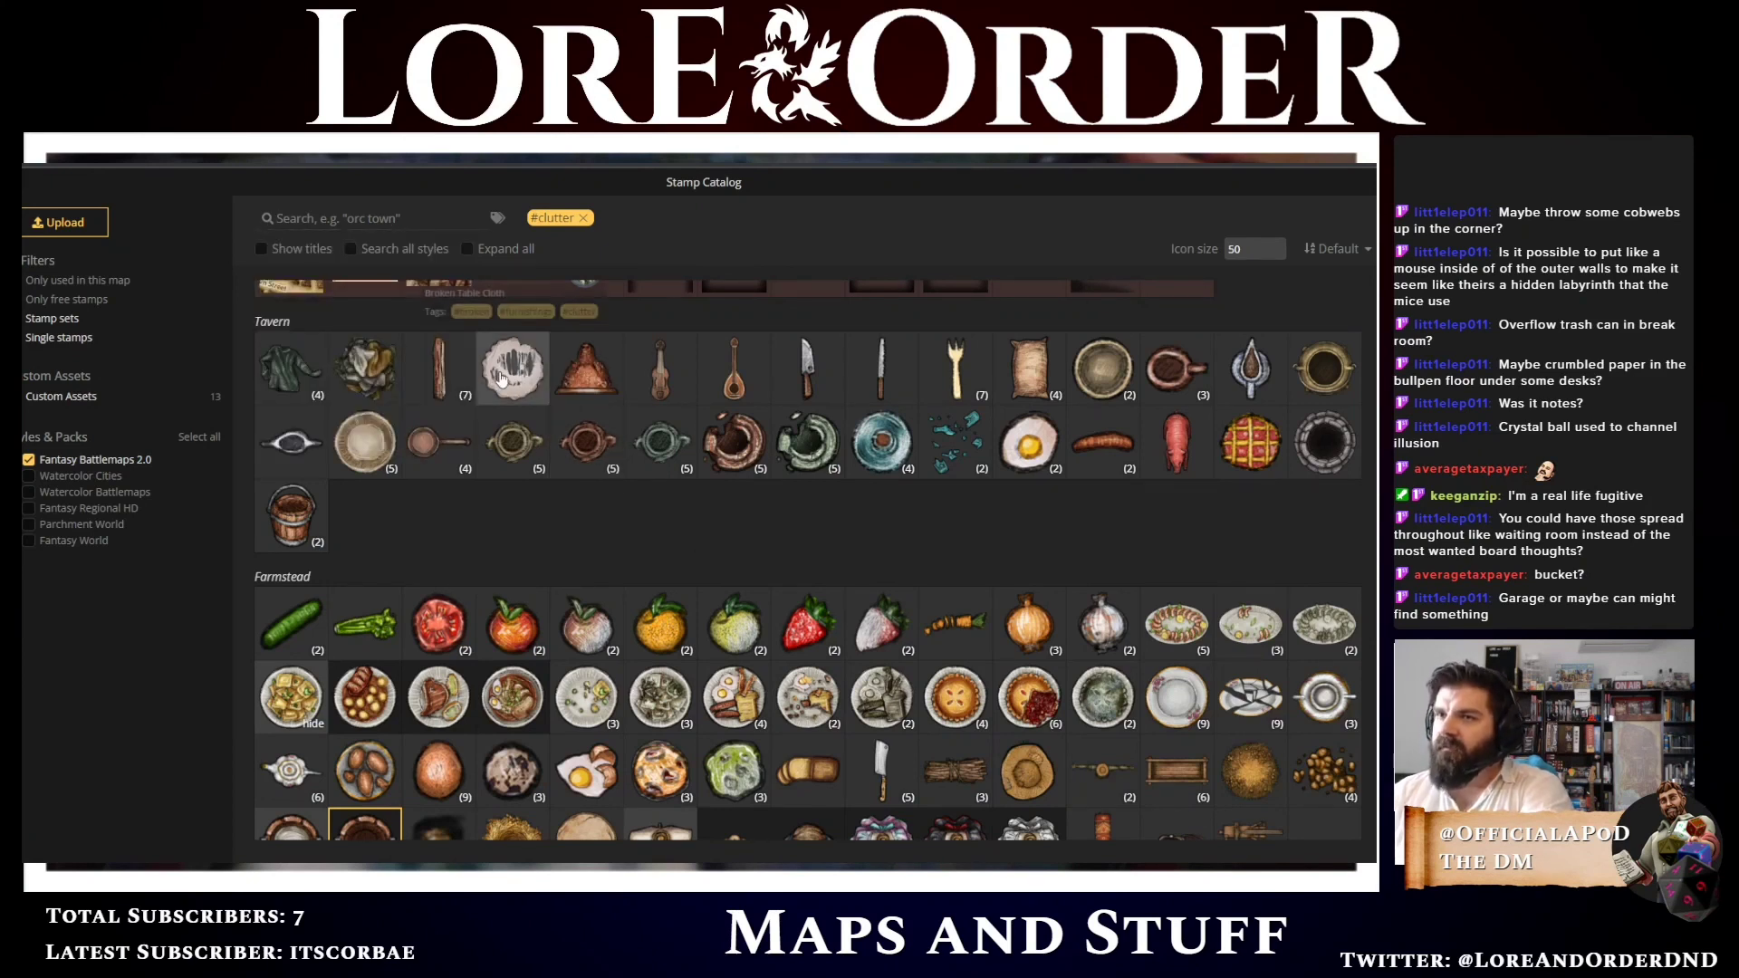
{"action": "left_click", "coordinate": [480, 398]}
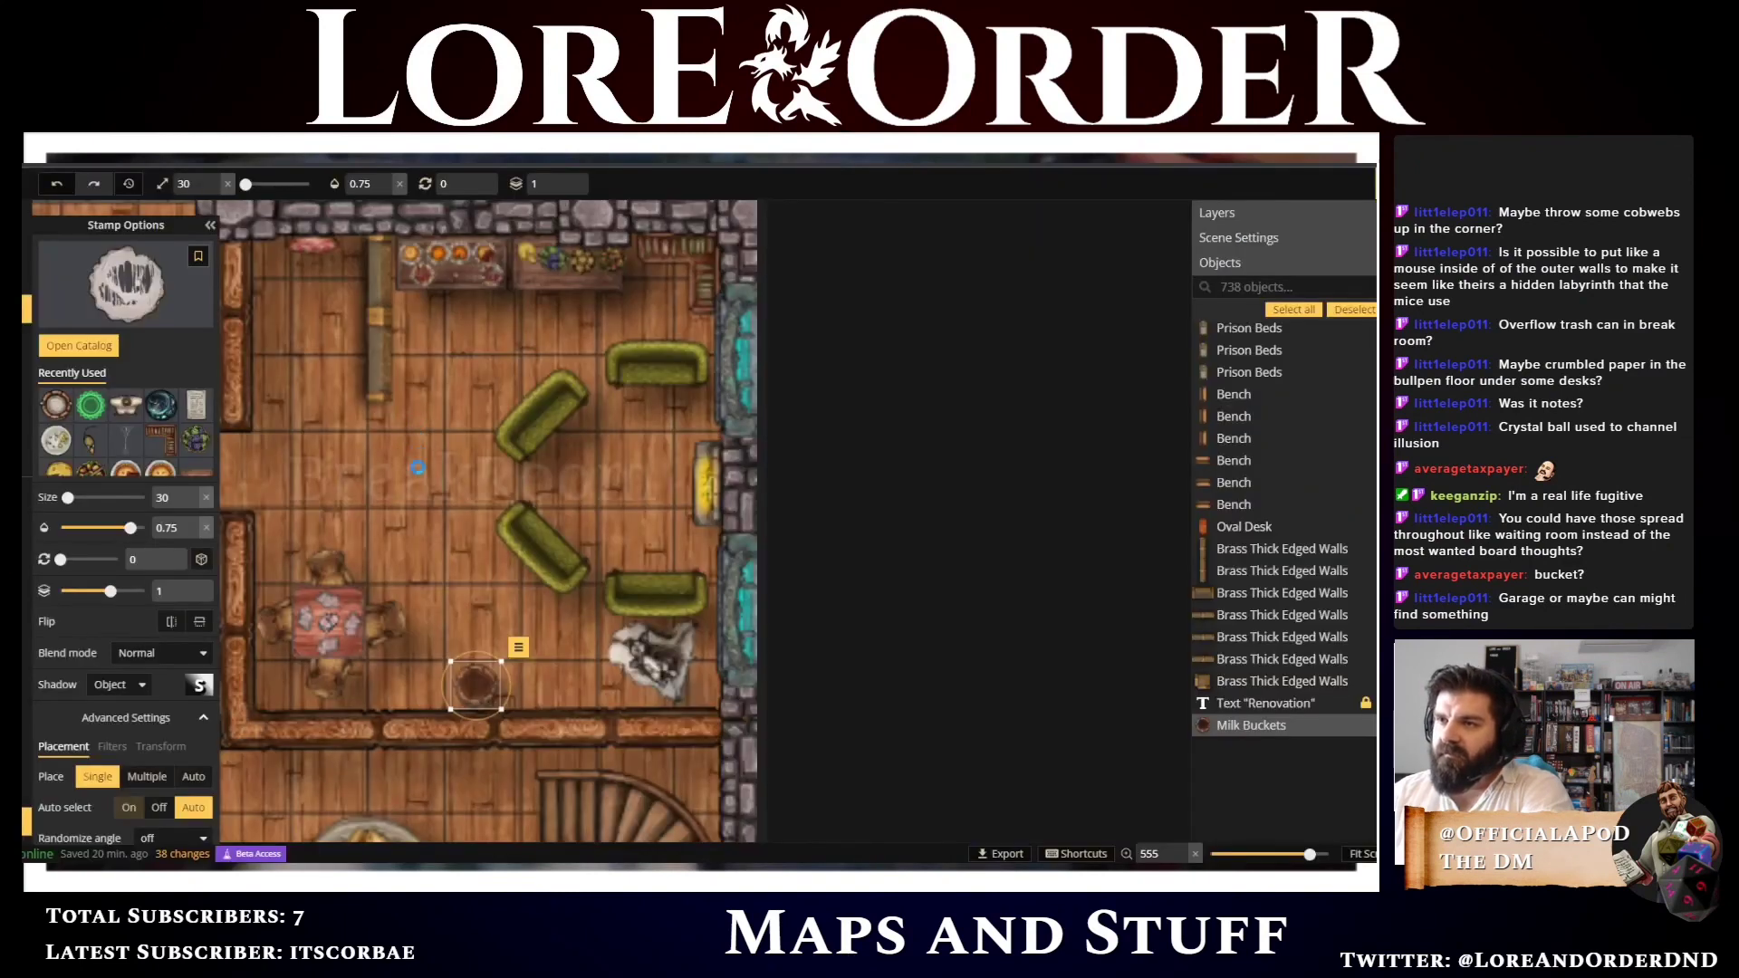
{"action": "key", "text": "Escape"}
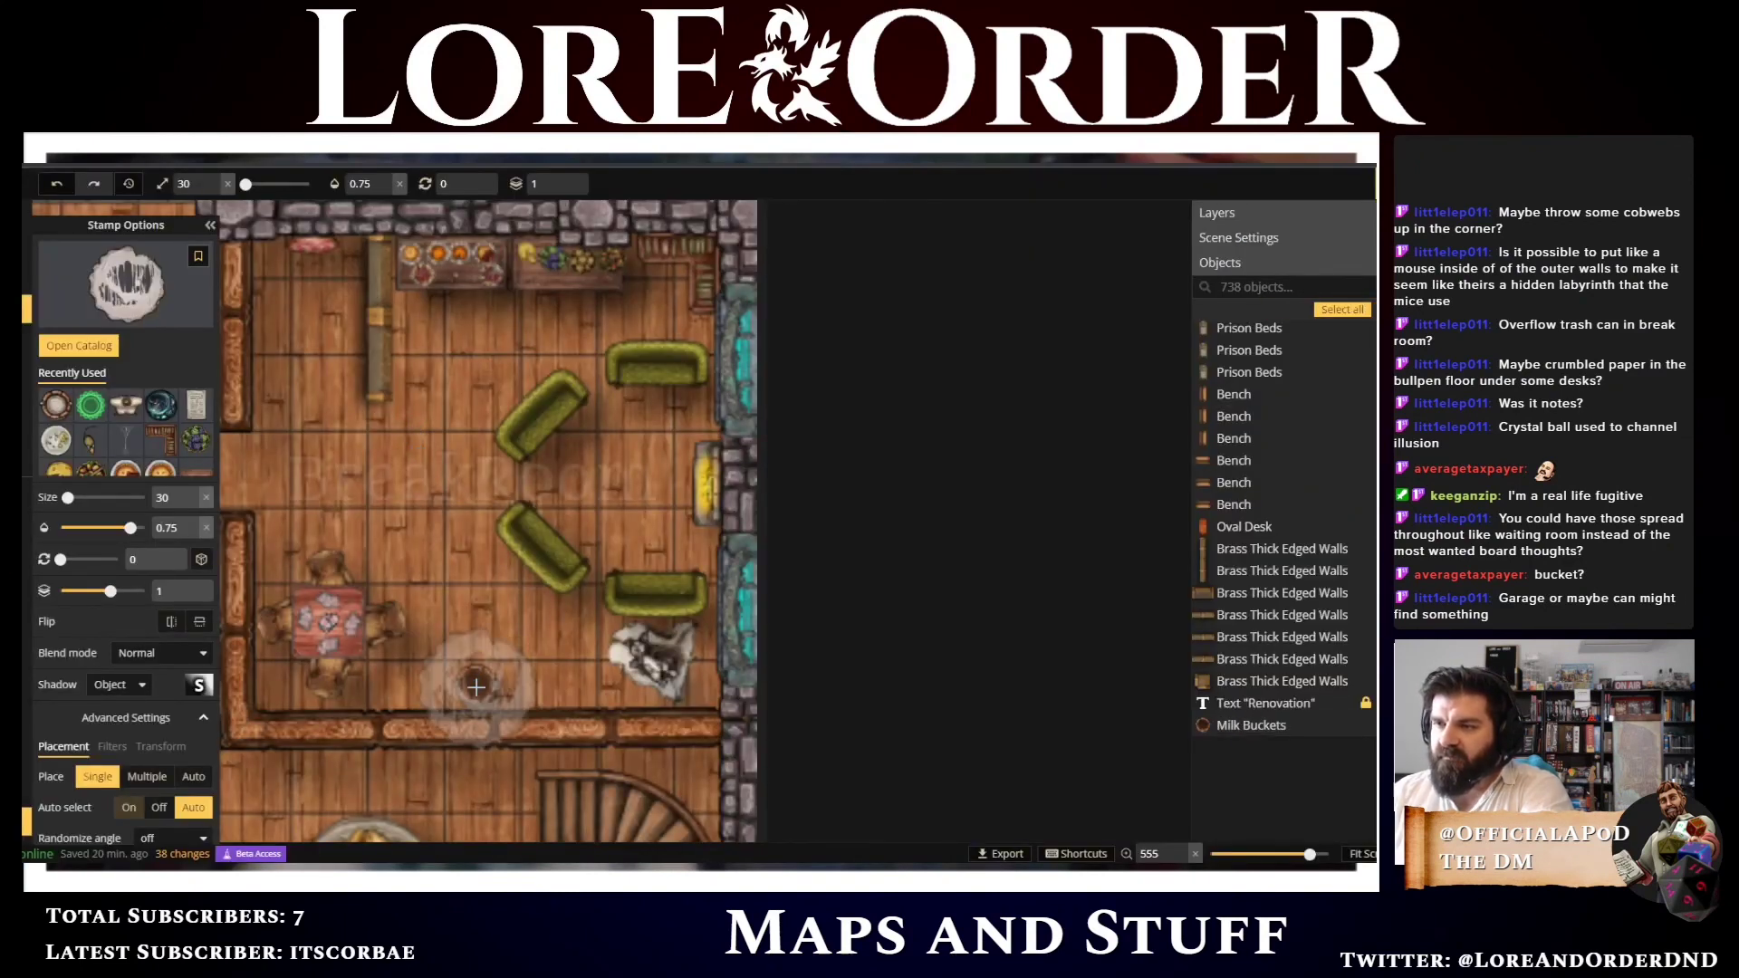
{"action": "scroll", "coordinate": [478, 685], "scroll_direction": "down", "scroll_amount": 5}
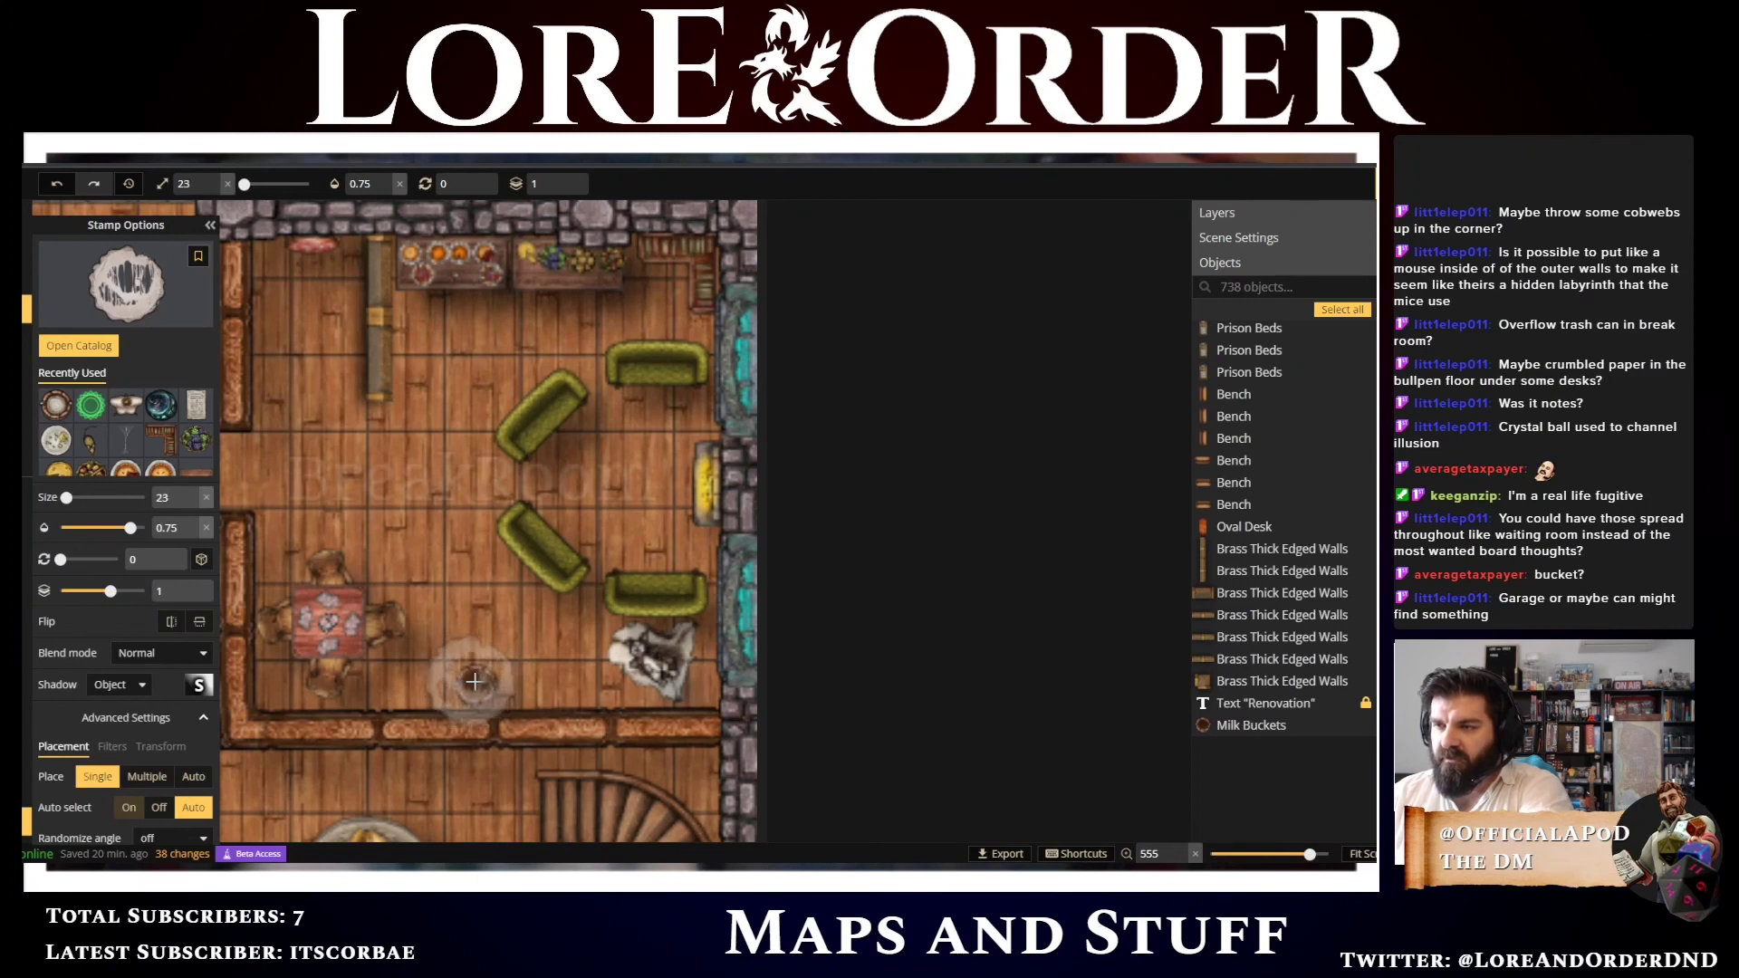
{"action": "scroll", "coordinate": [481, 683], "scroll_direction": "down", "scroll_amount": 5}
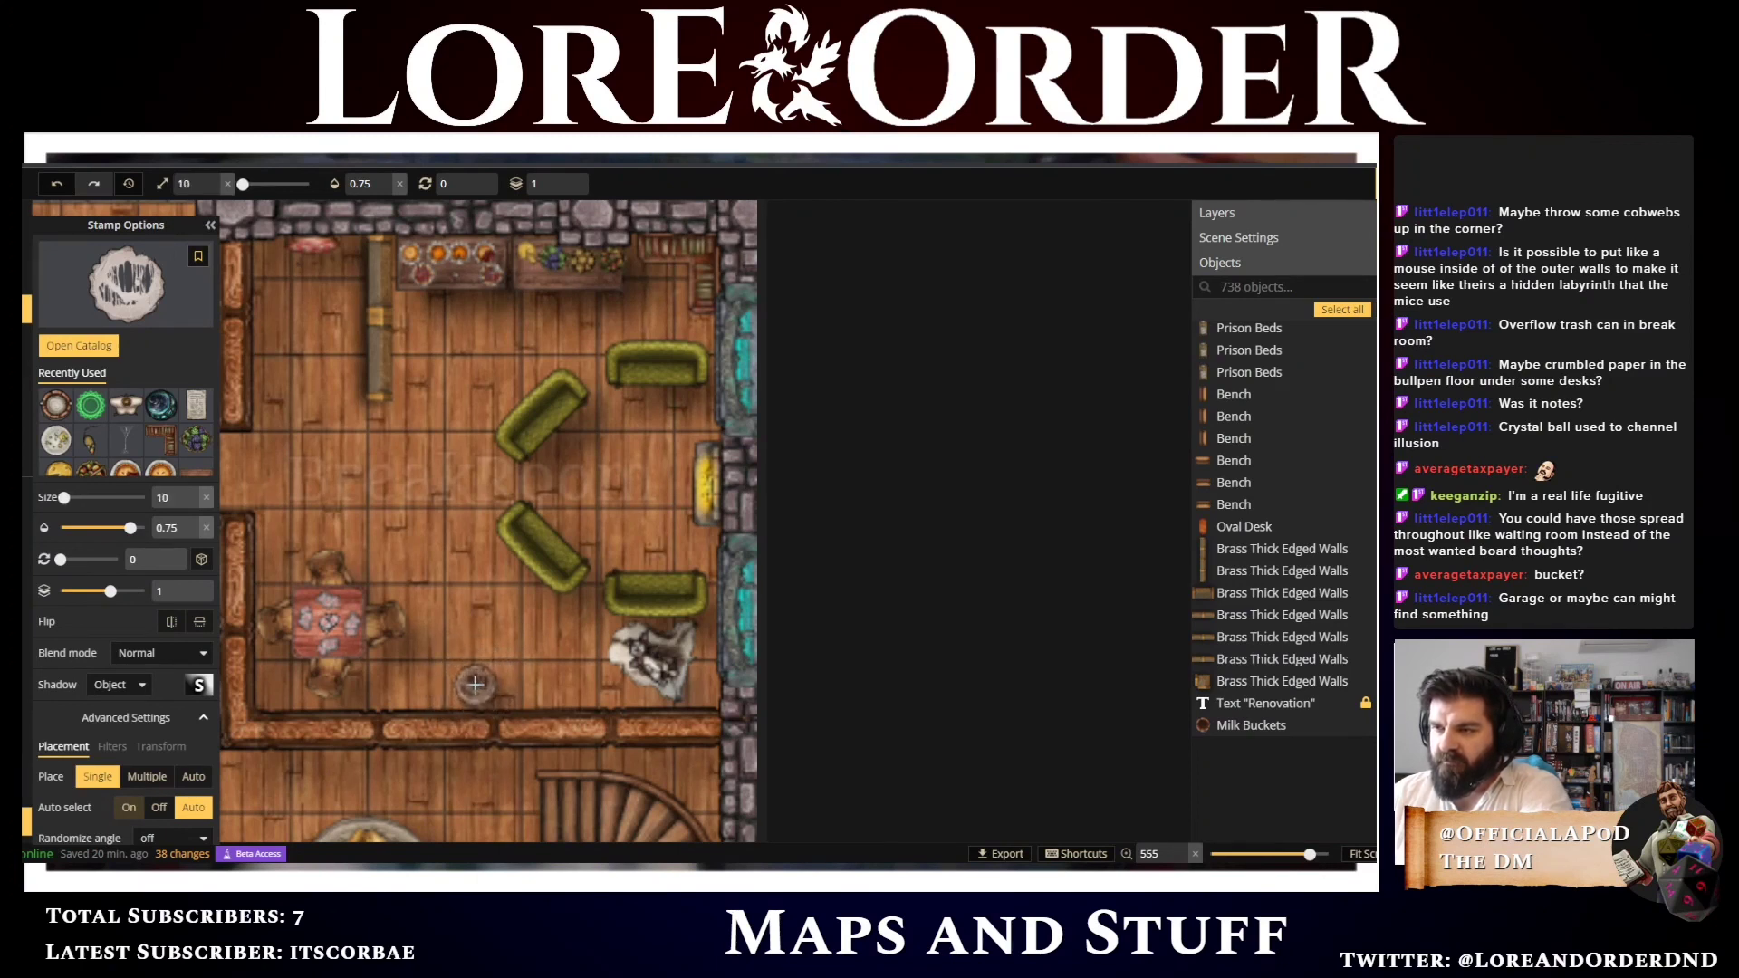
{"action": "left_click", "coordinate": [475, 684]}
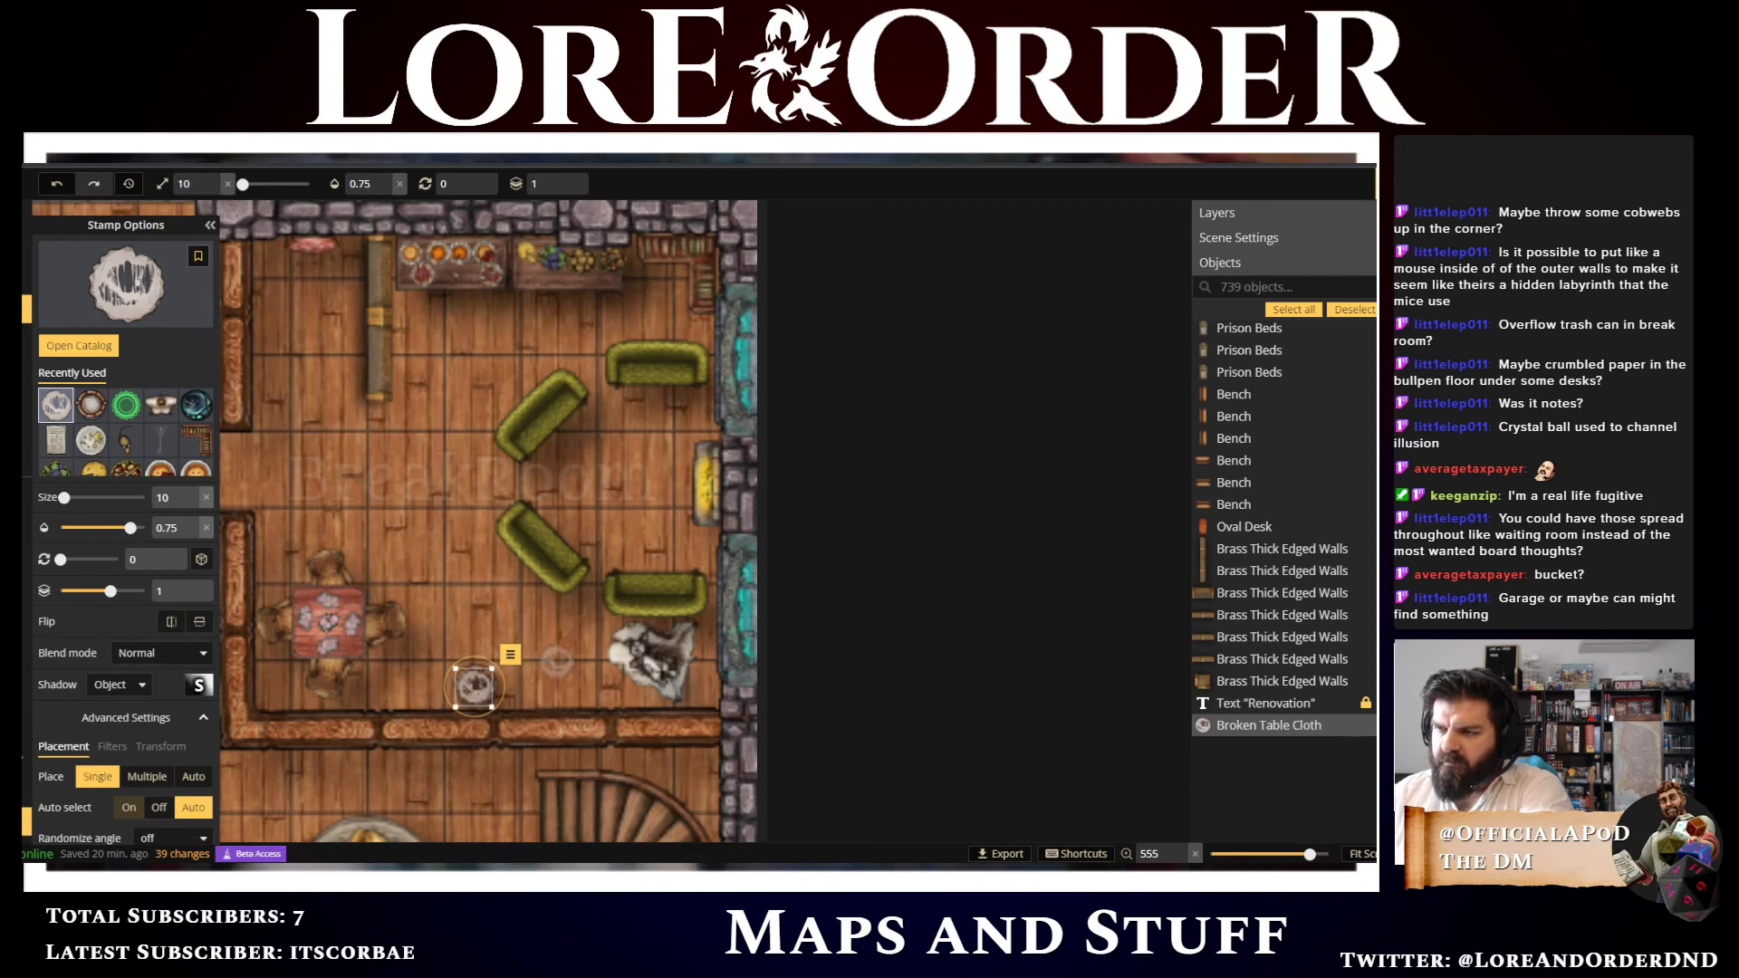
Adjust the broken table cloth's fit in the bucket and lower its brightness to 44
{"action": "scroll", "coordinate": [503, 726], "scroll_direction": "up", "scroll_amount": 1}
{"action": "scroll", "coordinate": [502, 725], "scroll_direction": "up", "scroll_amount": 5}
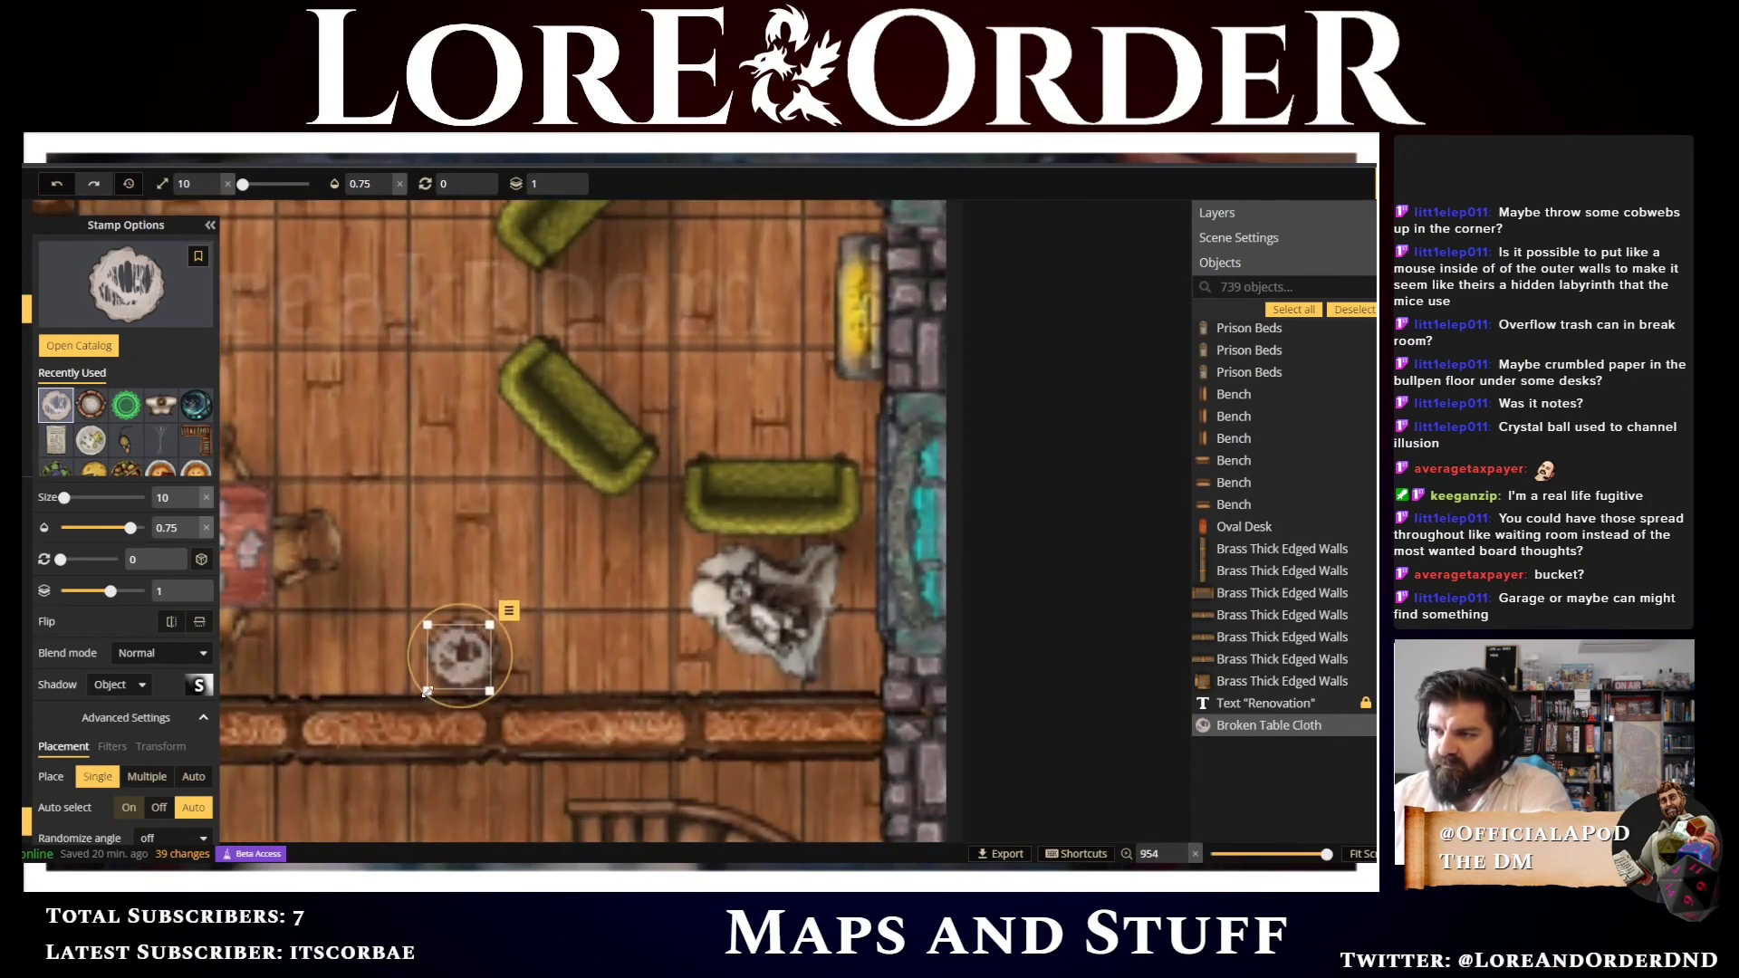
{"action": "left_click_drag", "start_coordinate": [427, 691], "coordinate": [431, 689]}
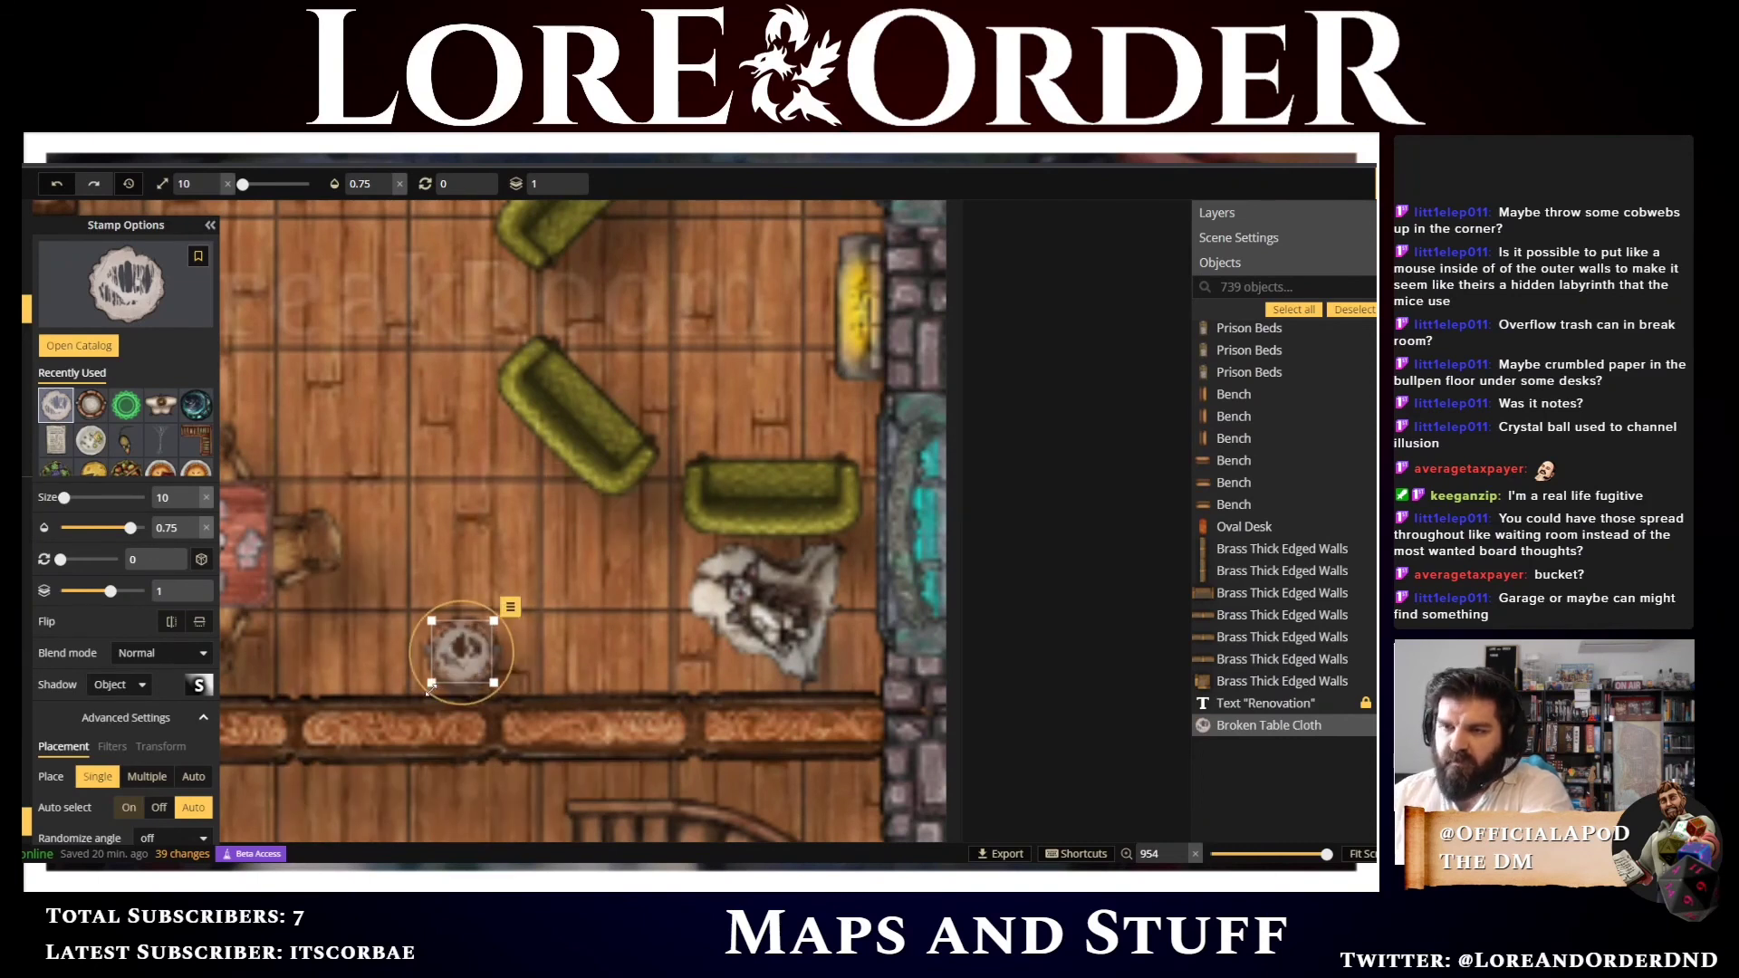
{"action": "left_click", "coordinate": [110, 748]}
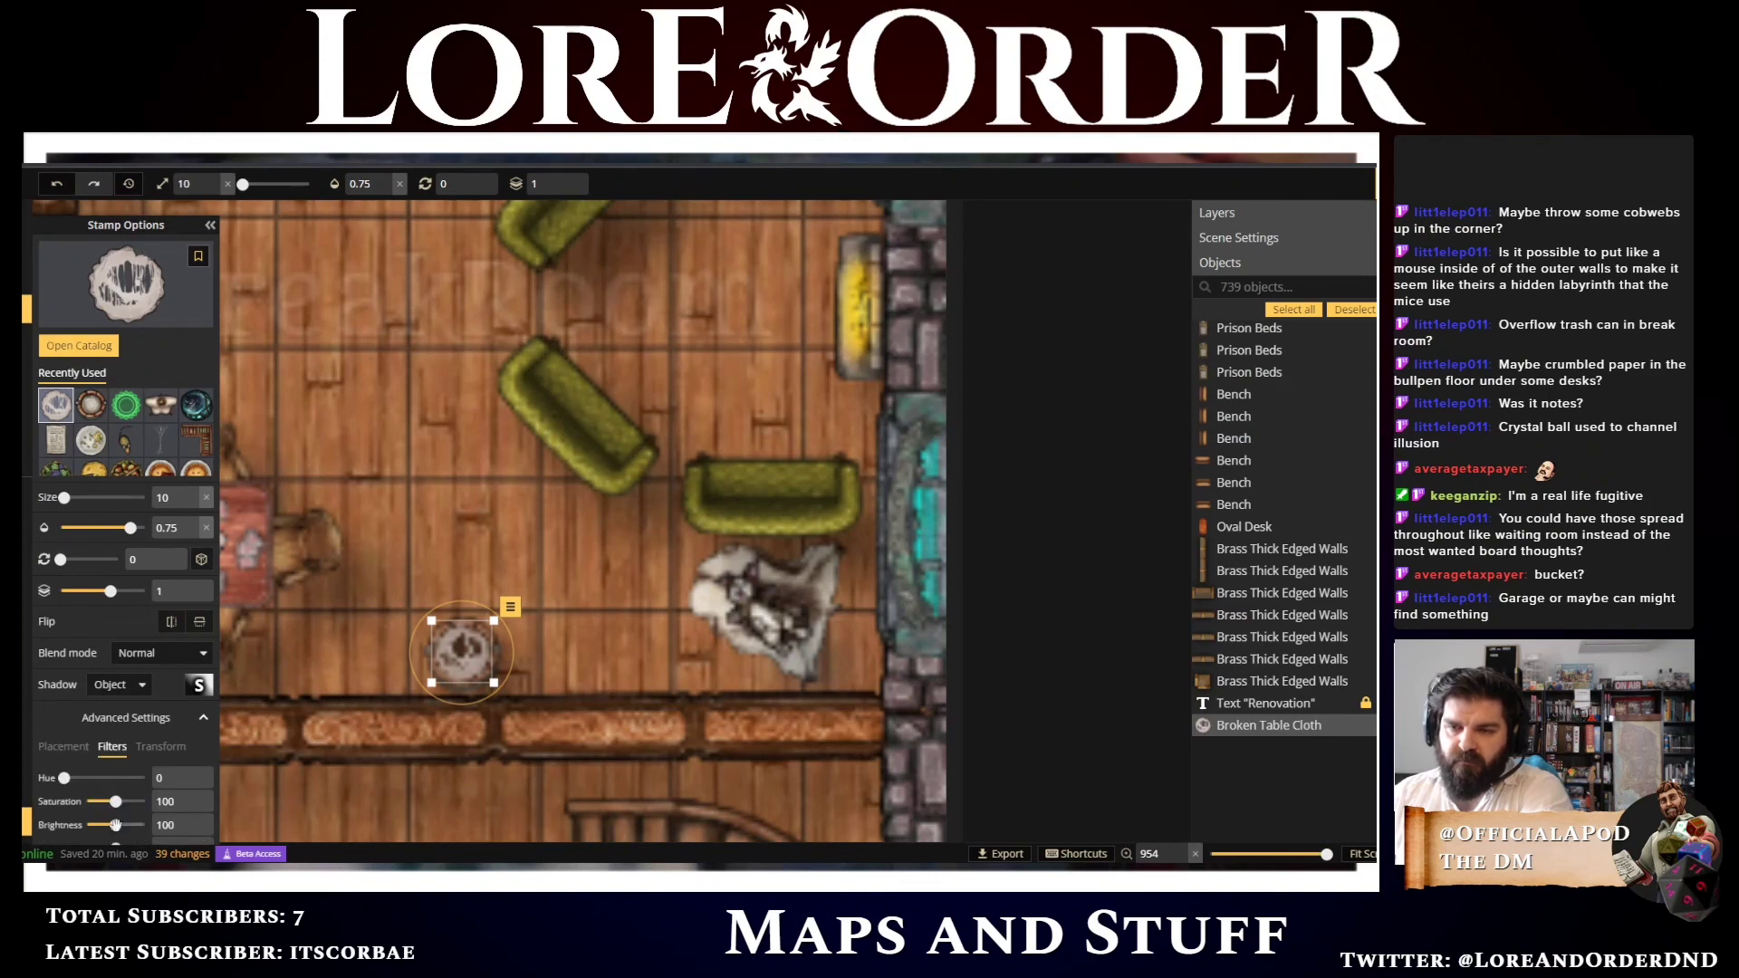
{"action": "left_click_drag", "start_coordinate": [114, 825], "coordinate": [100, 825]}
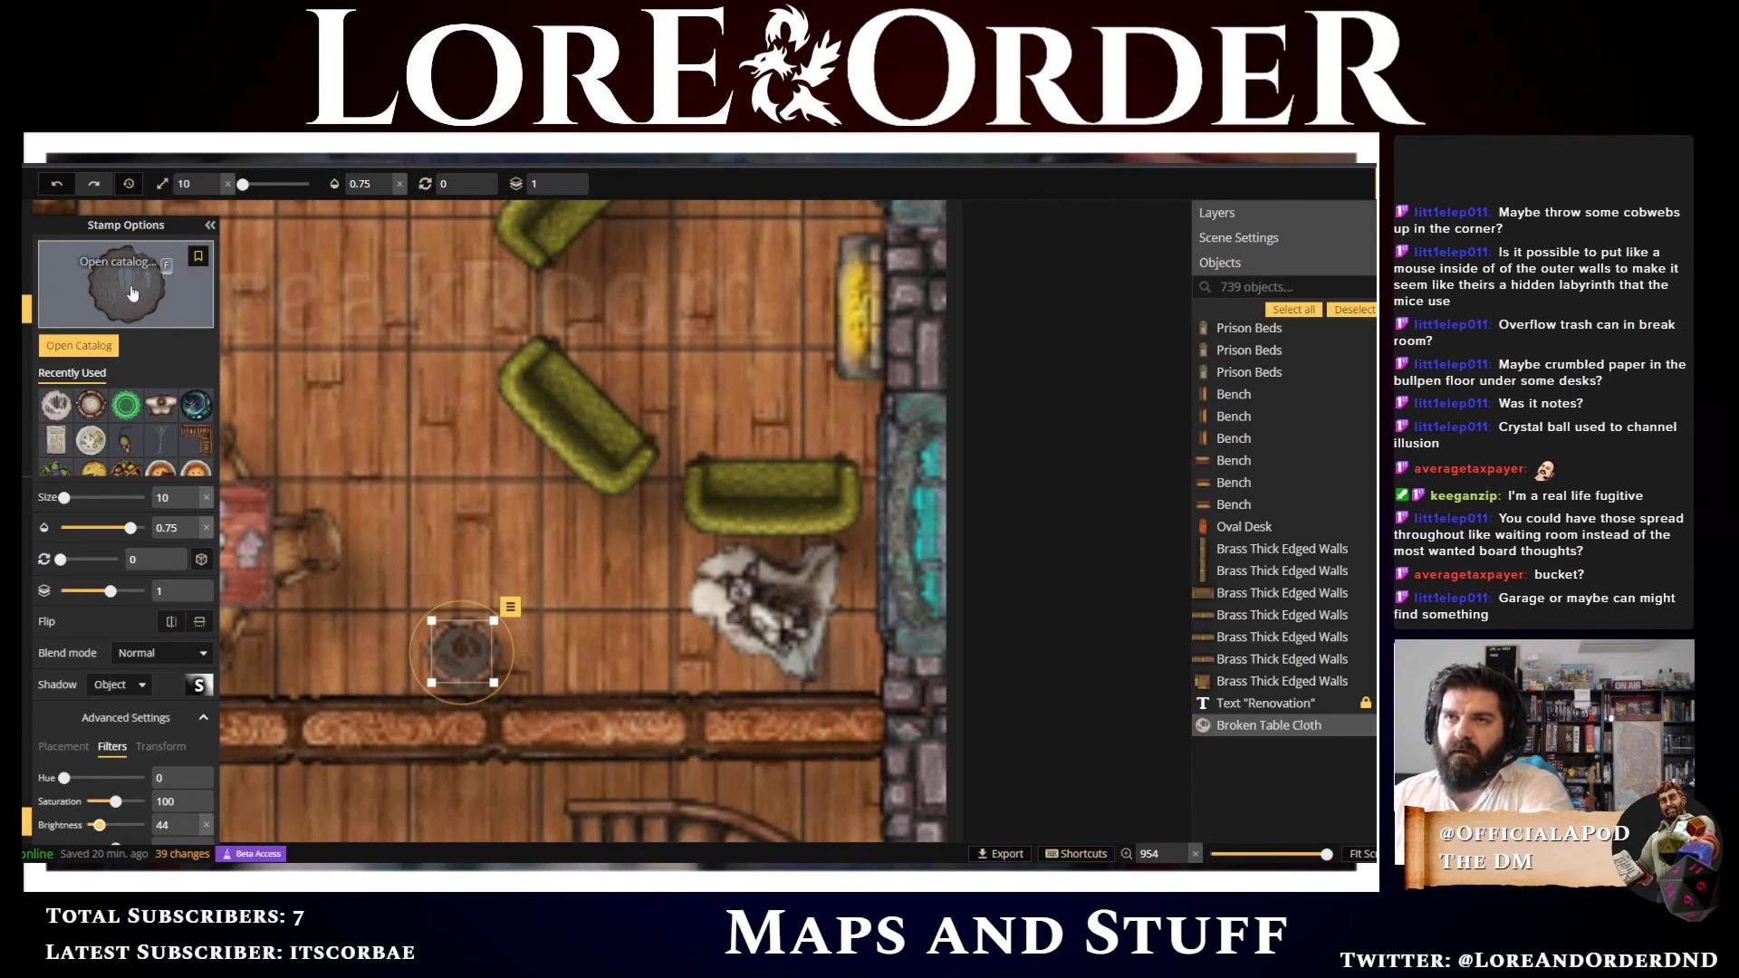
Open the stamp catalog, browse the clutter stamps and choose a Debris Piles stamp
{"action": "key", "text": "f"}
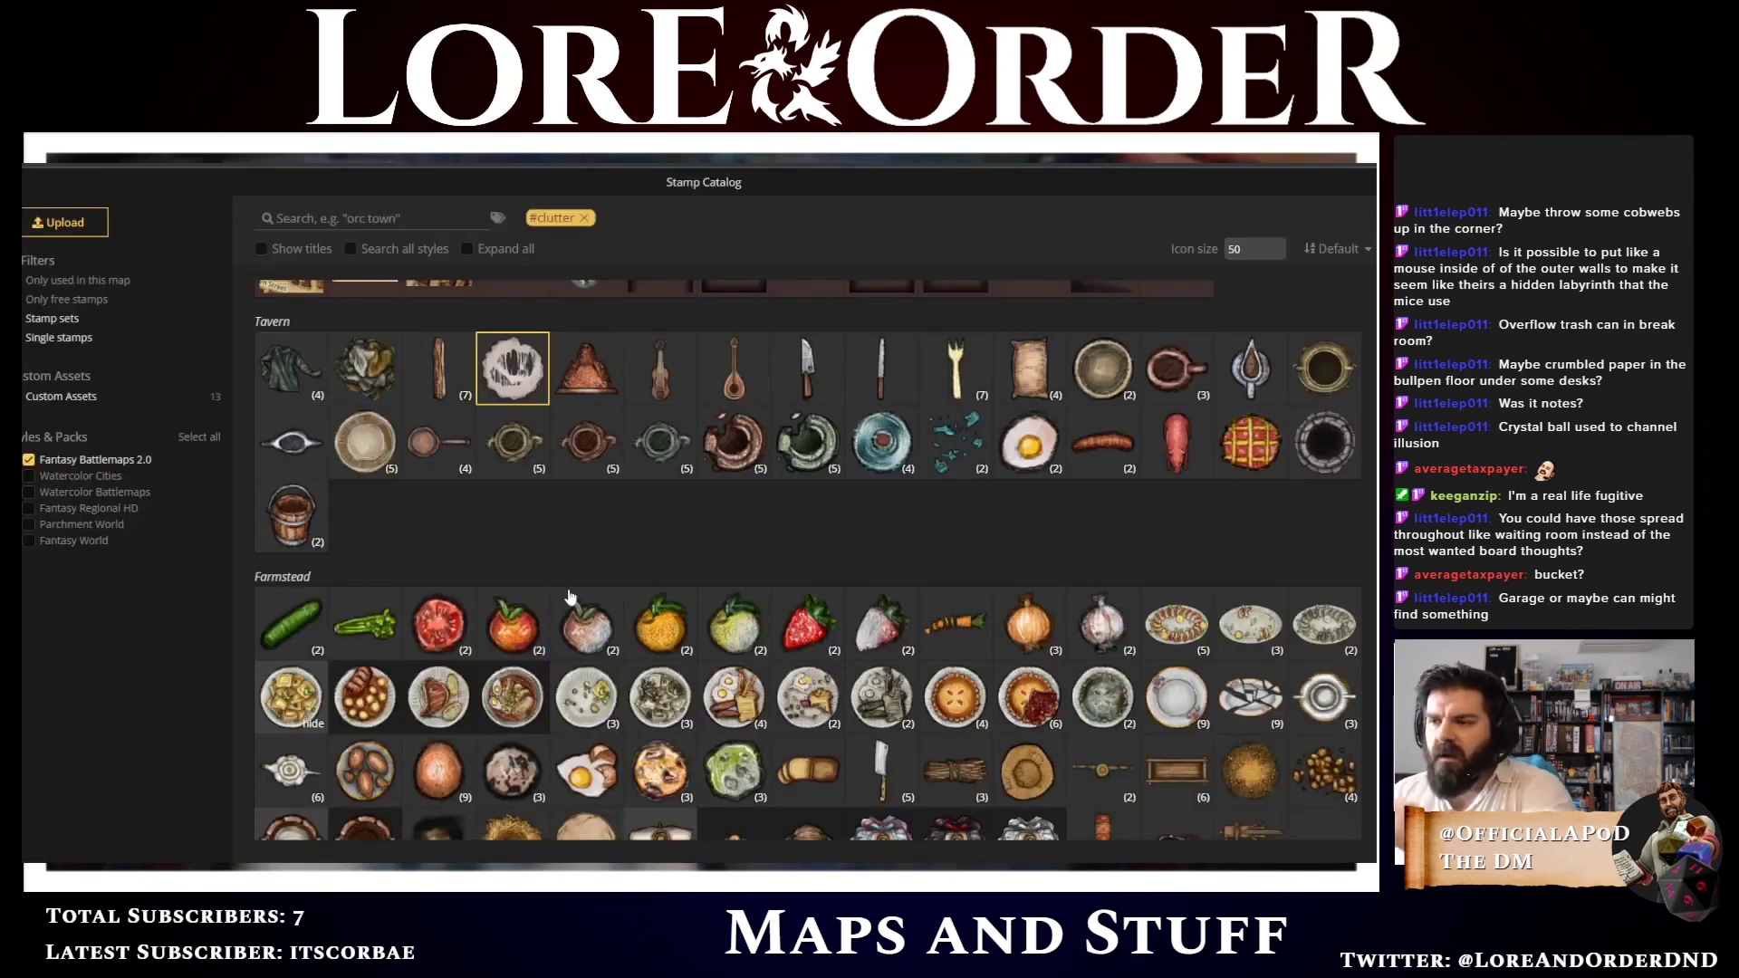
{"action": "scroll", "coordinate": [545, 598], "scroll_direction": "down", "scroll_amount": 1}
{"action": "scroll", "coordinate": [546, 598], "scroll_direction": "down", "scroll_amount": 1}
{"action": "scroll", "coordinate": [544, 586], "scroll_direction": "down", "scroll_amount": 3}
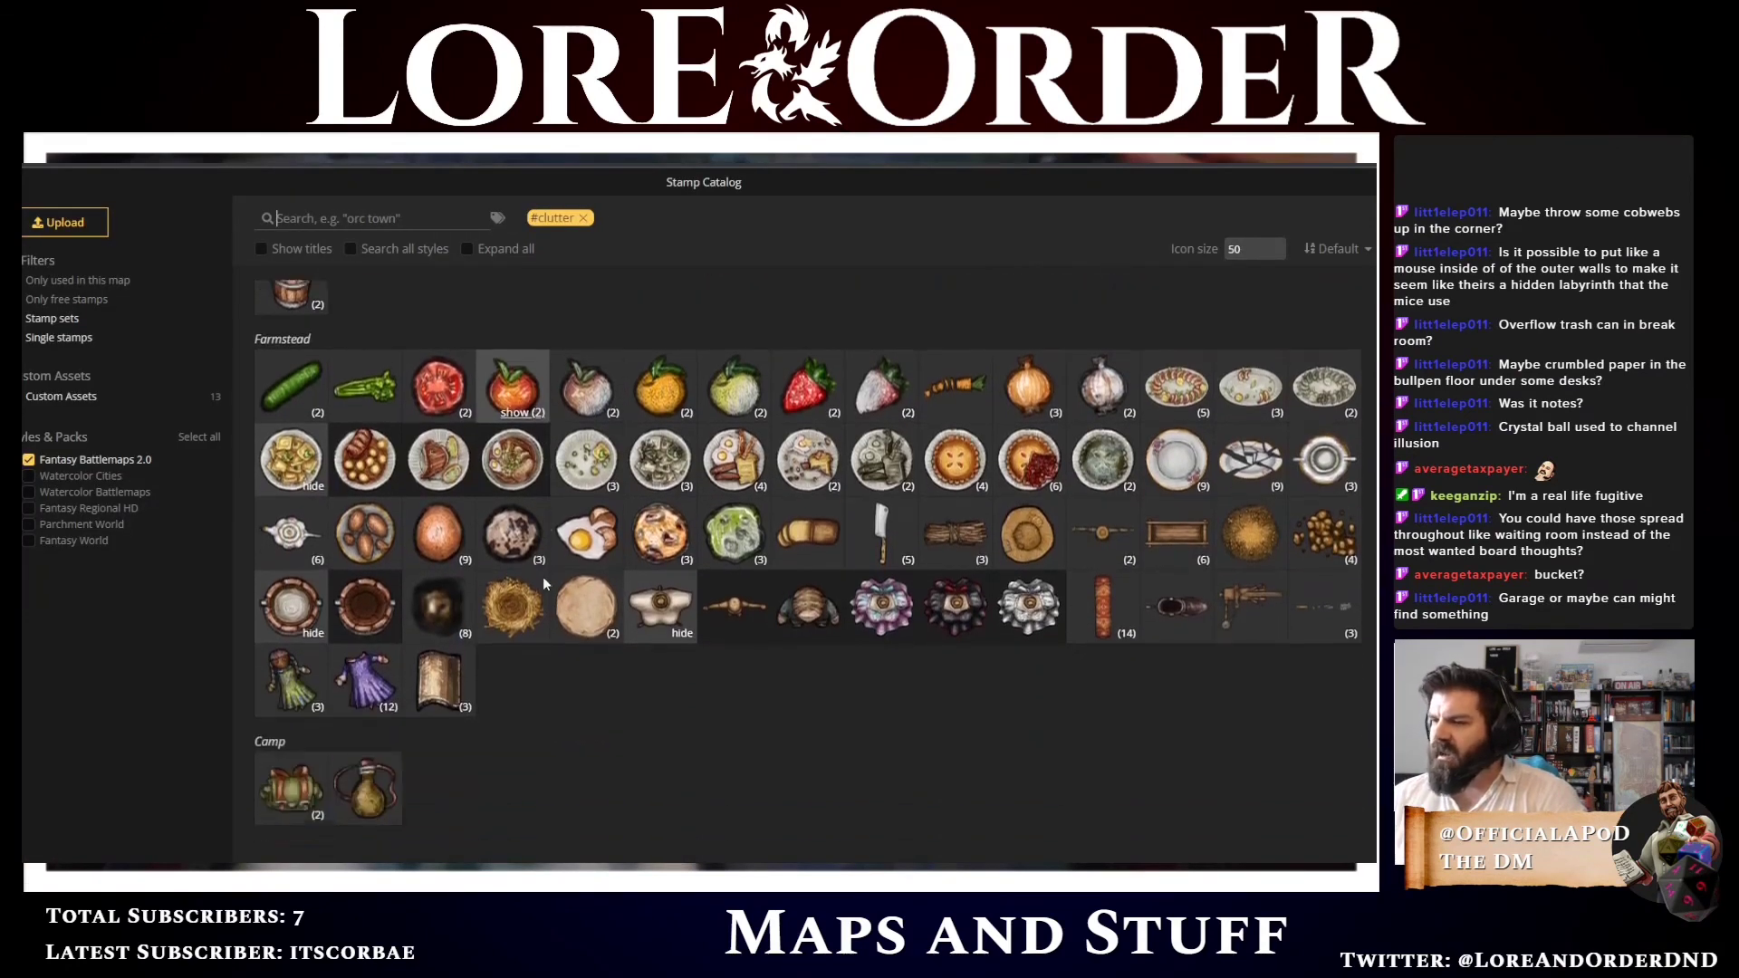
{"action": "scroll", "coordinate": [744, 673], "scroll_direction": "down", "scroll_amount": 4}
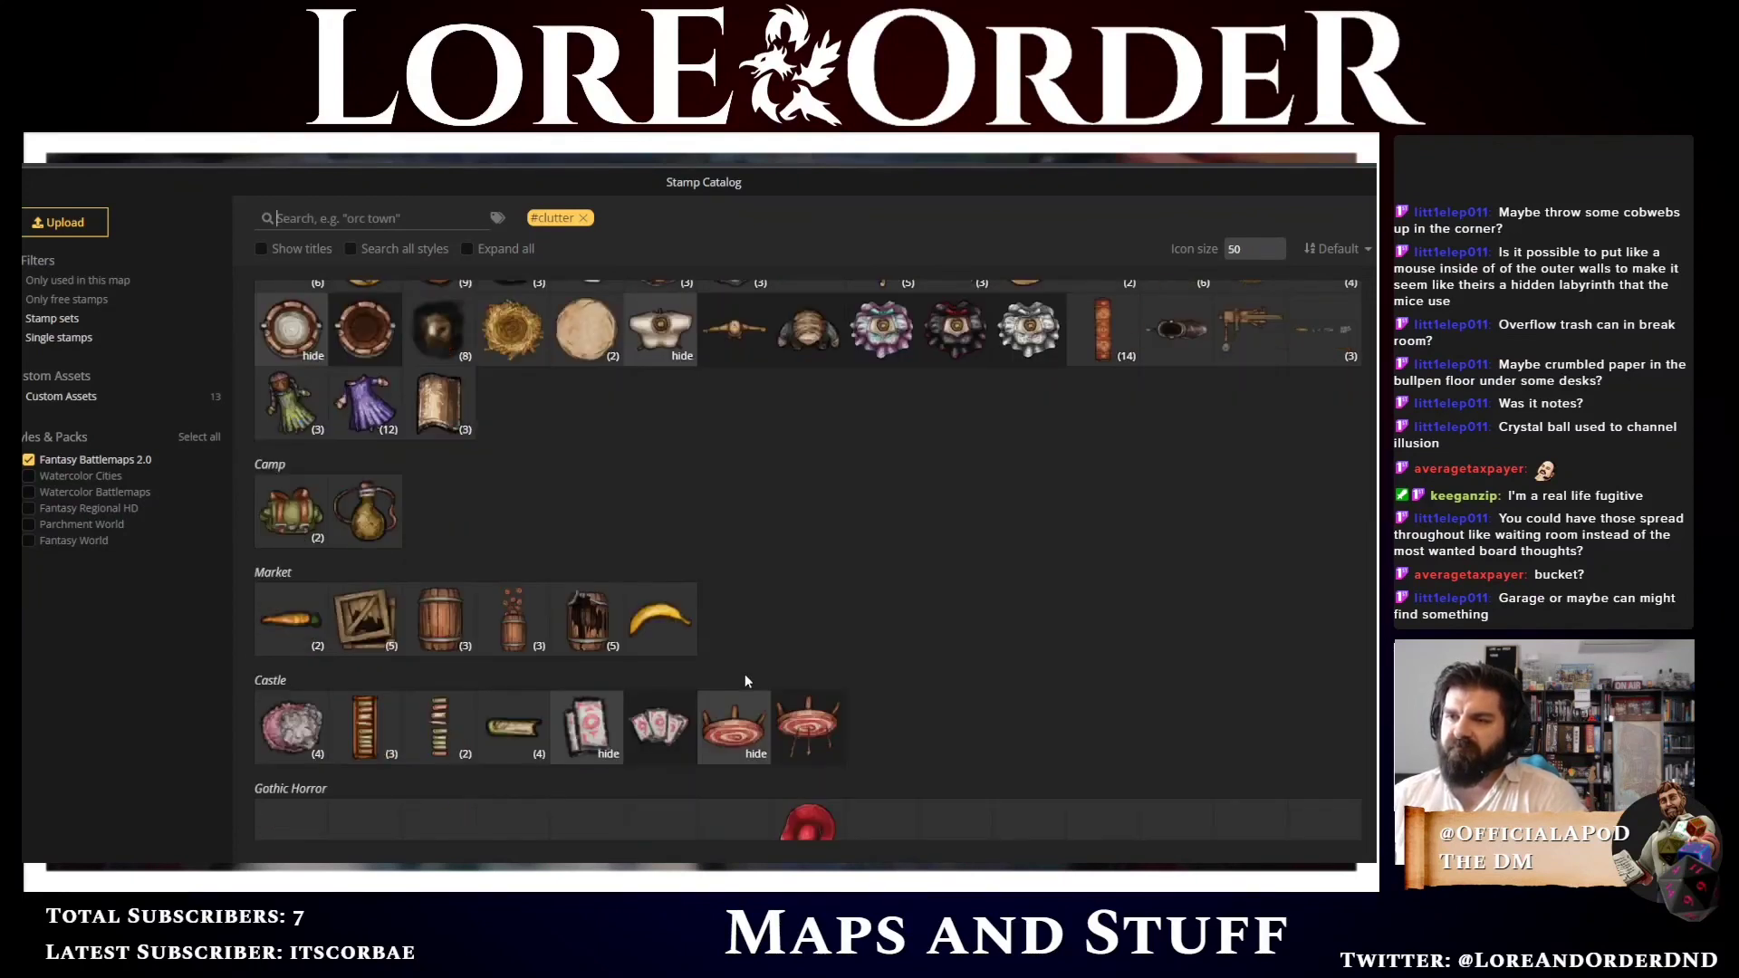
{"action": "scroll", "coordinate": [884, 723], "scroll_direction": "down", "scroll_amount": 3}
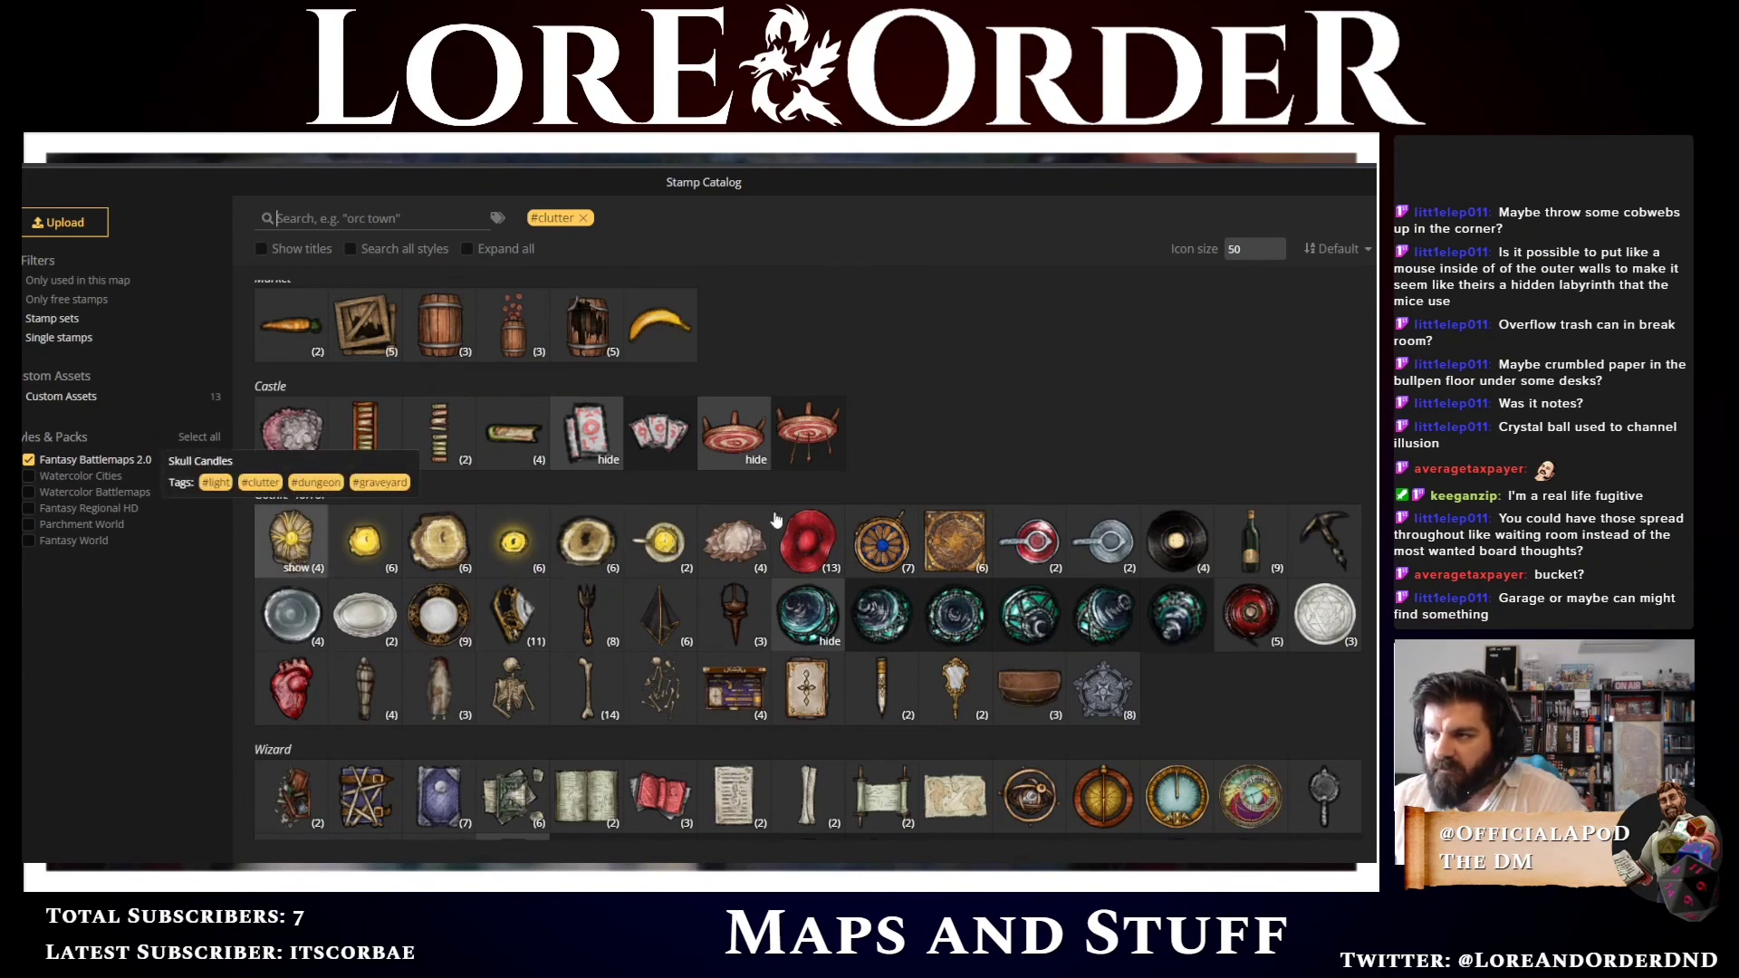
{"action": "scroll", "coordinate": [915, 486], "scroll_direction": "down", "scroll_amount": 4}
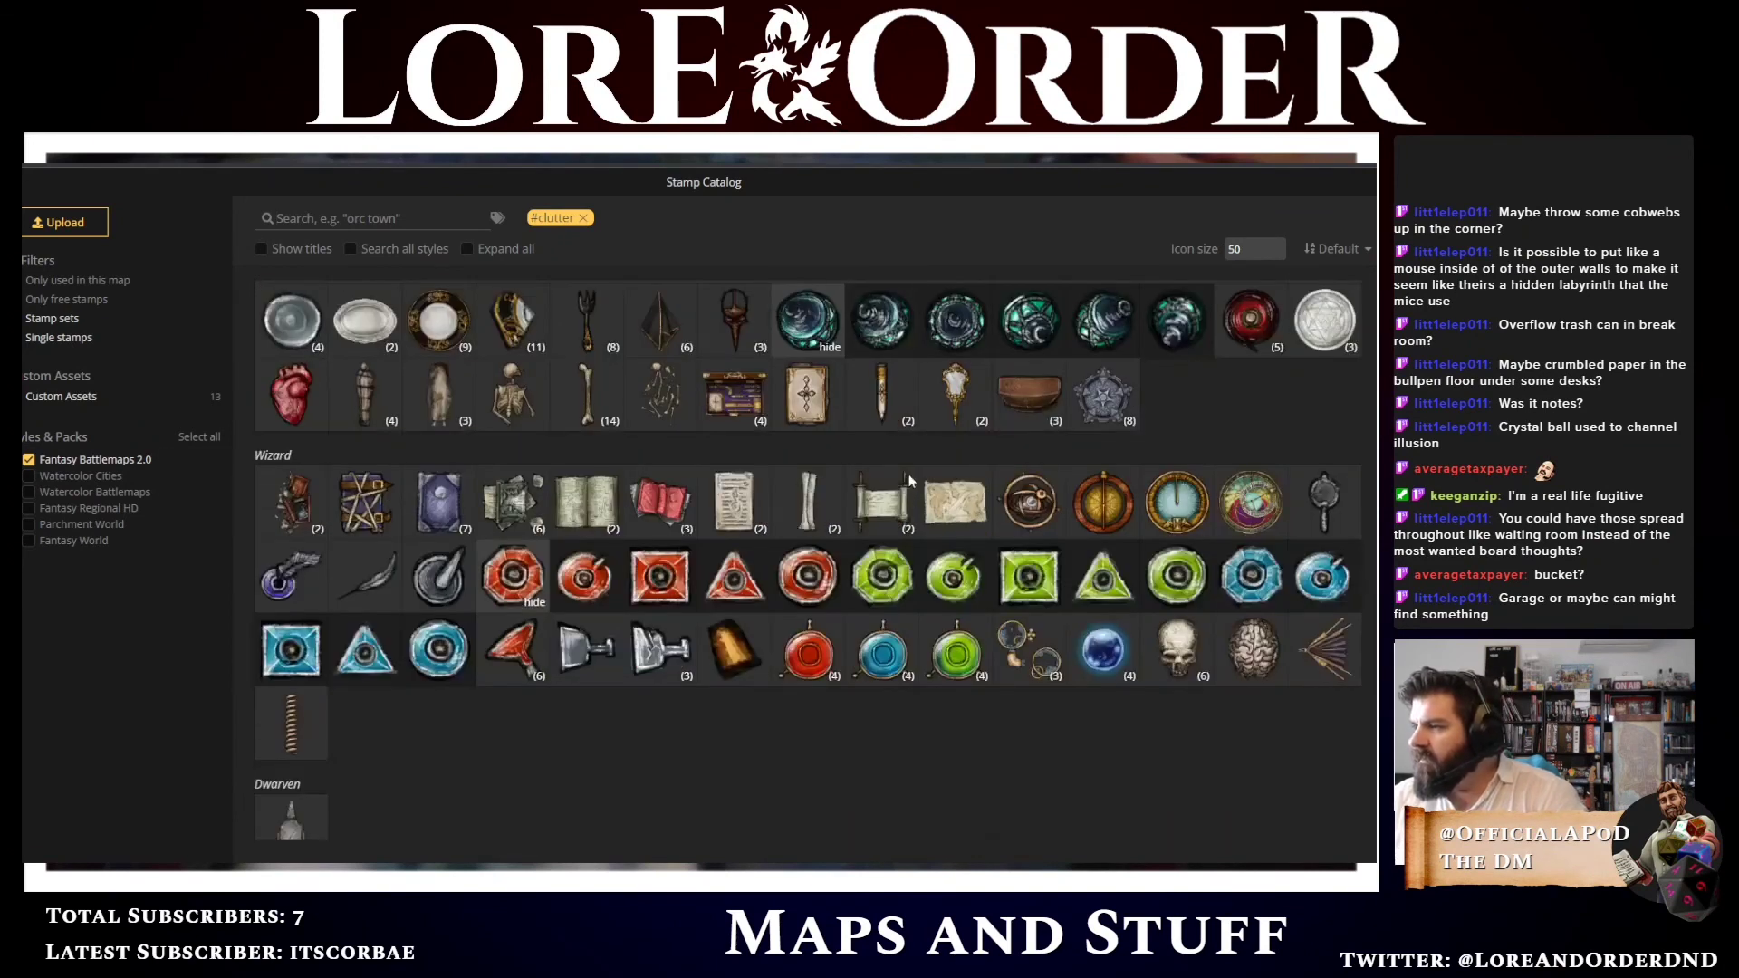
{"action": "scroll", "coordinate": [910, 481], "scroll_direction": "down", "scroll_amount": 5}
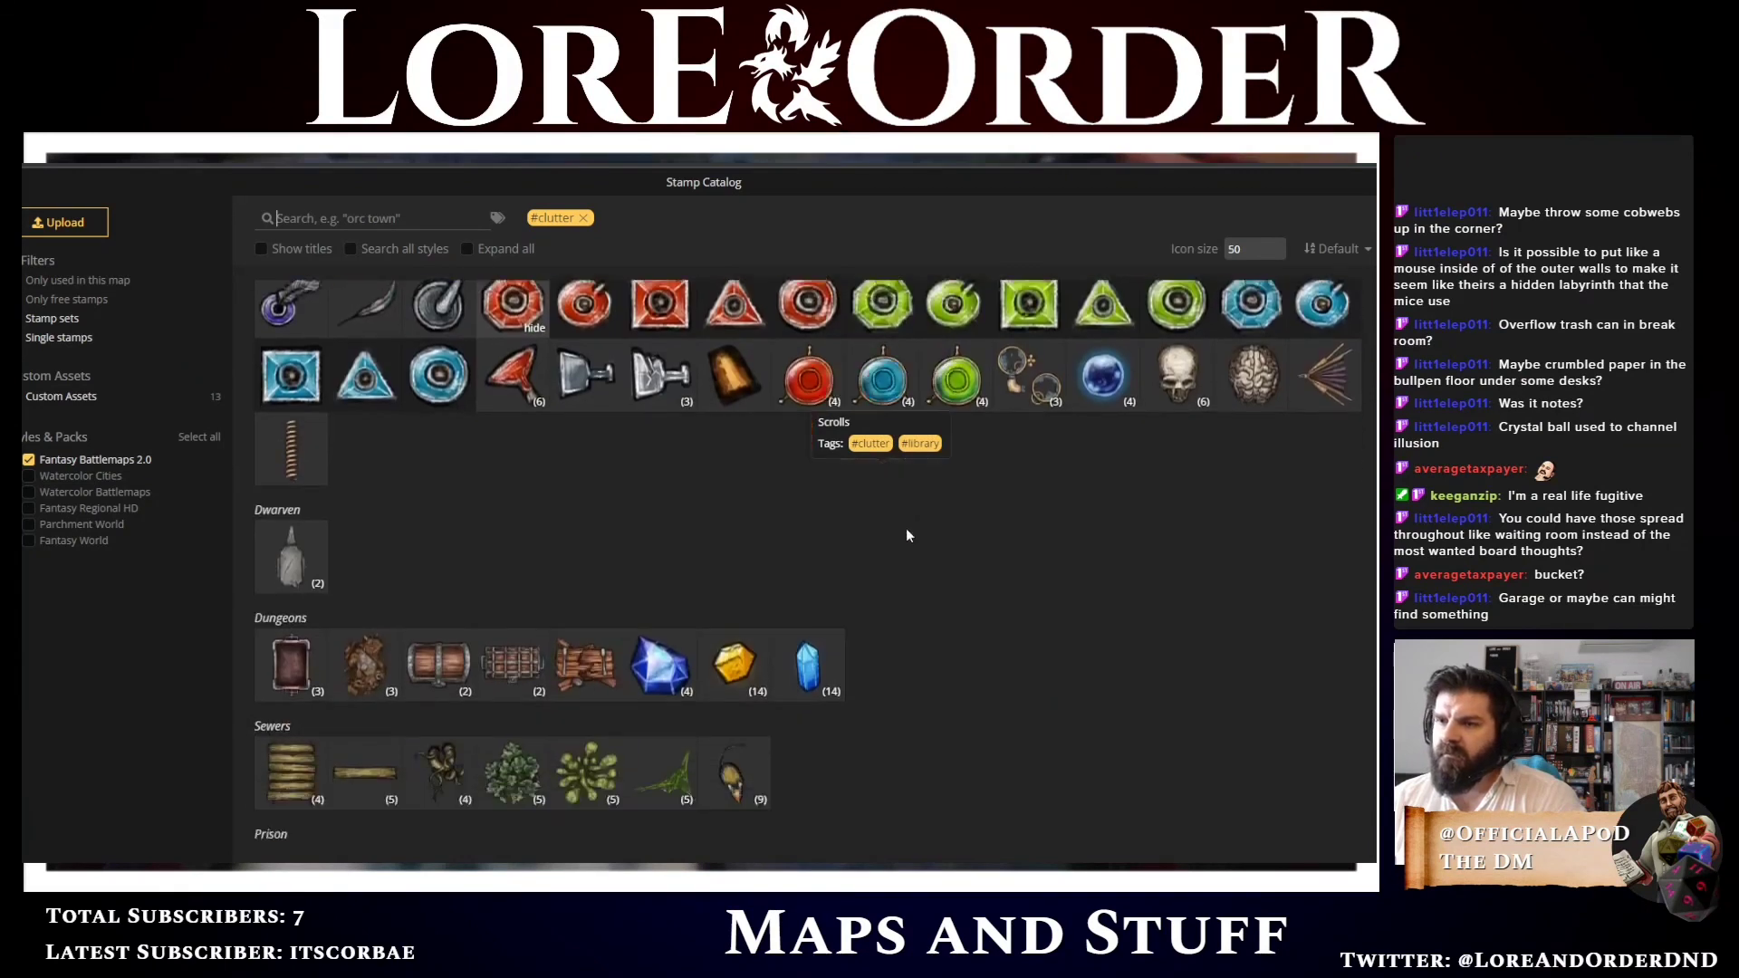
{"action": "scroll", "coordinate": [938, 585], "scroll_direction": "down", "scroll_amount": 2}
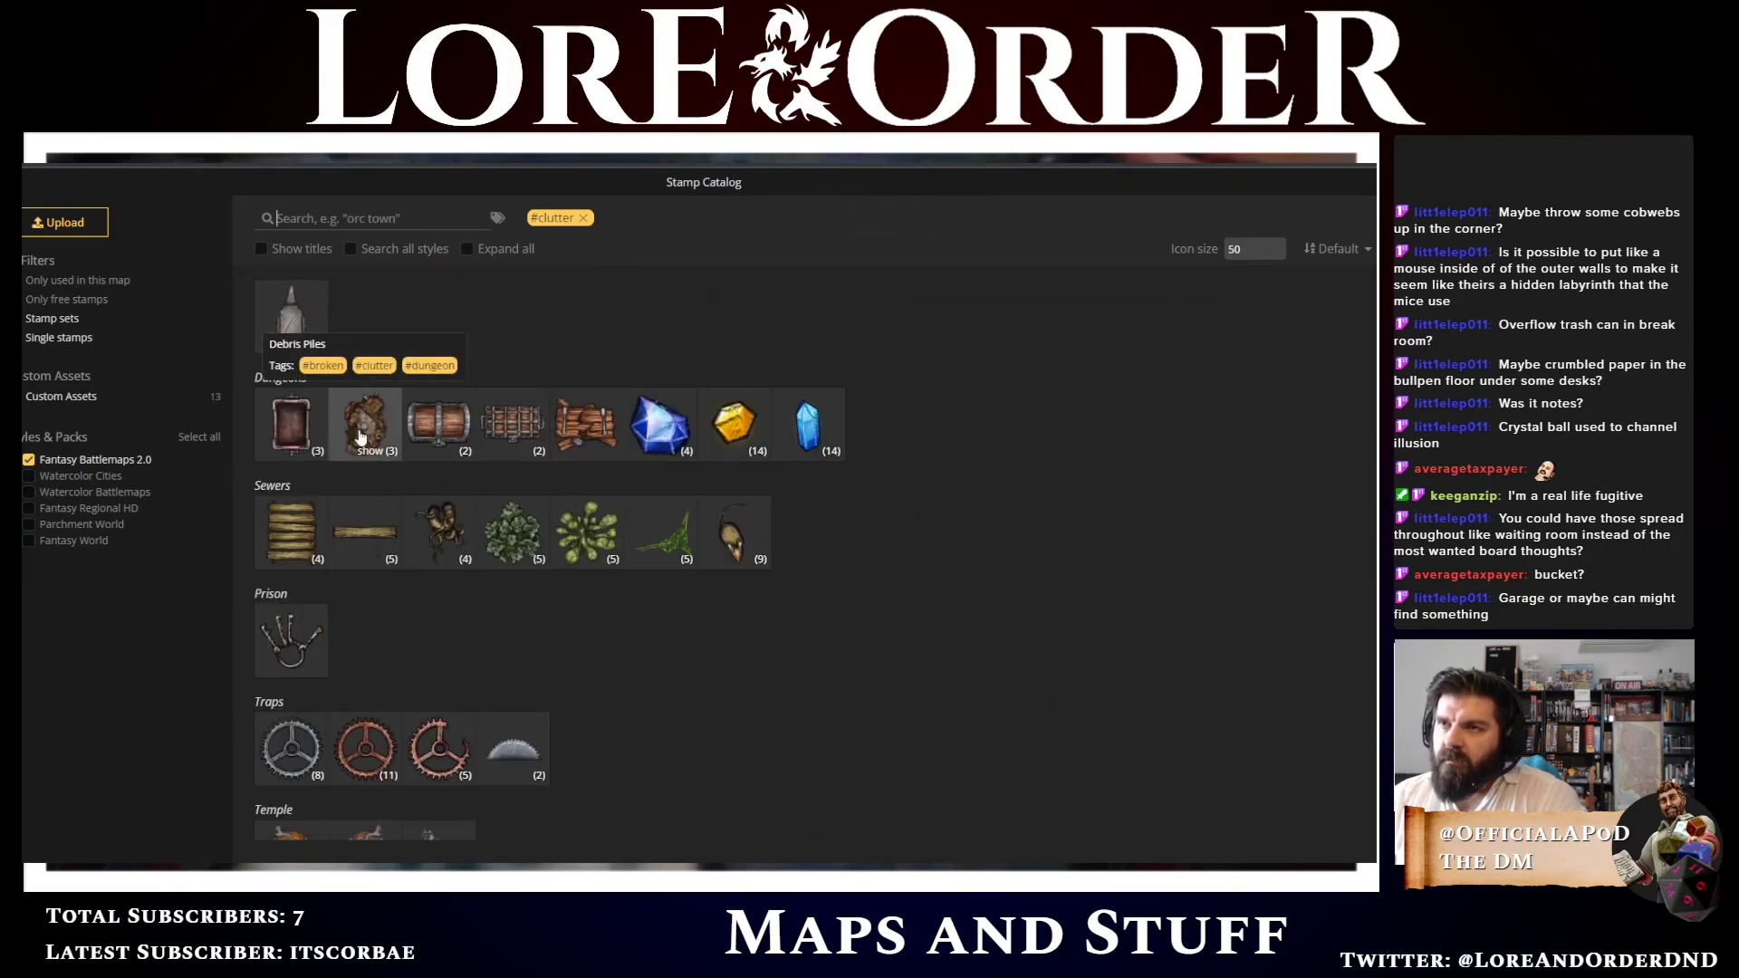
{"action": "left_click", "coordinate": [374, 453]}
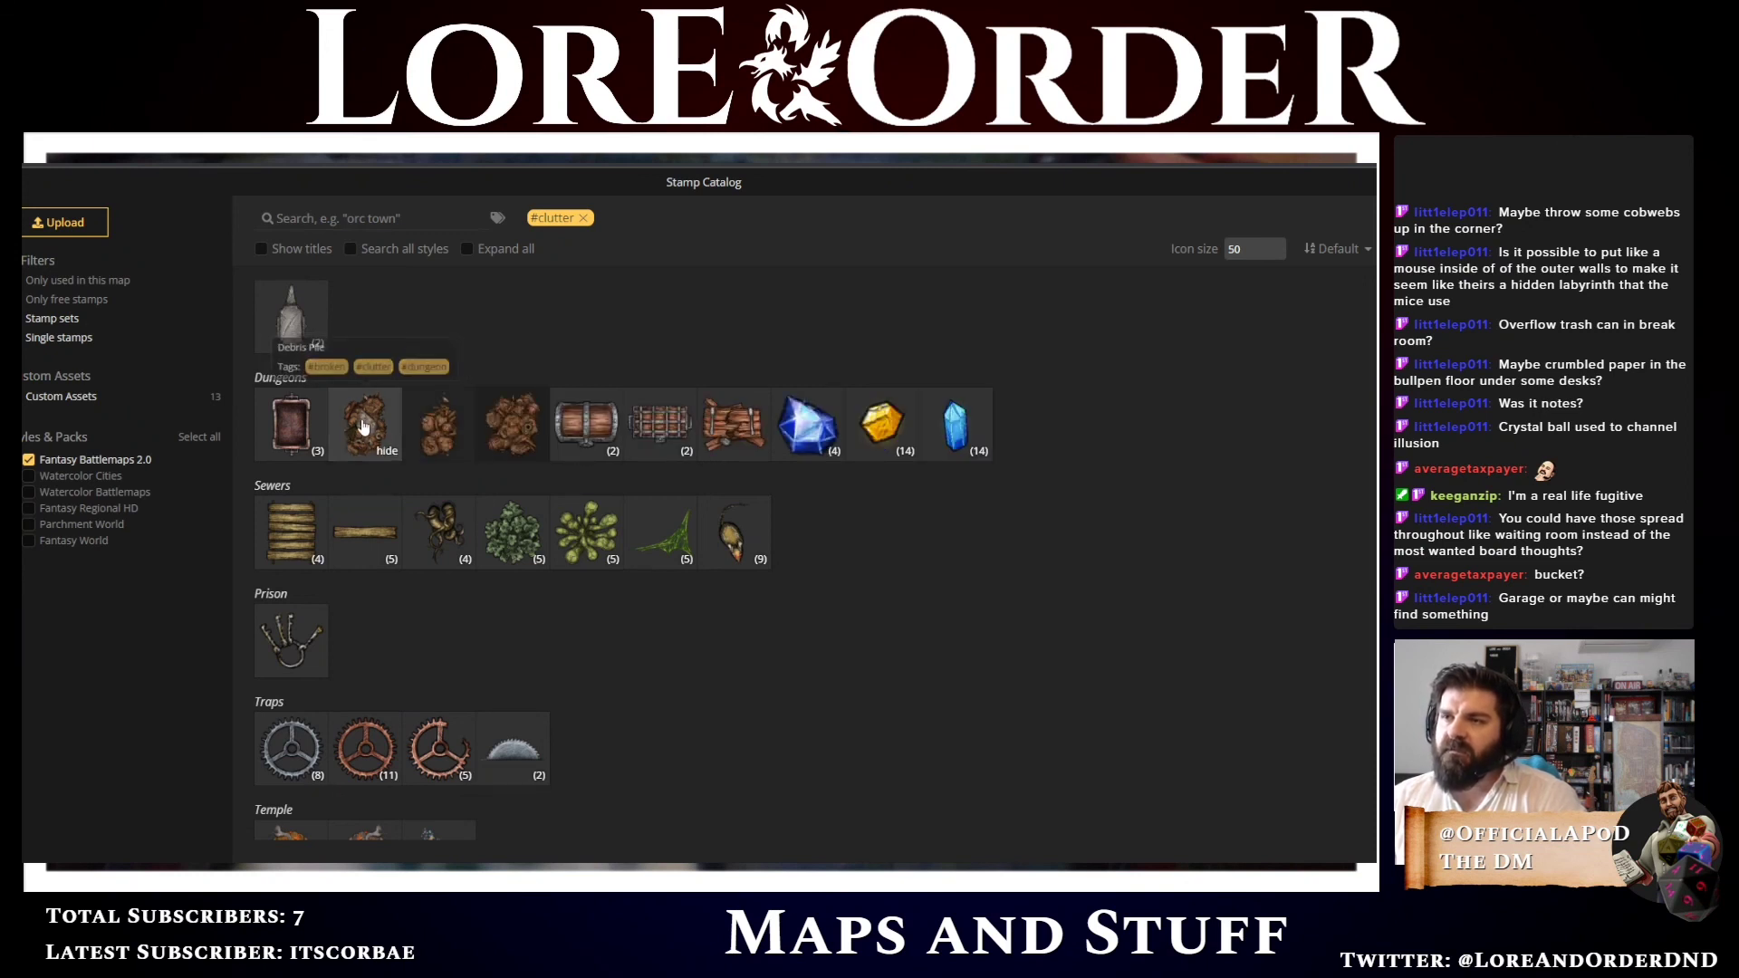
{"action": "left_click", "coordinate": [369, 427]}
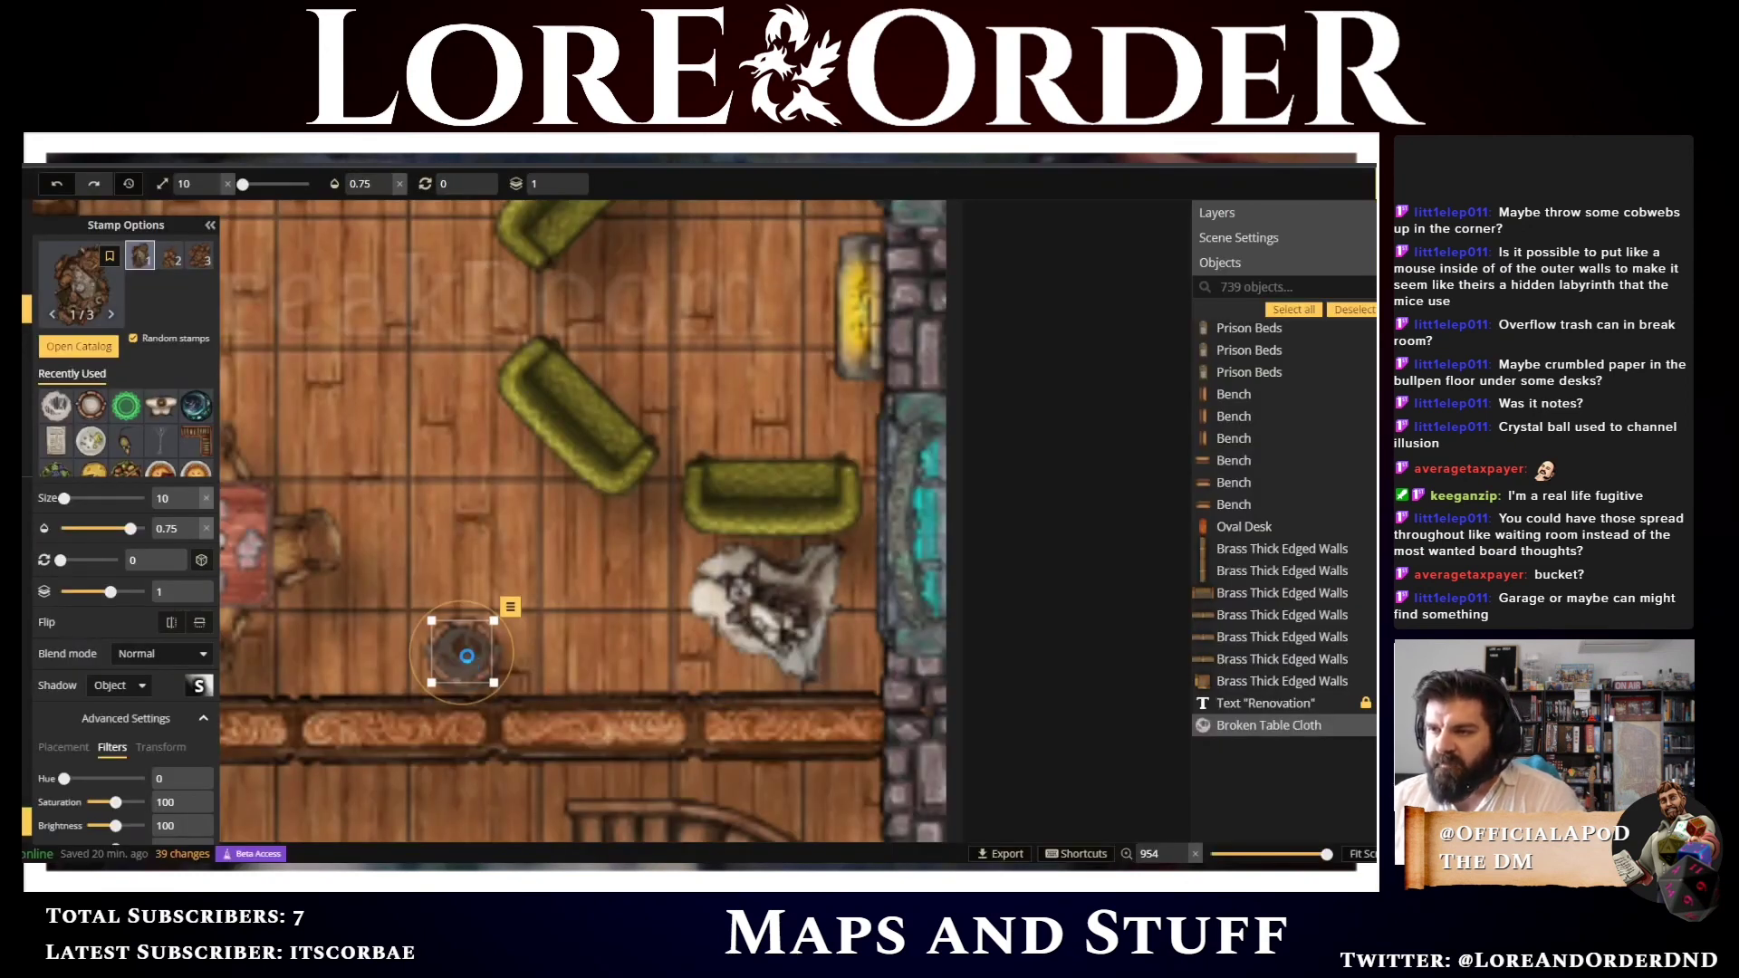
Place a debris pile and move it inside the milk bucket
{"action": "left_click", "coordinate": [463, 654]}
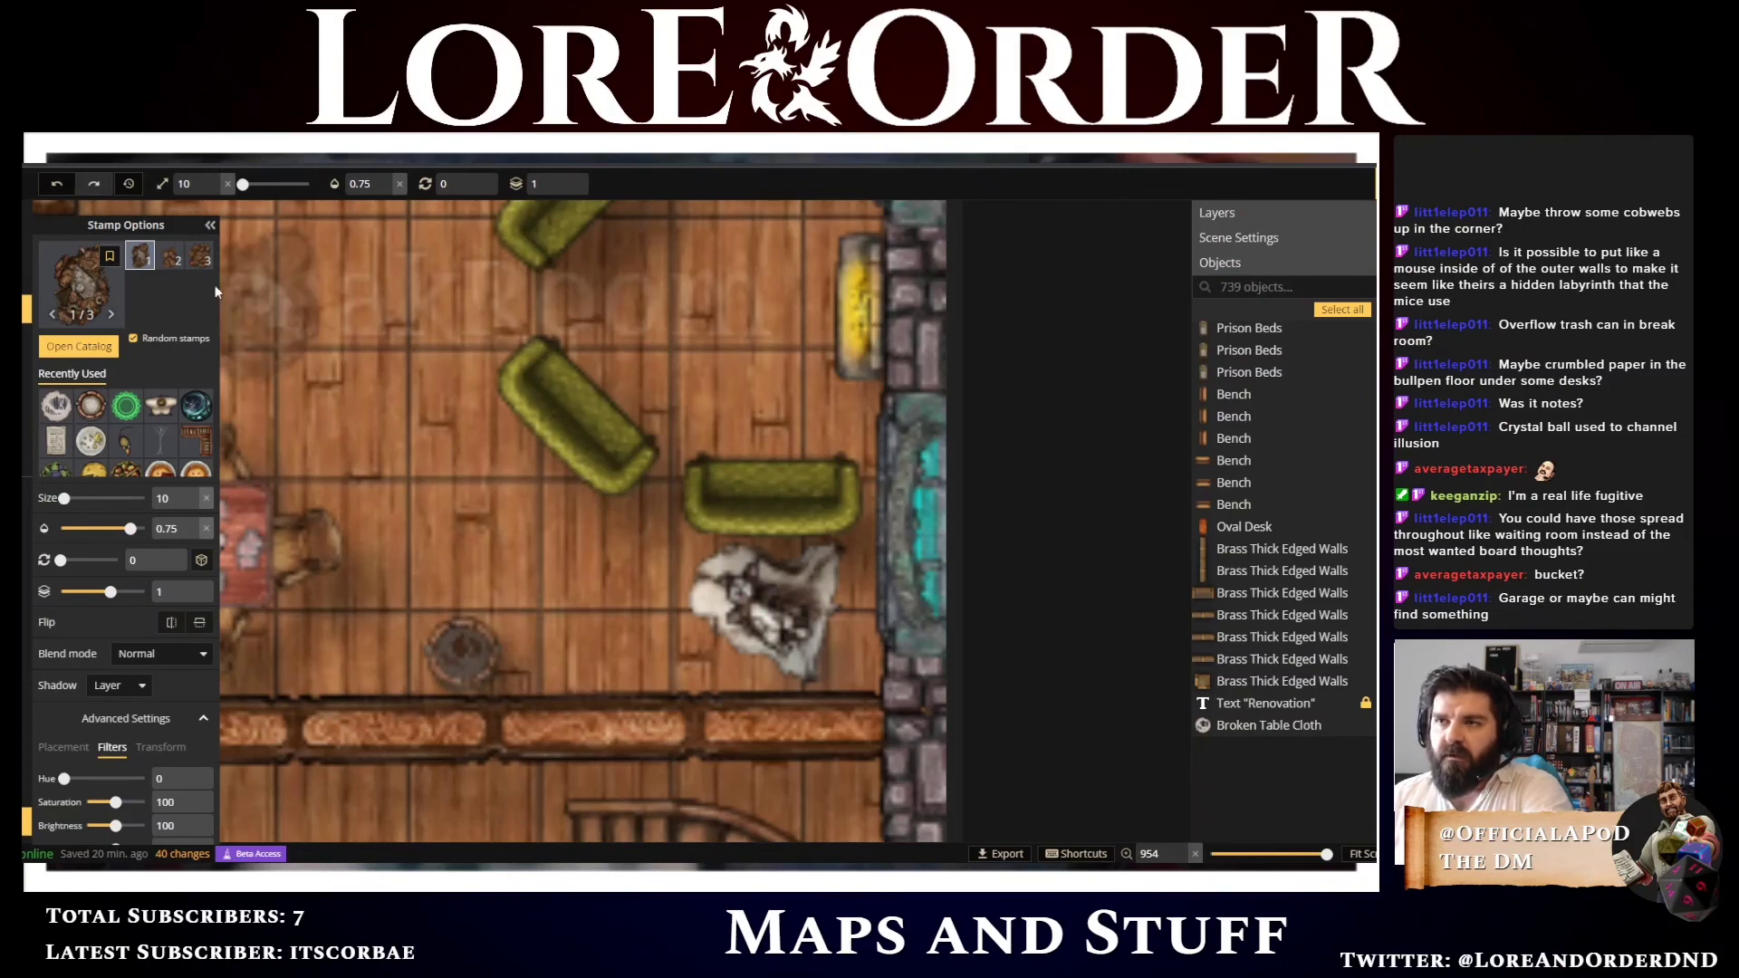
{"action": "left_click", "coordinate": [473, 628]}
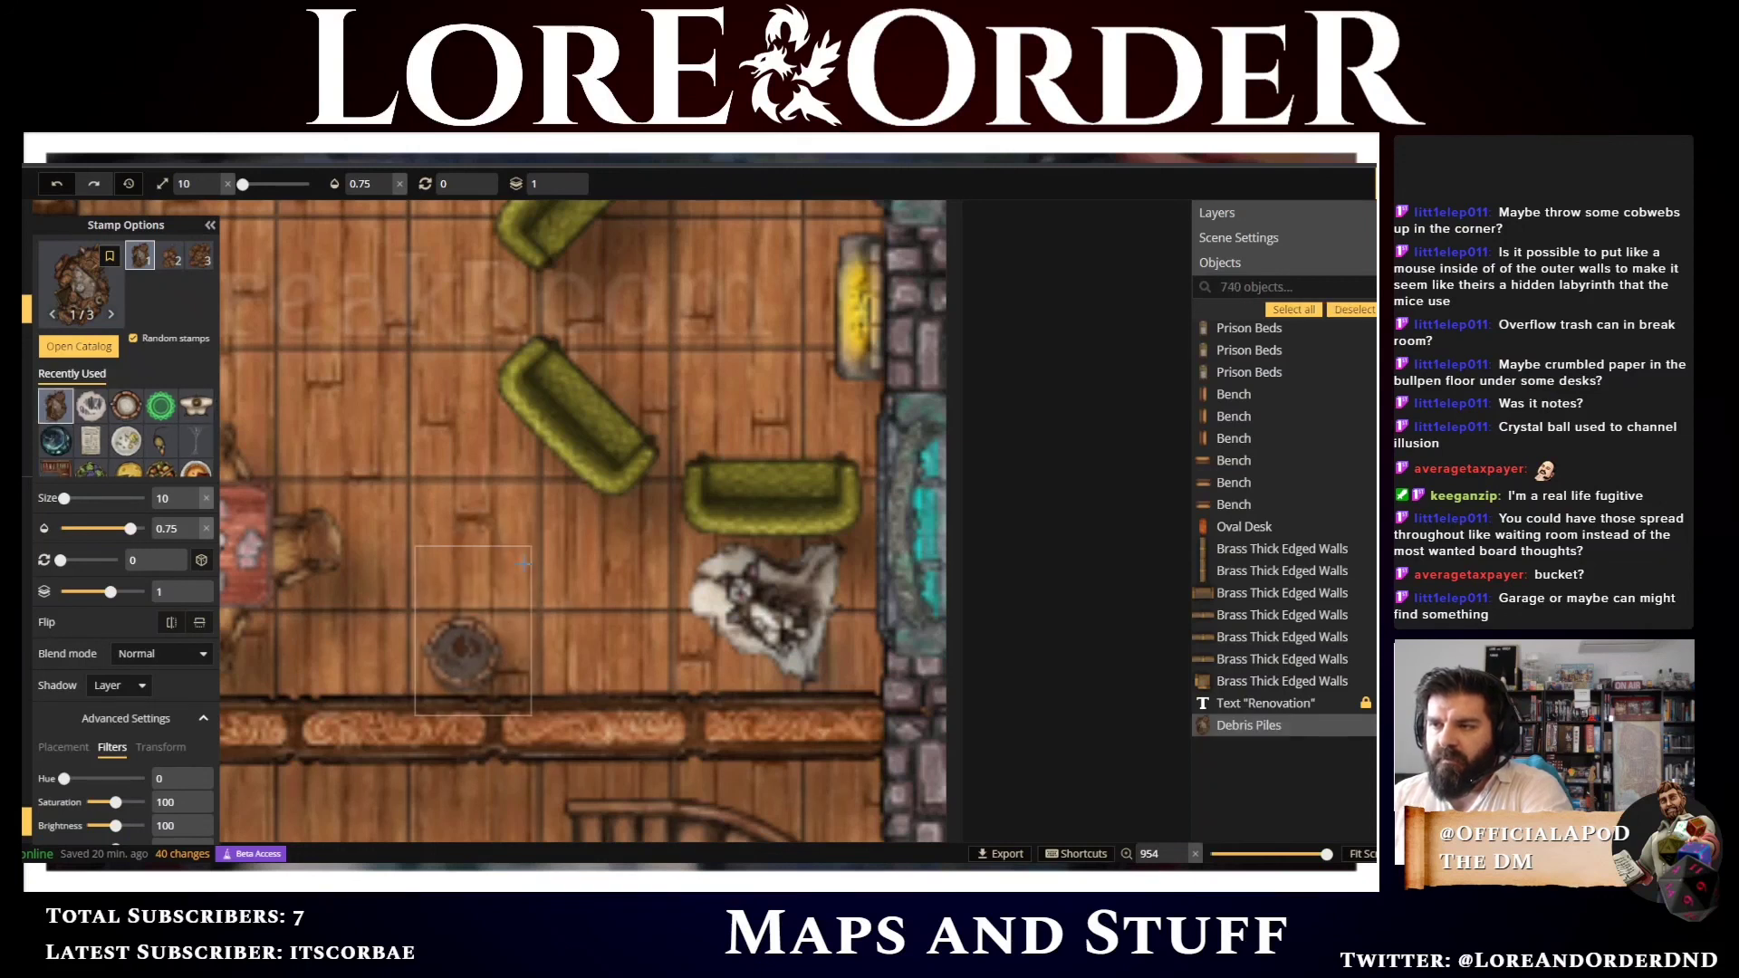
{"action": "left_click_drag", "start_coordinate": [517, 562], "coordinate": [470, 649]}
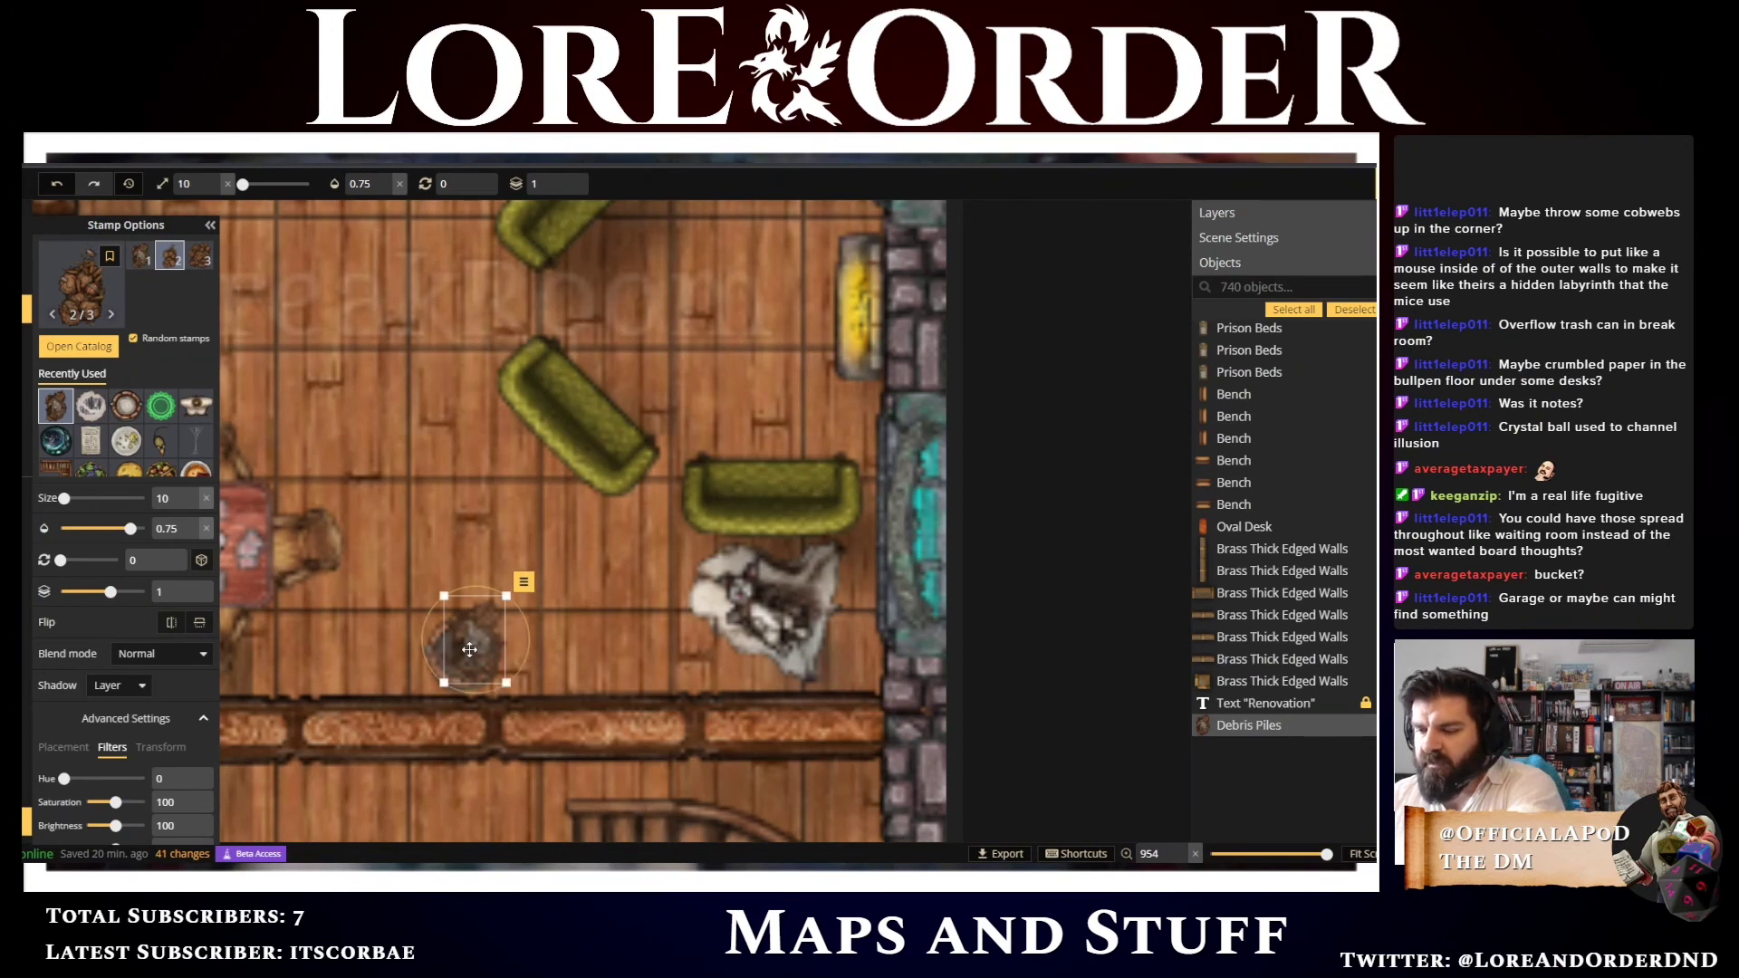
Rotate the debris pile to 90, shrink it to fit the bucket and nudge it left
{"action": "scroll", "coordinate": [591, 670], "scroll_direction": "up", "scroll_amount": 6}
{"action": "scroll", "coordinate": [590, 670], "scroll_direction": "up", "scroll_amount": 2}
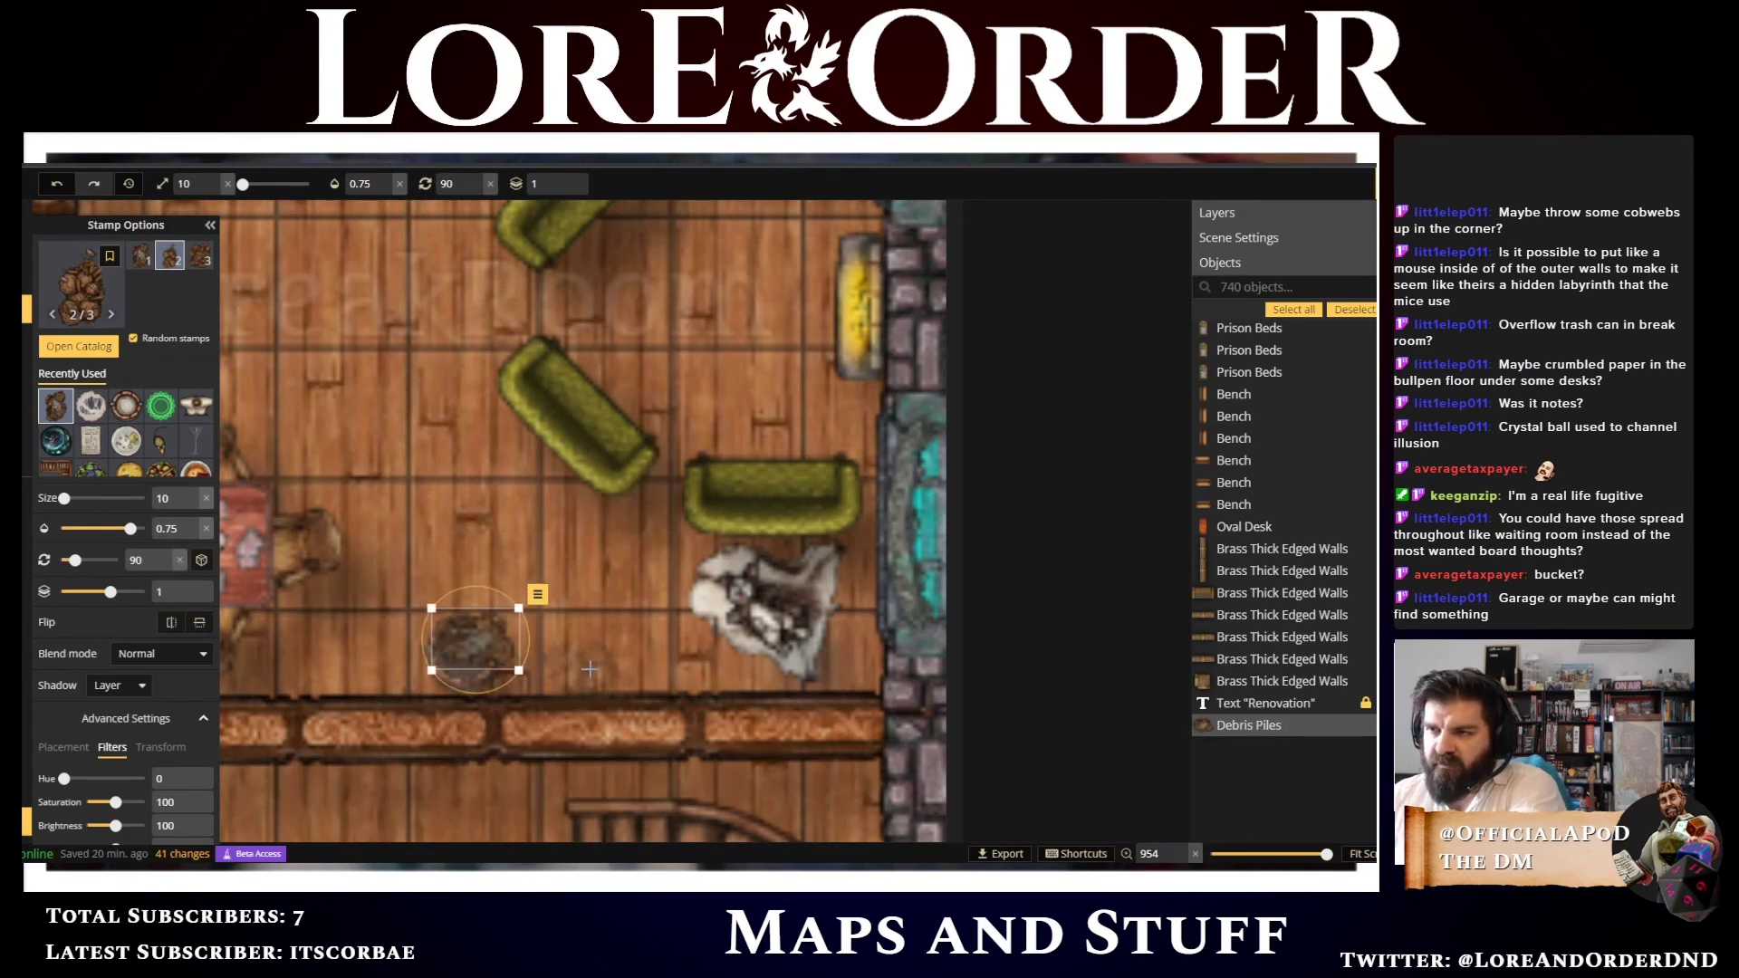
{"action": "scroll", "coordinate": [589, 668], "scroll_direction": "up", "scroll_amount": 2}
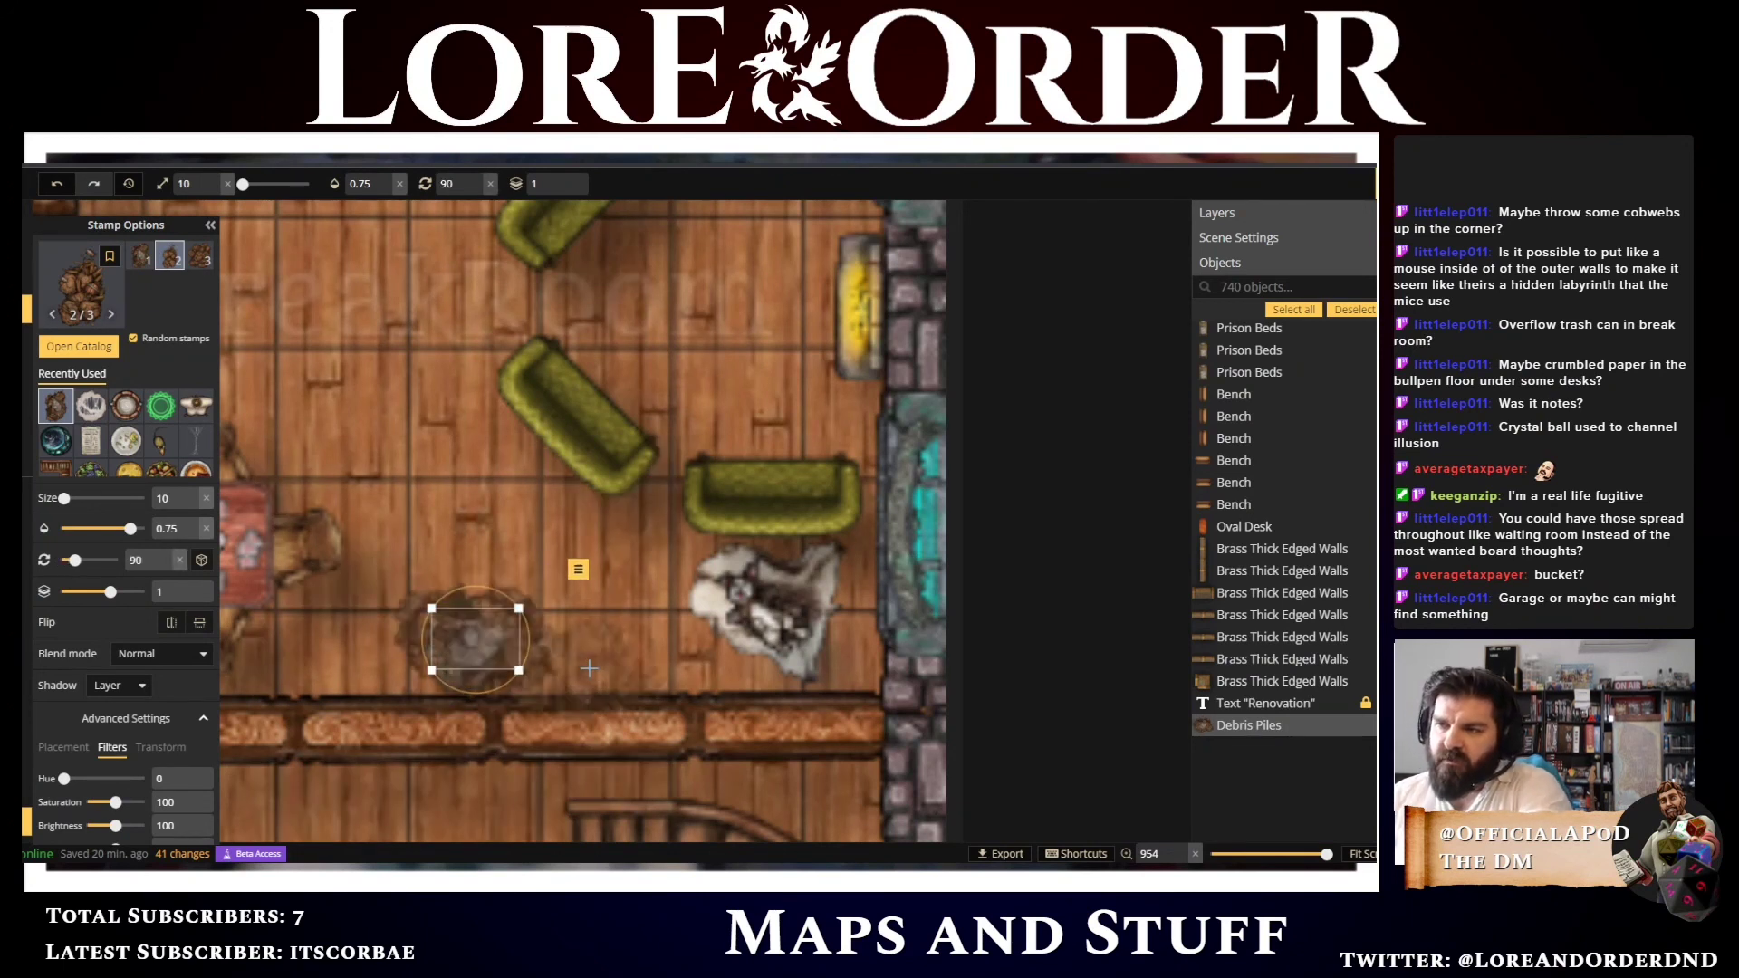
{"action": "scroll", "coordinate": [589, 668], "scroll_direction": "down", "scroll_amount": 2}
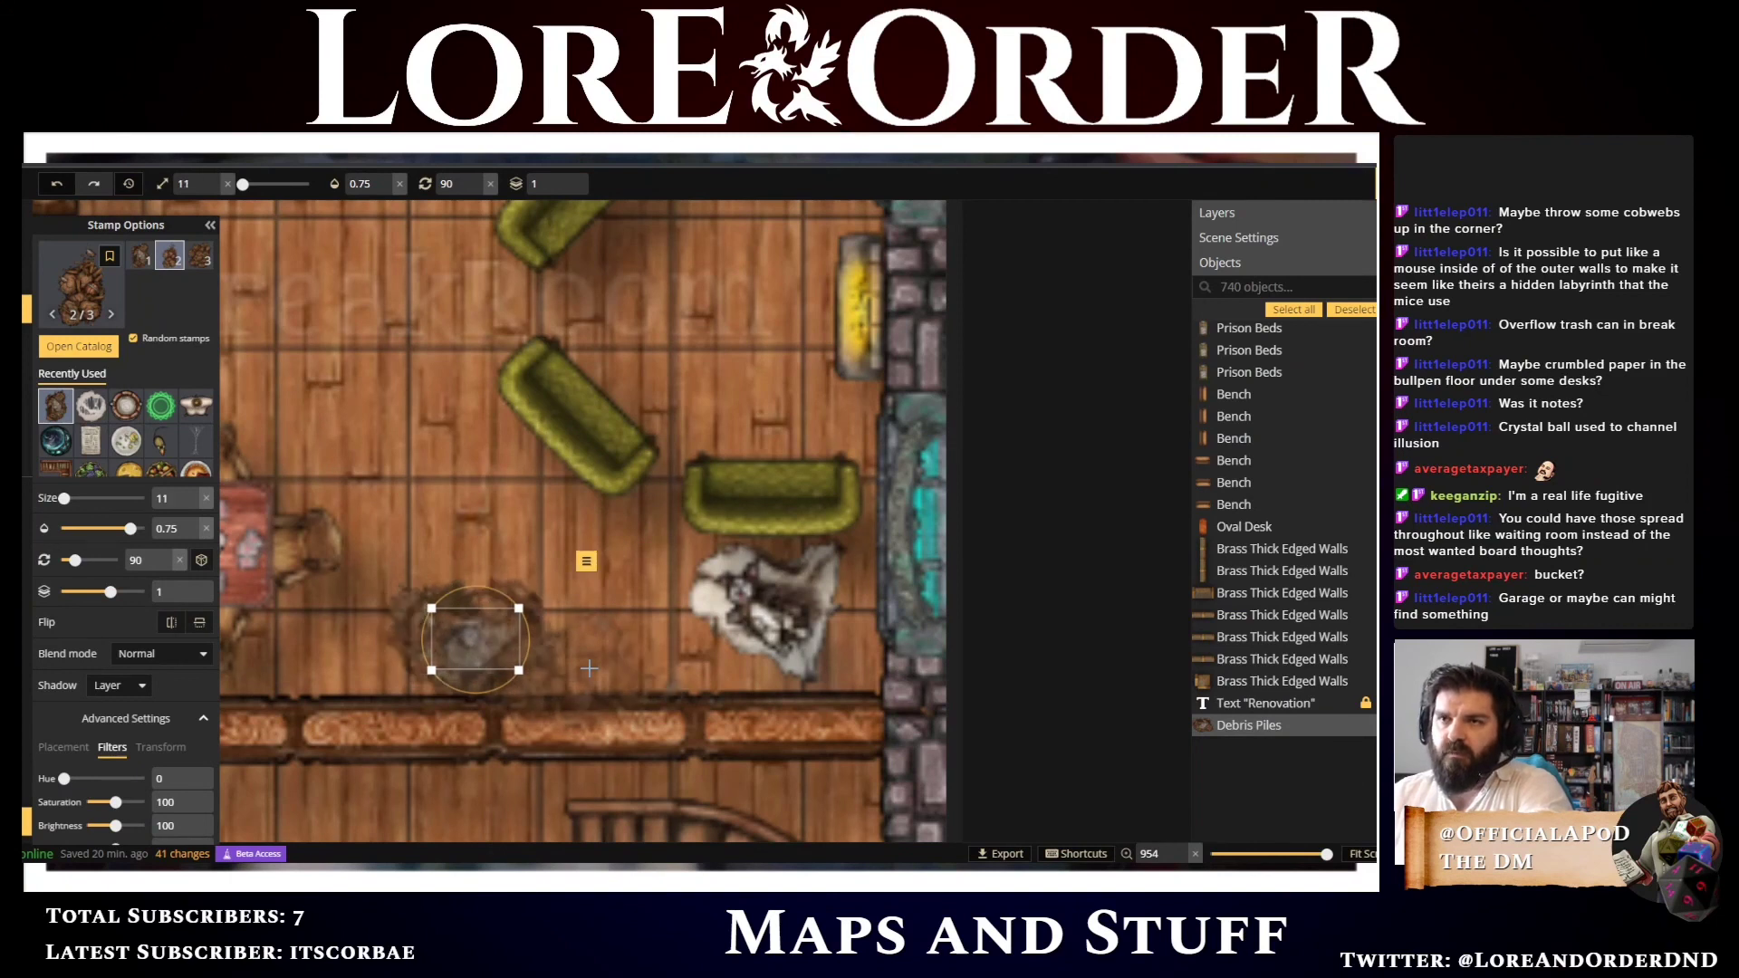
{"action": "scroll", "coordinate": [589, 669], "scroll_direction": "up", "scroll_amount": 3}
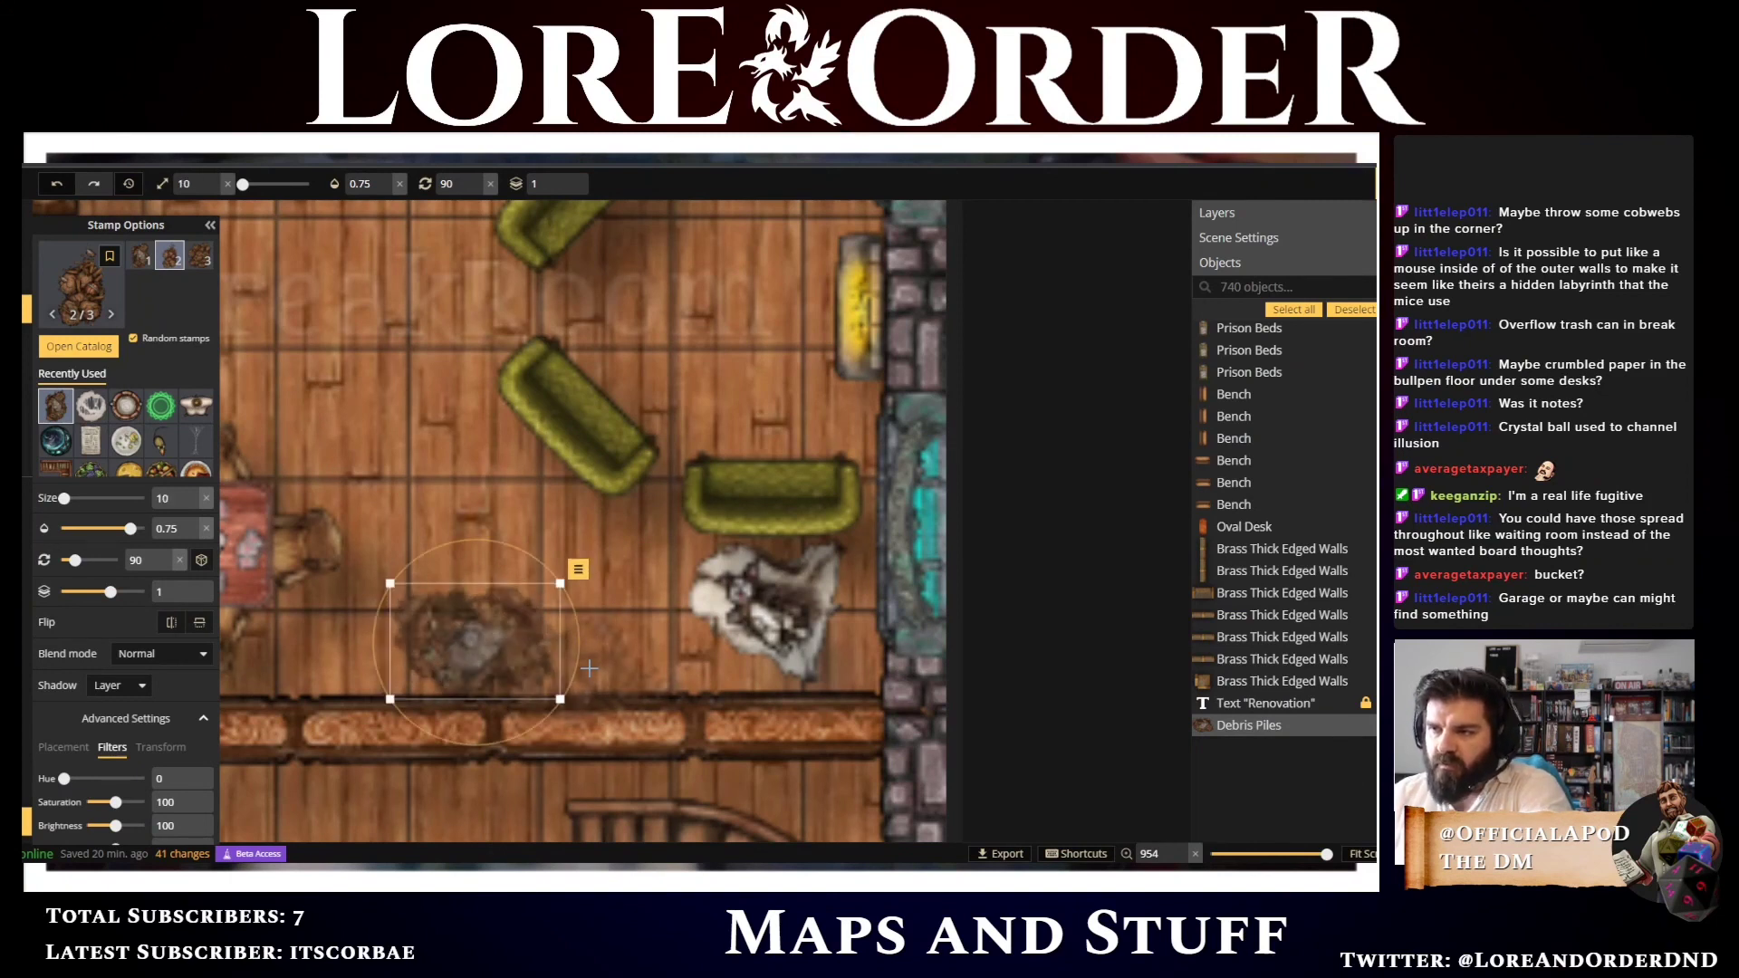
{"action": "scroll", "coordinate": [589, 669], "scroll_direction": "up", "scroll_amount": 1}
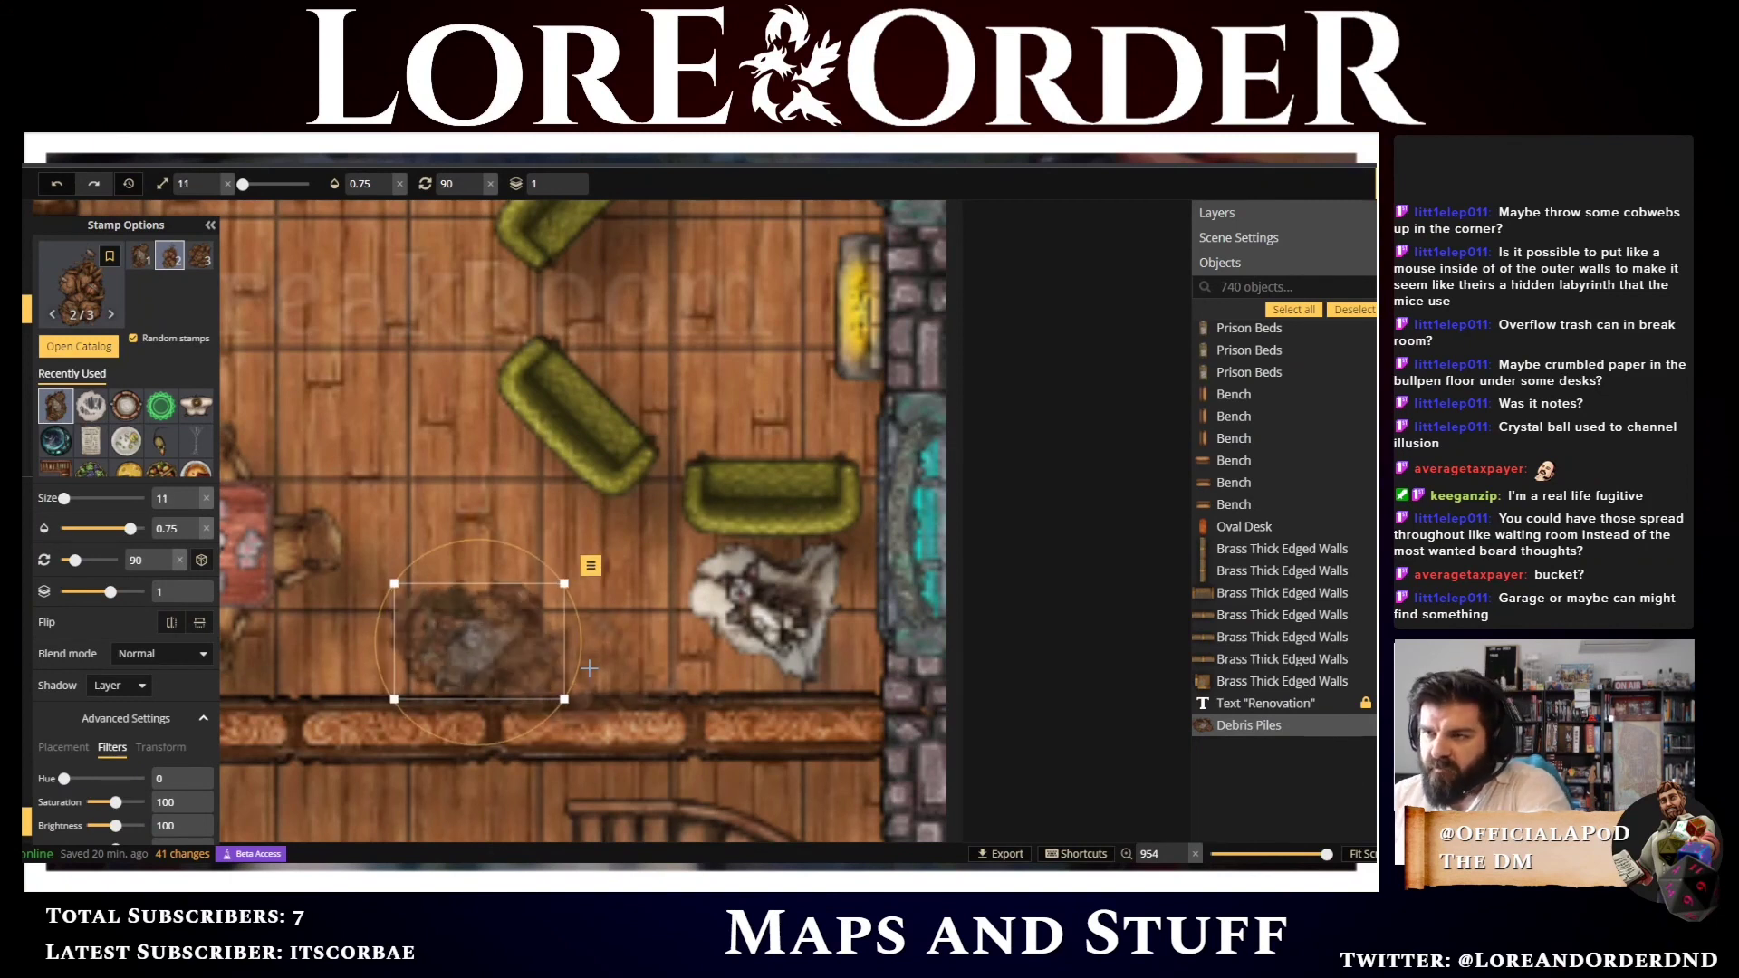
{"action": "scroll", "coordinate": [589, 669], "scroll_direction": "down", "scroll_amount": 1}
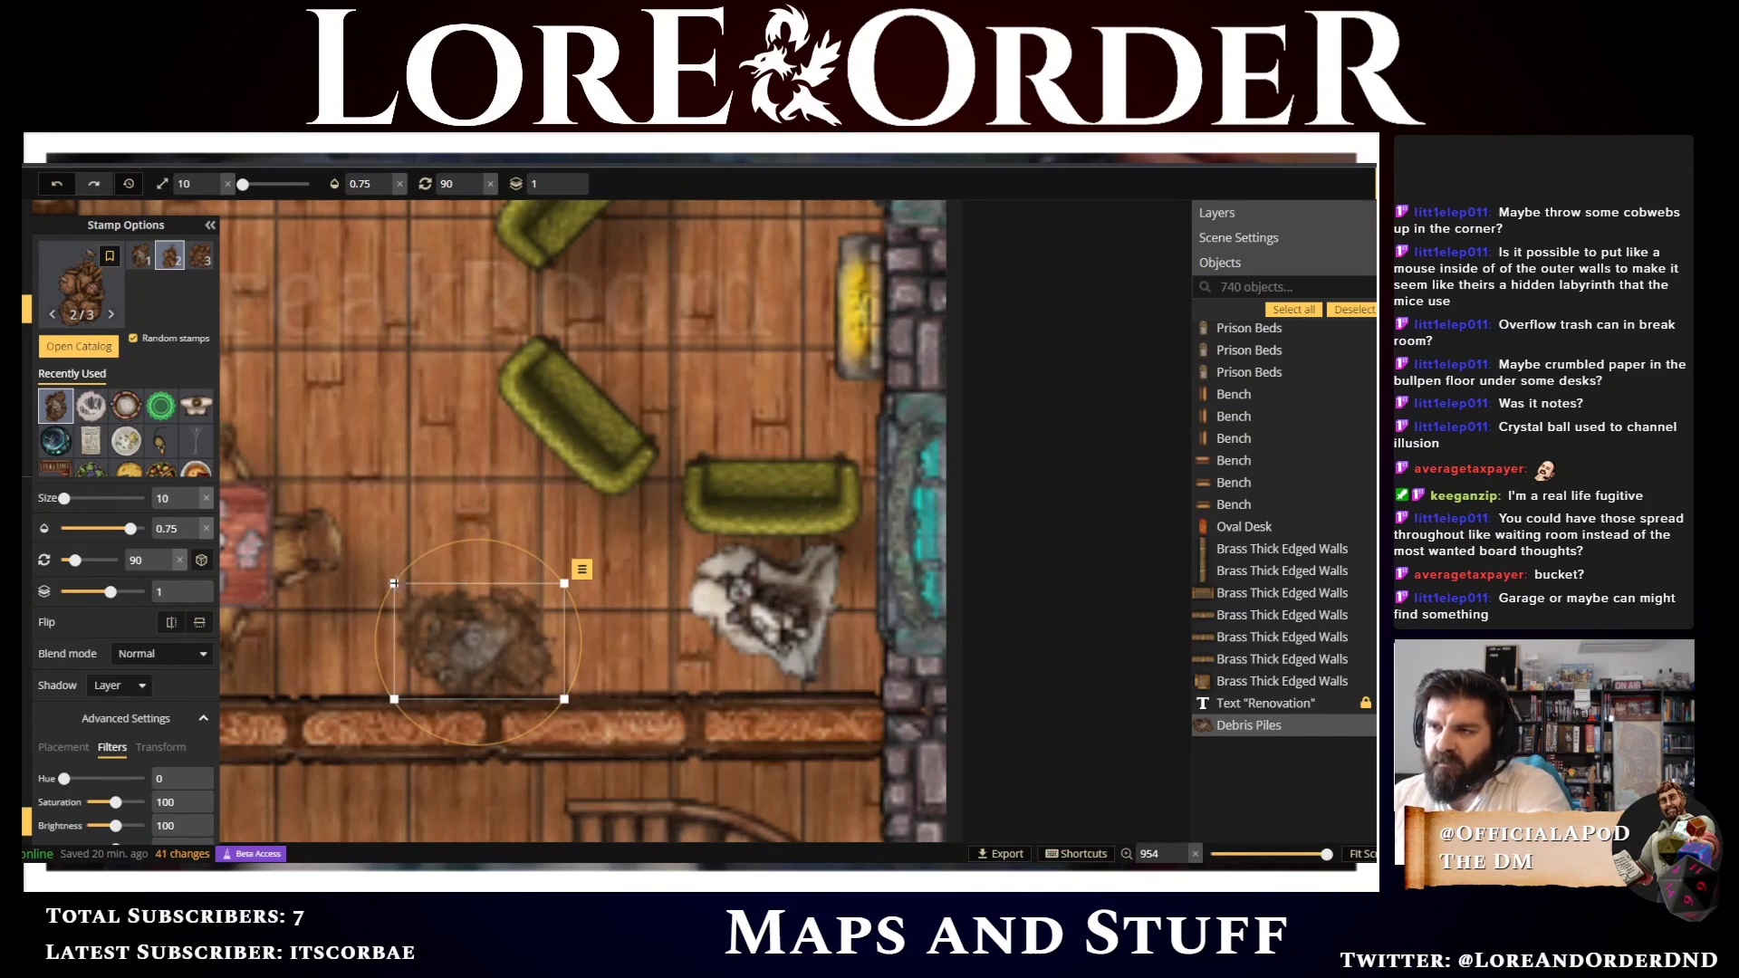
{"action": "left_click_drag", "start_coordinate": [409, 591], "coordinate": [473, 638]}
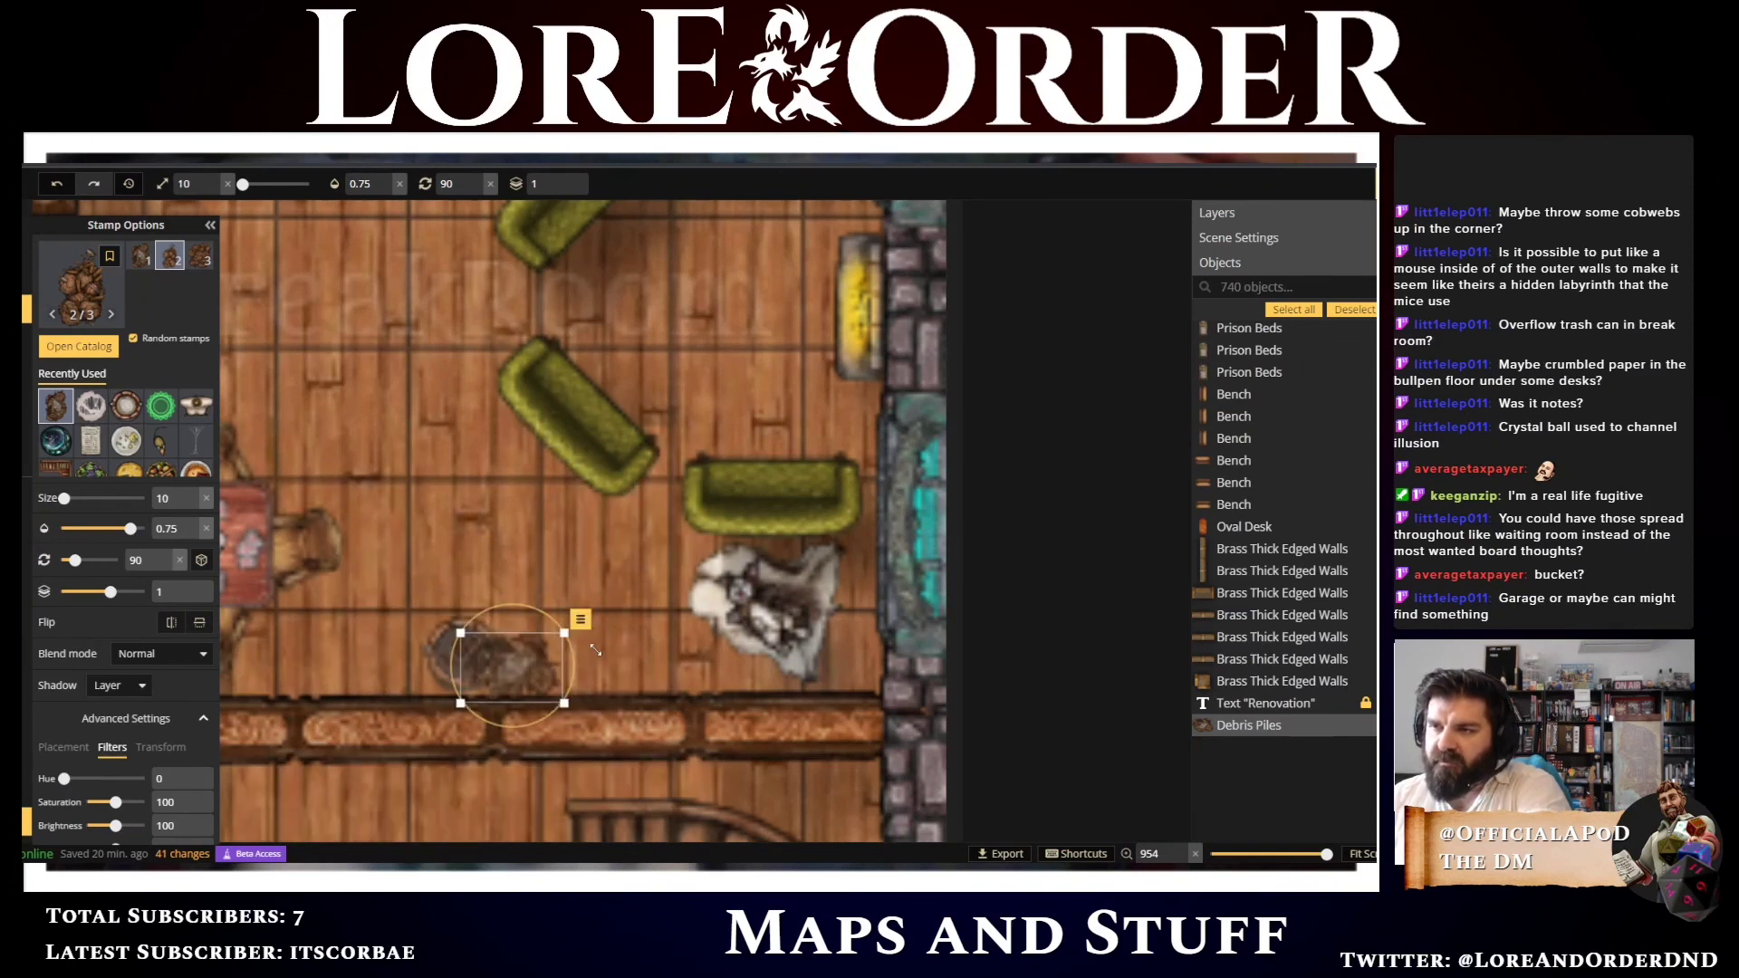
{"action": "scroll", "coordinate": [620, 653], "scroll_direction": "up", "scroll_amount": 5}
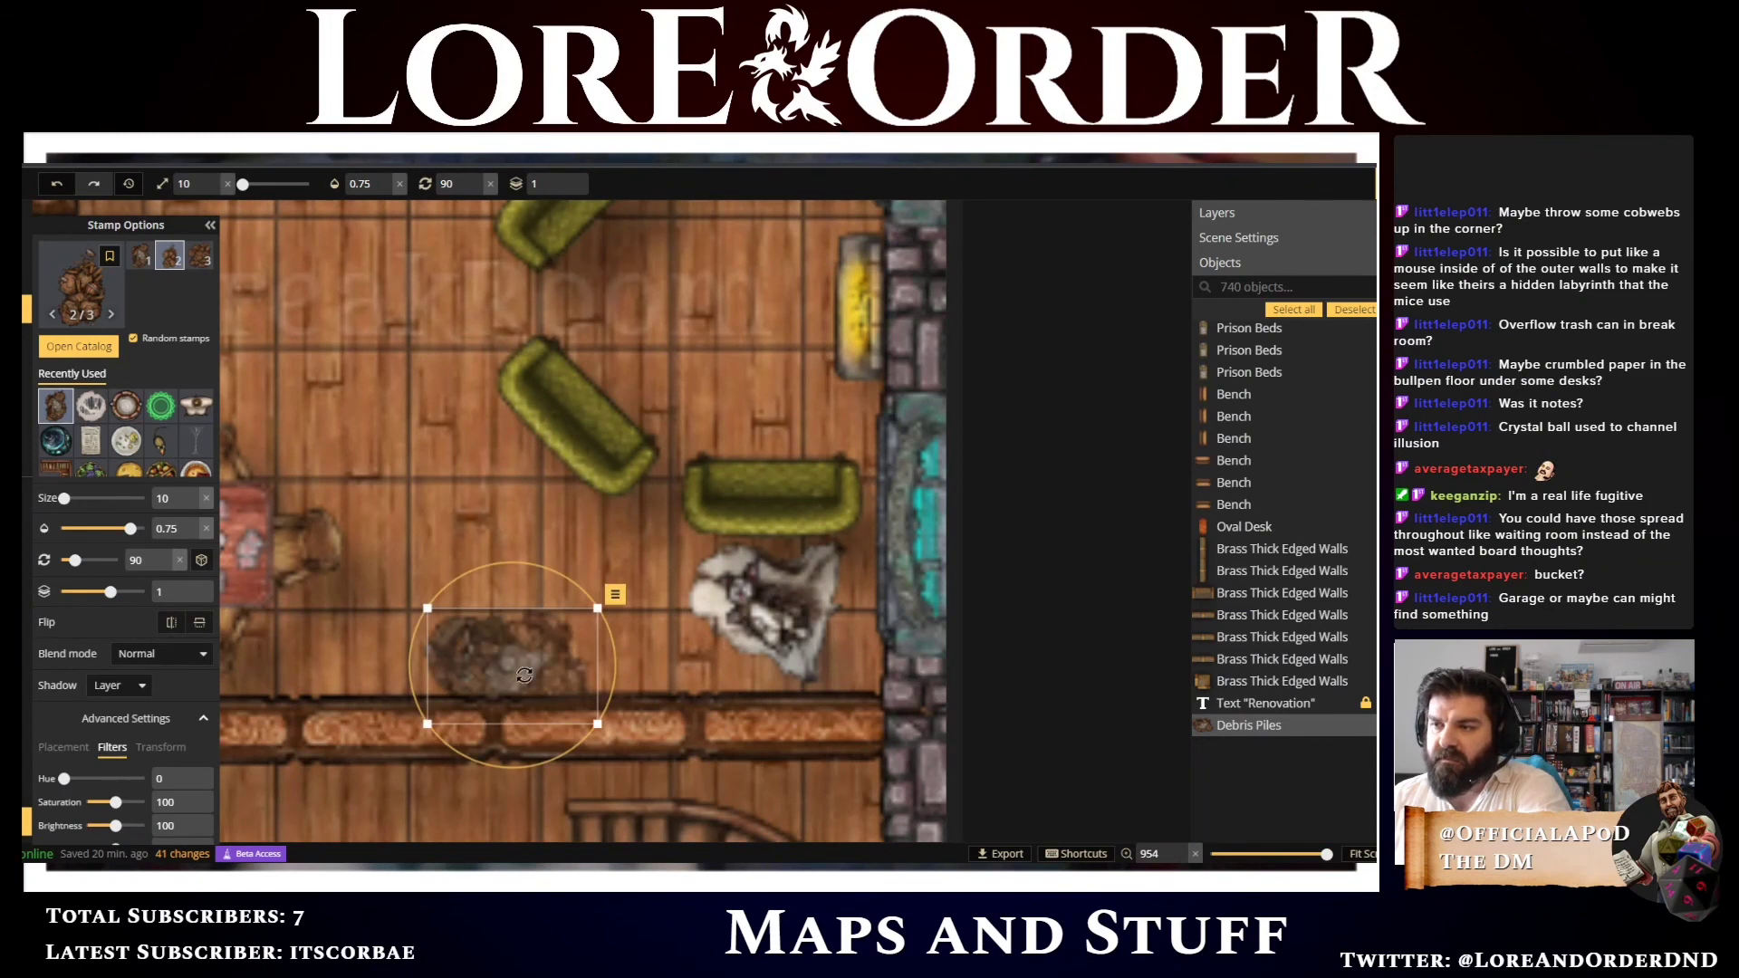
{"action": "left_click_drag", "start_coordinate": [598, 723], "coordinate": [476, 659]}
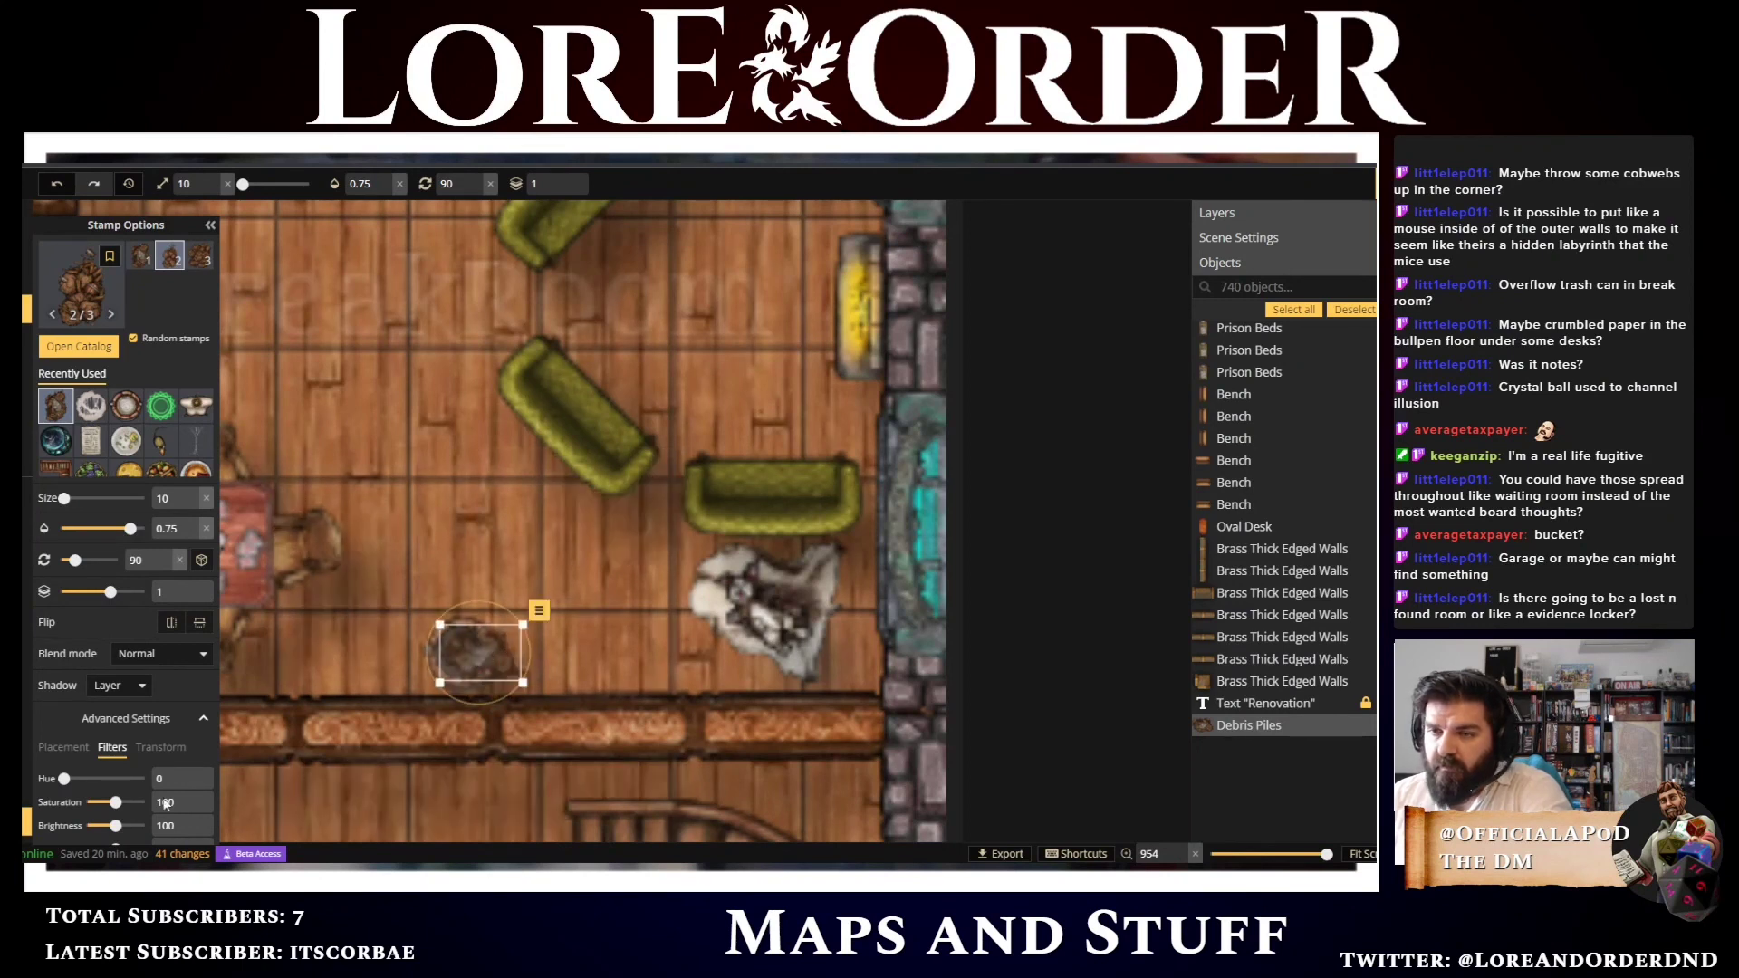
{"action": "scroll", "coordinate": [159, 709], "scroll_direction": "down", "scroll_amount": 1}
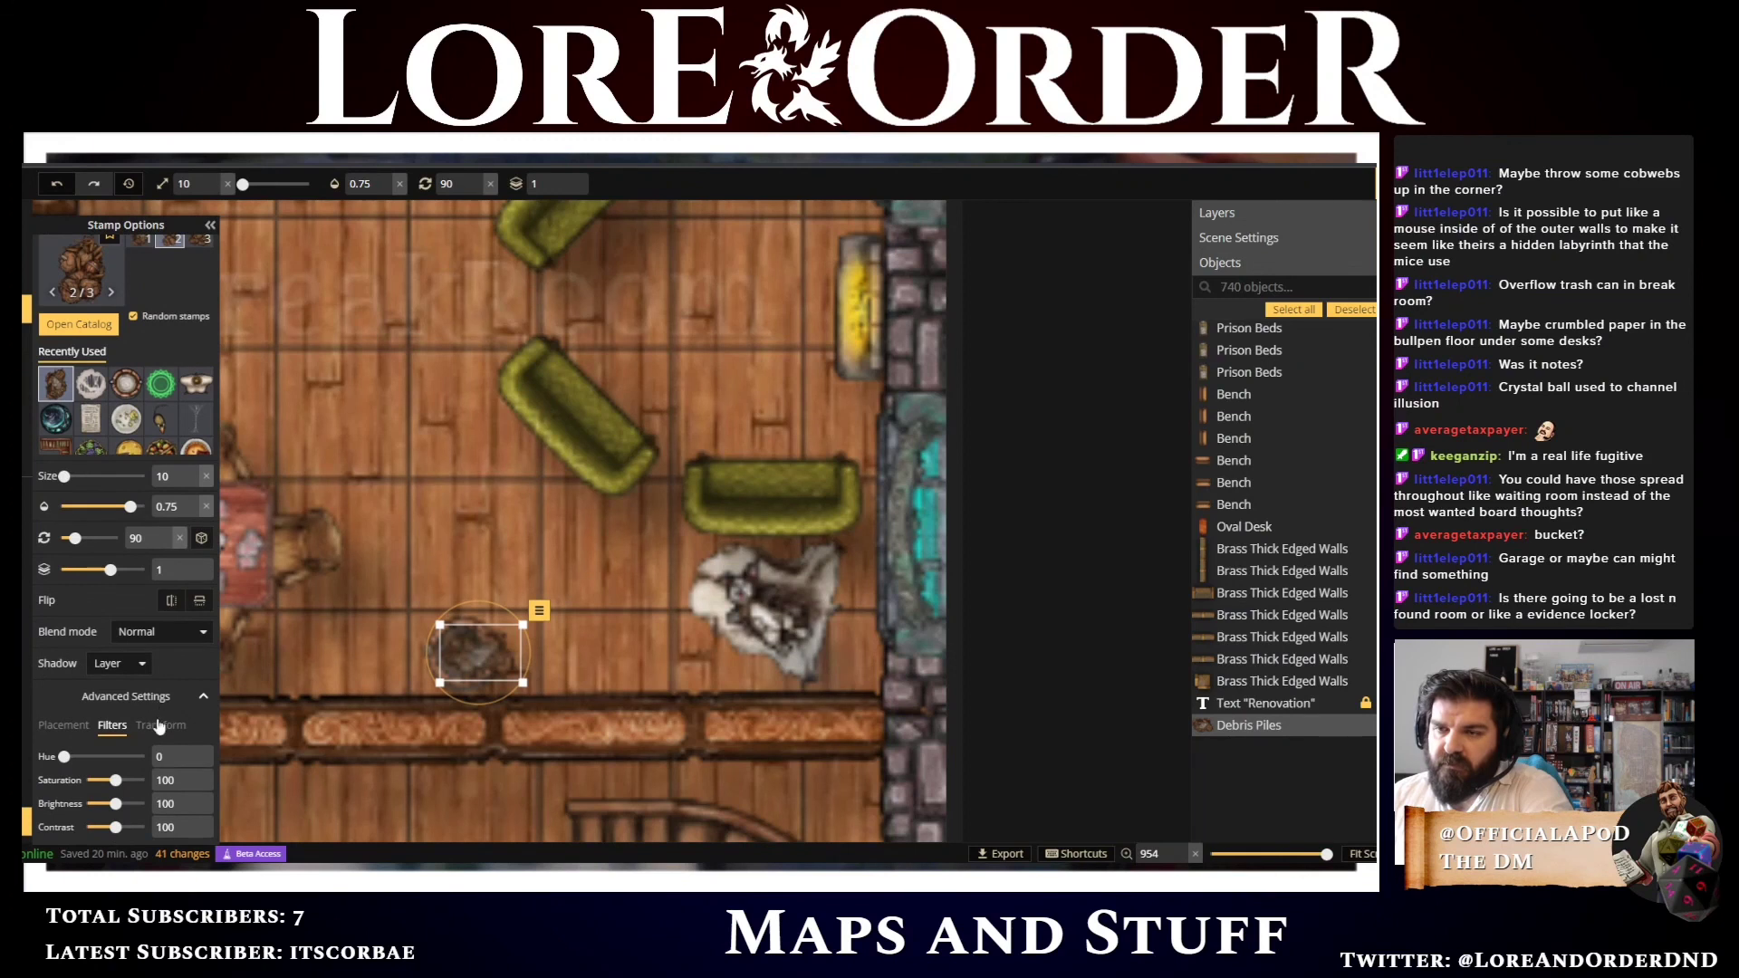
{"action": "left_click", "coordinate": [159, 726]}
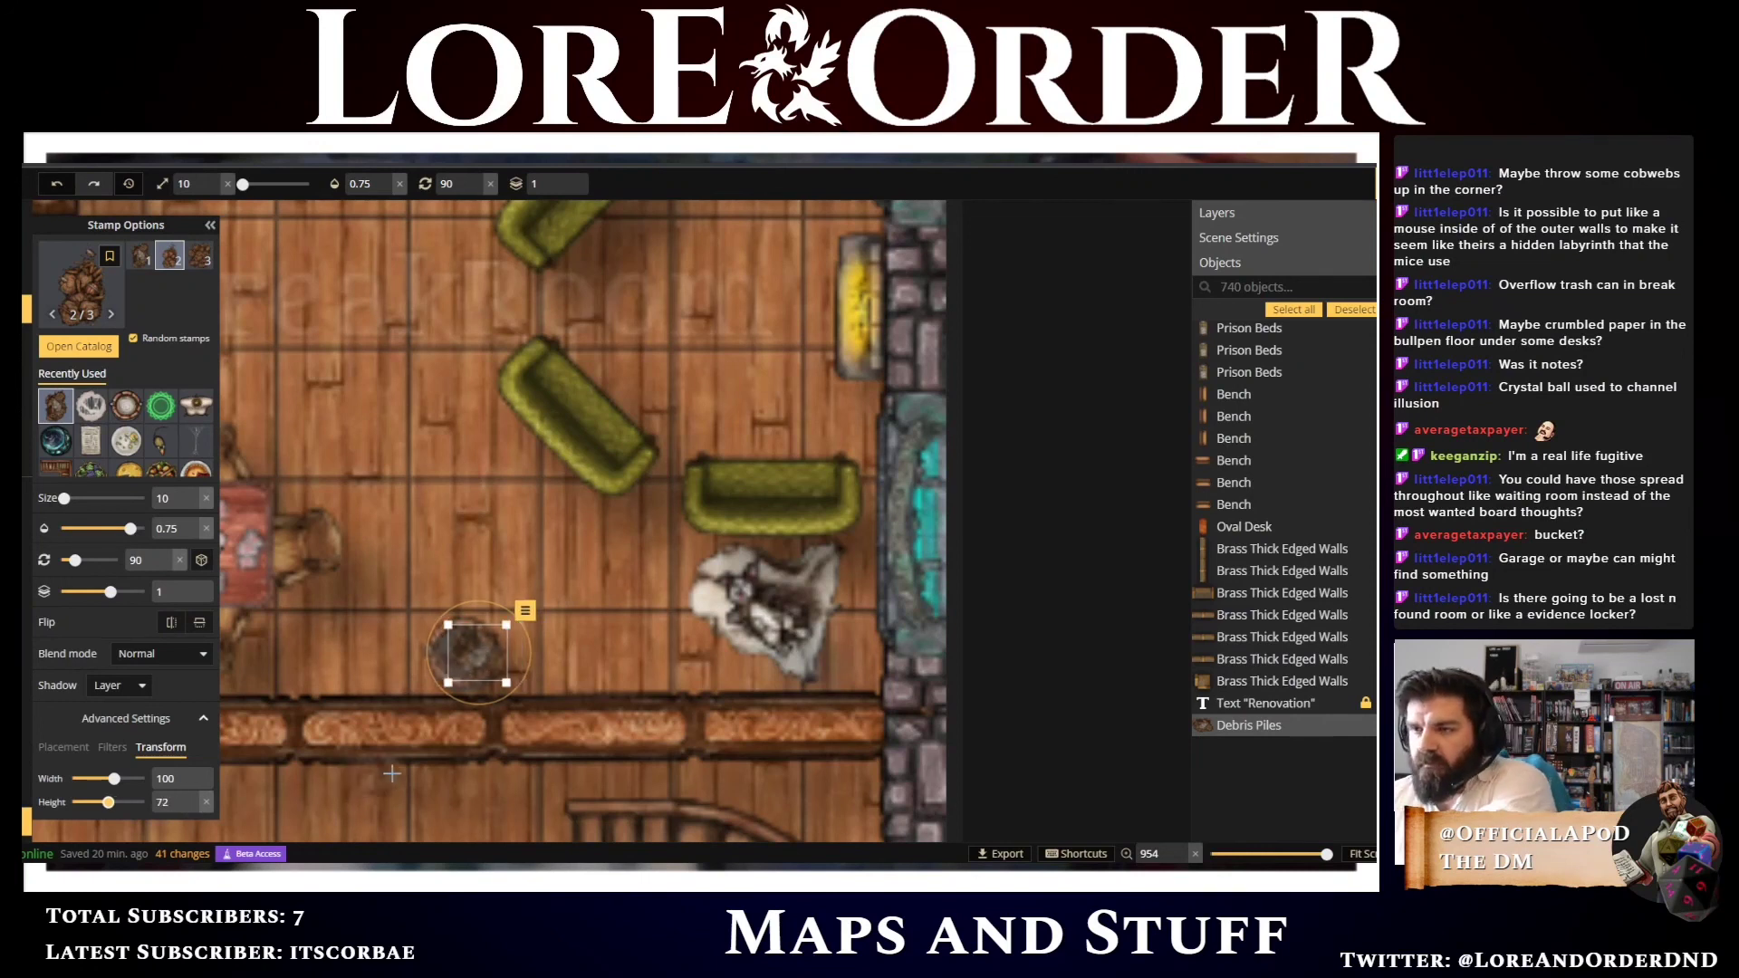
{"action": "key", "text": "Left"}
{"action": "key", "text": "Left"}
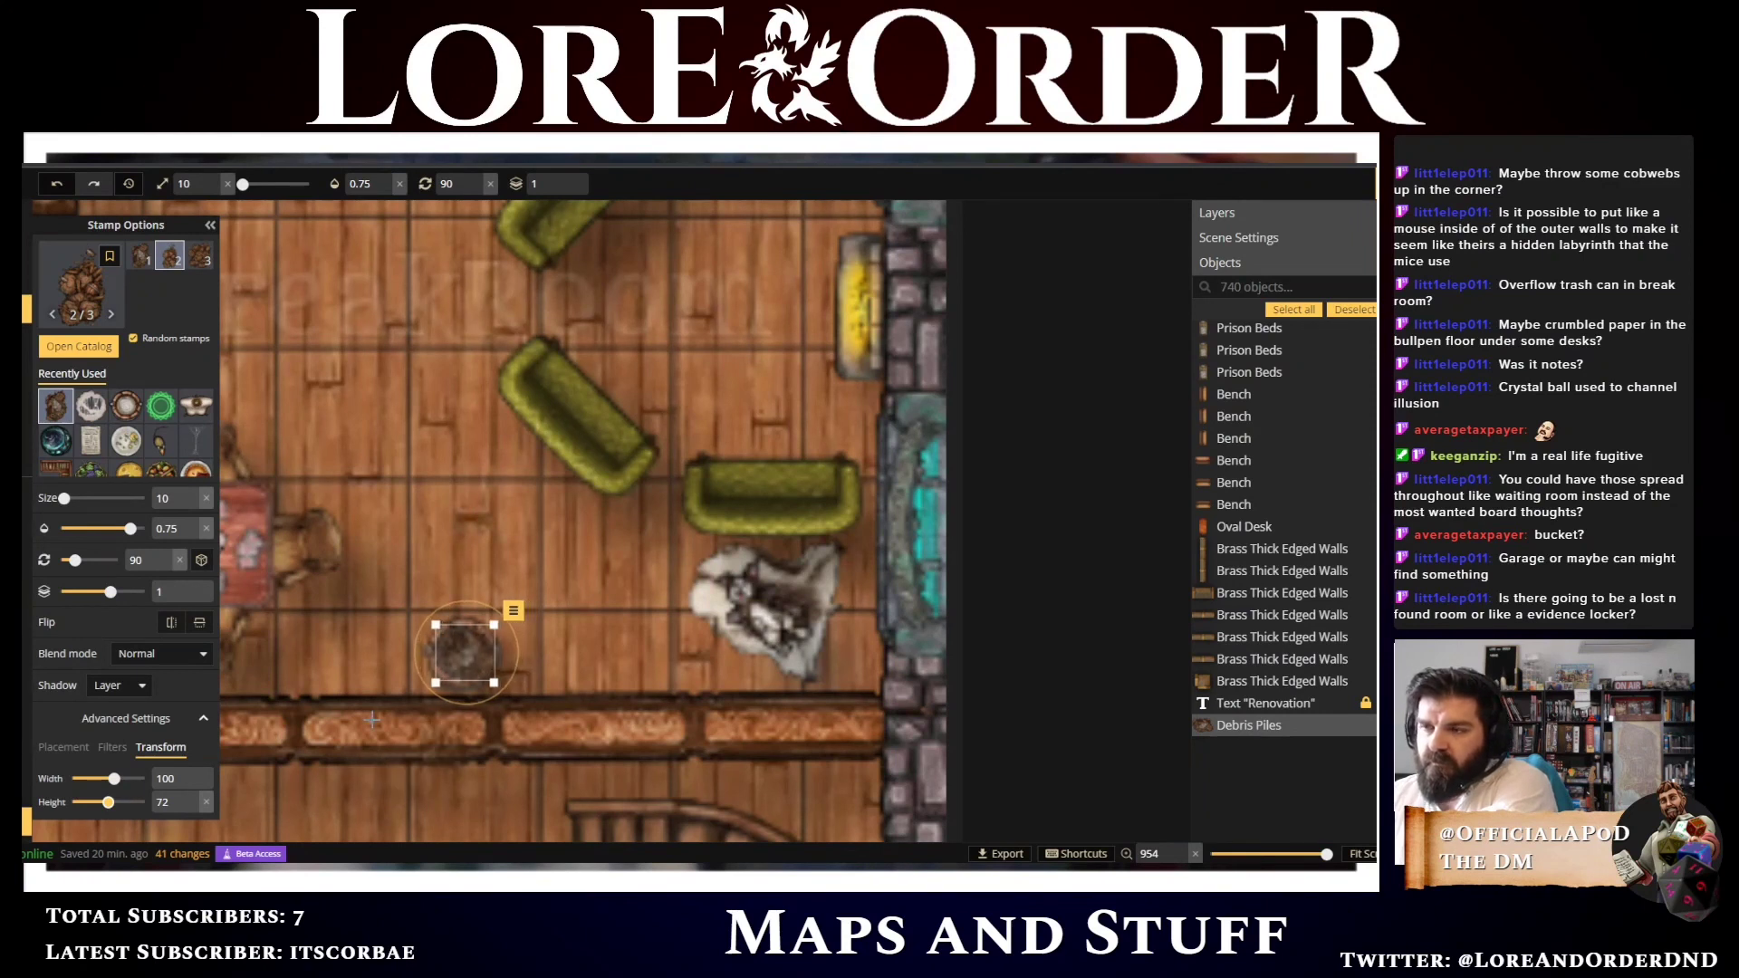
Choose another Debris Piles variant at layer 0 and stamp two more piles at the milk bucket
{"action": "scroll", "coordinate": [300, 674], "scroll_direction": "down", "scroll_amount": 1}
{"action": "scroll", "coordinate": [300, 675], "scroll_direction": "down", "scroll_amount": 3}
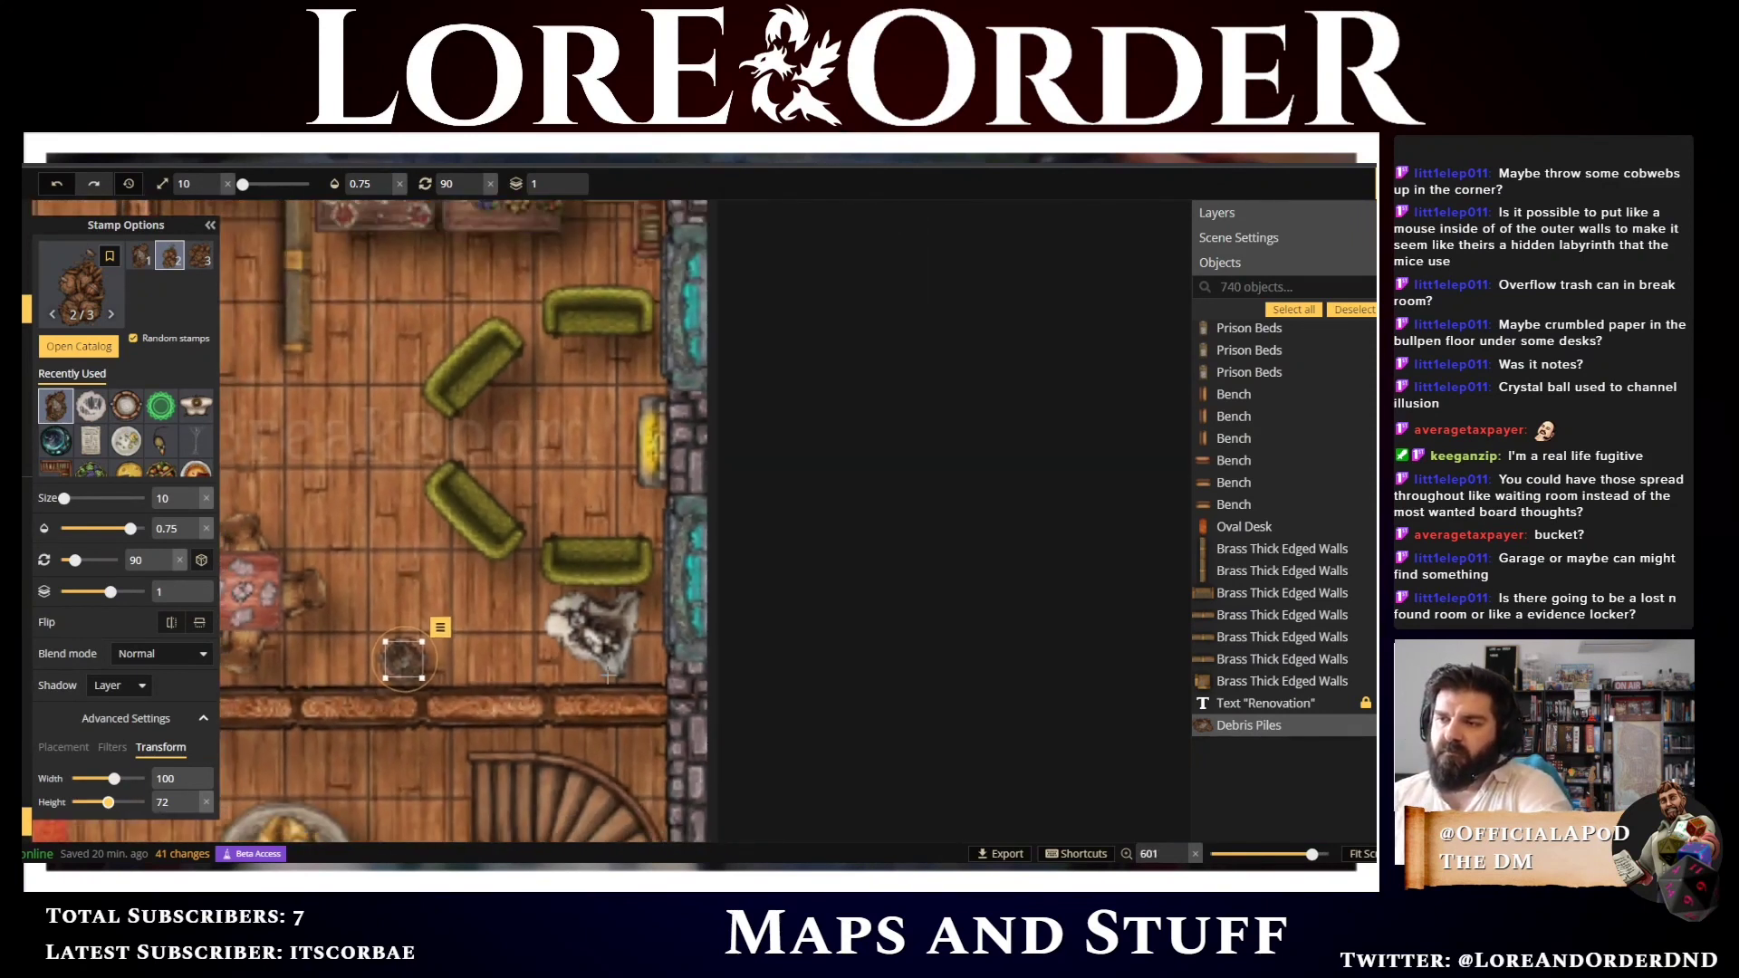
{"action": "key", "text": "v"}
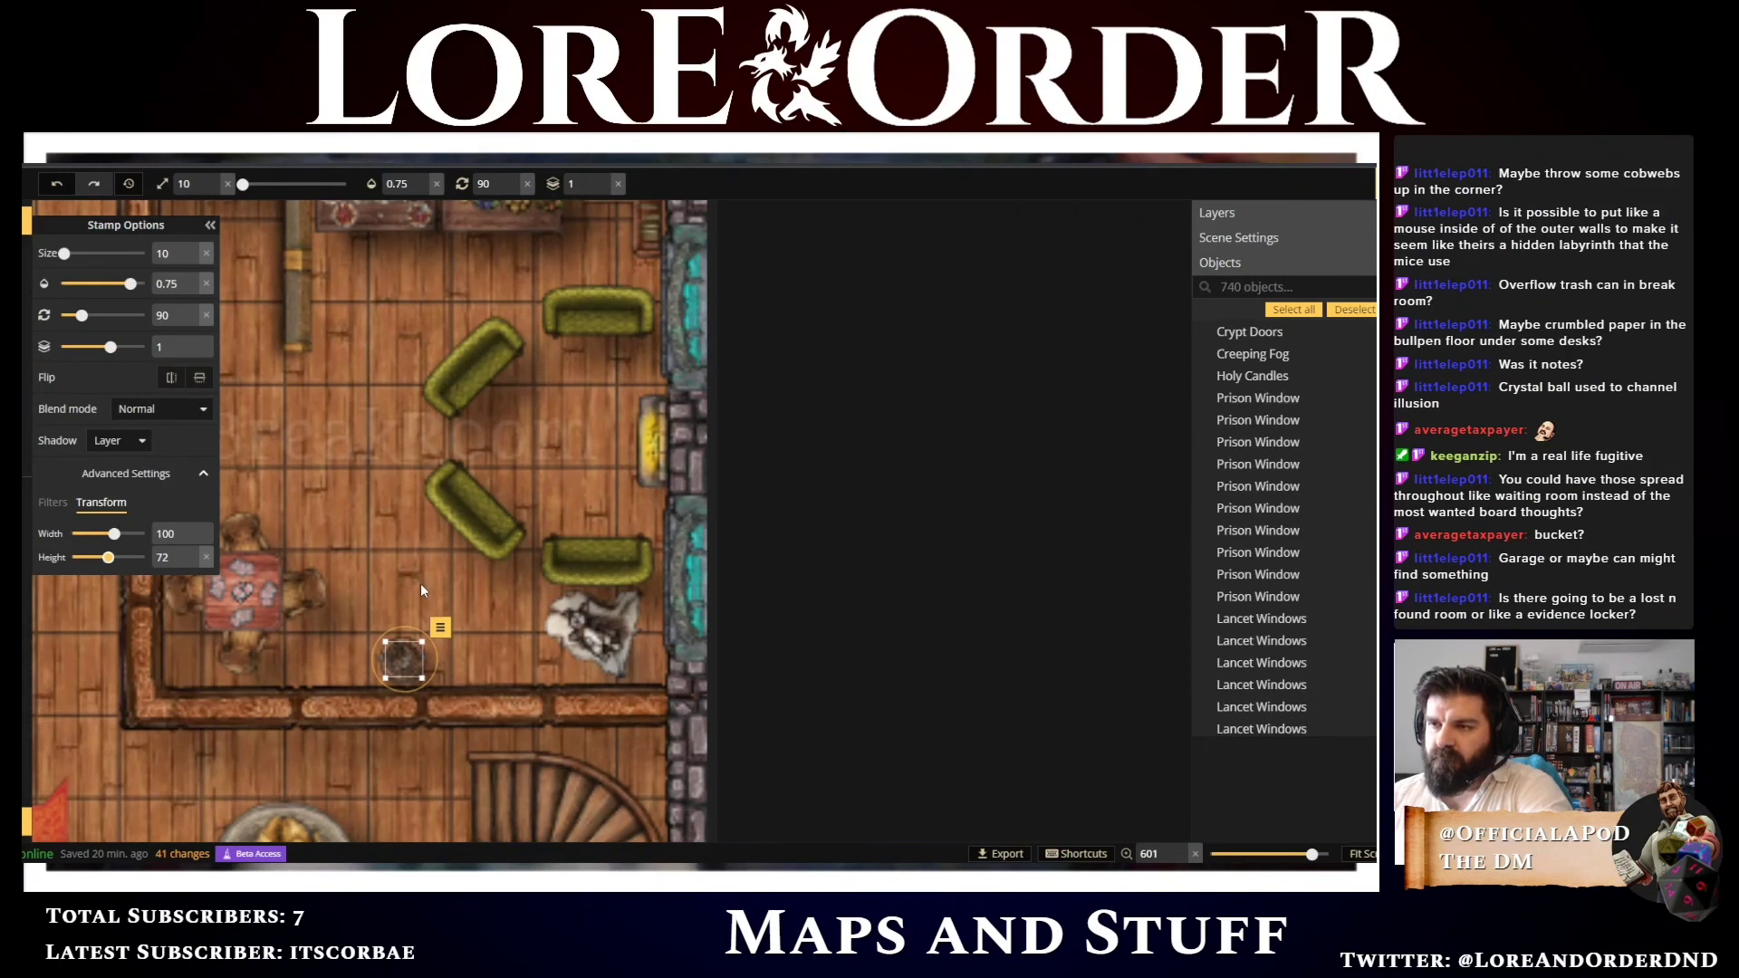
{"action": "left_click", "coordinate": [420, 590]}
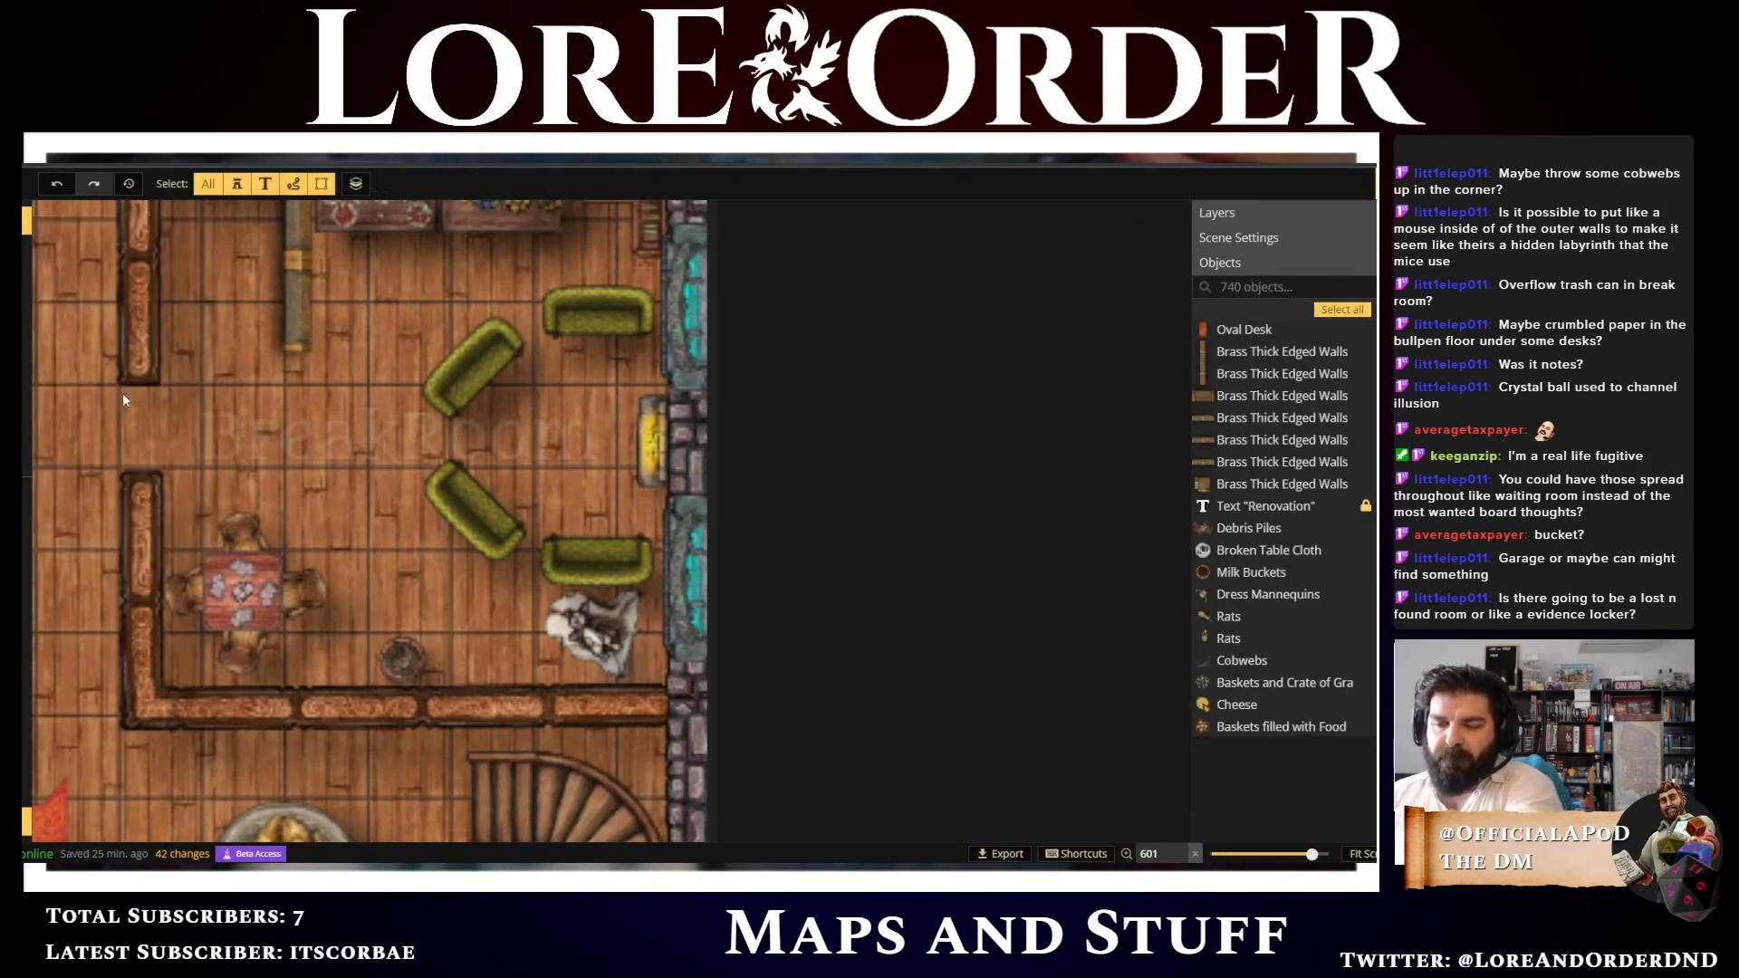
{"action": "key", "text": "s"}
{"action": "left_click", "coordinate": [78, 346]}
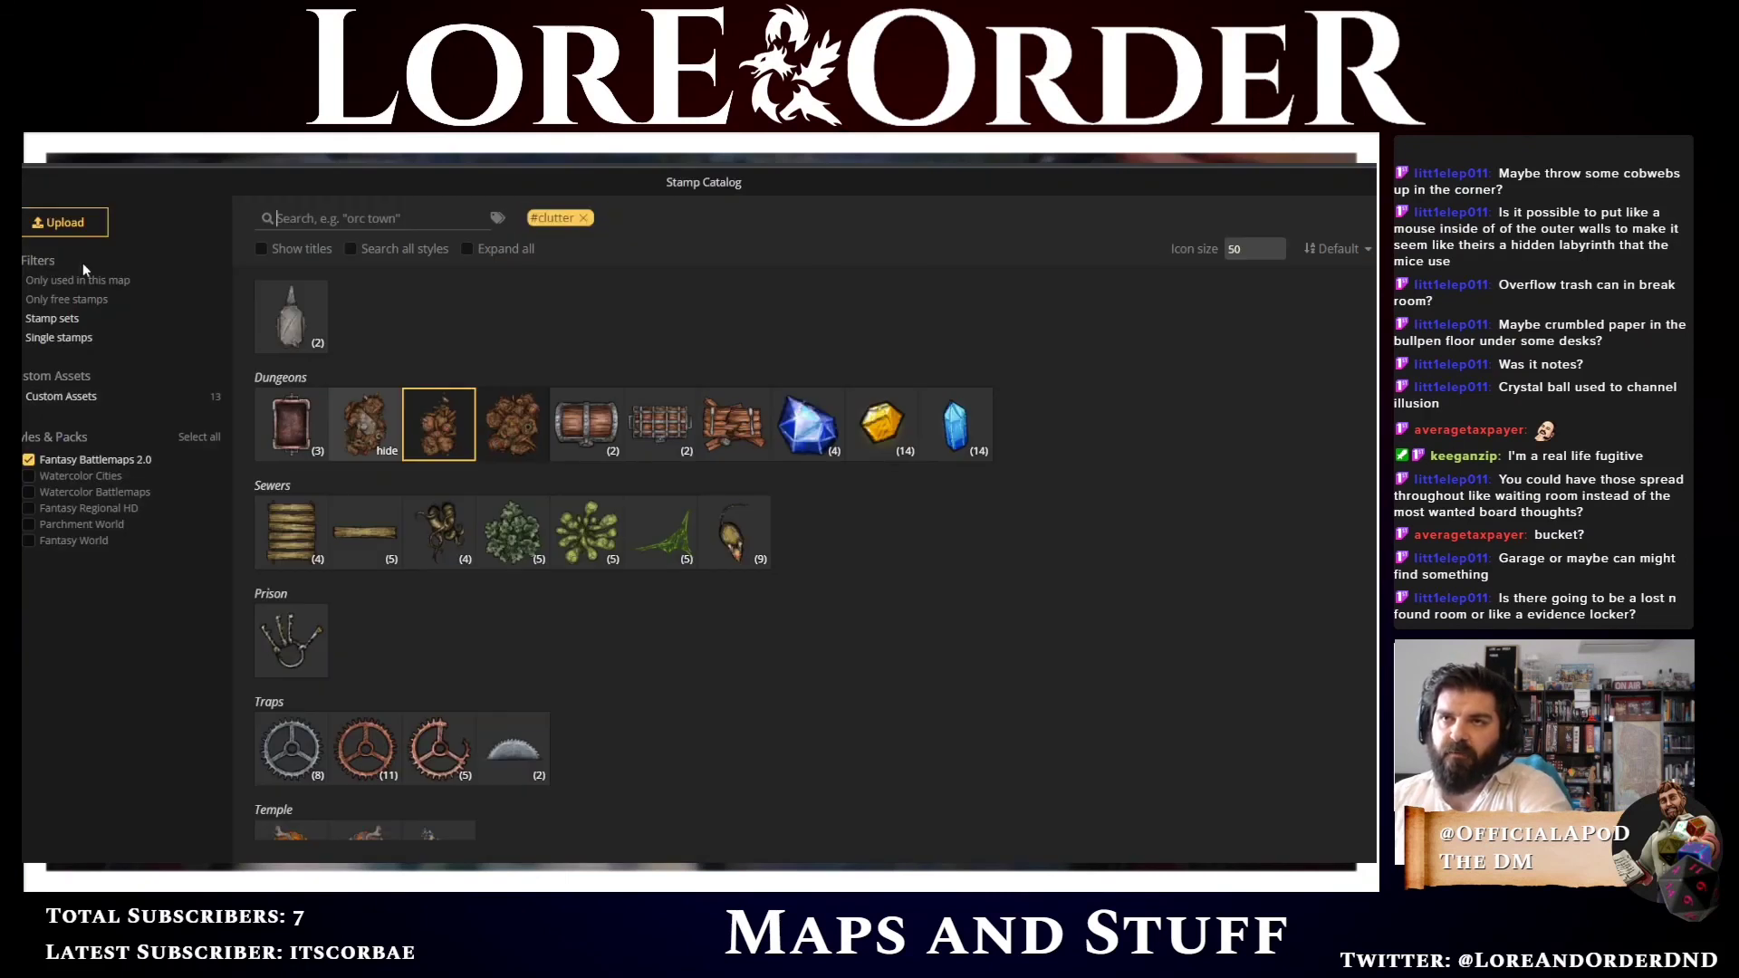
{"action": "left_click", "coordinate": [438, 433]}
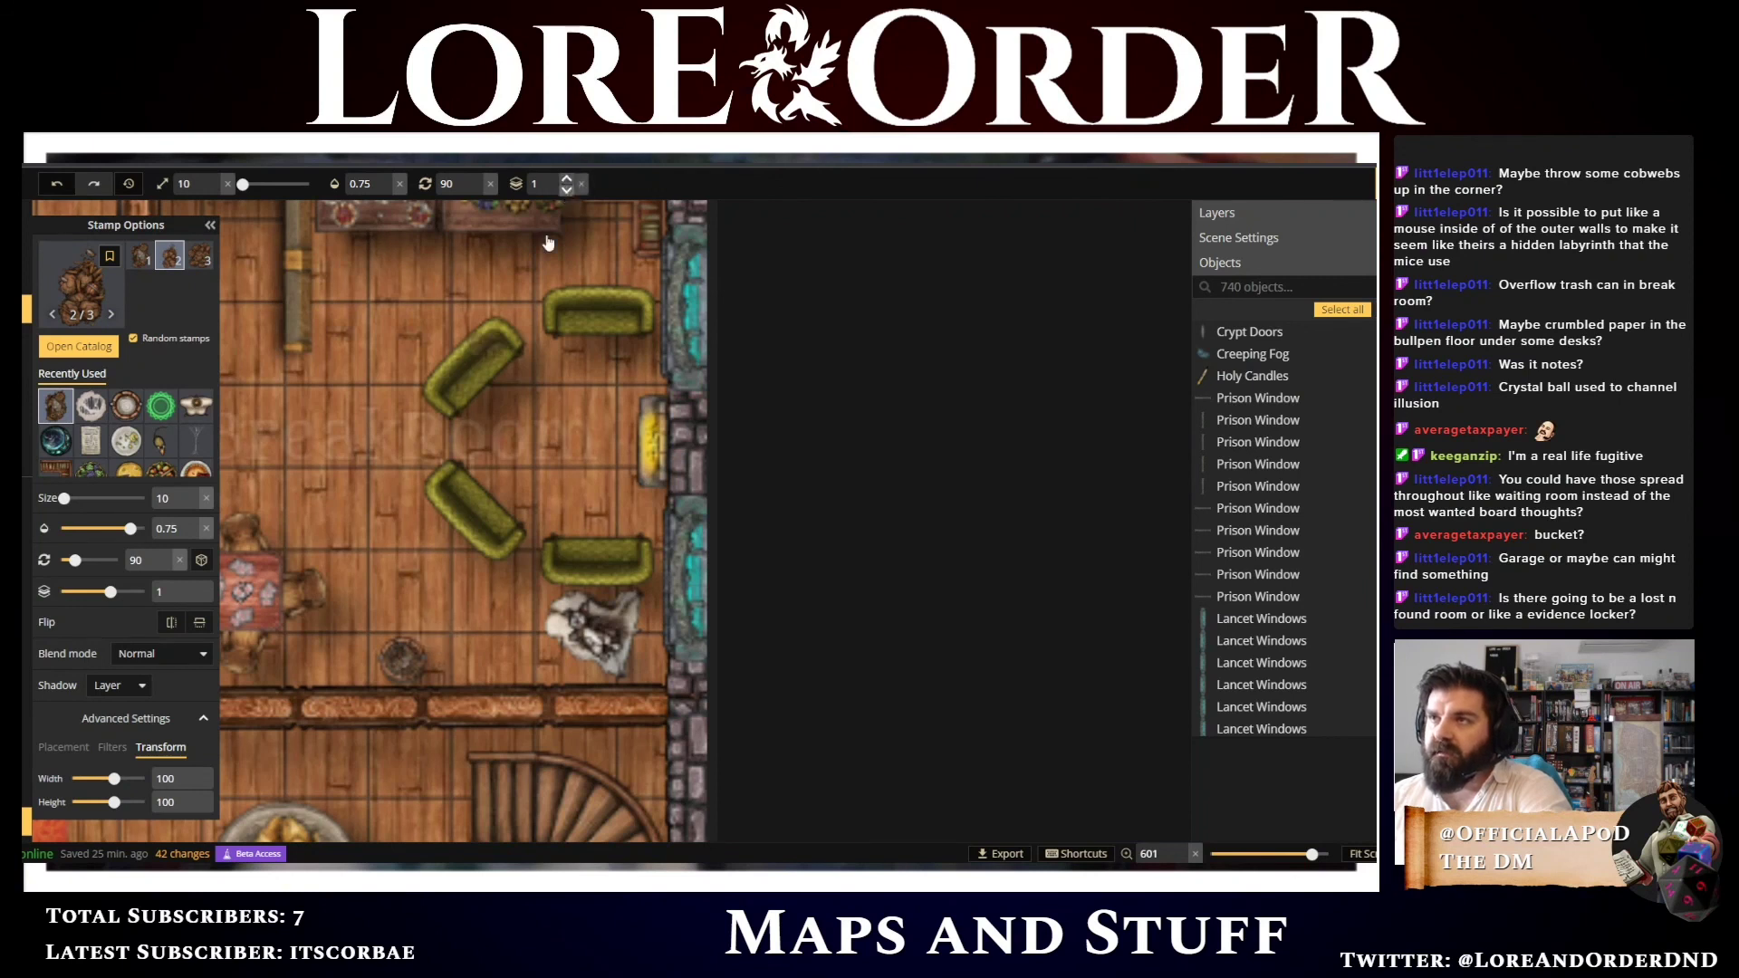
{"action": "left_click", "coordinate": [566, 190]}
{"action": "left_click", "coordinate": [424, 640]}
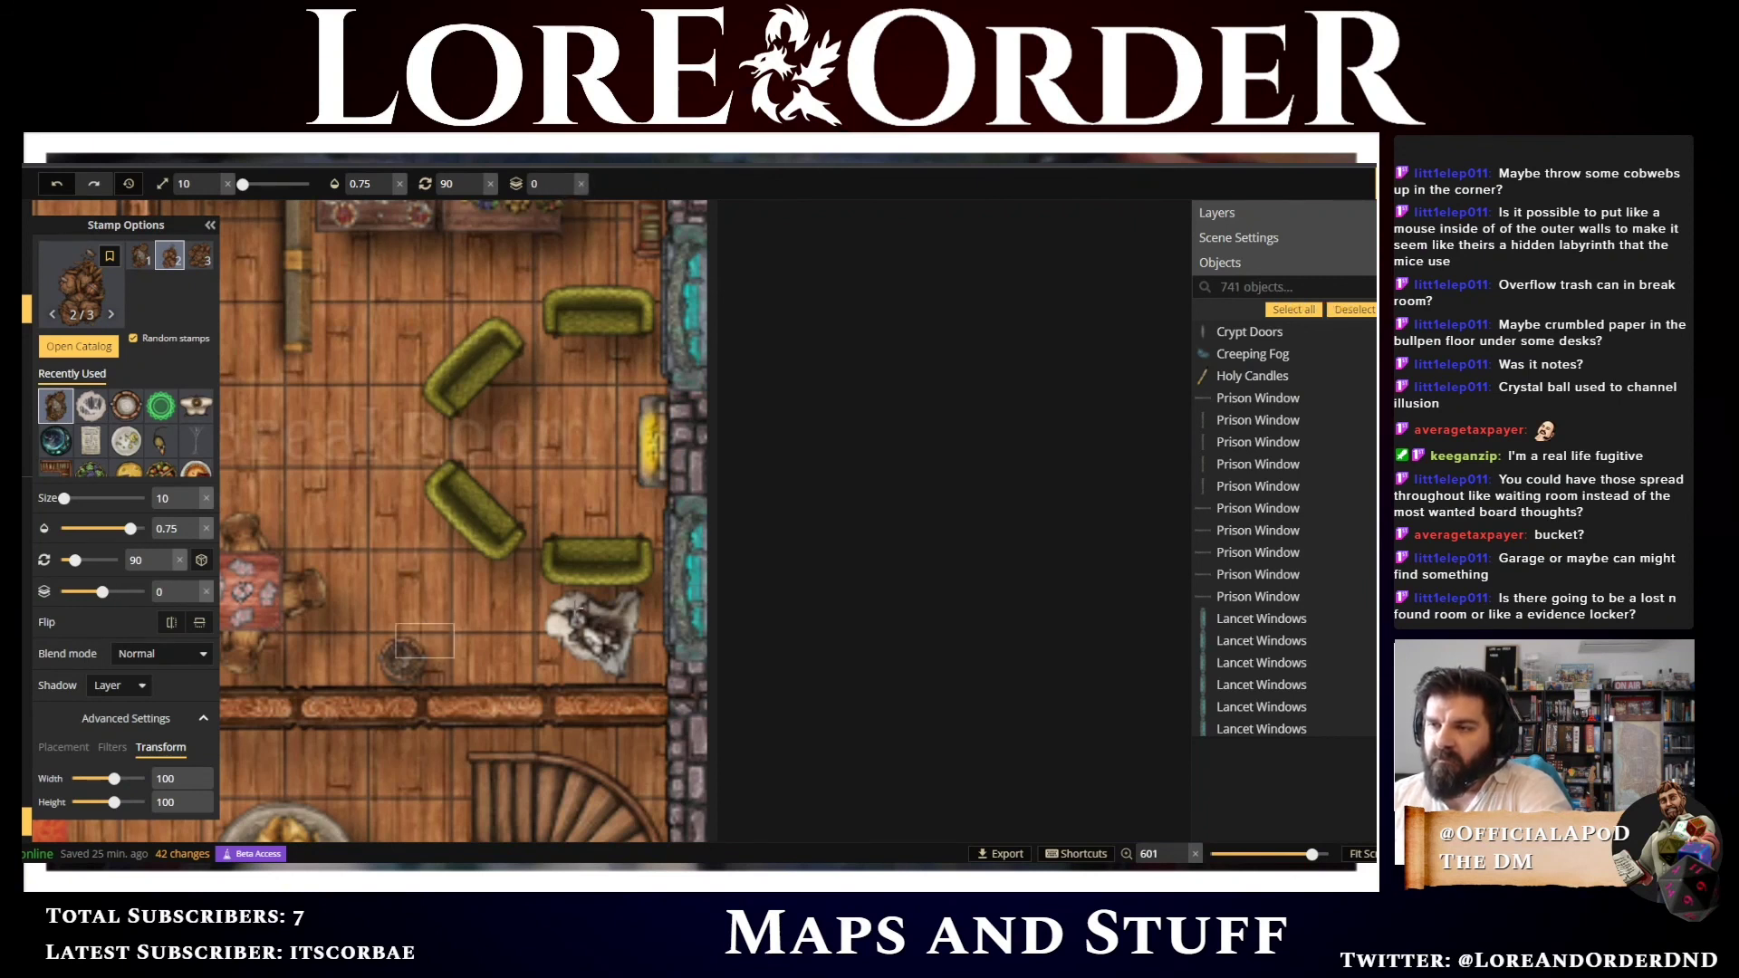
{"action": "left_click", "coordinate": [434, 663]}
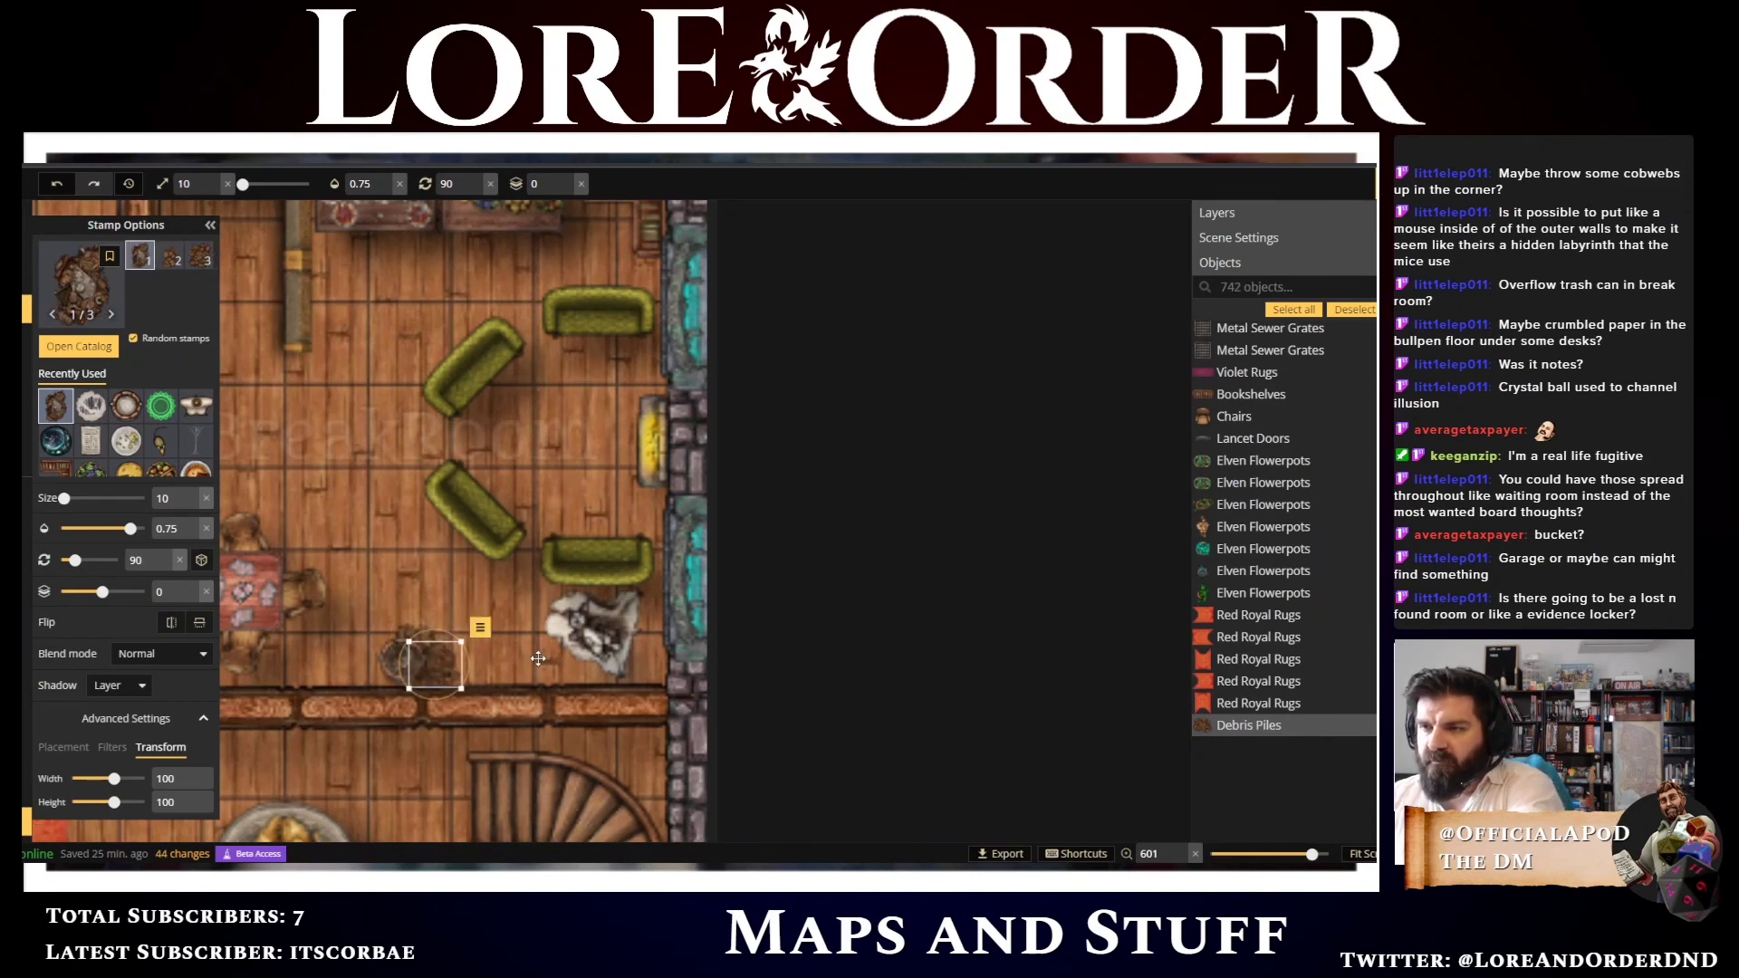
Rotate the latest debris pile to 195 and nudge it down and left
{"action": "scroll", "coordinate": [538, 658], "scroll_direction": "up", "scroll_amount": 2}
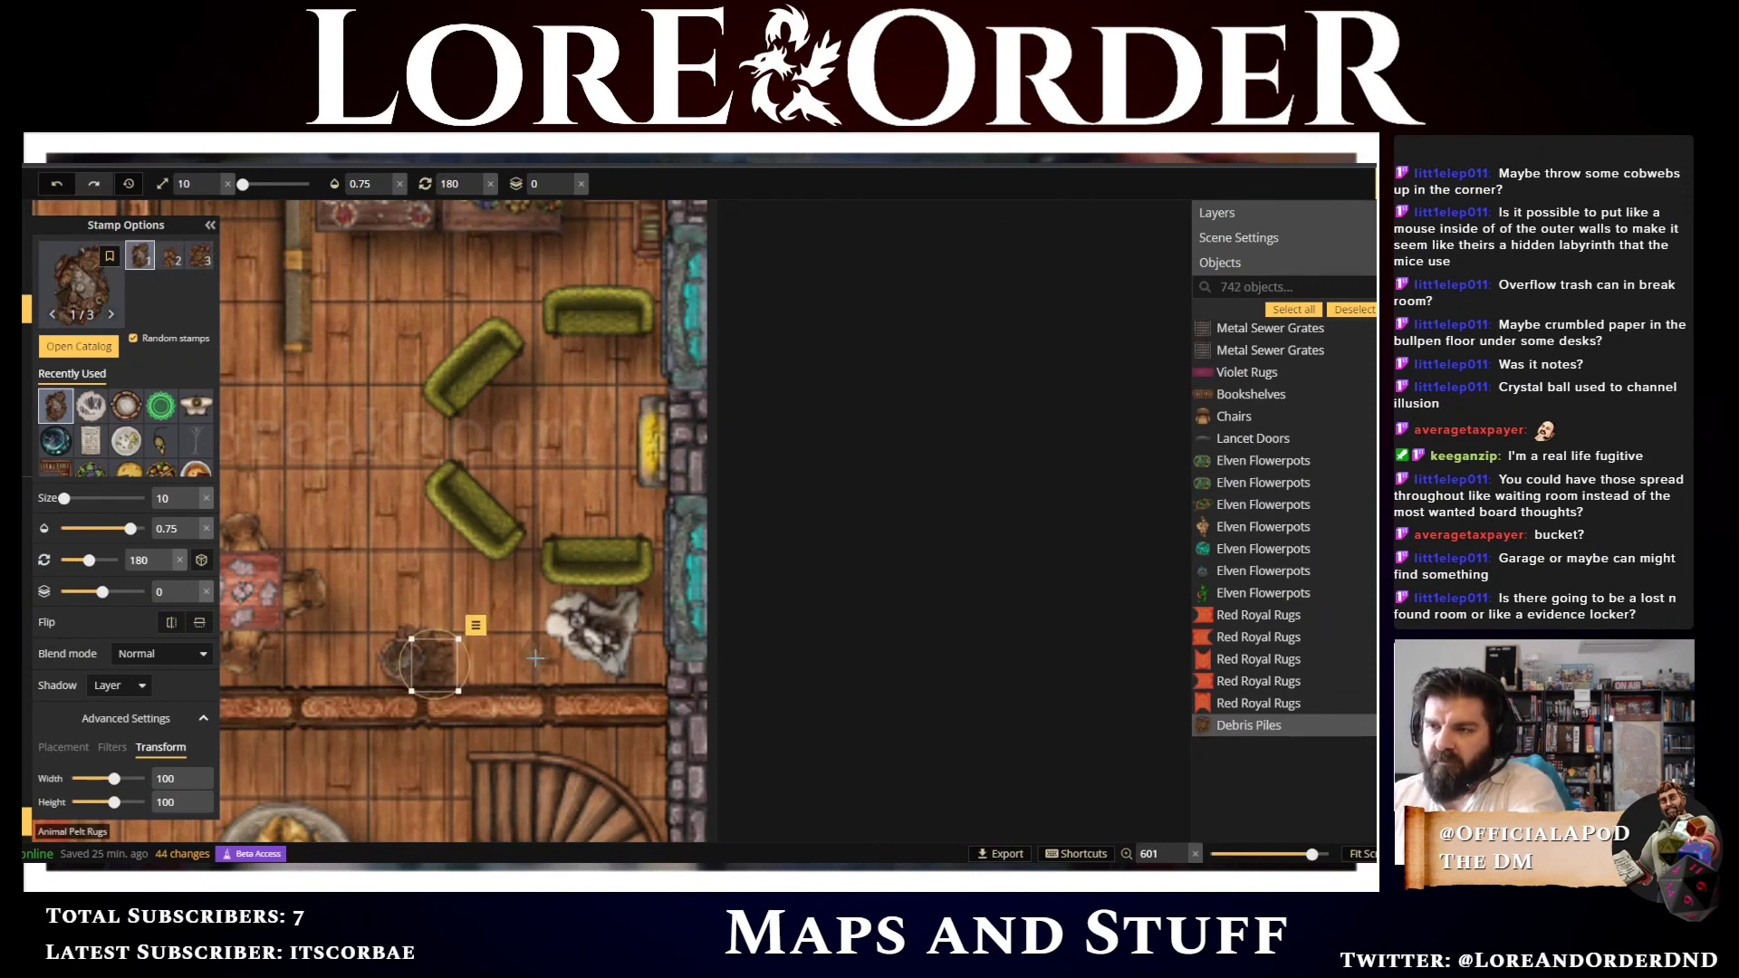
{"action": "scroll", "coordinate": [536, 659], "scroll_direction": "up", "scroll_amount": 1}
{"action": "key", "text": "Down"}
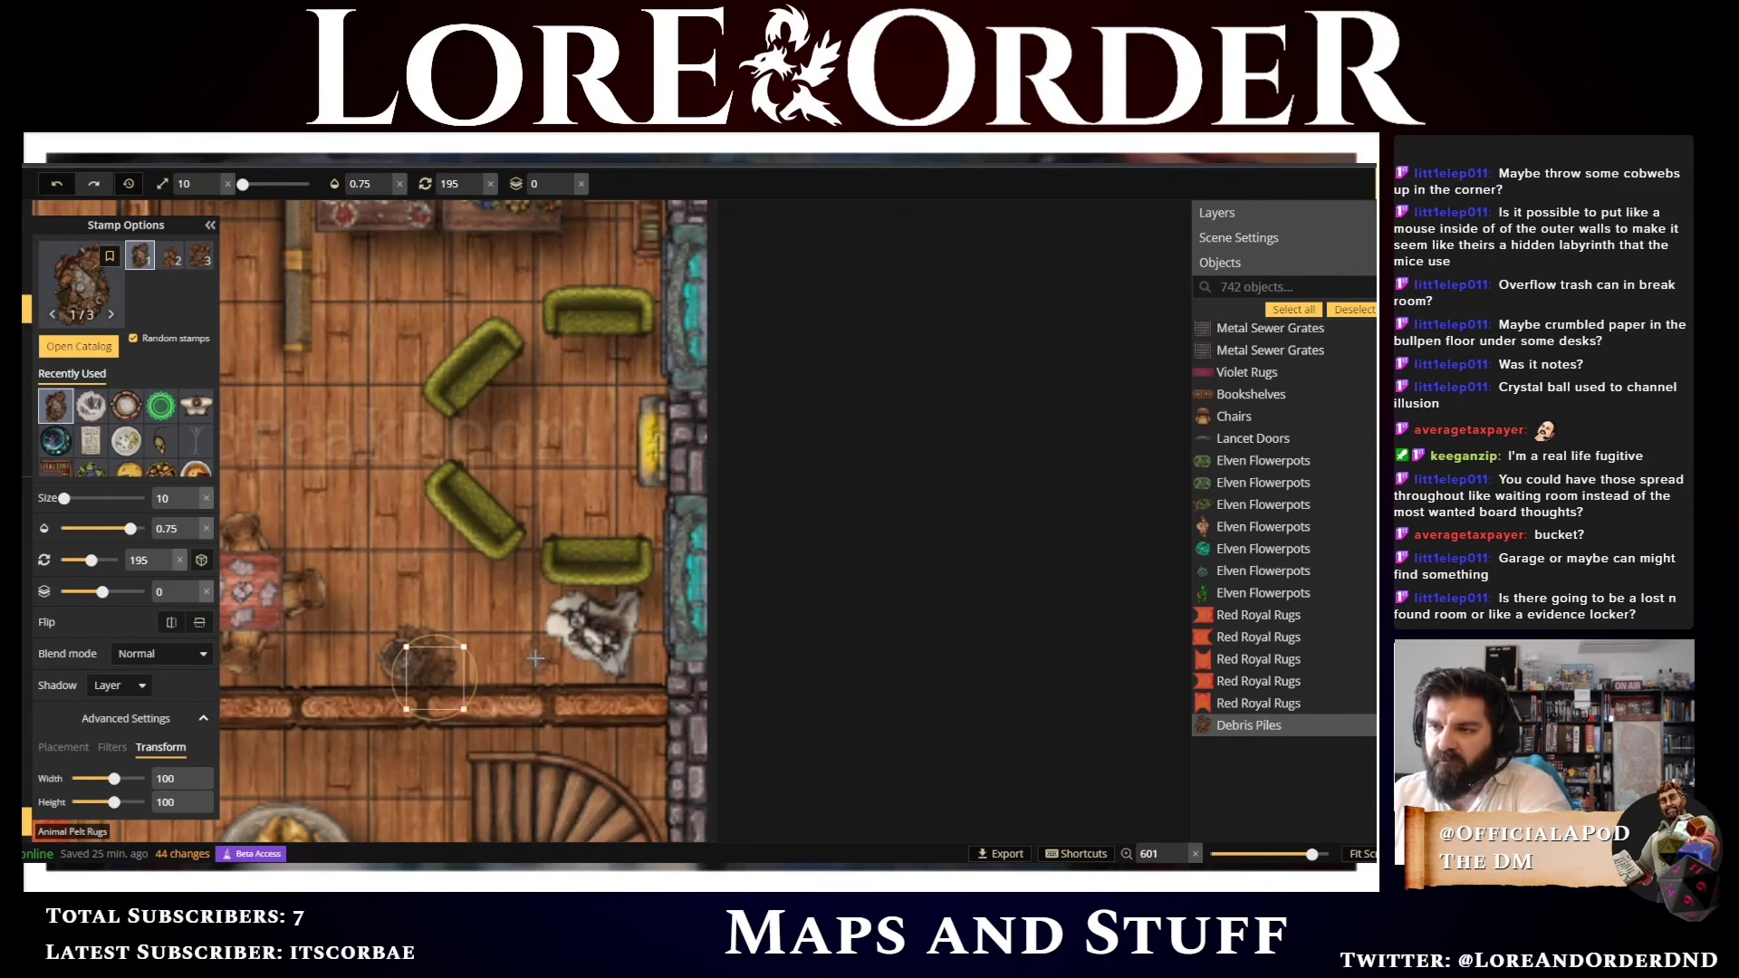
{"action": "key", "text": "Left"}
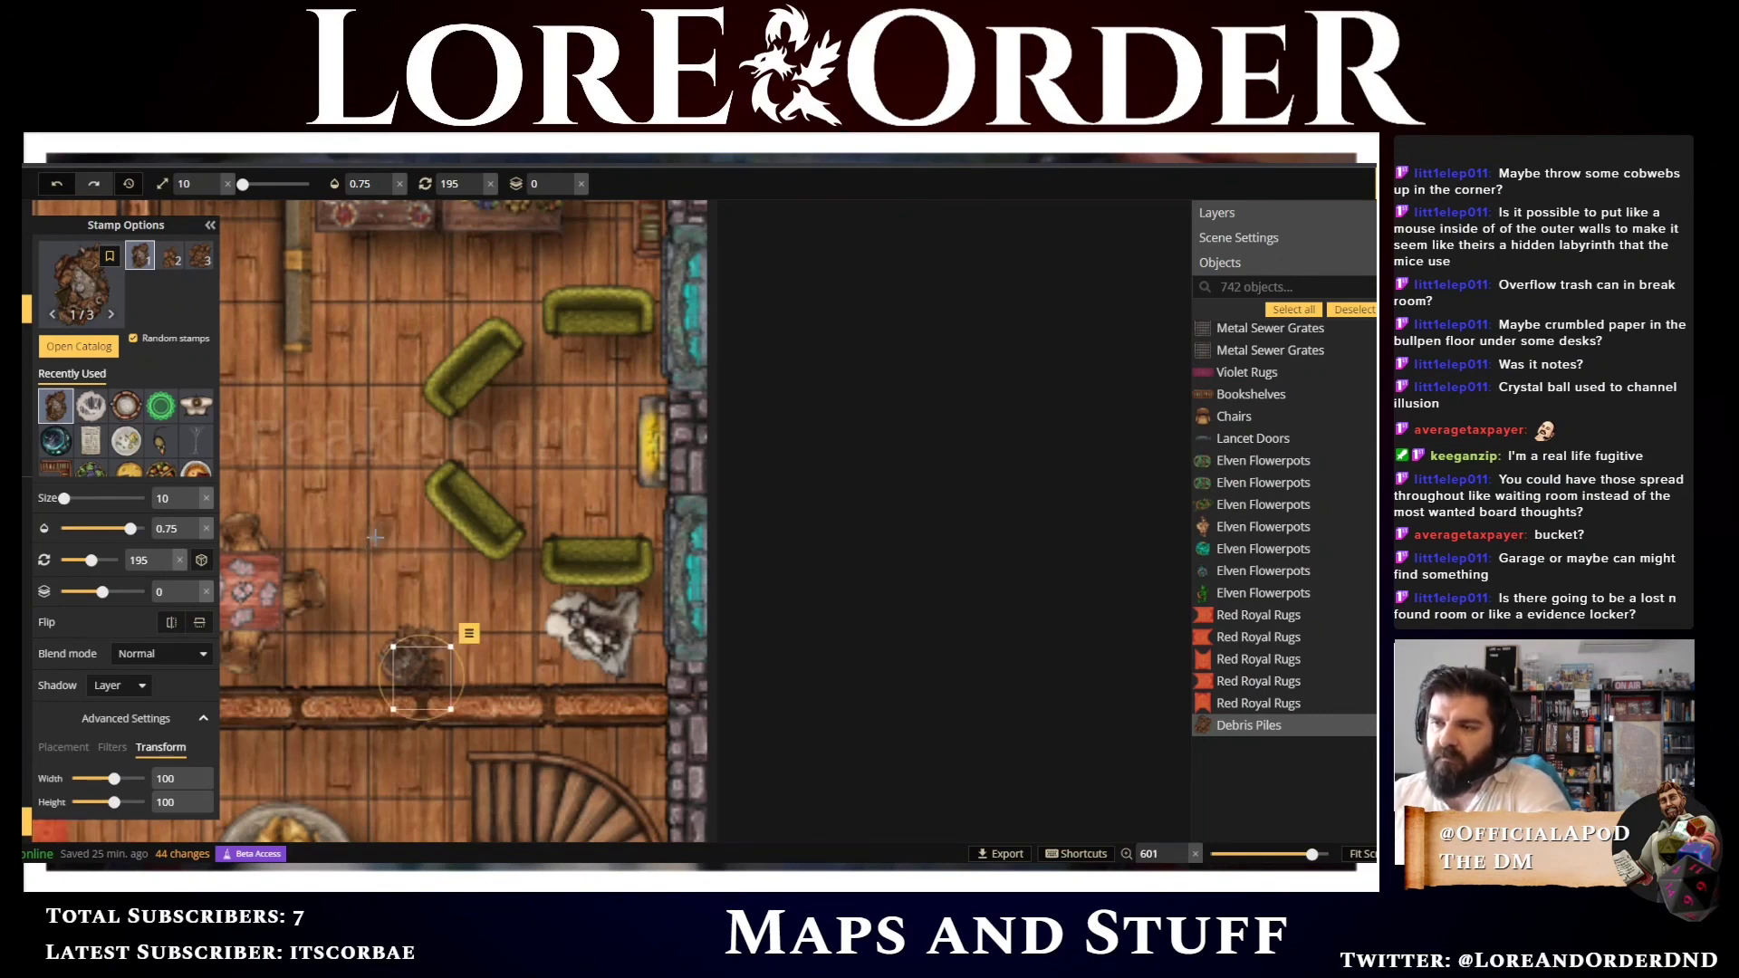
Switch to the Text tool beside the Interrogation Room label and set the text opacity to 1
{"action": "scroll", "coordinate": [352, 528], "scroll_direction": "down", "scroll_amount": 5}
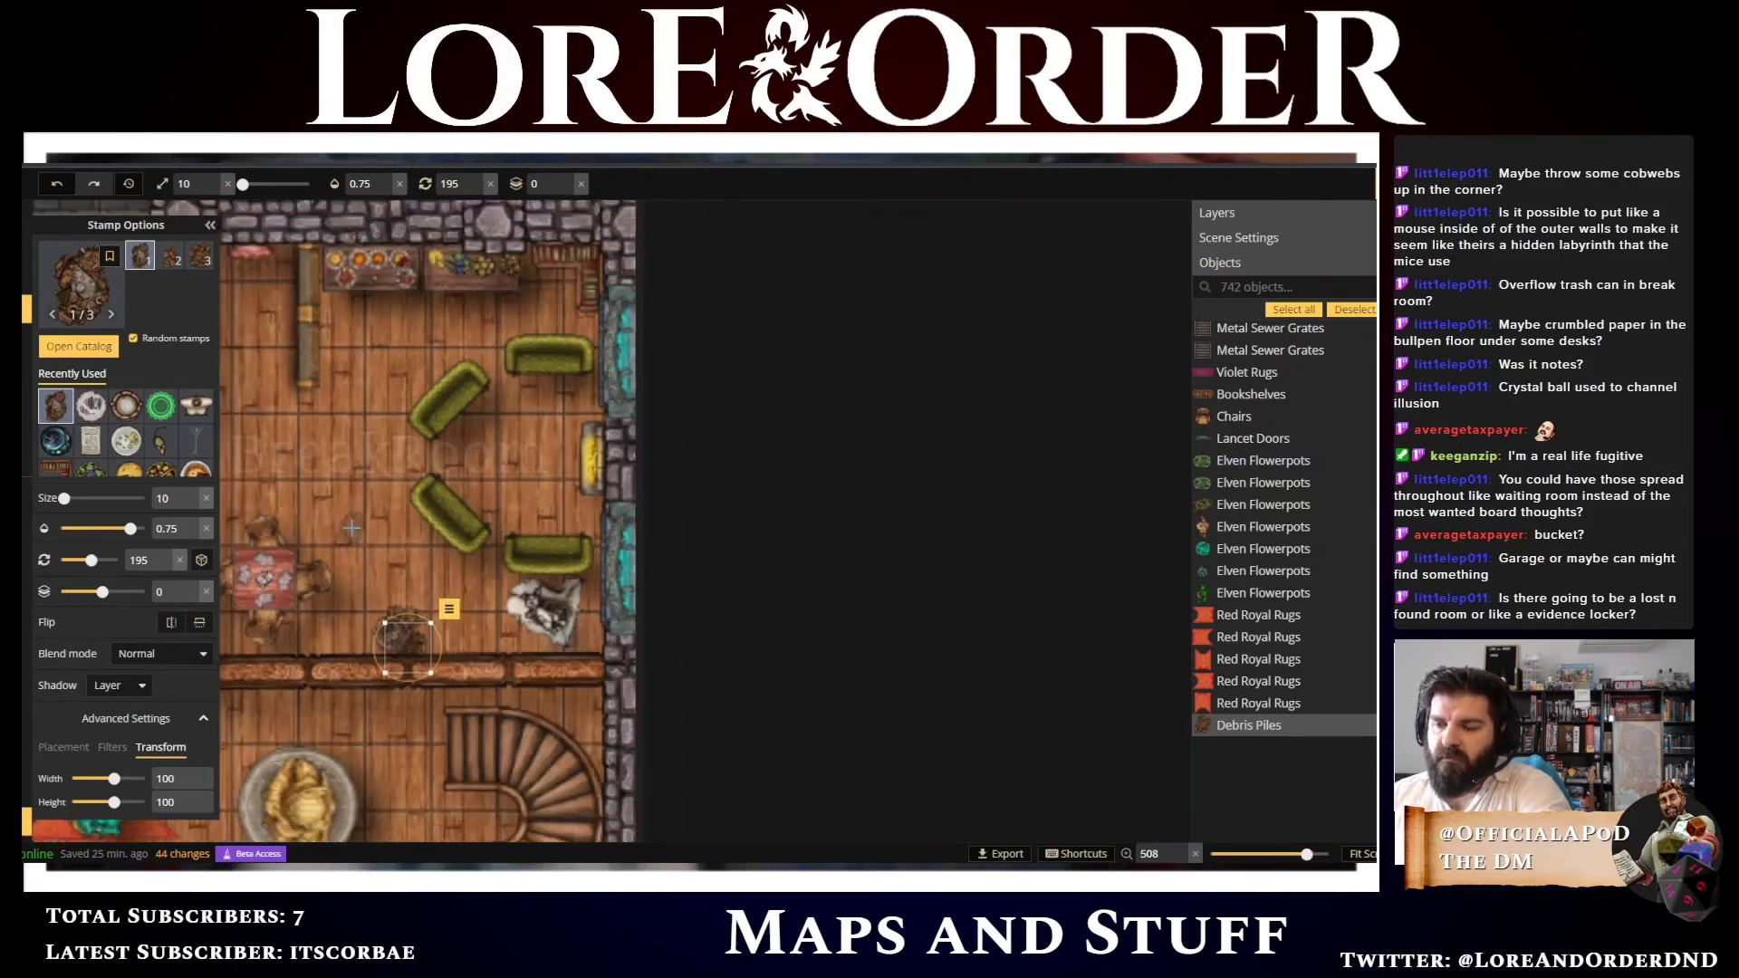
{"action": "key", "text": "t"}
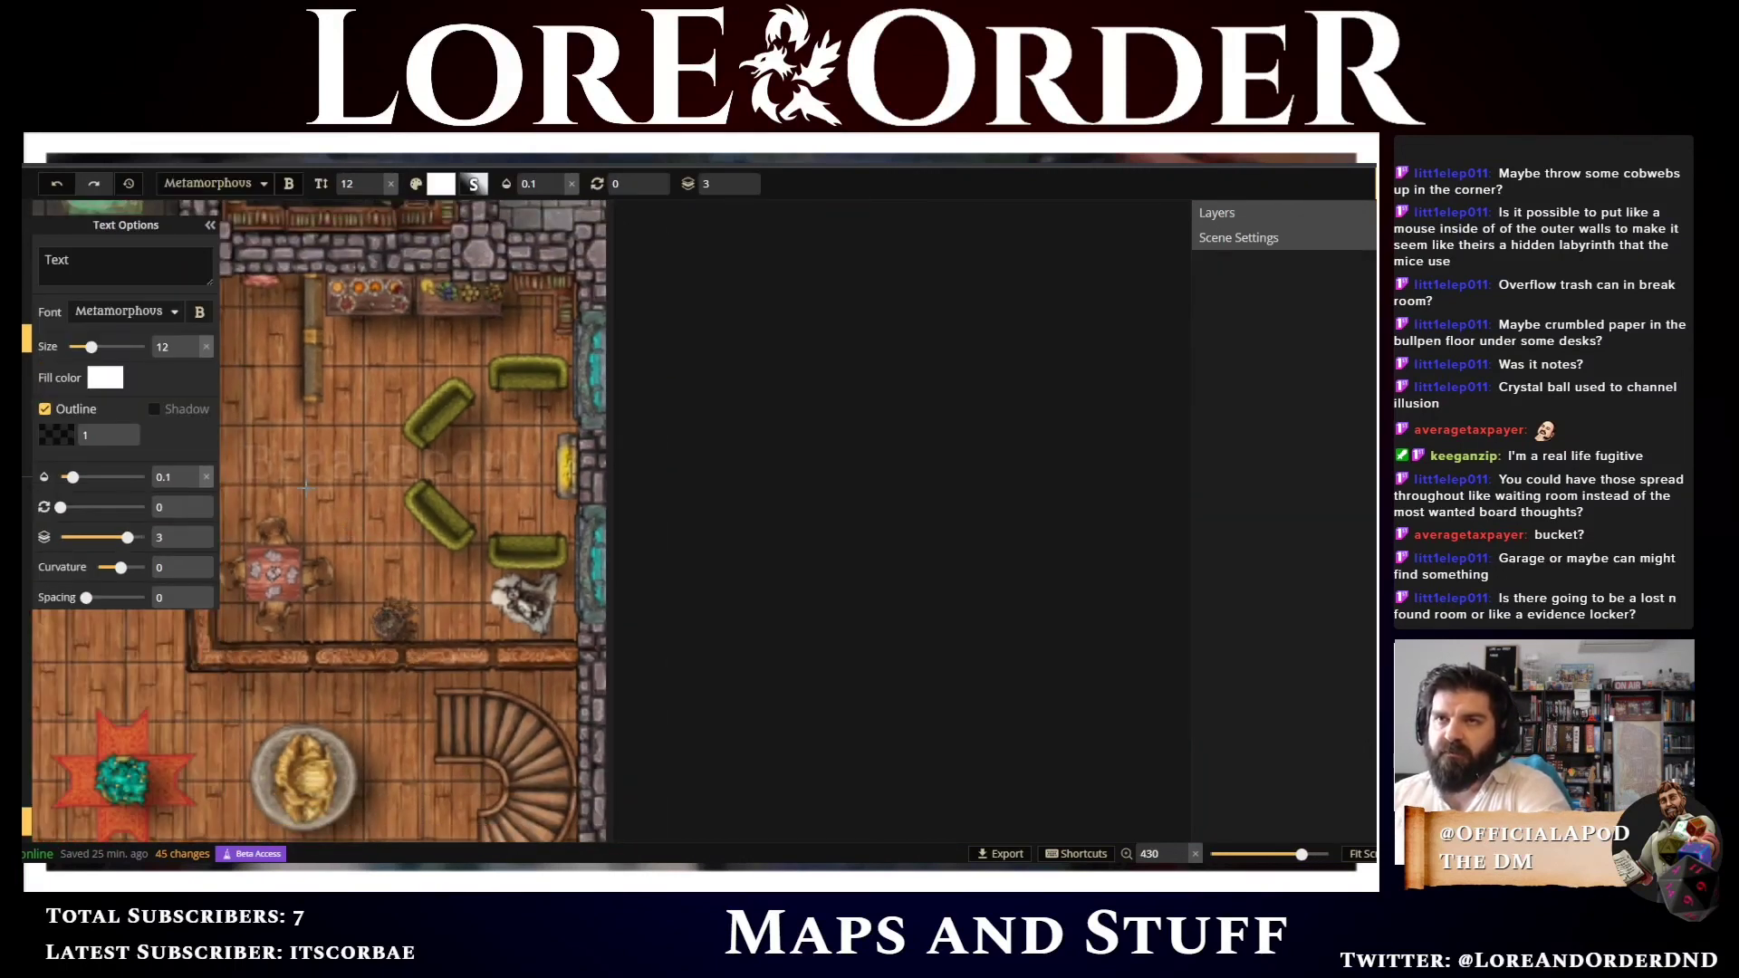
{"action": "left_click_drag", "start_coordinate": [347, 435], "coordinate": [956, 409]}
{"action": "left_click_drag", "start_coordinate": [267, 661], "coordinate": [1014, 532]}
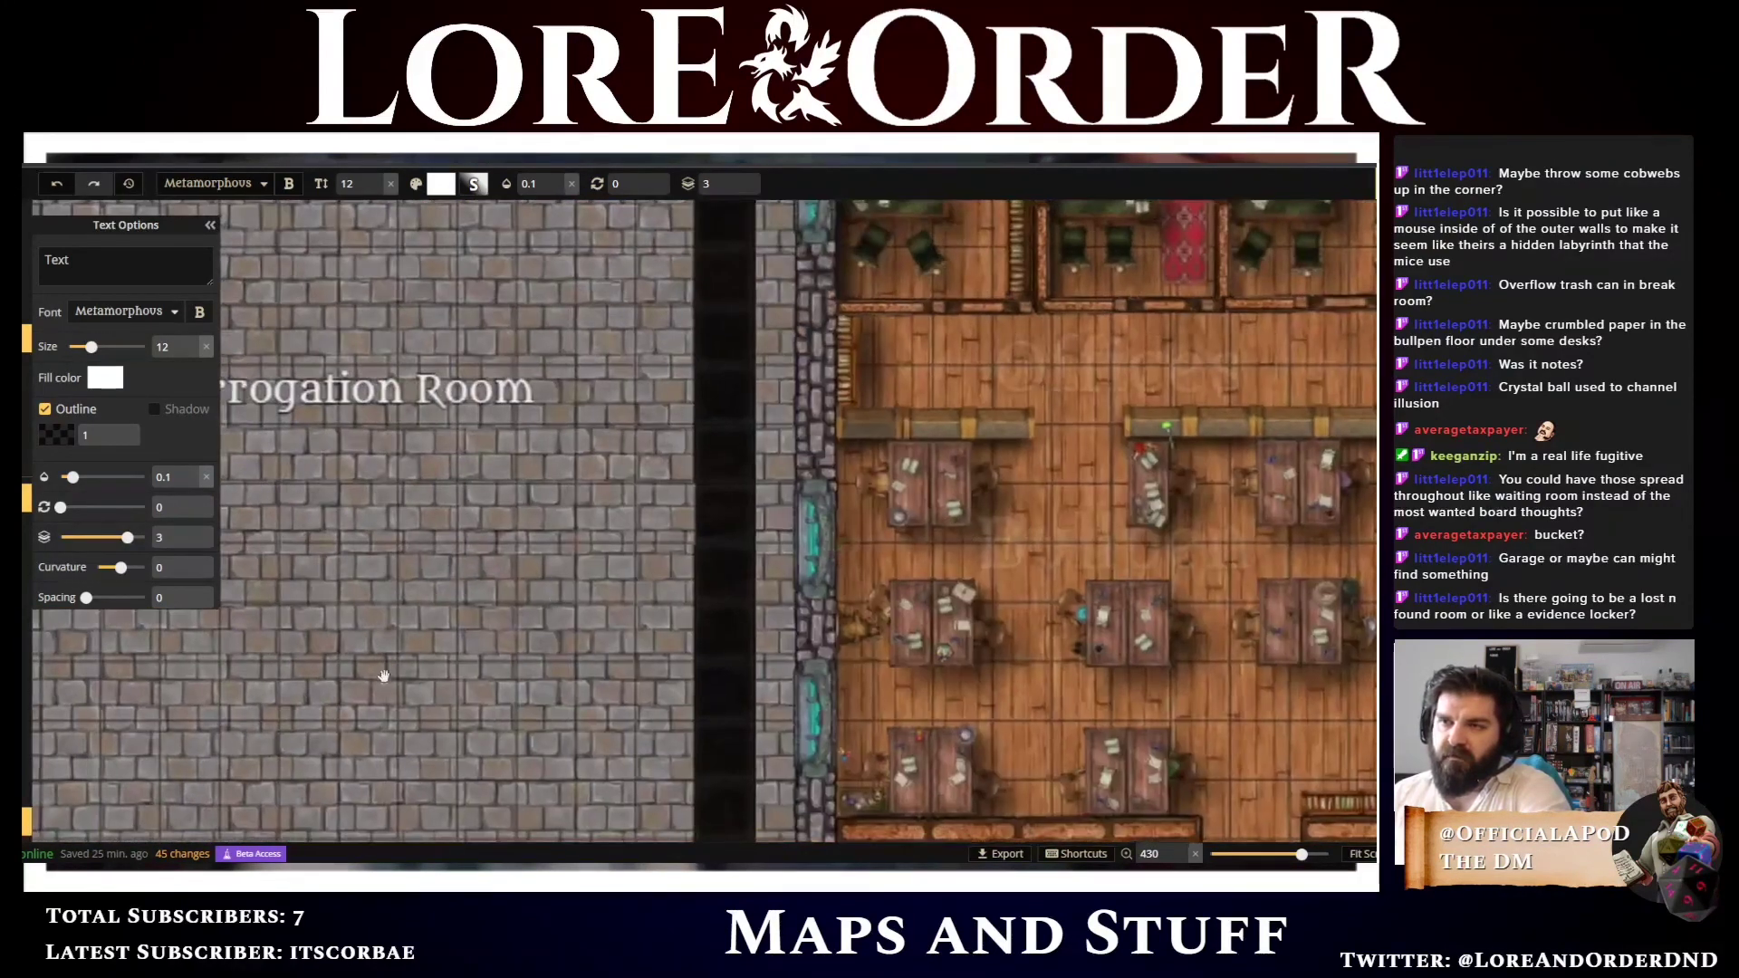
{"action": "scroll", "coordinate": [381, 671], "scroll_direction": "down", "scroll_amount": 2}
{"action": "scroll", "coordinate": [365, 543], "scroll_direction": "down", "scroll_amount": 1}
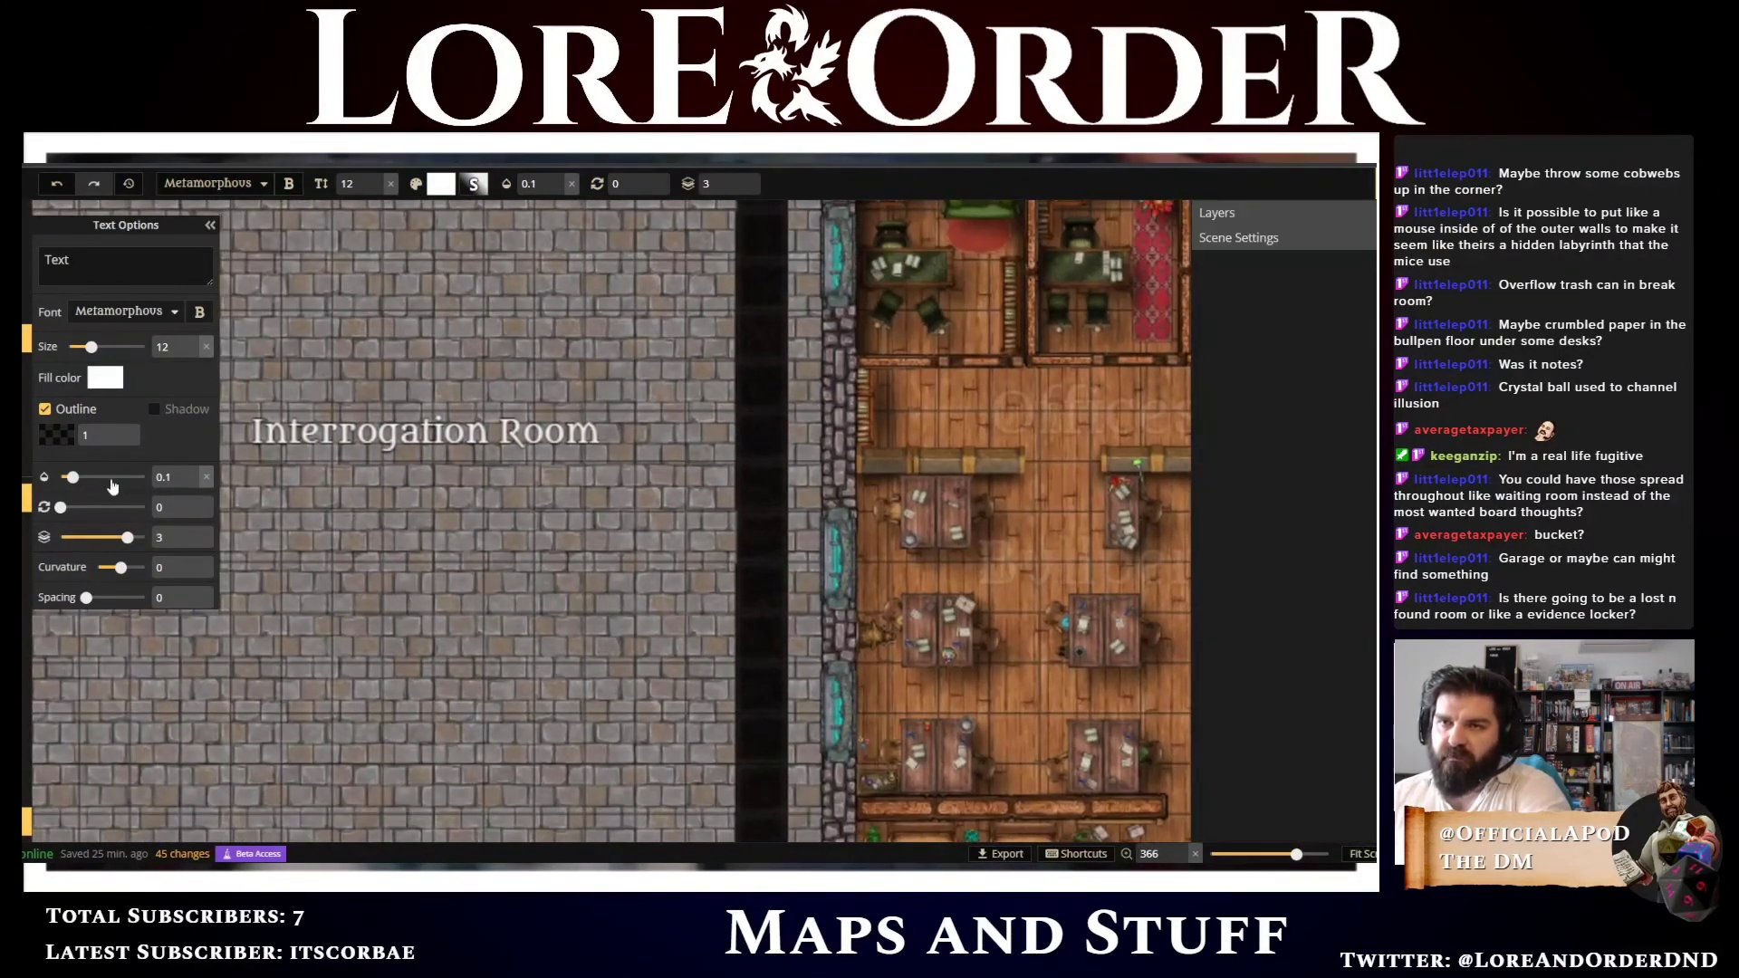
{"action": "left_click_drag", "start_coordinate": [112, 482], "coordinate": [158, 486]}
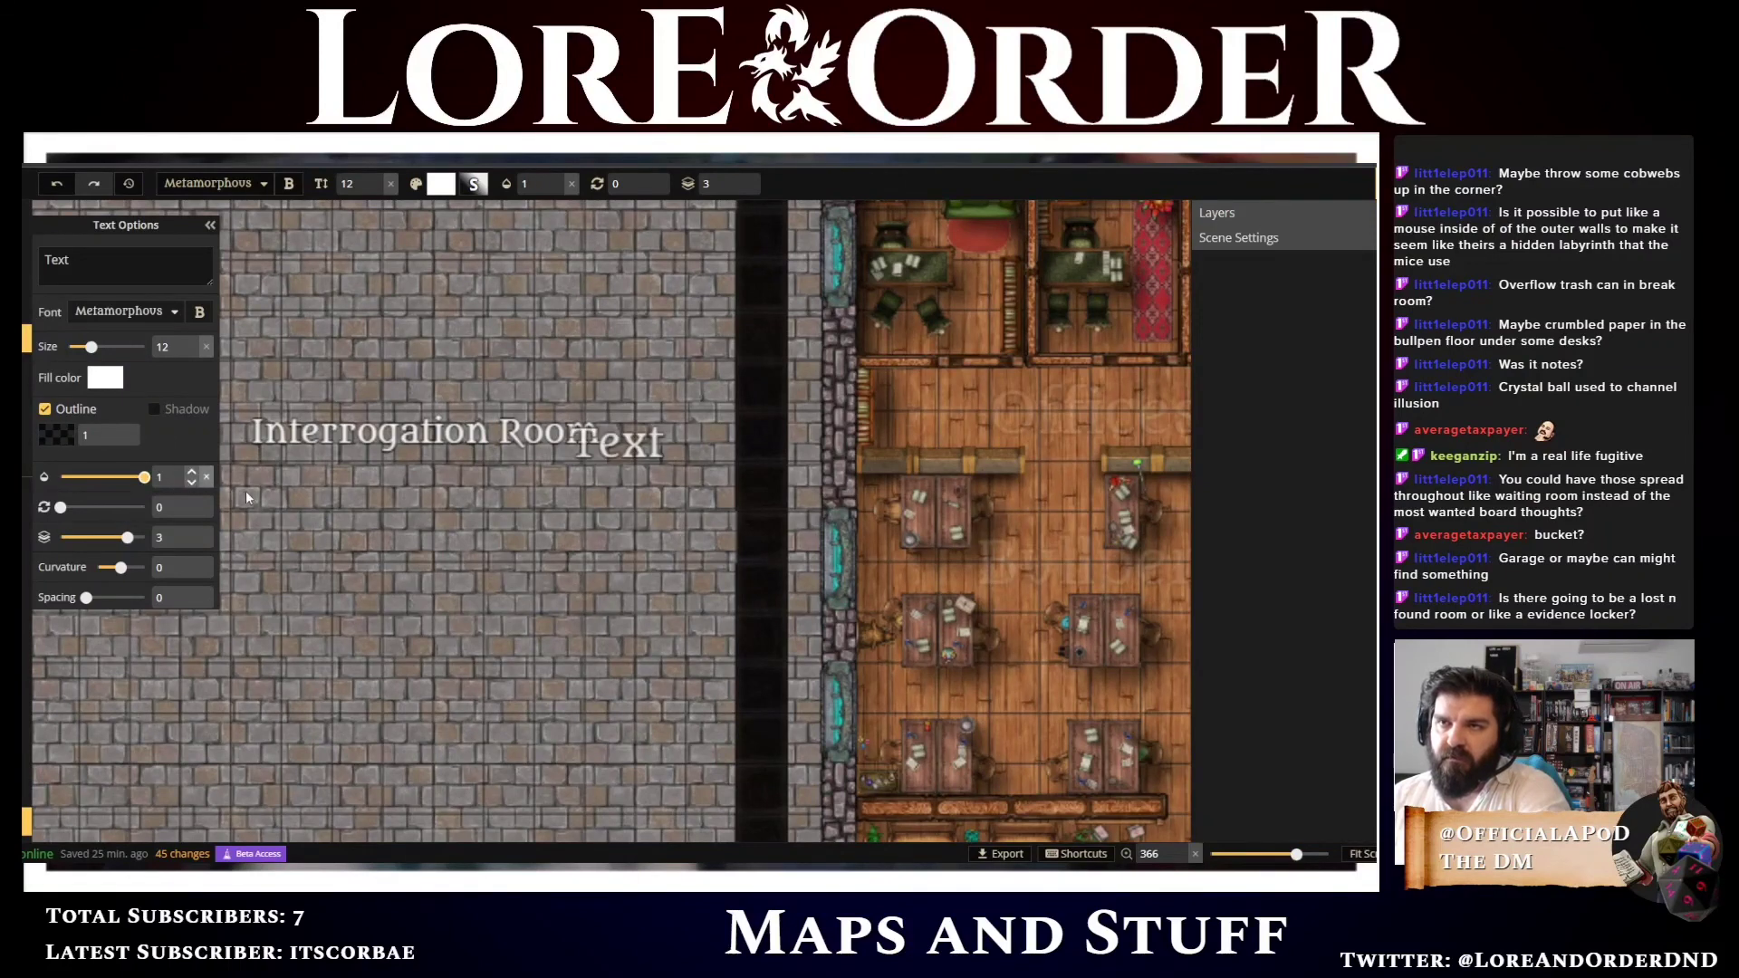